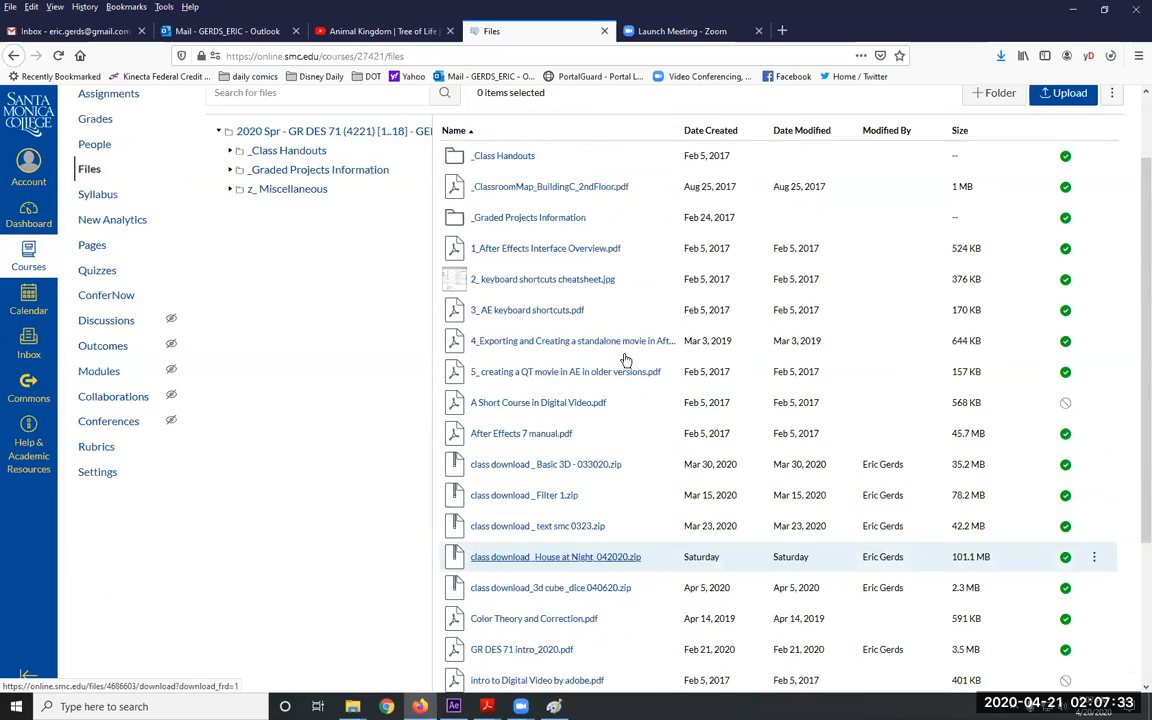
Look in the _Class Handouts folder for the House At Night handout and read its workspace setup section in Acrobat Reader
click(504, 250)
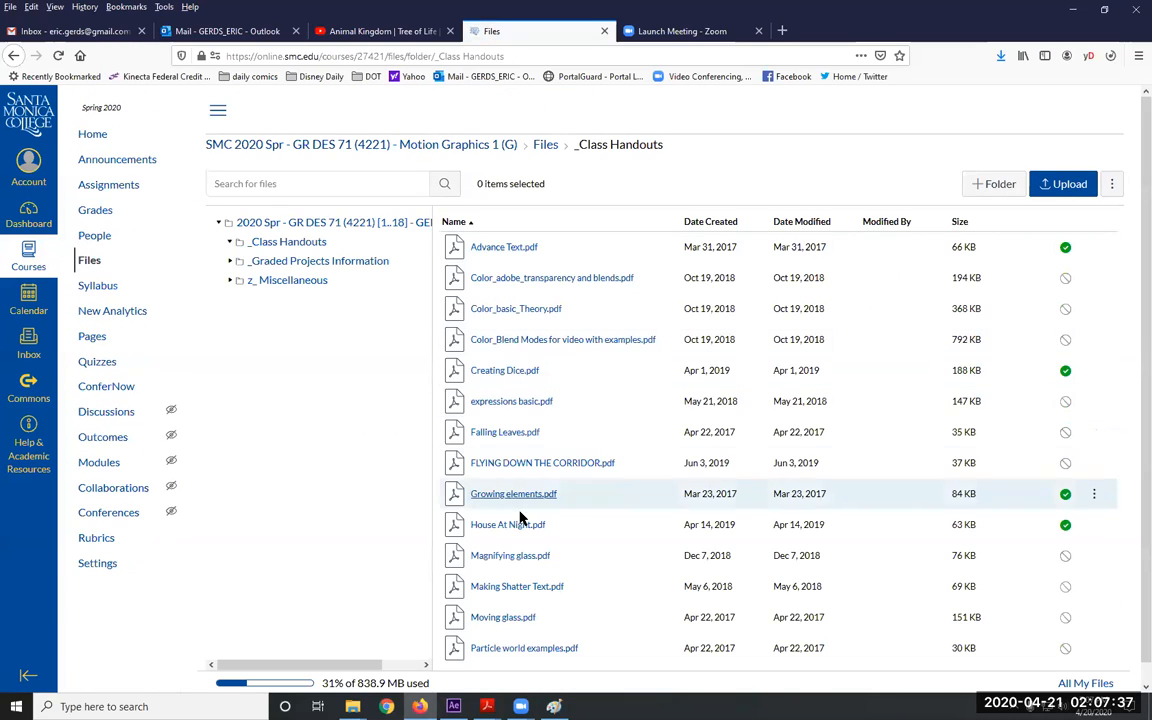
click(1075, 12)
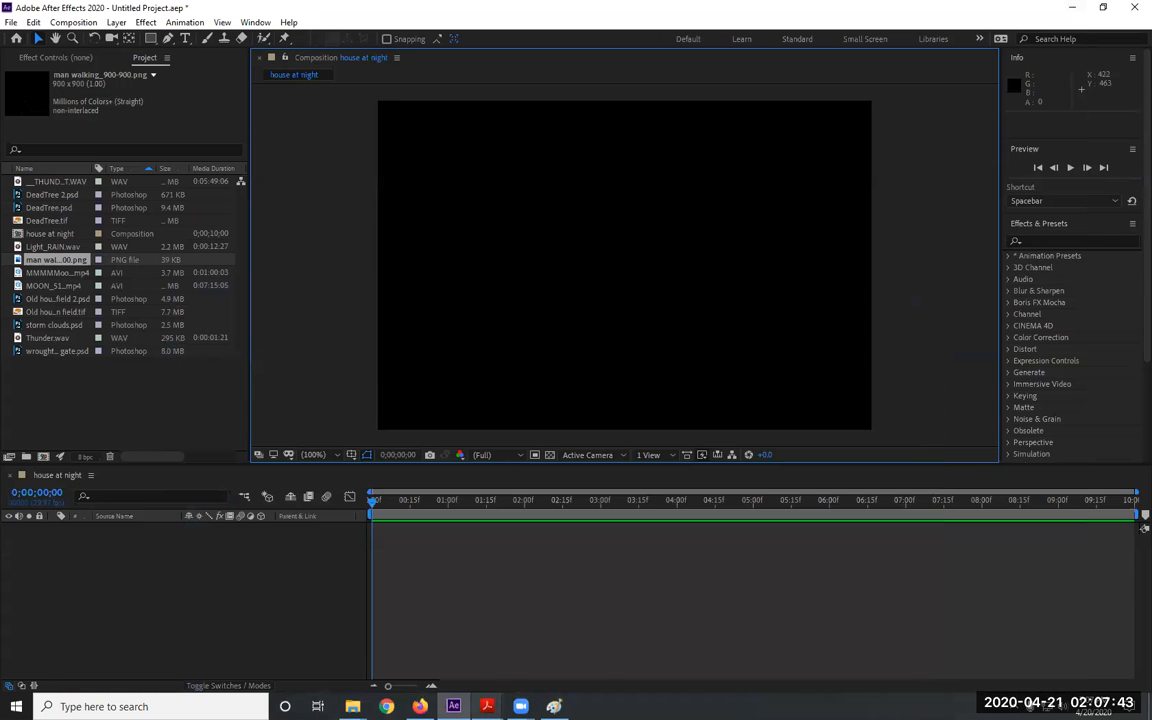
mouse_move(487, 706)
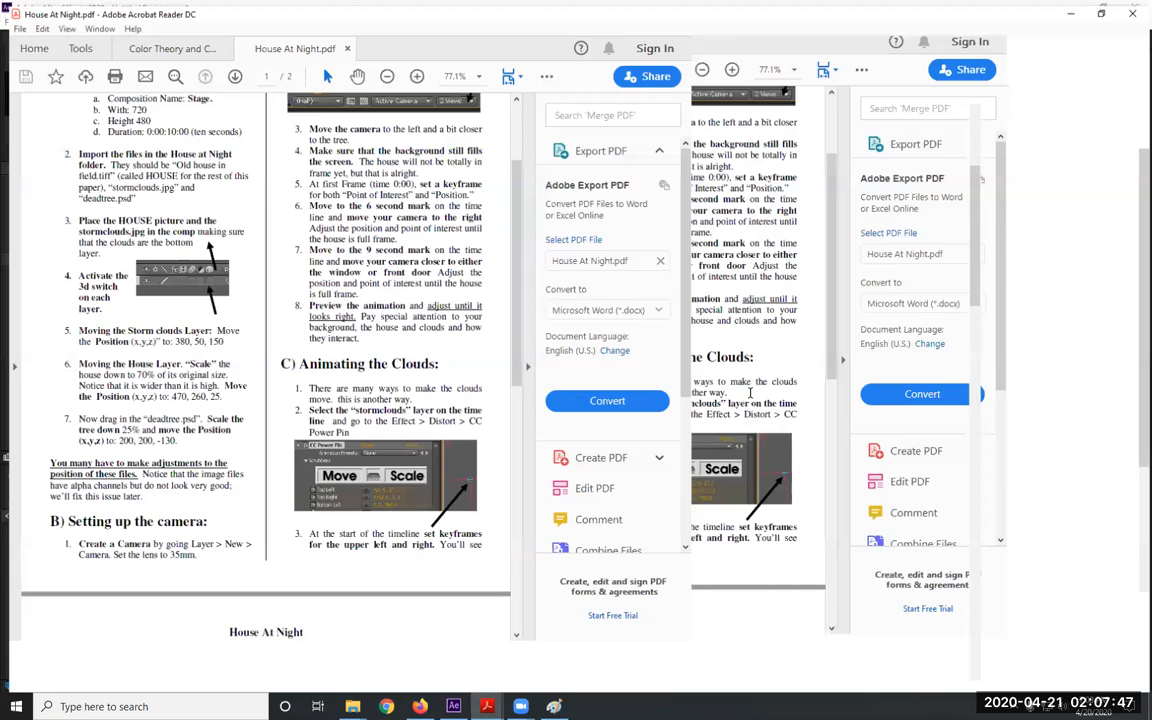
scroll(300, 390, up, 1)
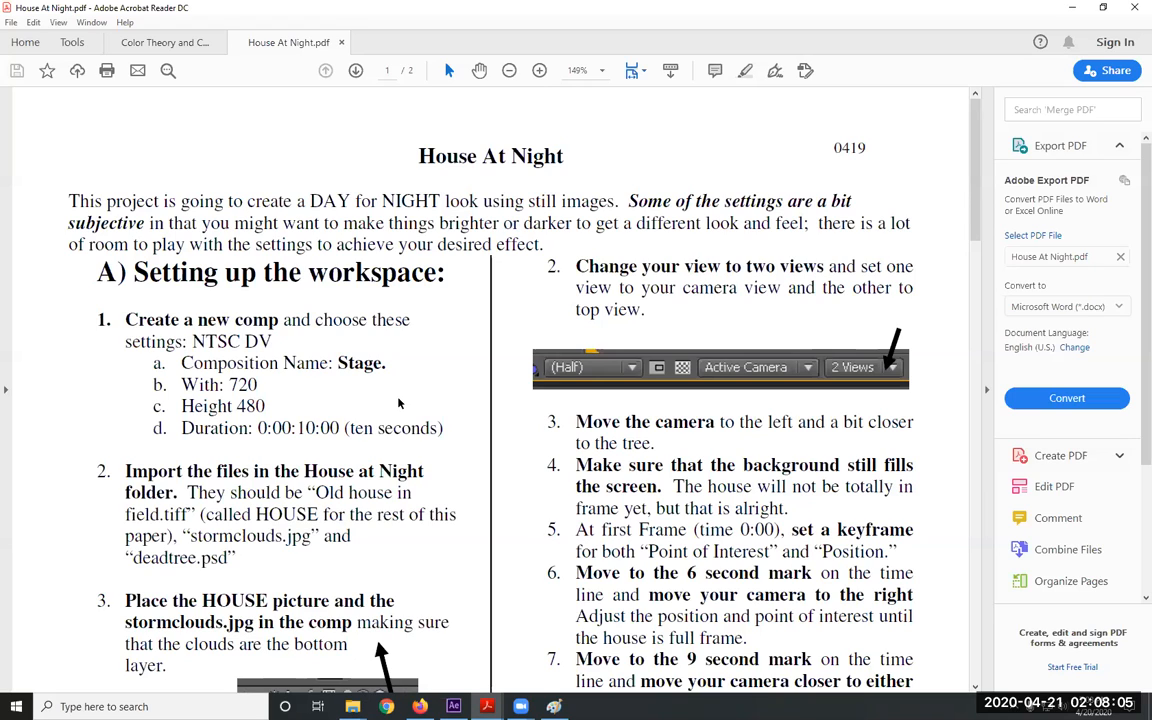
click(1069, 12)
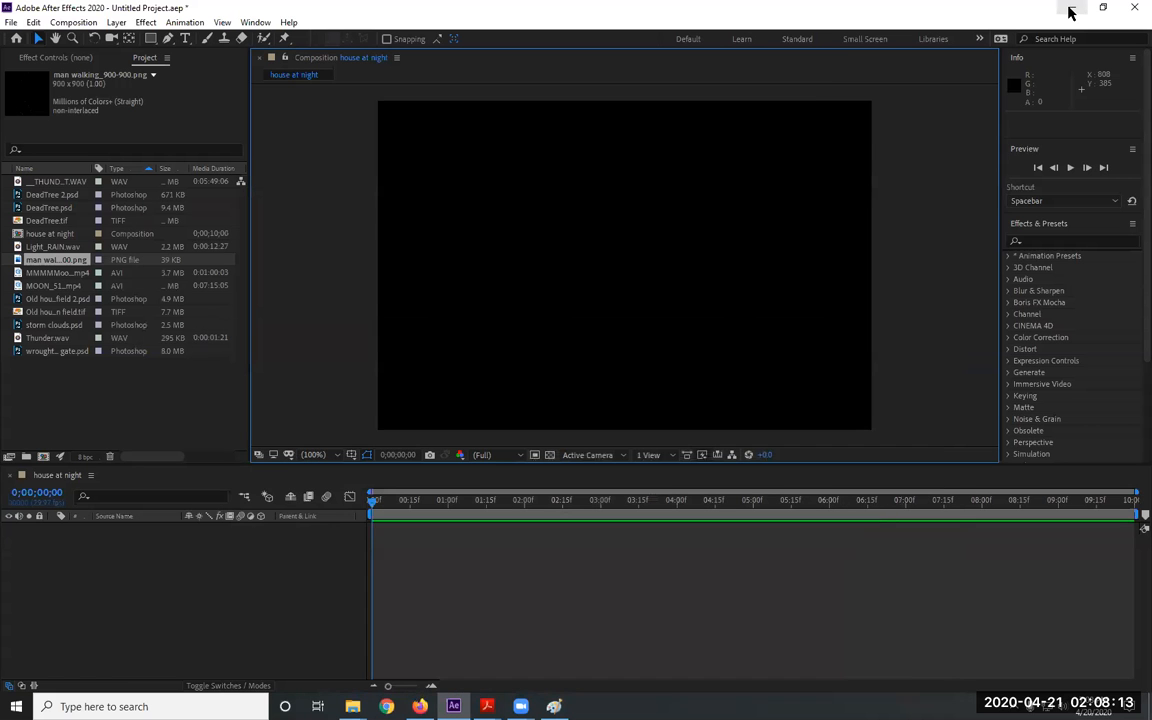
Review the project's footage by previewing Old house in field 2.psd and storm clouds.psd, closing the preview when done
click(52, 236)
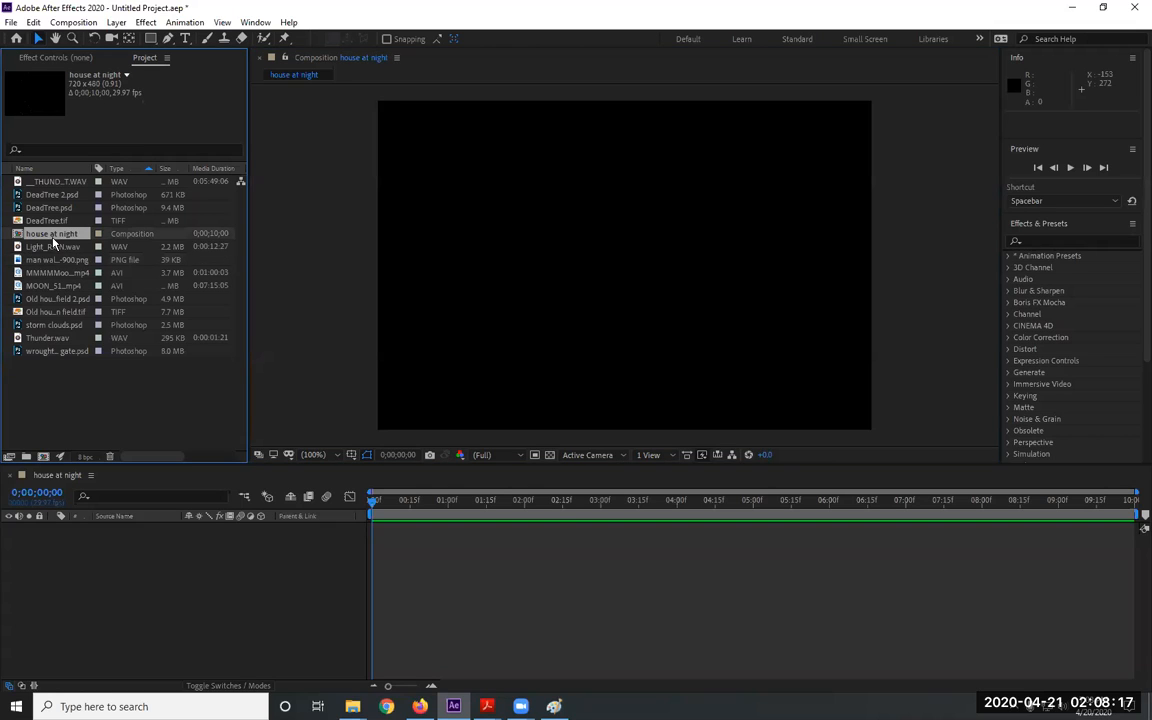
double_click(33, 300)
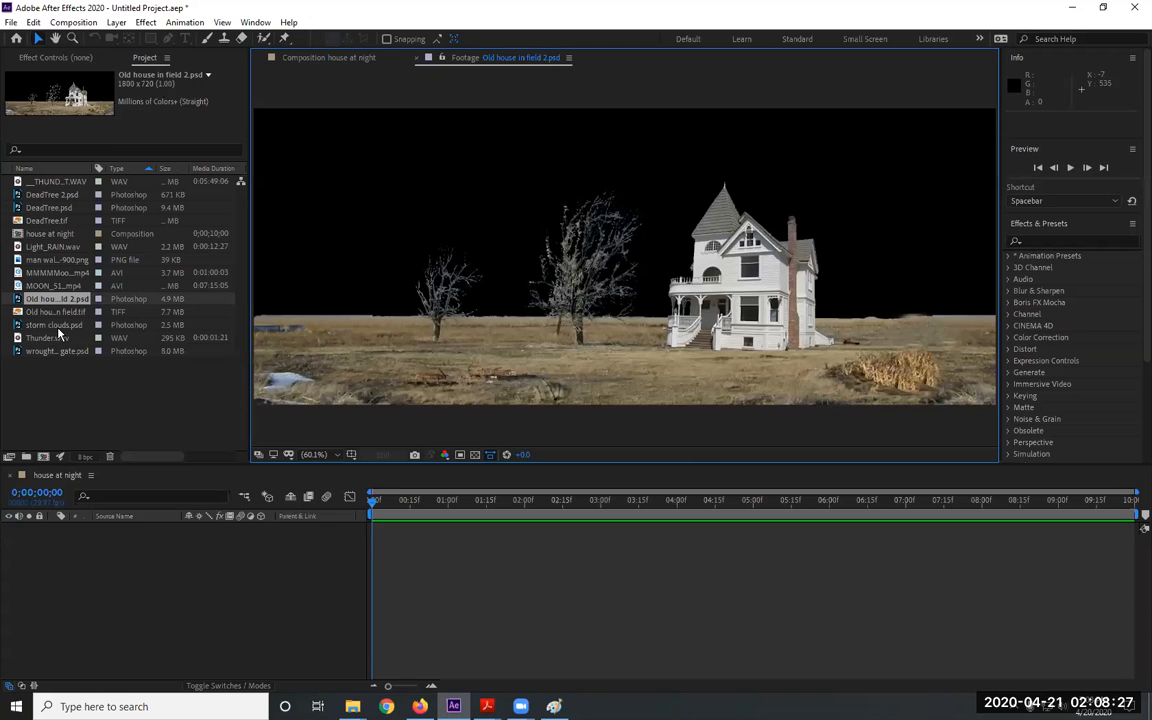
double_click(57, 328)
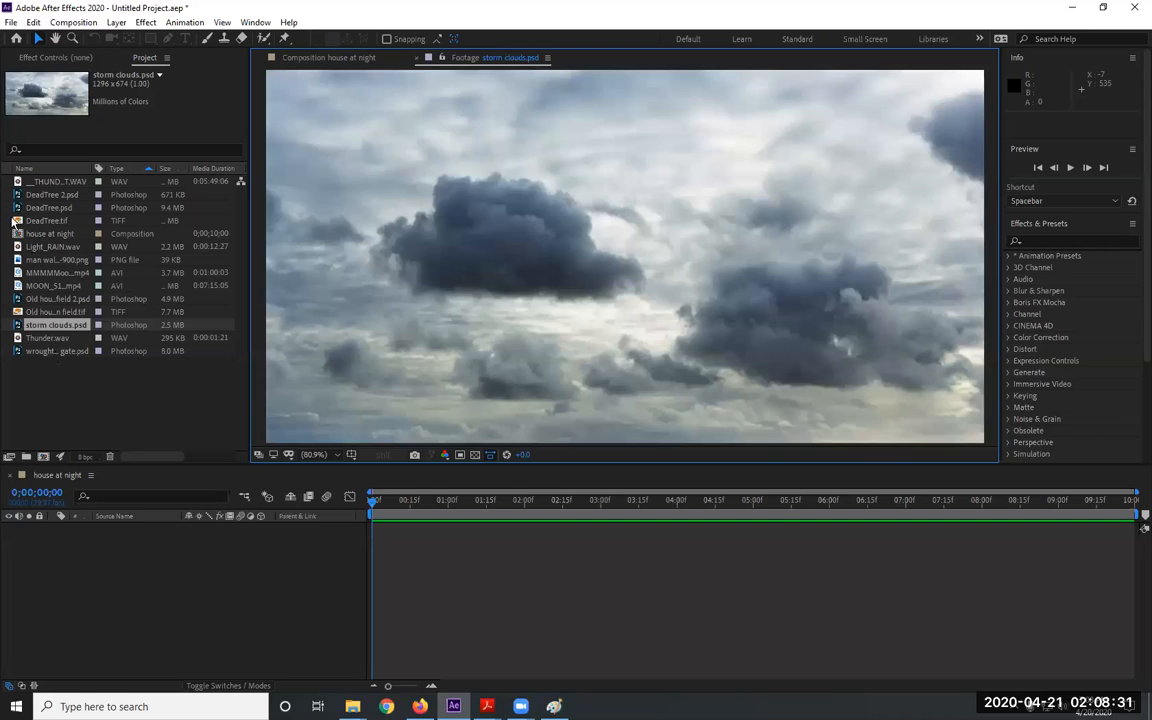
click(416, 62)
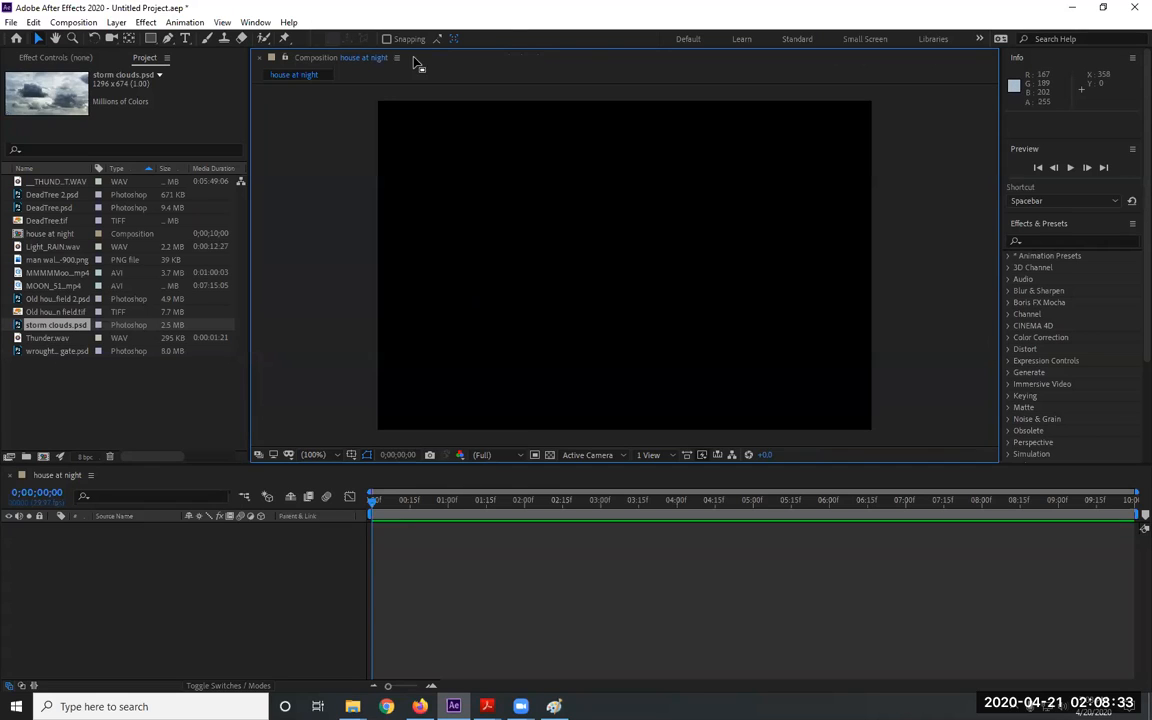
click(66, 248)
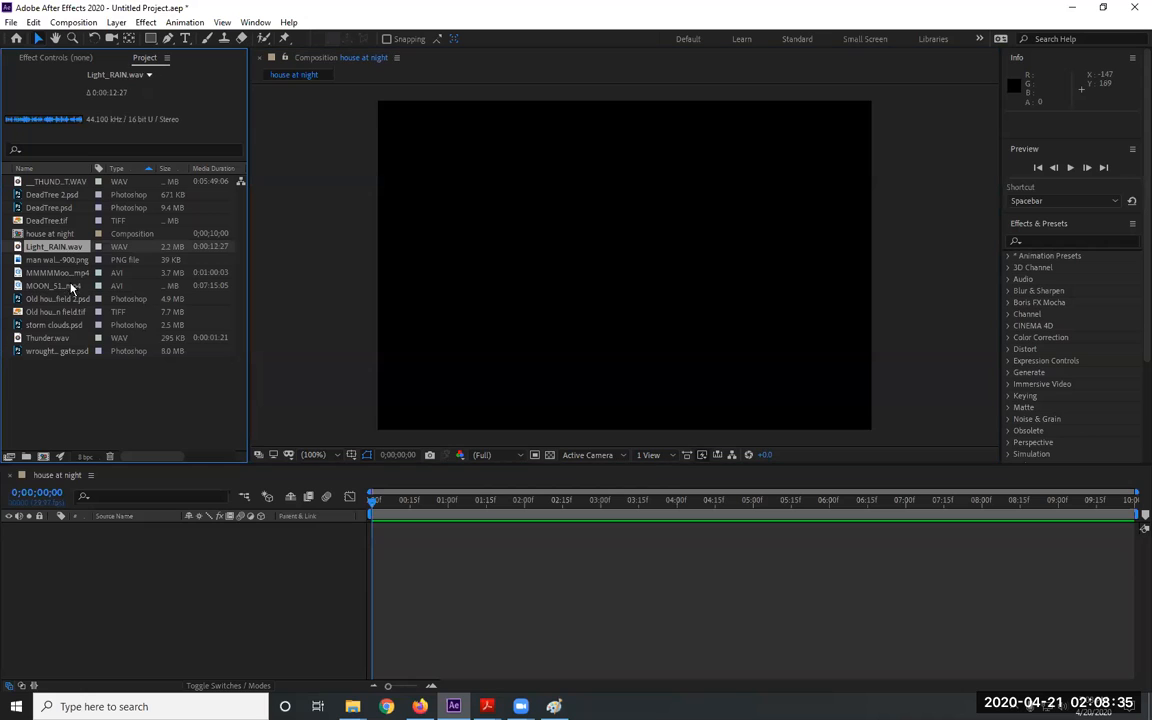
click(56, 378)
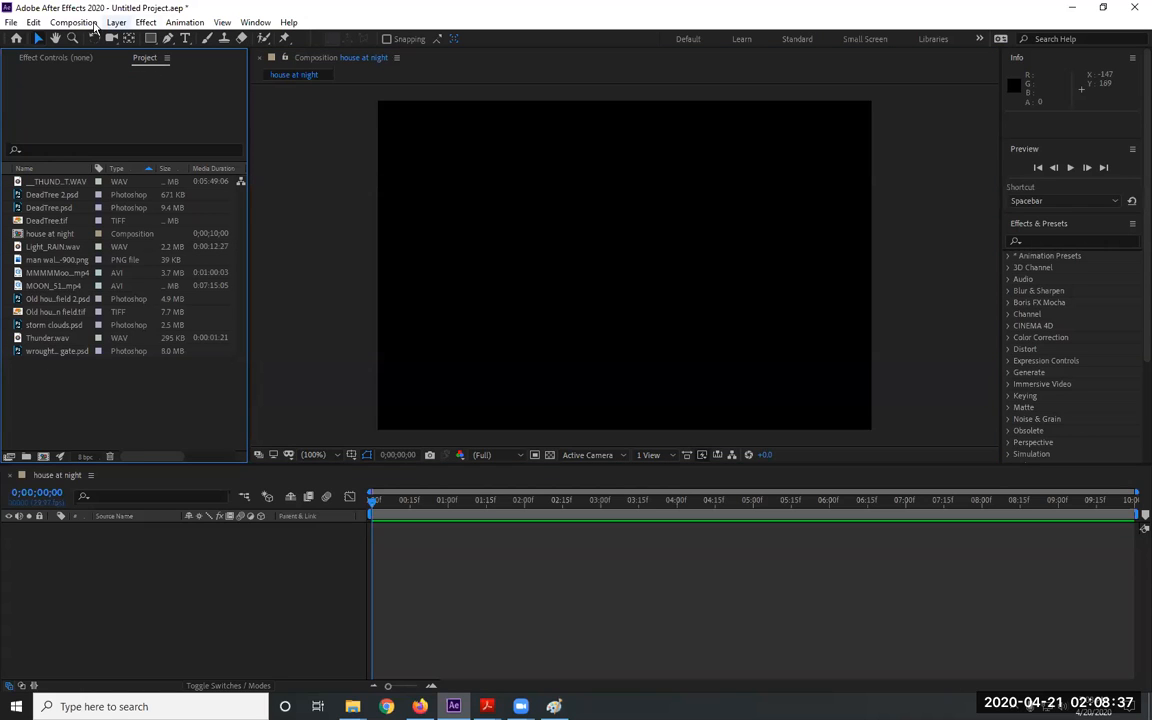
Import Old house in field 2.psd from the House at Night folder as a Composition with editable layer styles
click(14, 22)
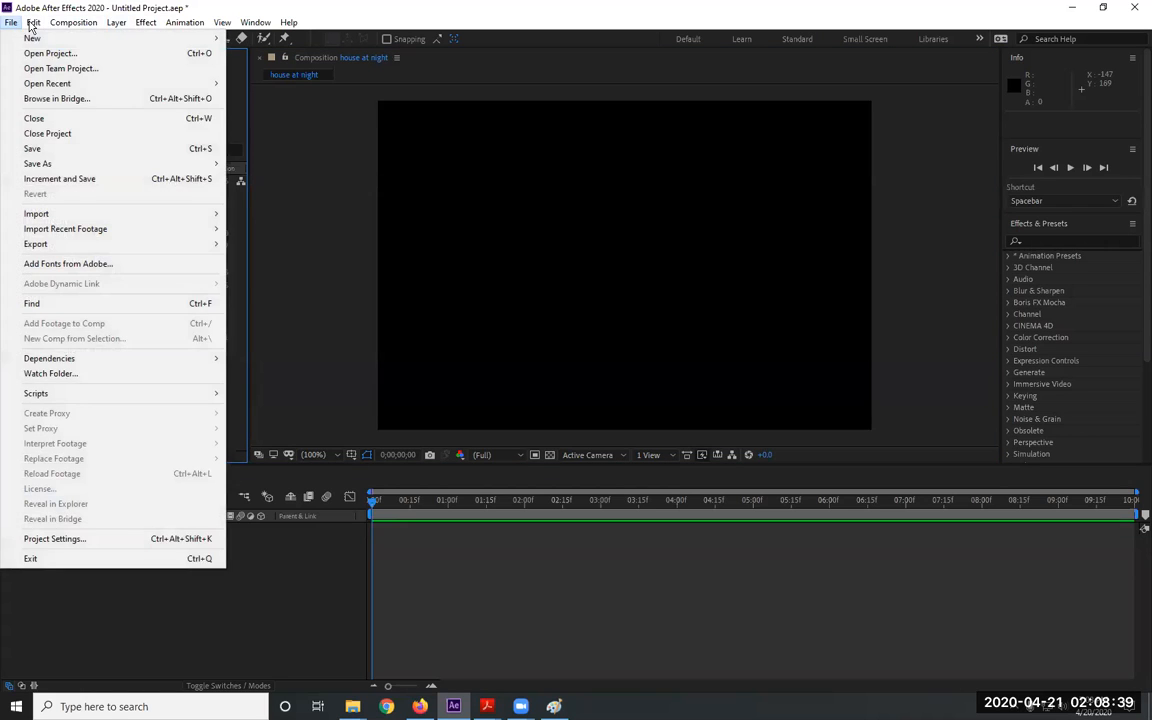
mouse_move(104, 212)
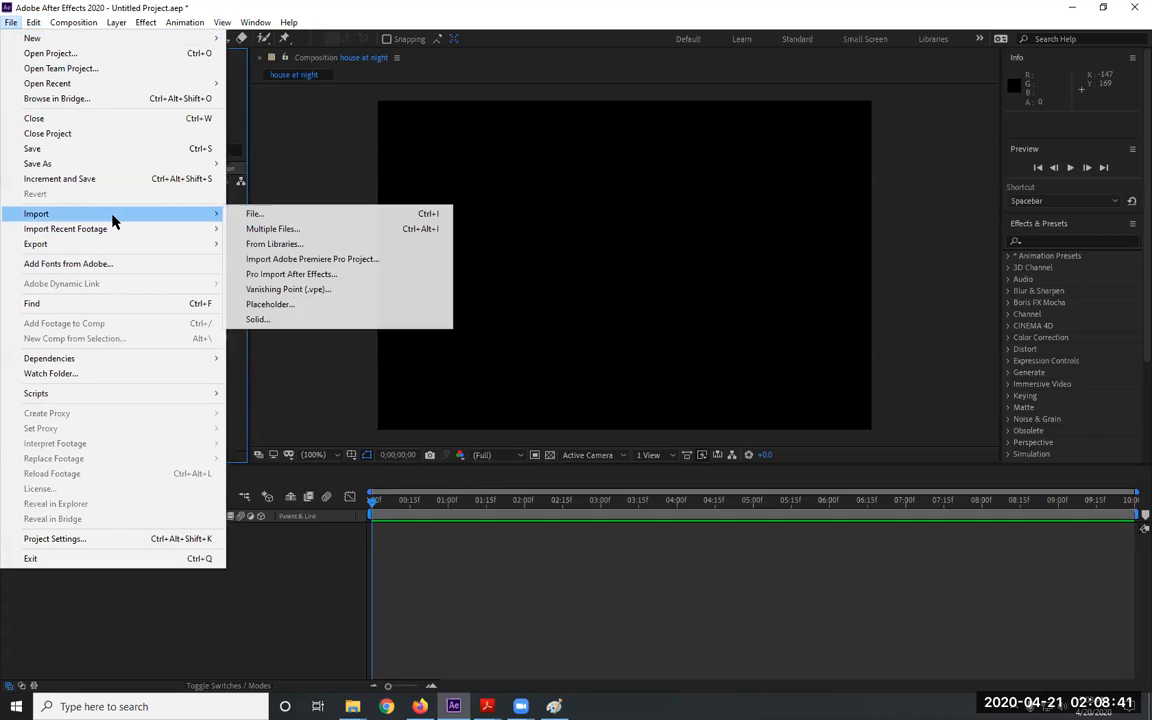
click(317, 219)
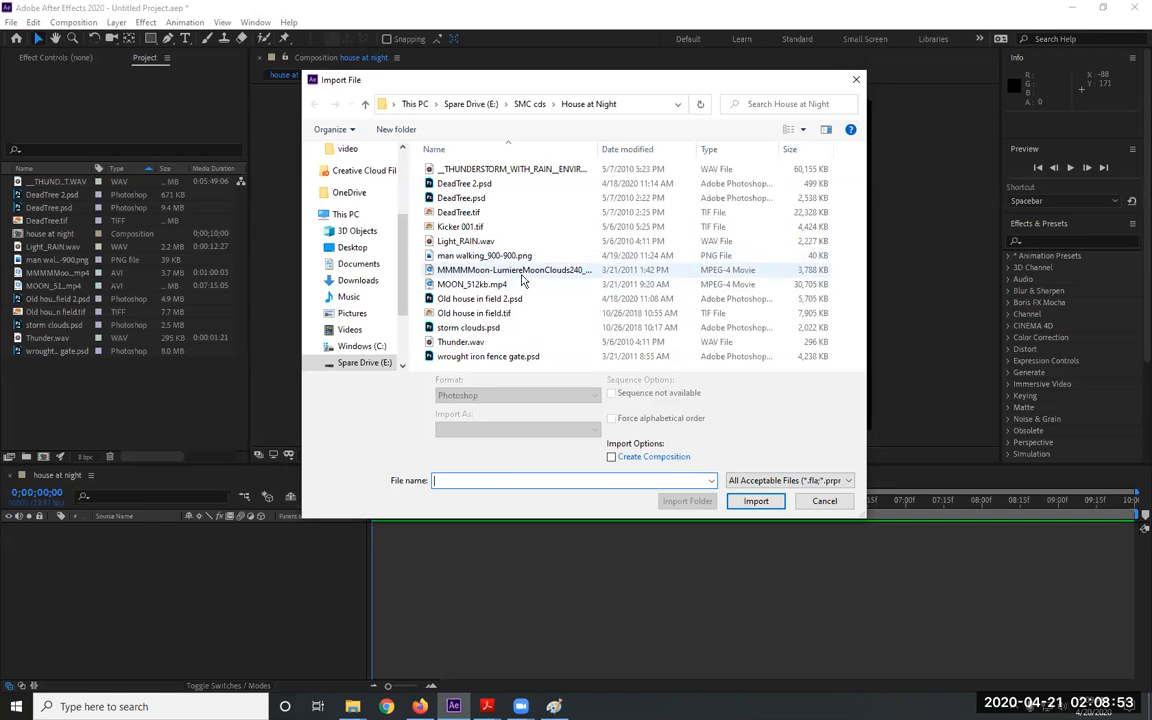
click(502, 299)
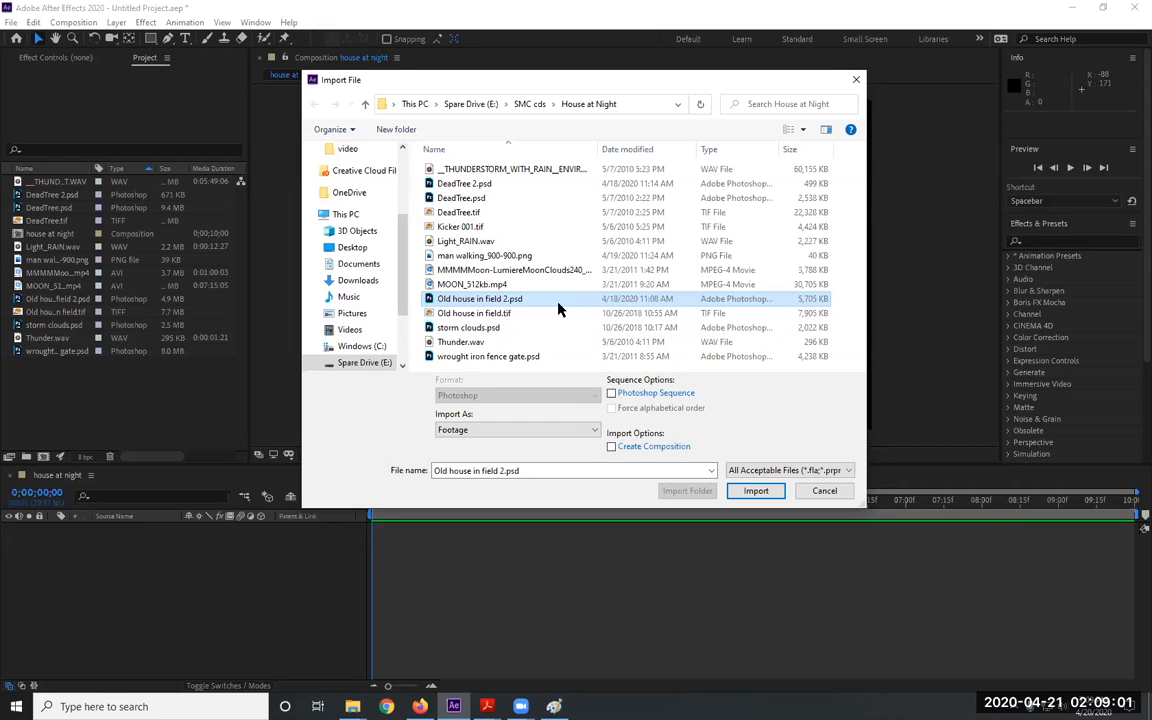
click(592, 432)
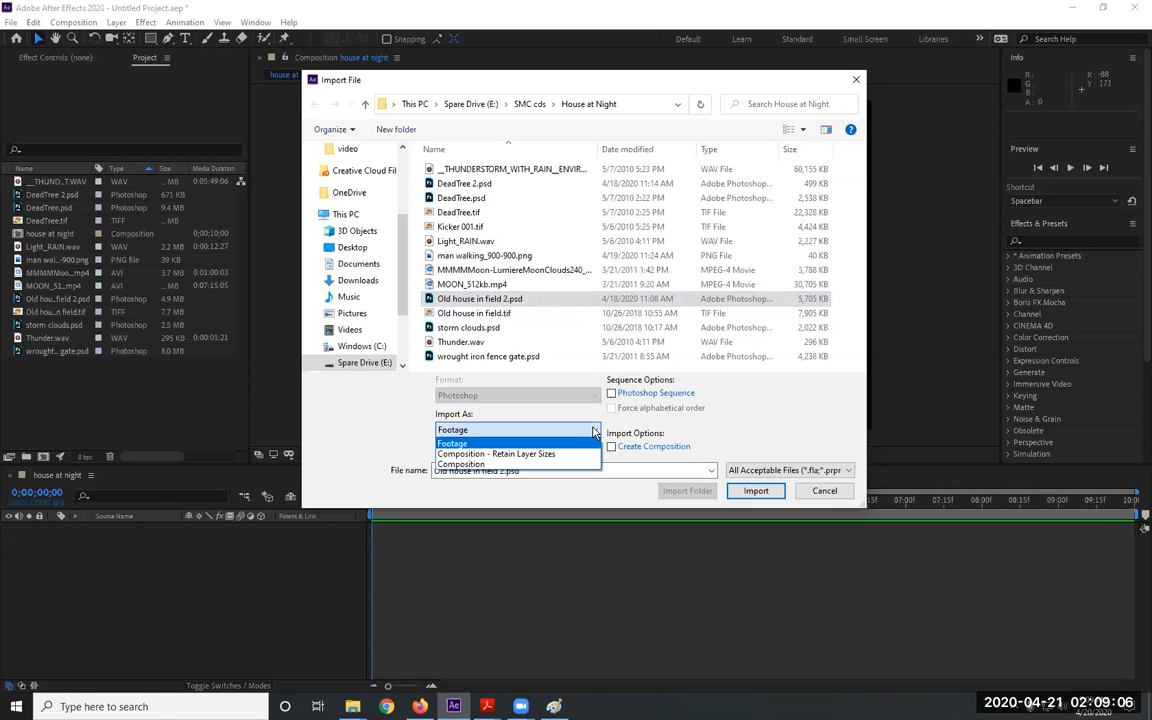
click(522, 465)
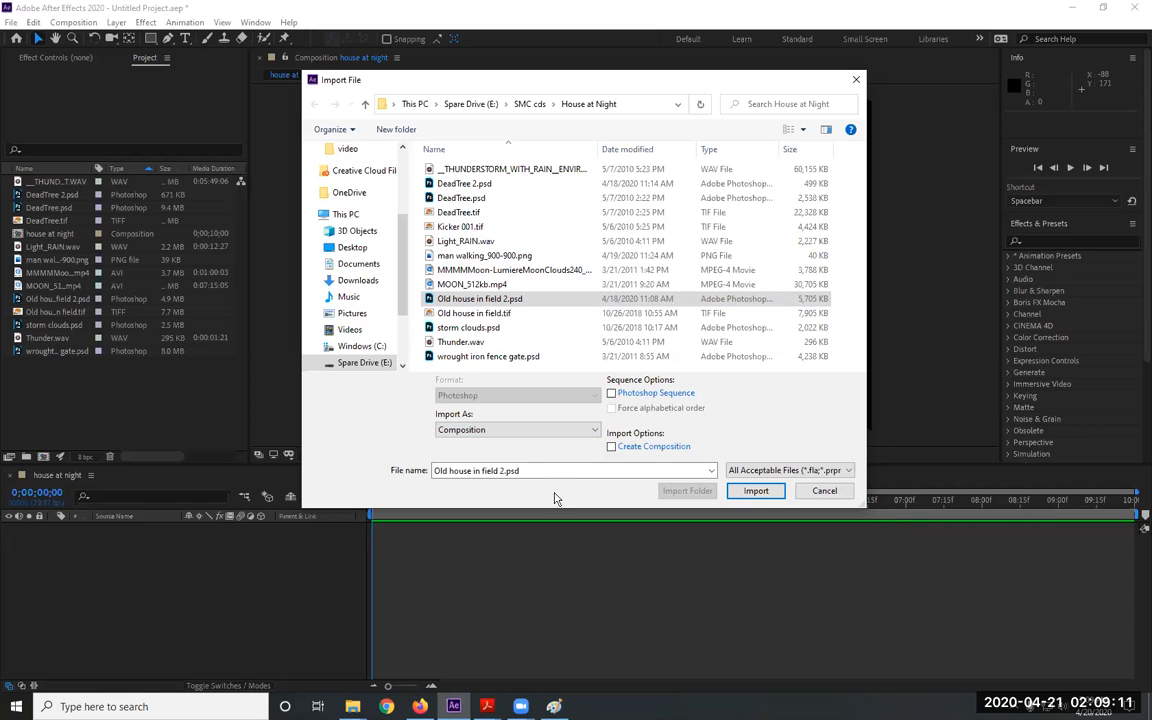
click(757, 491)
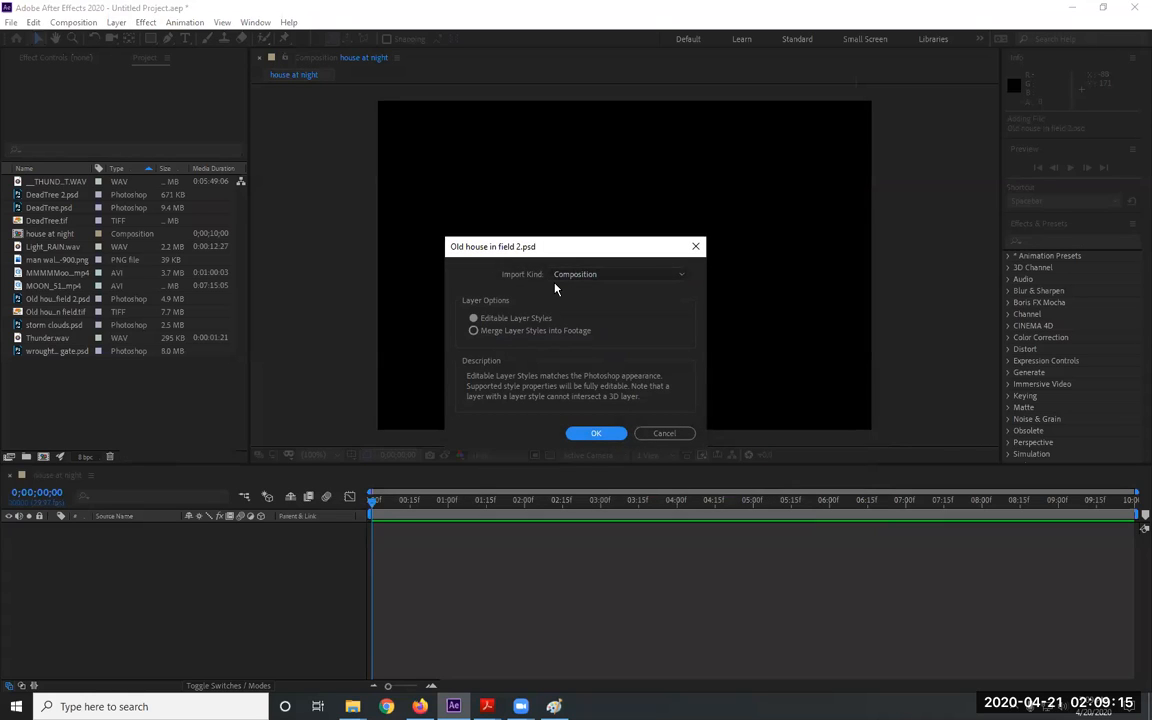
click(596, 433)
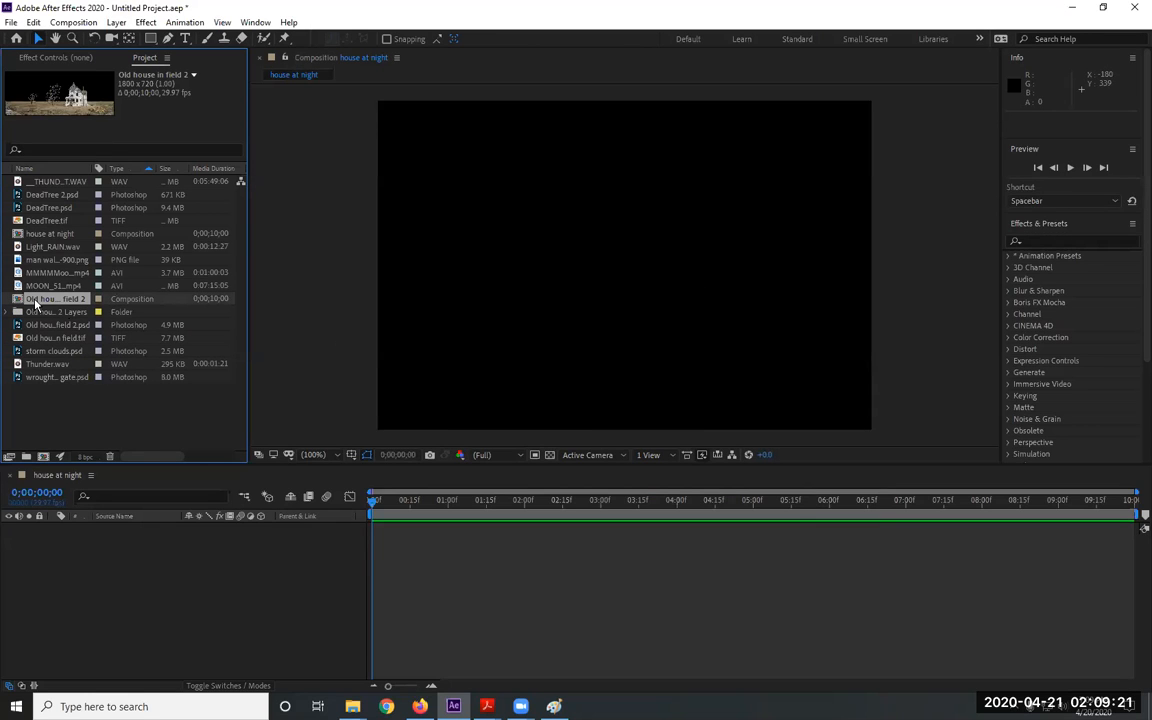
Open the Windows Magnifier app to enlarge the project's item list
click(125, 706)
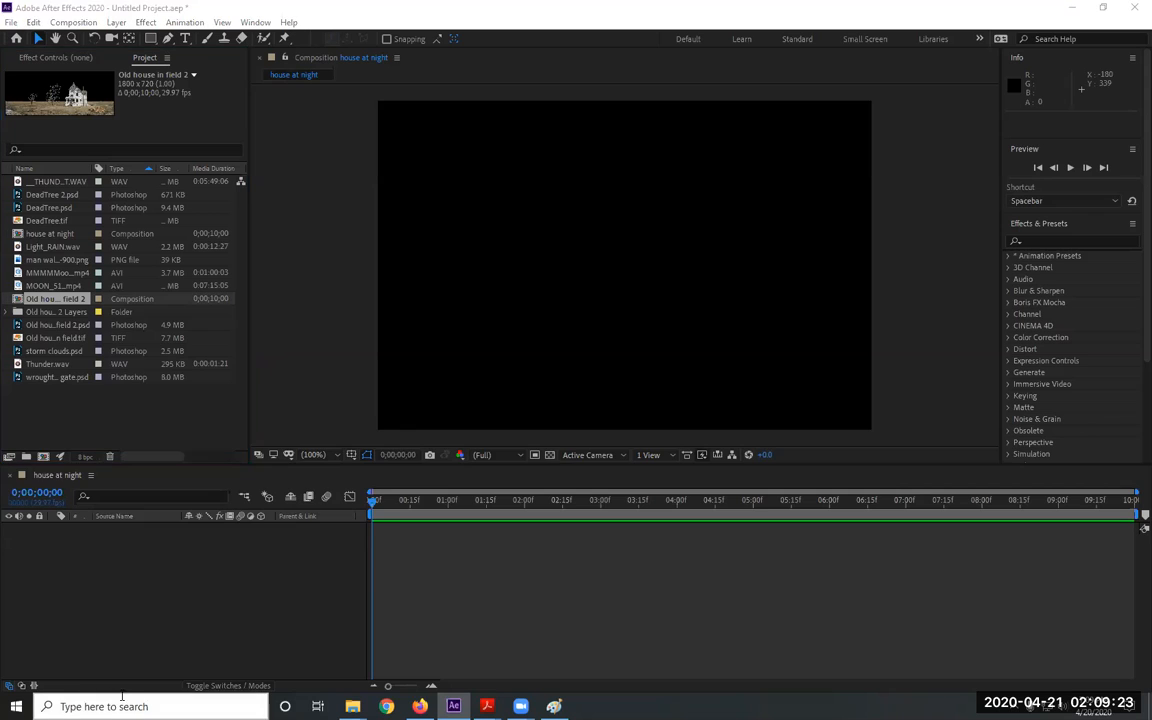
text(mag)
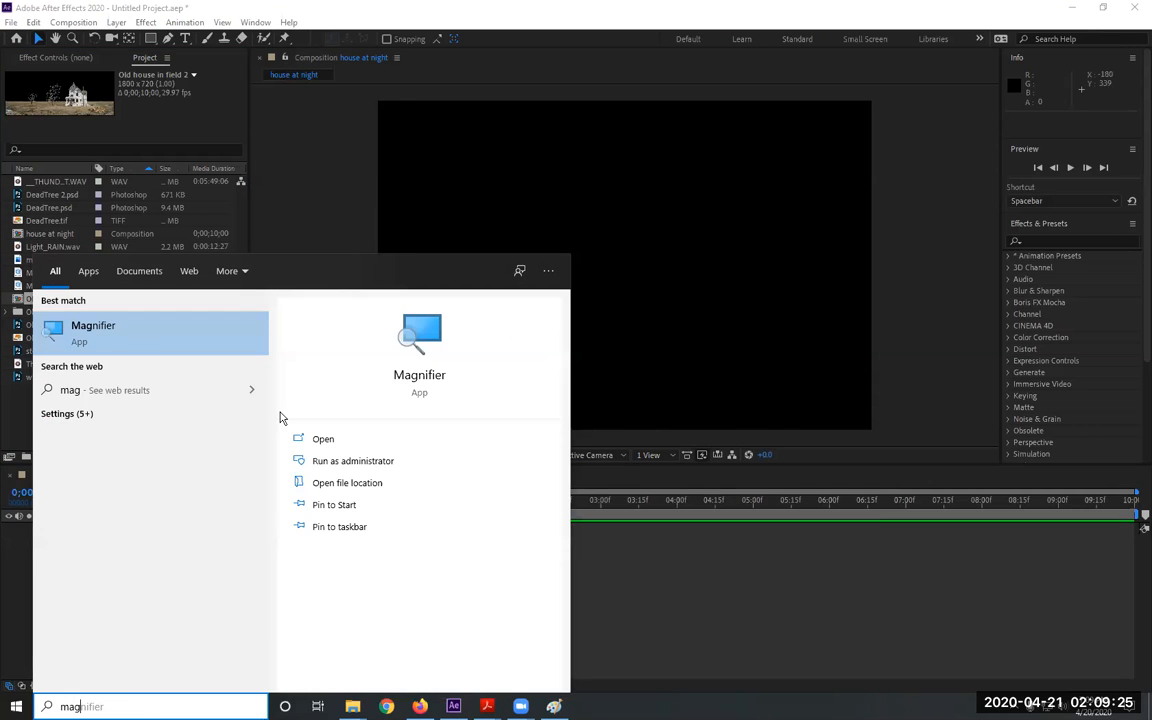
click(323, 441)
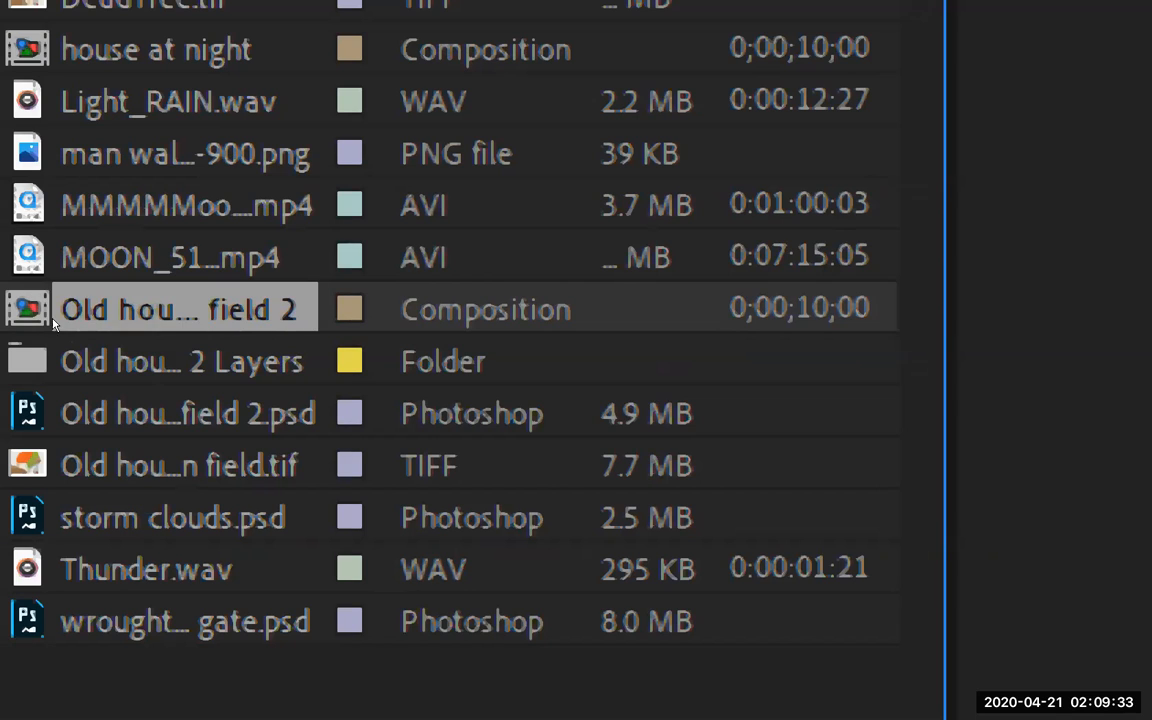
Expand the Old house in field 2 Layers folder, examine its separate layers and the matching composition, and end the magnified view
key(Down)
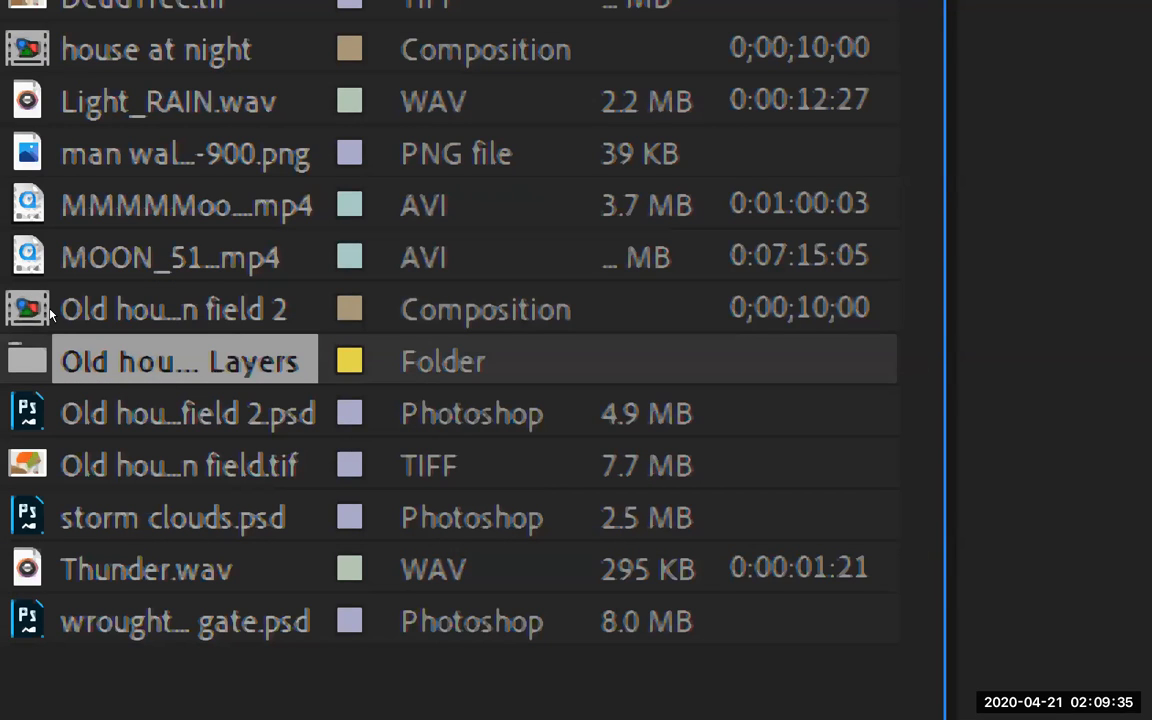
key(Right)
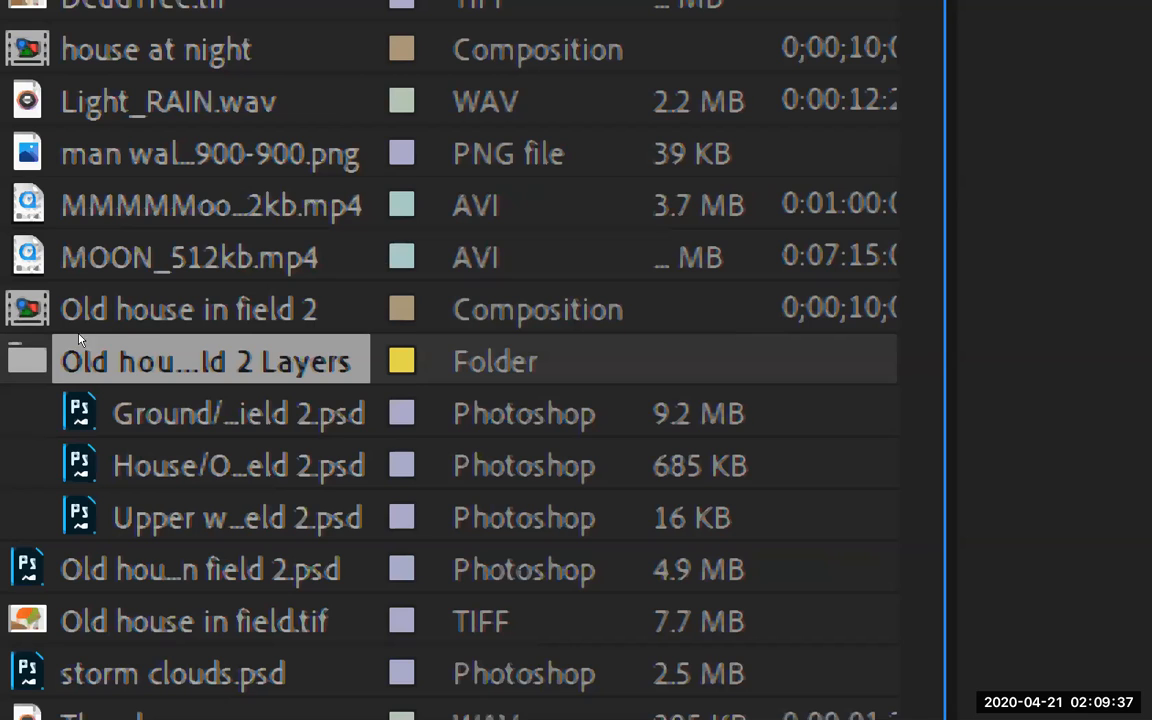
key(Down)
key(Down)
key(Down)
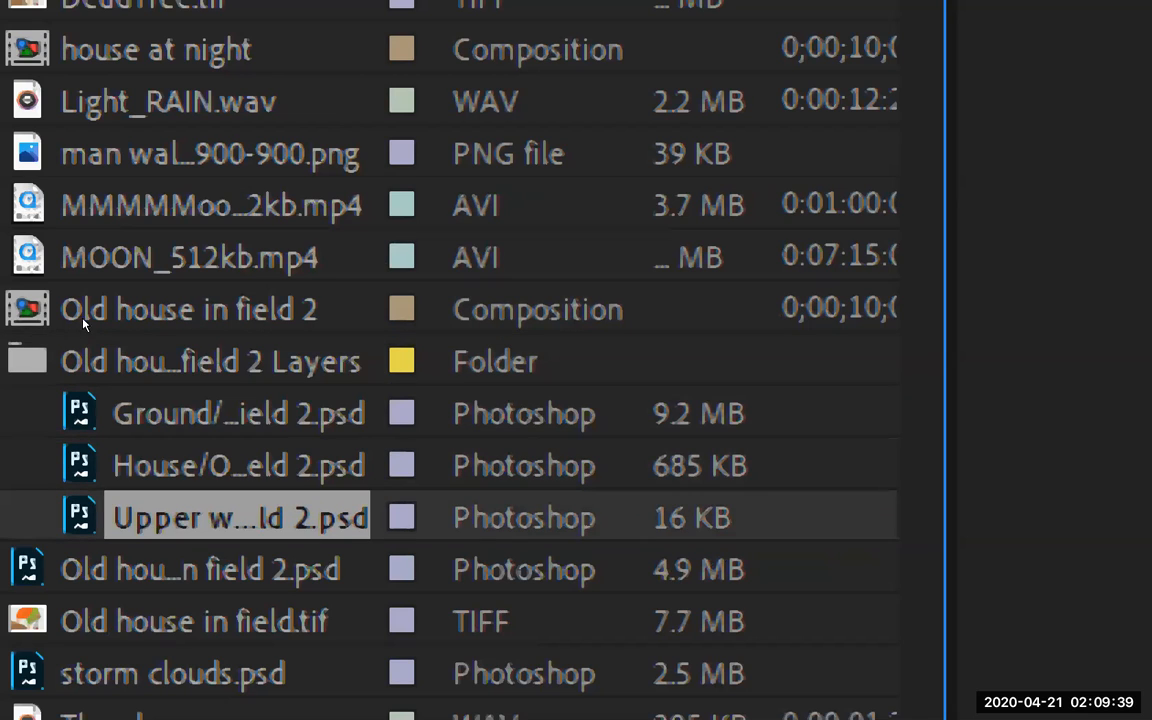
key(Up)
key(Up)
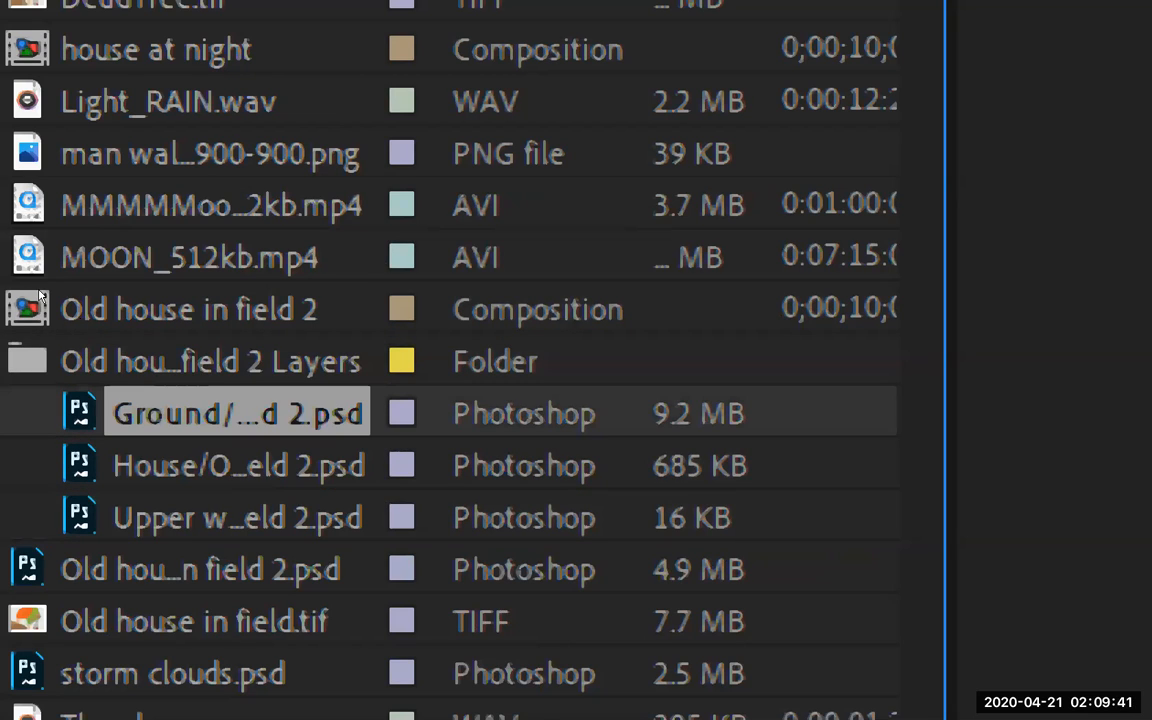
key(Up)
key(Up)
key(Up)
key(Down)
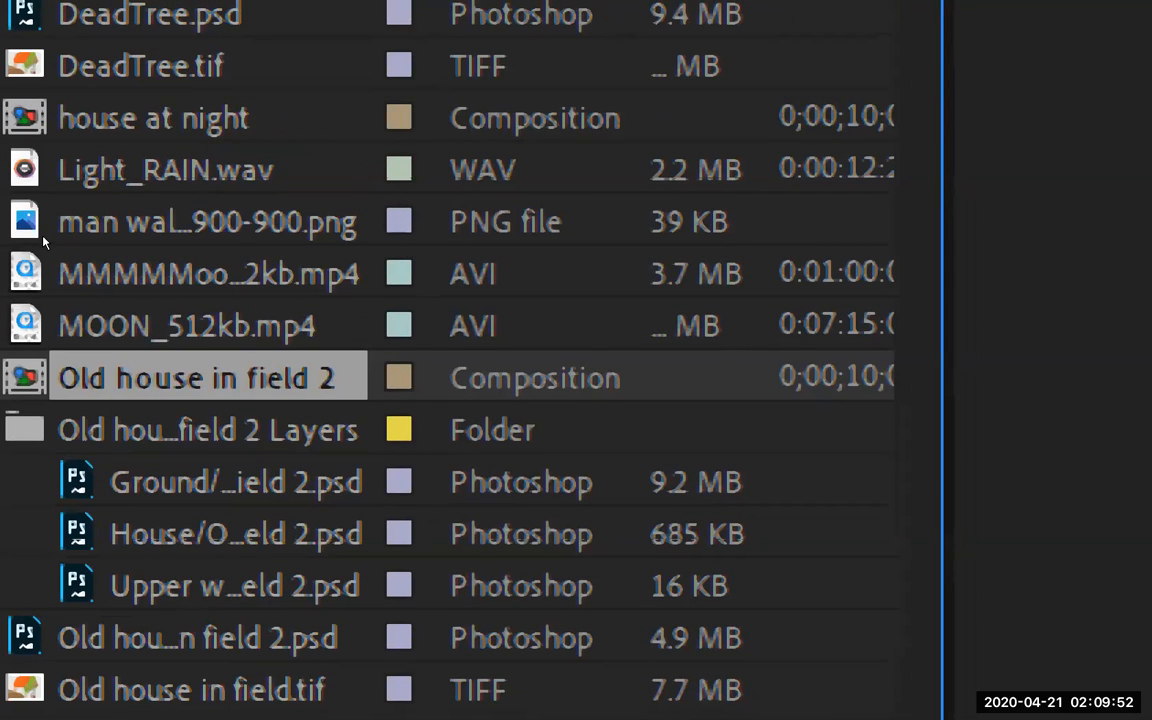
click(164, 17)
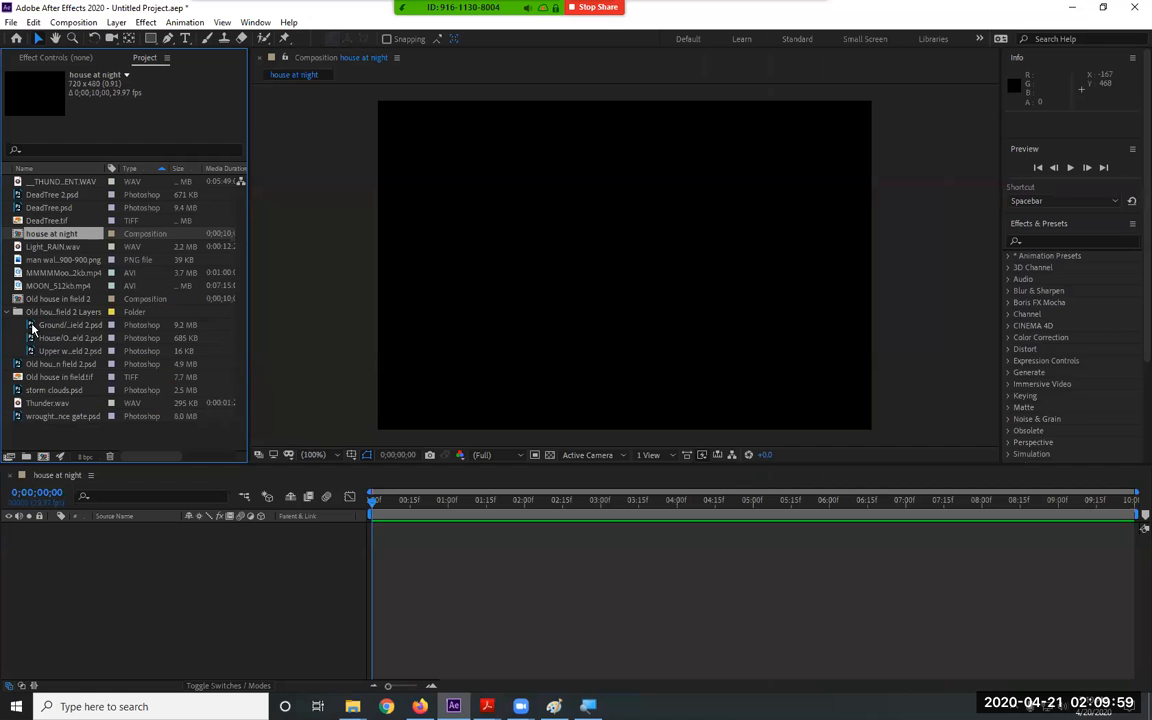
Check the composition settings of Old house in field 2 and close them without changes
click(38, 300)
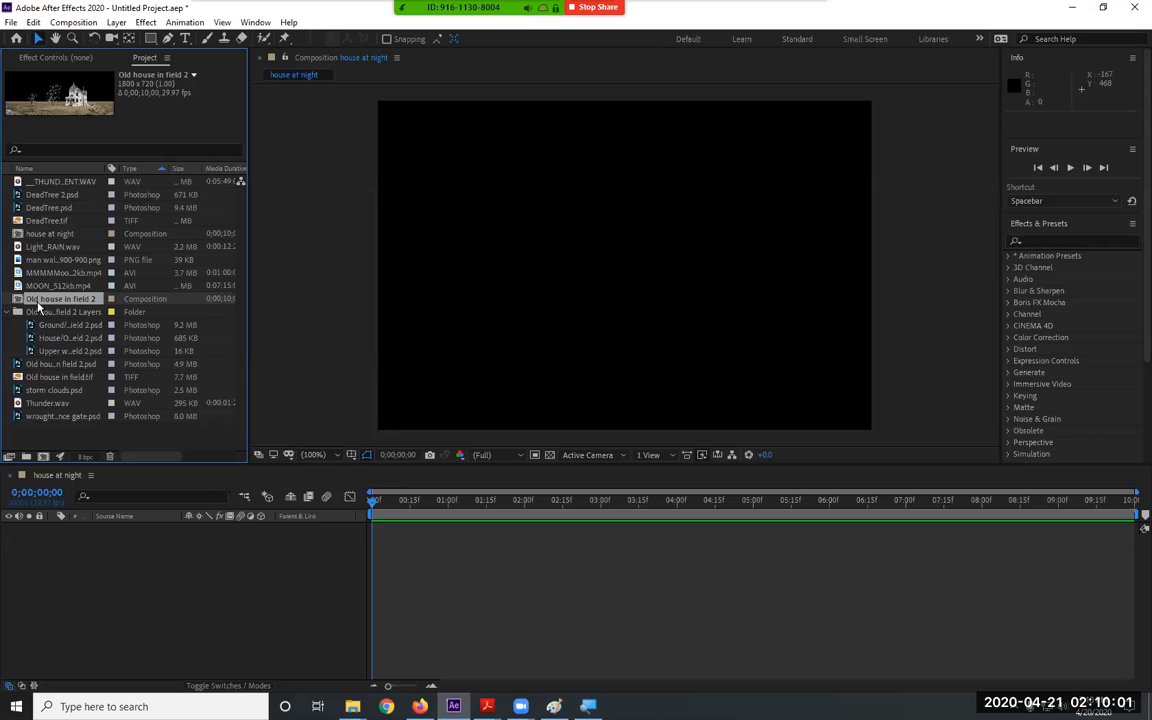
click(74, 22)
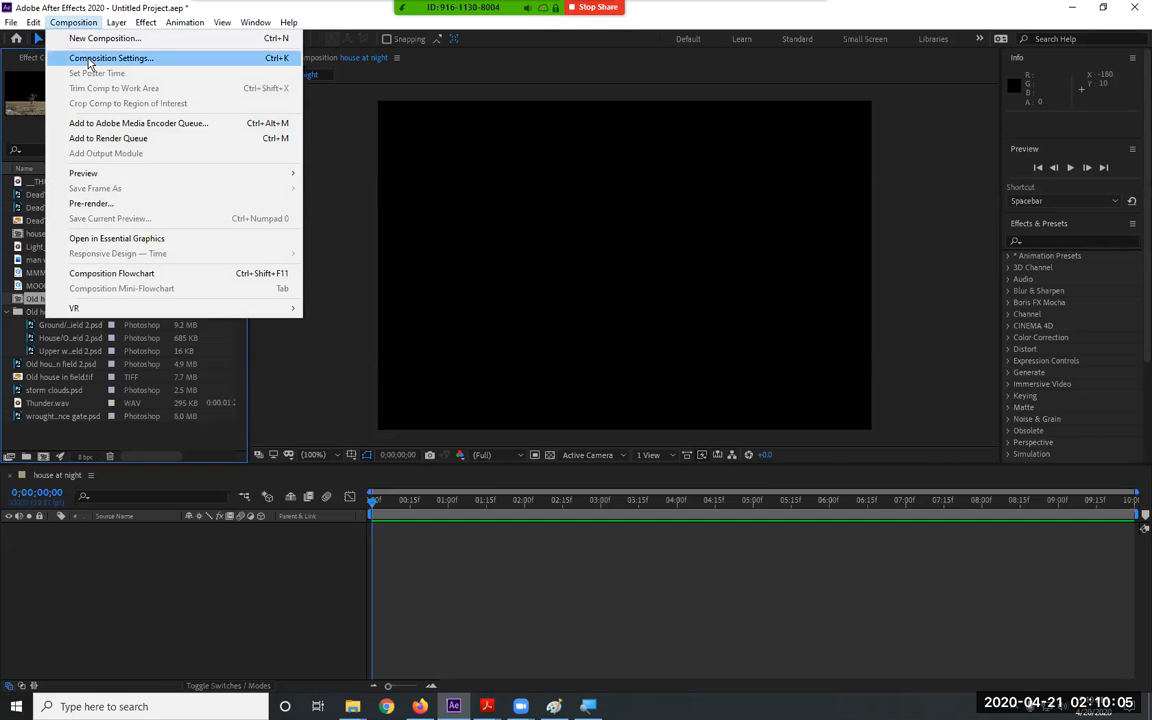
click(85, 56)
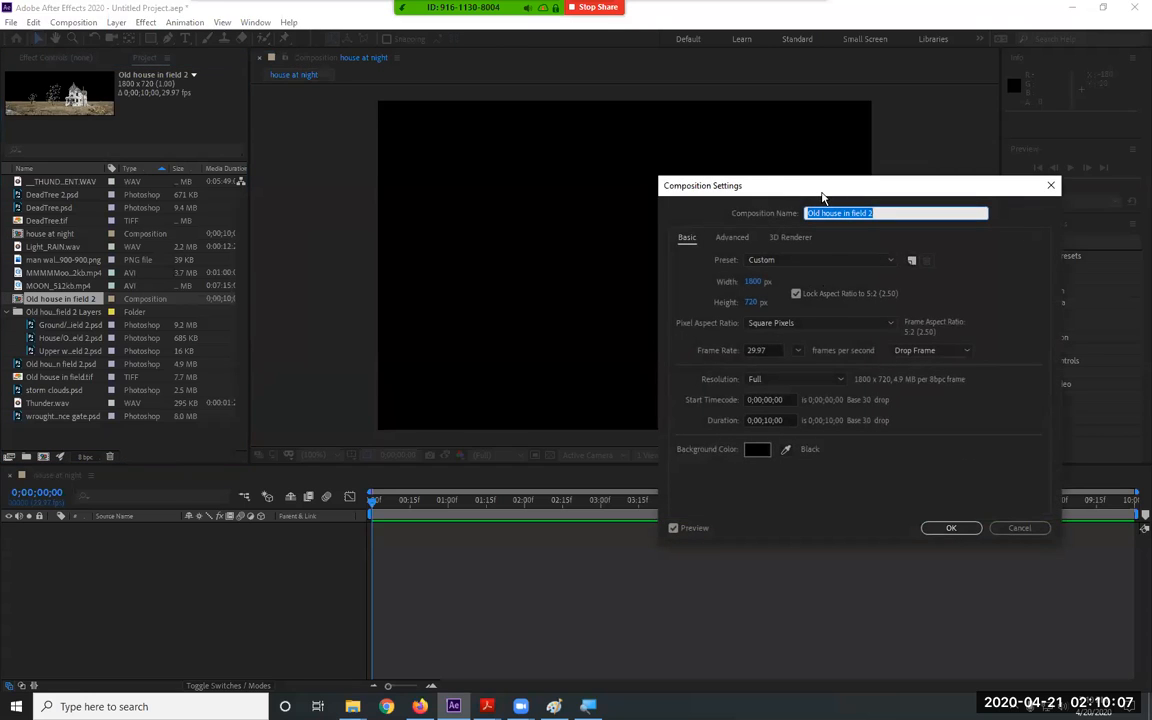
drag(822, 197, 522, 196)
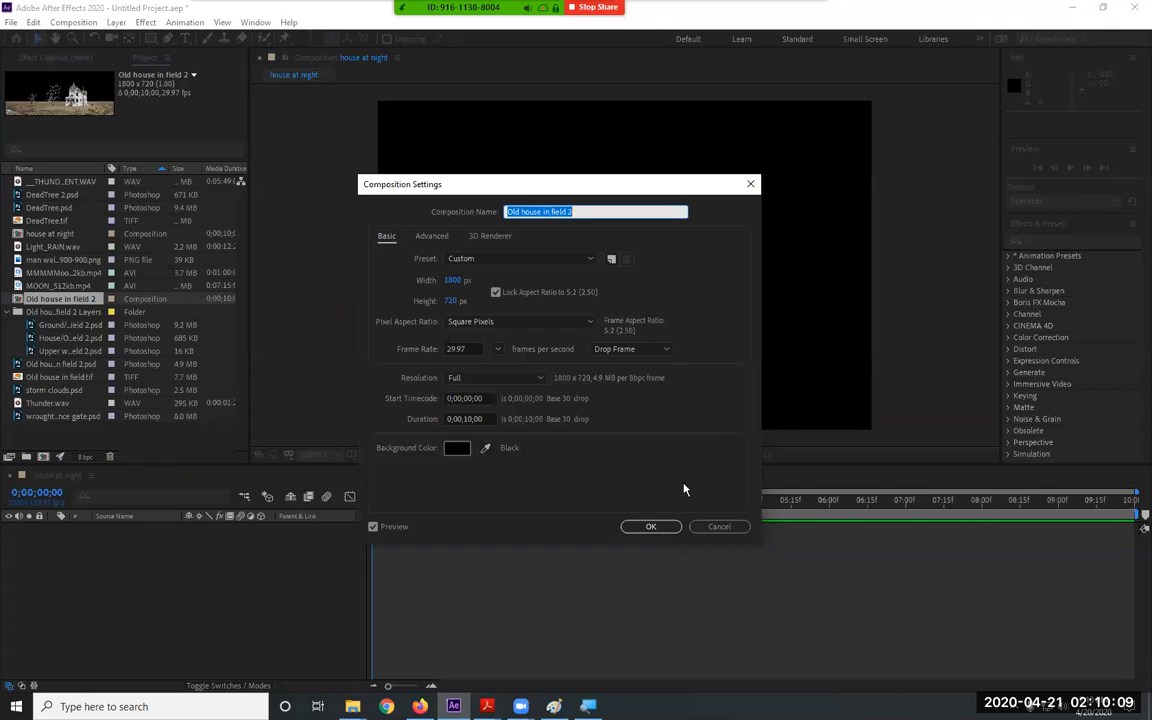
click(726, 529)
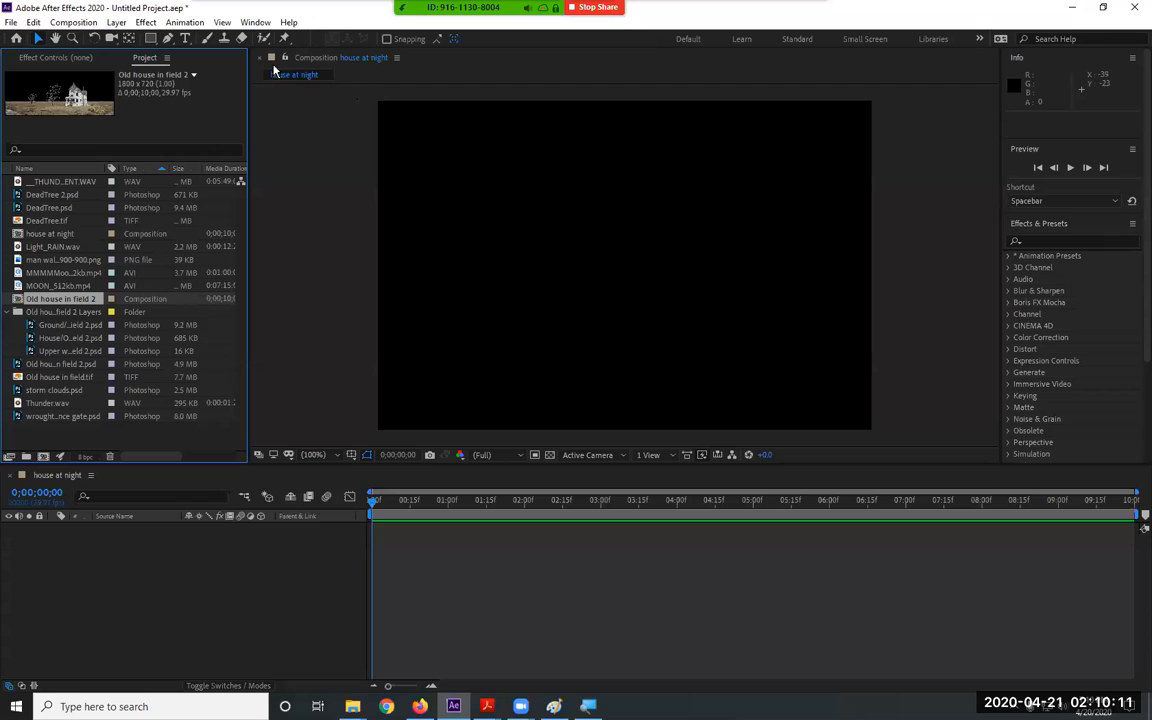
Create a new 720 by 480 composition named stage with a ten-second duration
click(260, 57)
click(76, 24)
click(103, 36)
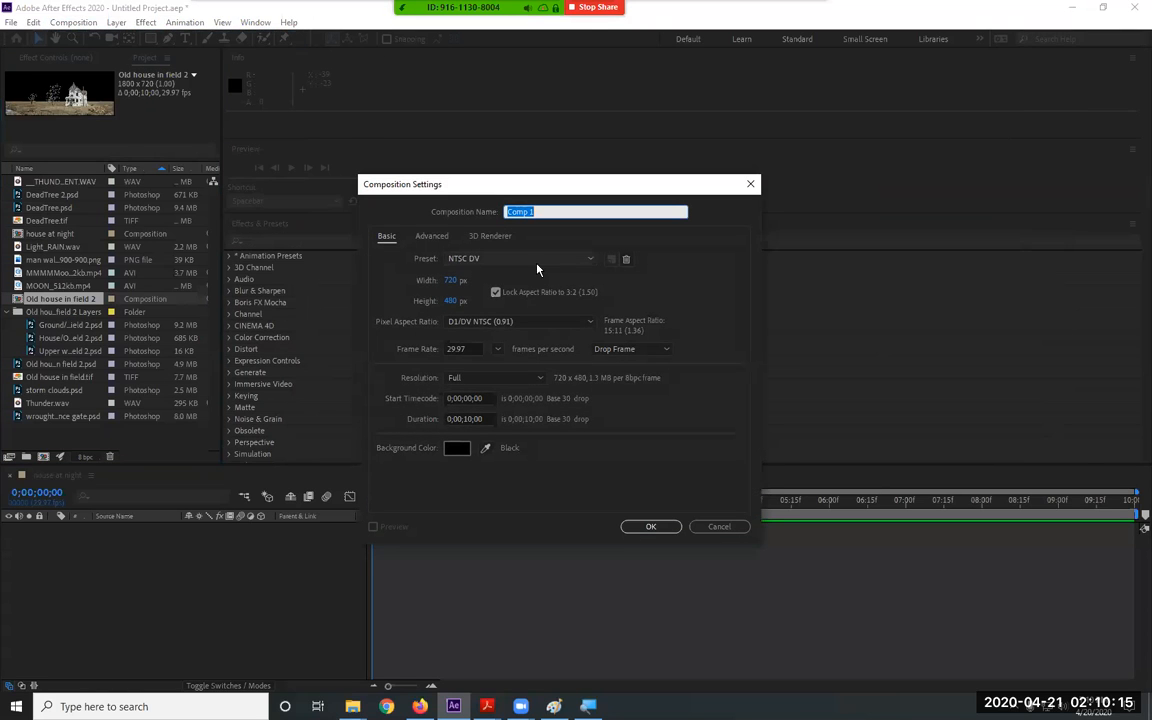
text(stage)
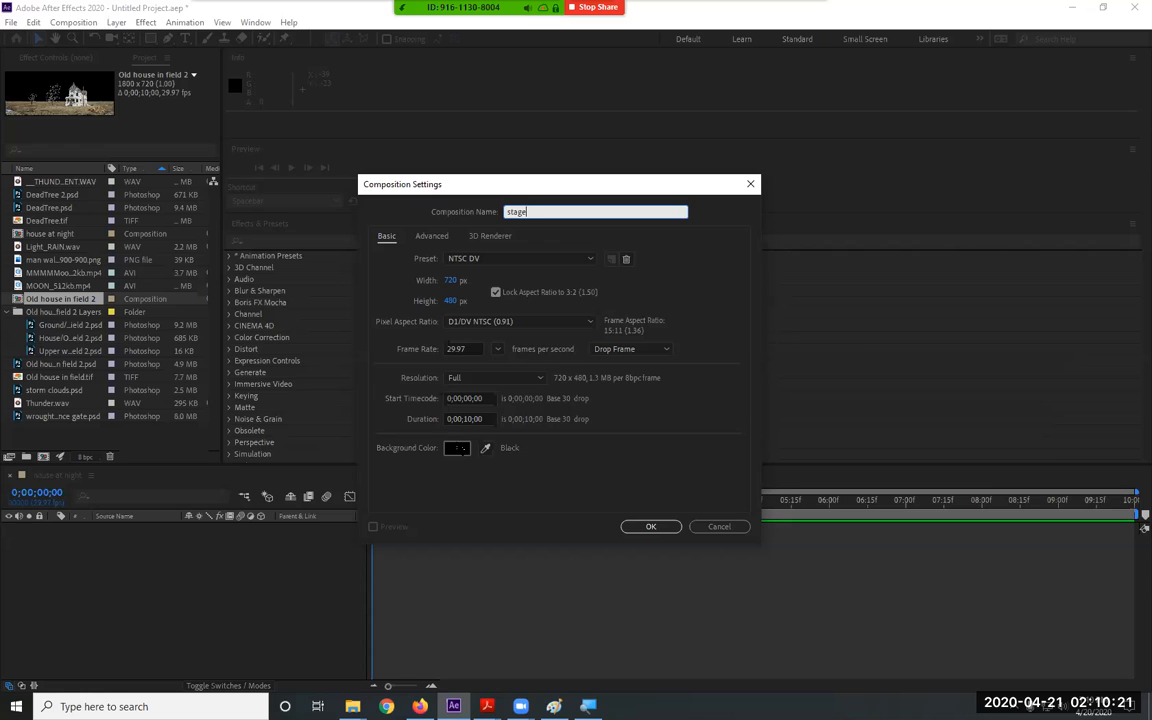
click(660, 527)
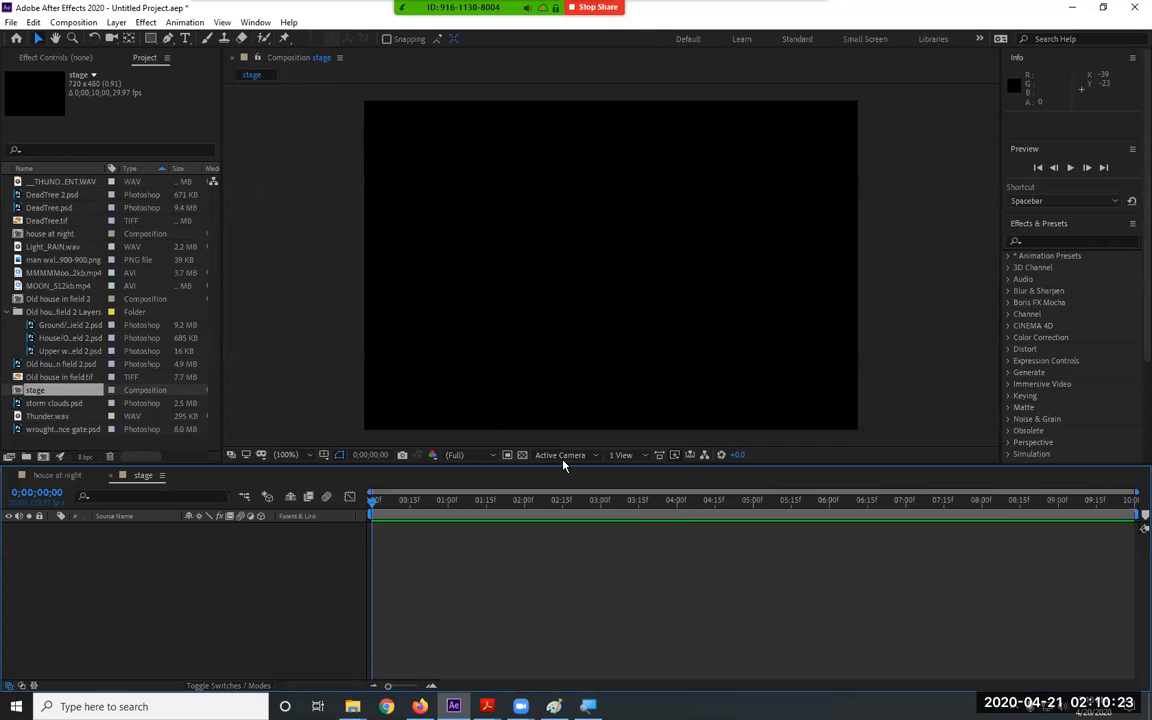
Add the Old house in field 2 composition as a layer in stage and view its full extent beyond the frame
click(57, 300)
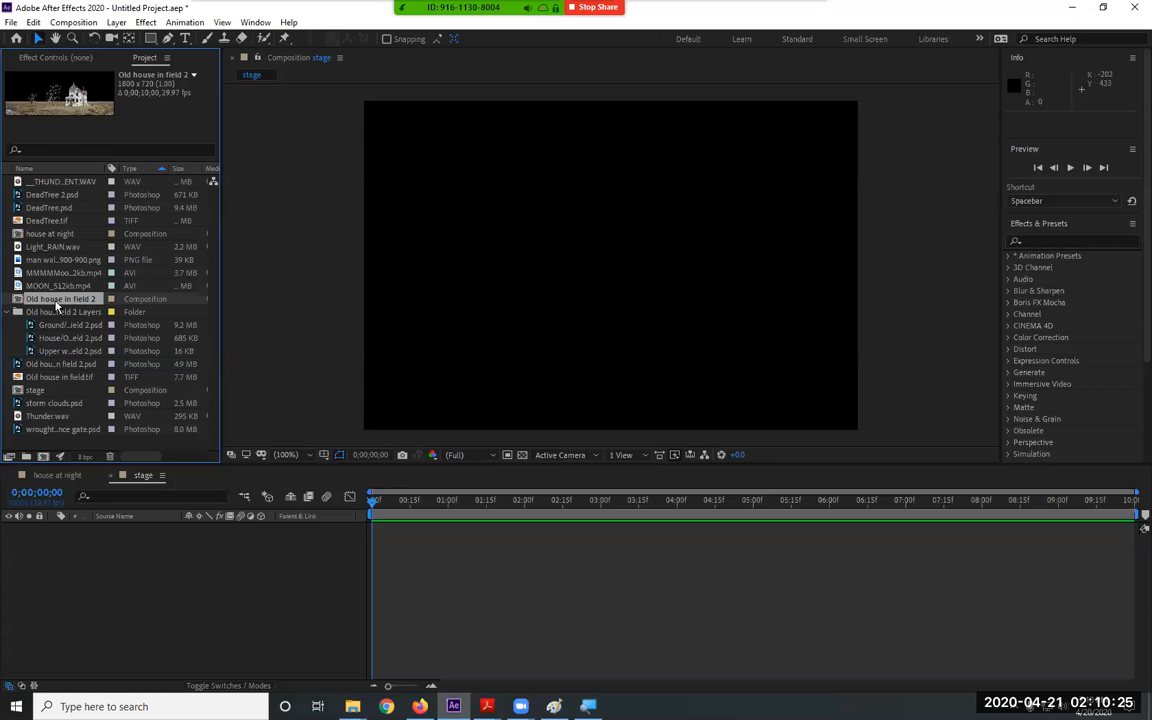
drag(57, 307, 190, 545)
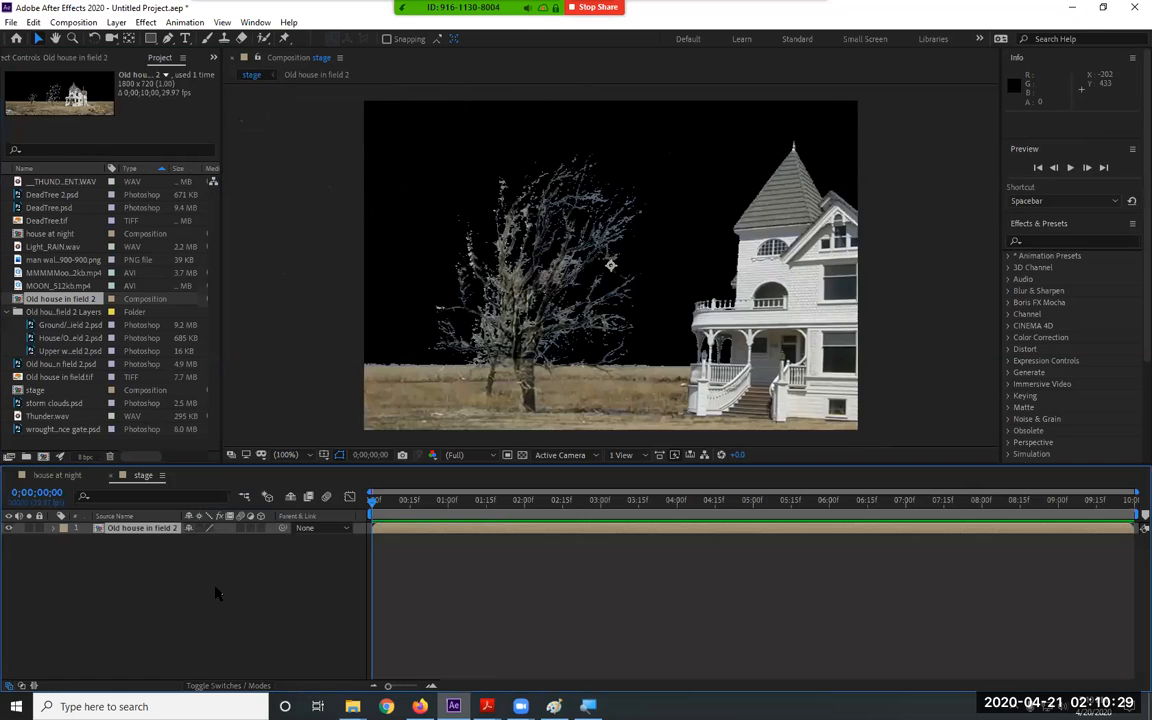
key(comma)
key(comma)
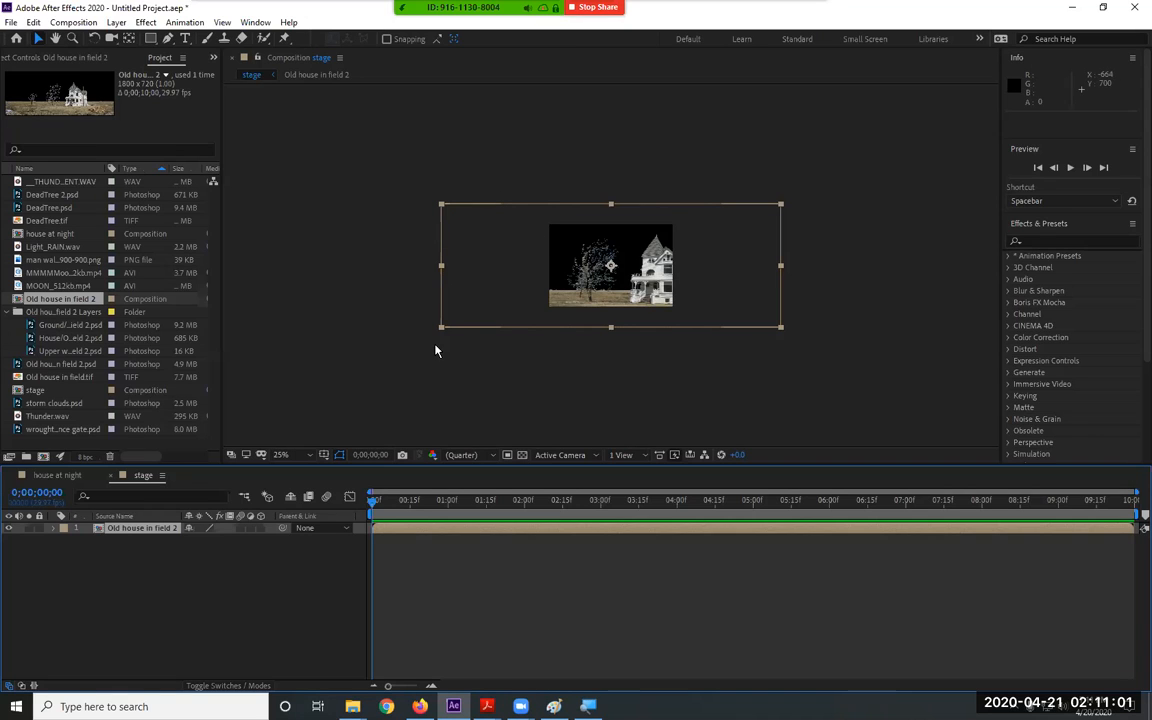
Collapse the Old house in field 2 Layers folder and add storm clouds.psd to stage beneath the house layer
click(7, 313)
click(7, 313)
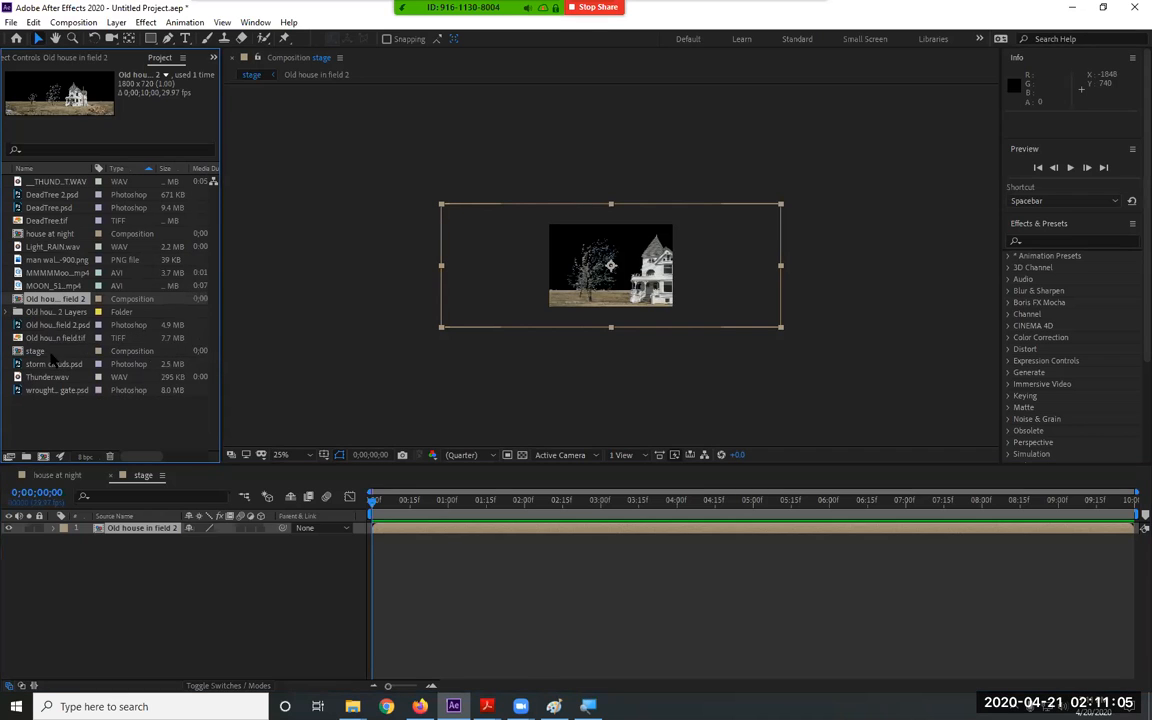
drag(52, 364, 131, 611)
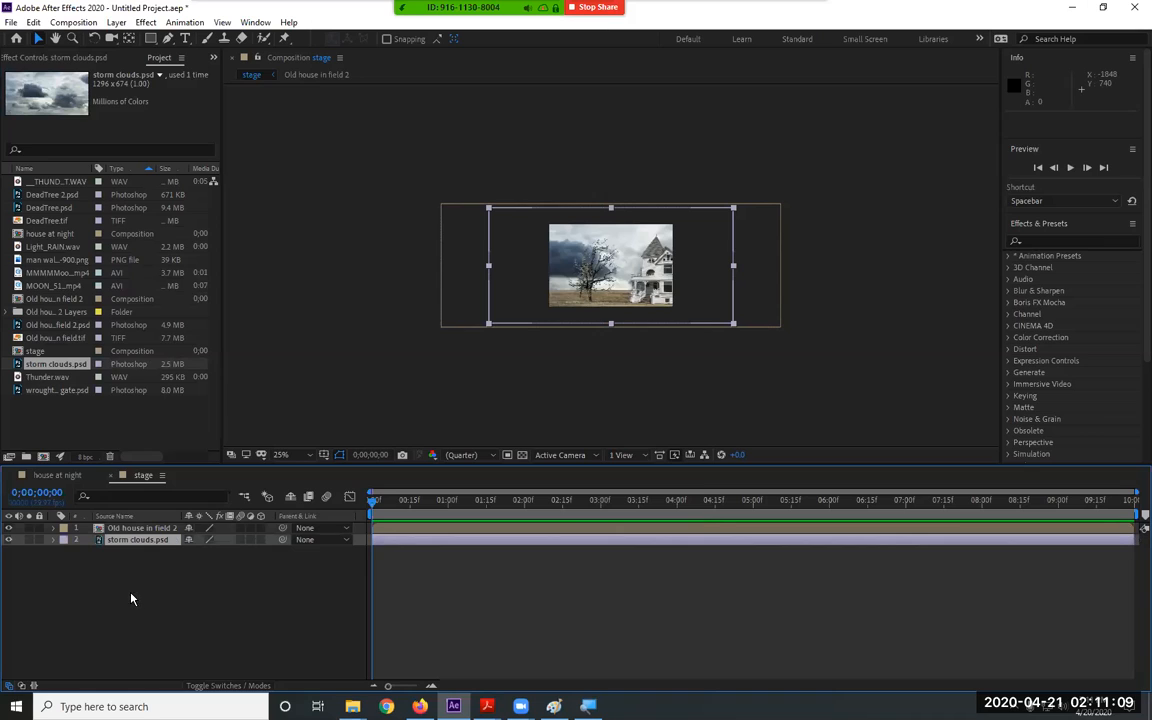
Place DeadTree 2.psd between the house and storm clouds layers and make all three layers 3D
click(55, 196)
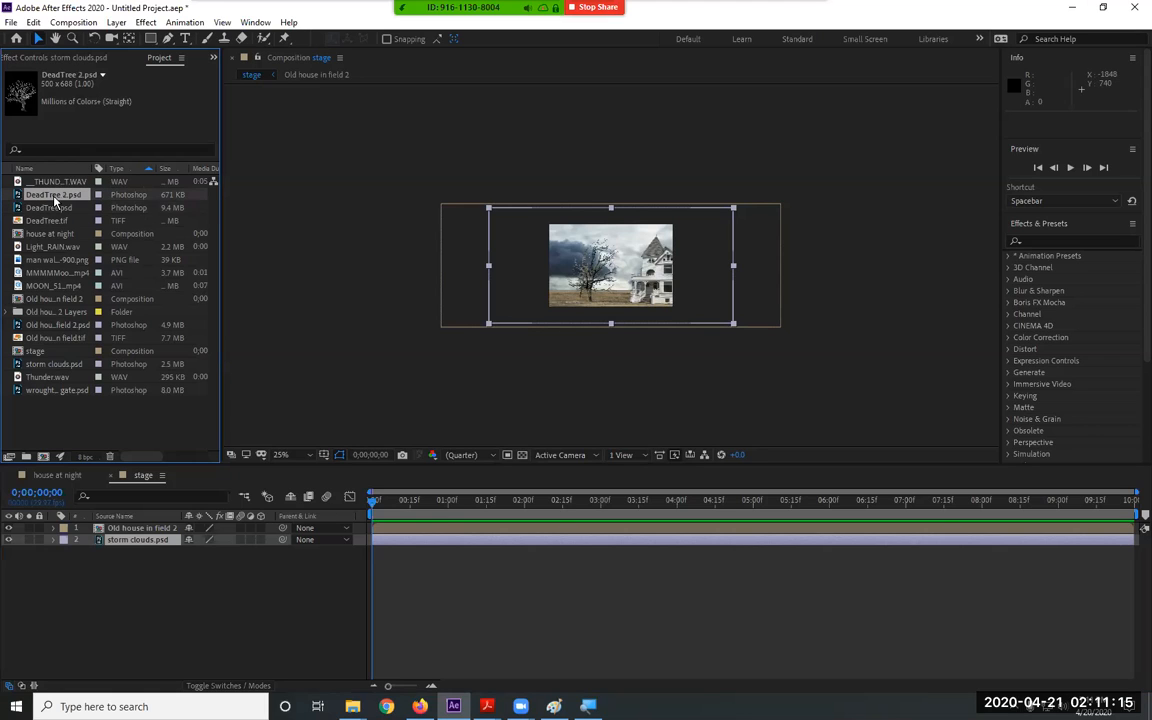
drag(53, 195, 167, 532)
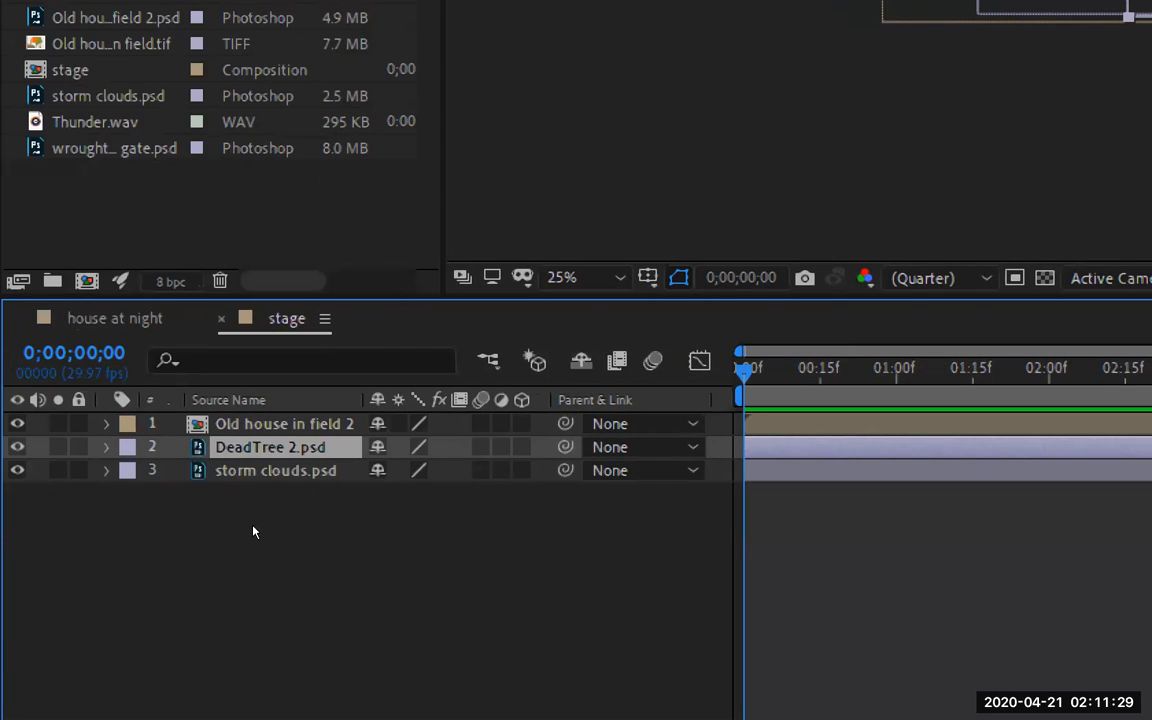
drag(521, 424, 521, 470)
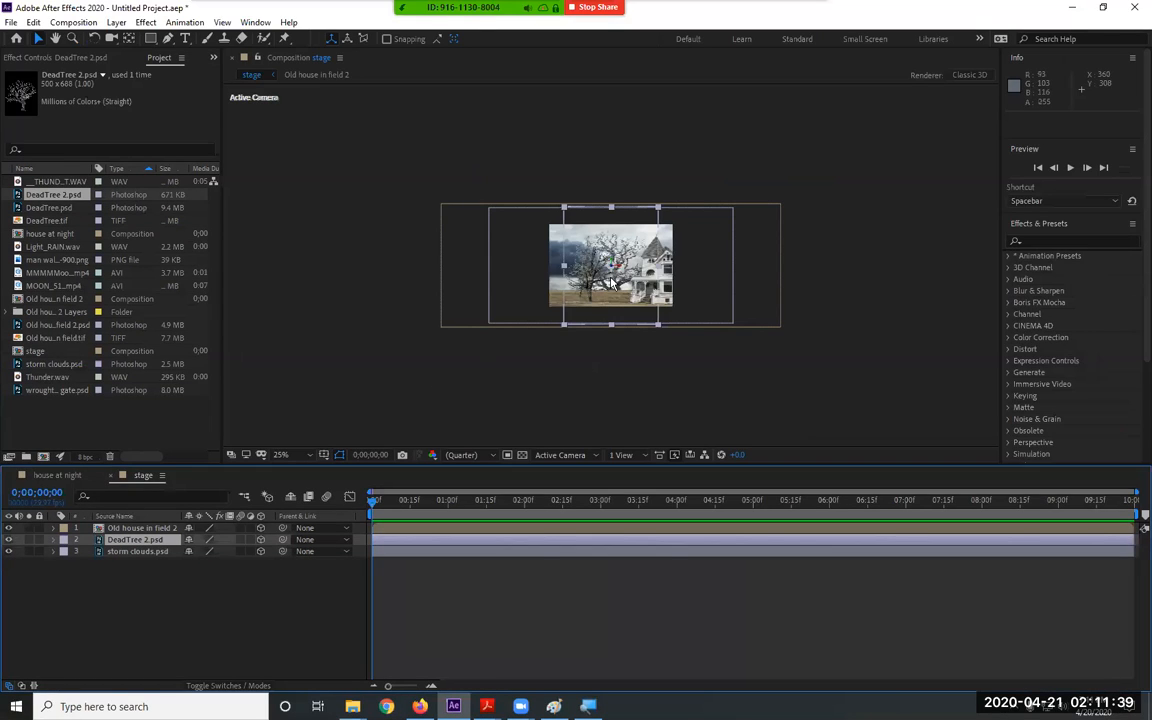
Fit the stage view up to 100%, inspect the 3D layers from the Top view, and return to Active Camera
scroll(608, 277, up, 2)
click(283, 455)
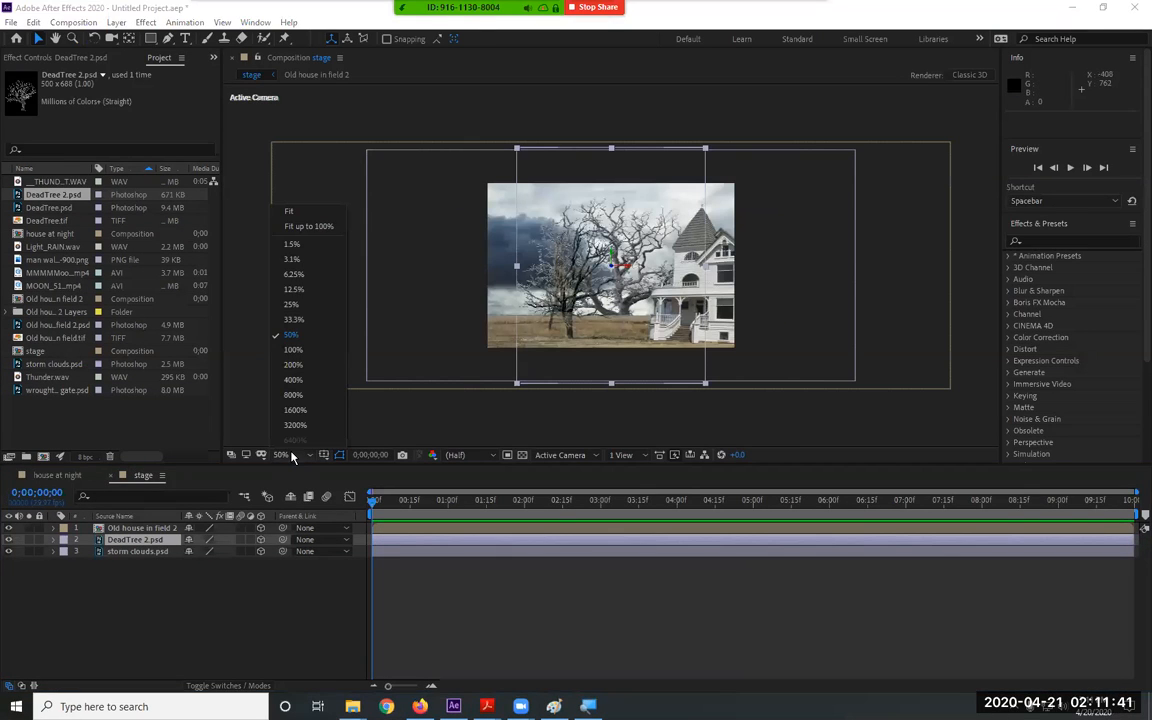
click(307, 228)
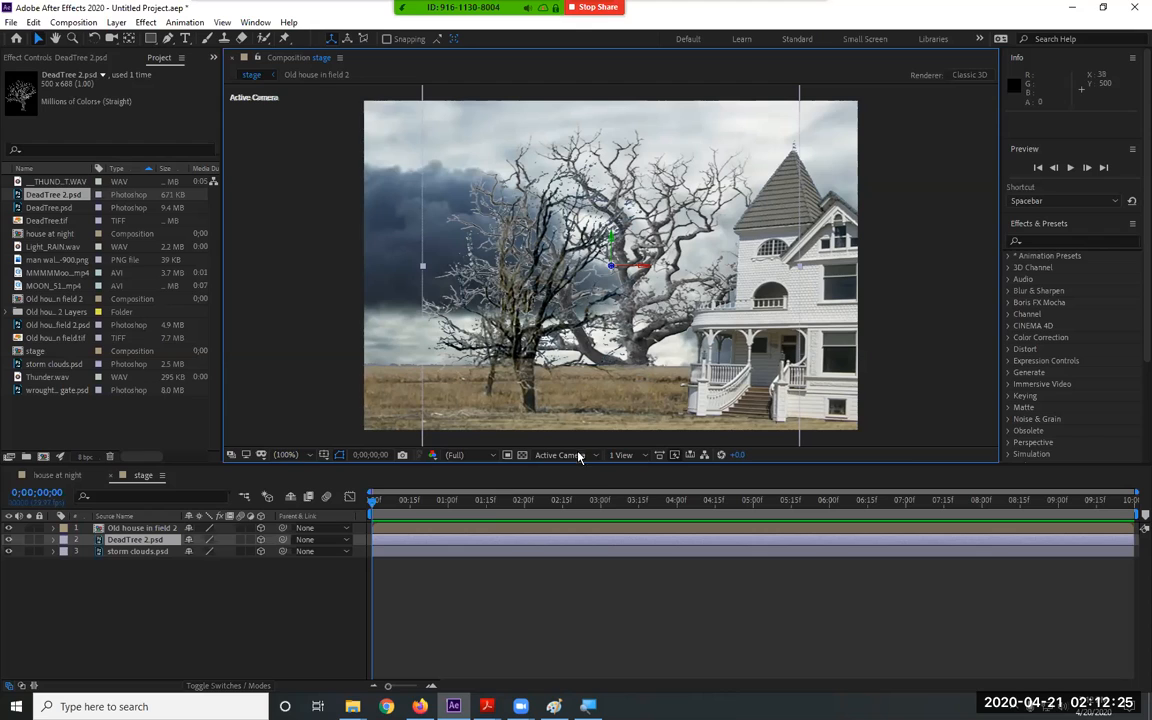
click(541, 456)
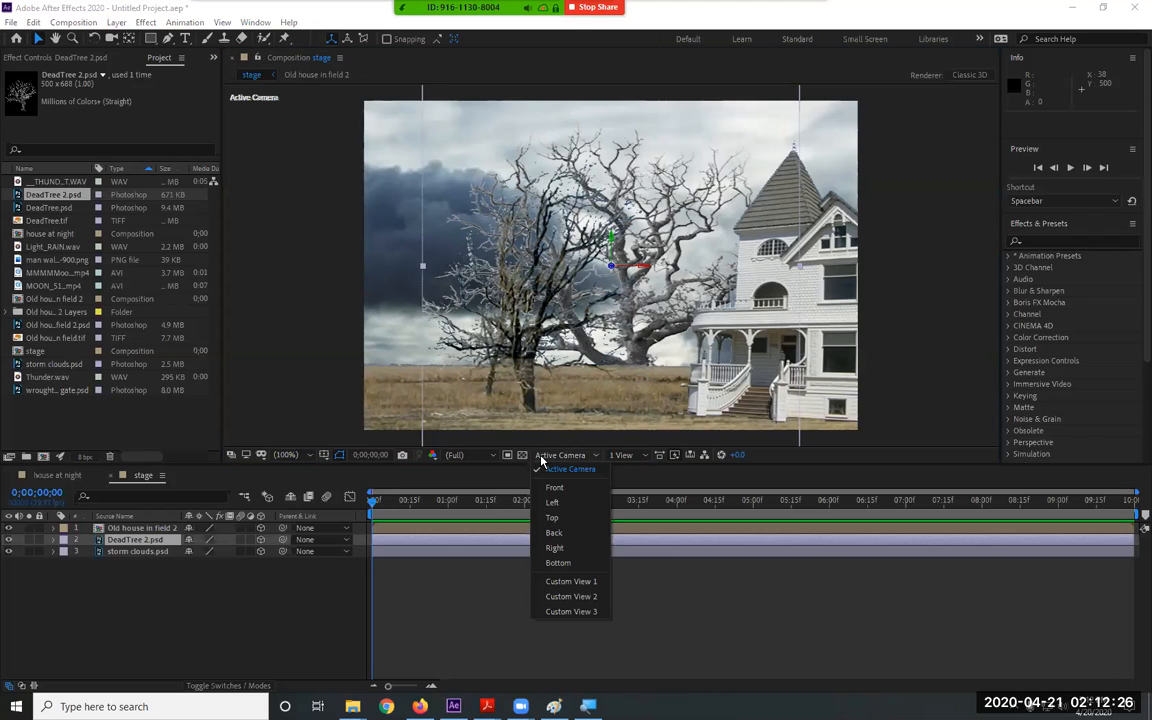
click(555, 518)
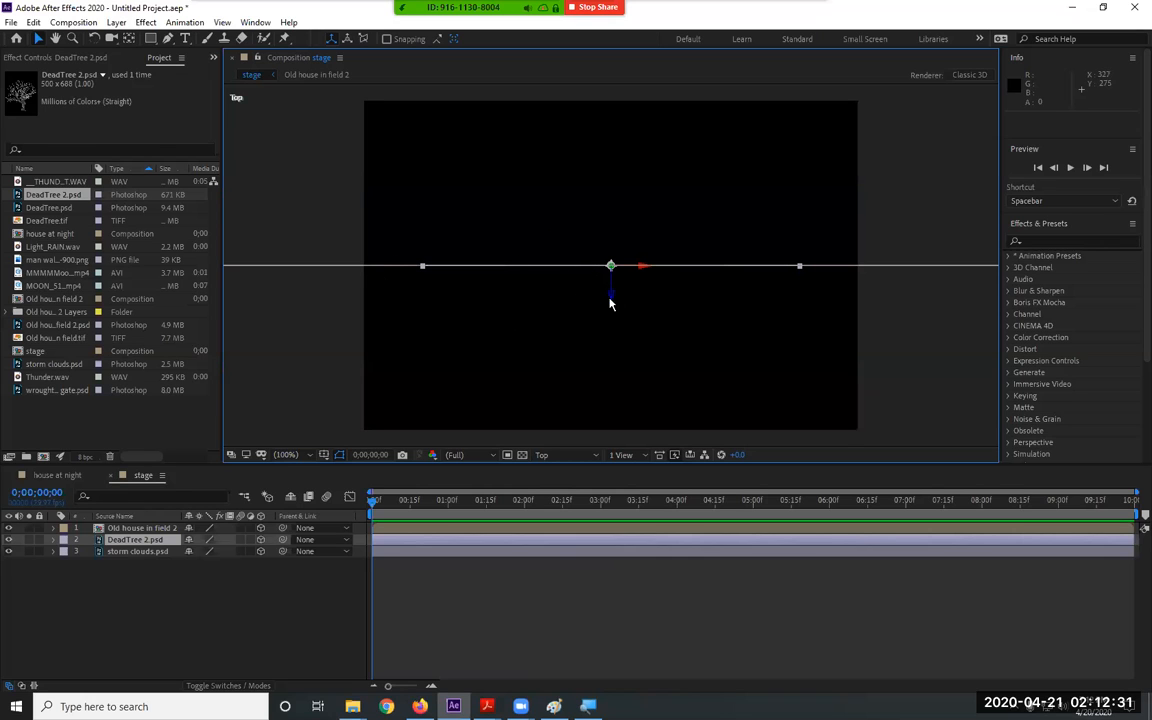
click(551, 456)
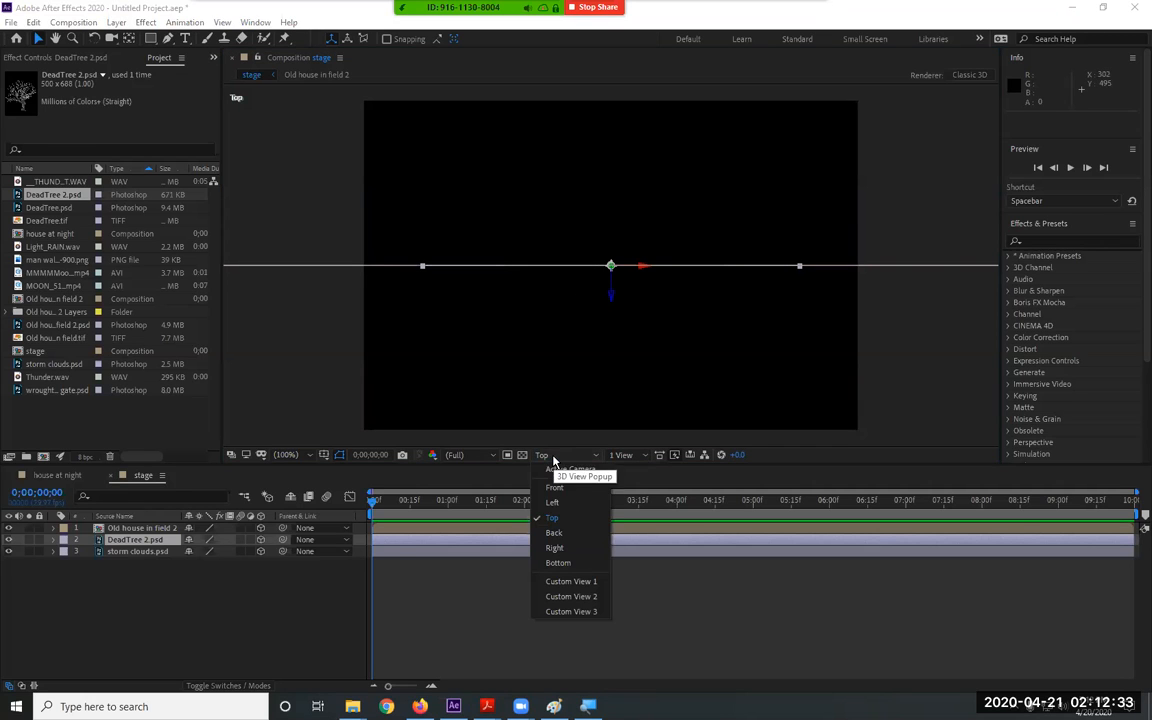
click(561, 472)
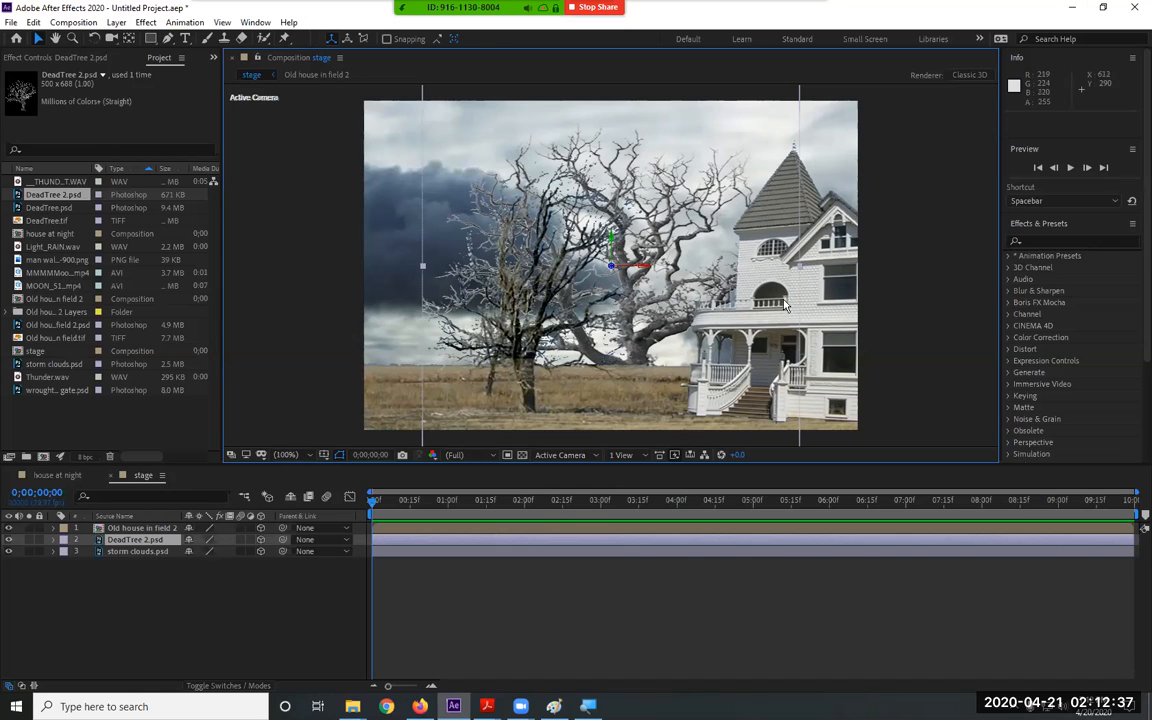
Move the DeadTree 2.psd layer above Old house in field 2 and select all three layers
click(118, 541)
drag(128, 541, 128, 531)
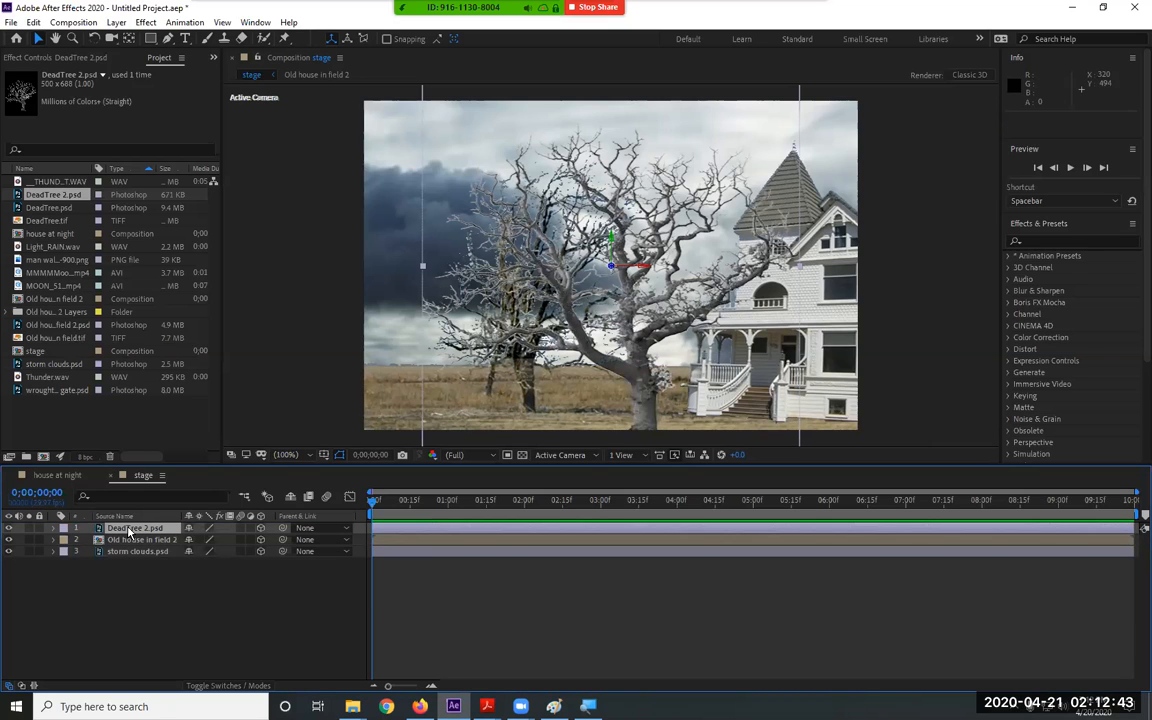
drag(157, 576, 89, 527)
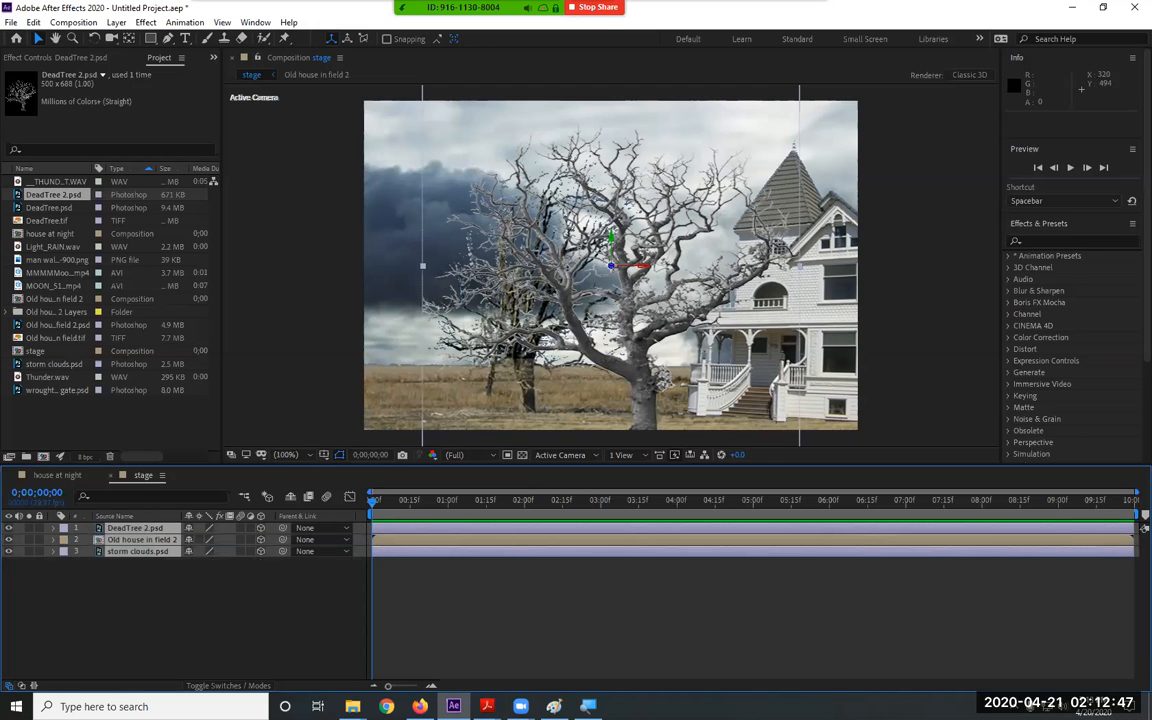
Switch to House At Night.pdf in Acrobat Reader, read the position and scale instructions for each layer, and return to After Effects
key(alt+Tab)
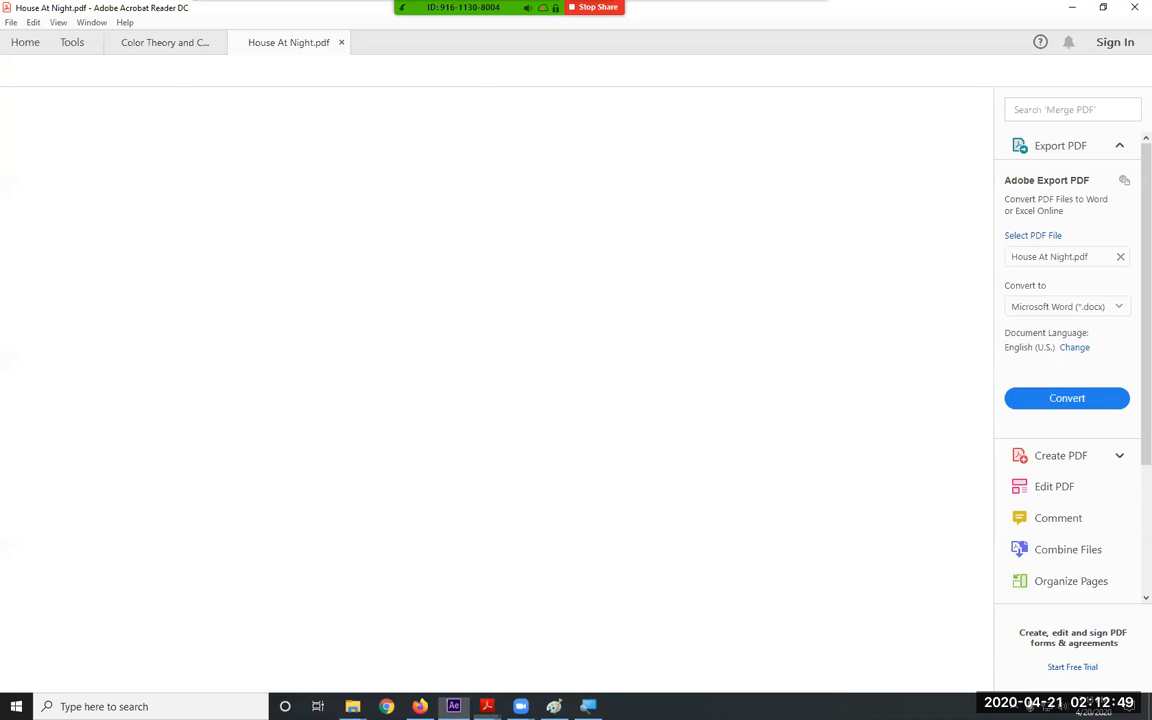
scroll(416, 516, down, 5)
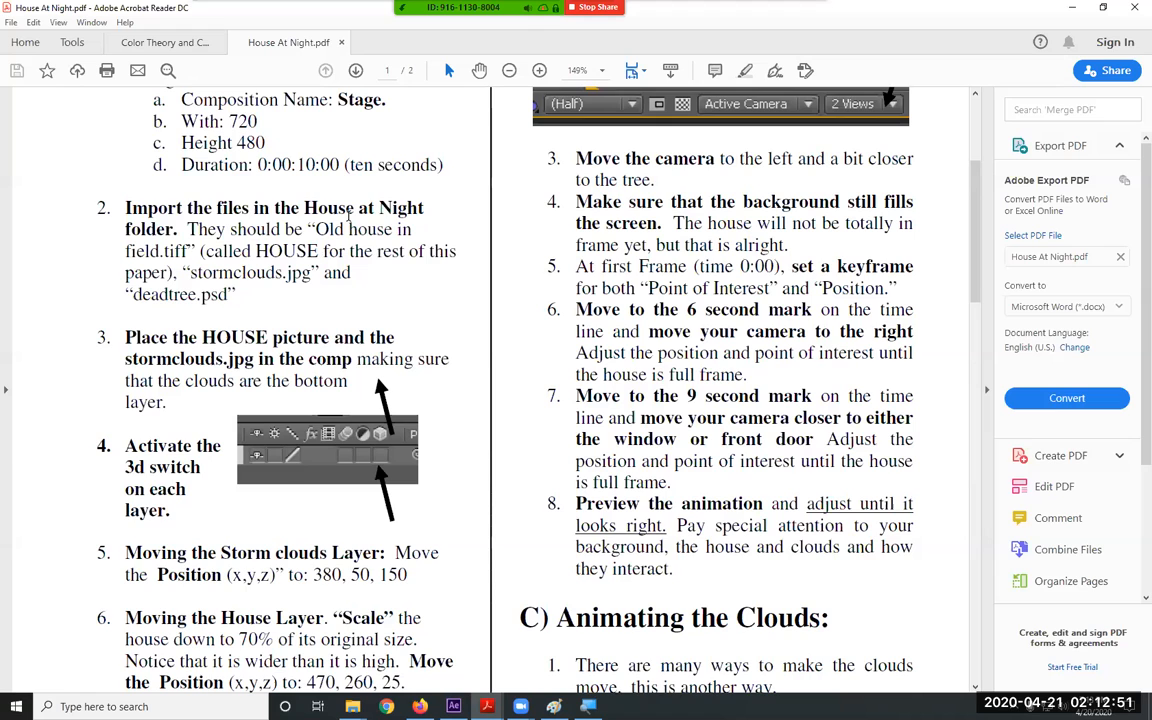
scroll(264, 403, down, 4)
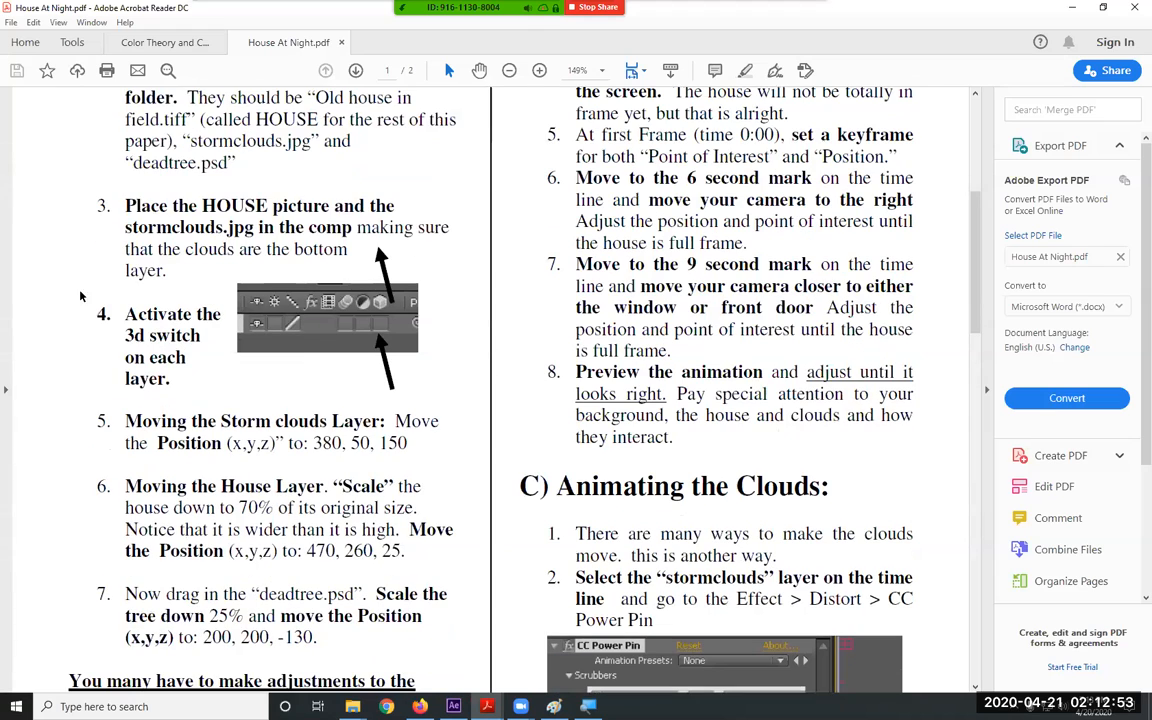
drag(122, 289, 424, 598)
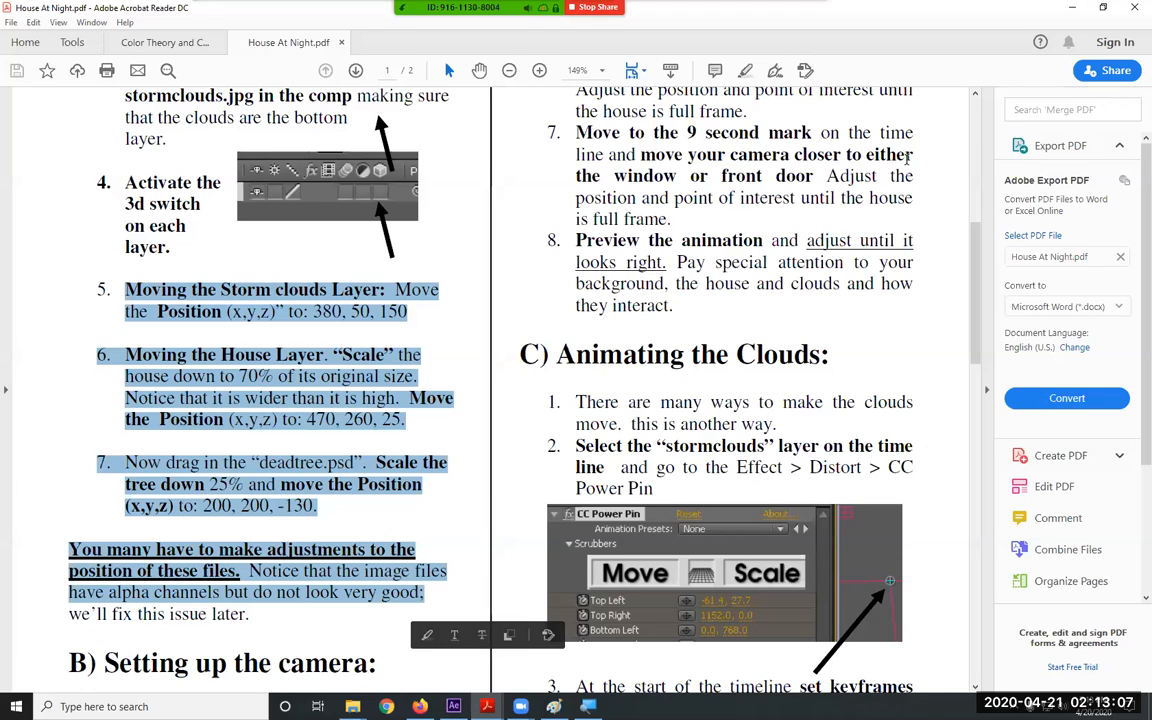
click(268, 387)
drag(454, 399, 257, 419)
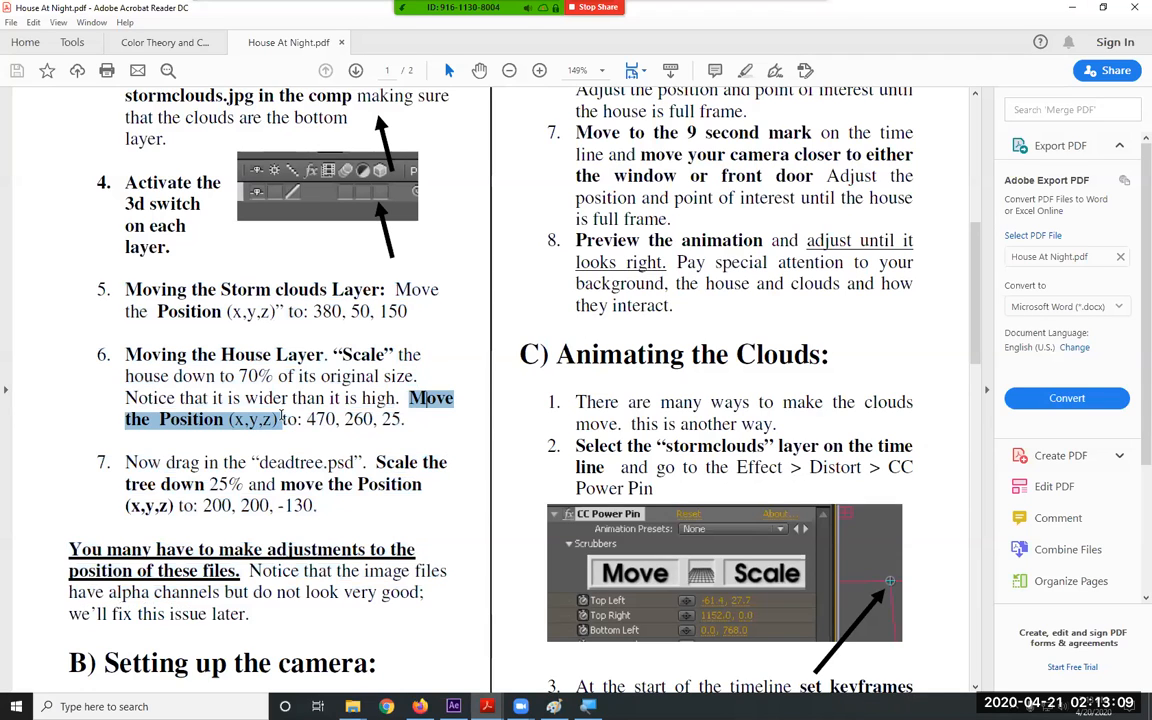
click(255, 419)
shift+click(284, 419)
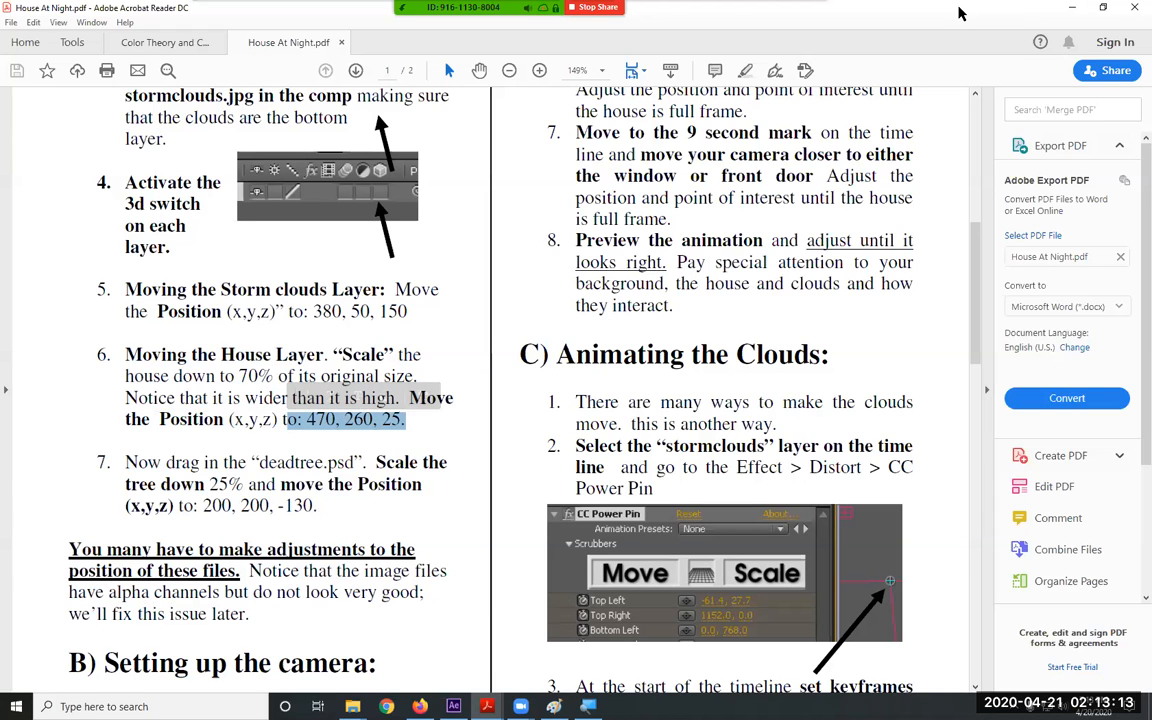
click(1072, 7)
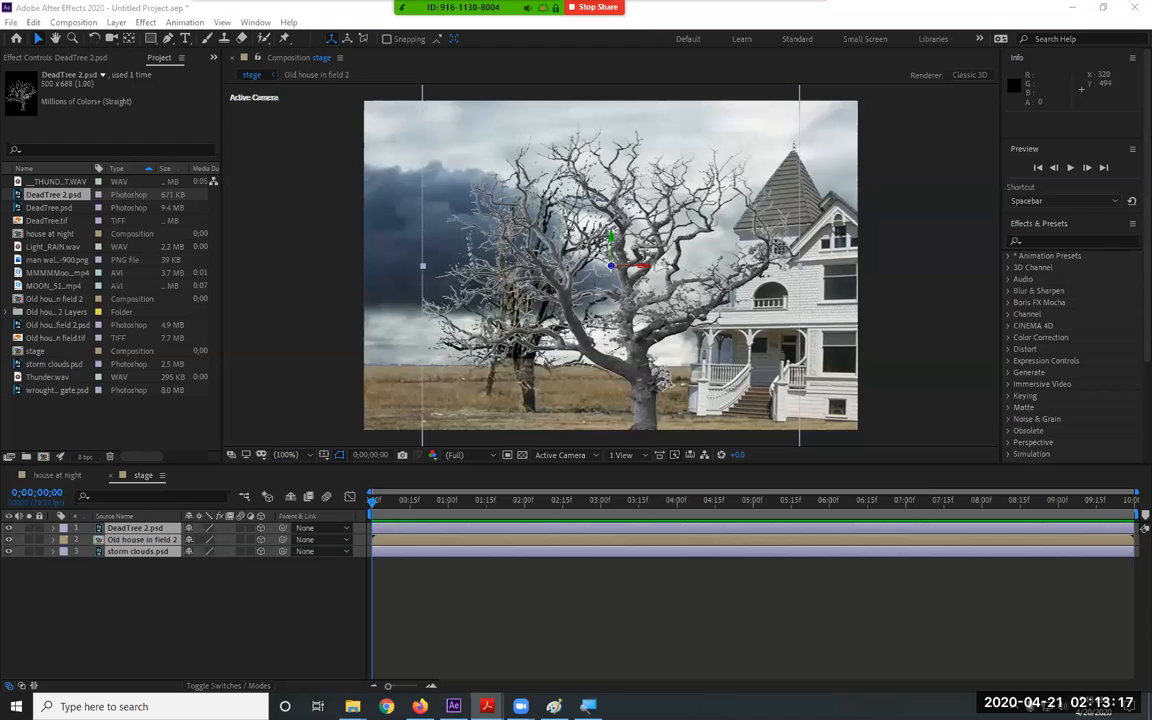
Reveal the Position property of all three stage layers and clear the layer selection
drag(168, 582, 104, 535)
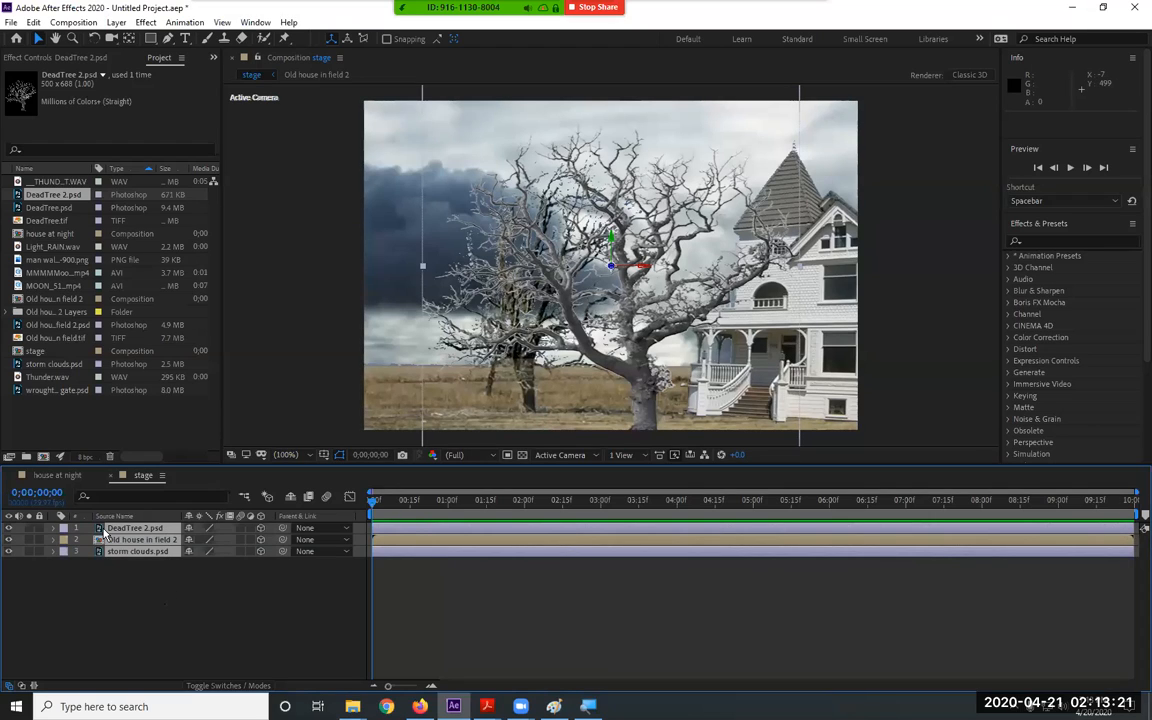
key(p)
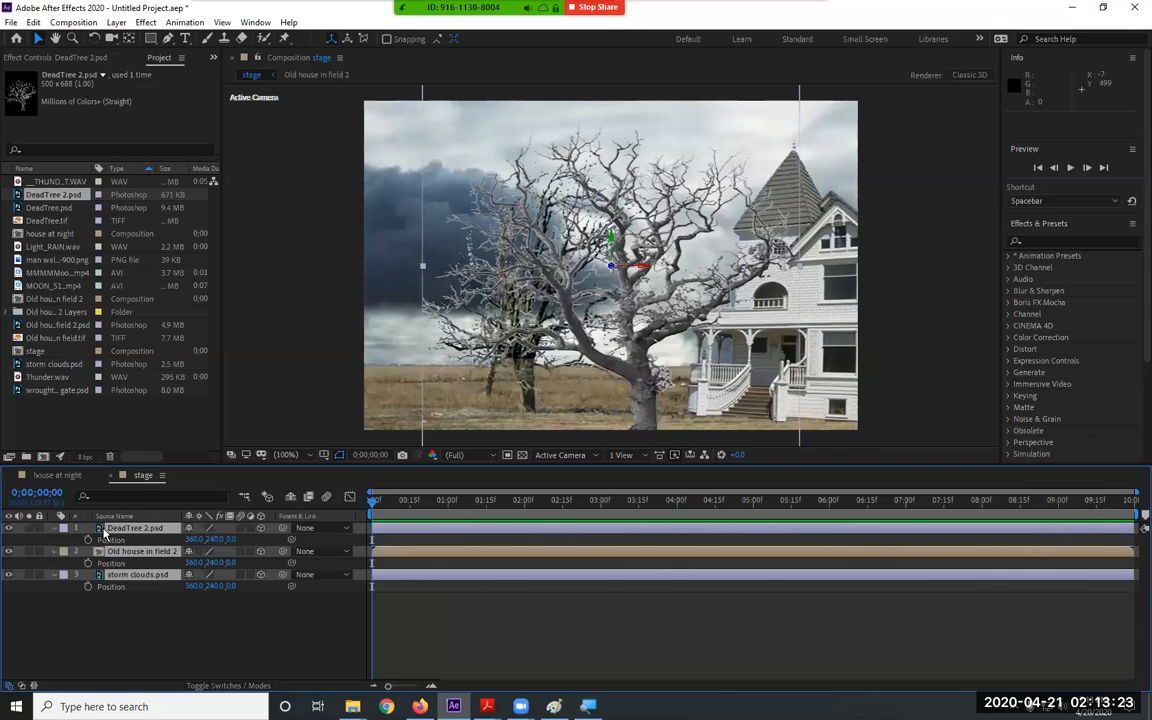
click(168, 647)
drag(173, 620, 90, 527)
click(231, 671)
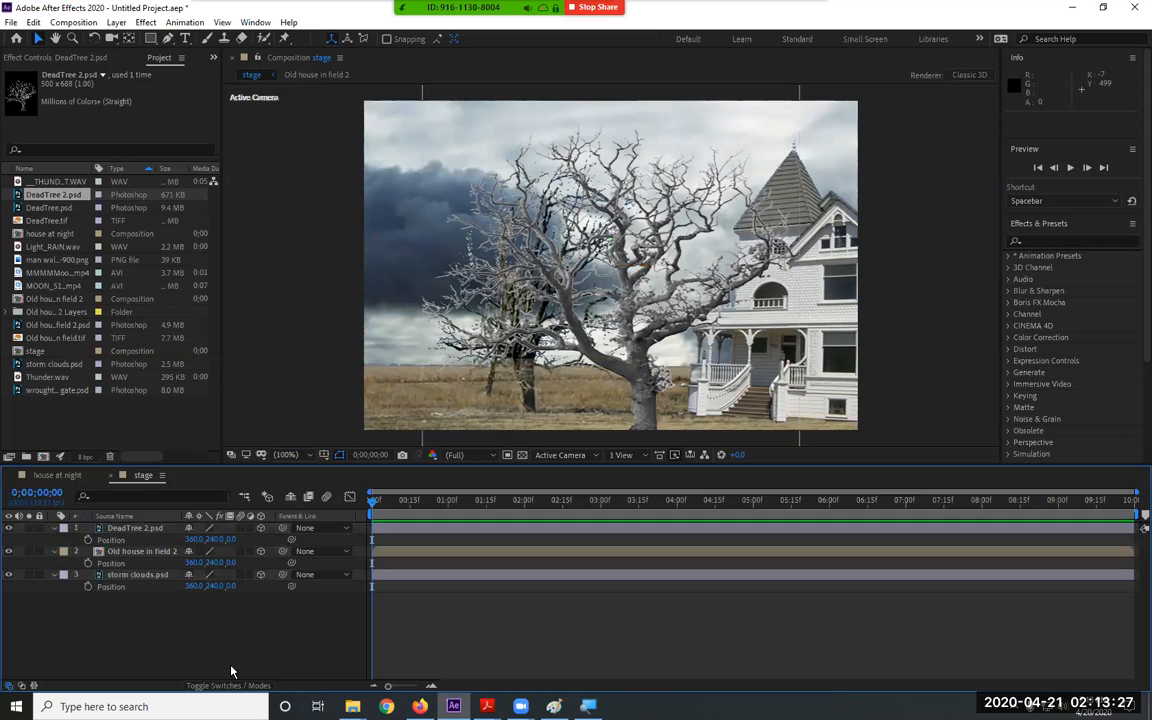
Set the storm clouds.psd layer's Z position to 150
click(146, 576)
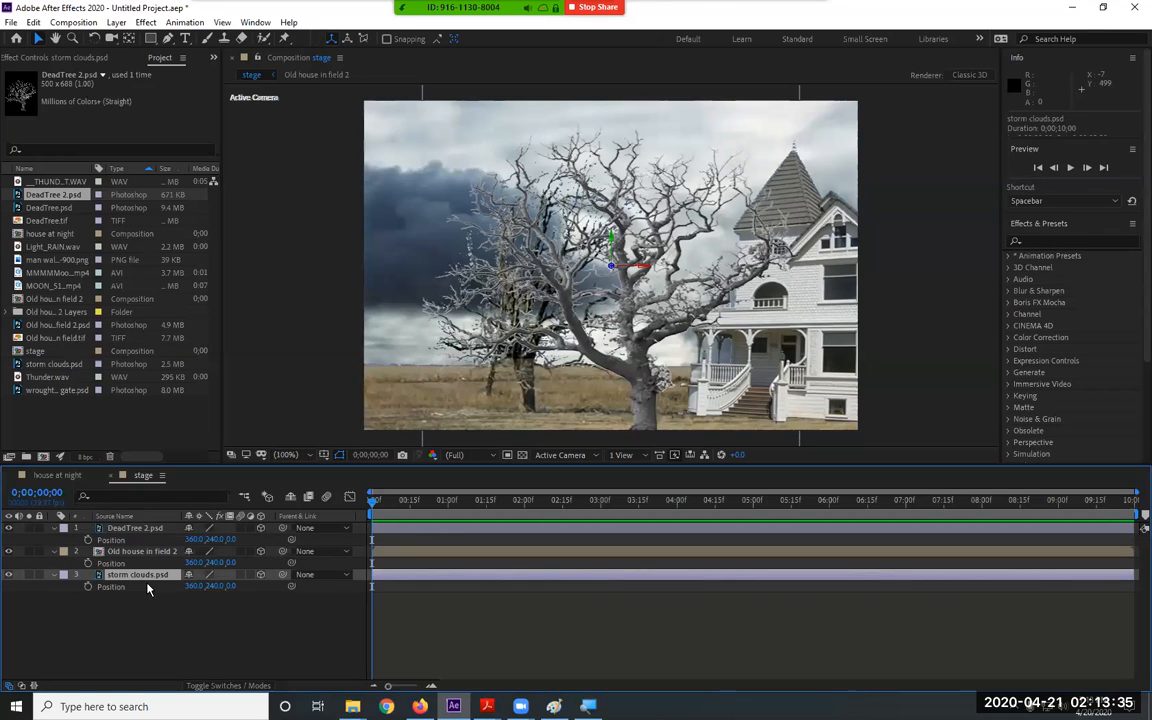
click(230, 586)
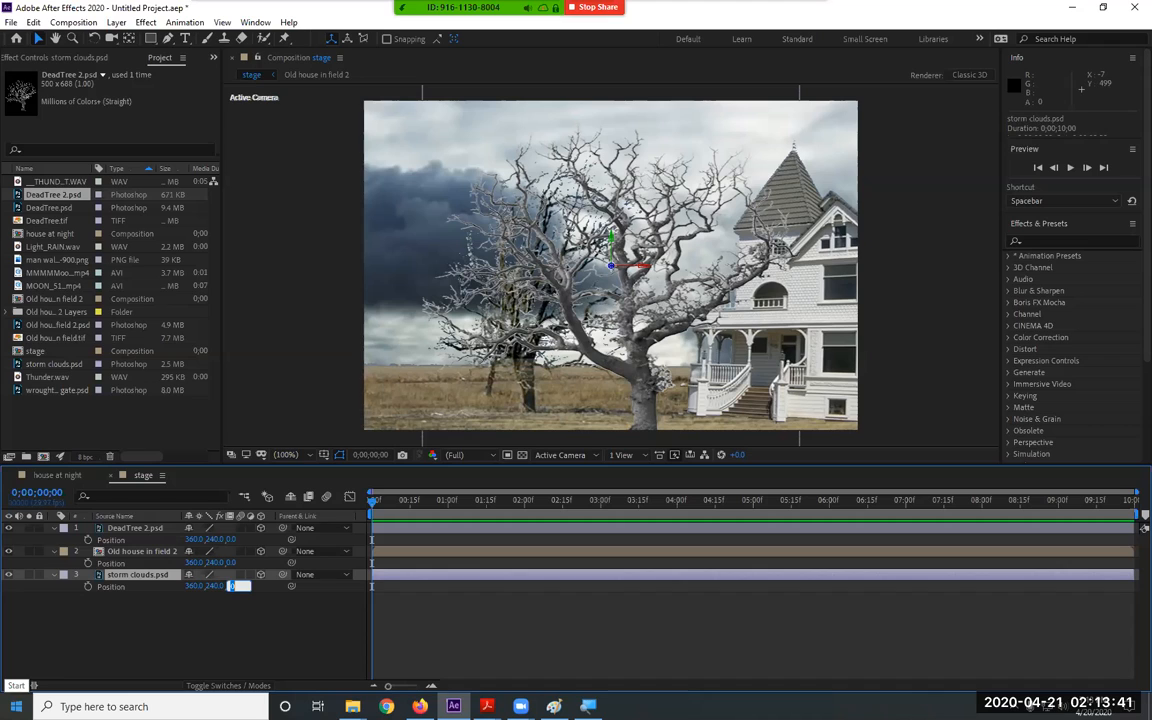
text(150)
key(Return)
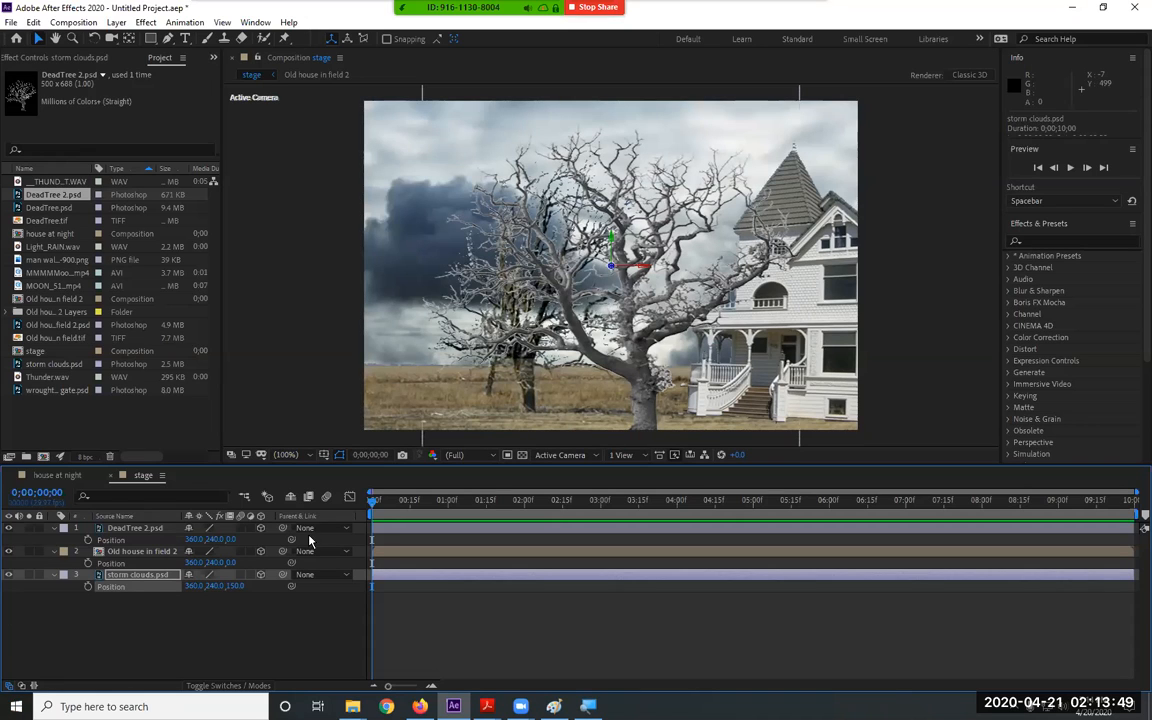
Set the Old house in field 2 layer's Z position to 25
click(143, 559)
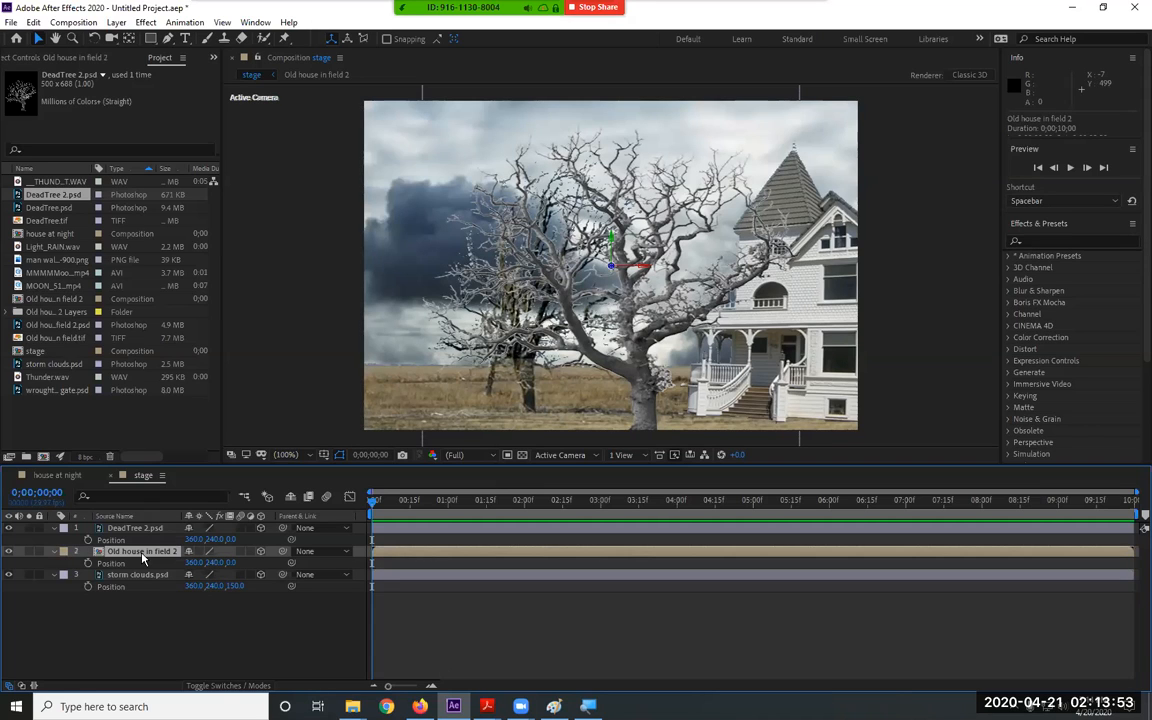
click(232, 563)
text(25)
key(Return)
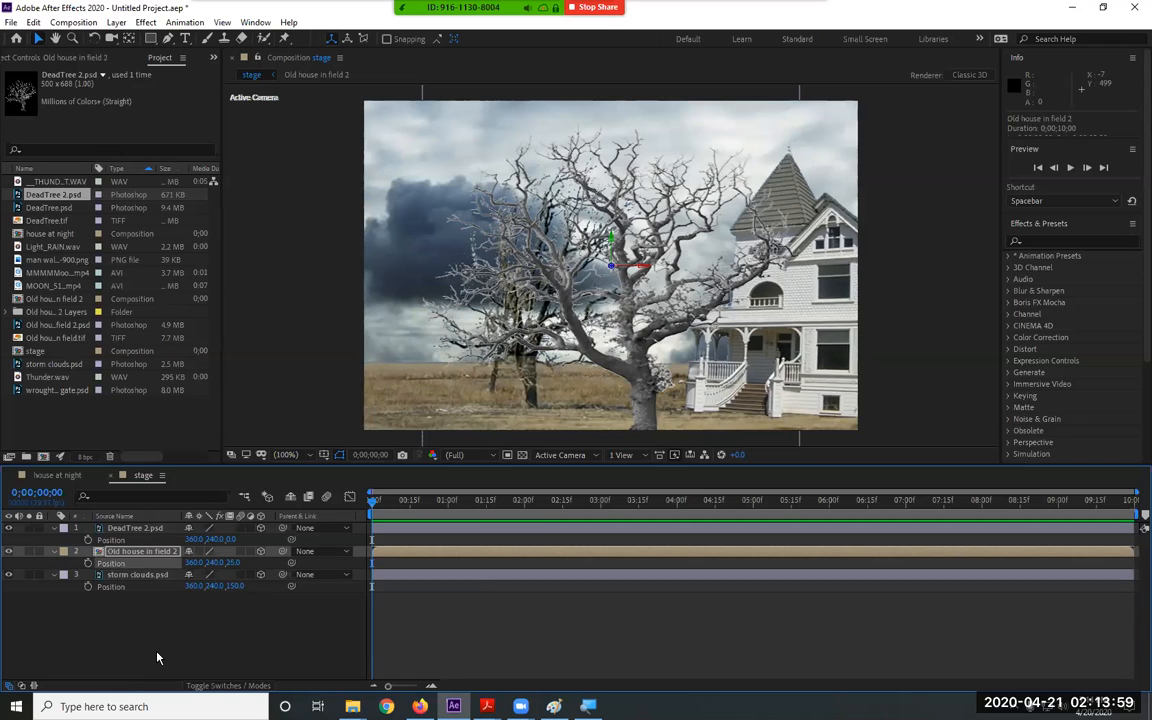
Set the storm clouds.psd layer's X position to 200 and its Y position to 200
click(194, 586)
text(2)
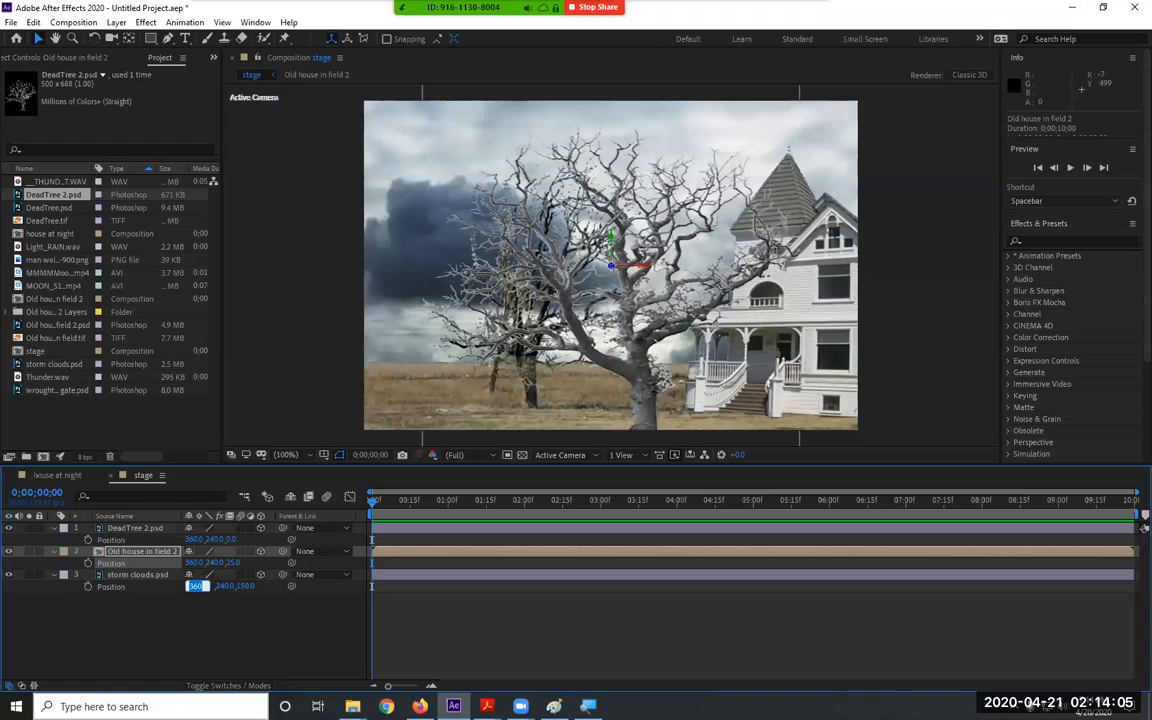
text(00)
key(Return)
click(213, 586)
text(200)
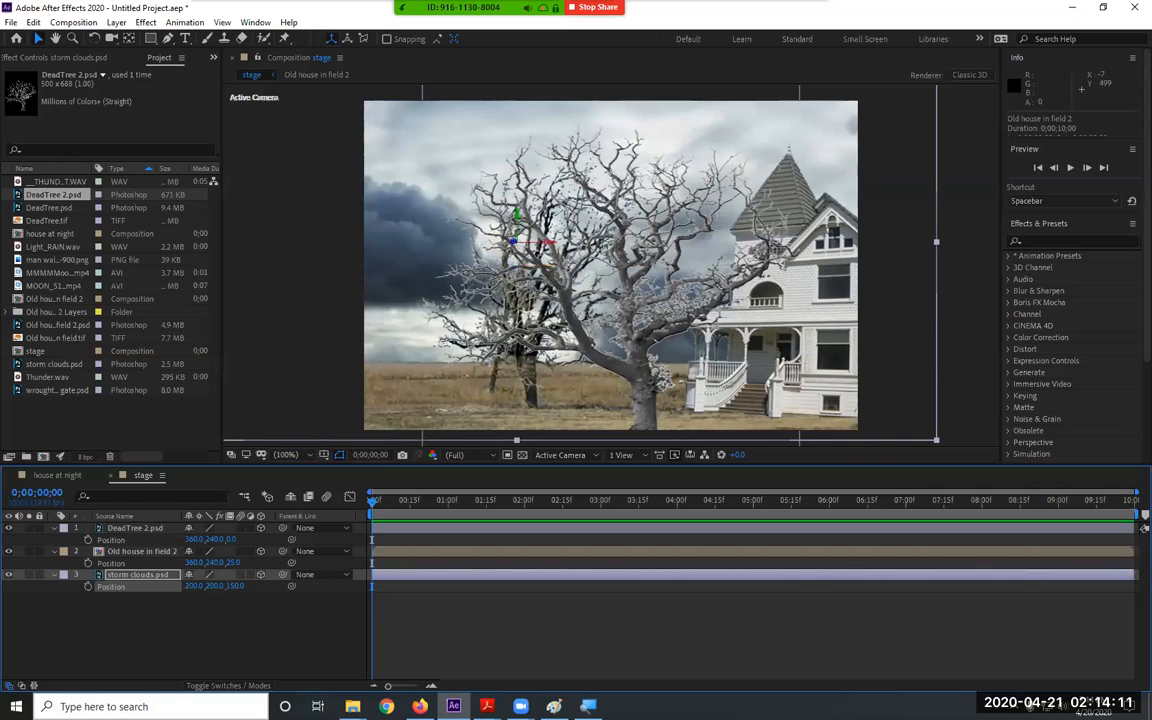
key(Return)
Set the Old house in field 2 layer's X position to 470 and its Y position to 260
click(189, 551)
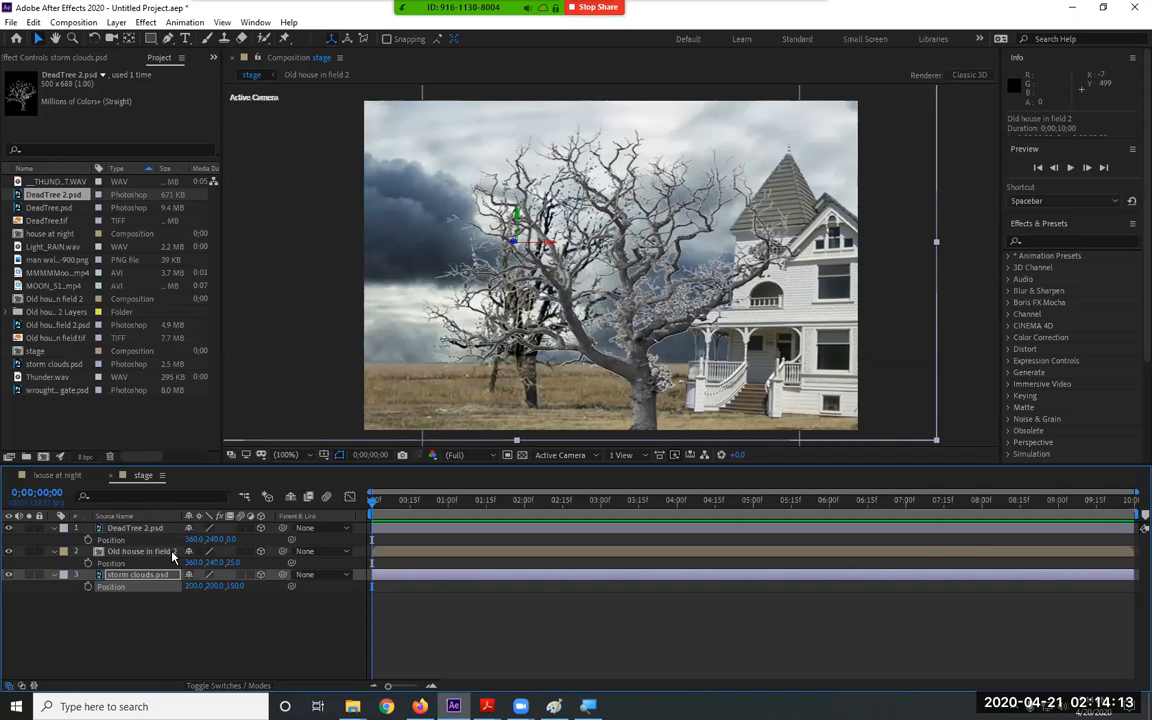
click(195, 563)
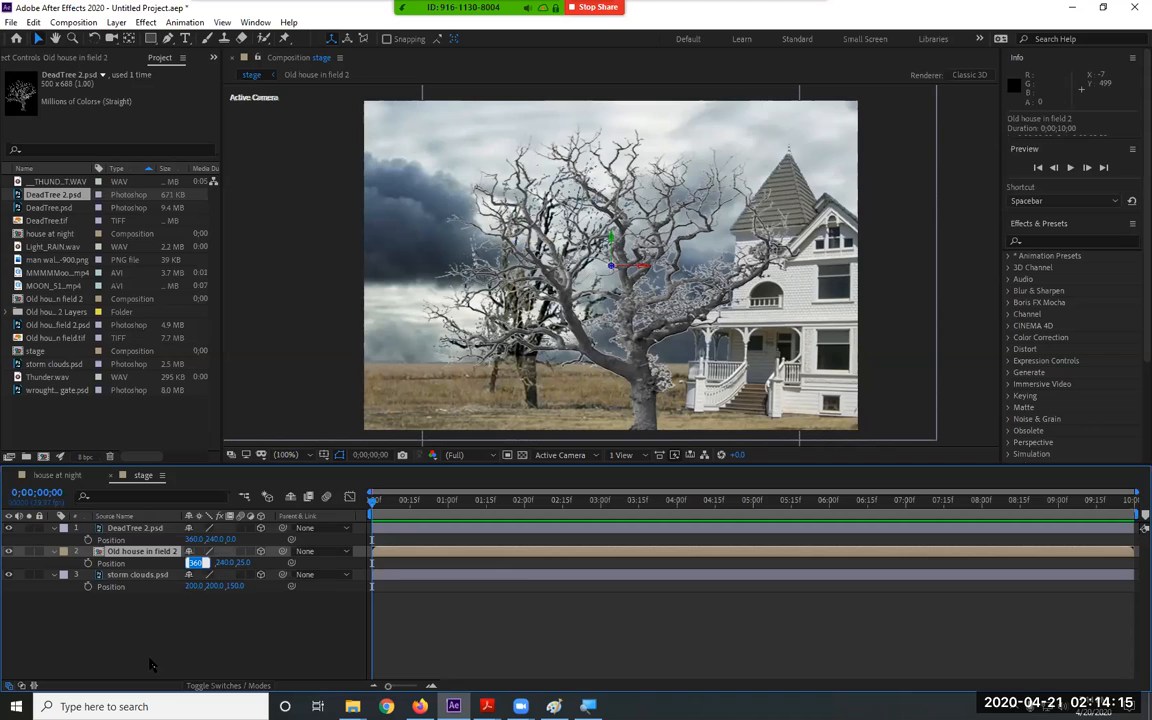
text(470)
key(Tab)
text(2)
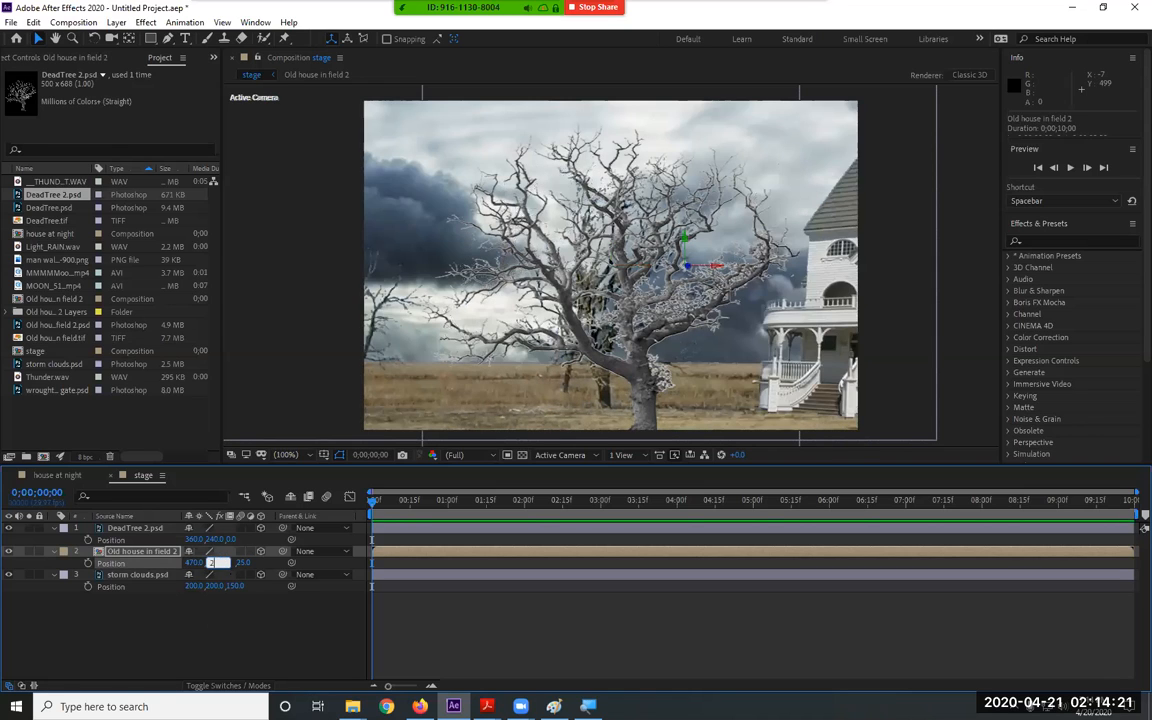
text(60)
key(Return)
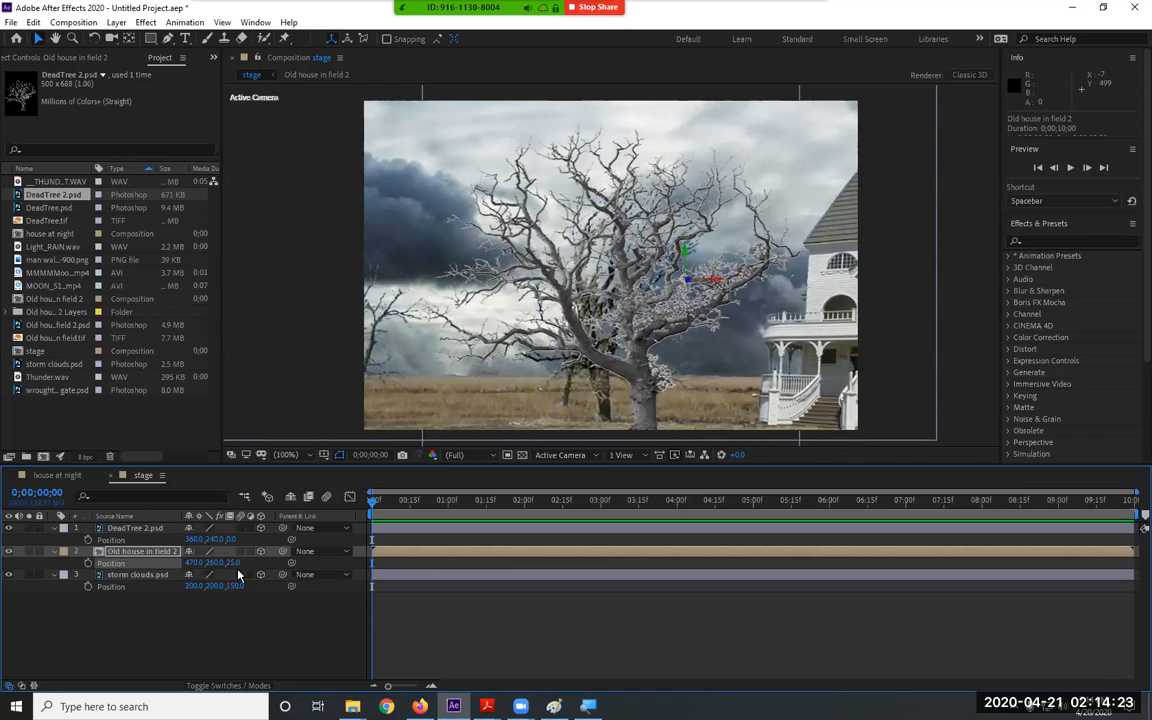
Set the DeadTree 2.psd layer's X position to 380 and its Y position to 200
click(194, 539)
click(134, 530)
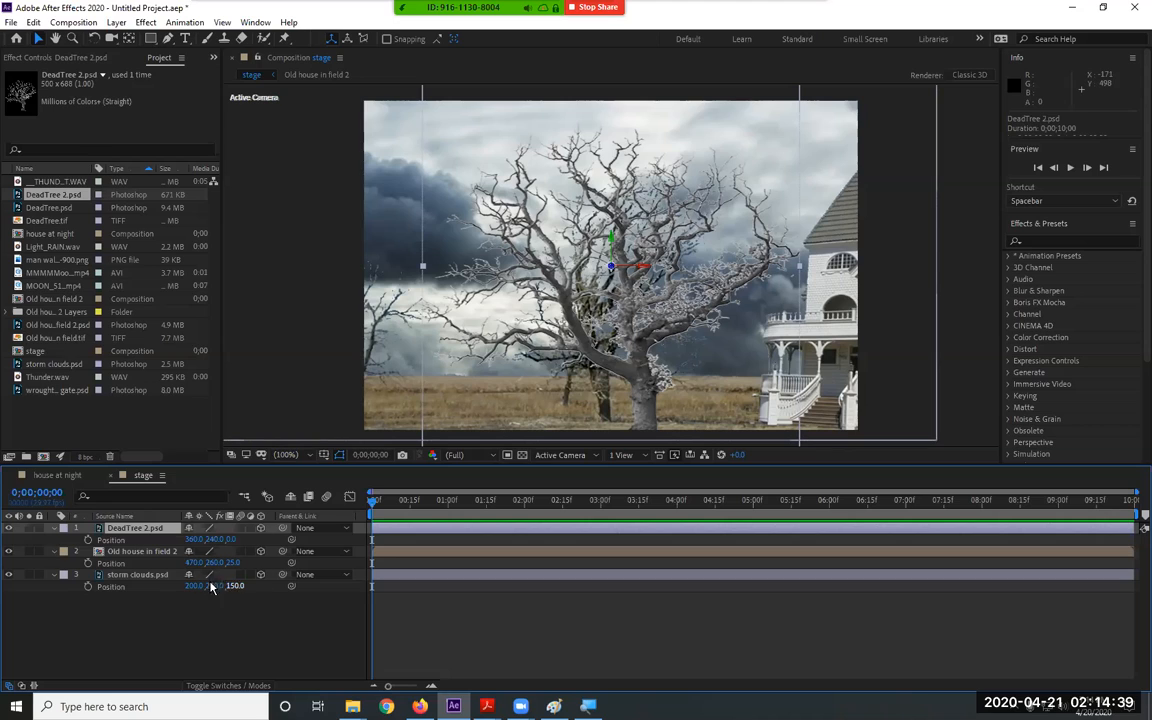
click(192, 539)
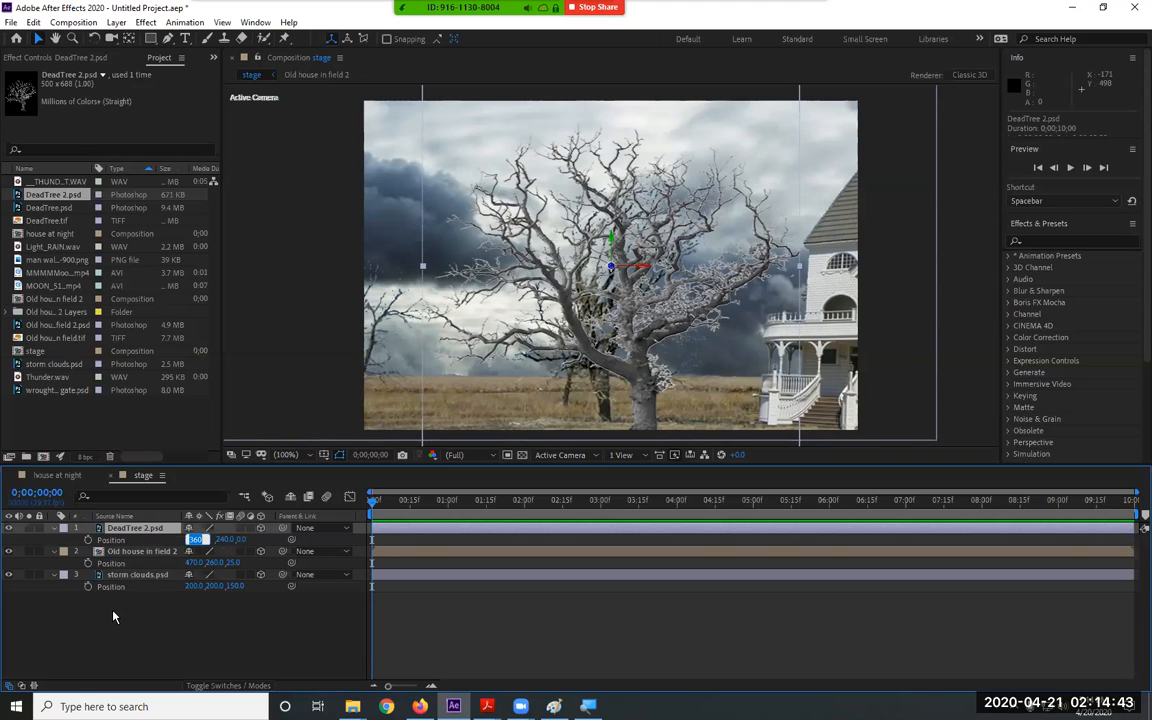
text(380)
key(Return)
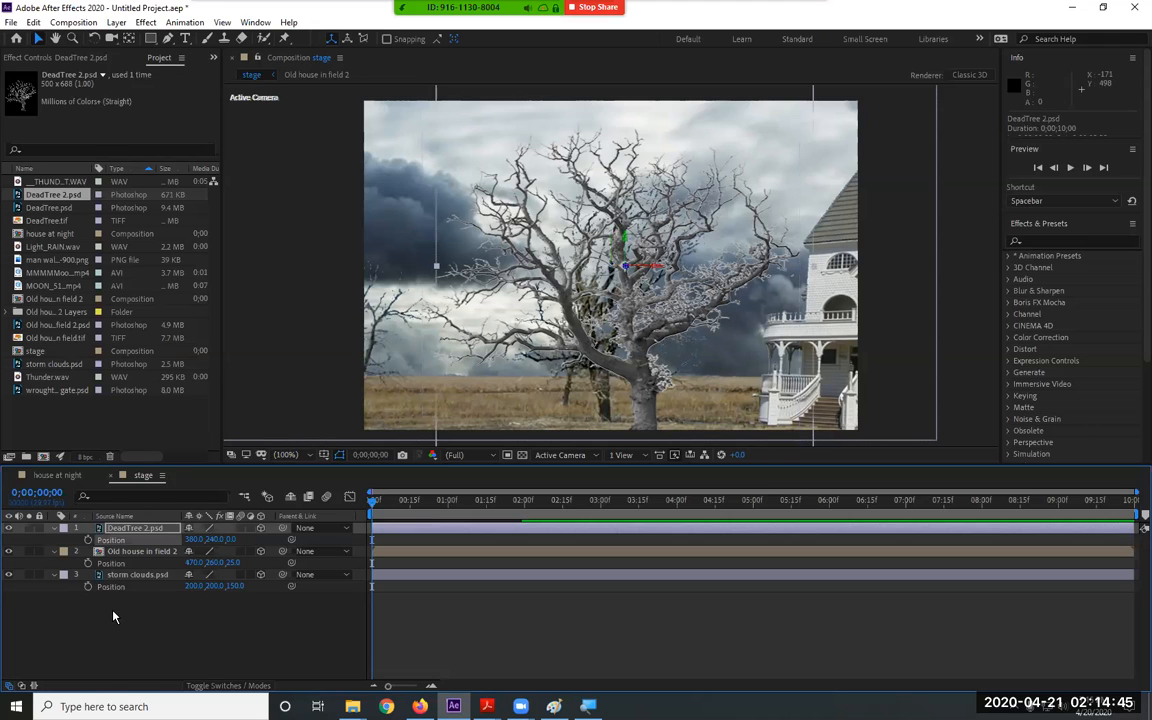
click(213, 539)
text(200)
key(Return)
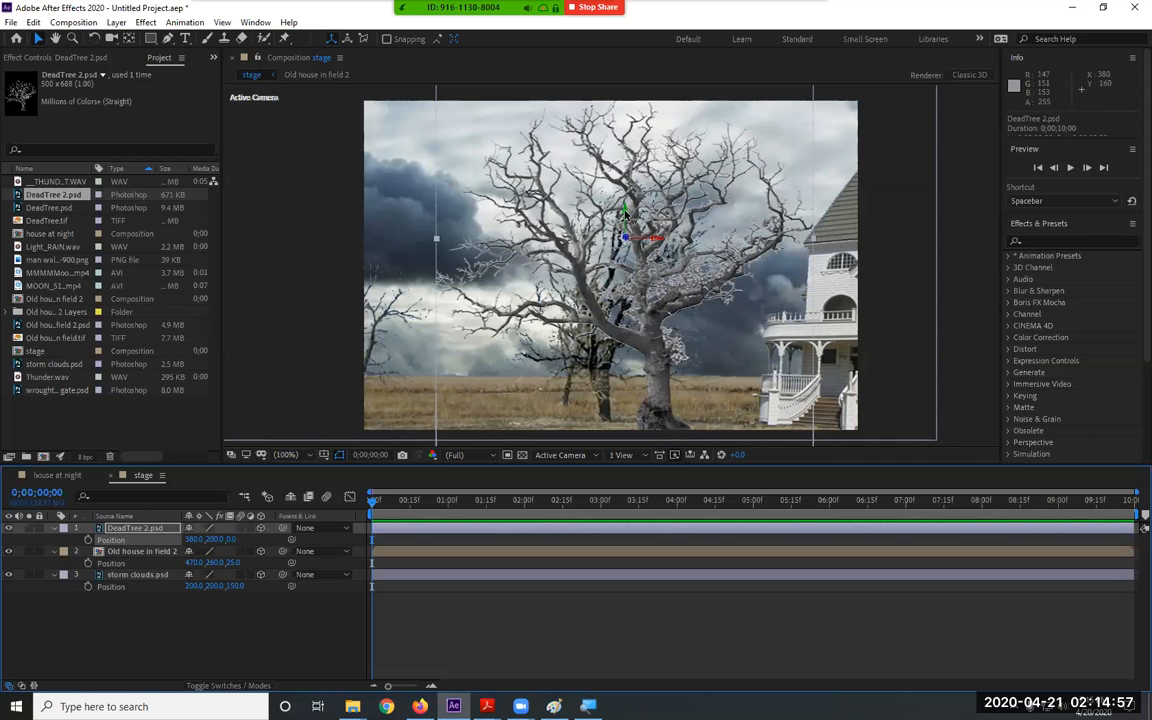
Lower the DeadTree 2.psd layer to a Y position of about 224 and set its Z position to -130
drag(623, 210, 625, 228)
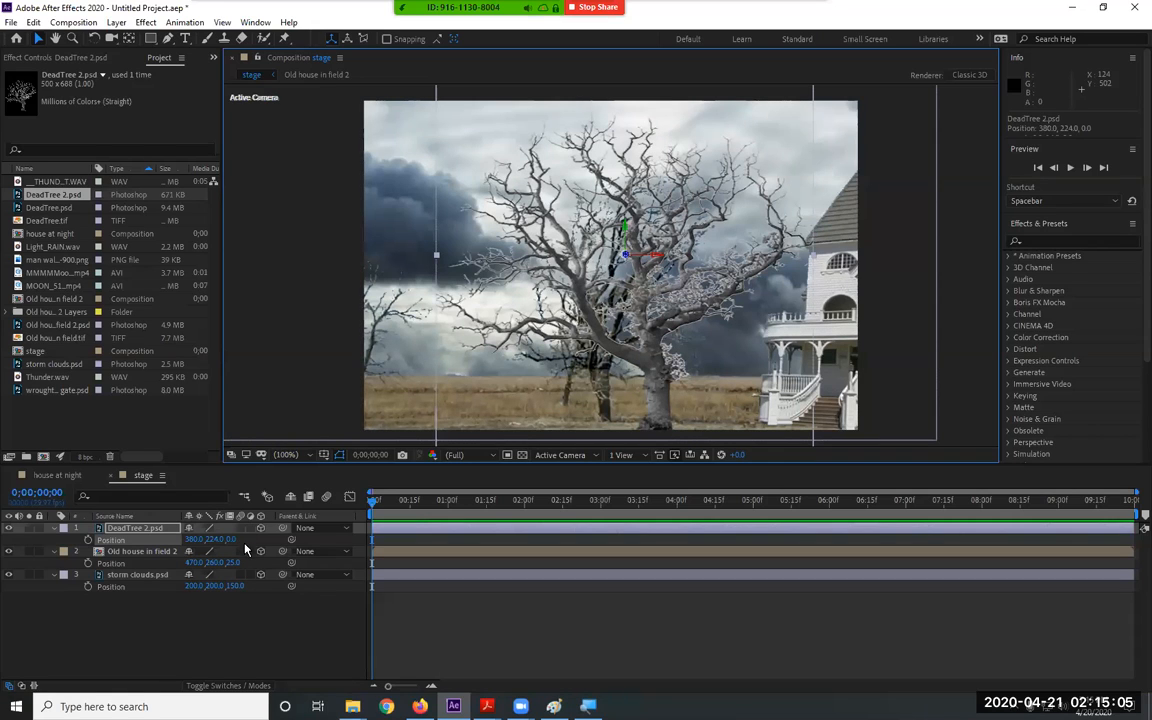
click(230, 540)
text(-130)
key(Return)
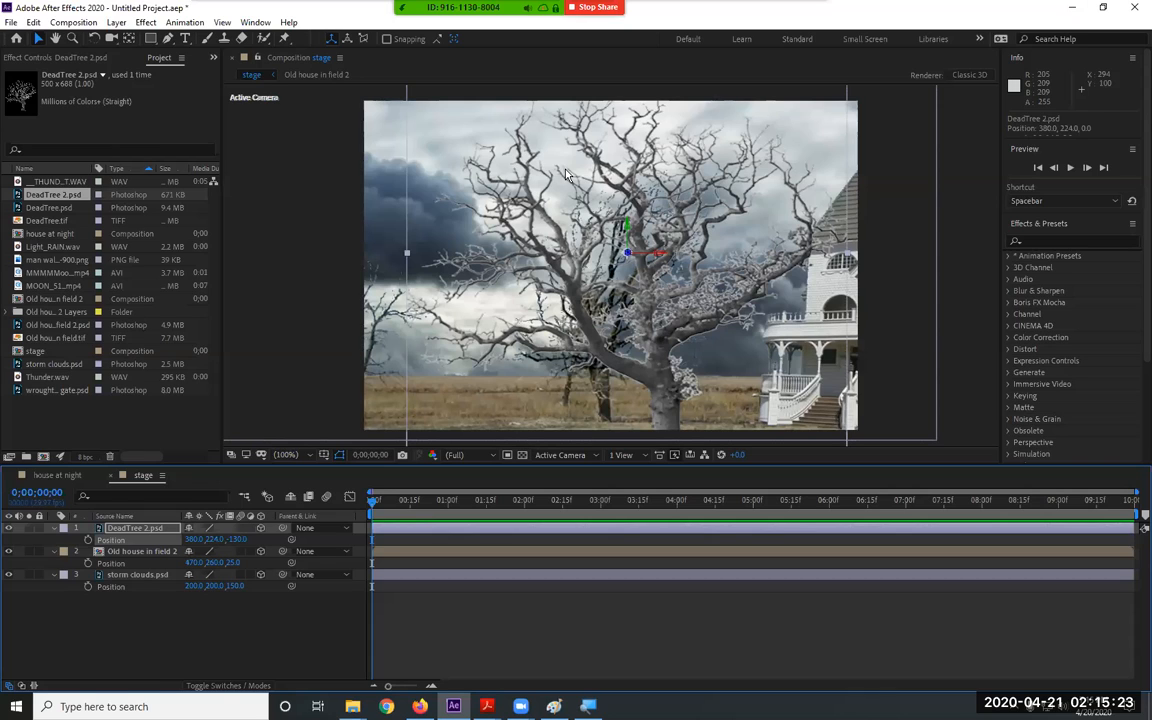
key(comma)
key(comma)
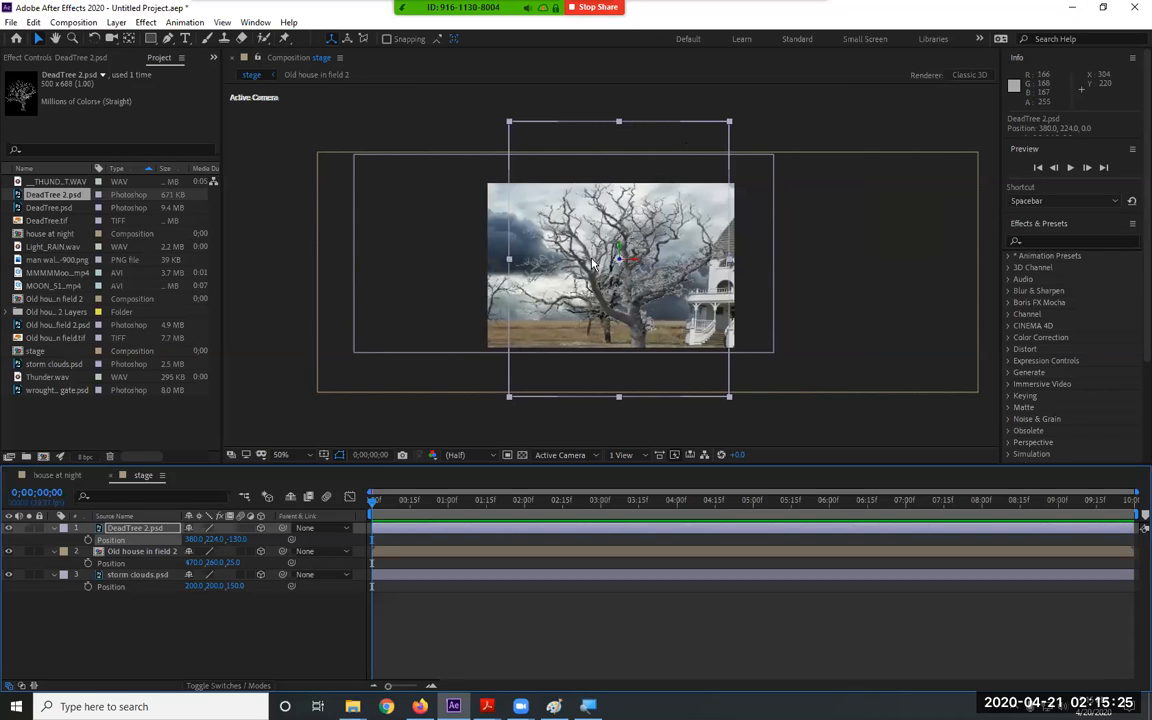
key(period)
key(period)
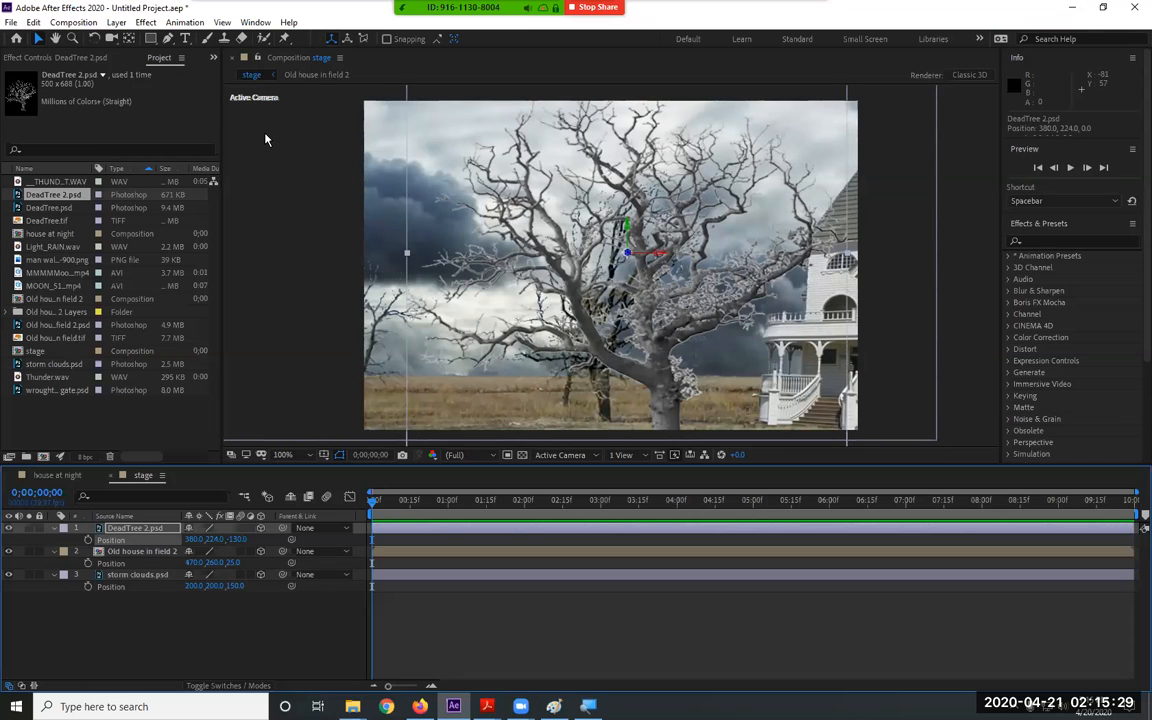
Create a new two-node camera named Camera 1 with the 35mm preset
click(117, 22)
mouse_move(133, 39)
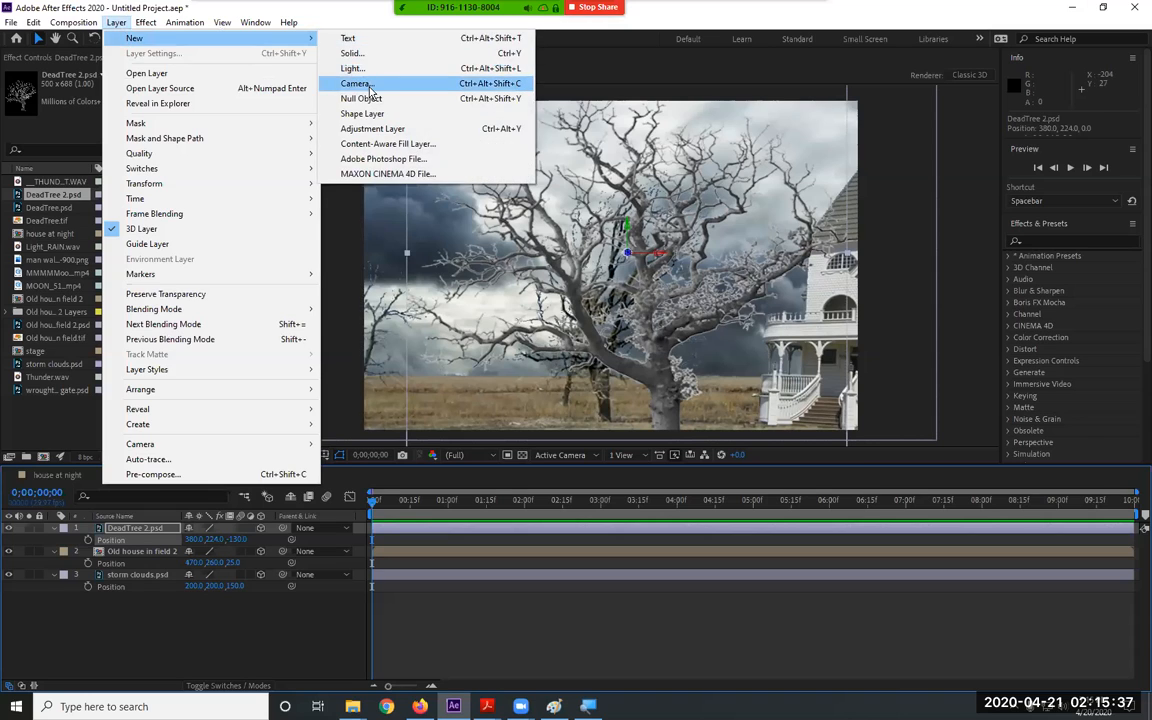
click(368, 82)
click(634, 166)
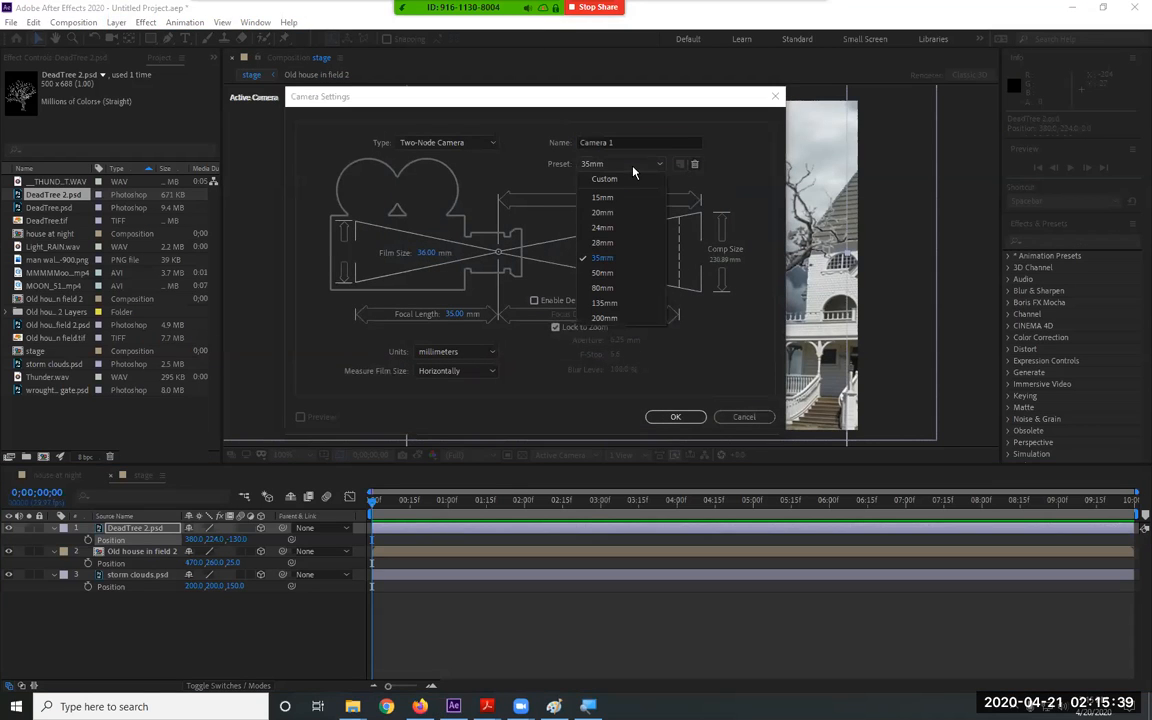
click(636, 250)
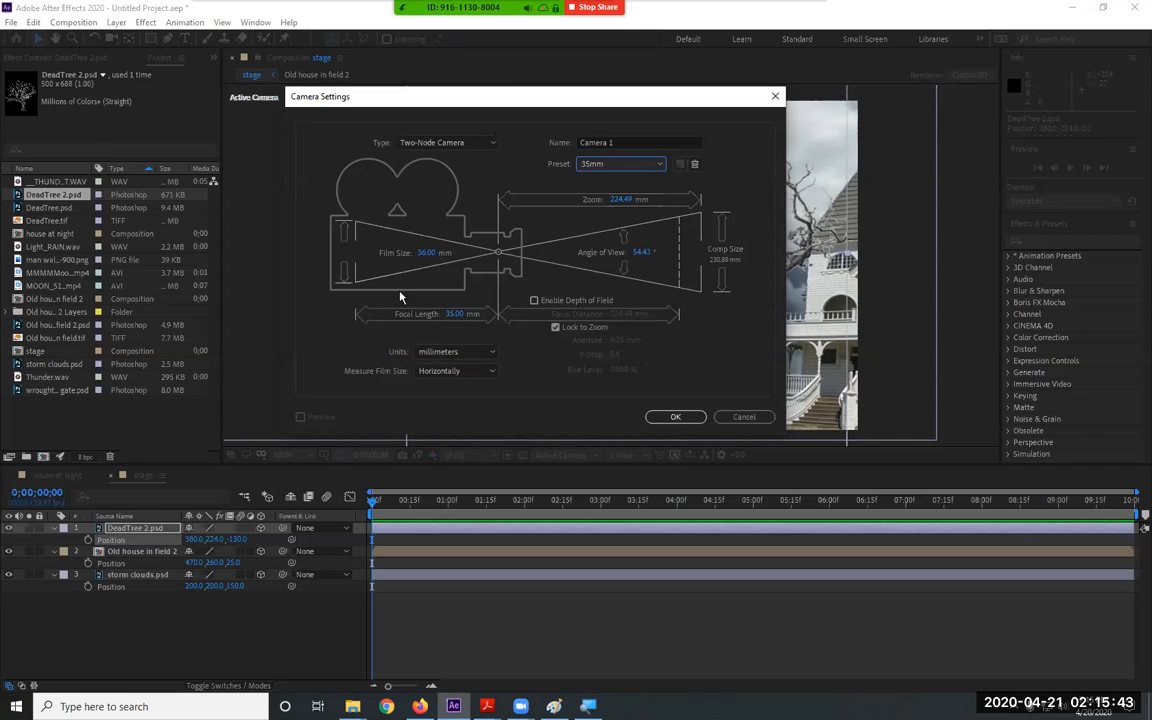
click(682, 422)
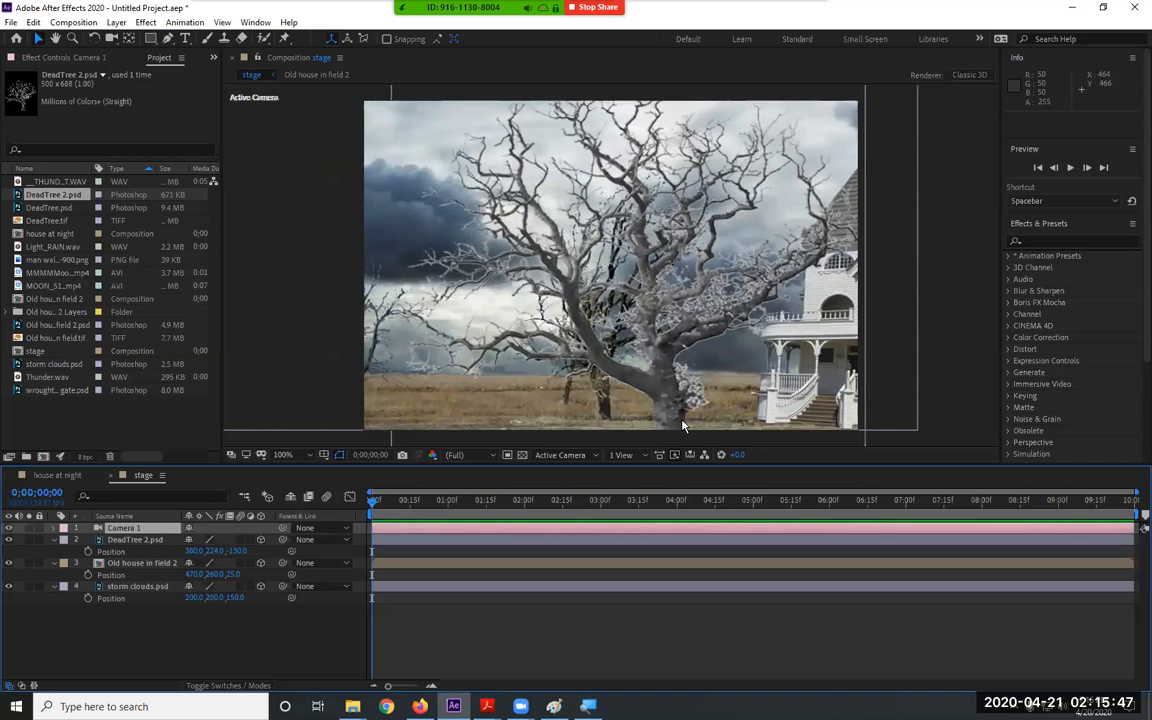
Show the composition through Camera 1 and split the viewer into two side-by-side views, Top and Camera 1
click(562, 455)
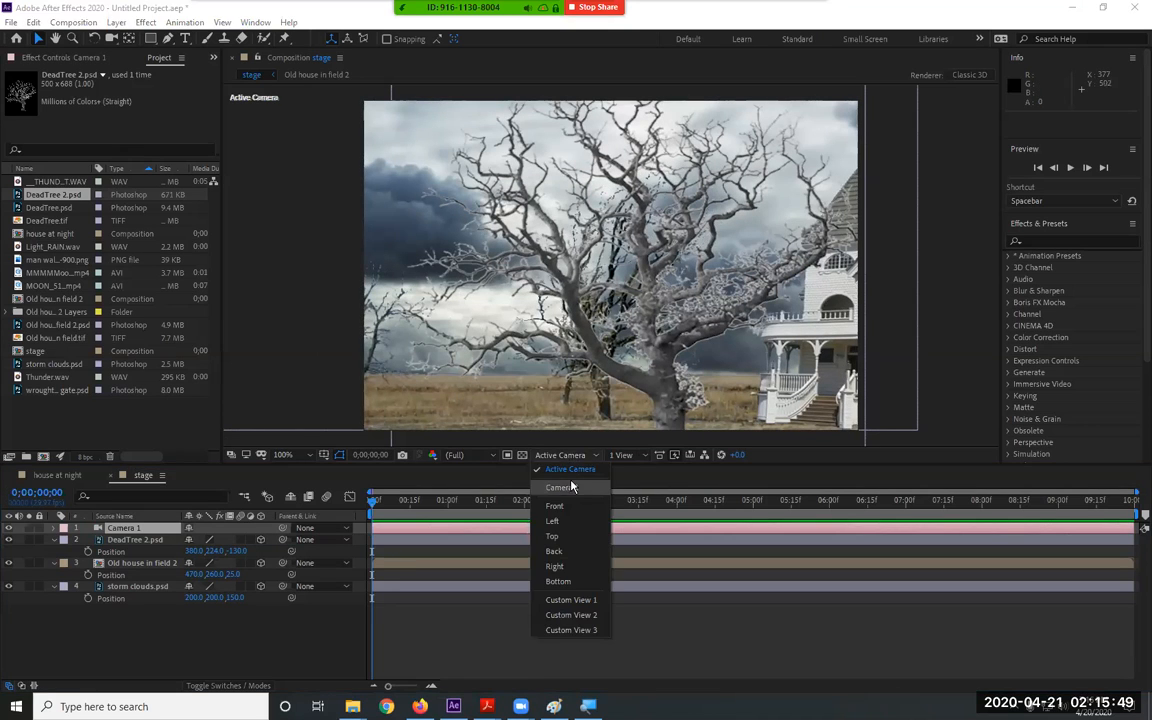
click(576, 483)
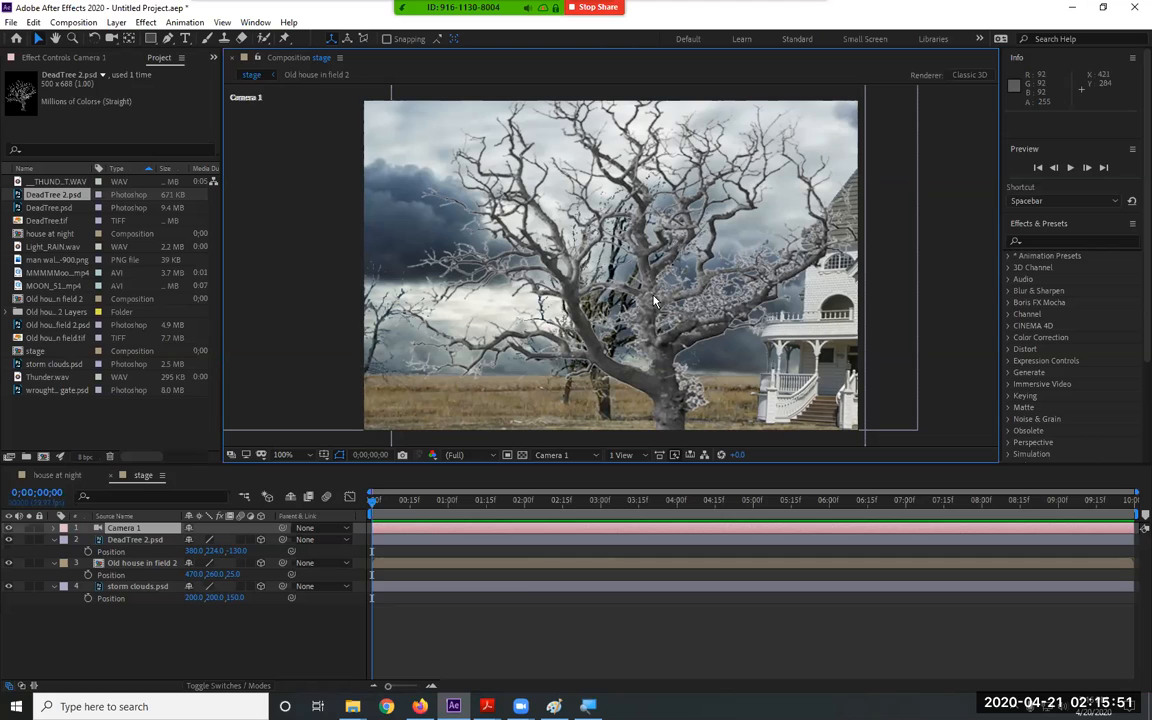
click(624, 455)
click(648, 485)
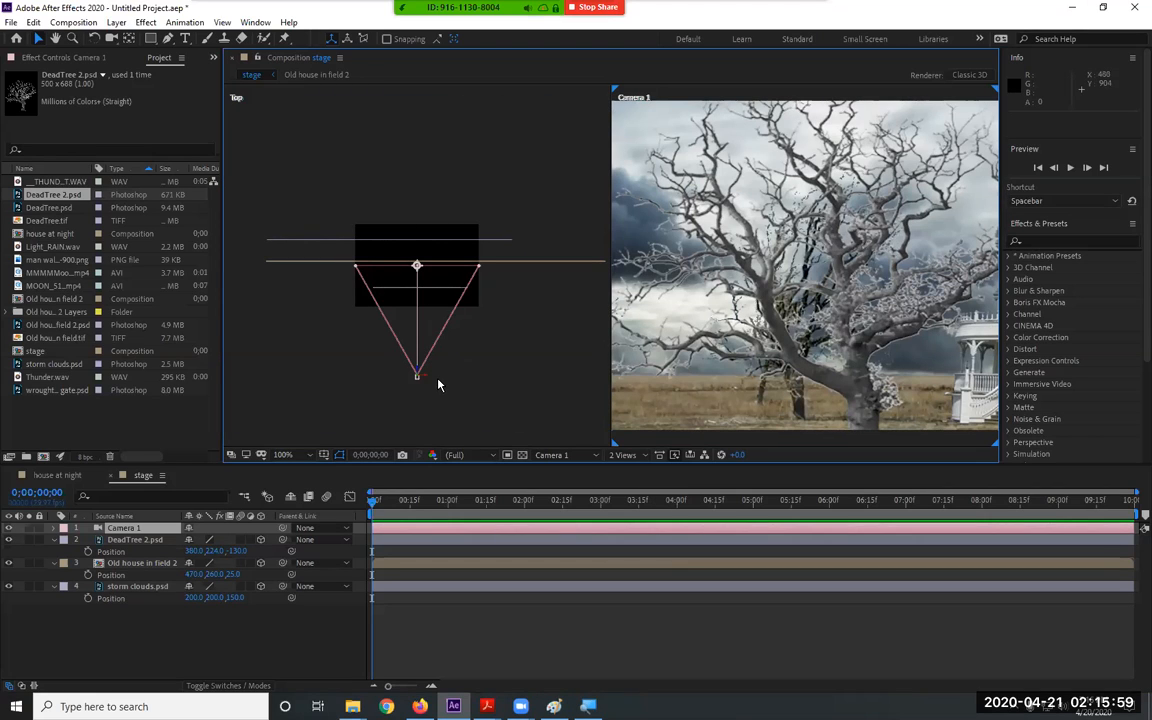
Slide Camera 1 sideways in the Top view to the left, then right past the house to an X position of about 920
drag(437, 378, 310, 376)
click(452, 242)
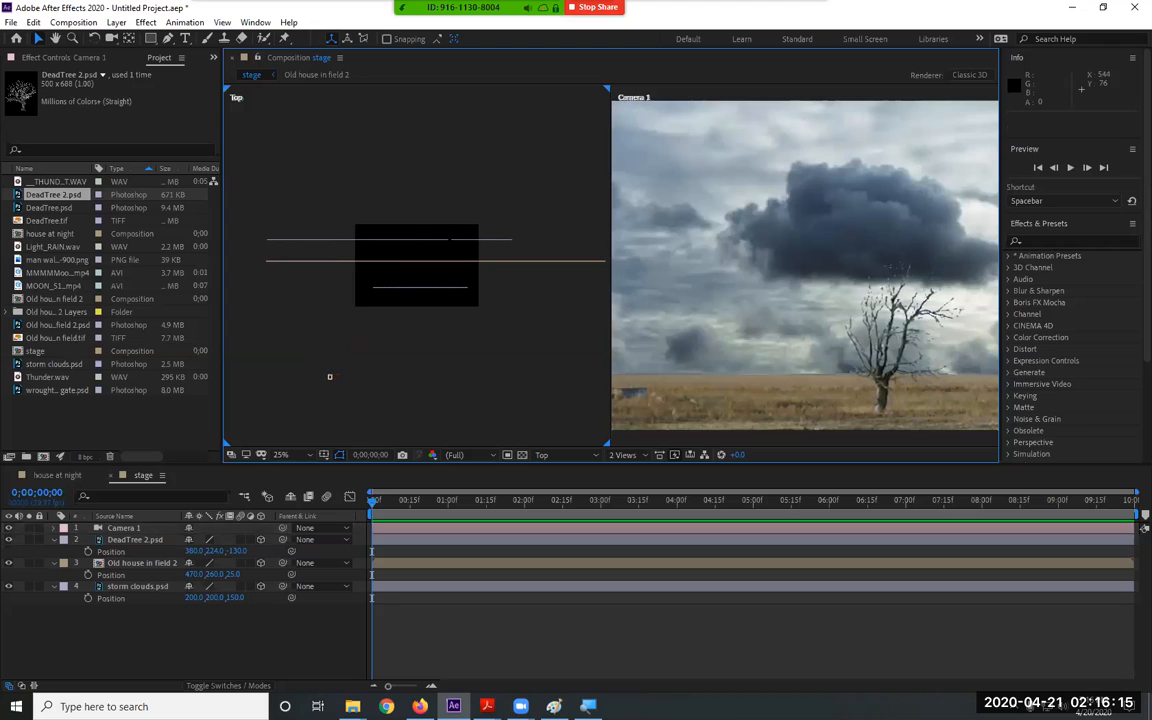
click(504, 242)
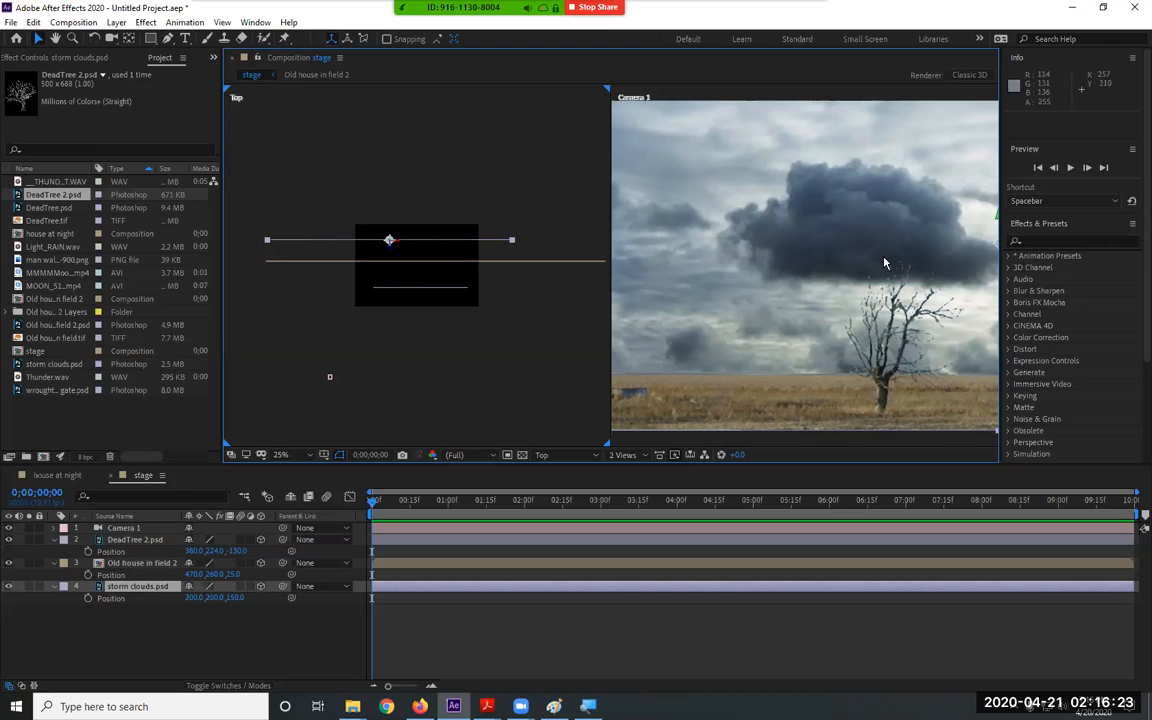
click(330, 376)
drag(338, 381, 529, 398)
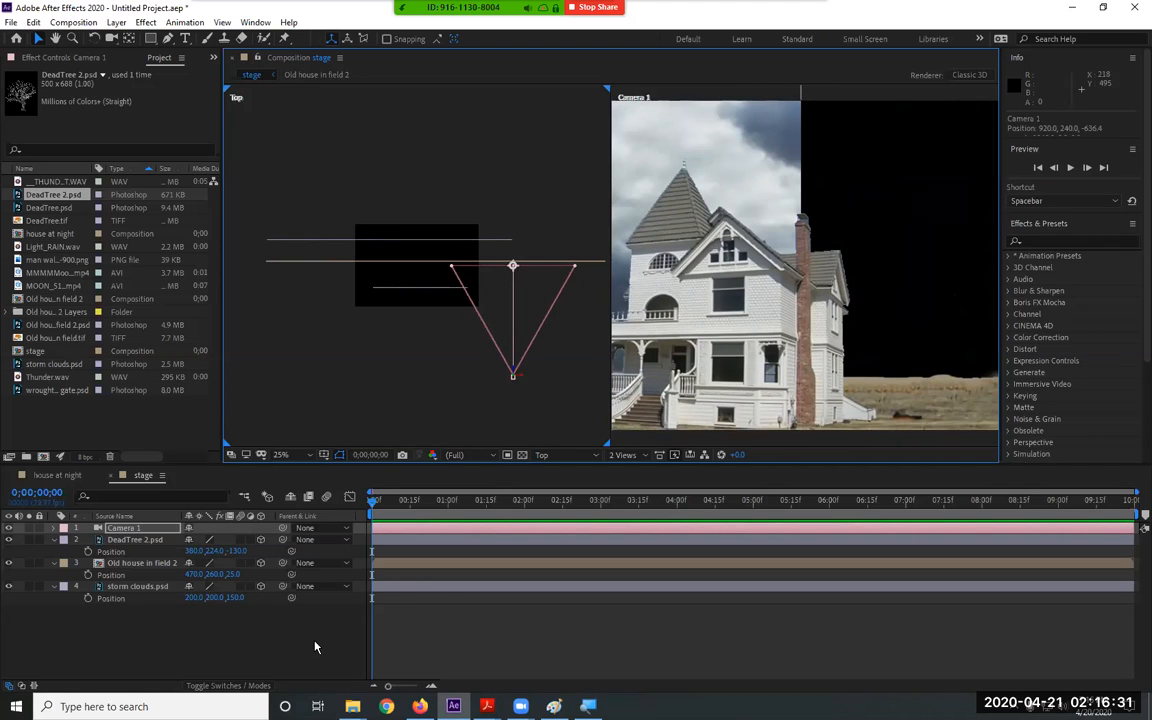
click(147, 541)
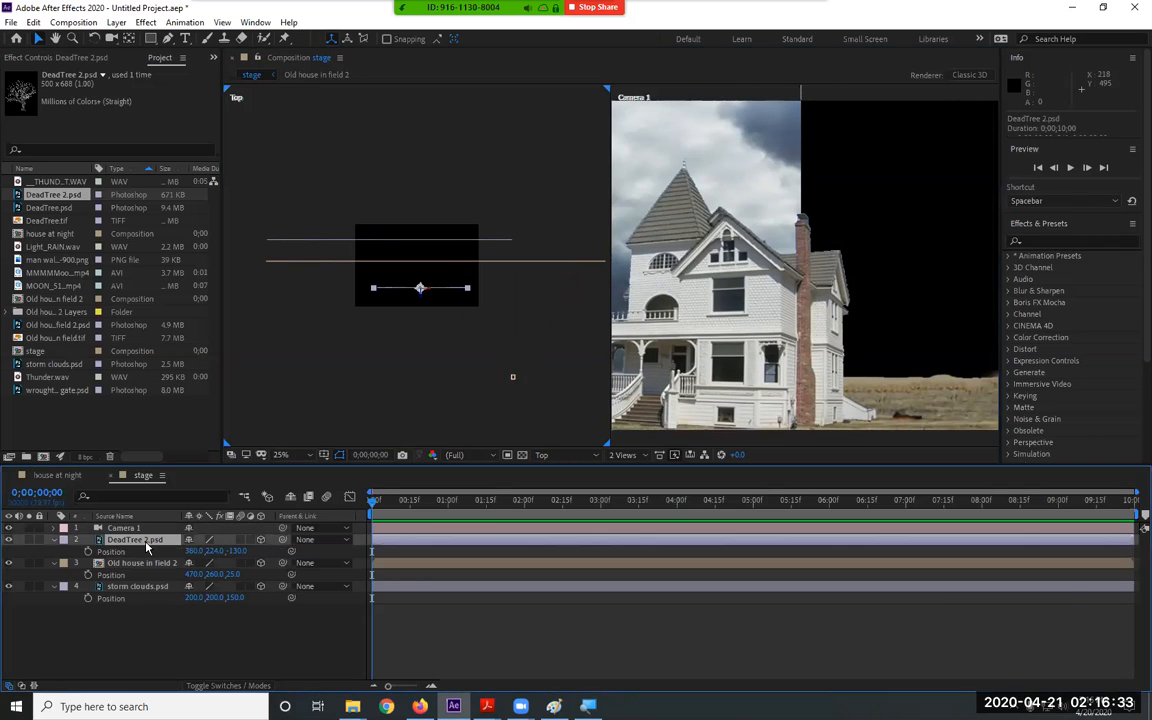
key(s)
drag(255, 551, 304, 555)
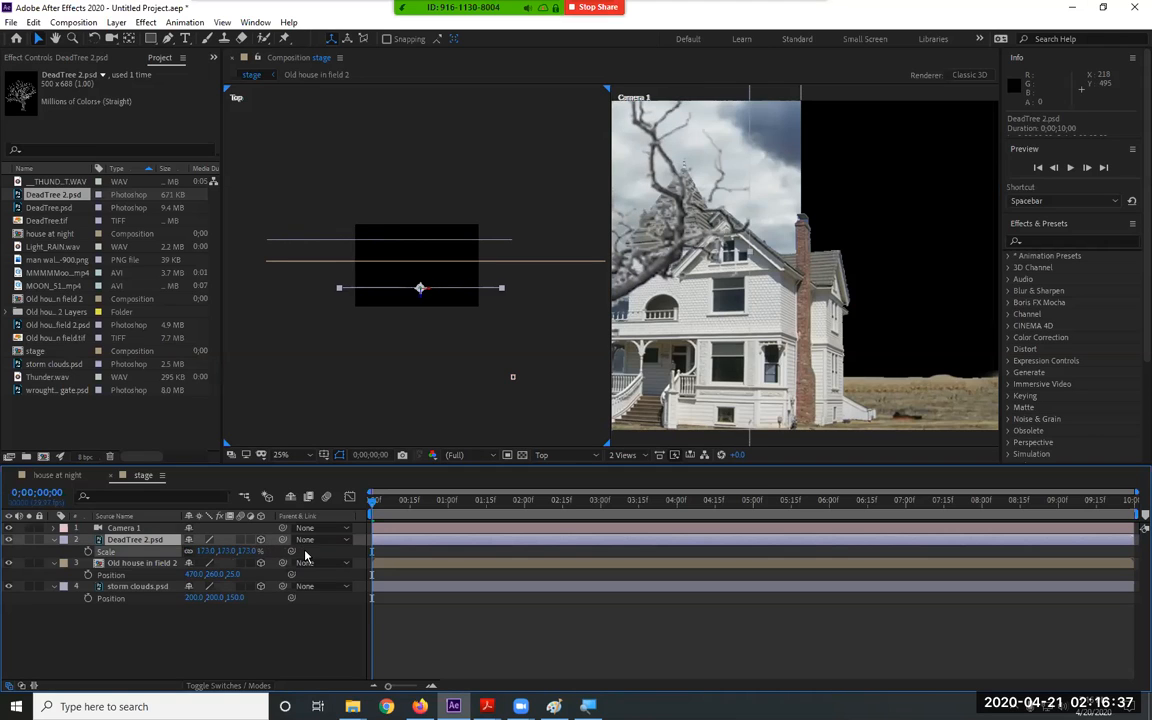
key(ctrl+z)
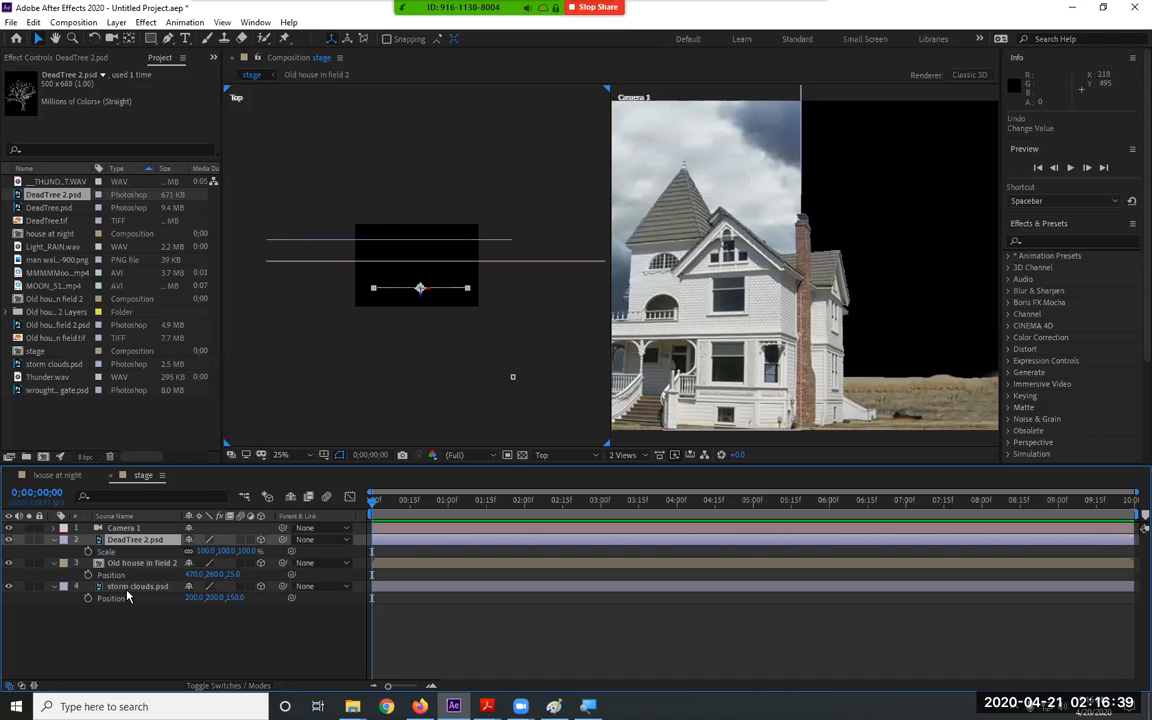
Reveal the storm clouds.psd layer's Scale property and enlarge the layer to about 158%
click(128, 588)
key(s)
drag(205, 597, 289, 601)
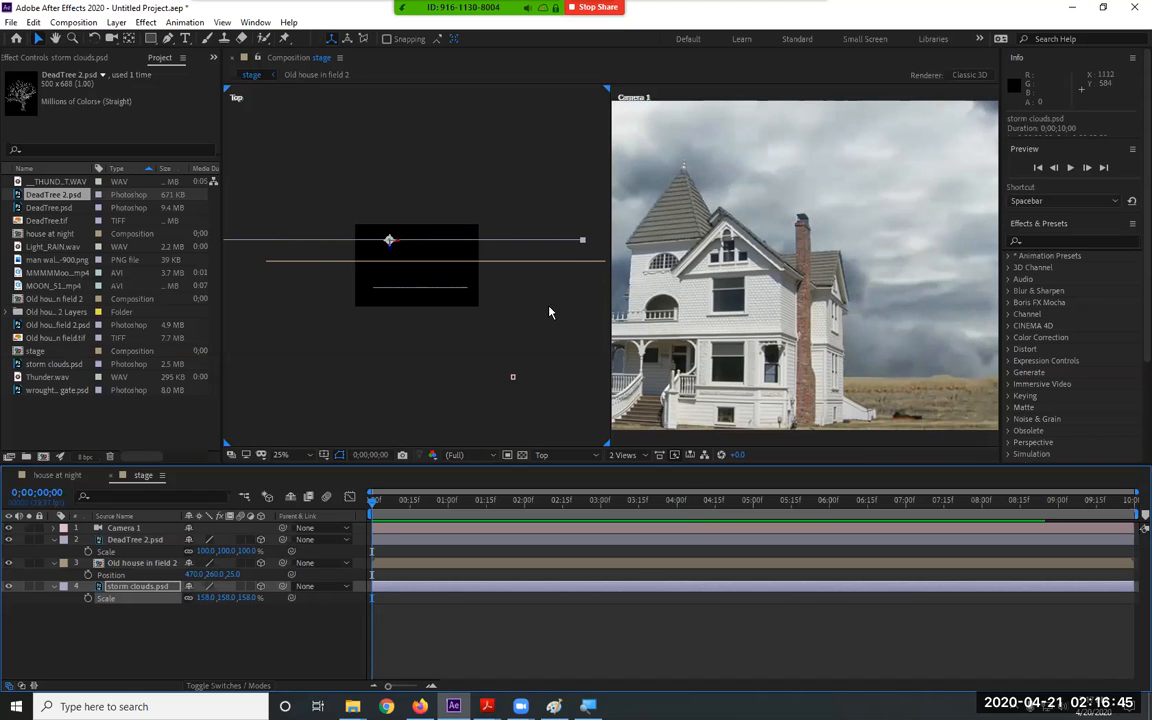
Move the storm clouds.psd layer sideways in the Top view to an X position of about 436
scroll(771, 248, down, 3)
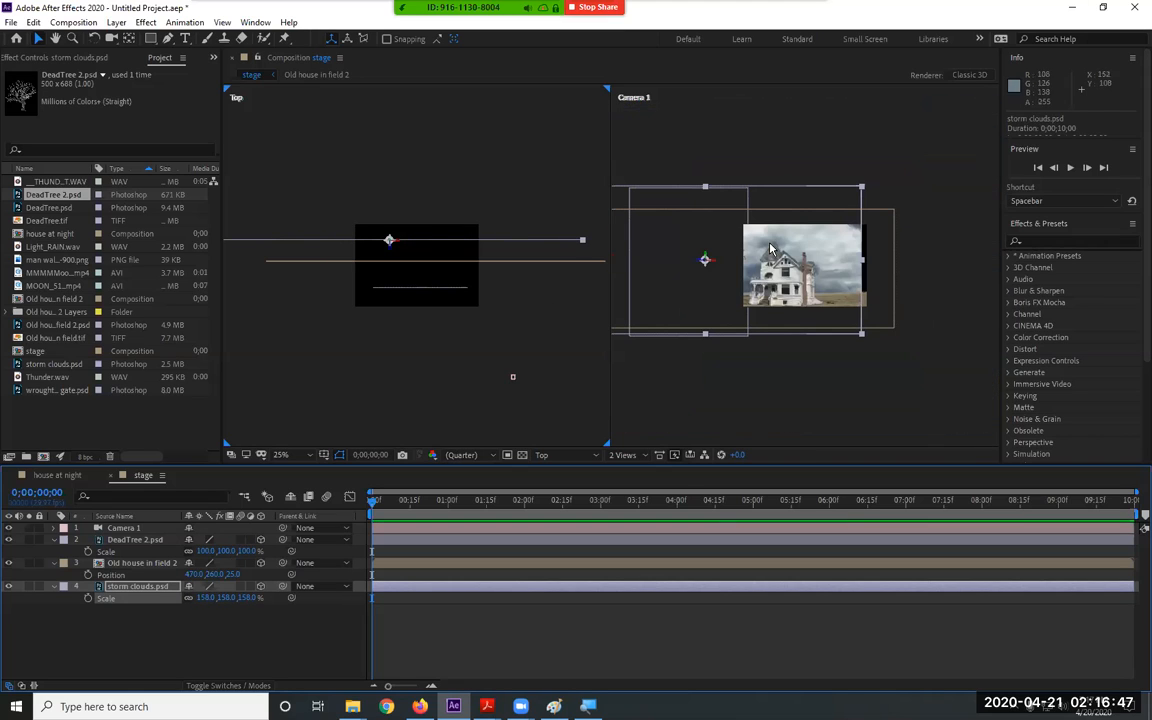
click(411, 251)
drag(411, 251, 436, 258)
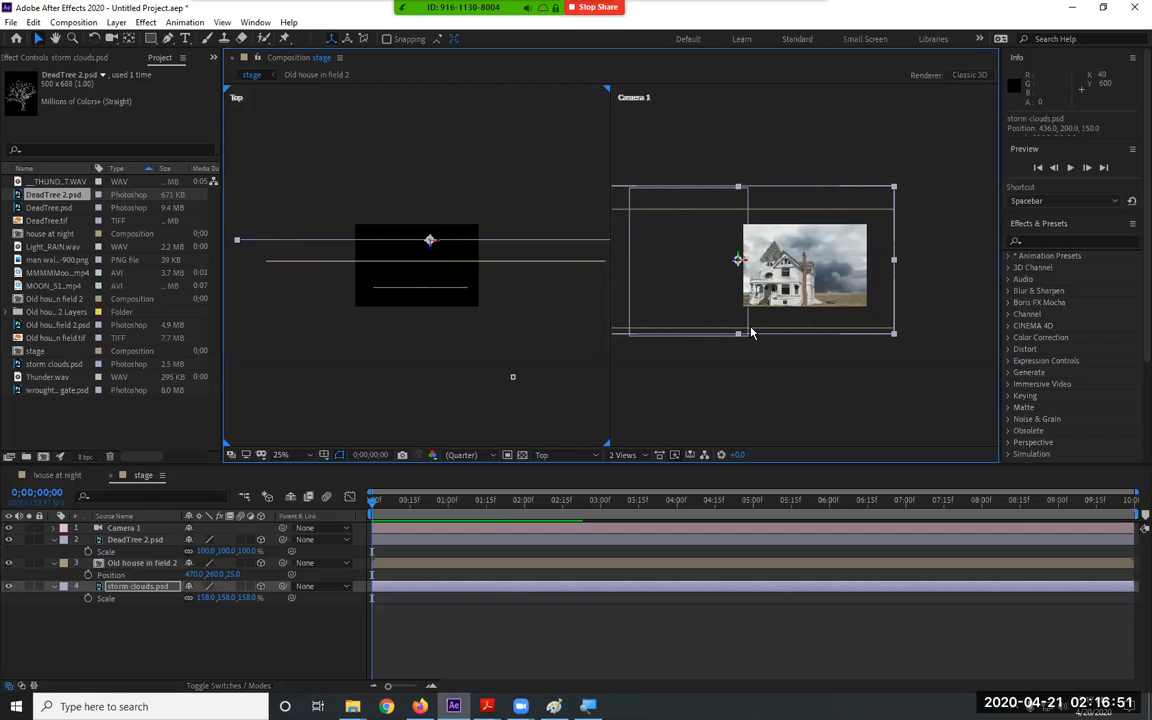
Slide Camera 1 in the Top view away from the house toward the left end of the scene
scroll(750, 341, down, 1)
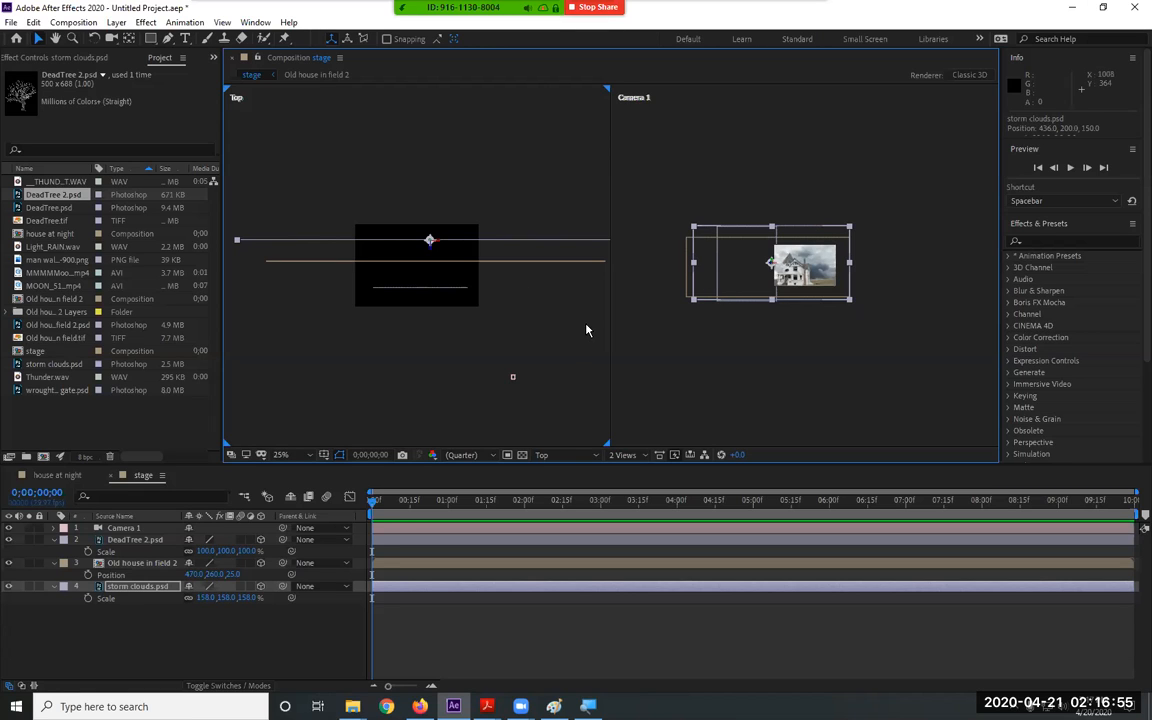
scroll(805, 321, up, 2)
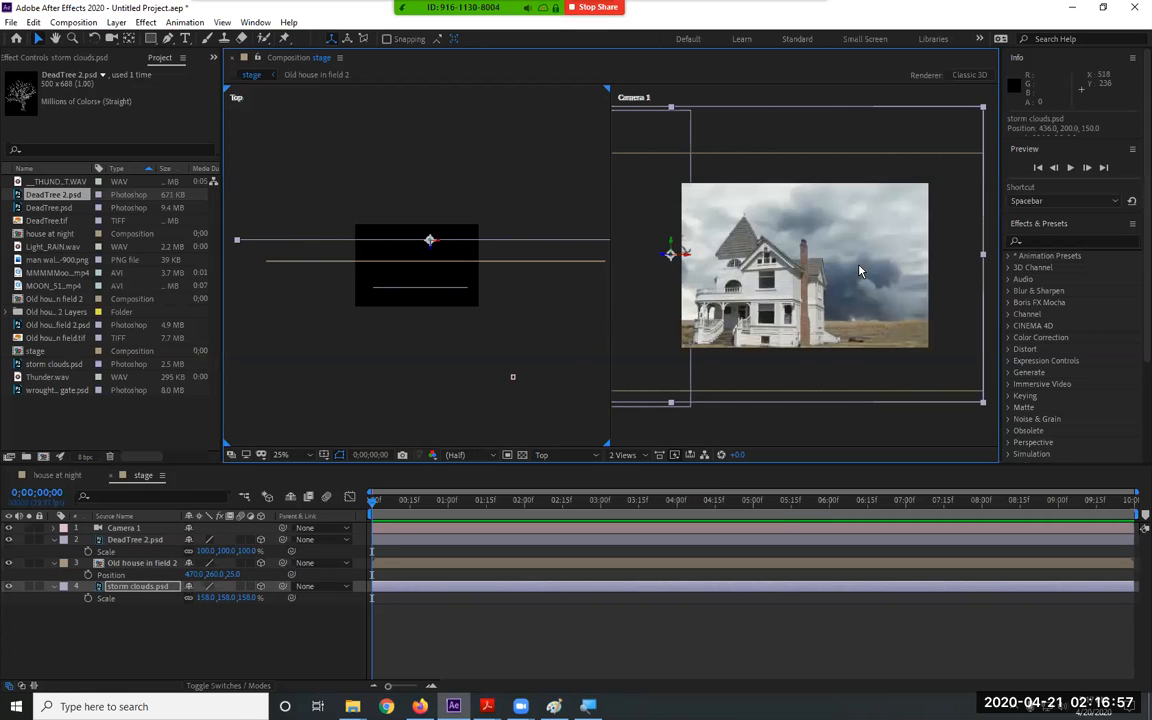
click(511, 379)
drag(520, 381, 352, 398)
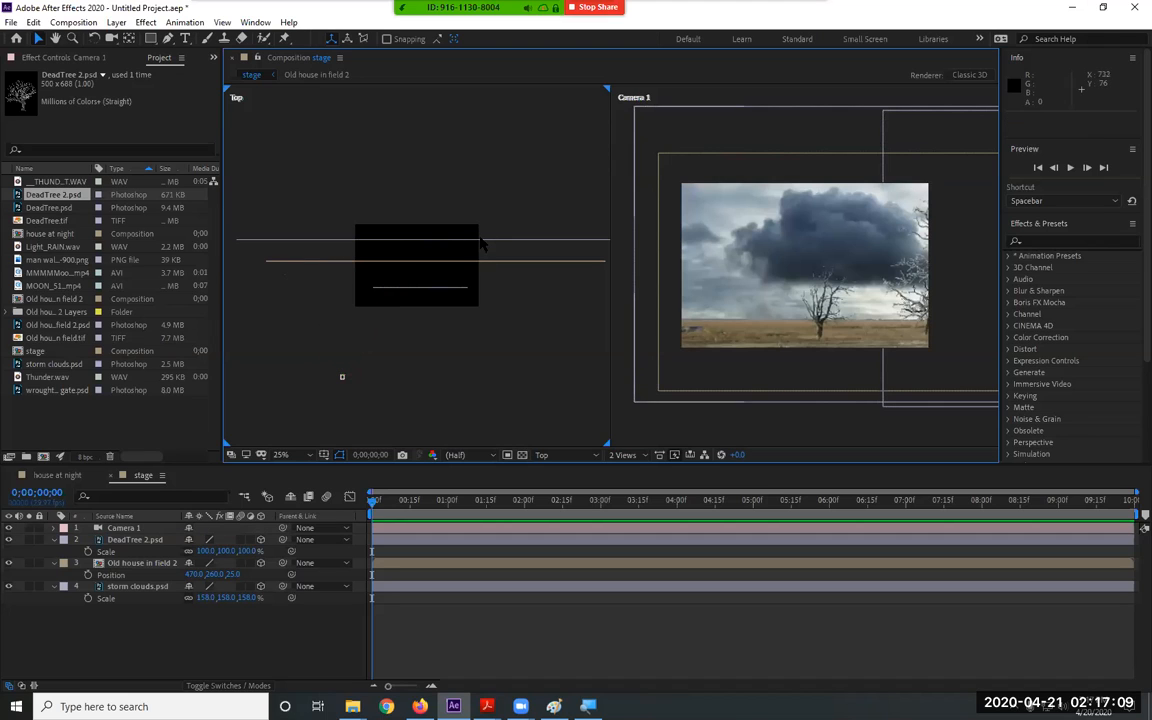
Lower the storm clouds.psd layer in the Camera 1 view to a Y position of about 212
click(145, 586)
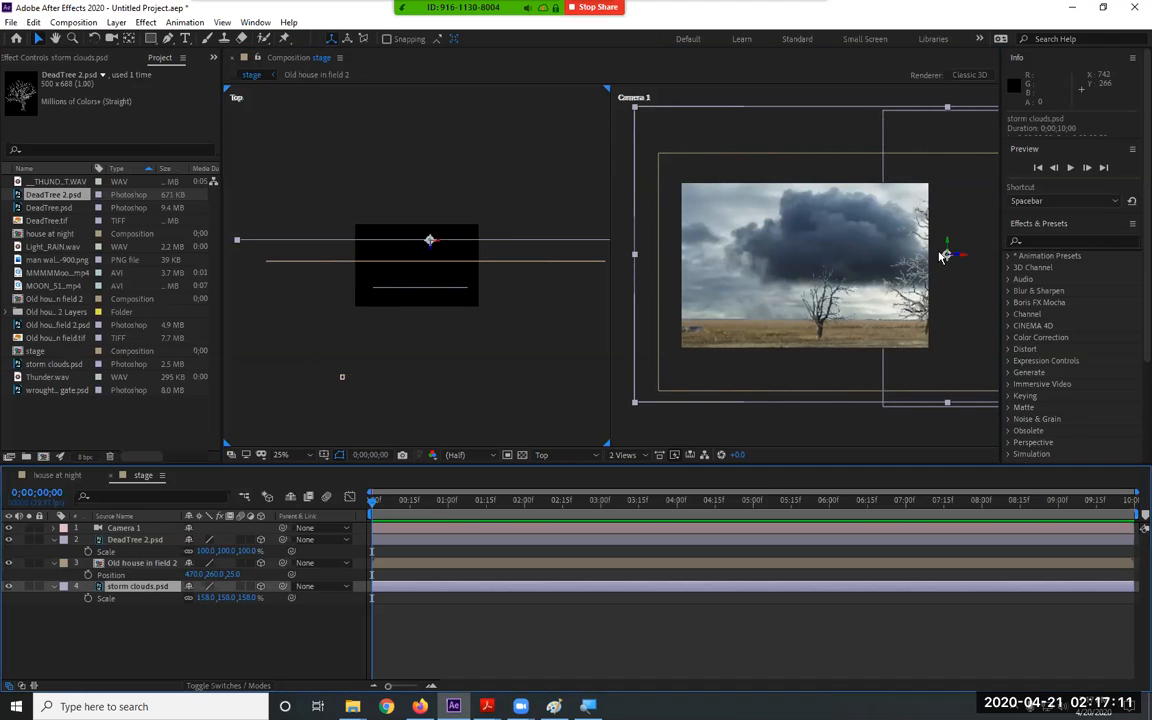
drag(946, 242, 900, 248)
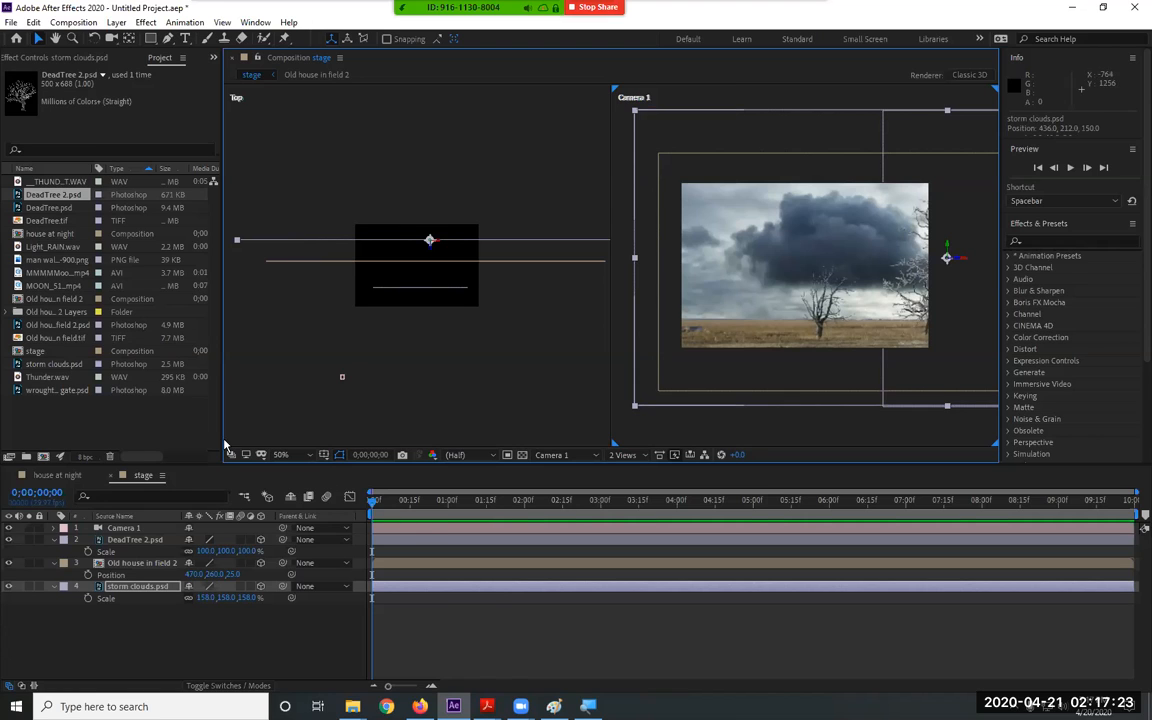
Select Camera 1 in the Top view and slide it sideways to an X position of about 198
click(342, 379)
scroll(345, 383, down, 2)
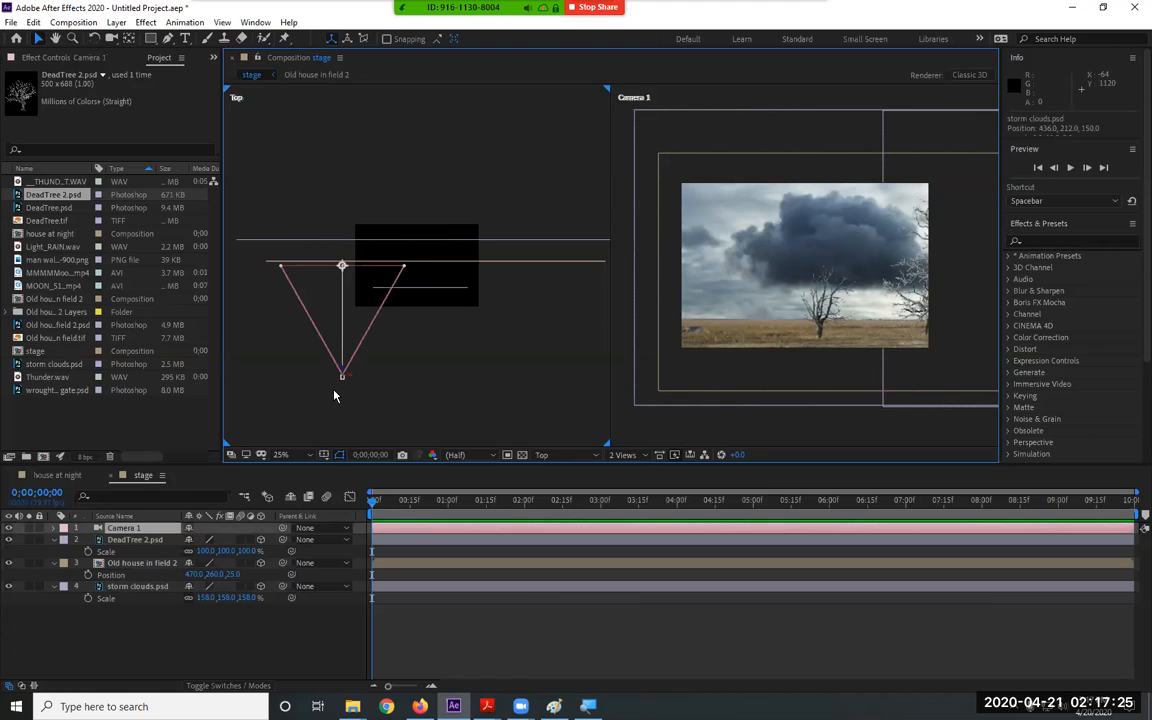
scroll(316, 400, up, 2)
key(space)
drag(348, 402, 499, 237)
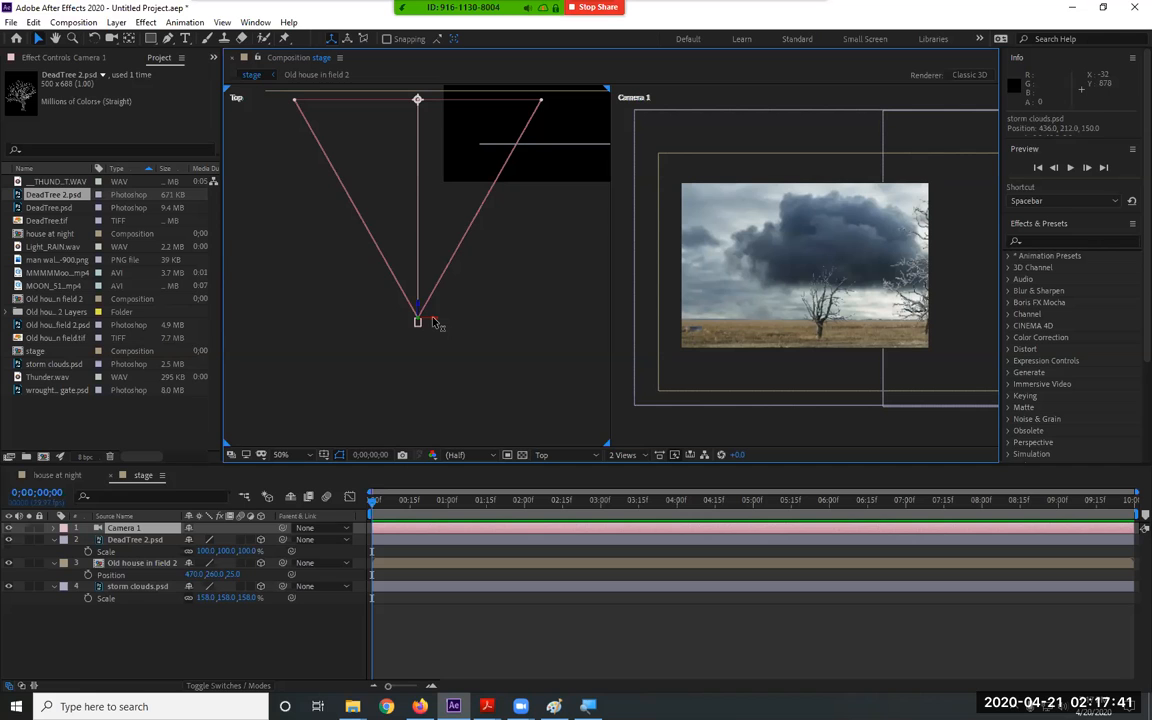
drag(432, 322, 514, 352)
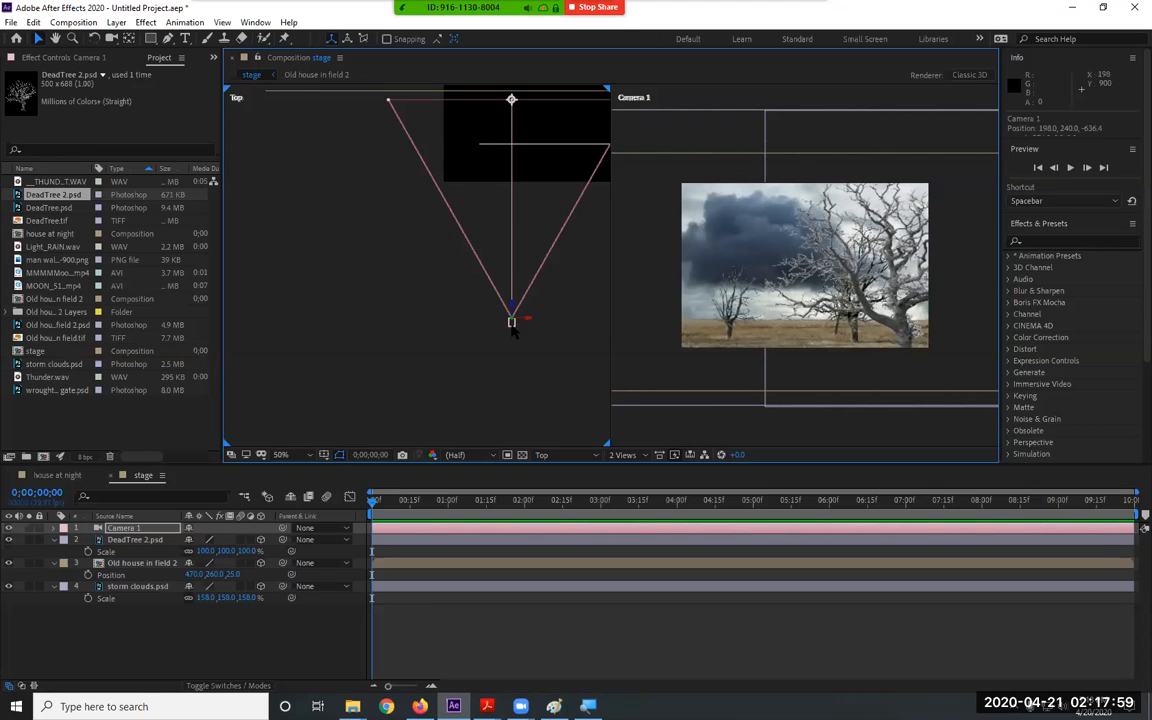
Try to swing Camera 1 around its point of interest in the Top view and undo the change
drag(511, 318, 496, 372)
drag(330, 396, 765, 162)
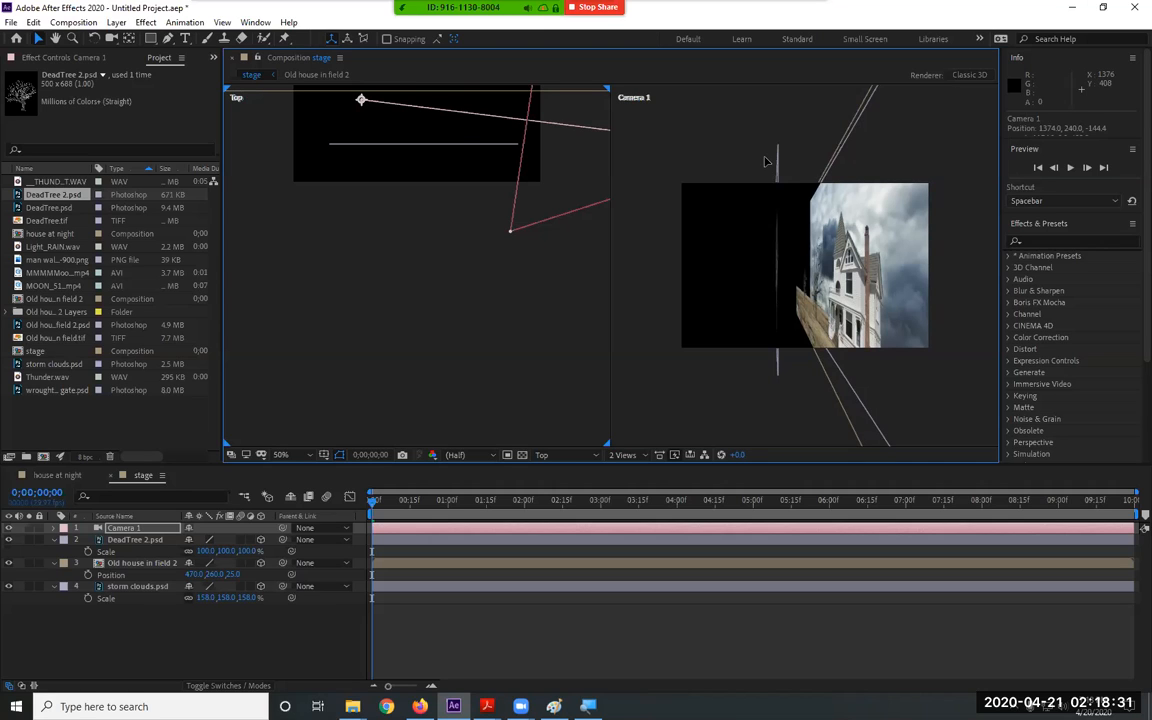
key(ctrl+z)
Slide Camera 1 sideways in the Top view past the house to an X position of about 1256 and back to about -76
drag(376, 318, 365, 351)
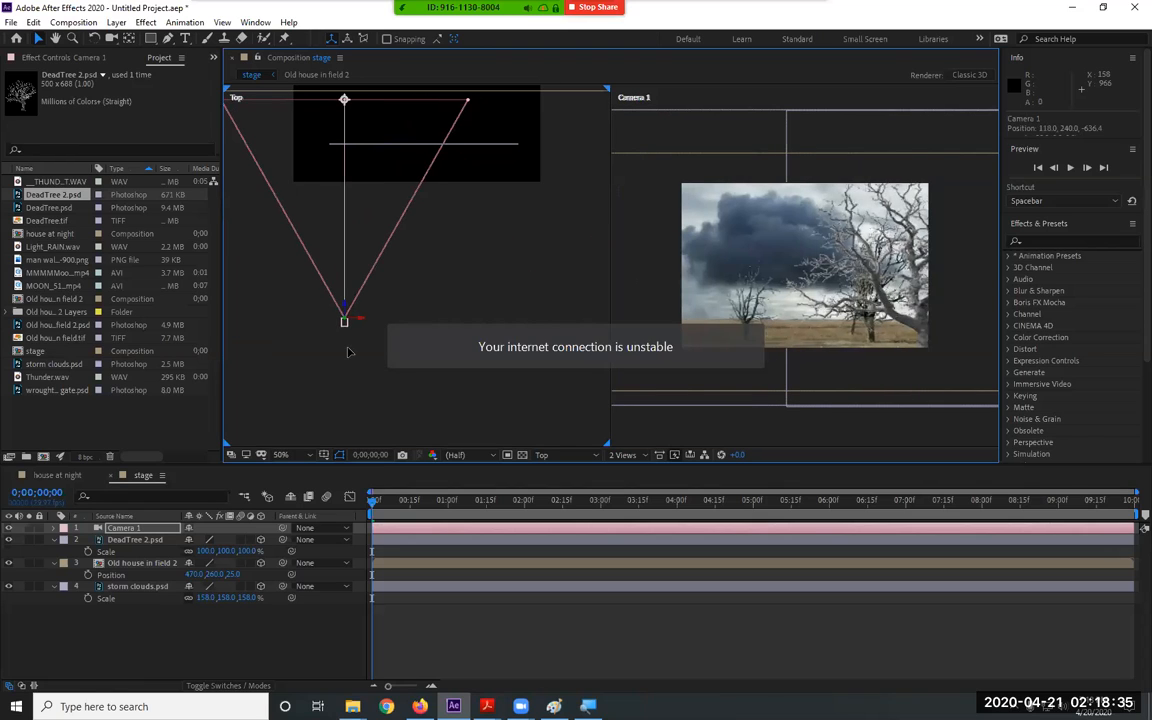
click(528, 419)
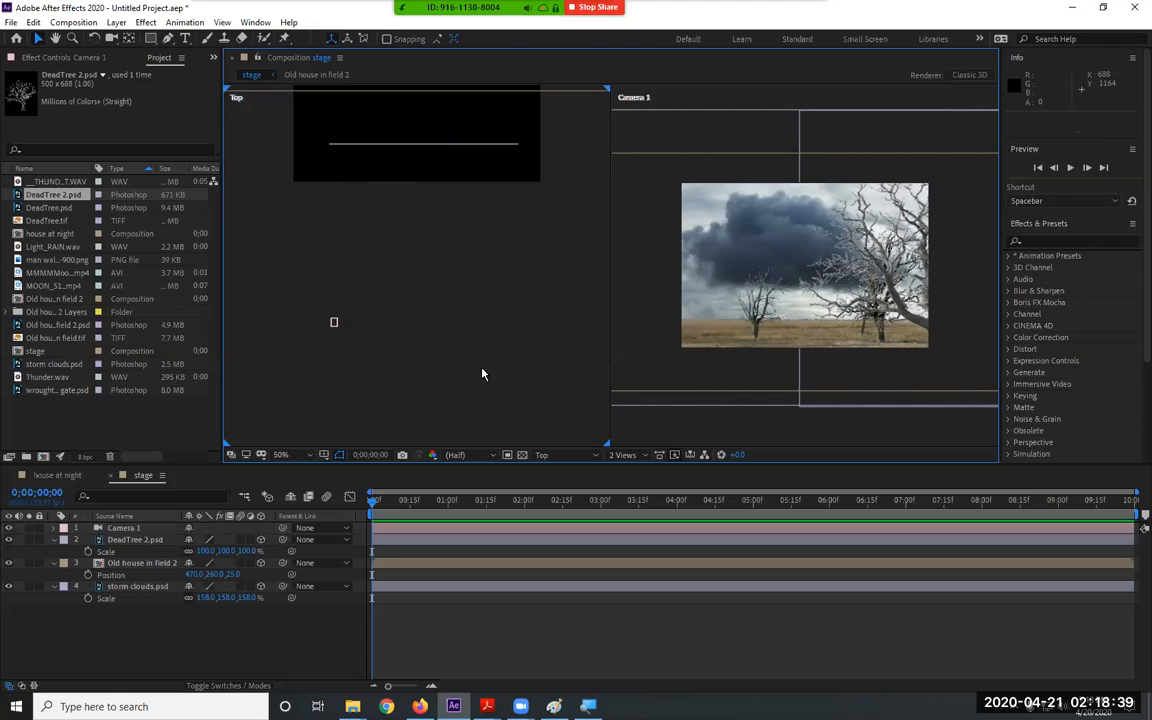
click(332, 323)
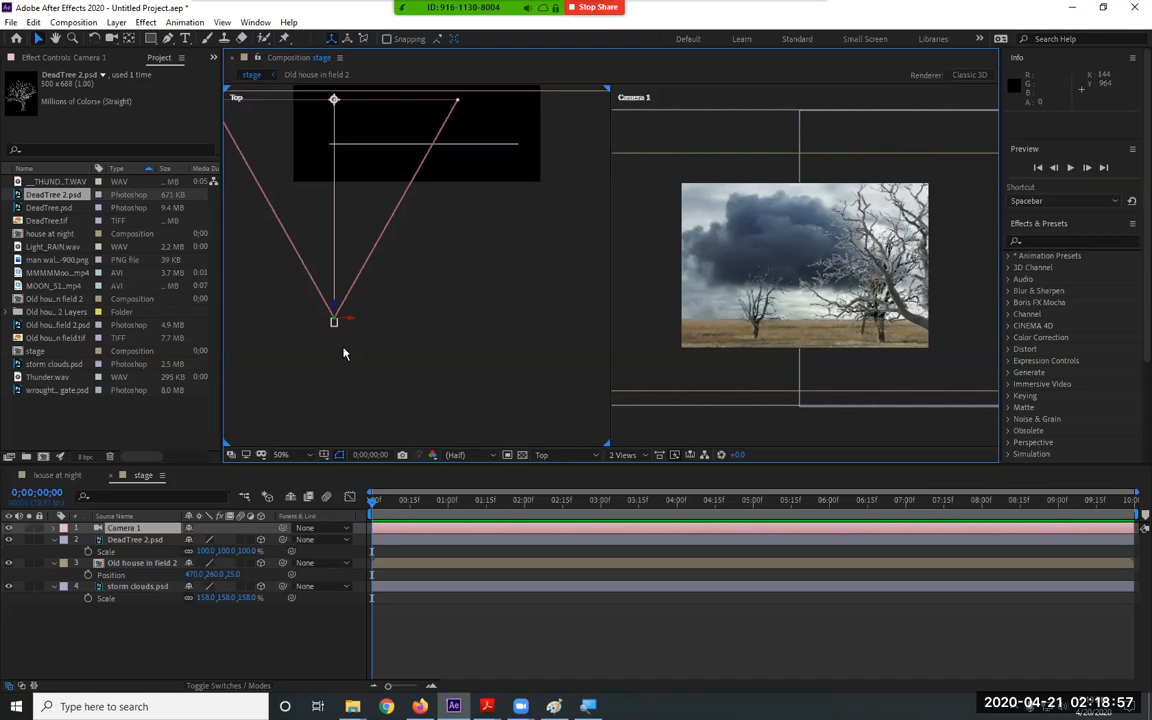
drag(336, 322, 412, 322)
drag(510, 325, 549, 357)
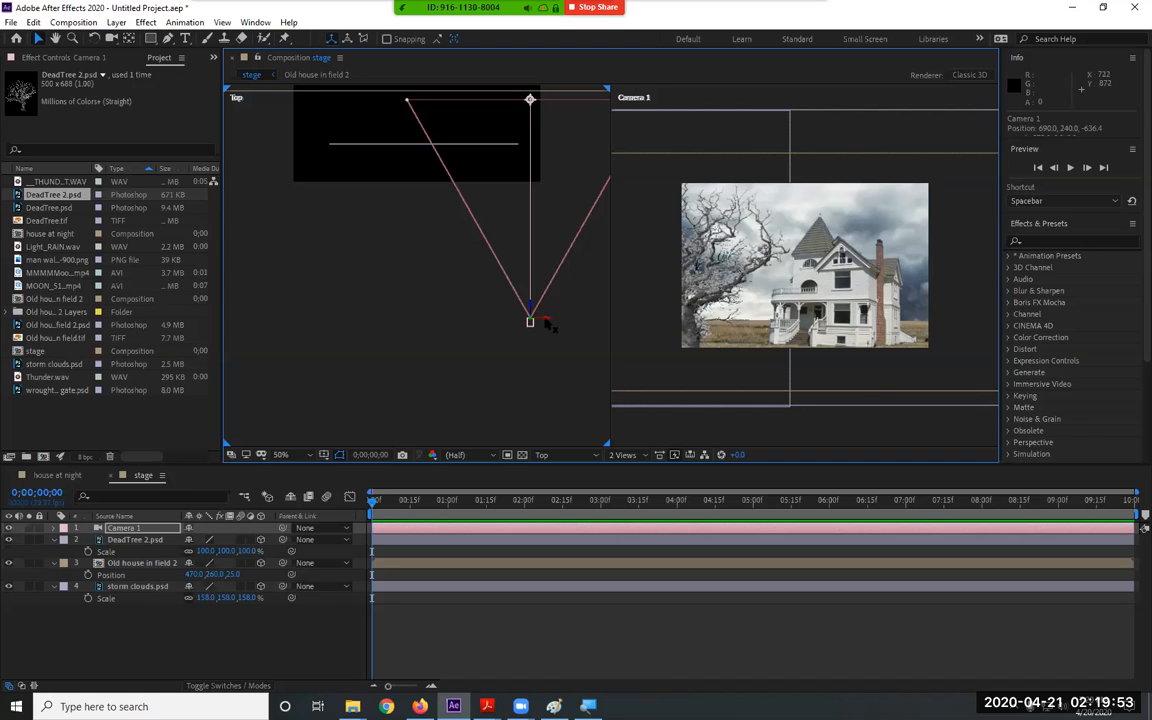
drag(548, 322, 880, 342)
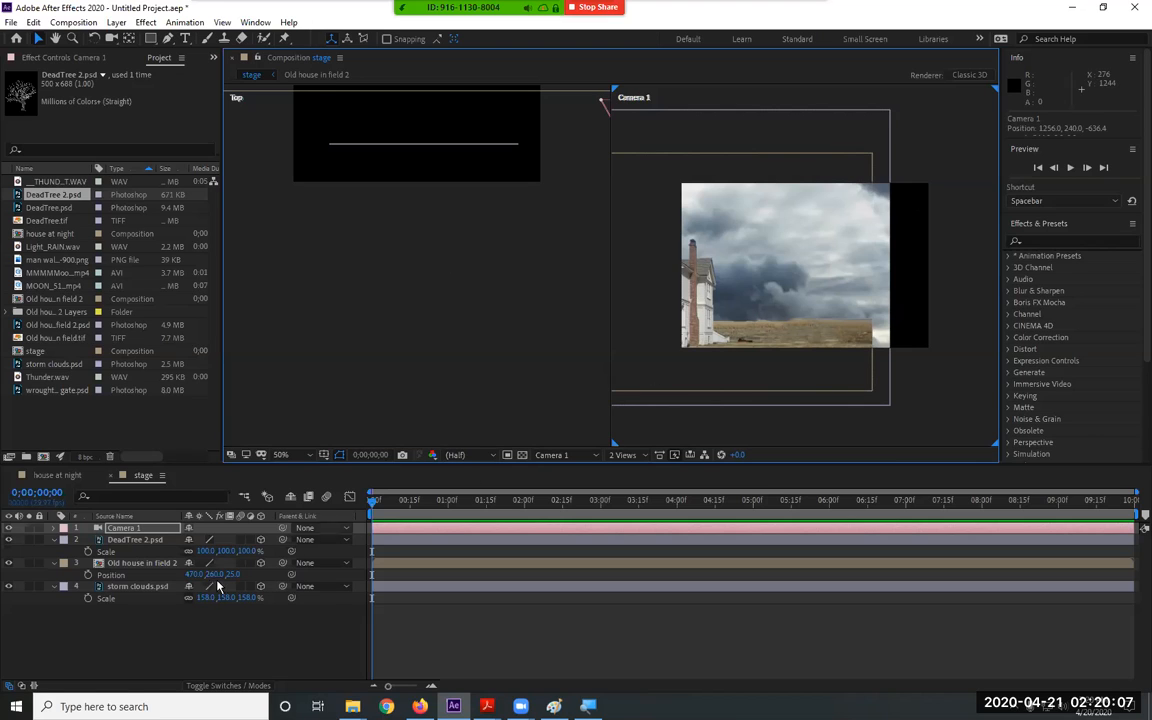
key(comma)
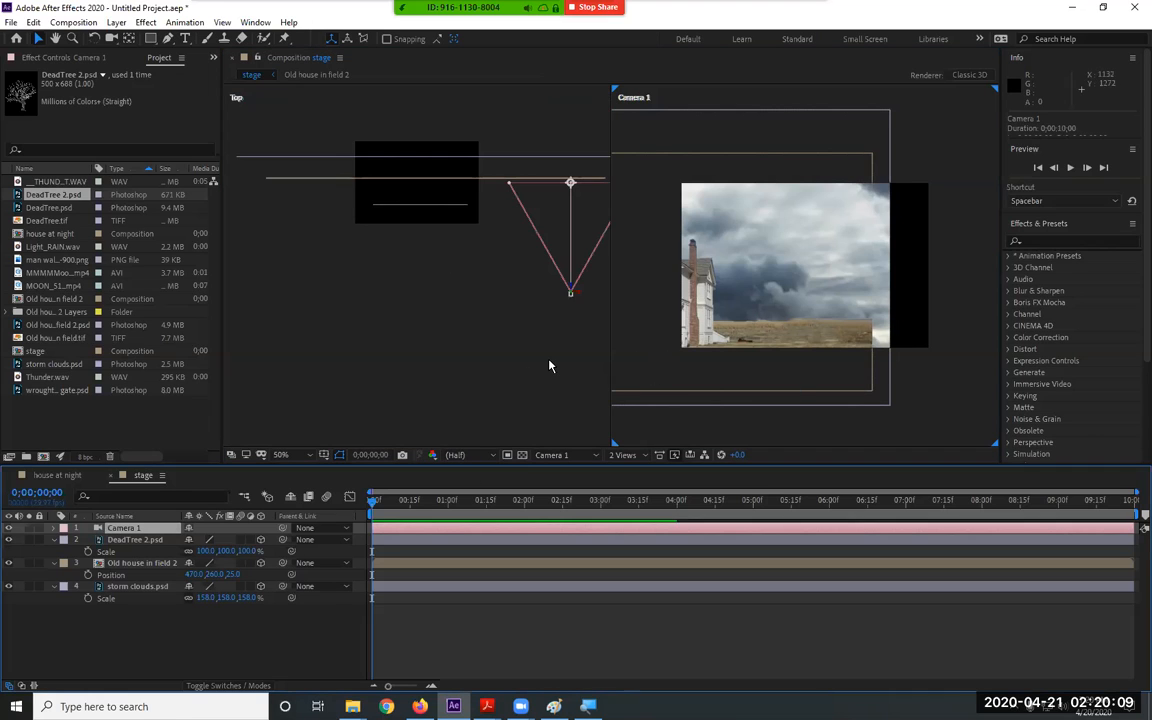
drag(575, 296, 342, 295)
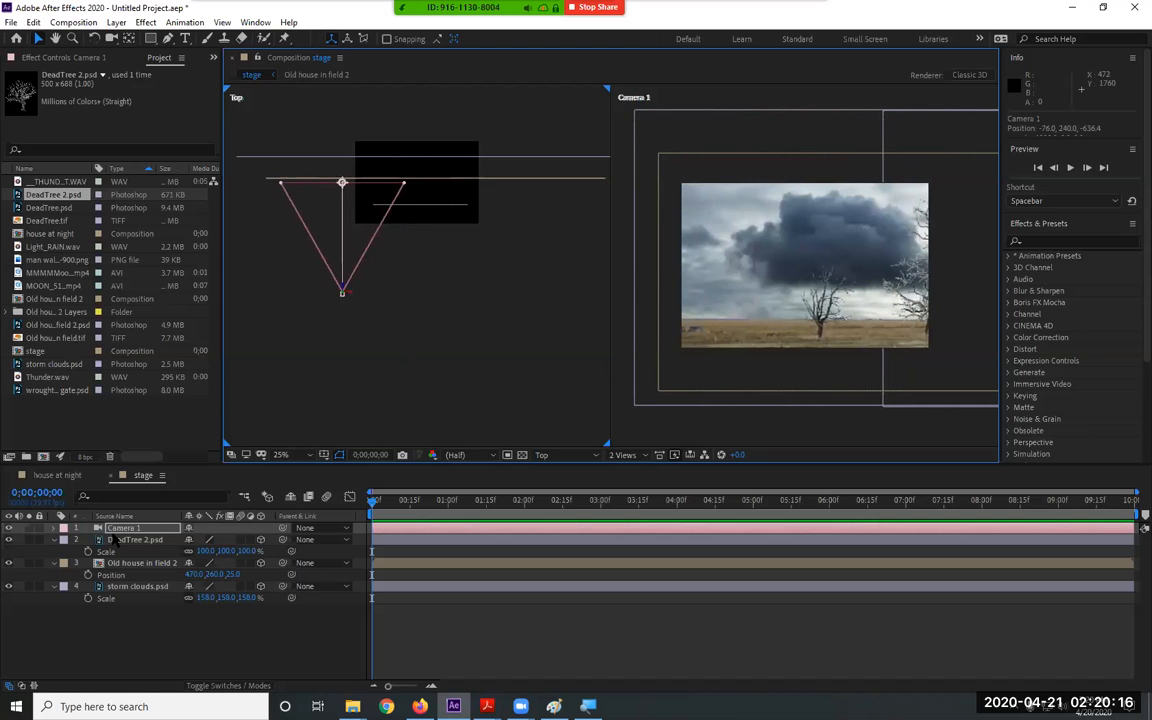
Collapse the other layers, reveal Camera 1's Transform properties and enable keyframing for Point of Interest and Position at the composition start
click(54, 540)
click(54, 551)
click(54, 563)
click(54, 528)
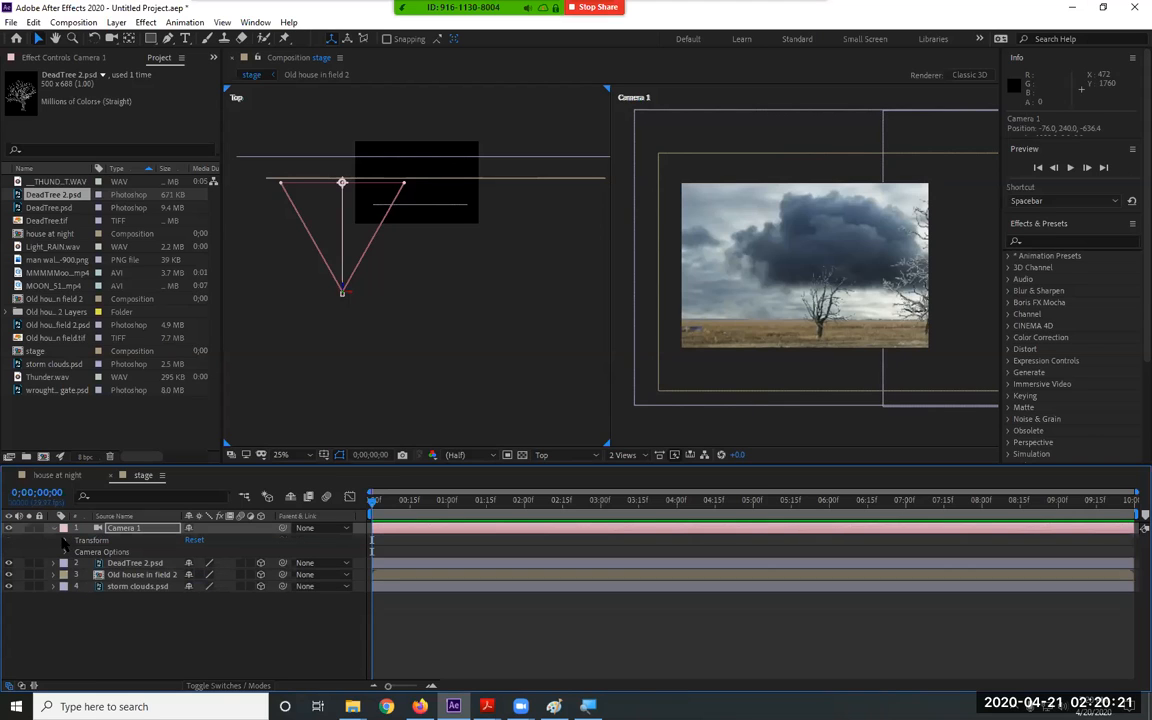
click(65, 540)
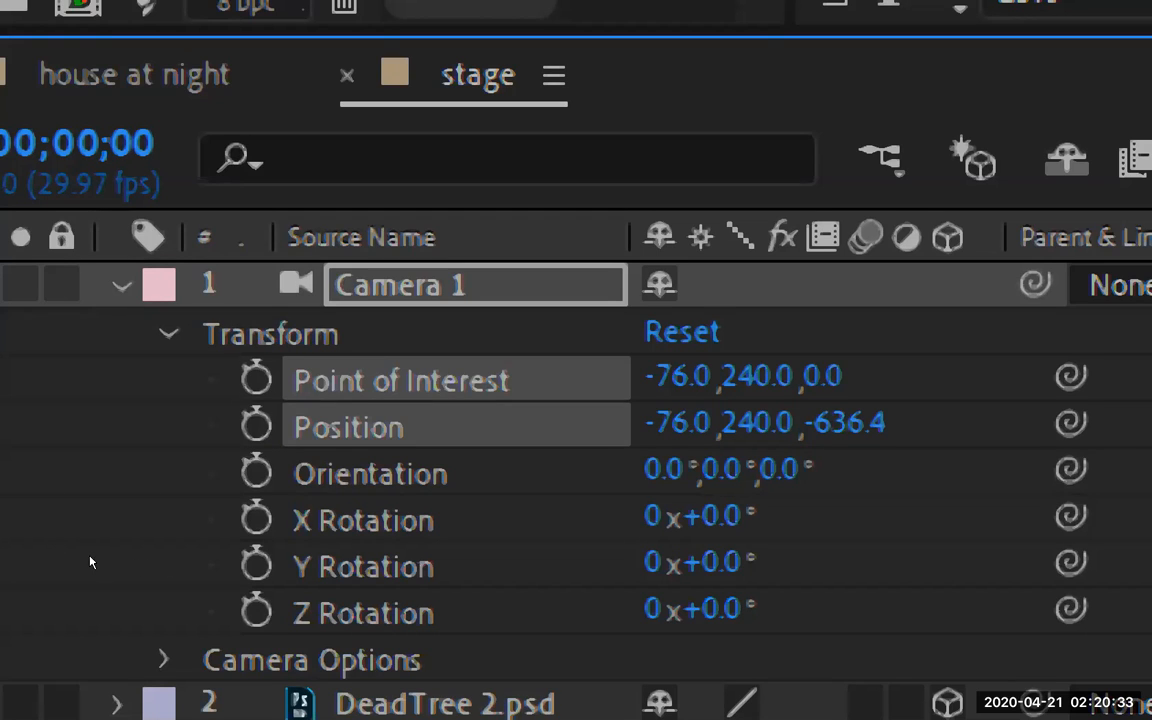
click(256, 379)
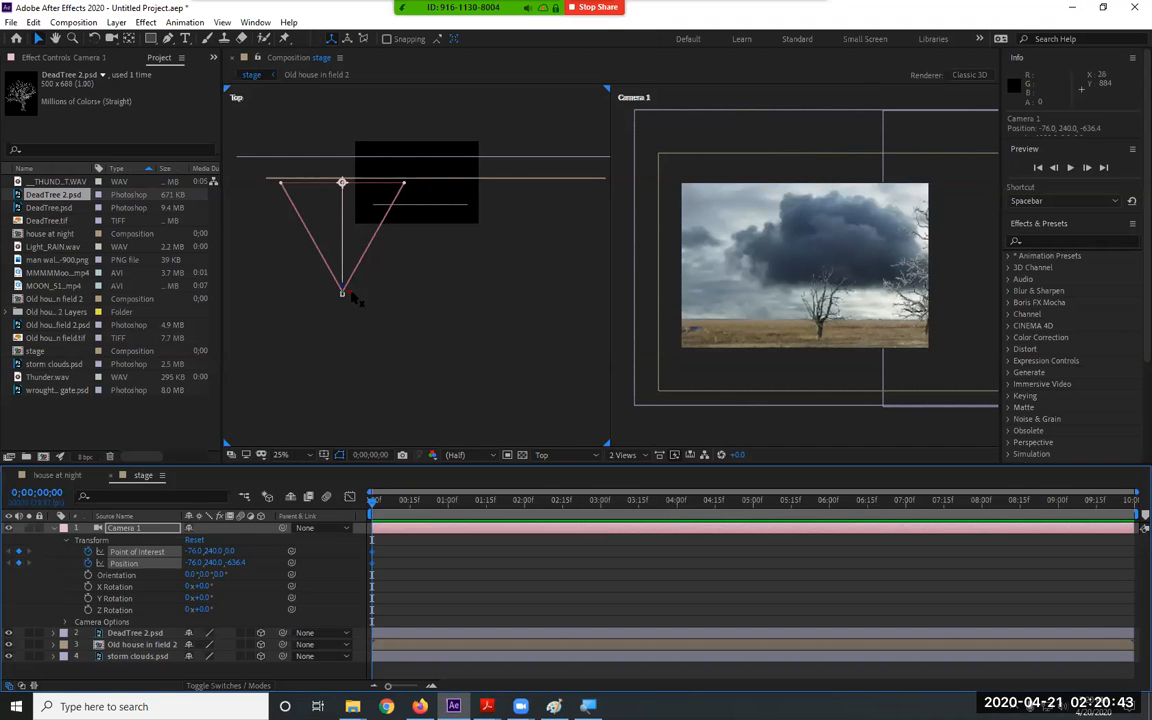
At 0;00;06;01, slide Camera 1 sideways in the Top view to an X position of about 788 to frame the house
drag(356, 300, 360, 302)
key(ctrl+z)
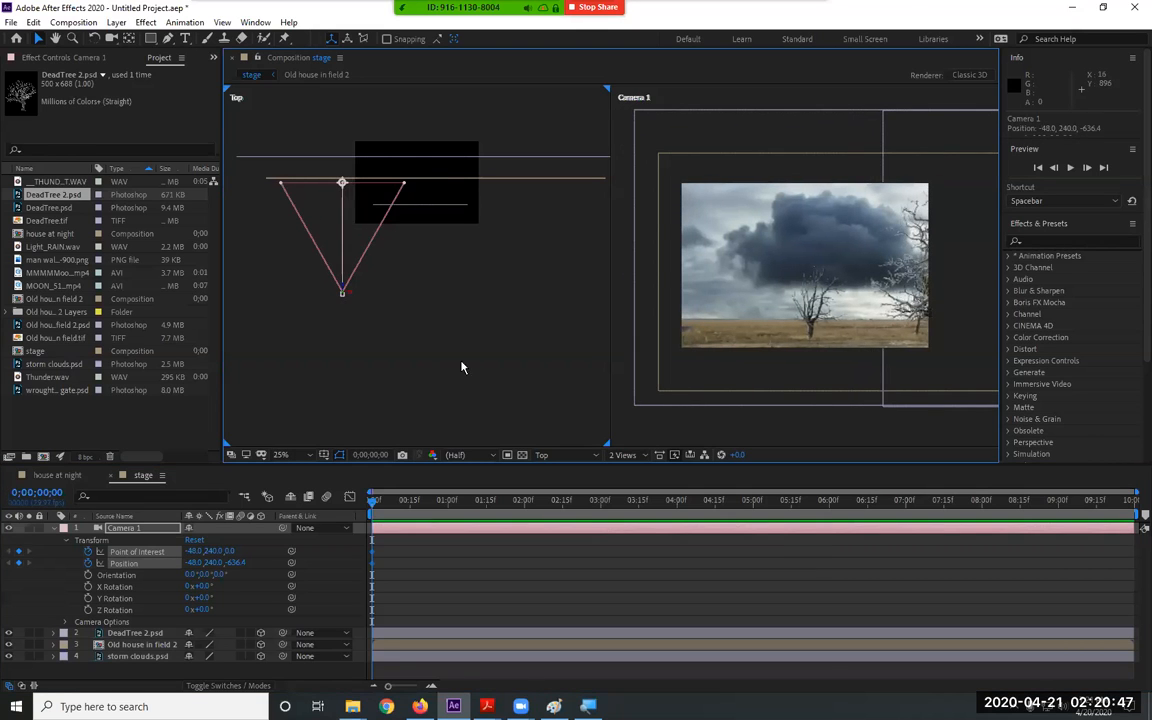
mouse_move(821, 510)
mouse_down()
mouse_move(755, 505)
mouse_move(831, 510)
mouse_up()
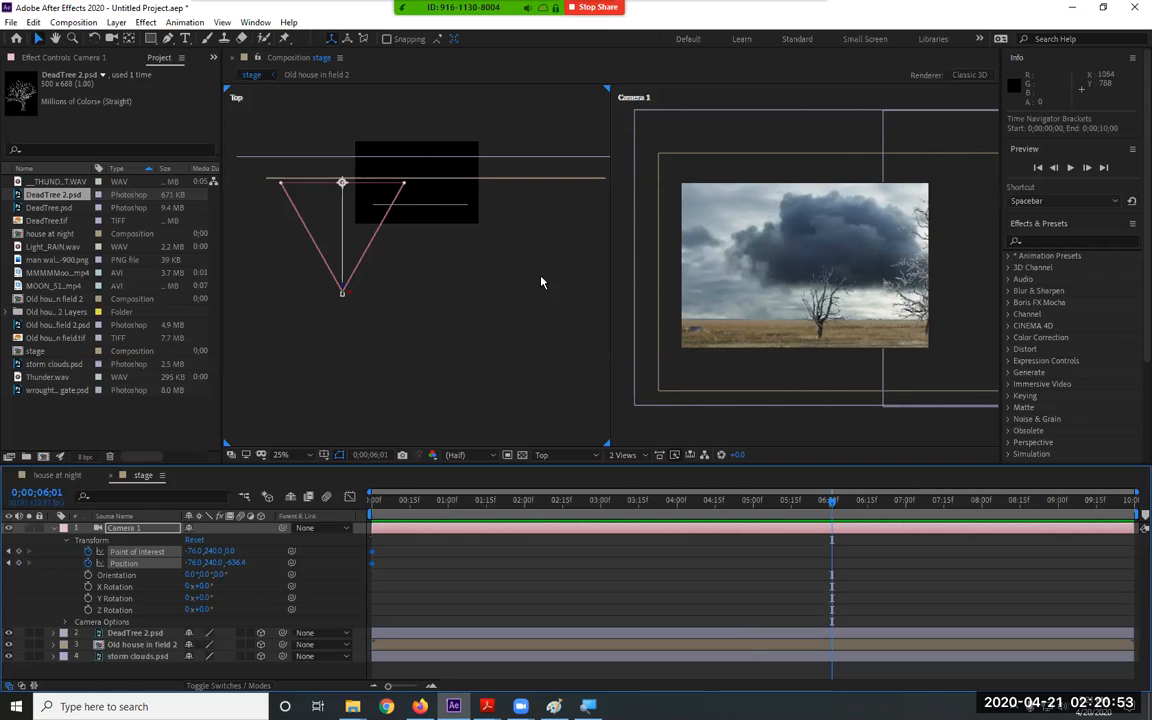
drag(352, 298, 502, 328)
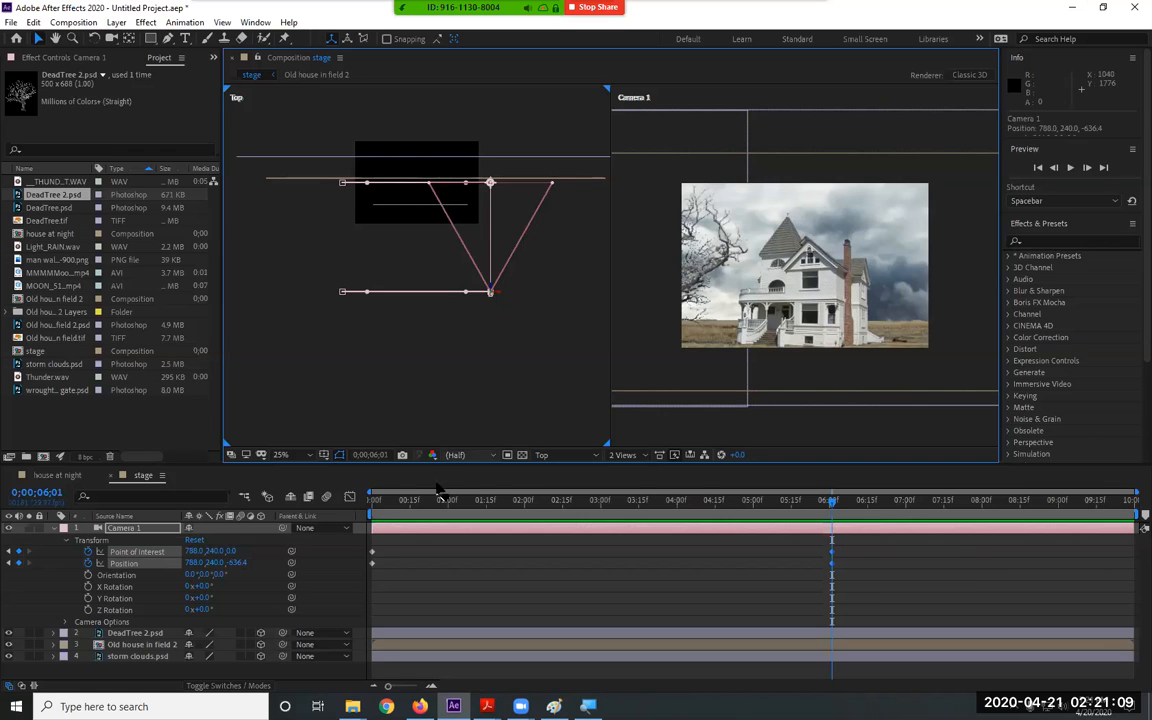
Preview the sideways camera move from the start of the composition in the Camera 1 view
key(Home)
key(space)
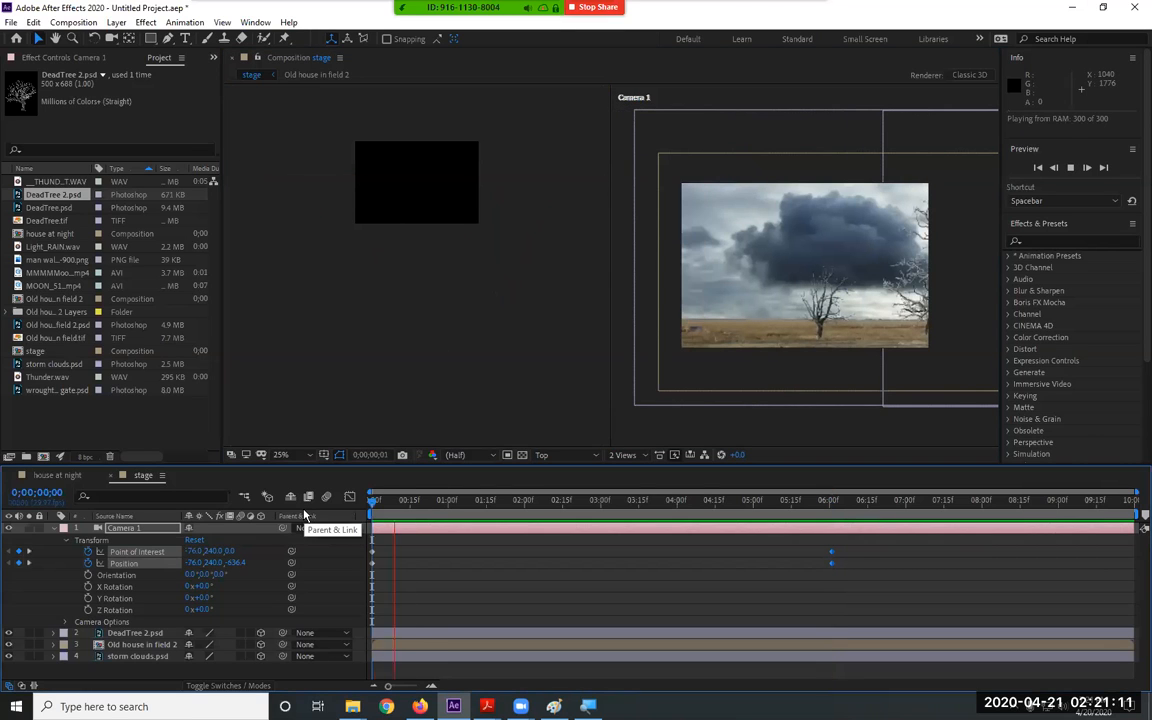
key(space)
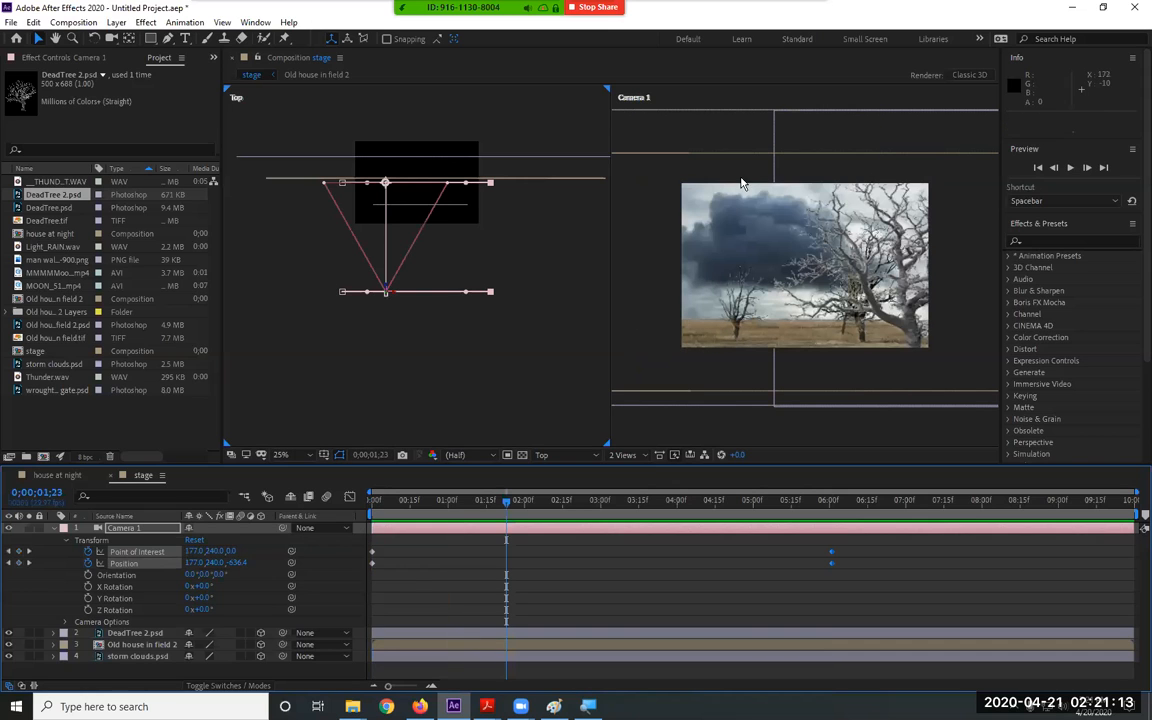
click(672, 144)
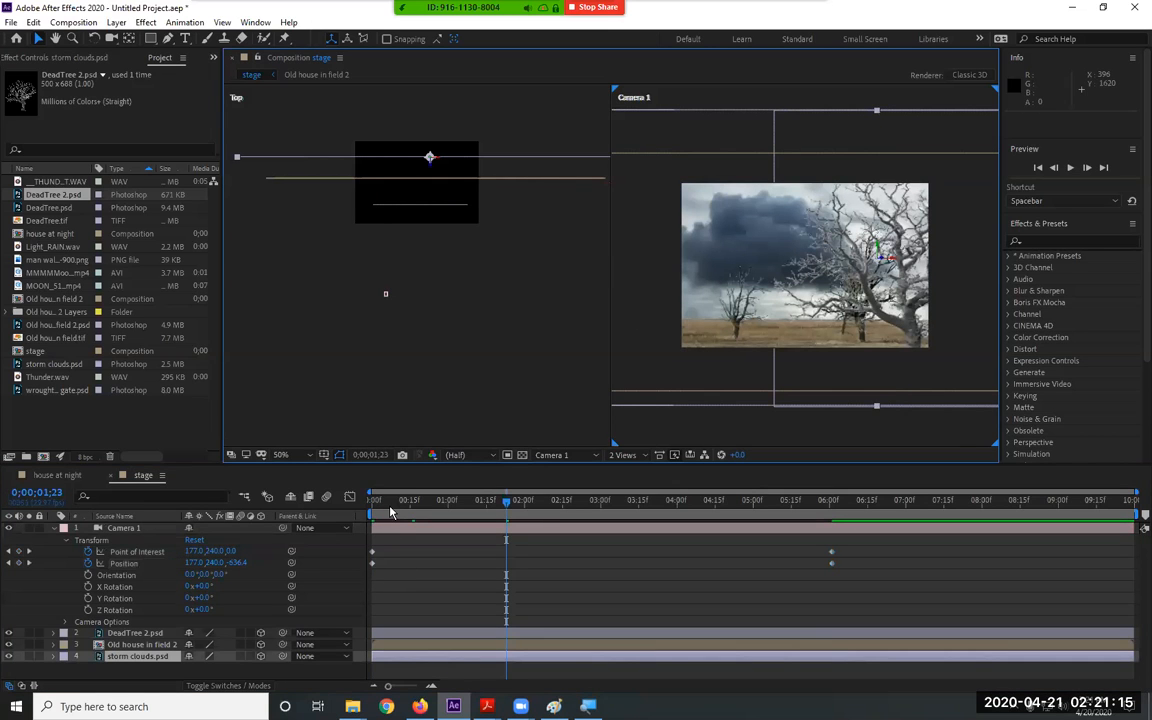
key(Home)
key(space)
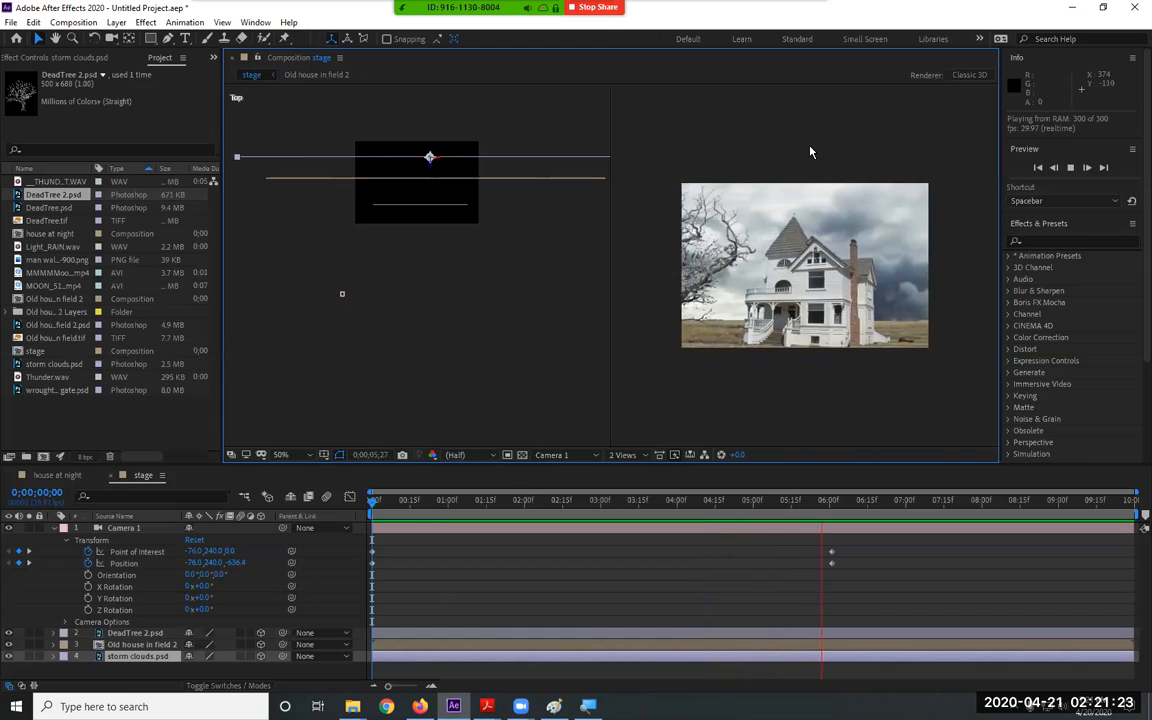
key(space)
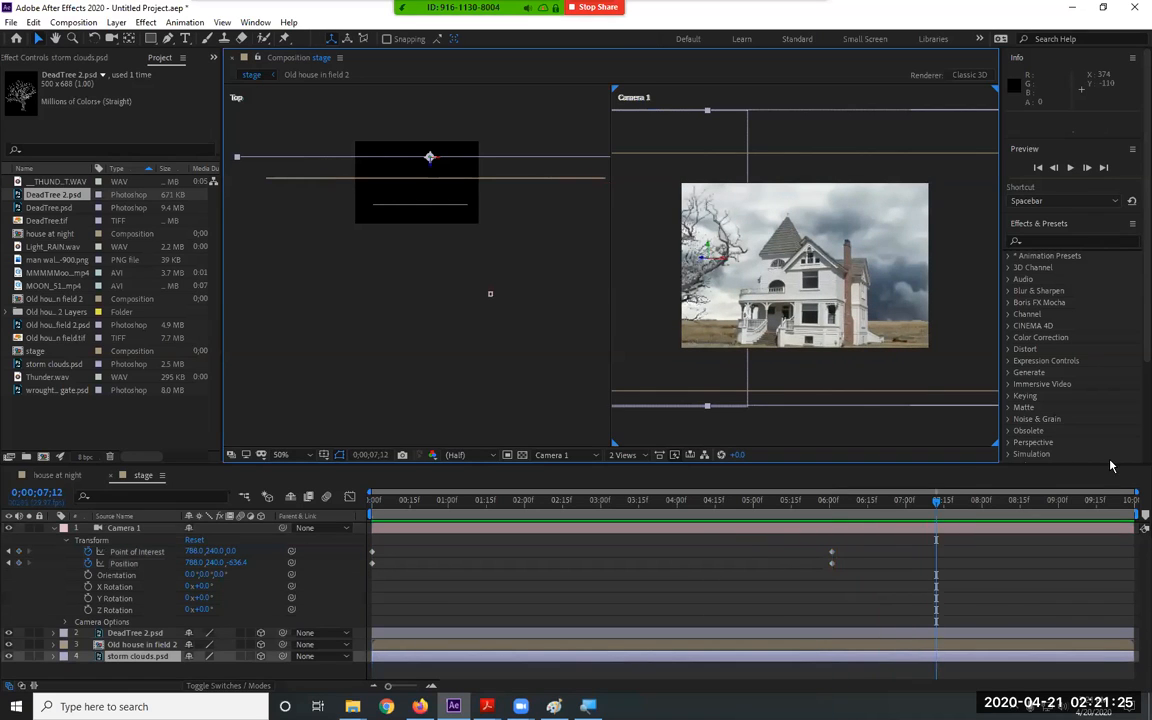
At 0;00;08;00, push Camera 1 toward the house in the Top view to a Z position of about -112
drag(939, 503, 981, 525)
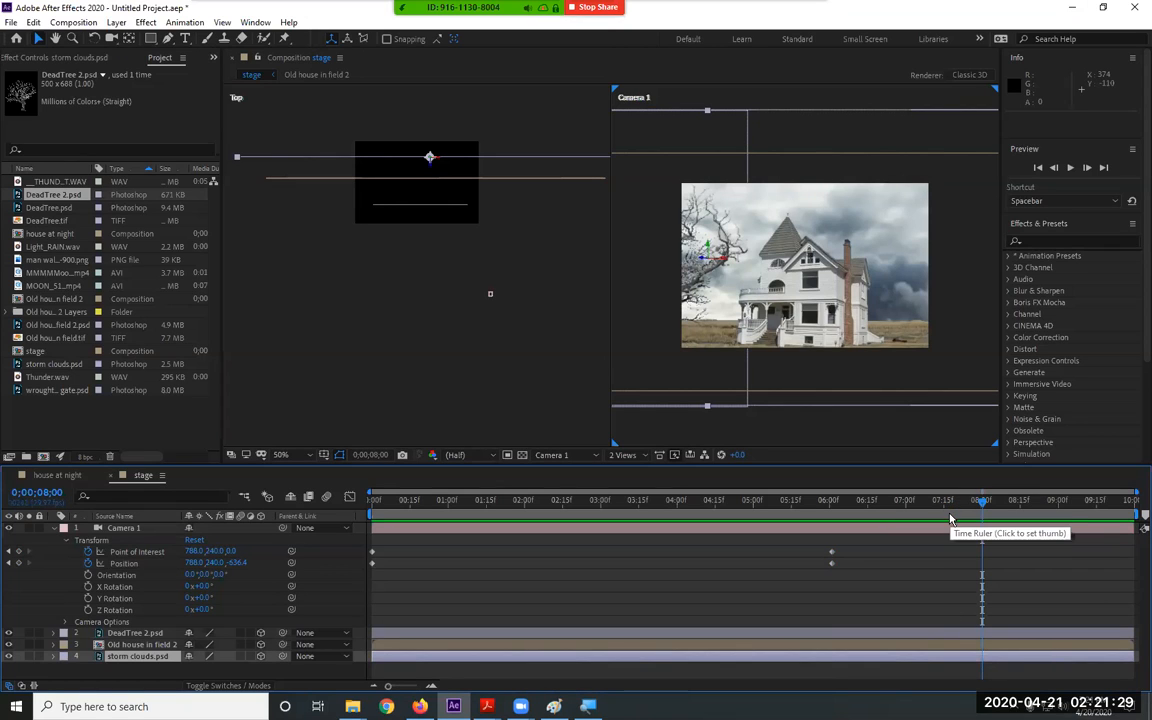
click(490, 295)
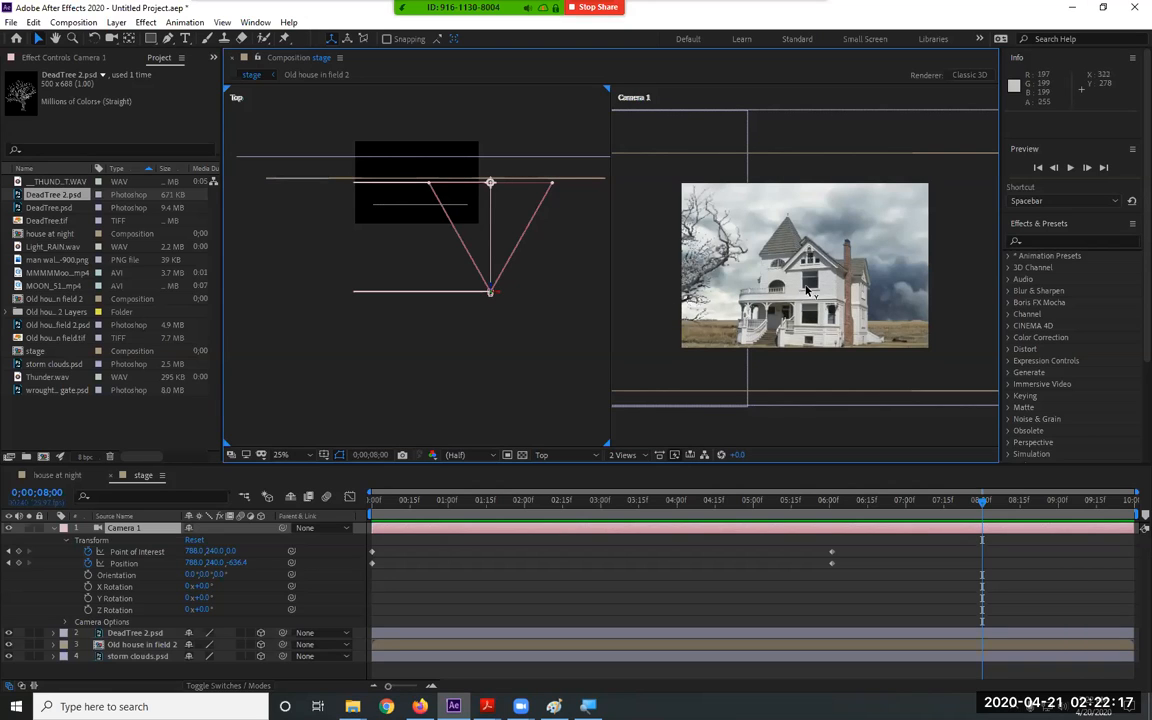
click(490, 291)
drag(490, 291, 484, 198)
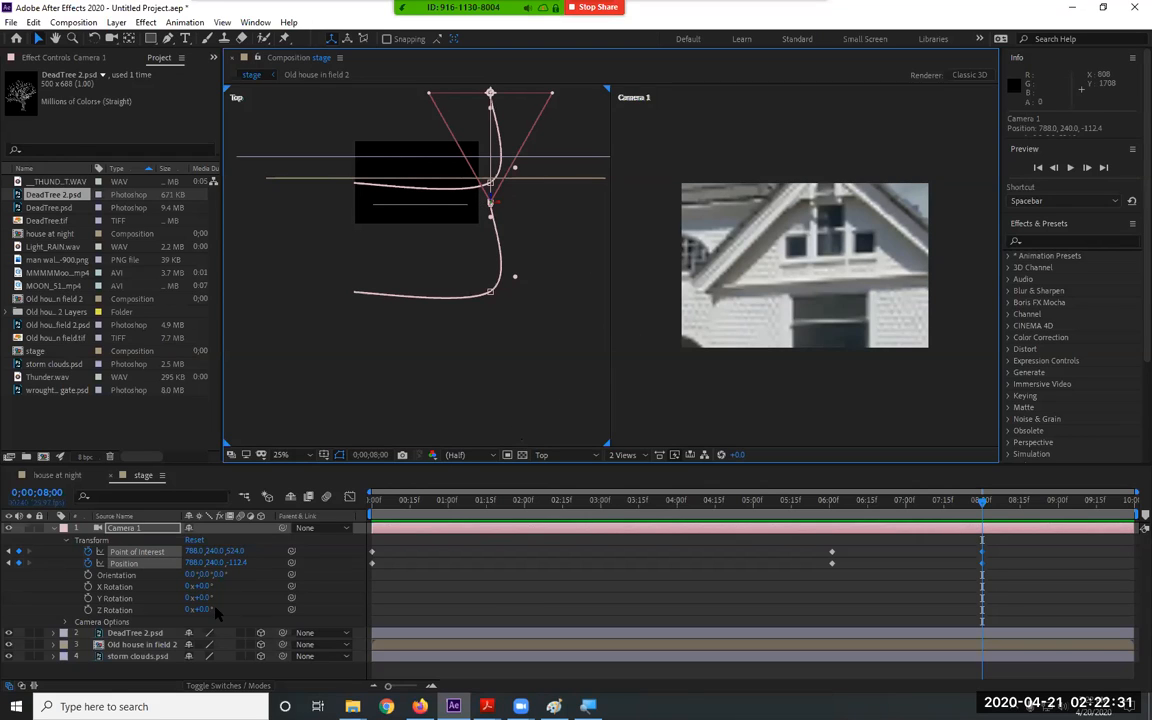
Set Camera 1's Position Y value to about 287 at 0;00;08;00 so that the upper window is framed
click(116, 609)
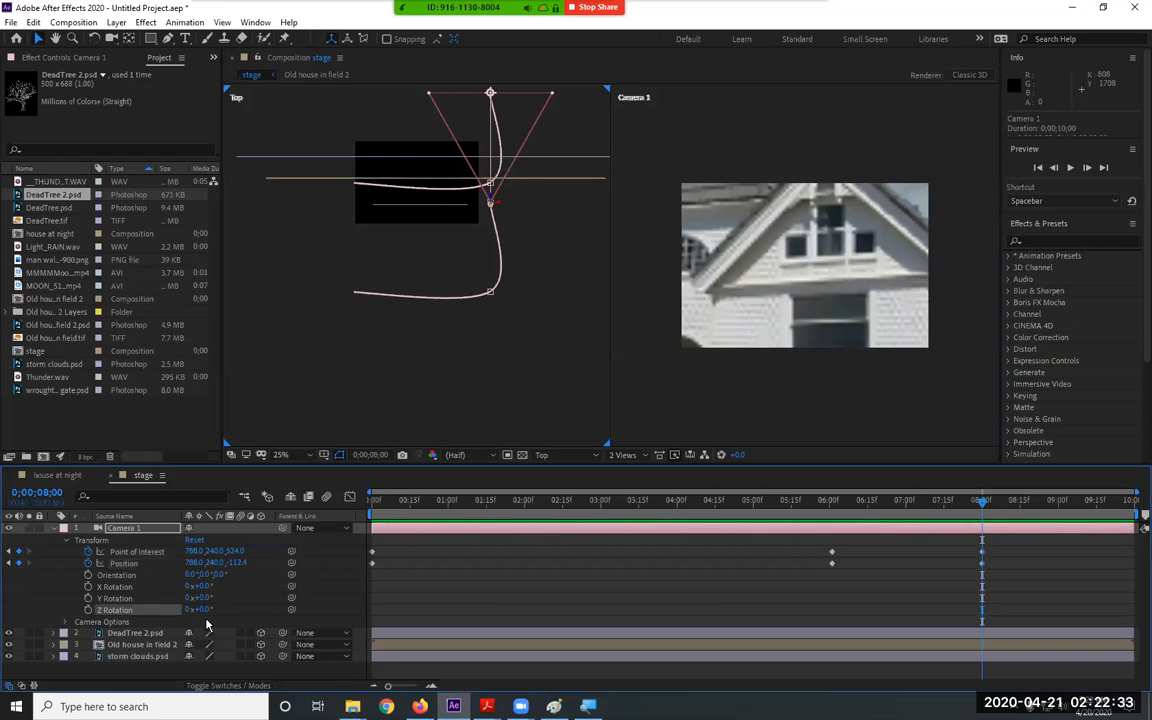
click(490, 202)
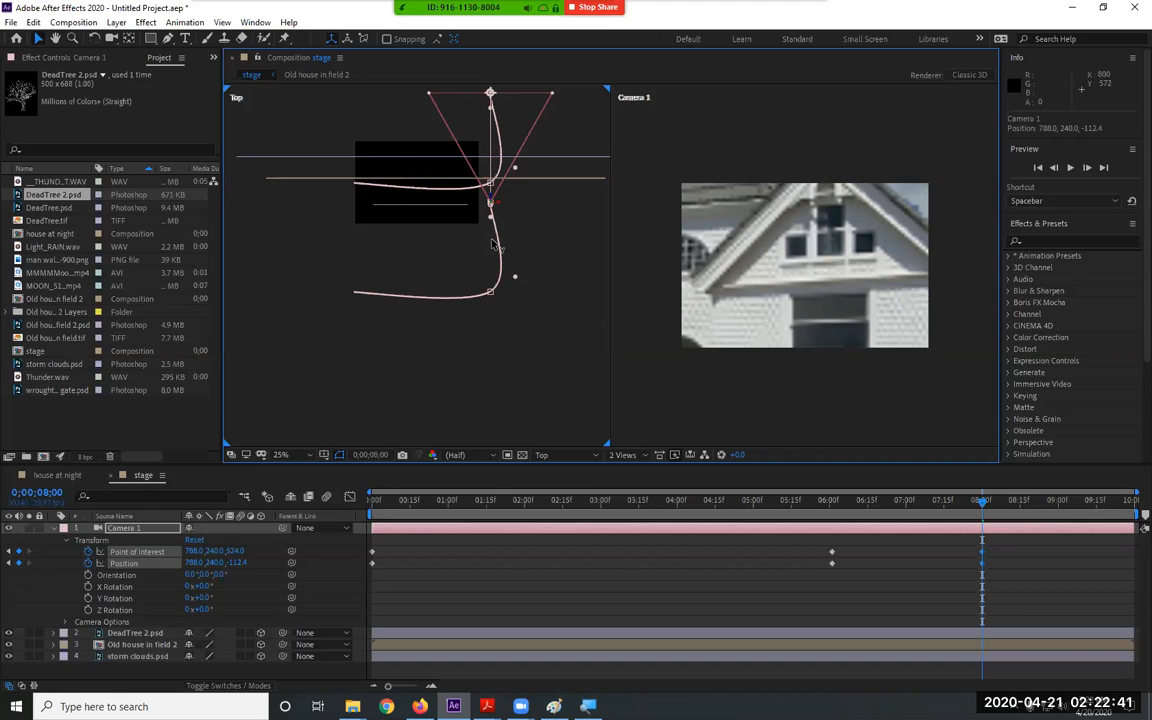
key(ctrl+z)
drag(215, 565, 241, 564)
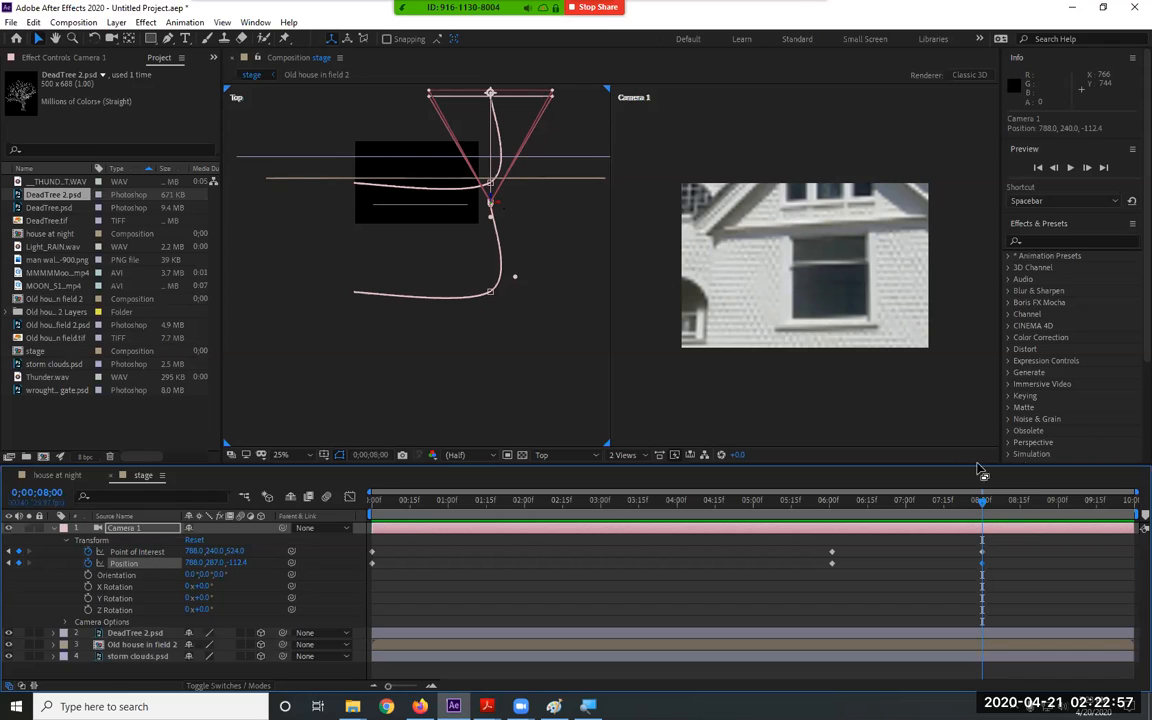
Play the full camera animation from the start, including the push toward the house window
drag(982, 502, 291, 540)
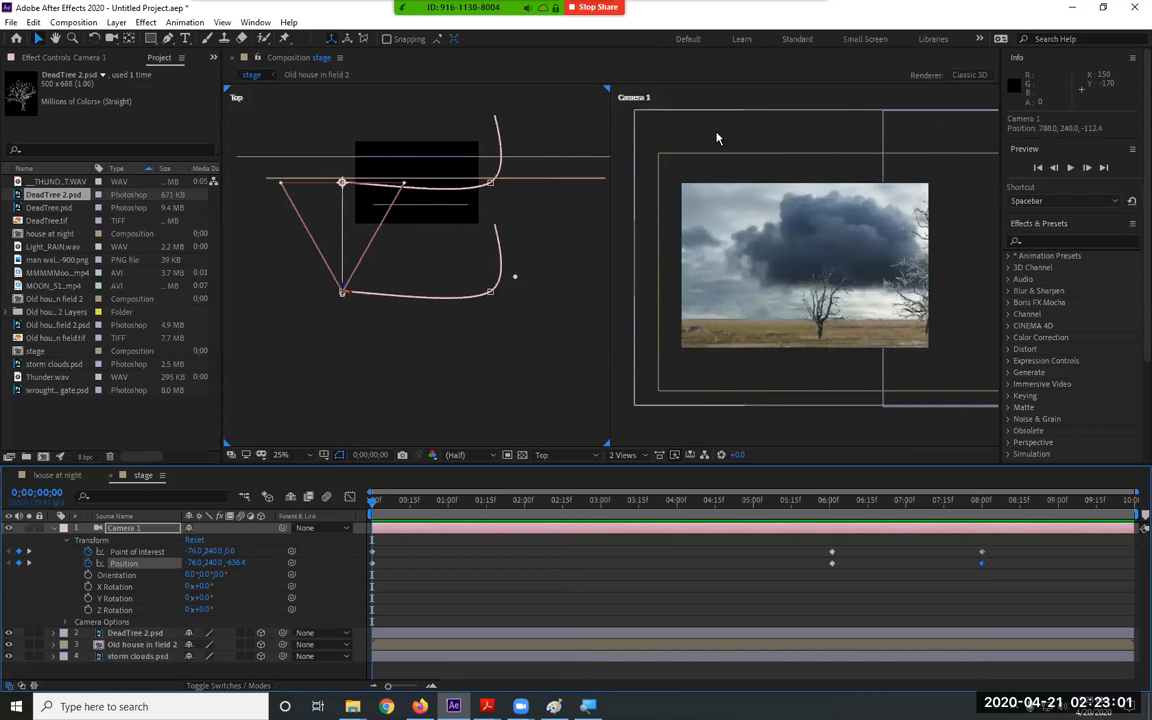
key(space)
key(space)
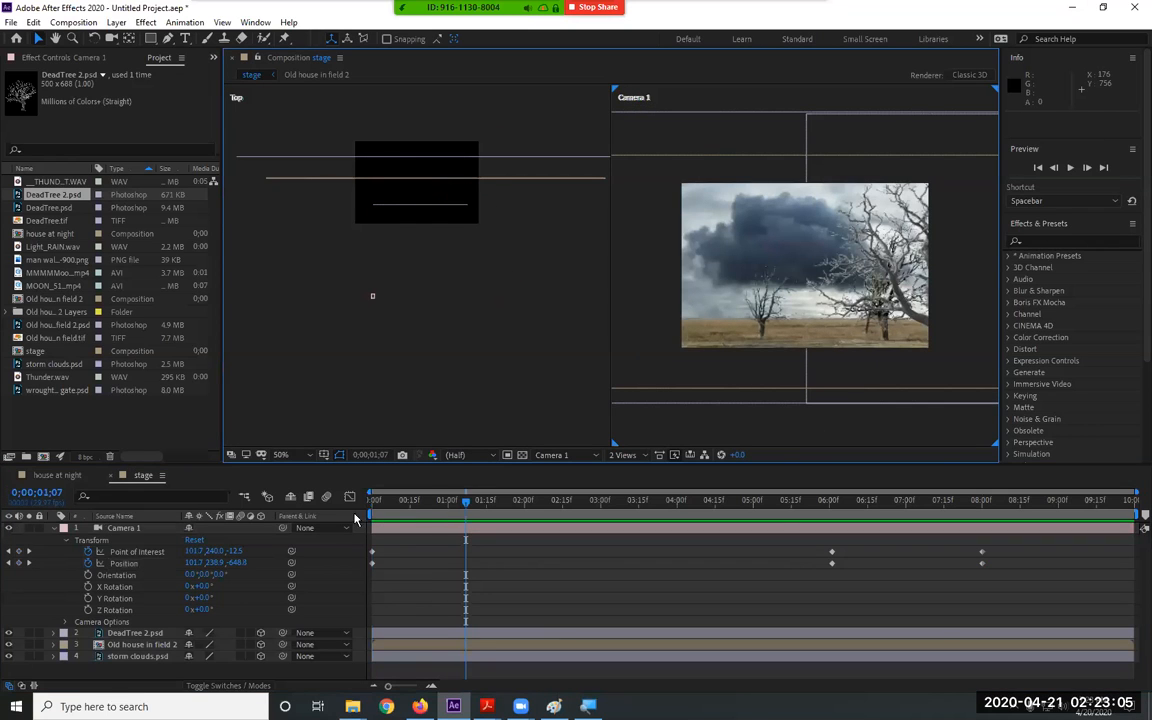
key(Home)
key(space)
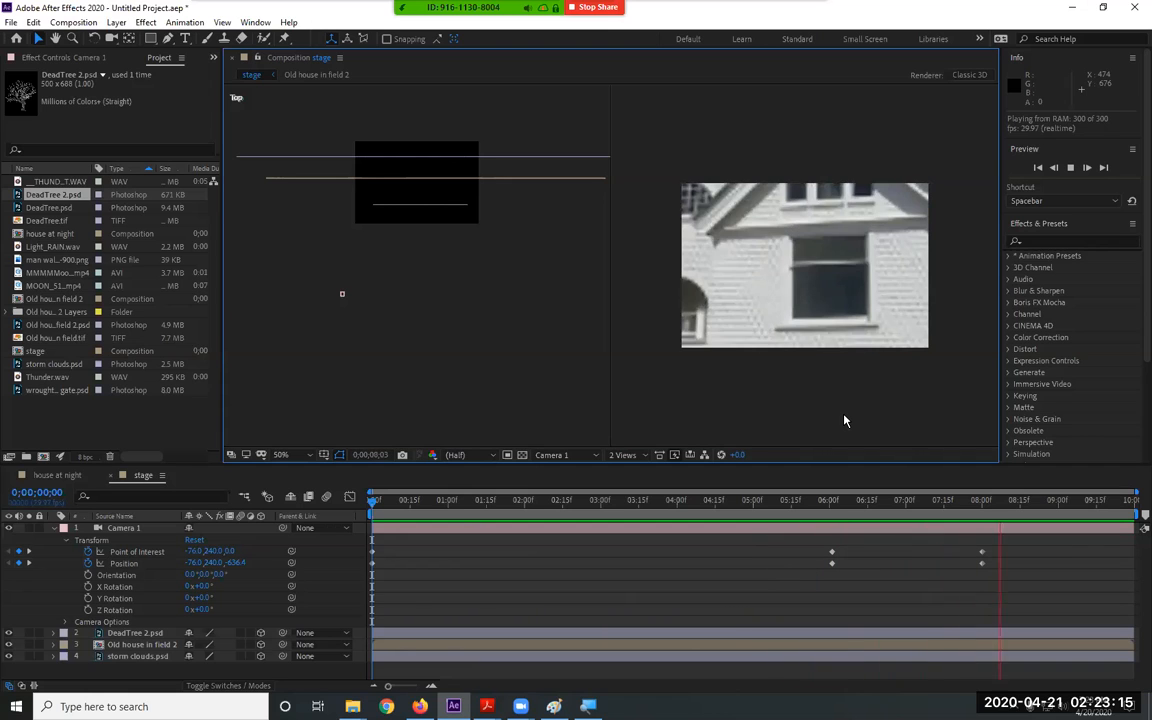
Move Camera 1's middle Point of Interest and Position keyframes to 0;00;05;00 and replay the animation from the start
drag(826, 543, 755, 565)
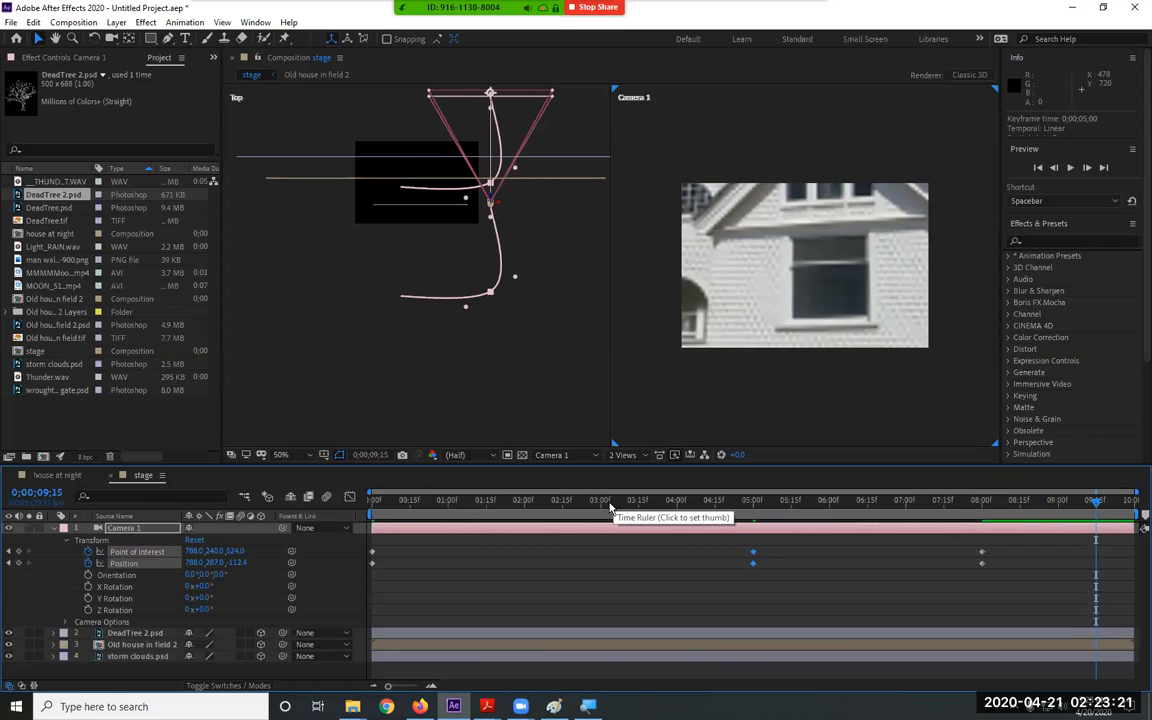
drag(574, 506, 332, 525)
click(766, 426)
key(space)
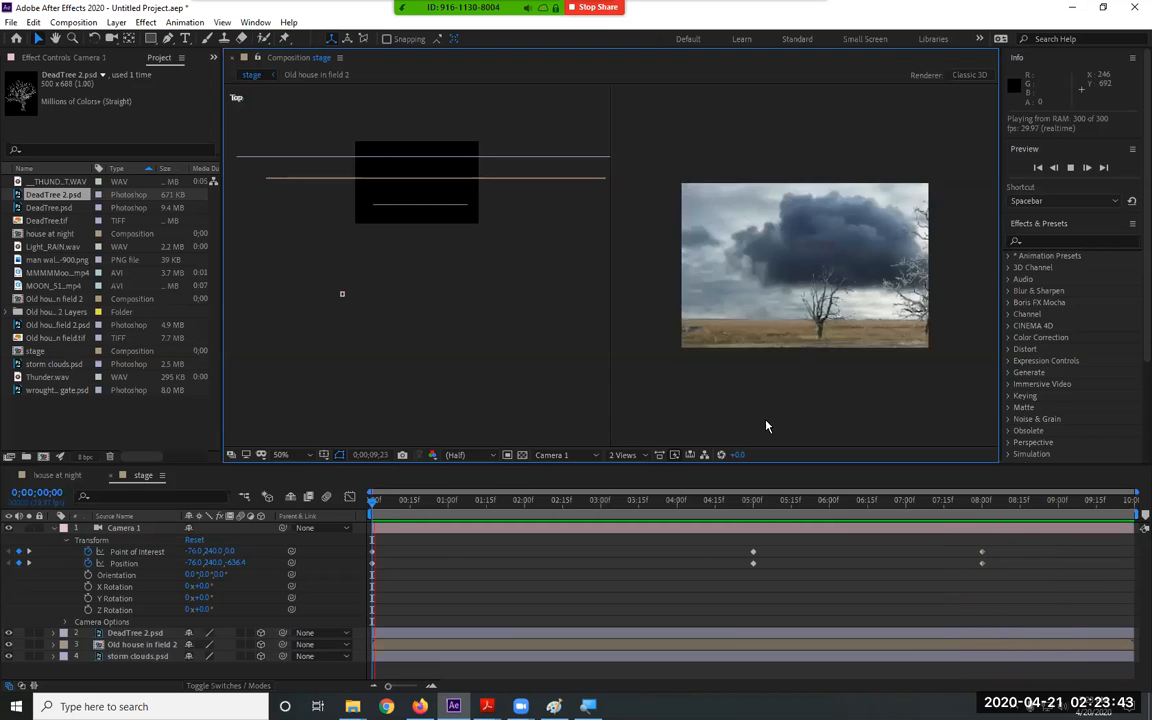
key(space)
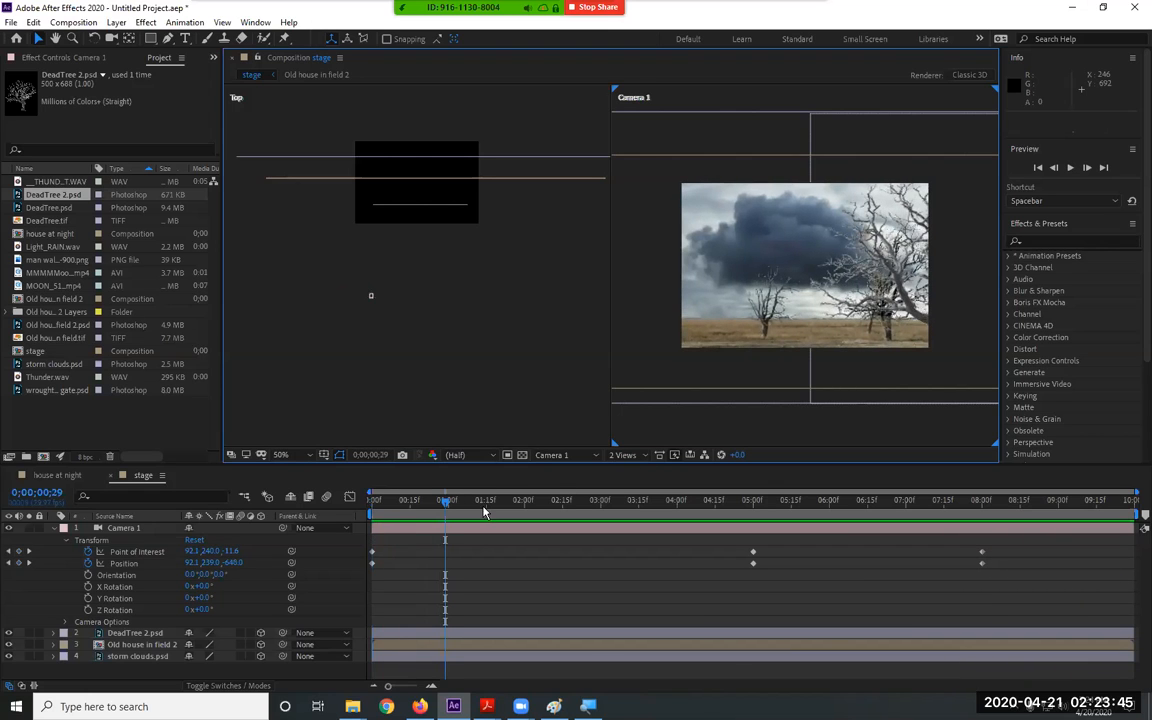
key(Home)
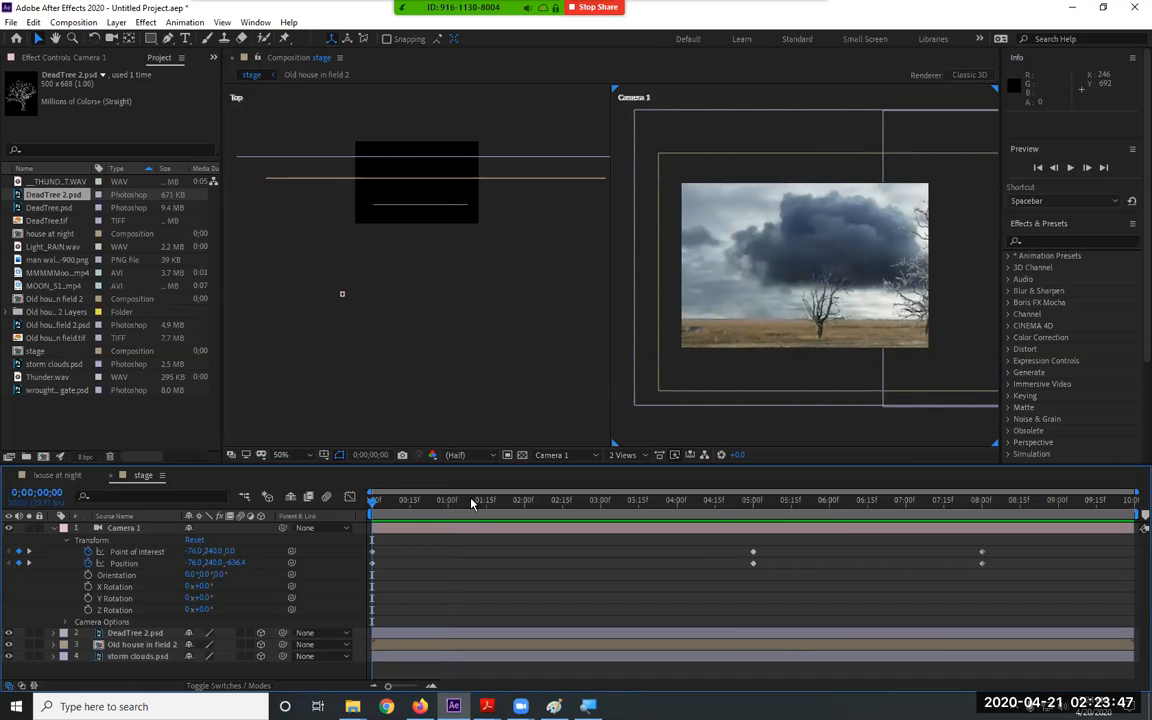
Scrub through the camera animation, then collapse Camera 1's properties with the time back at 0;00;00;00
drag(376, 501, 1085, 578)
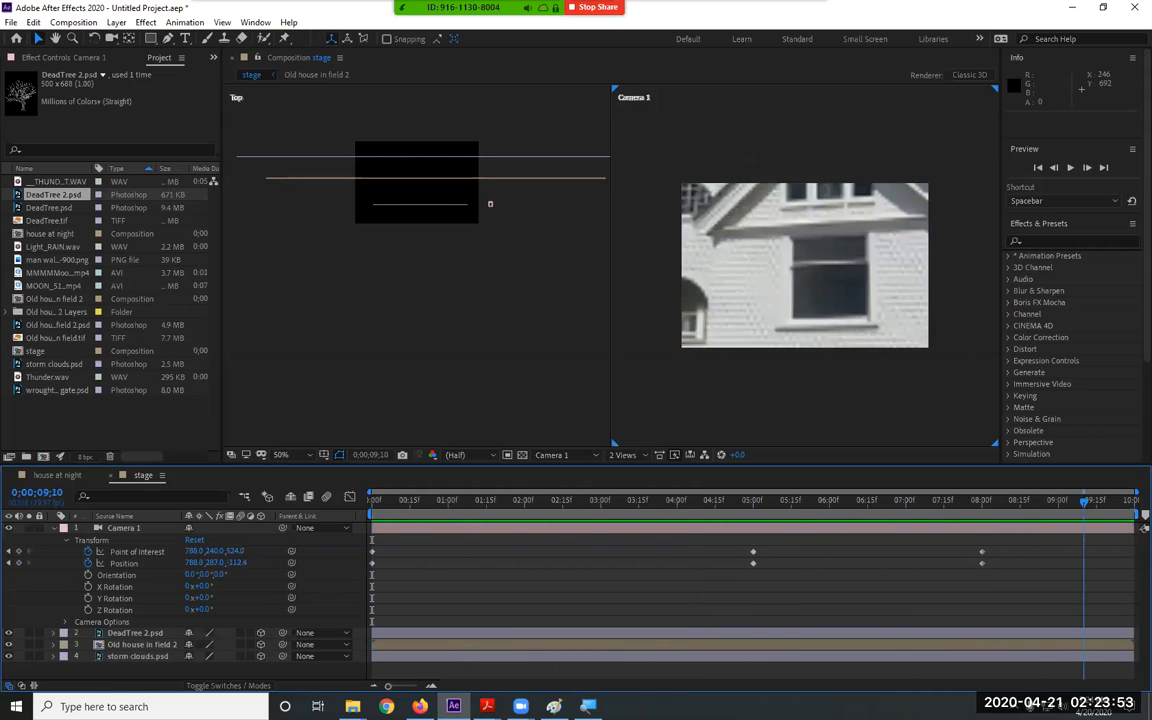
key(Home)
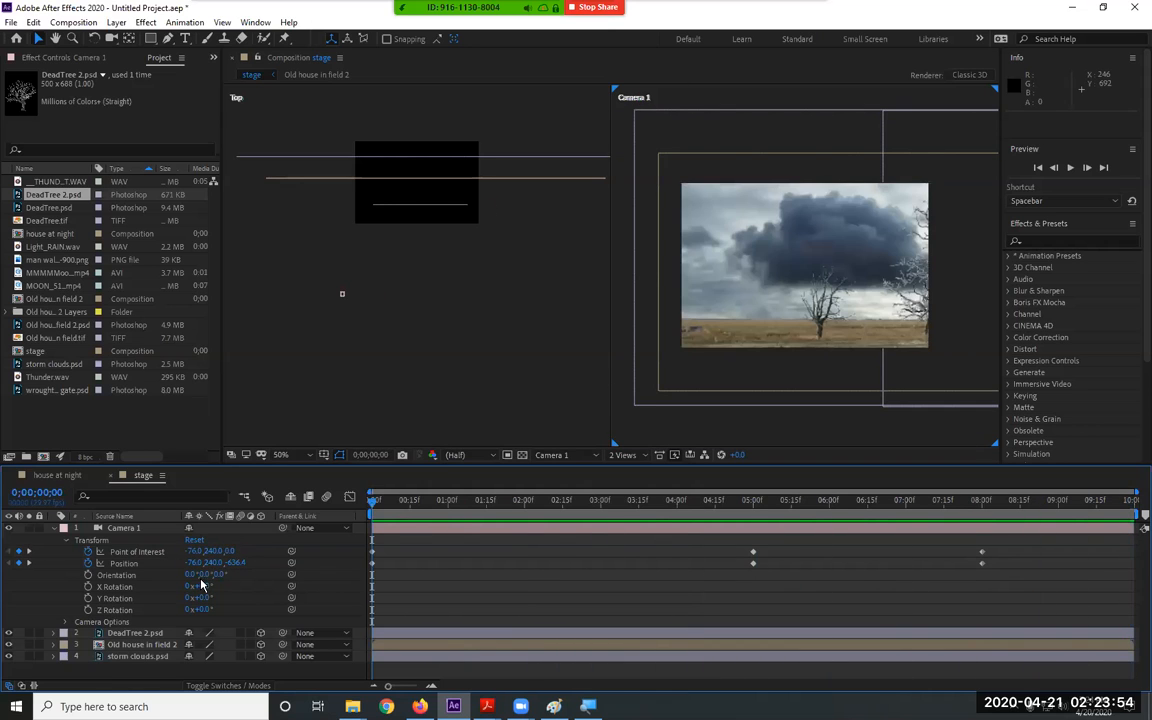
click(54, 528)
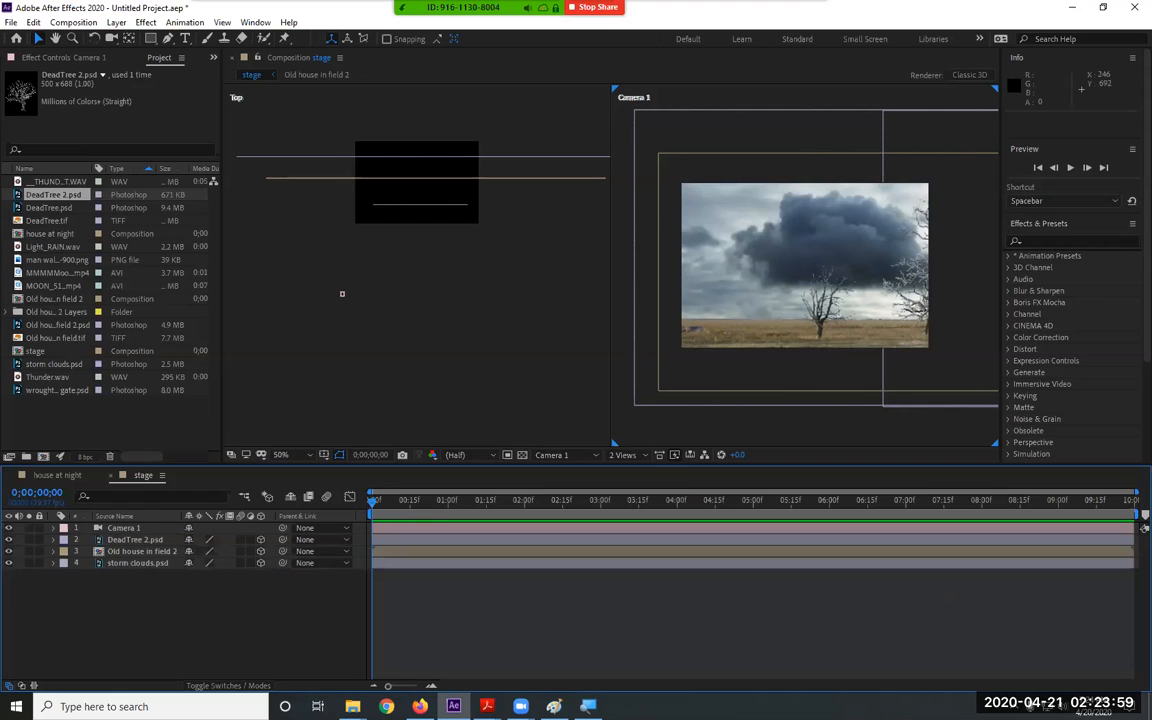
key(alt+Tab)
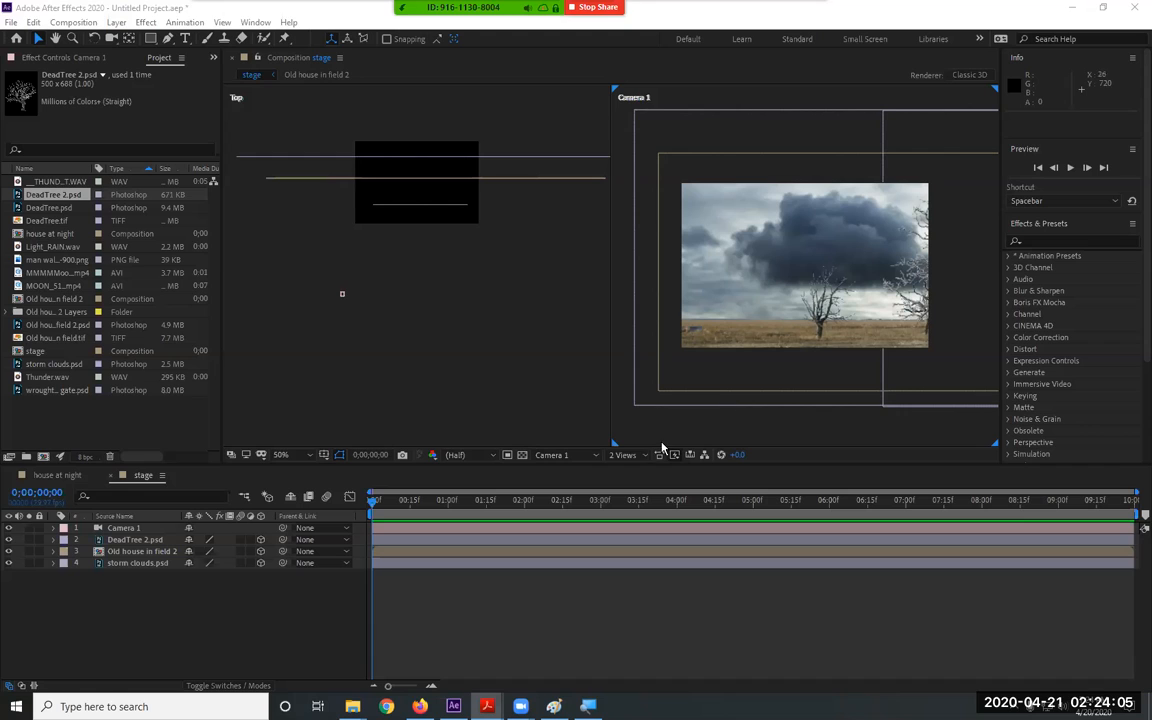
Switch the stage composition to a single Camera 1 view and fit it to the viewer
click(622, 455)
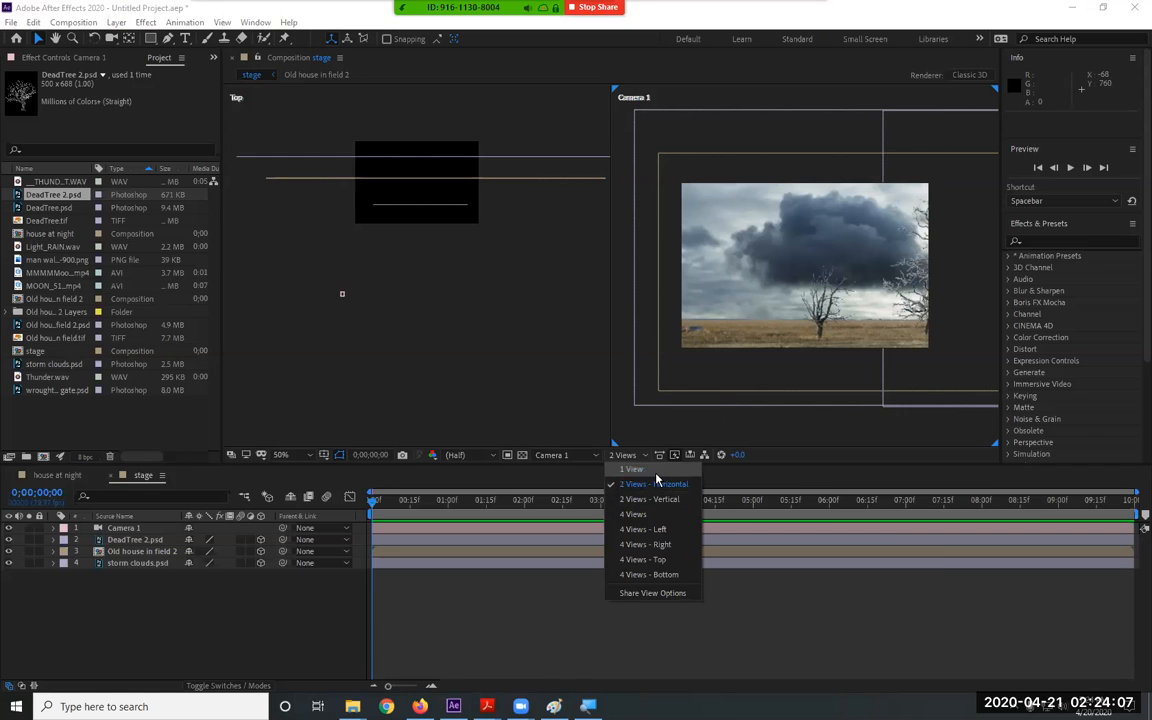
click(645, 470)
drag(448, 510, 958, 517)
click(309, 226)
Play the full-size camera animation and scrub through its opening frames to examine how the layers move
key(space)
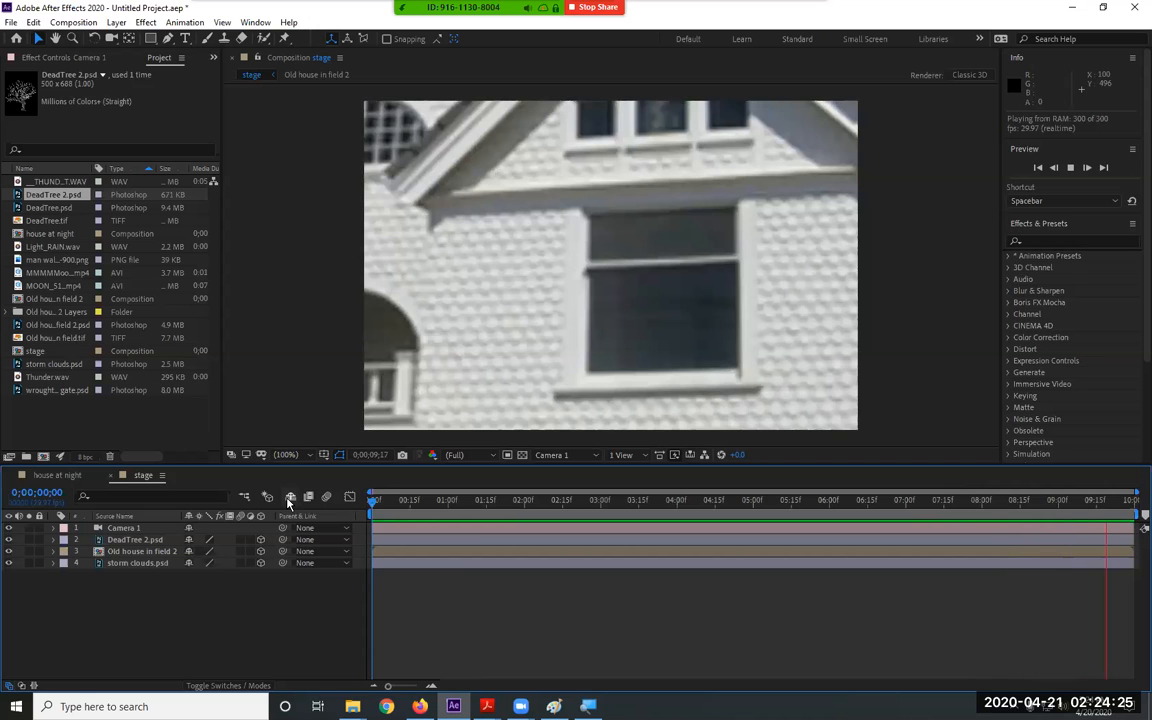
key(space)
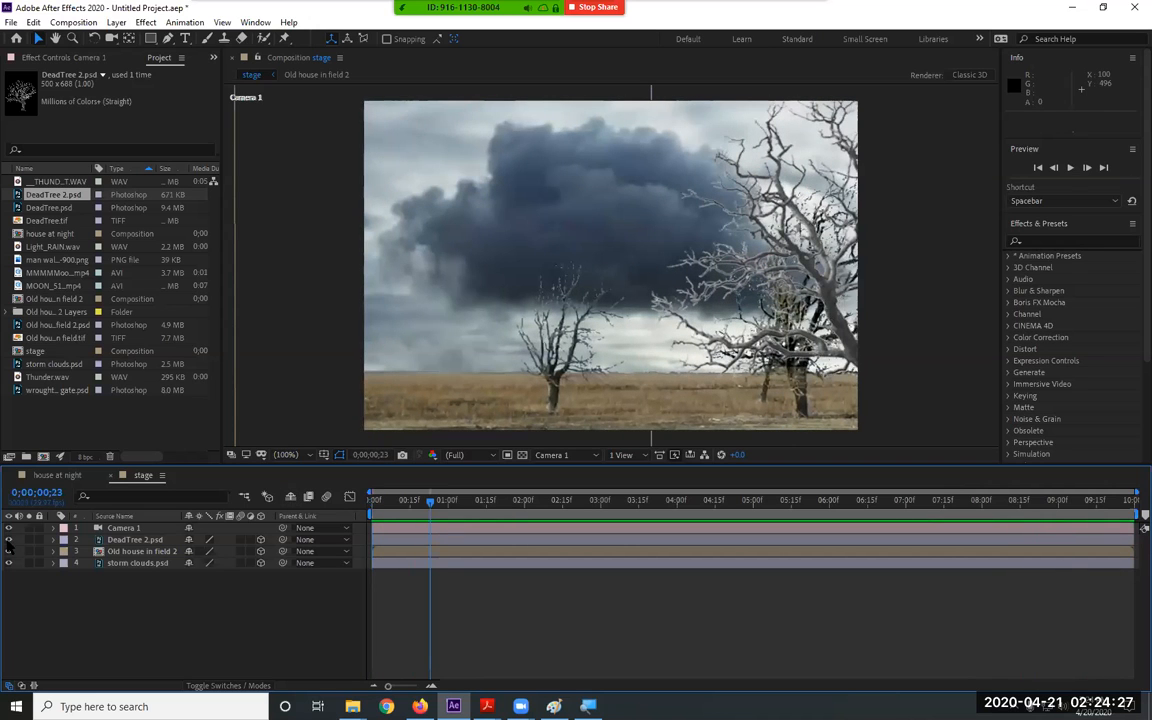
drag(430, 500, 367, 507)
drag(601, 507, 293, 537)
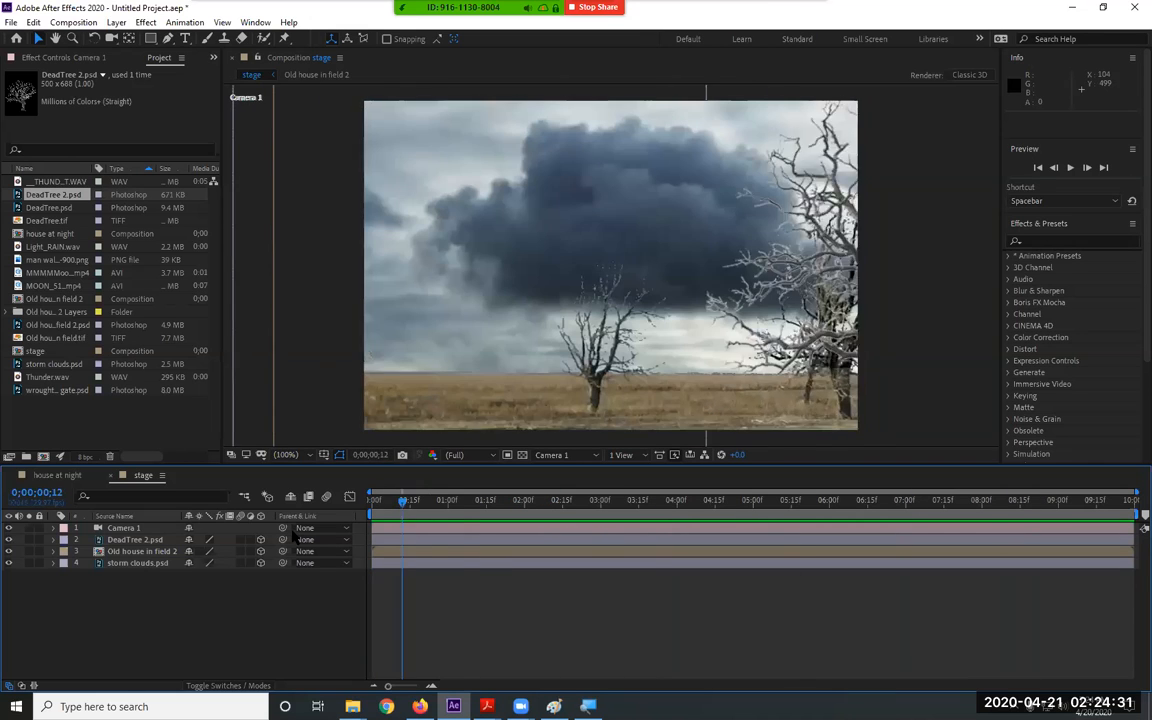
Try to slide the storm clouds layer left along its X axis
click(135, 564)
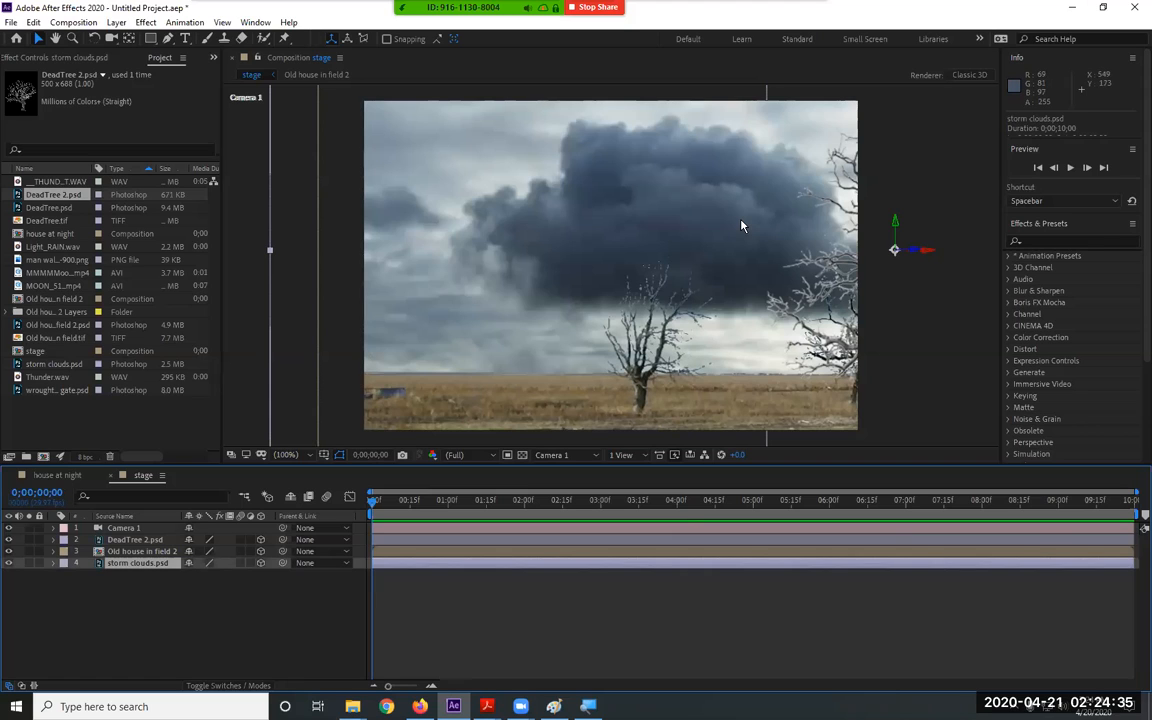
drag(929, 254, 855, 257)
key(ctrl+z)
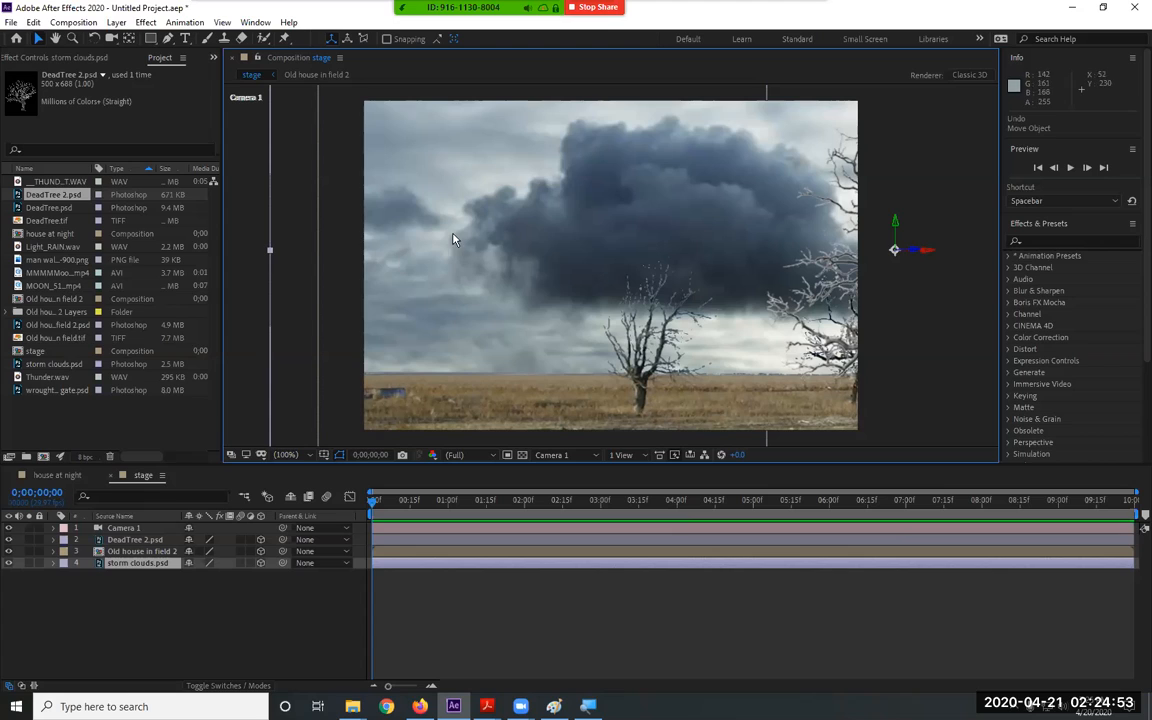
Apply the CC Power Pin distortion effect to the storm clouds layer
click(146, 24)
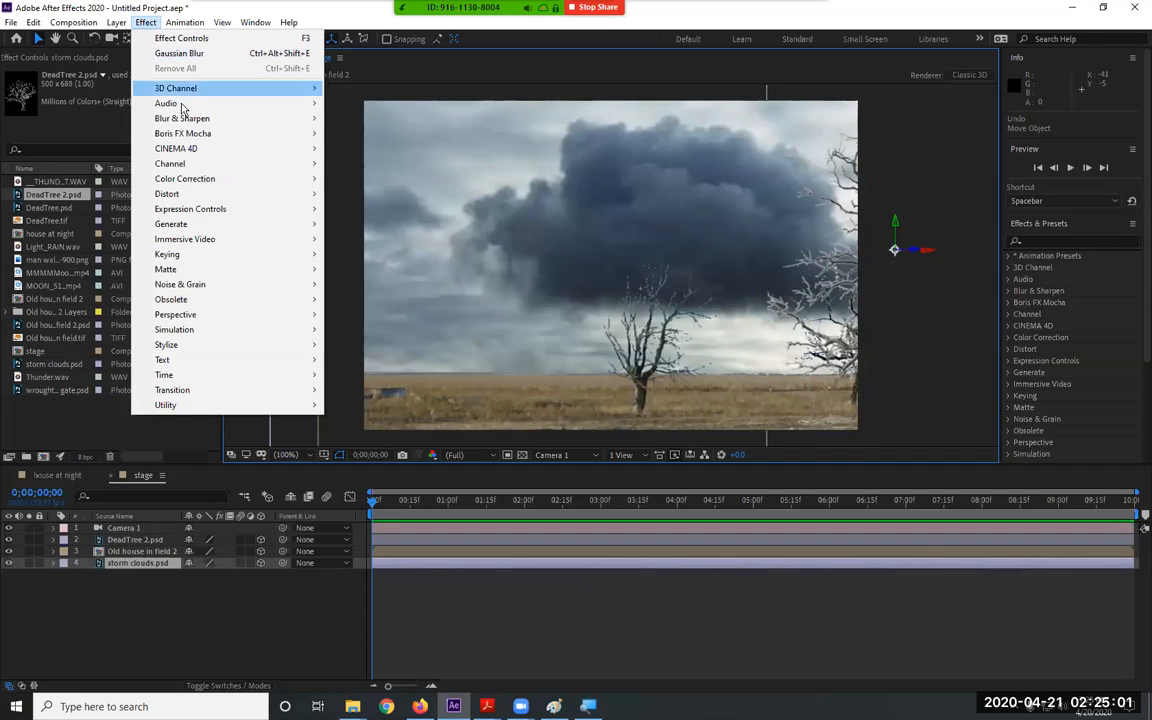
mouse_move(198, 194)
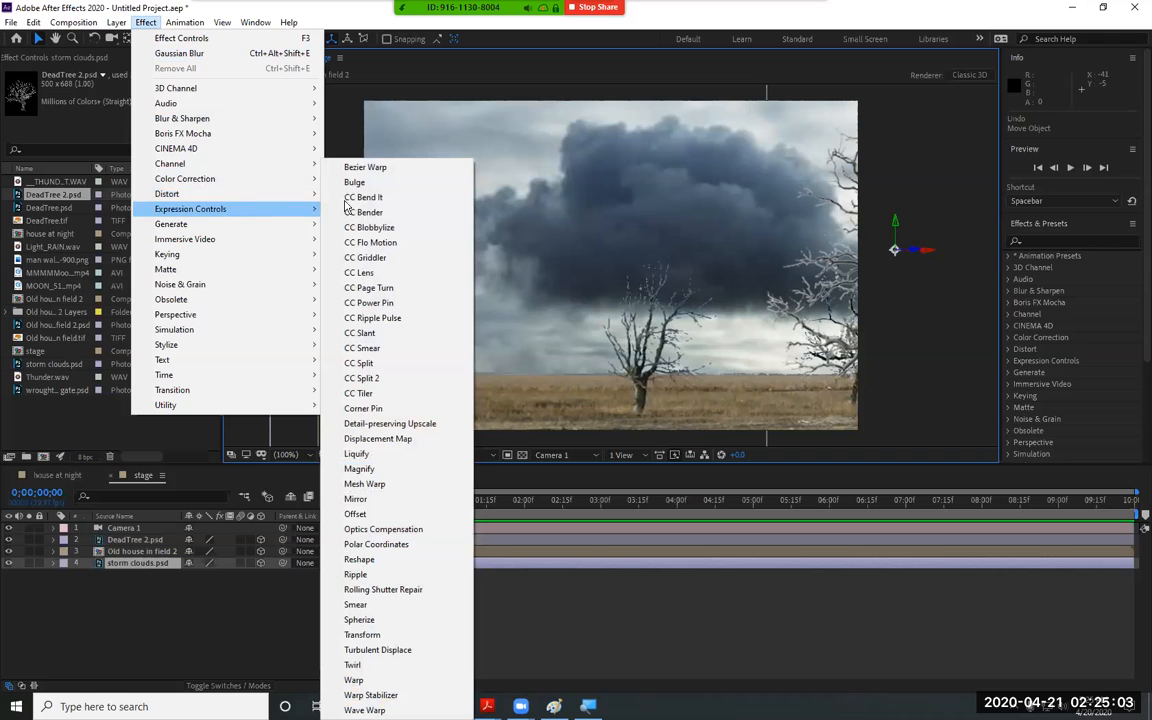
click(419, 307)
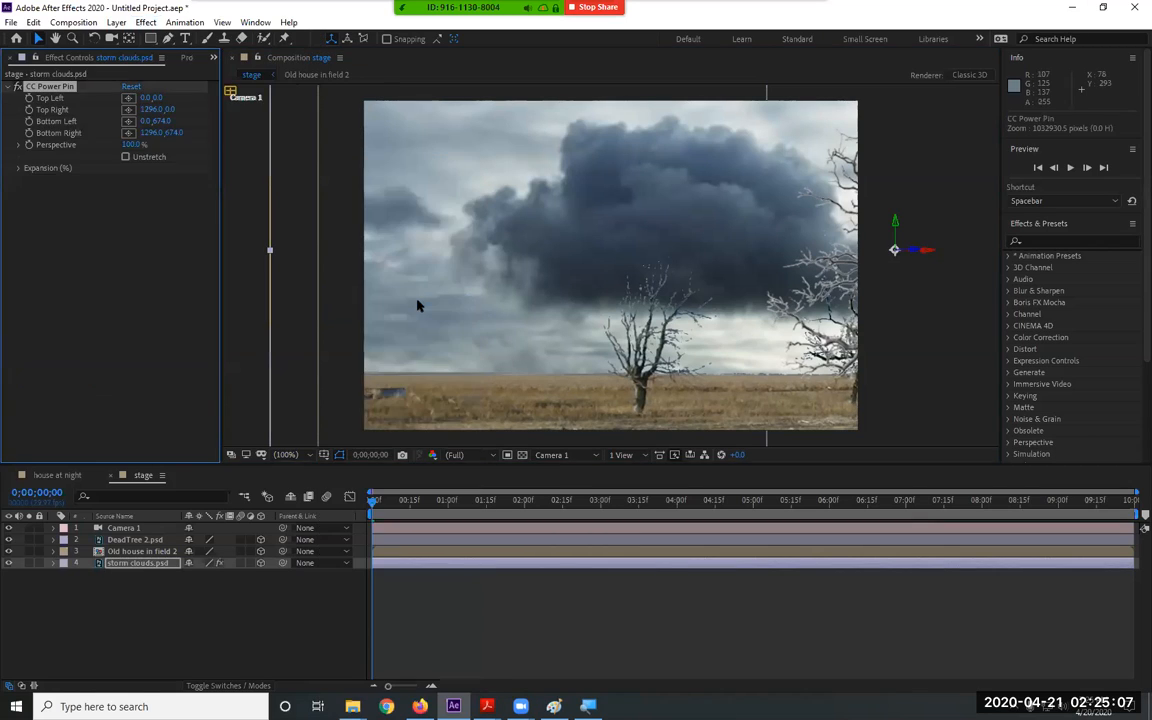
Move the storm clouds' CC Power Pin Top Left corner outward to about -551, -193
scroll(770, 205, down, 2)
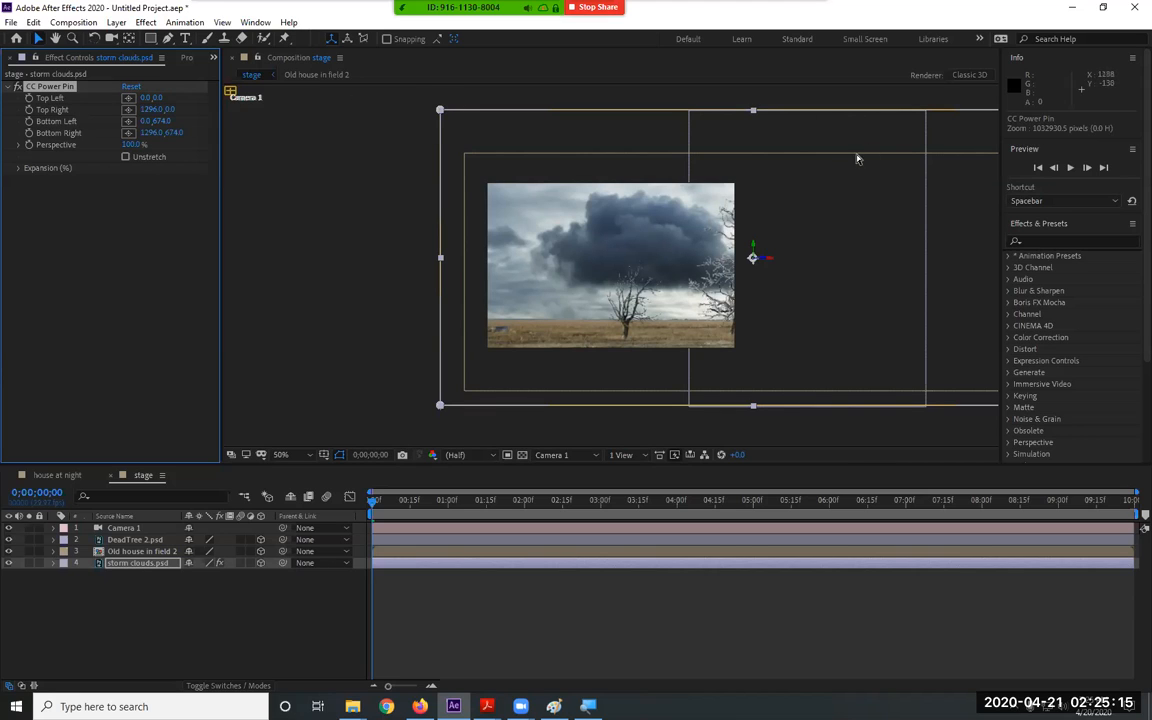
scroll(728, 218, down, 2)
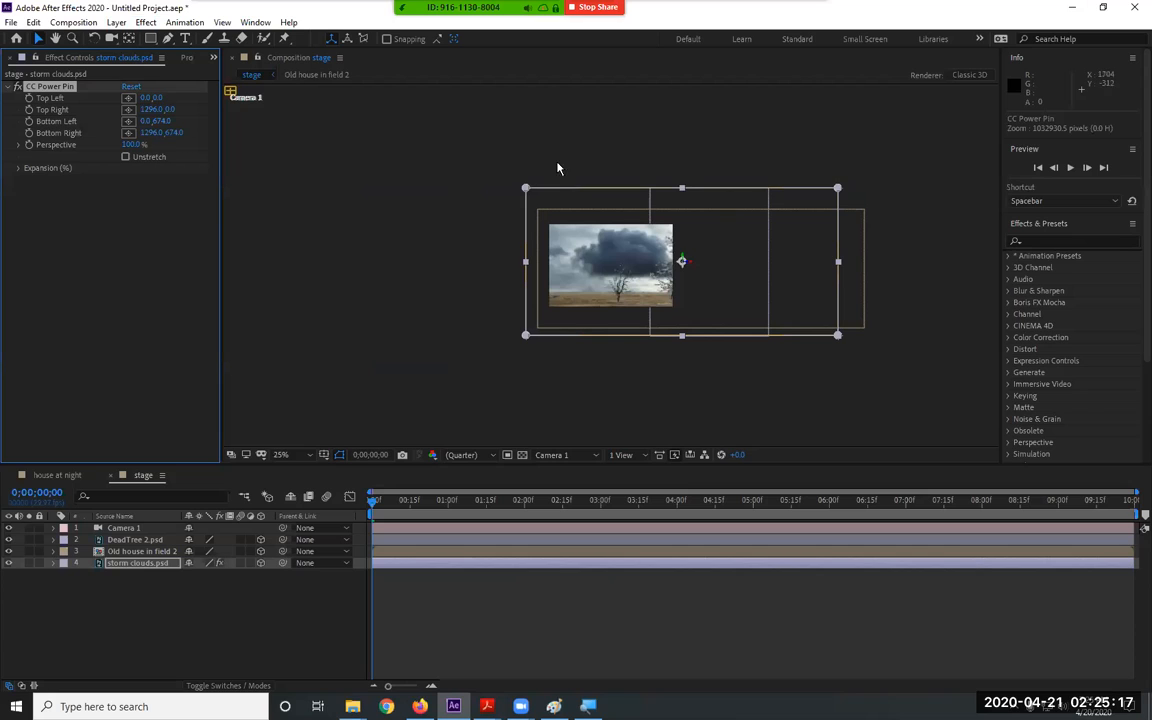
click(130, 105)
click(128, 97)
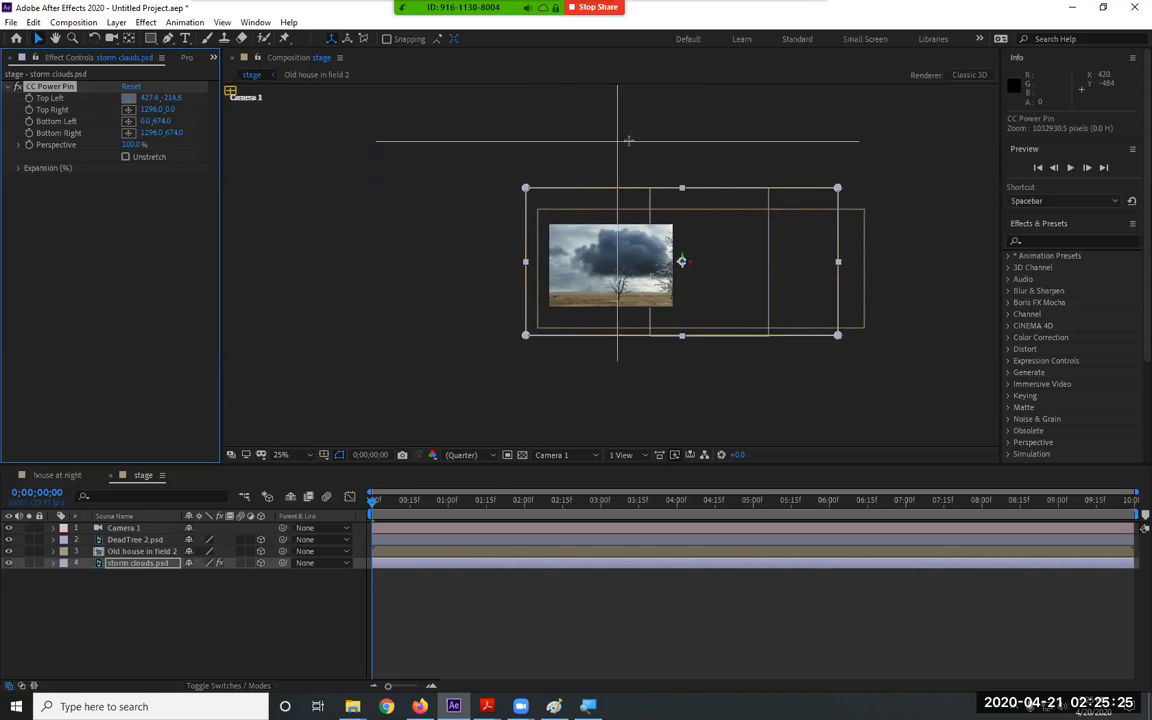
click(387, 218)
drag(416, 176, 393, 148)
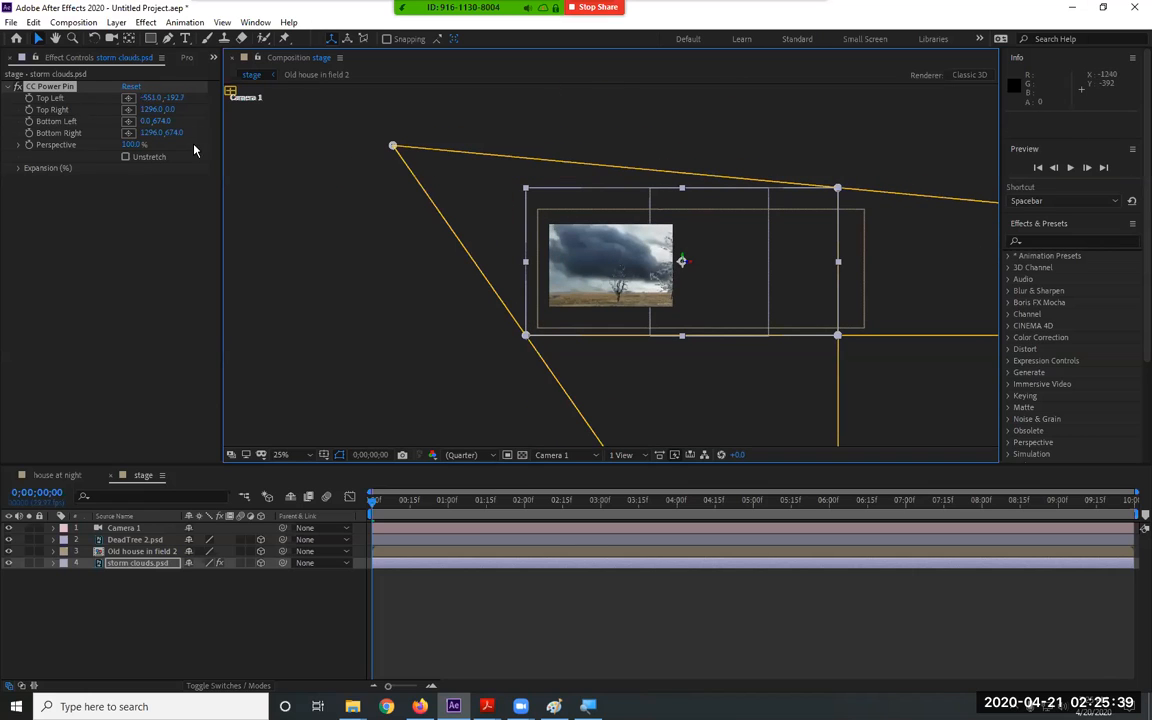
Place the Power Pin's Top Right corner at about 1494, -202, Top Left at about -261, -77 and Bottom Left at about 13, 674
click(129, 110)
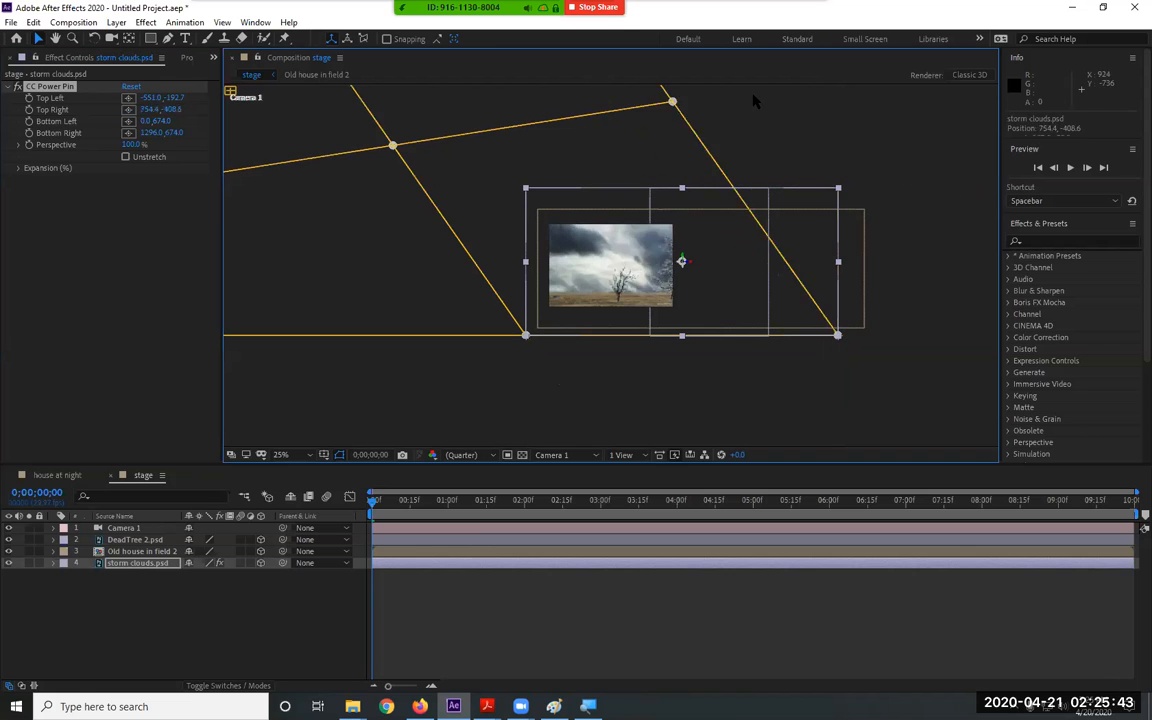
click(950, 125)
drag(982, 155, 886, 147)
drag(392, 146, 424, 141)
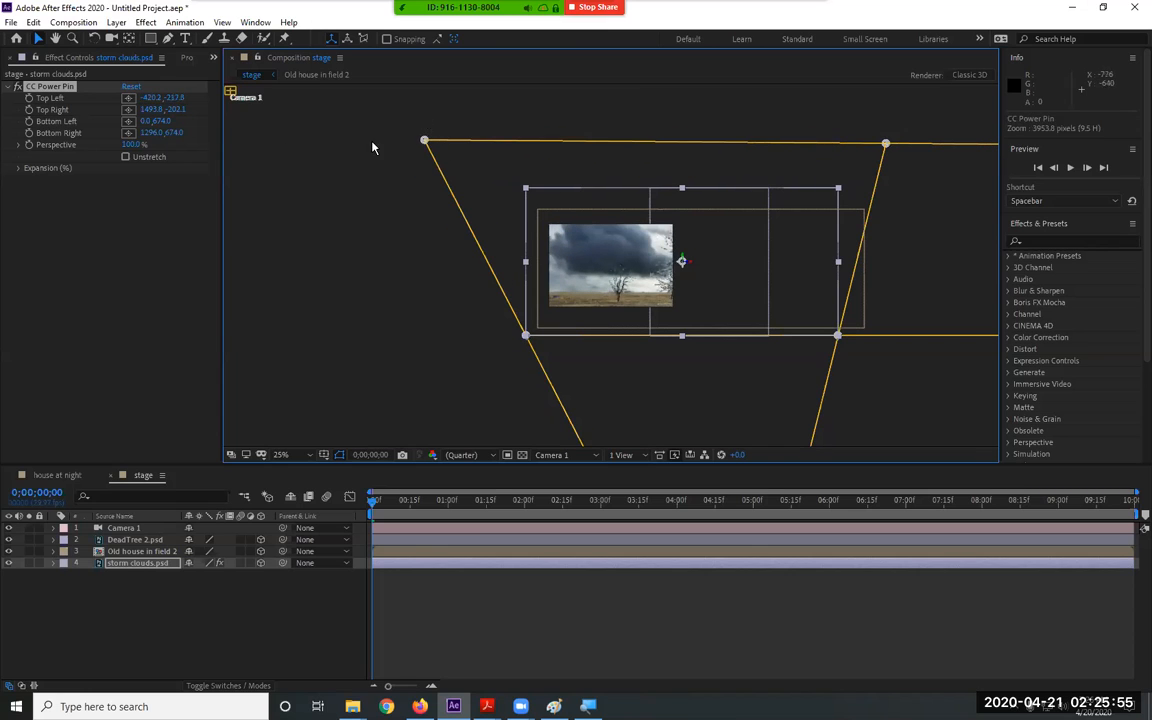
drag(425, 144, 467, 173)
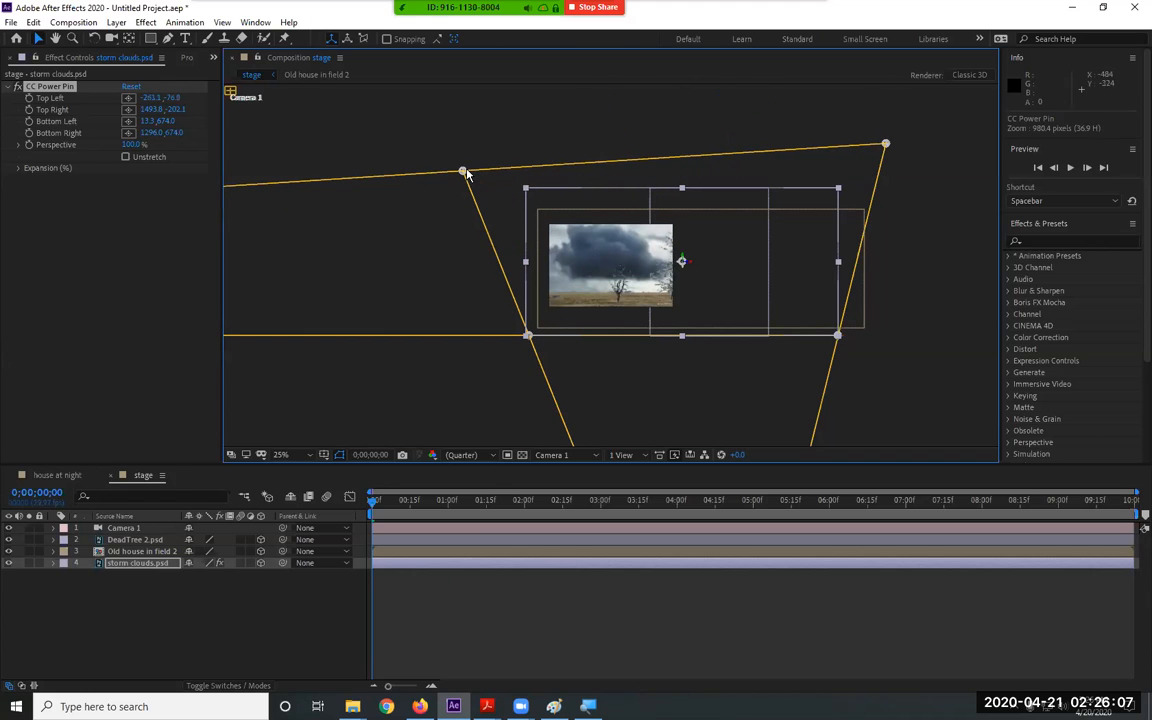
Start keyframing the Power Pin's Top Left and Top Right corners at 0;00;00;00
click(29, 98)
click(29, 110)
click(30, 121)
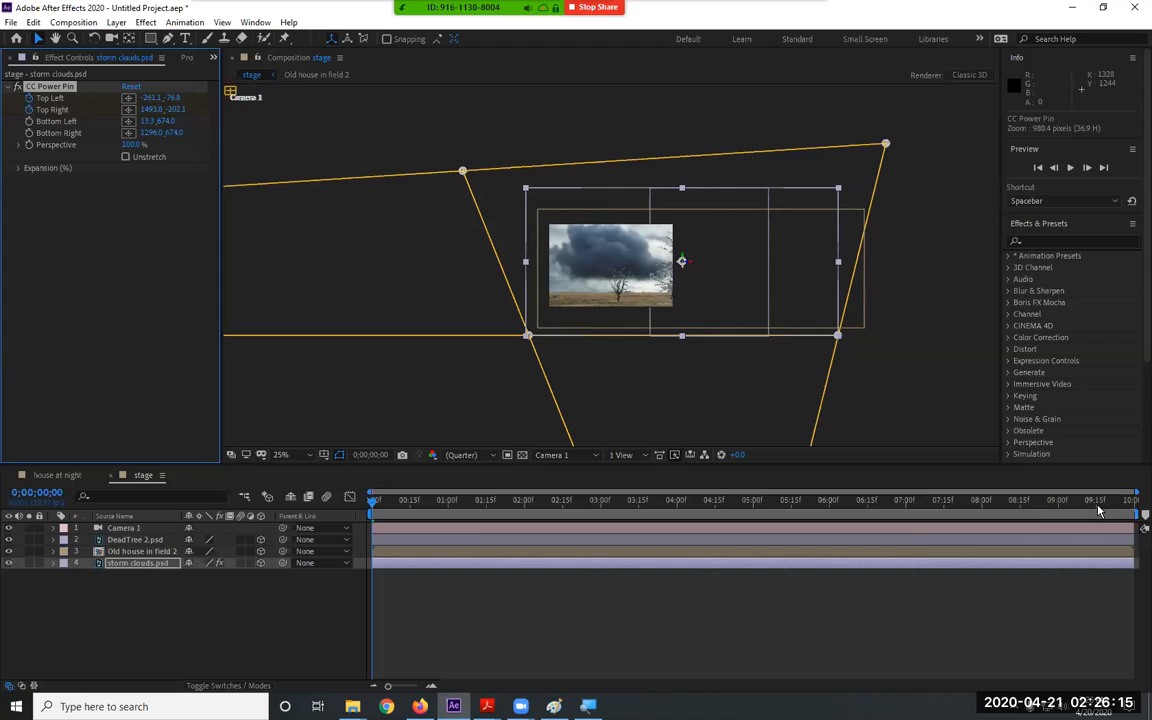
Examine where the Power Pin corners sit at the last frame, 0;00;09;29
click(1130, 500)
scroll(733, 207, down, 5)
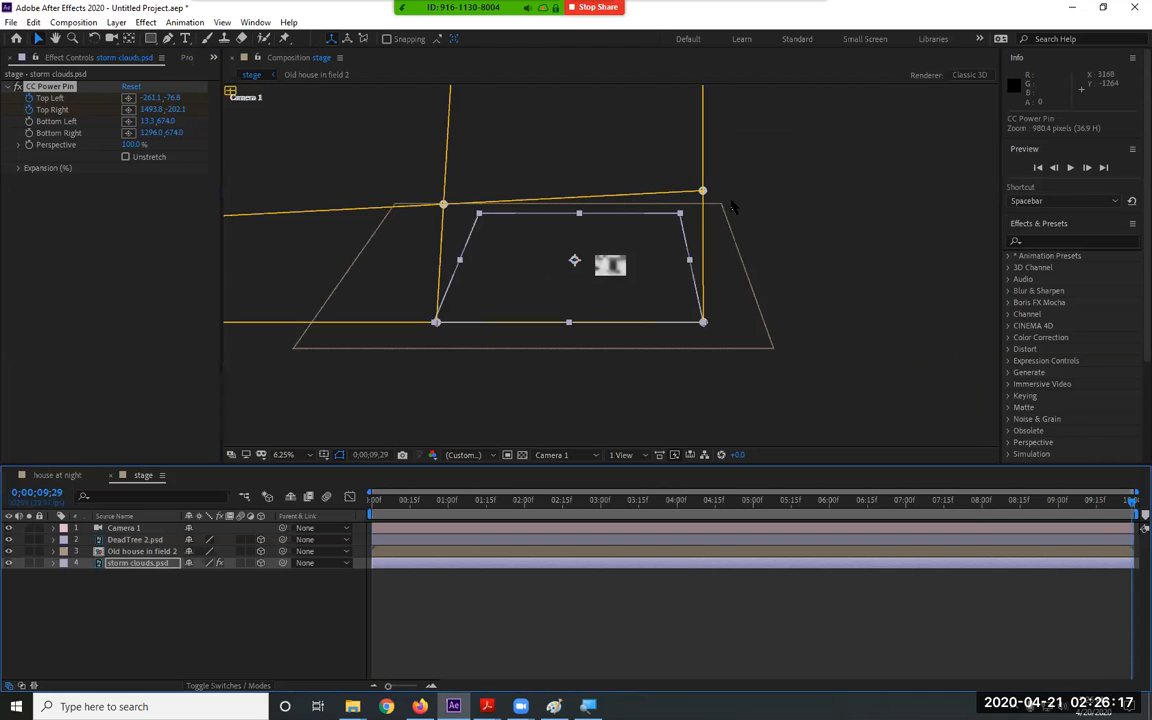
scroll(733, 207, down, 2)
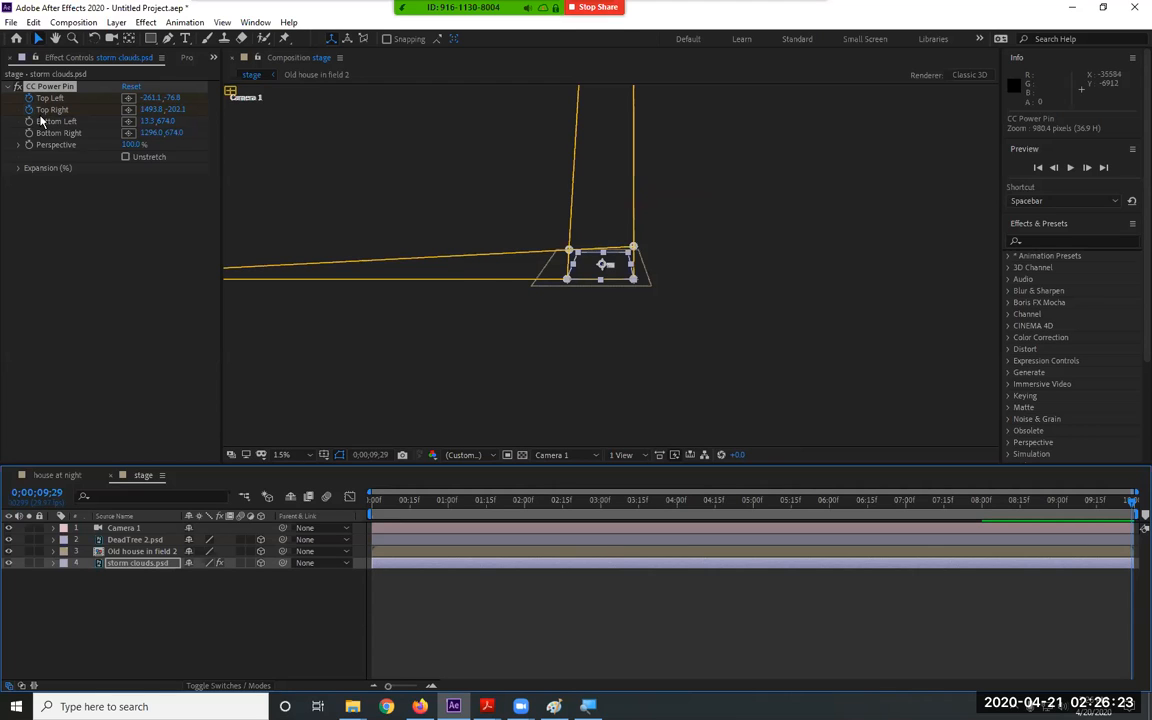
At 0;00;00;00, reveal the storm clouds layer's keyframed Power Pin properties and remove the keyframing from Bottom Left
key(Home)
scroll(687, 300, up, 3)
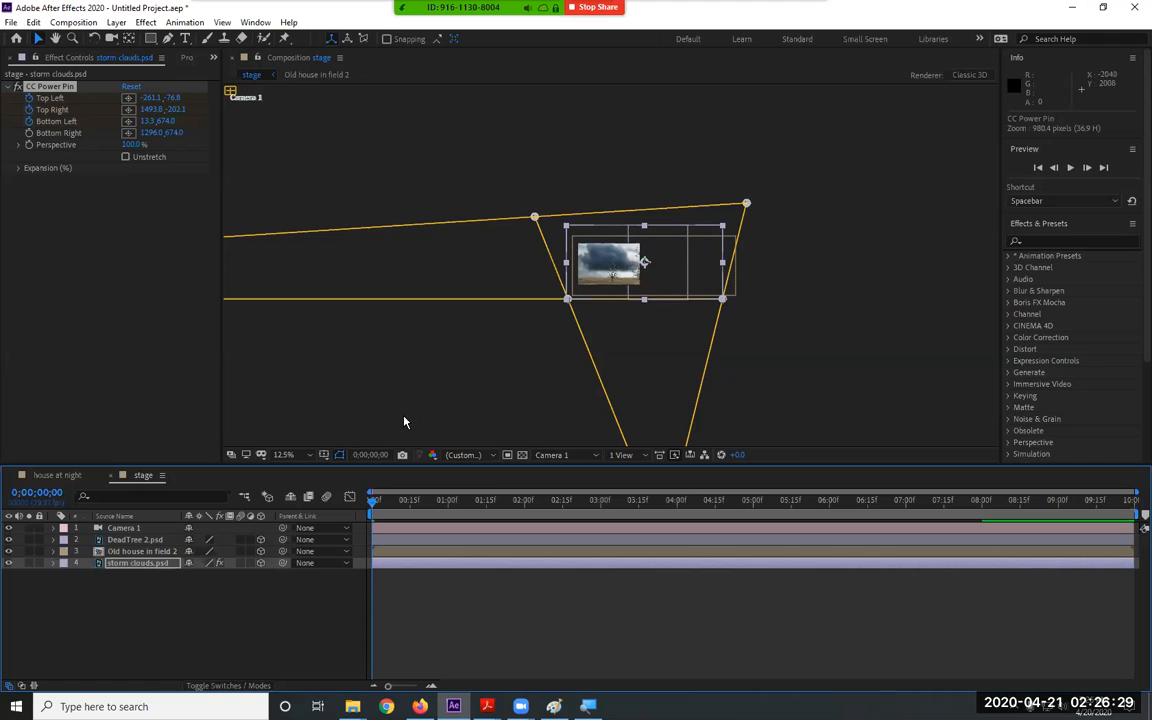
key(u)
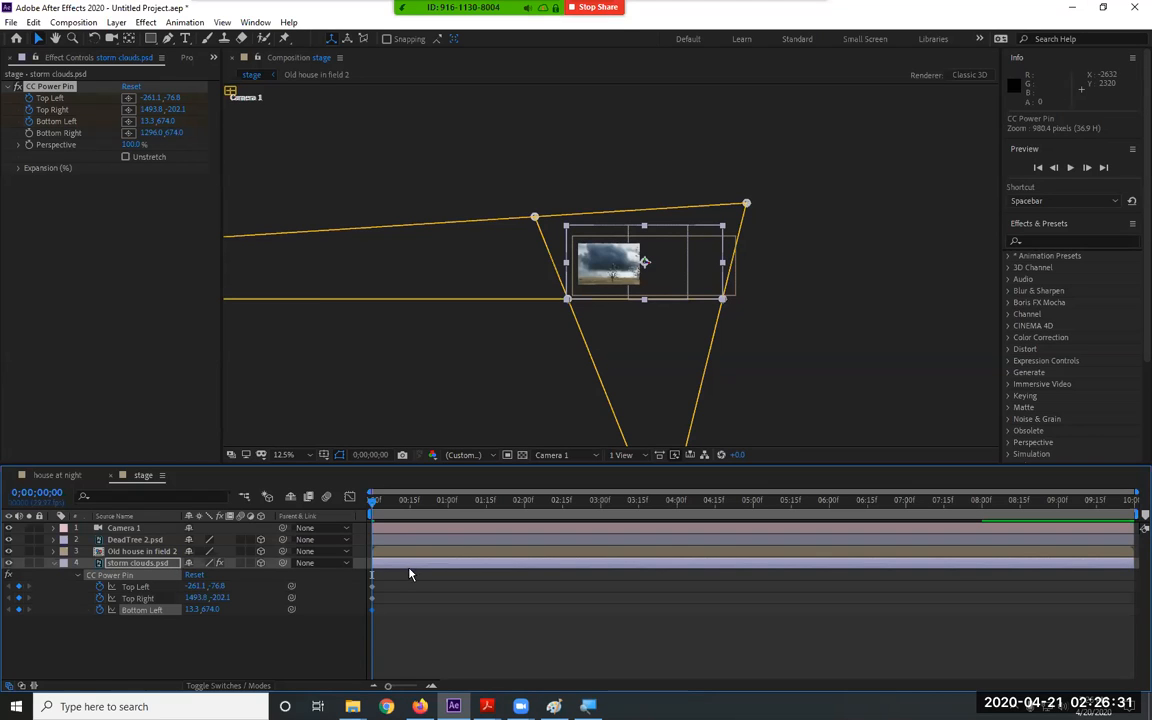
click(22, 610)
At 0;00;04;29, keyframe the Power Pin's Top Left corner at about 661, -118
drag(497, 502, 752, 524)
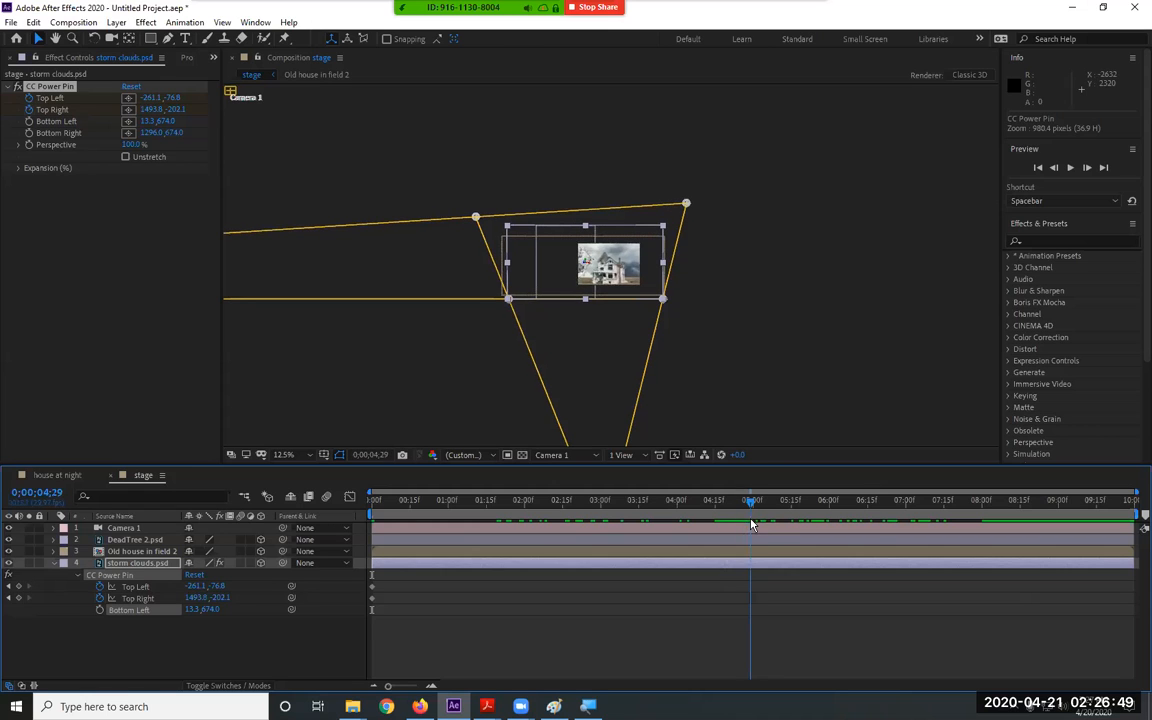
key(period)
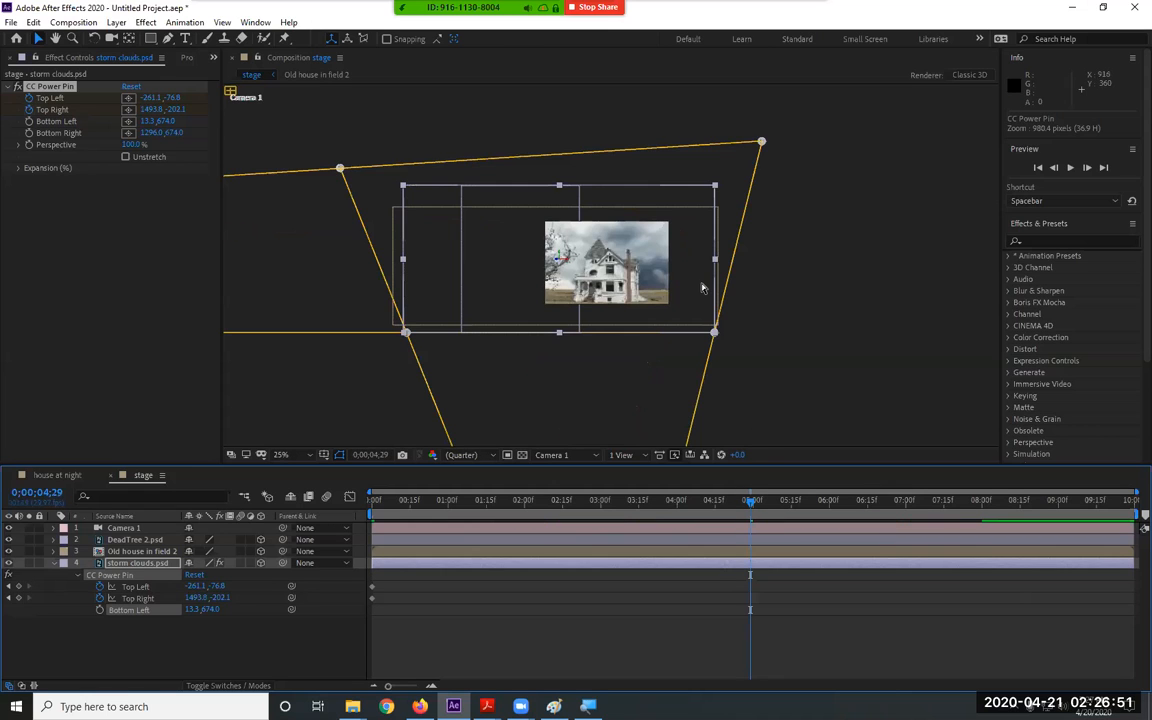
scroll(703, 288, up, 3)
scroll(631, 255, down, 3)
drag(340, 170, 561, 162)
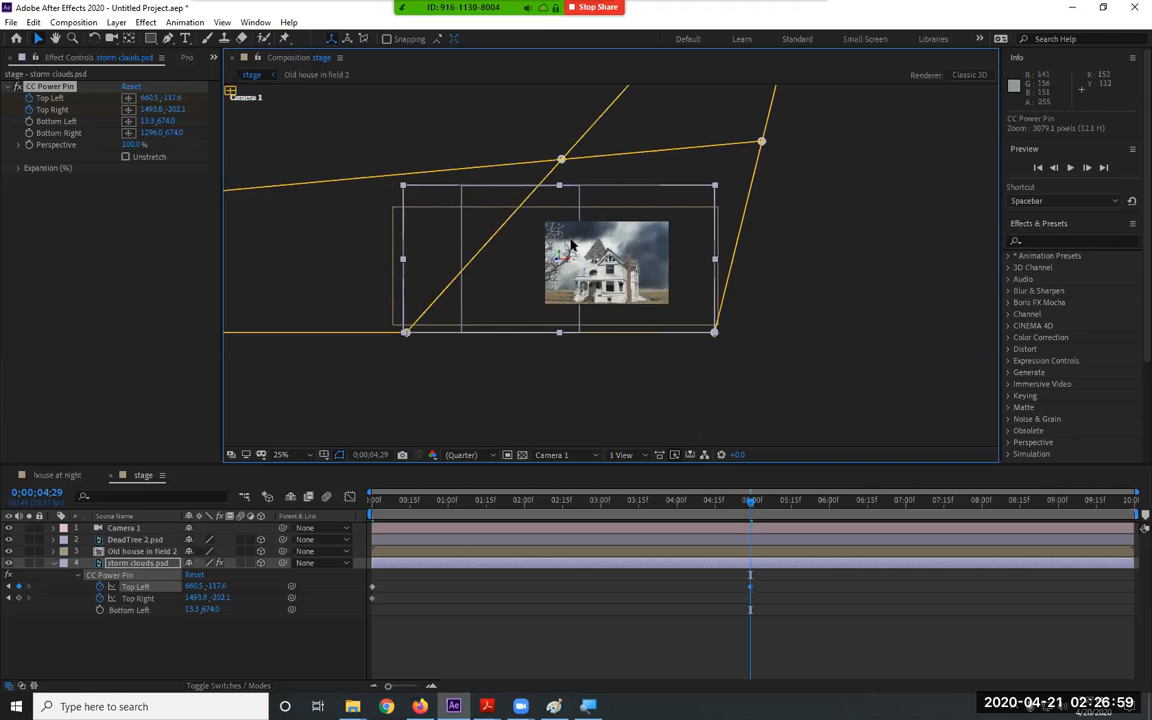
Fit the composition view to the viewer and play the warping clouds from the start
key(Home)
click(282, 454)
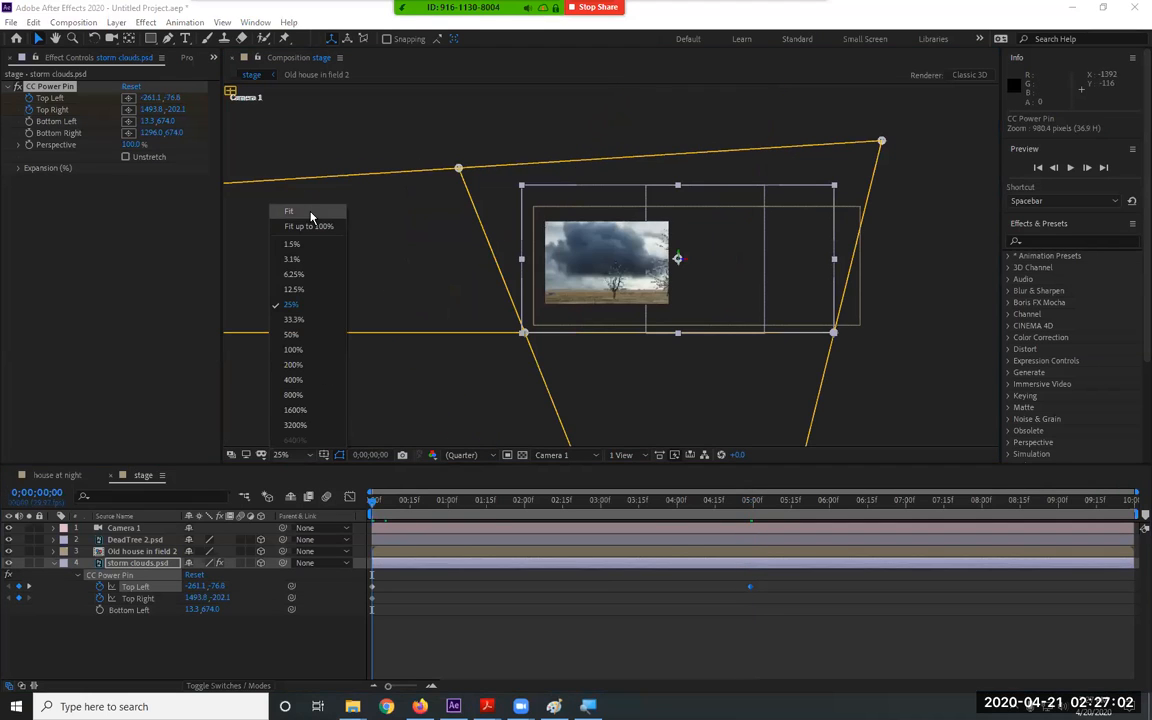
click(311, 213)
key(space)
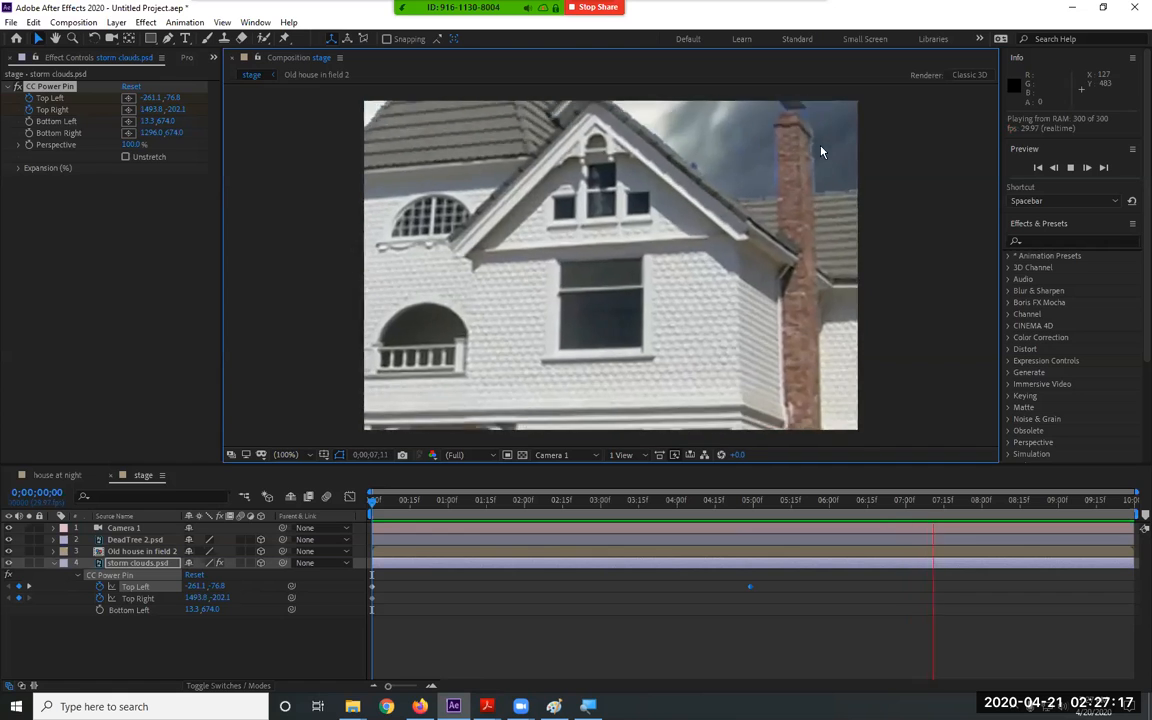
key(space)
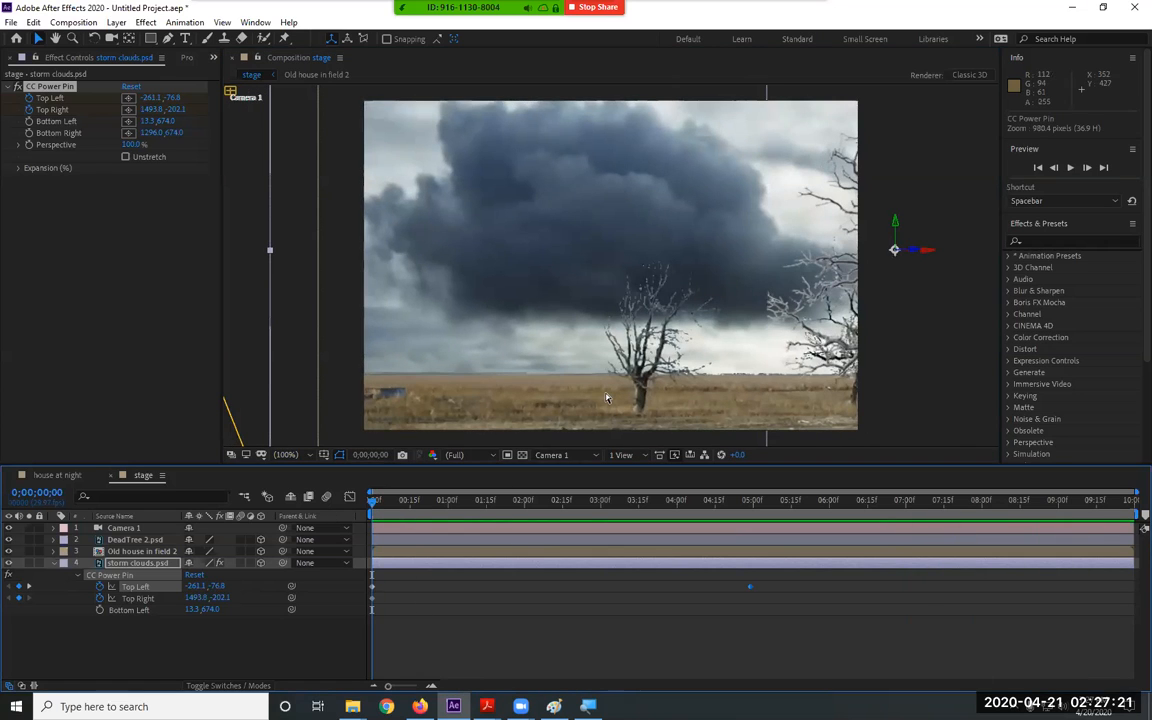
At 0;00;04;29, keyframe the Power Pin's Top Right corner at about 1277, -560
key(comma)
key(comma)
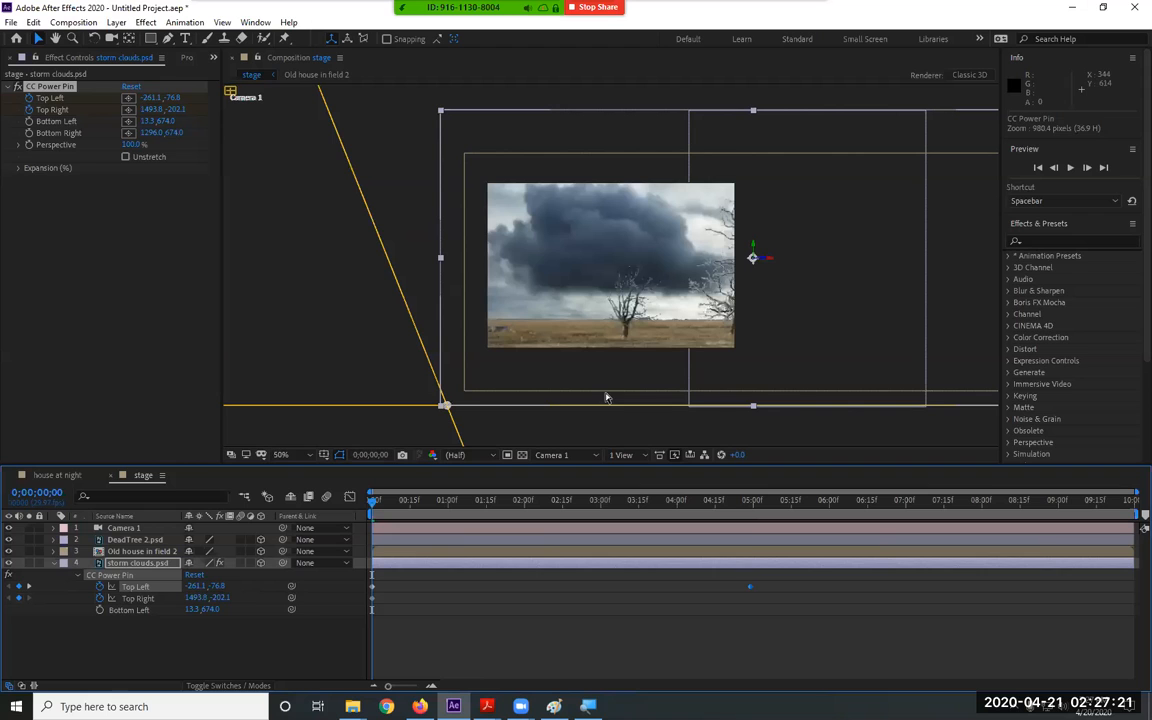
click(750, 510)
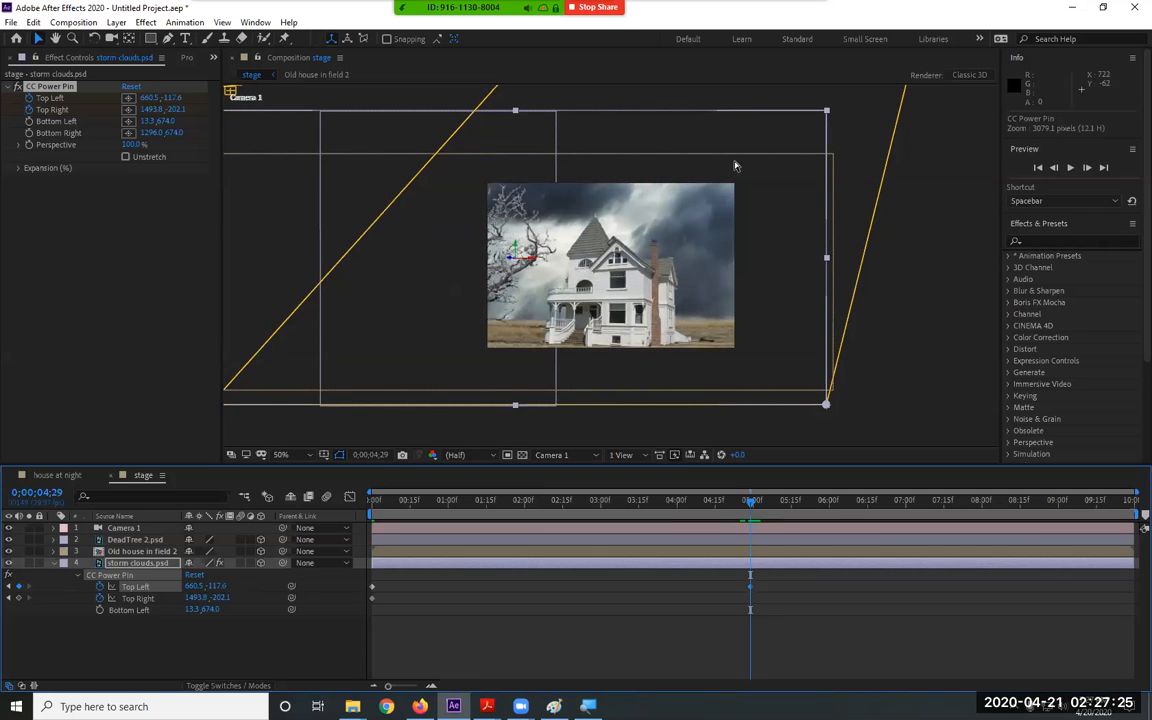
key(comma)
key(comma)
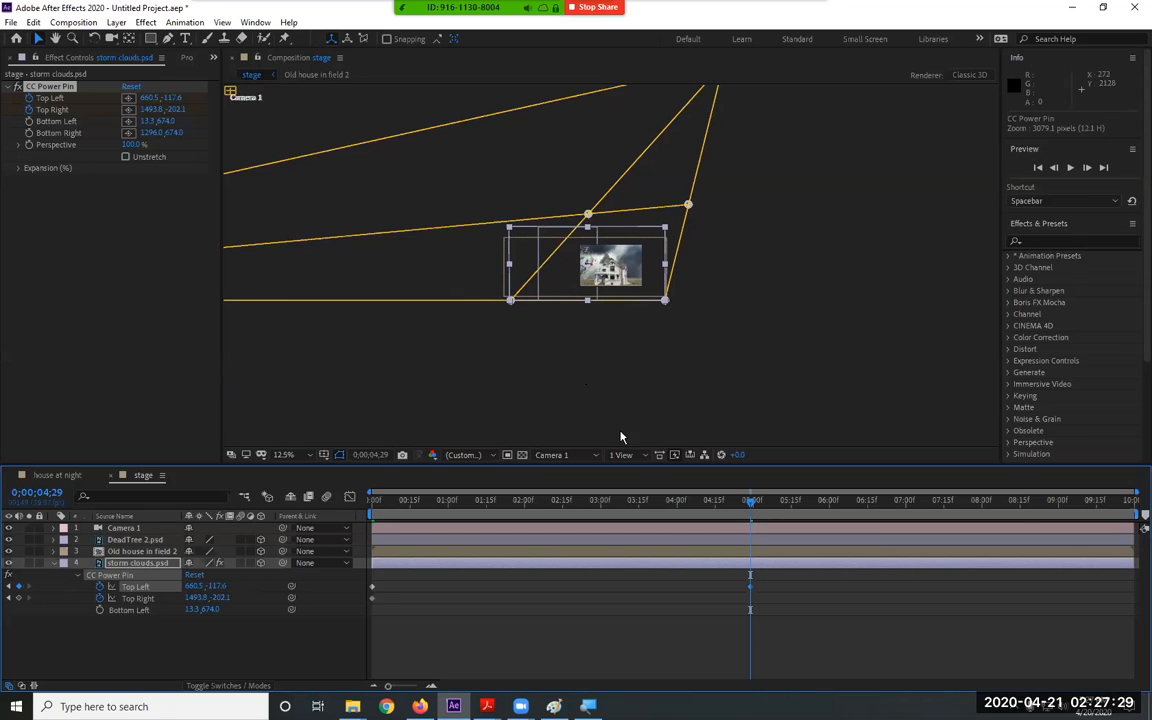
drag(656, 203, 640, 155)
drag(650, 142, 662, 170)
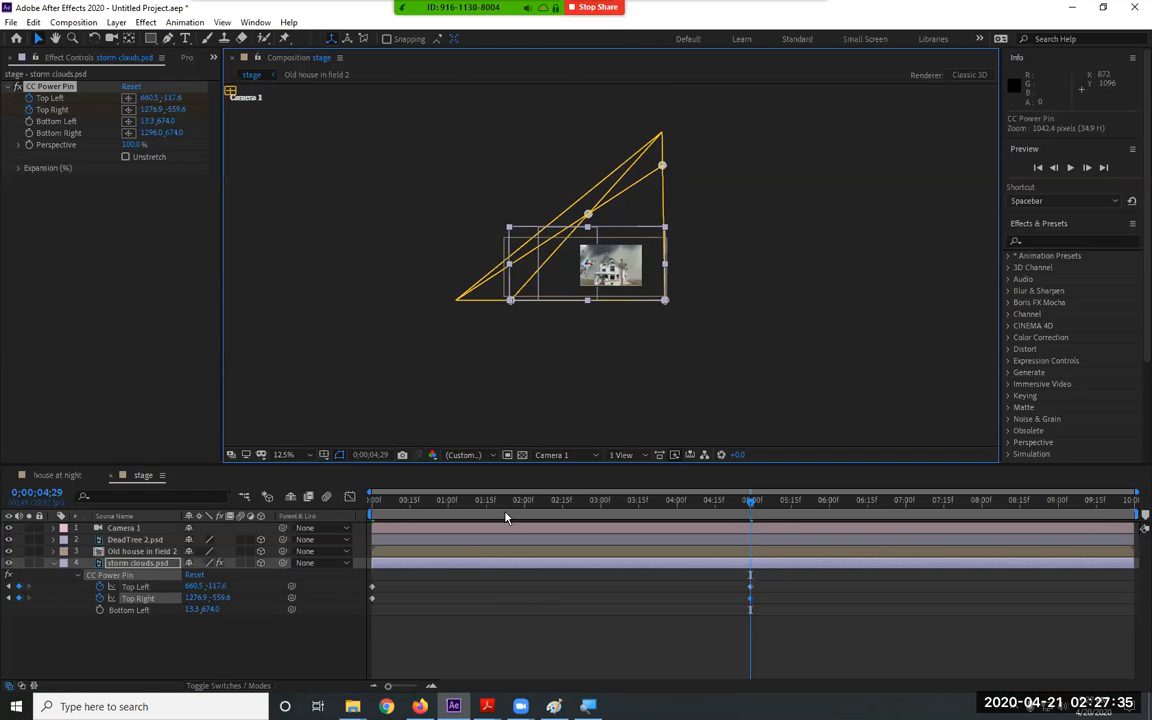
Fit the composition in the viewer and preview the stage animation with both warped top corners from the start
key(Home)
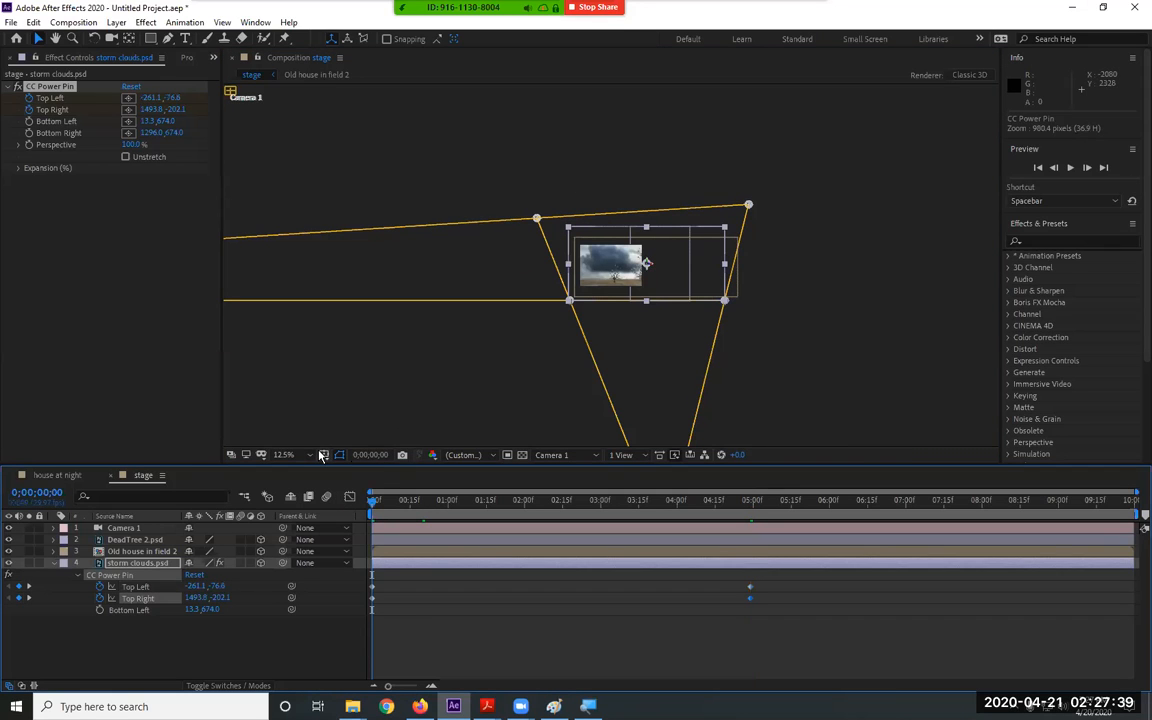
click(286, 455)
click(323, 227)
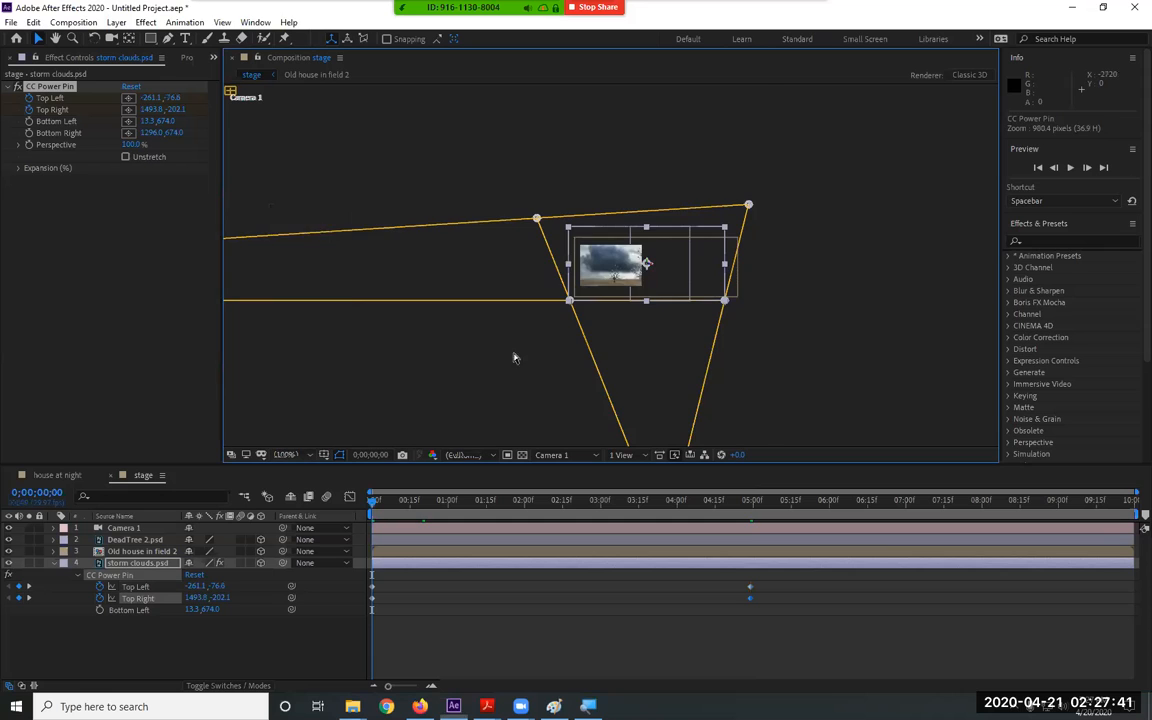
key(space)
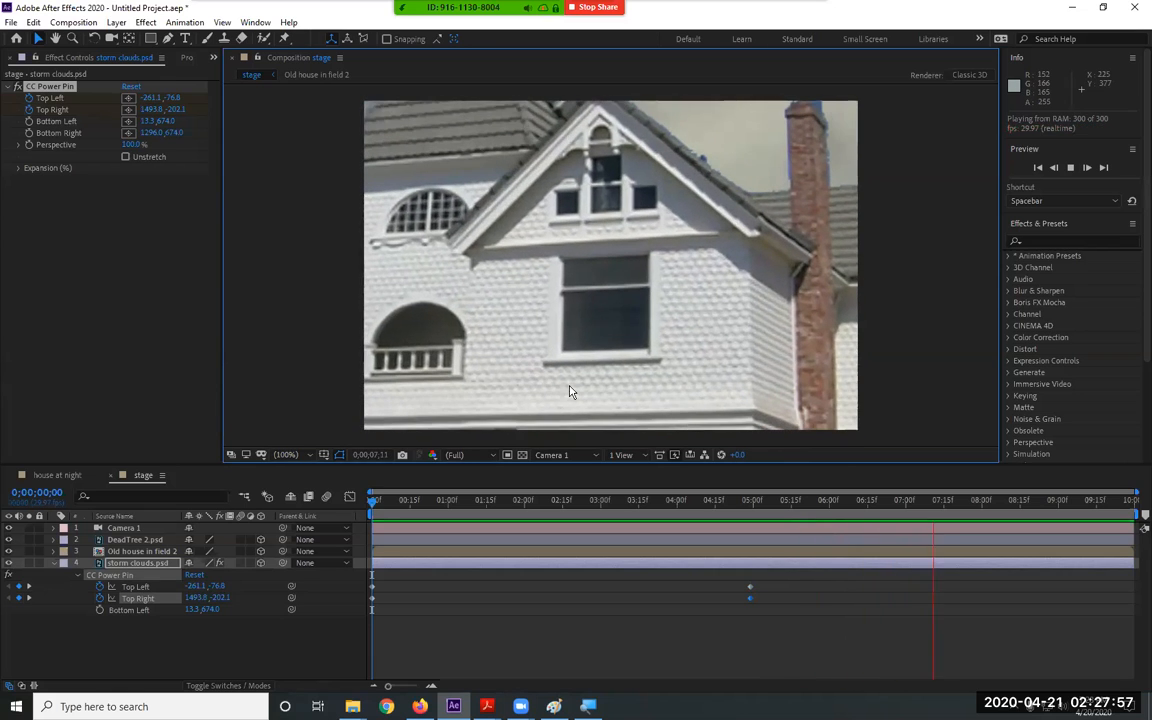
key(space)
Move the second Top Left and Top Right keyframes to the end of the timeline and preview the cloud motion from the start
click(713, 501)
drag(770, 574, 1130, 607)
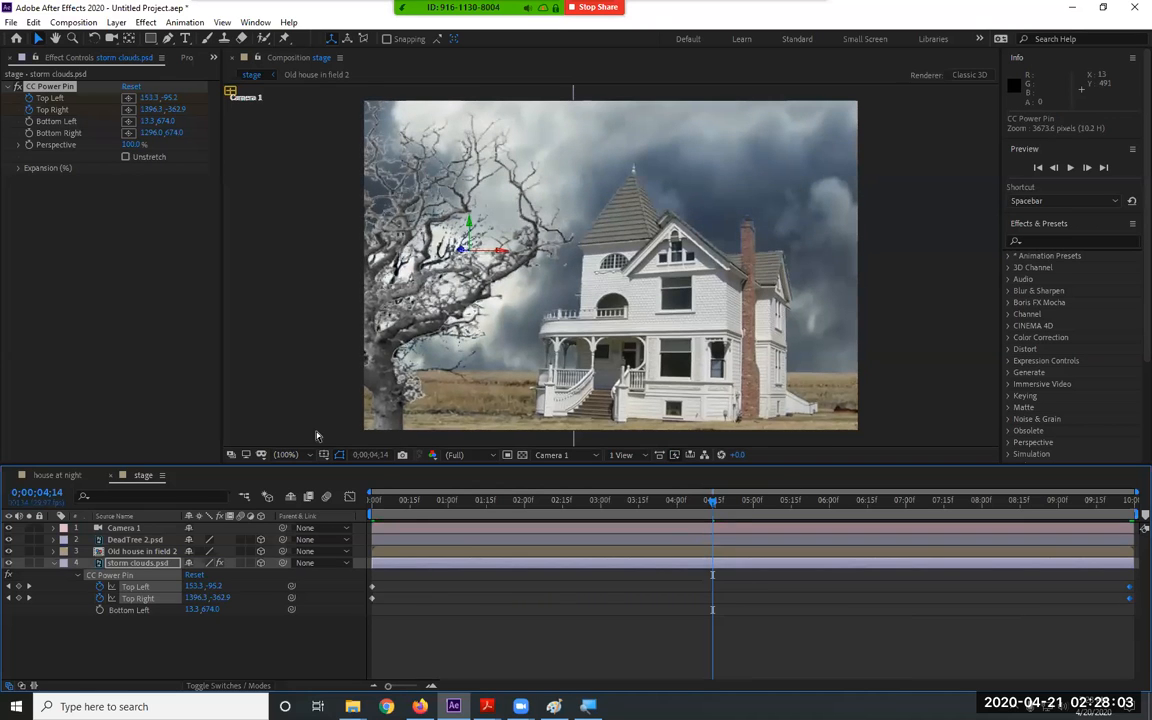
key(Home)
key(space)
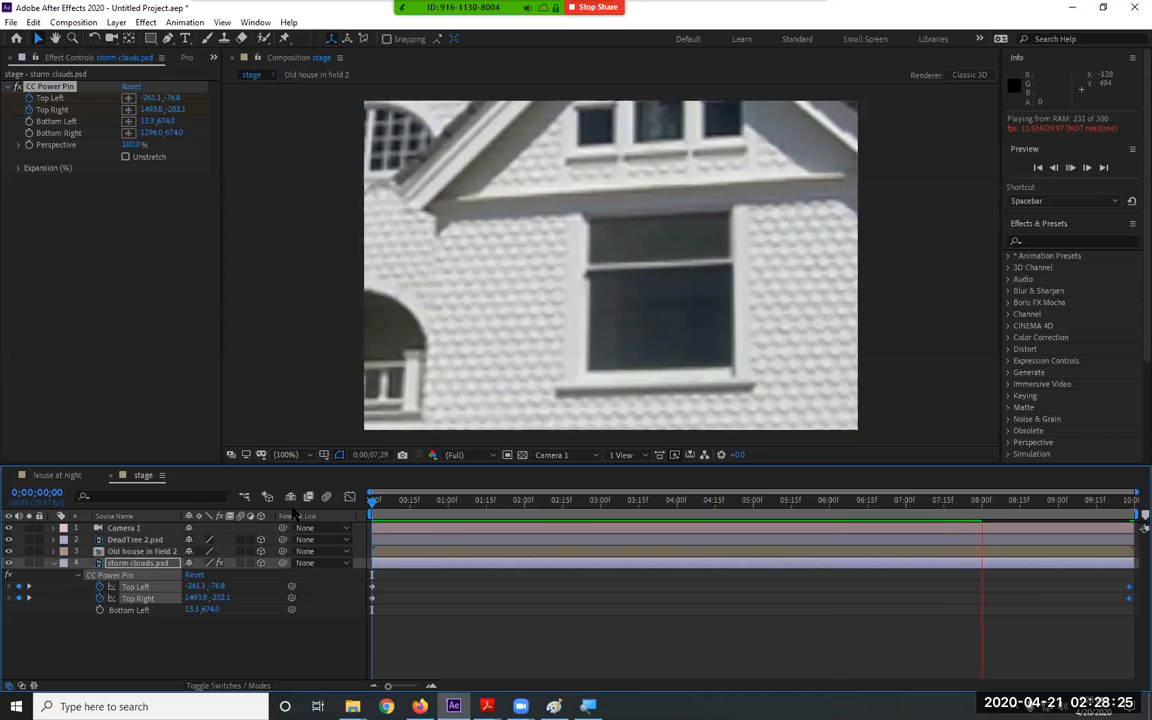
key(space)
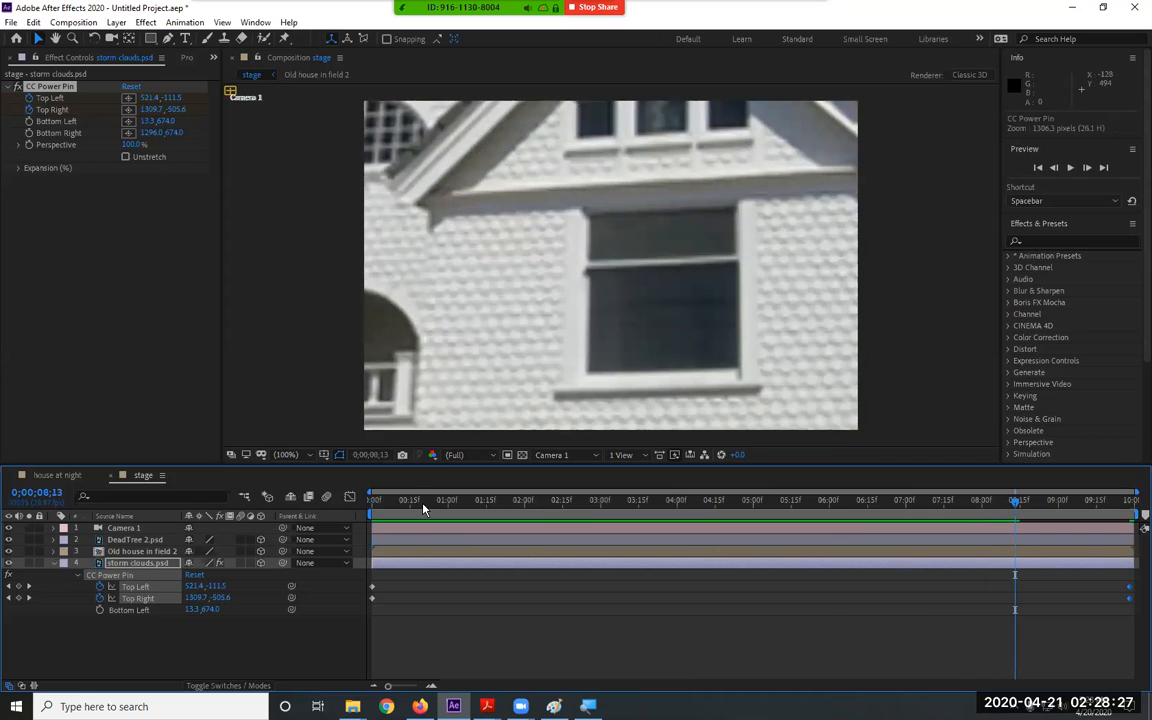
Delete the Top Left and Top Right keyframes and reset CC Power Pin on the storm clouds layer to its defaults
key(Home)
drag(1111, 585, 1138, 608)
key(Delete)
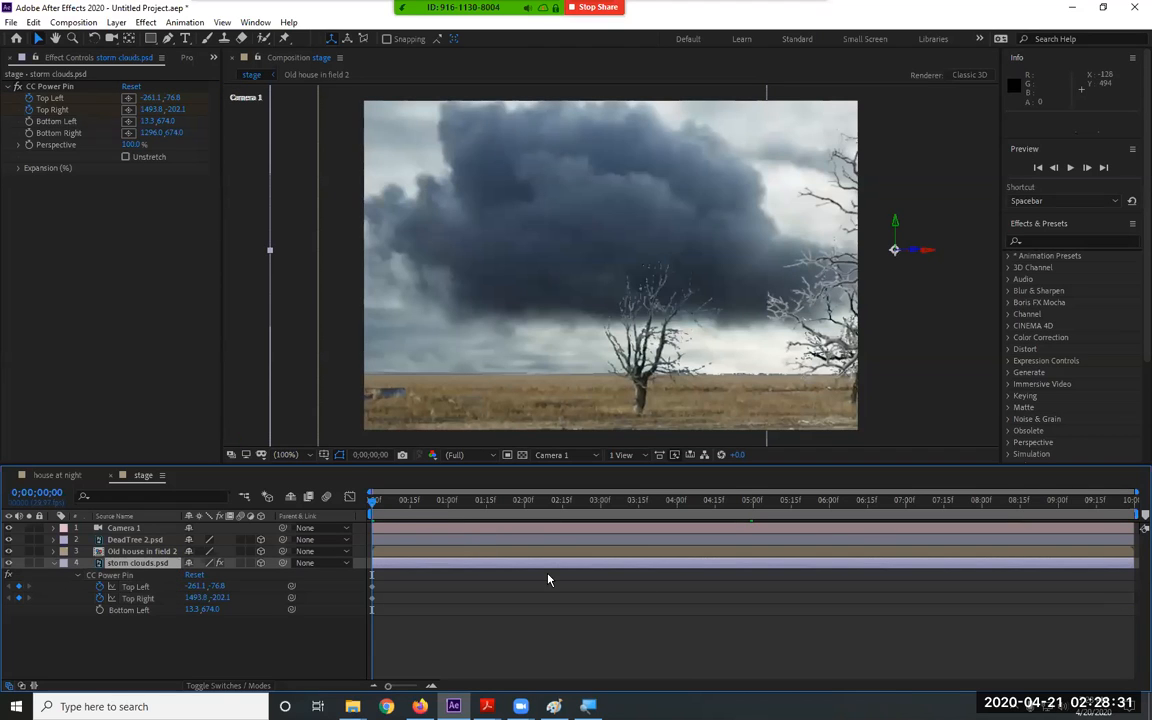
drag(386, 586, 371, 603)
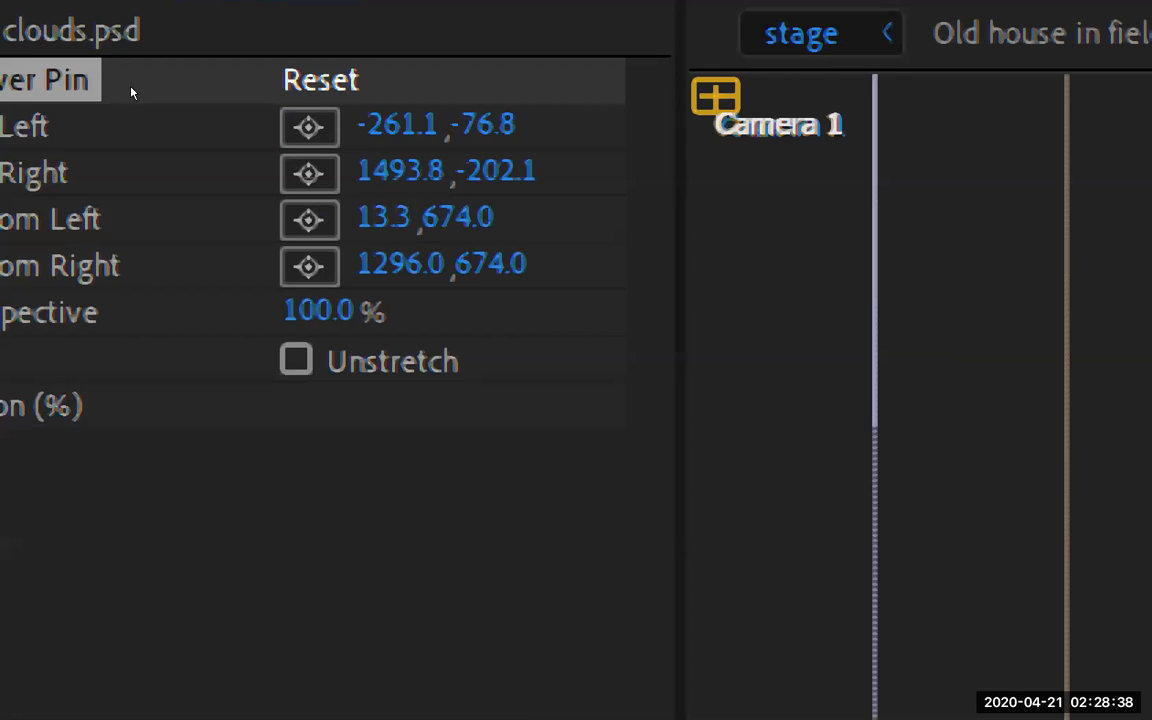
click(320, 80)
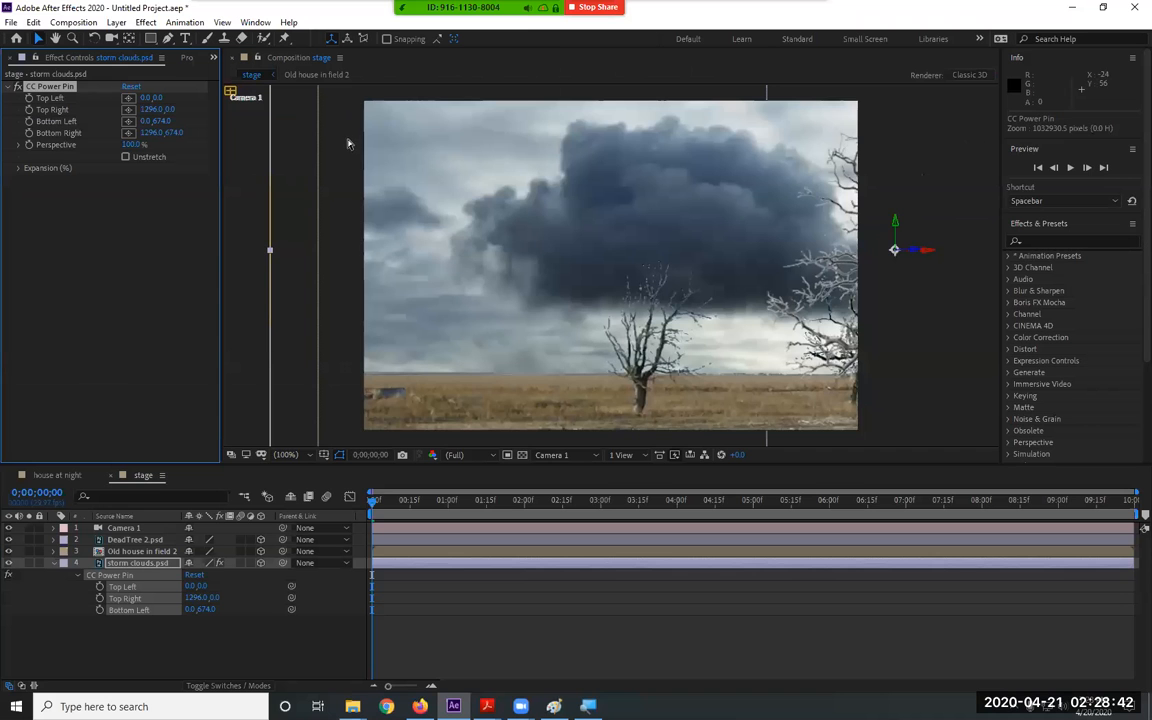
At 0;00;00;00, enable keyframing for the Power Pin's Top Left and Top Right and place Top Left at about -93, -127
scroll(349, 144, down, 2)
scroll(349, 144, up, 1)
scroll(349, 144, down, 1)
click(30, 99)
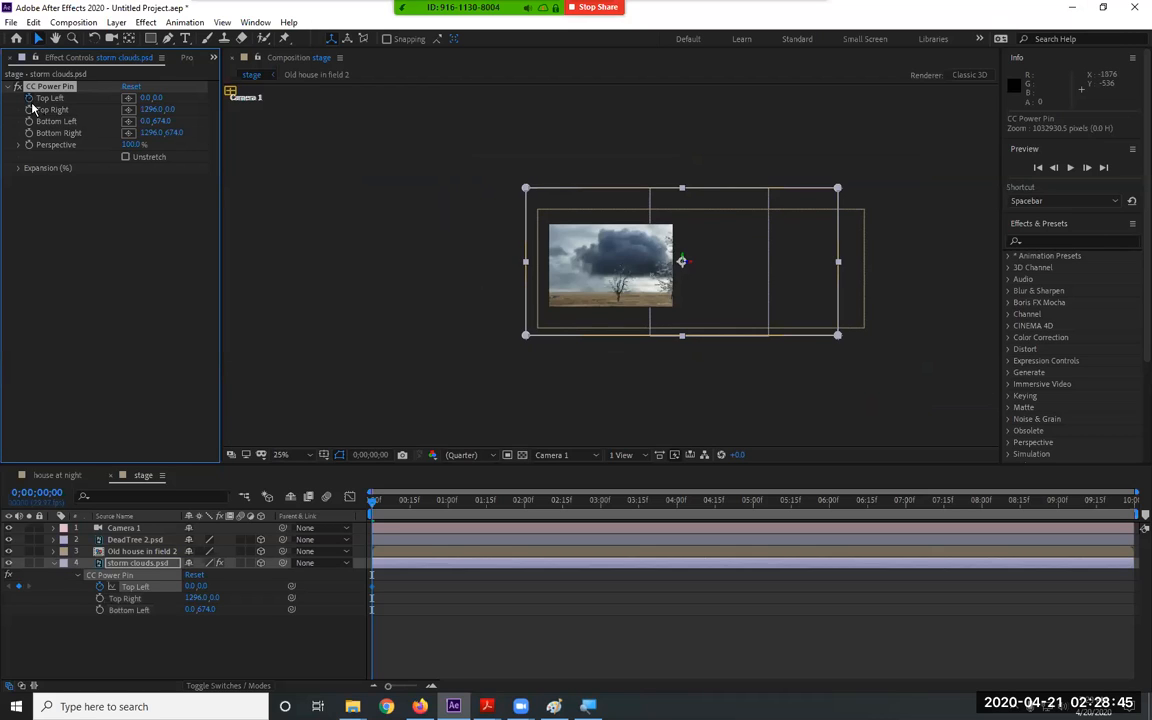
click(128, 98)
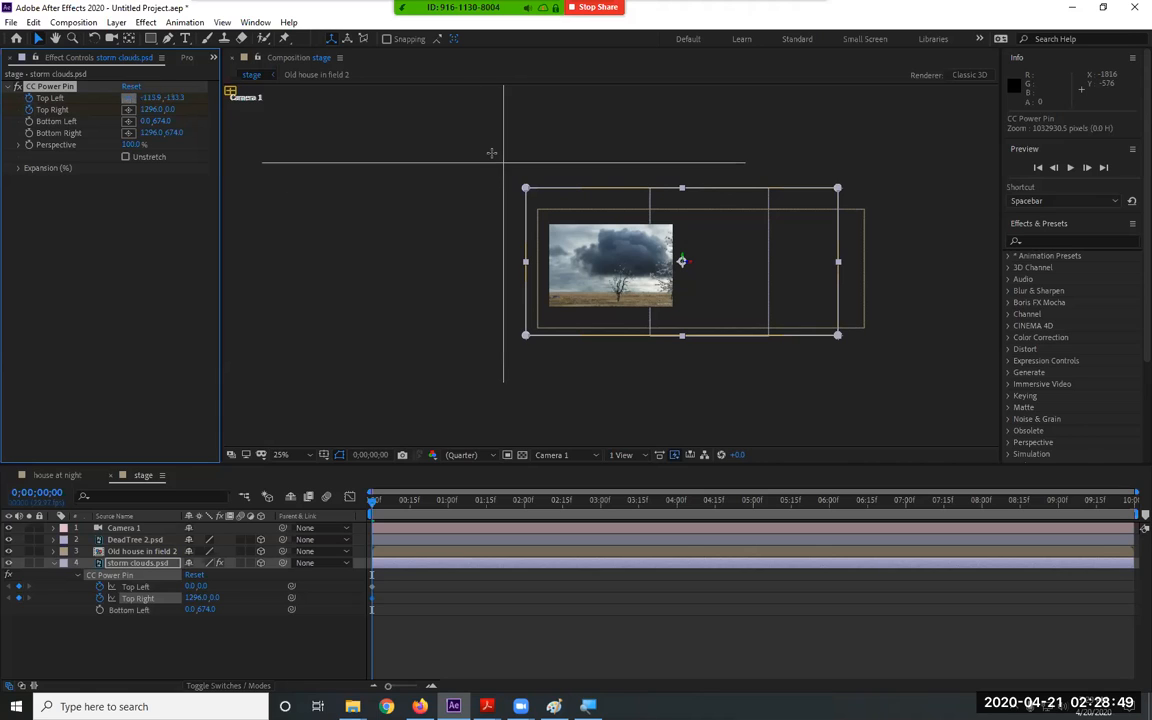
click(503, 161)
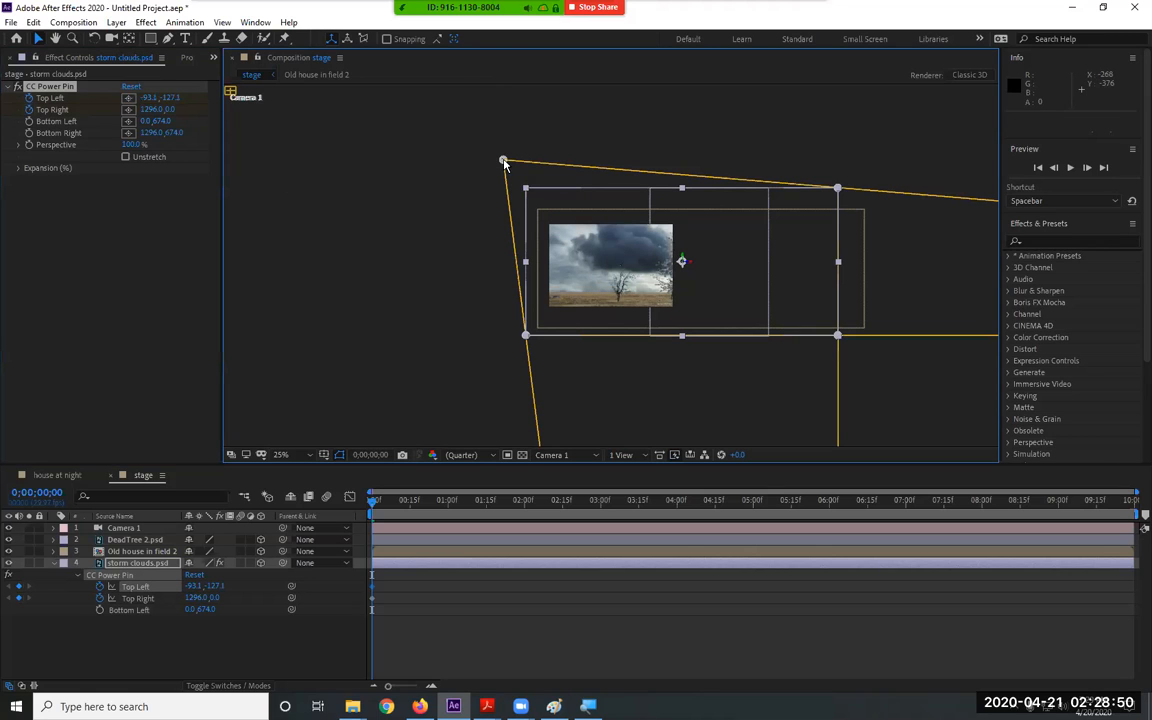
Place the Power Pin's Top Right corner at about 942, -111 at 0;00;00;00
click(128, 109)
click(785, 152)
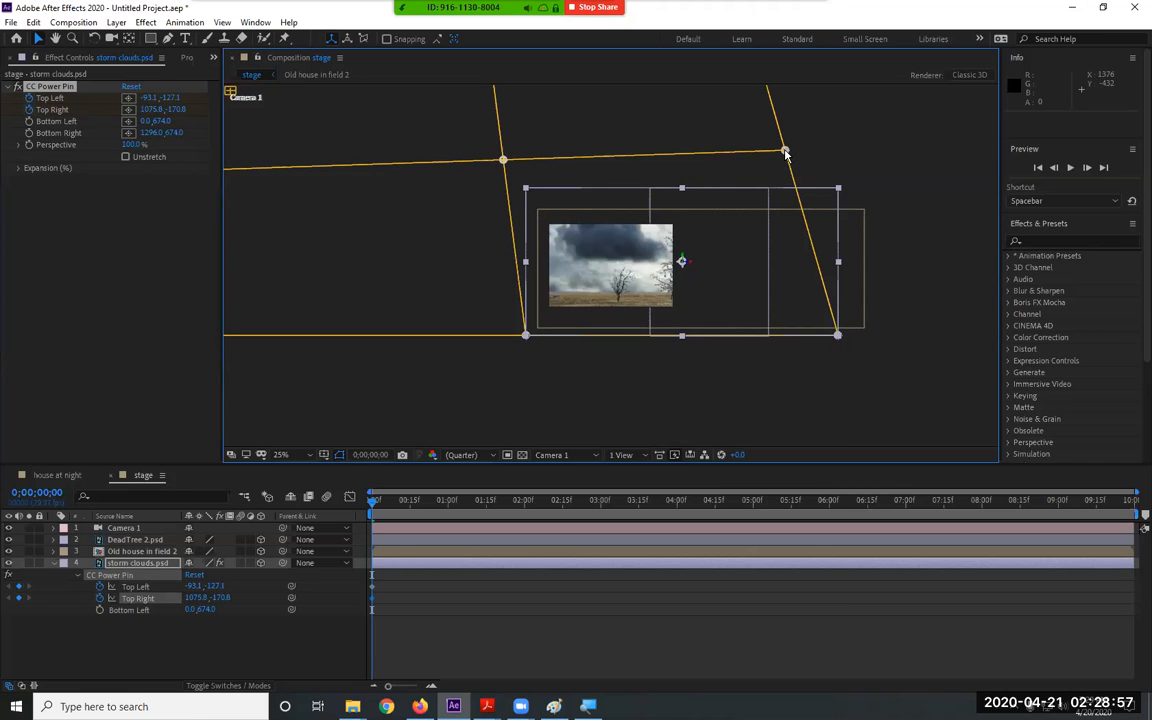
drag(781, 152, 753, 164)
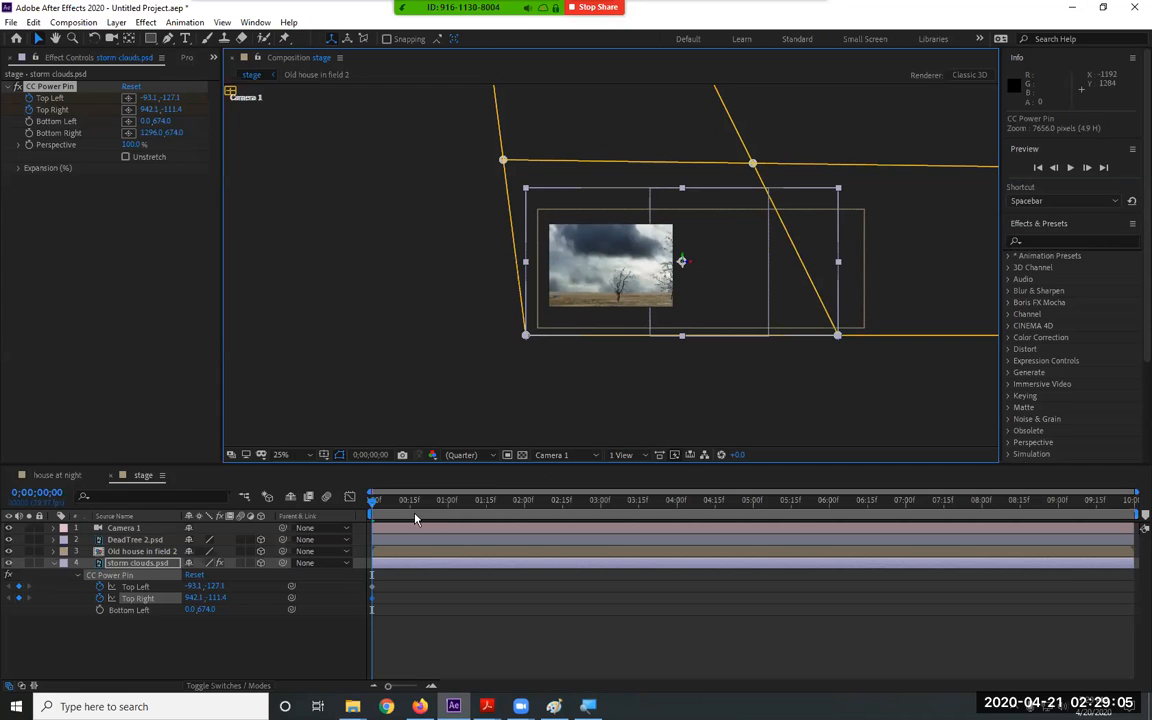
At 0;00;04;29, keyframe the Top Right corner at about 1290, -130 and the Top Left corner at about 90, -96
click(750, 500)
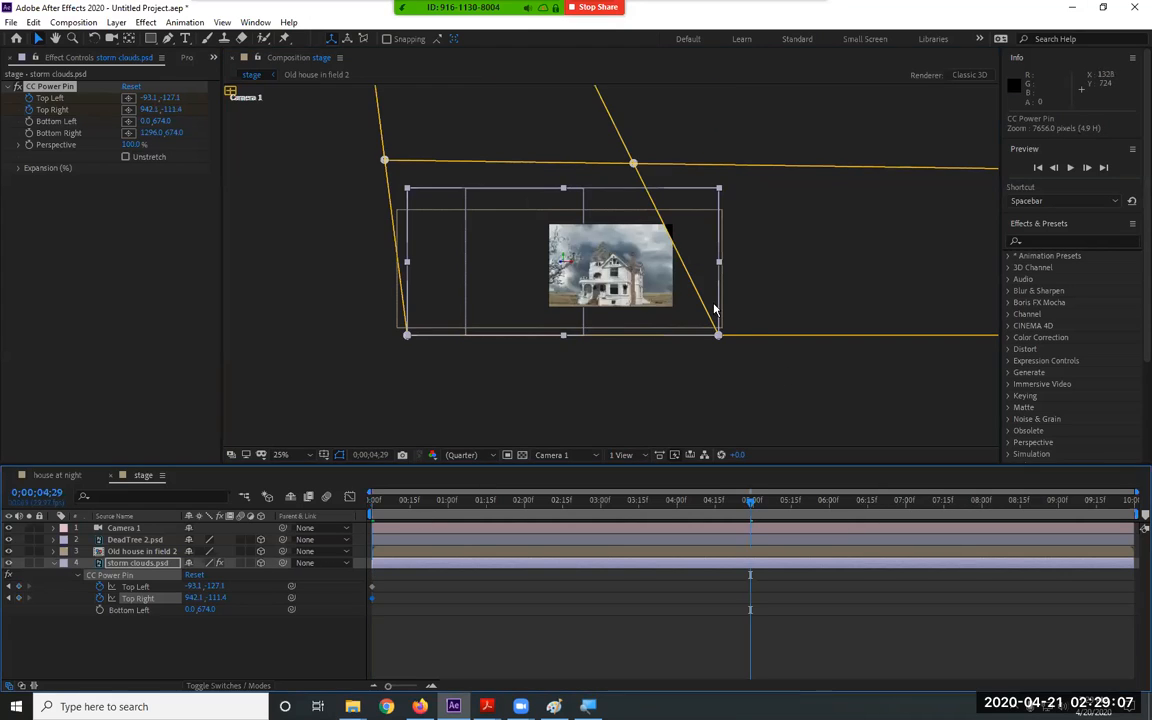
drag(631, 167, 716, 166)
drag(385, 163, 430, 176)
Return to the start, fit the composition in the viewer and preview the cloud movement
drag(680, 501, 298, 529)
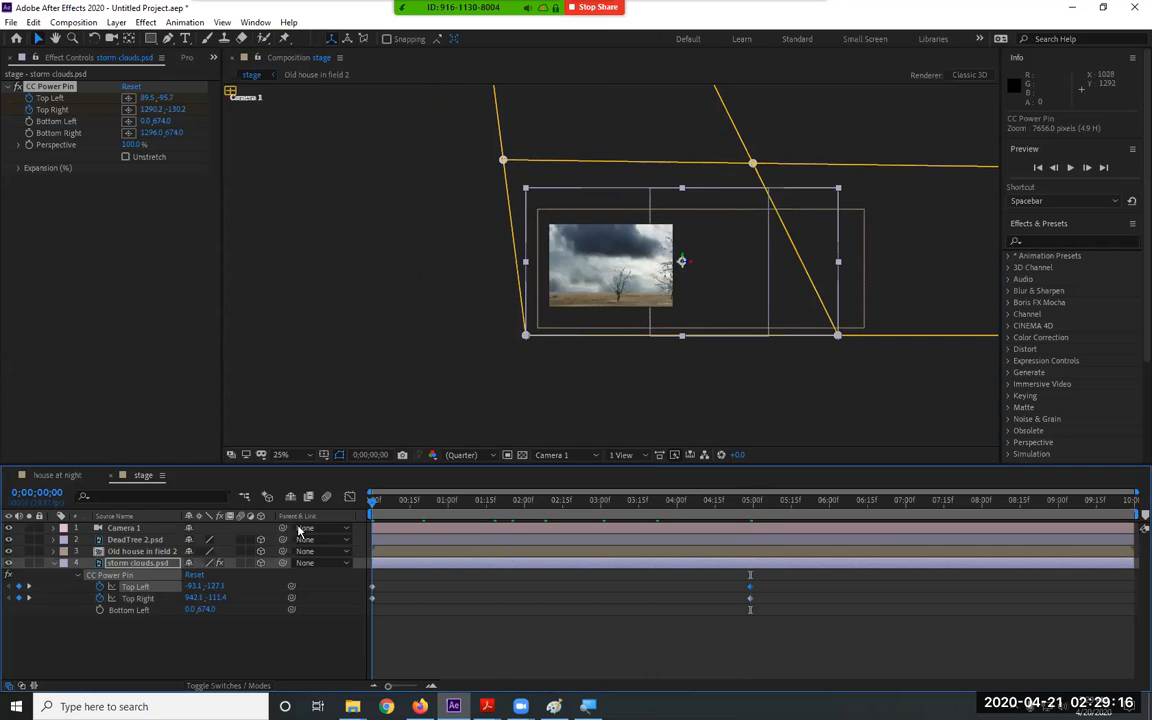
click(282, 455)
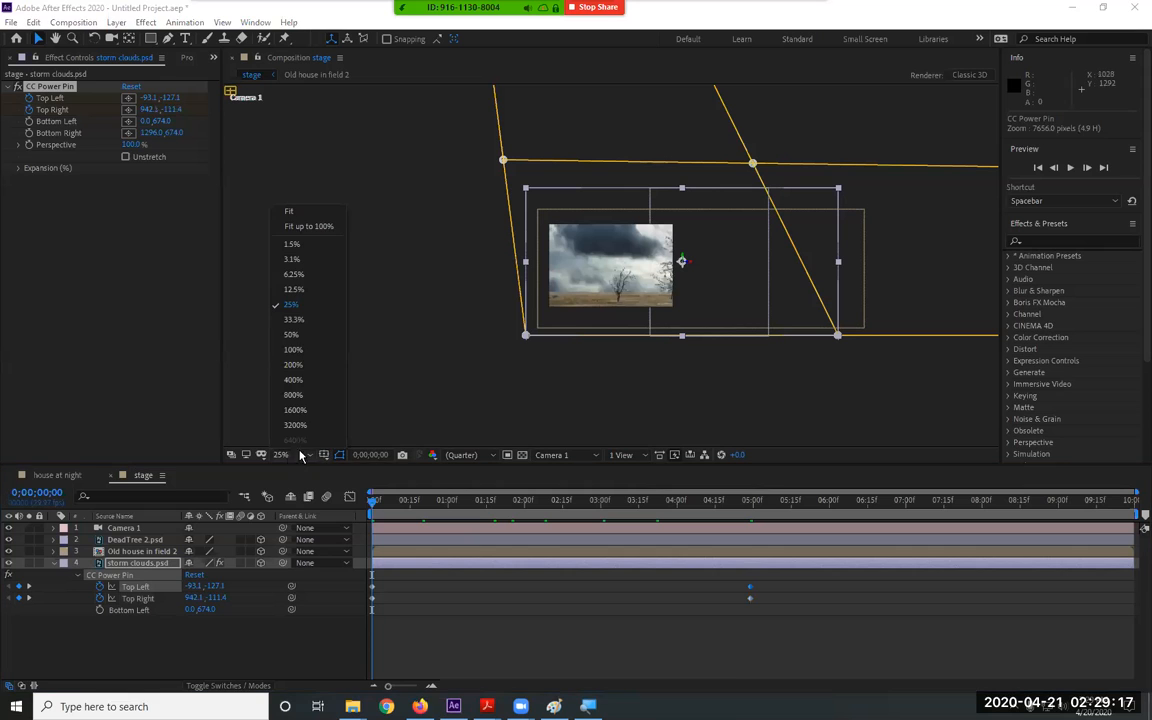
click(307, 211)
key(space)
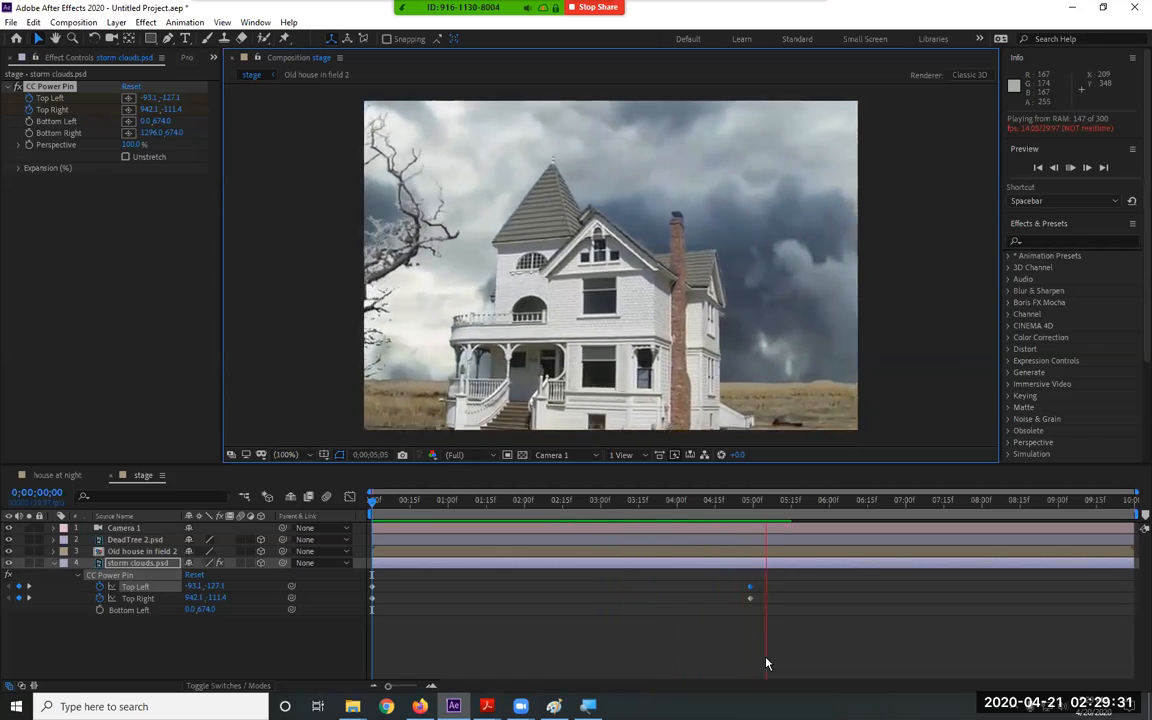
key(space)
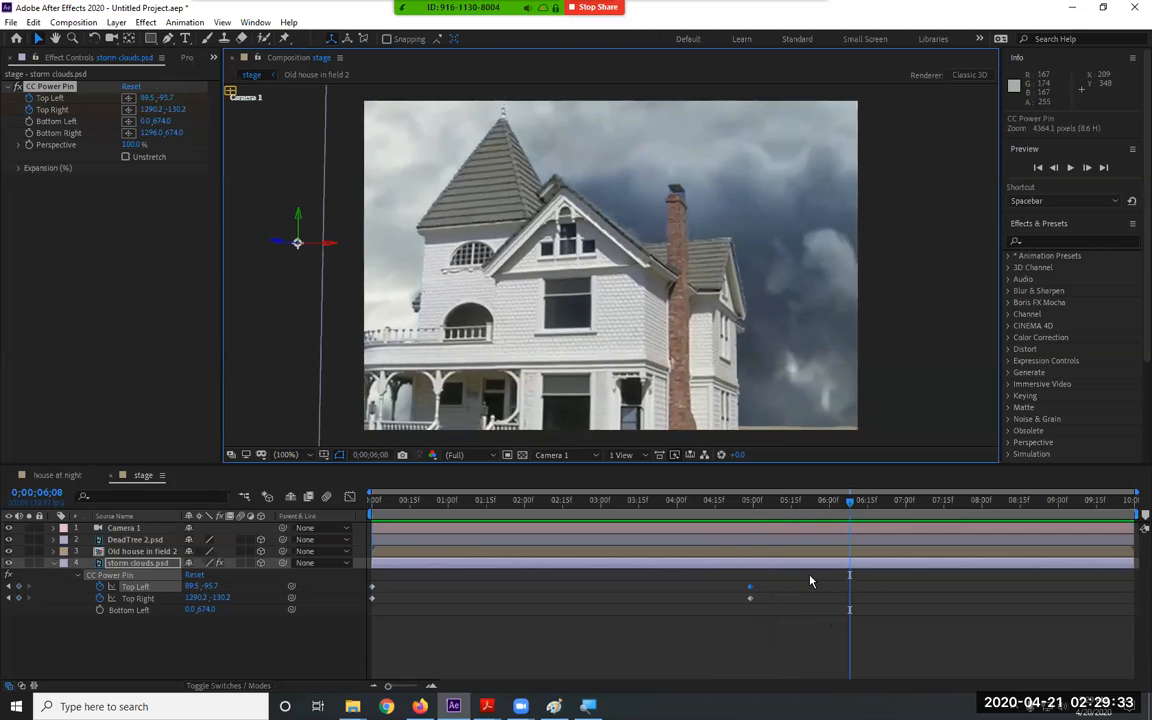
Delete the Top Left and Top Right keyframes at 0;00;04;29
key(Home)
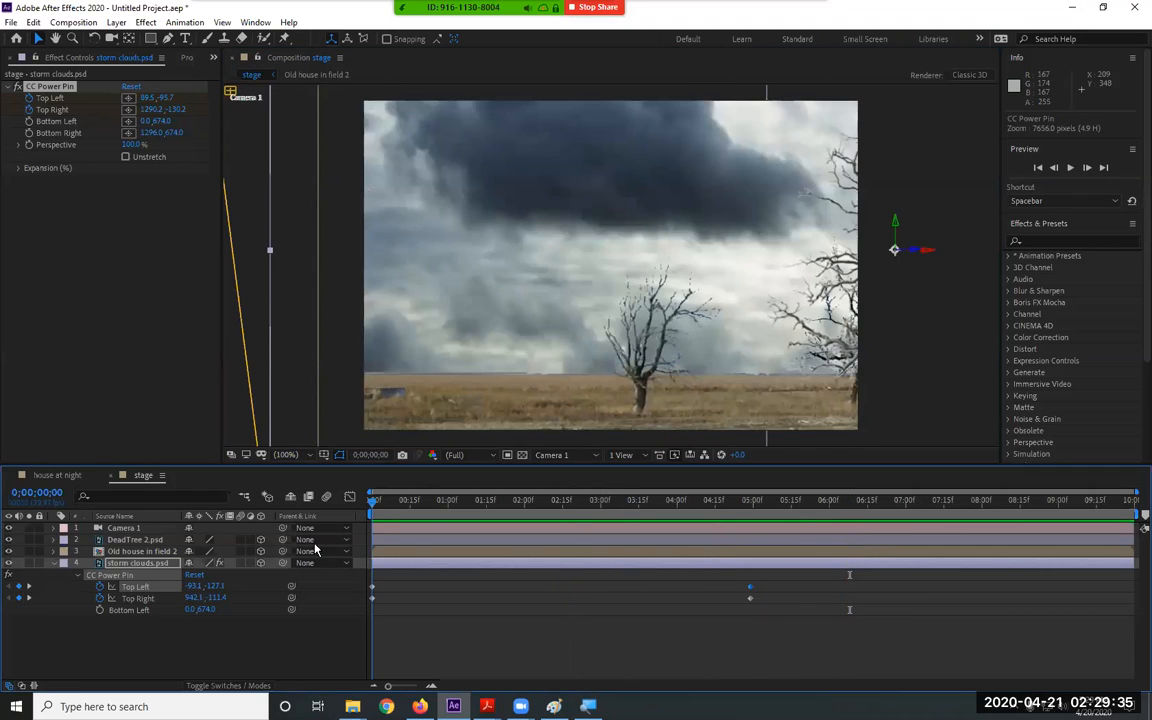
drag(795, 574, 717, 607)
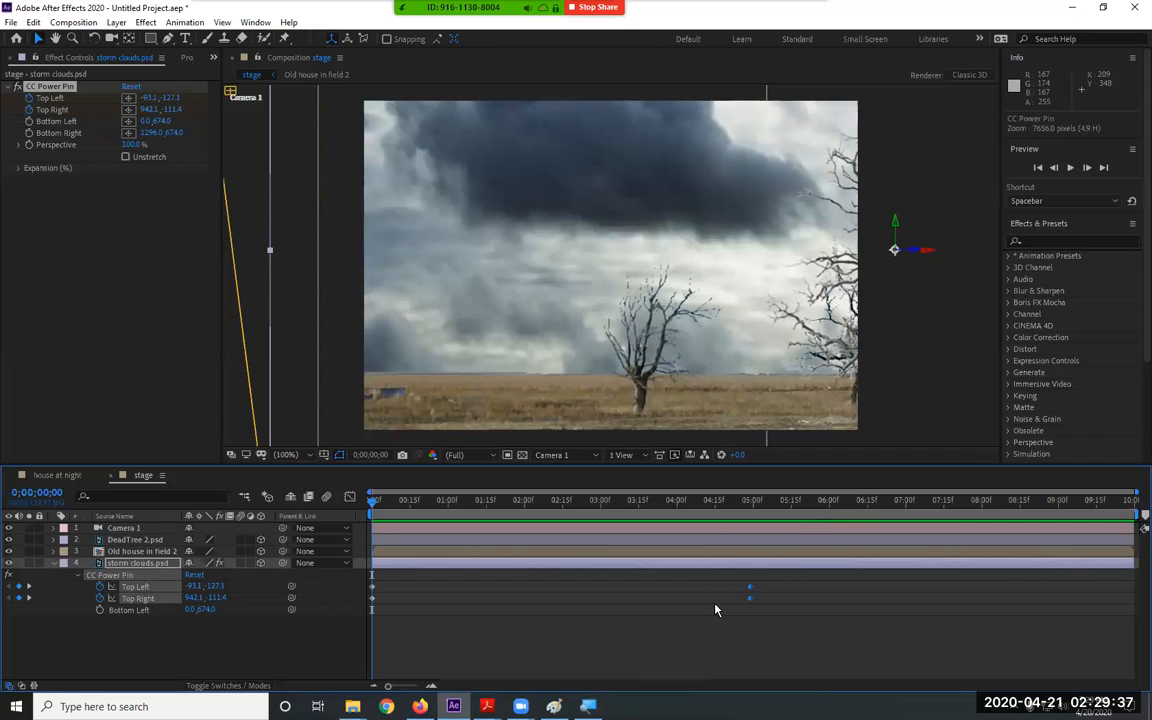
key(Delete)
Reset CC Power Pin at 0;00;04;29 and delete all of its Top Left and Top Right keyframes
click(750, 507)
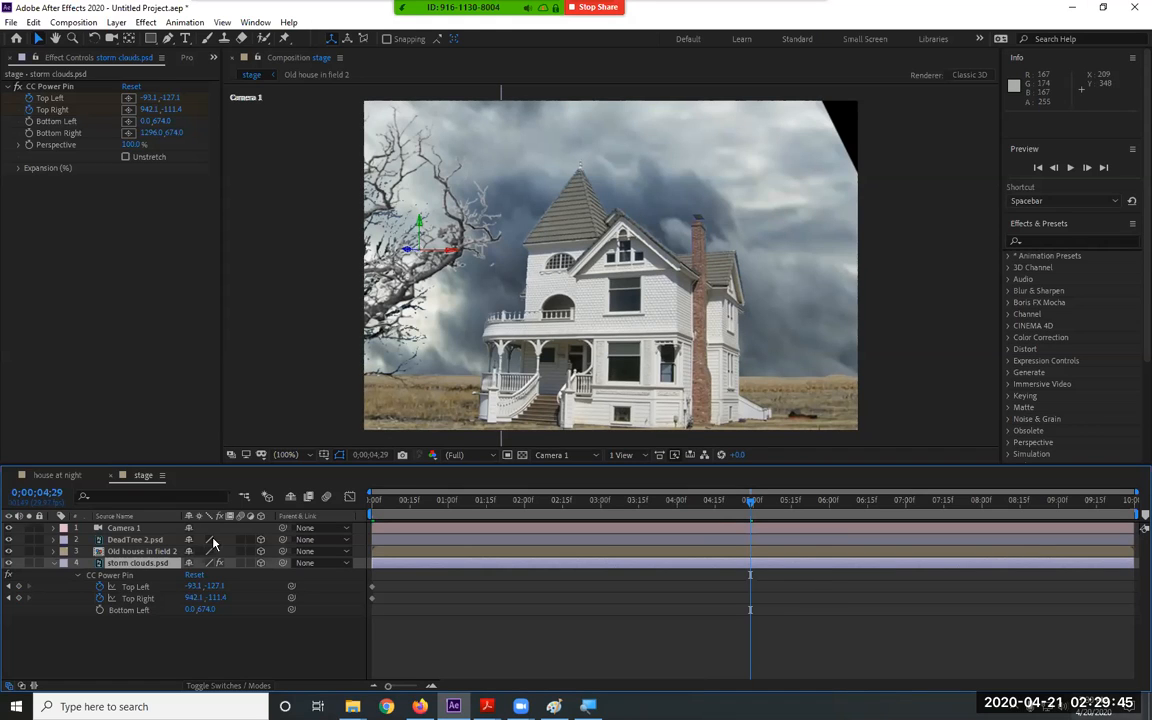
click(49, 87)
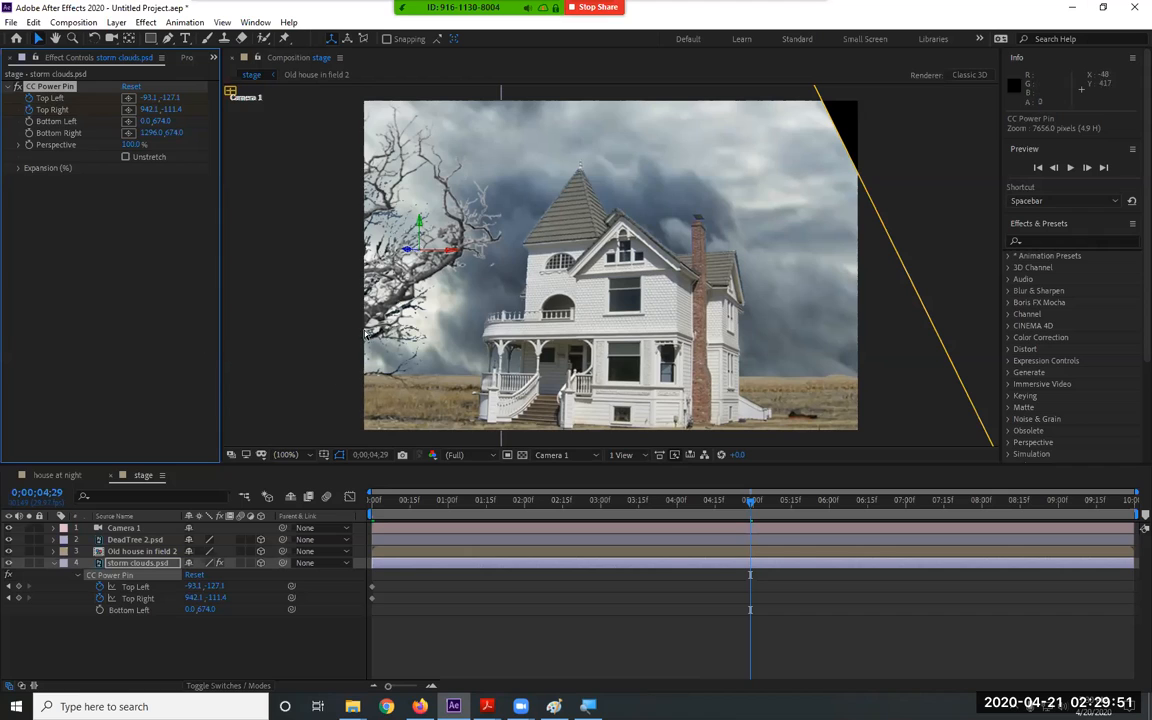
key(comma)
key(comma)
key(comma)
key(comma)
key(comma)
key(comma)
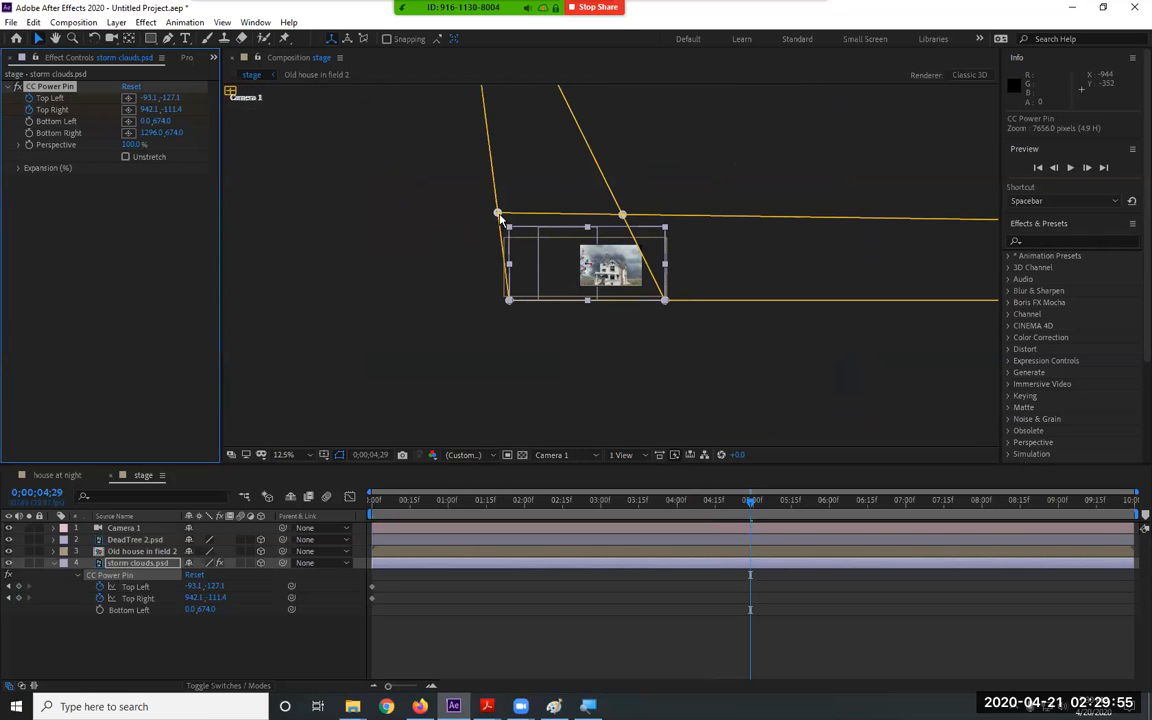
click(128, 87)
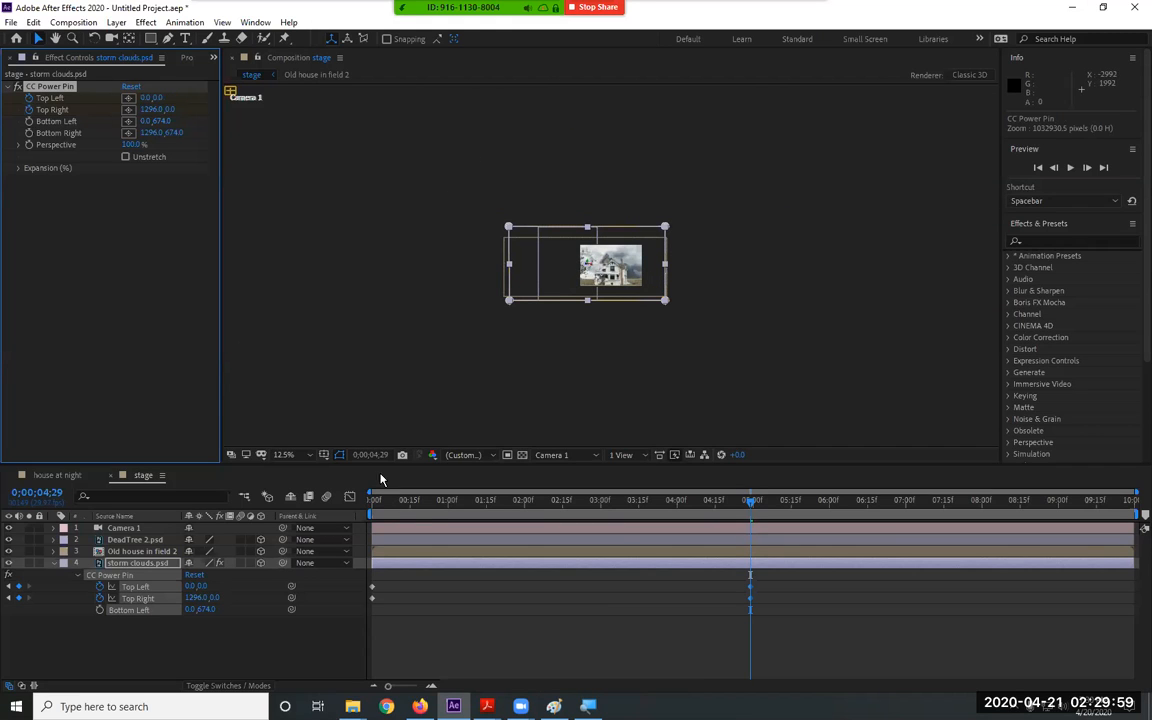
drag(810, 587, 366, 628)
key(Delete)
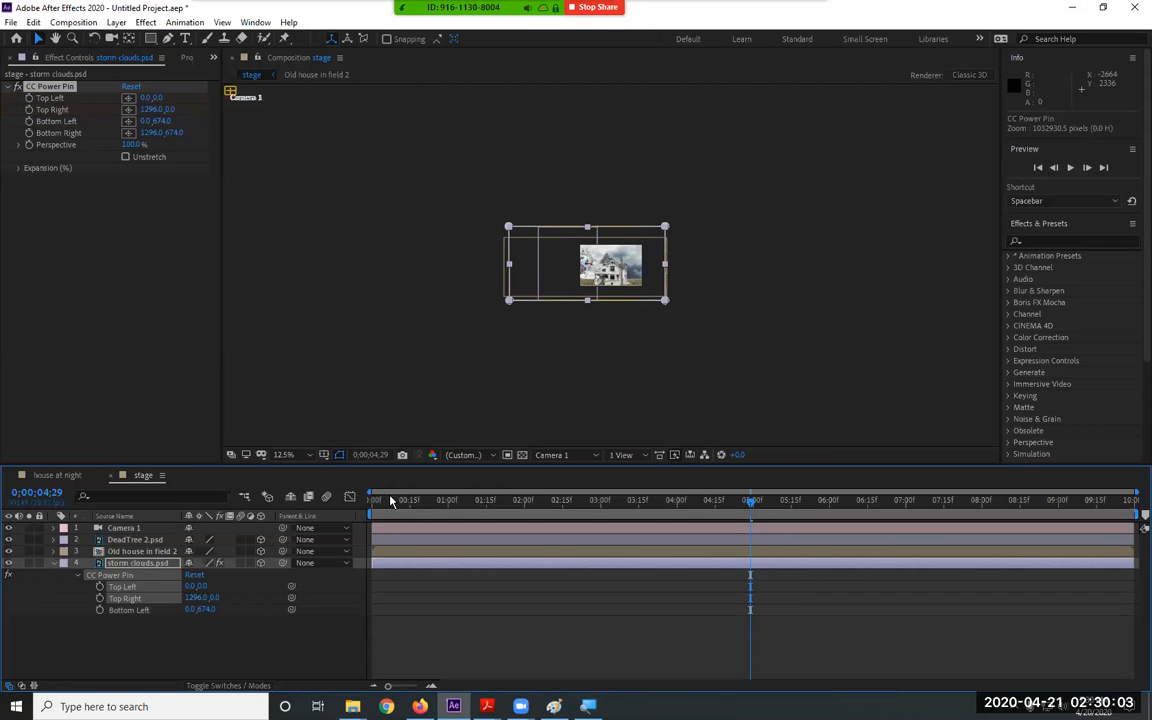
At 0;00;00;00, keyframe the Power Pin's Top Left at about 160, -265 and Top Right at about 1428, -227
drag(391, 501, 284, 439)
click(28, 98)
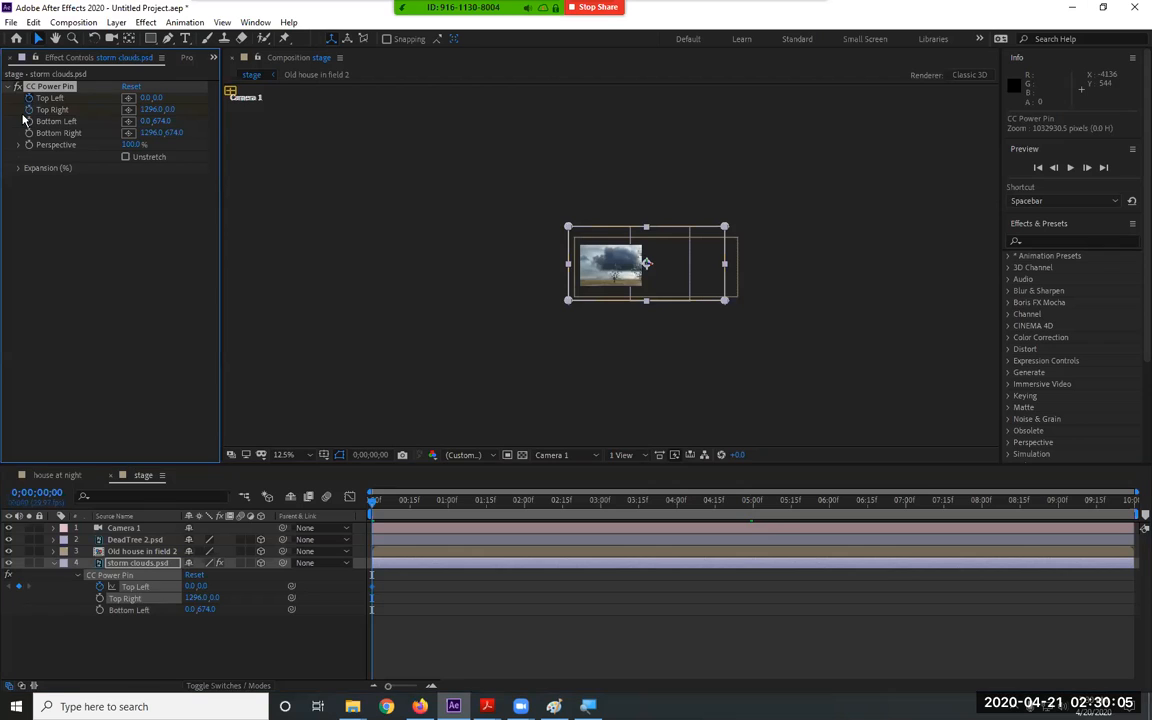
drag(719, 204, 585, 175)
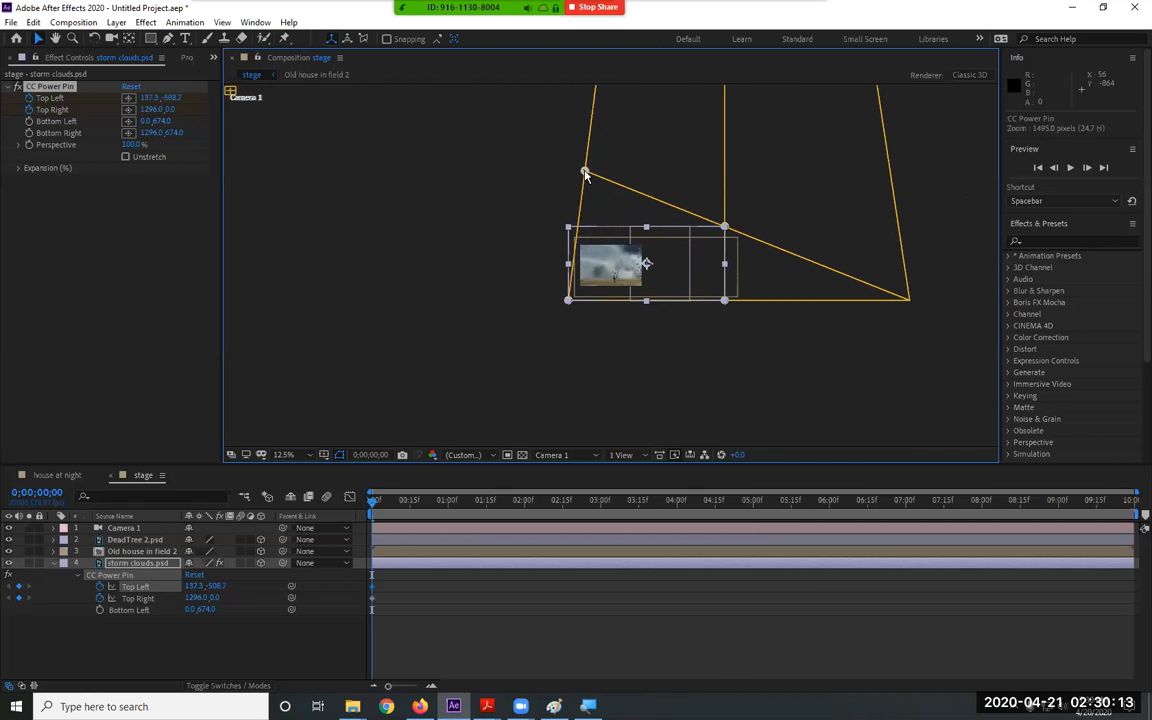
click(129, 109)
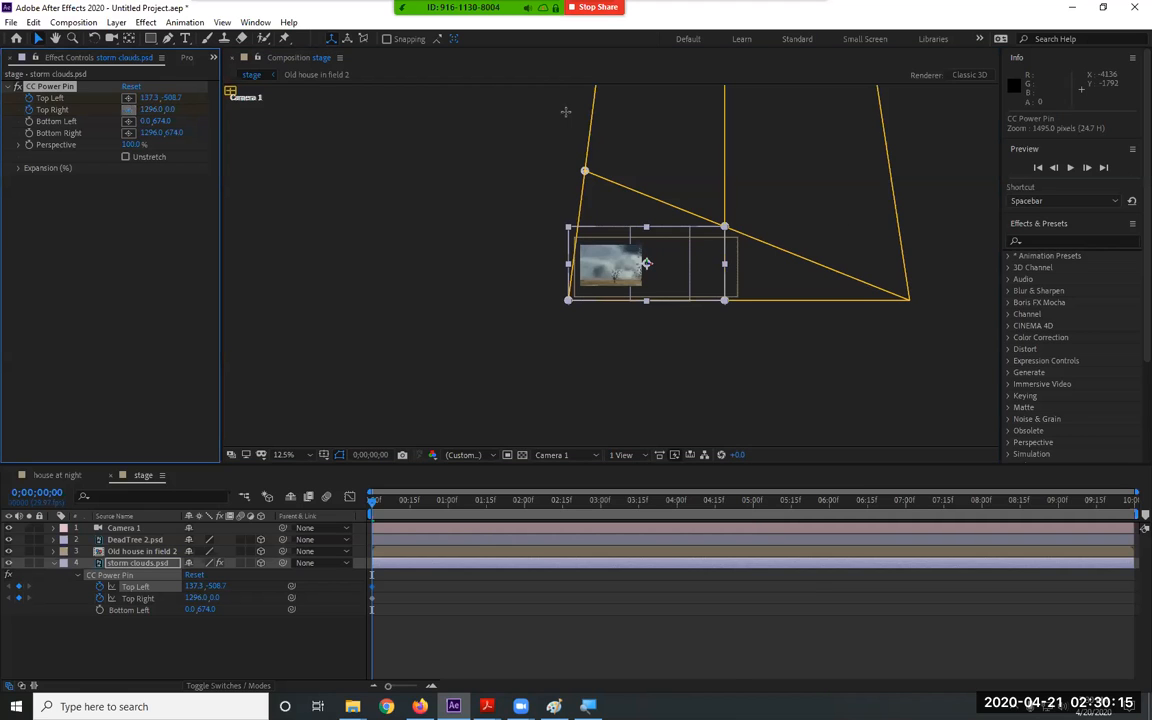
click(740, 201)
mouse_move(583, 197)
mouse_down()
mouse_move(581, 211)
mouse_move(590, 204)
mouse_up()
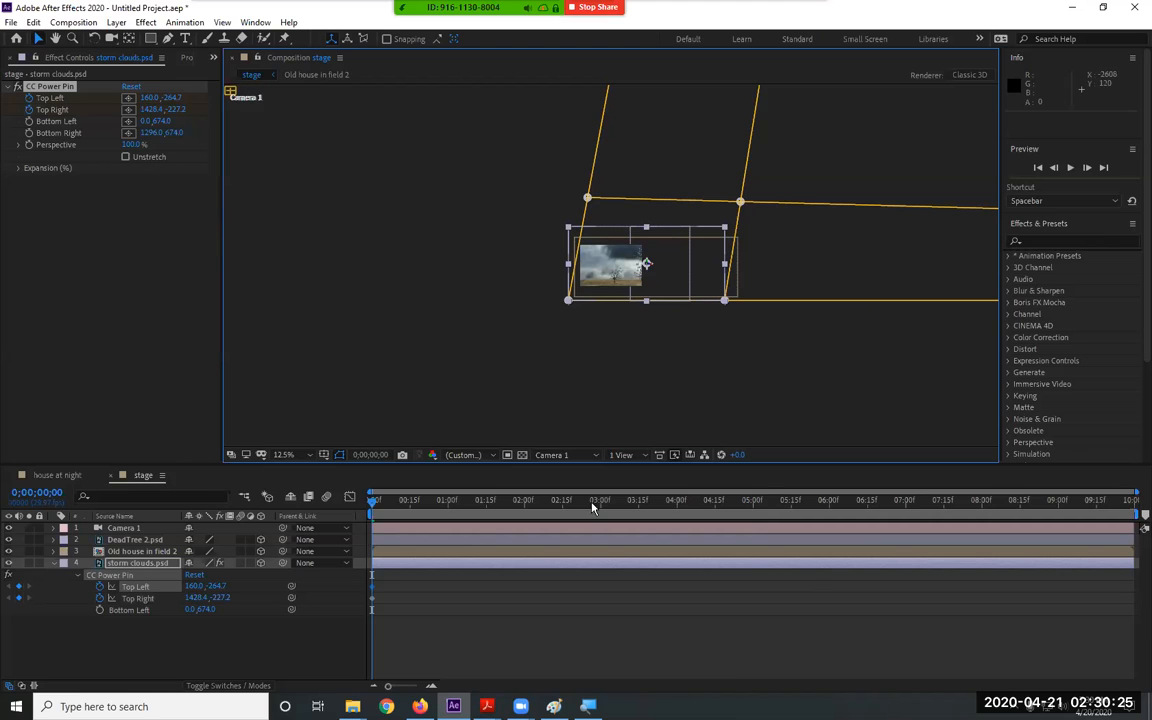
At 0;00;05;00, keyframe the Power Pin's Top Left at about -562, -246 and Top Right at about 922, -496
click(752, 503)
drag(486, 203, 398, 185)
drag(680, 204, 619, 174)
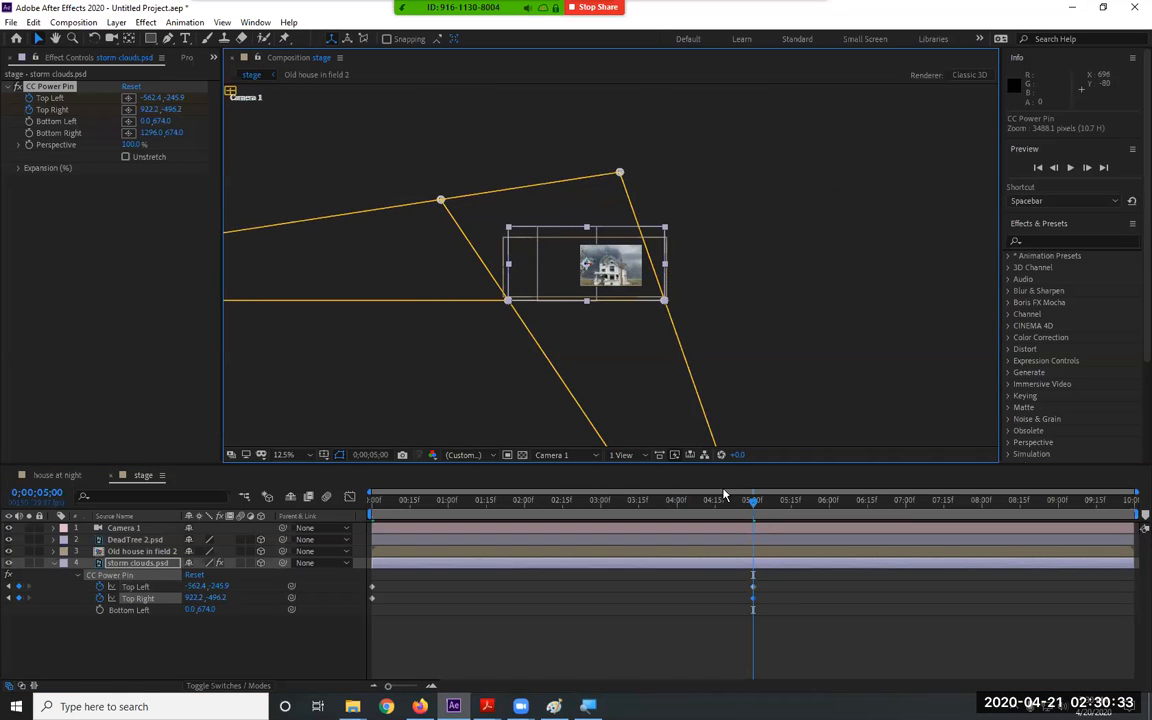
Fit the composition in the viewer and preview the newly keyframed storm clouds from the start
click(284, 455)
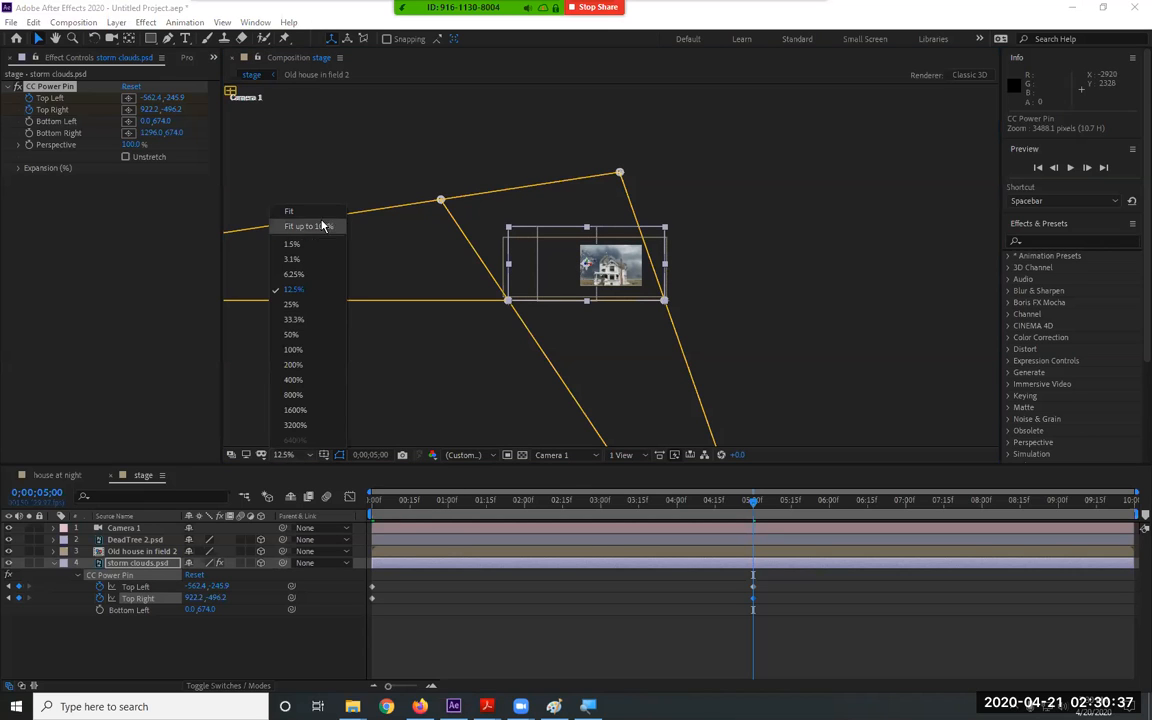
click(317, 213)
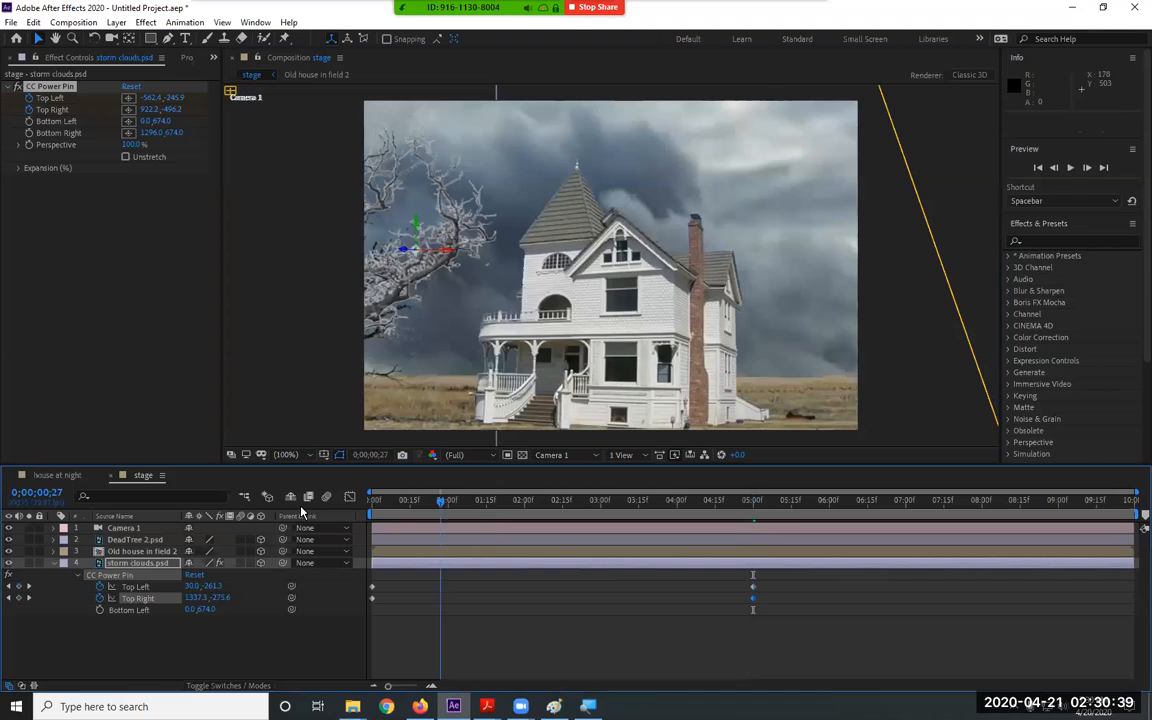
key(Home)
key(space)
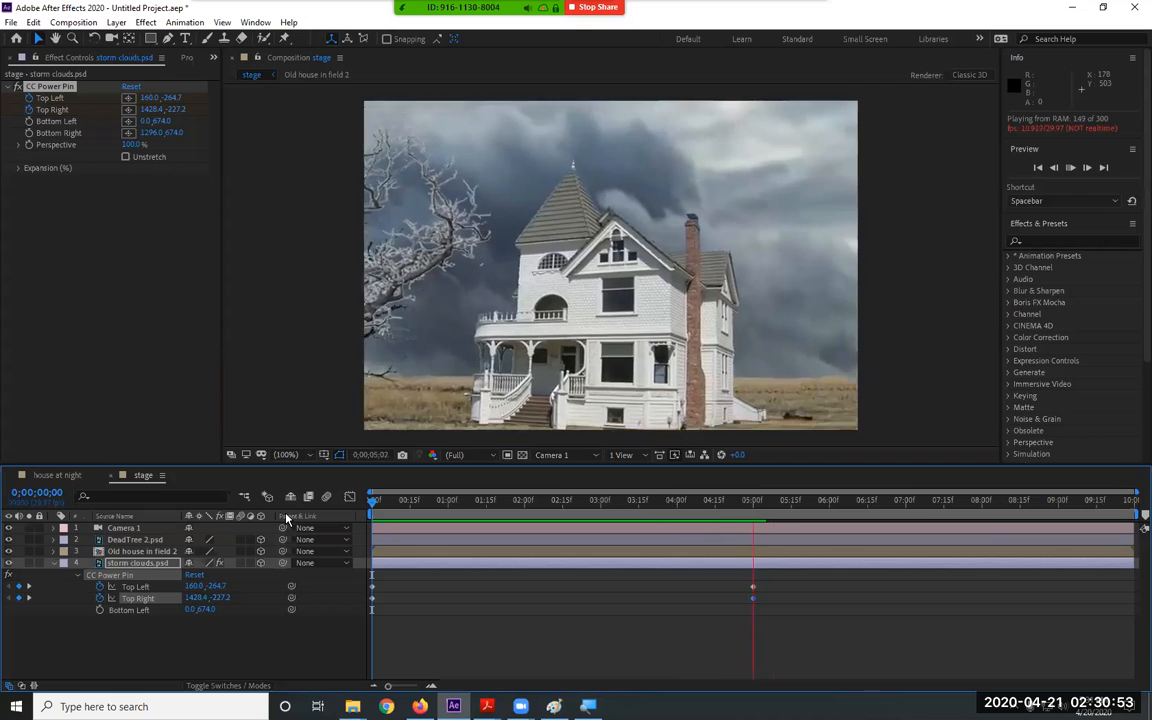
key(space)
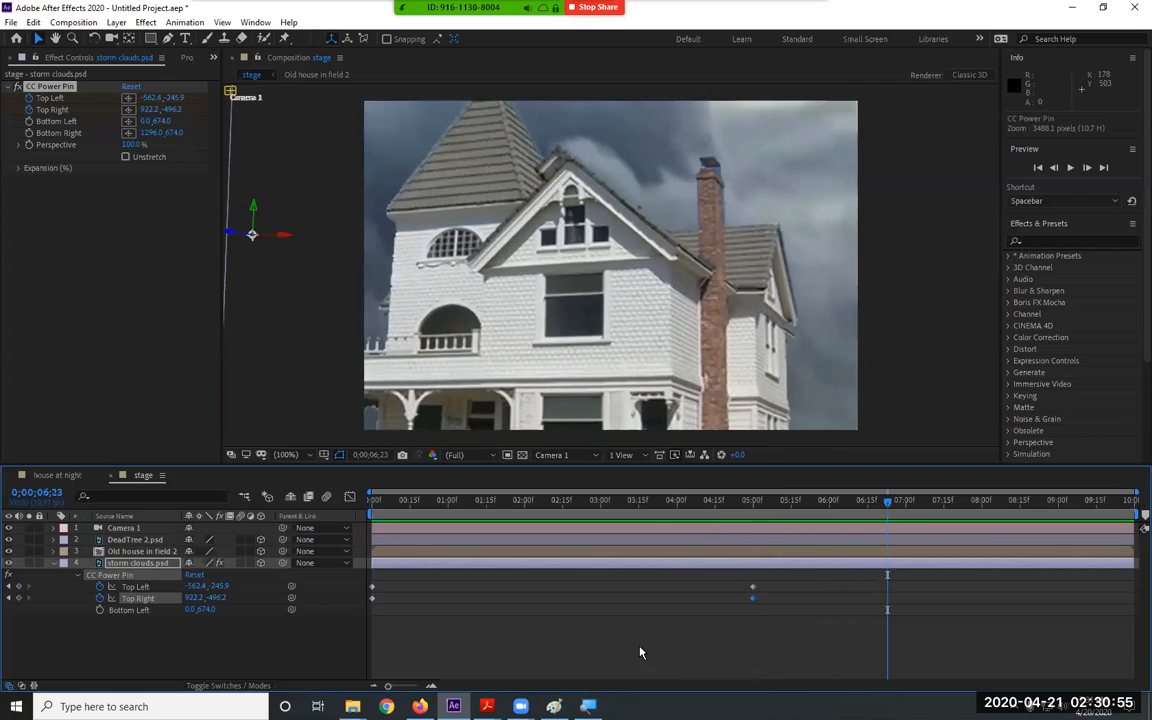
Move the second pair of storm clouds Power Pin keyframes to the end of the 10-second timeline and preview the motion from the start
drag(753, 598, 1135, 612)
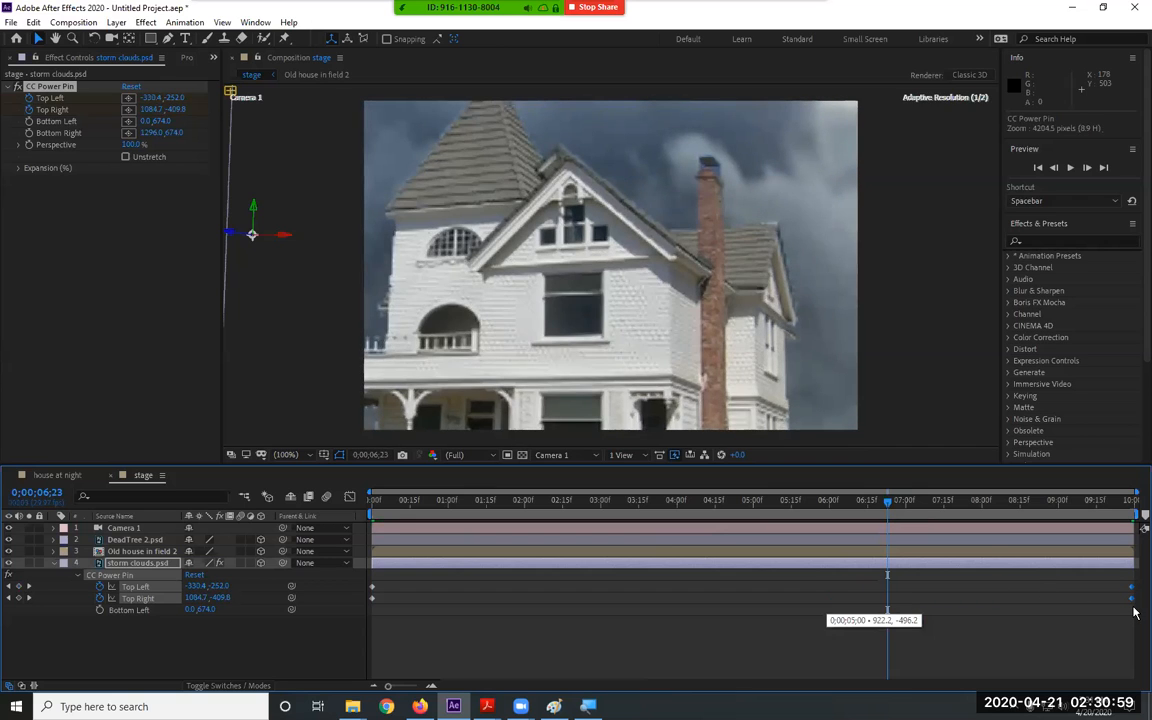
click(385, 500)
key(Home)
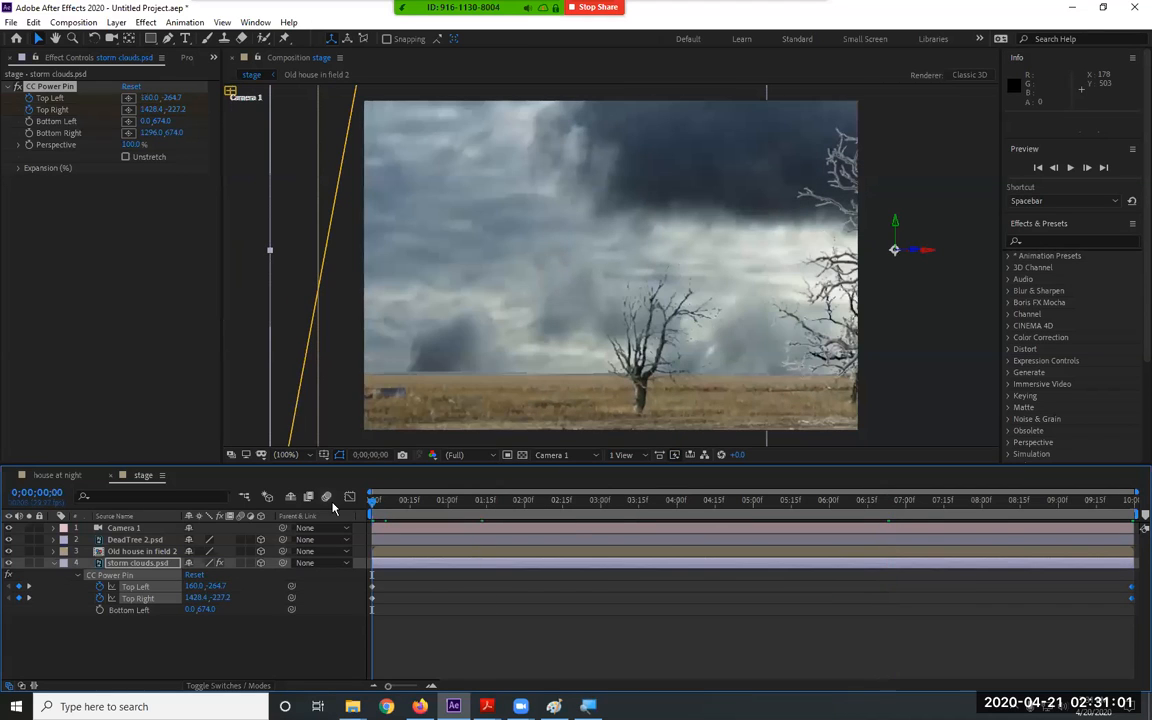
key(space)
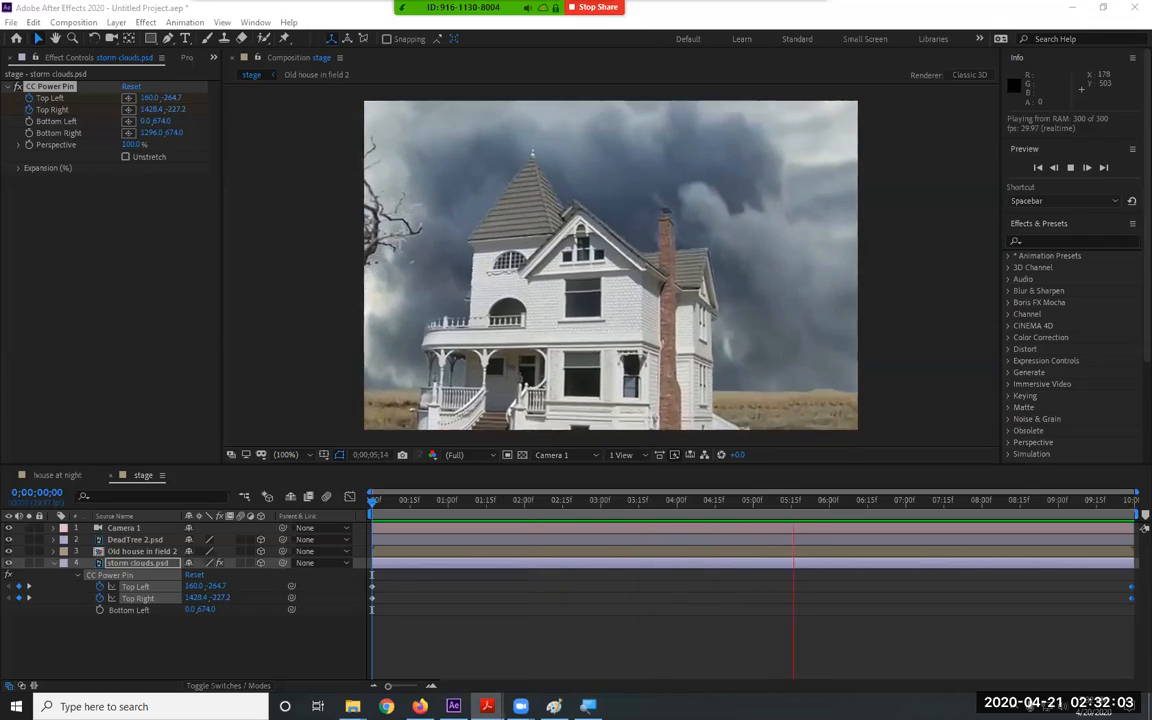
click(646, 617)
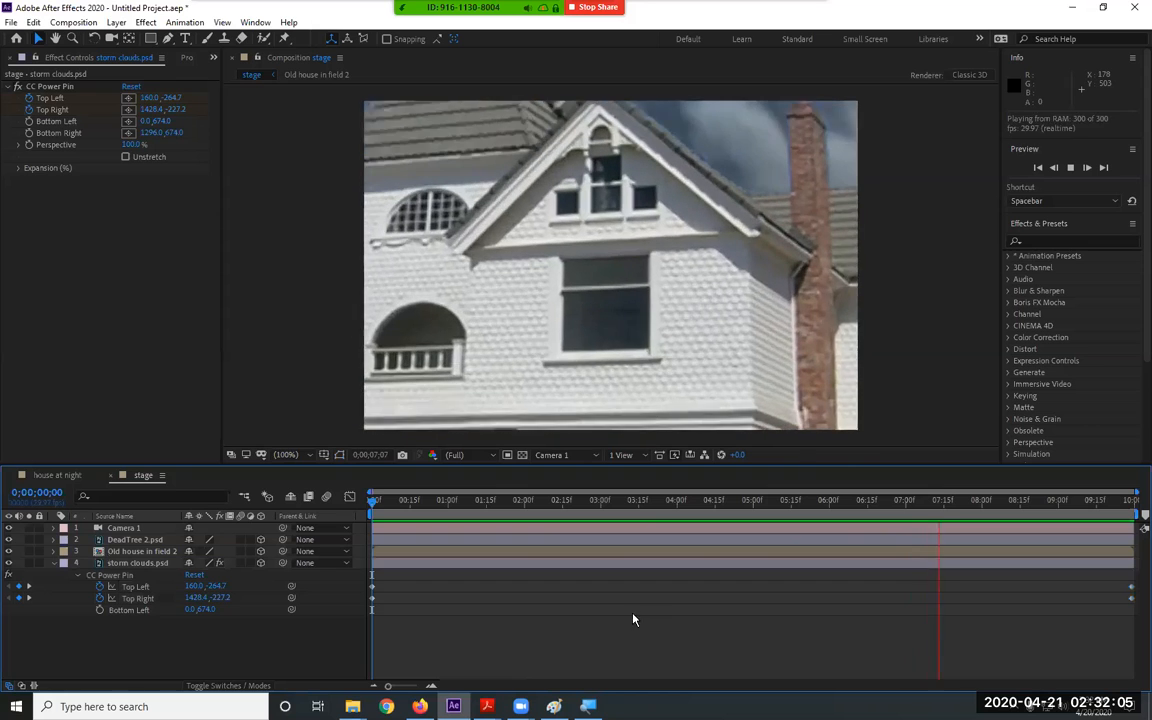
key(space)
drag(708, 510, 649, 505)
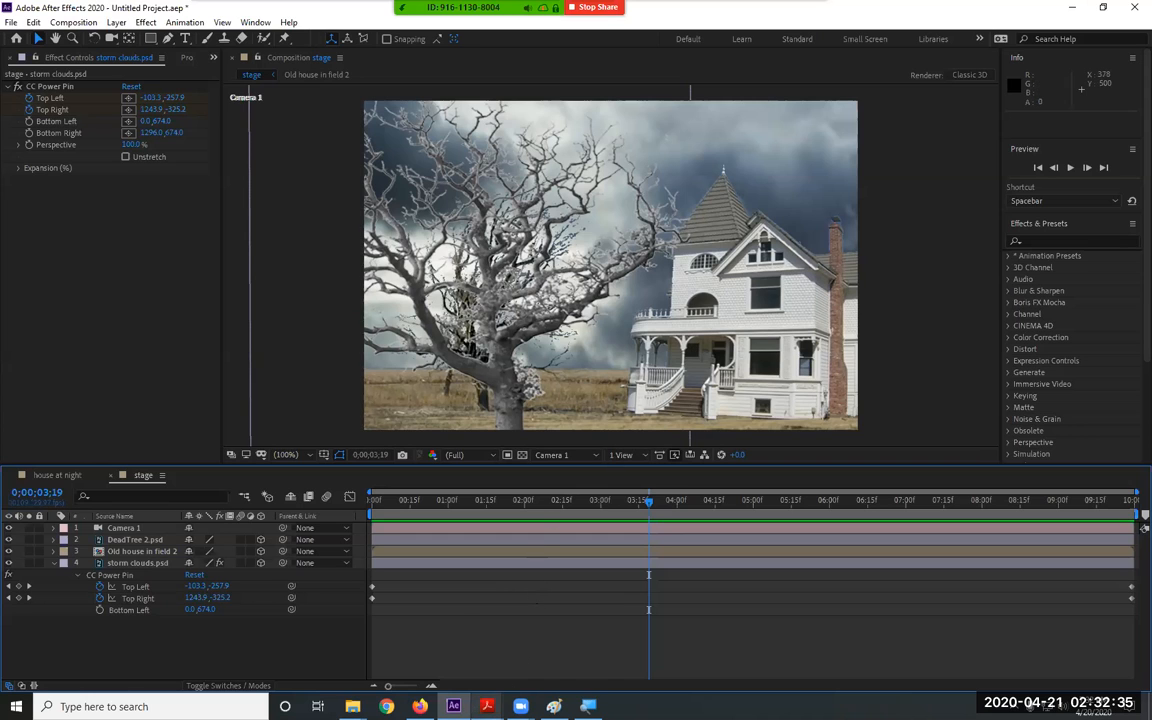
Switch to Acrobat Reader and read the Basic Color Theory and Color Correction slides
click(487, 706)
click(430, 642)
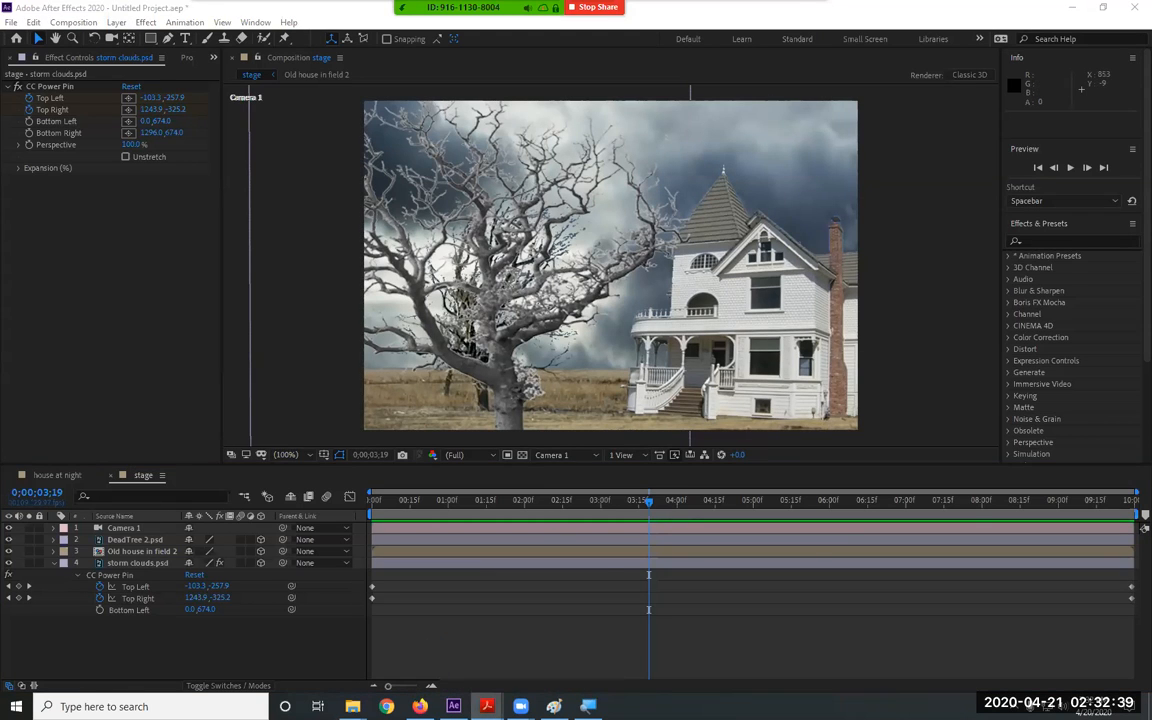
key(alt+Tab)
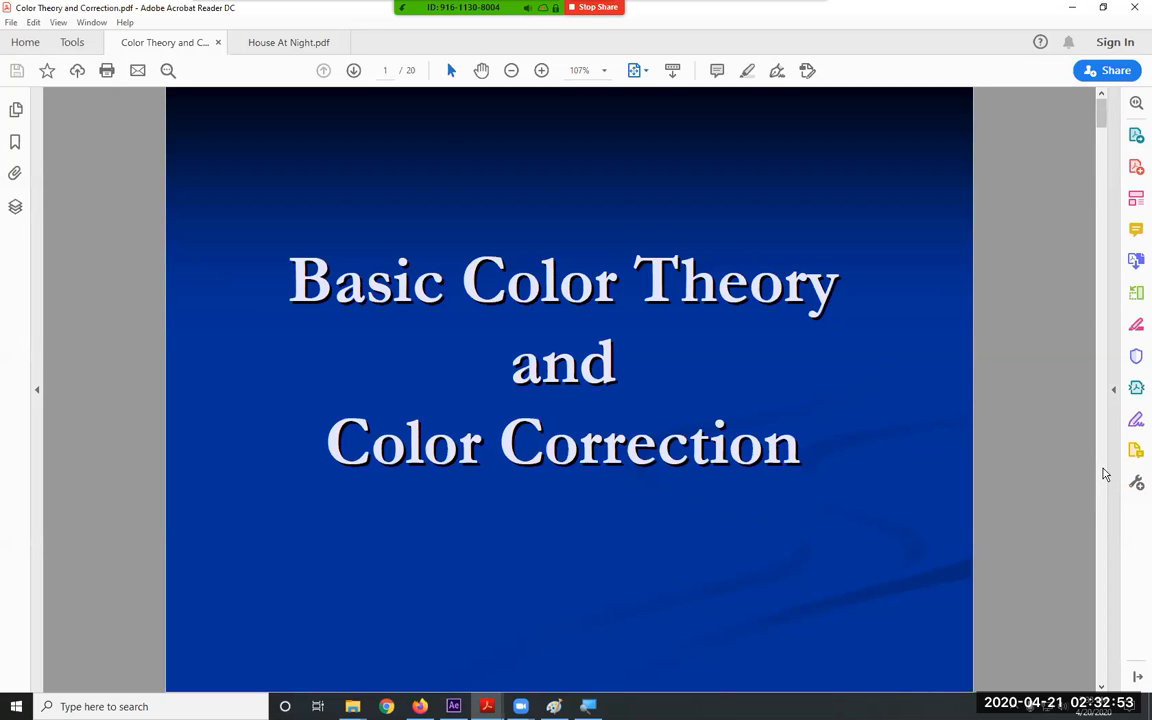
scroll(1105, 474, down, 1)
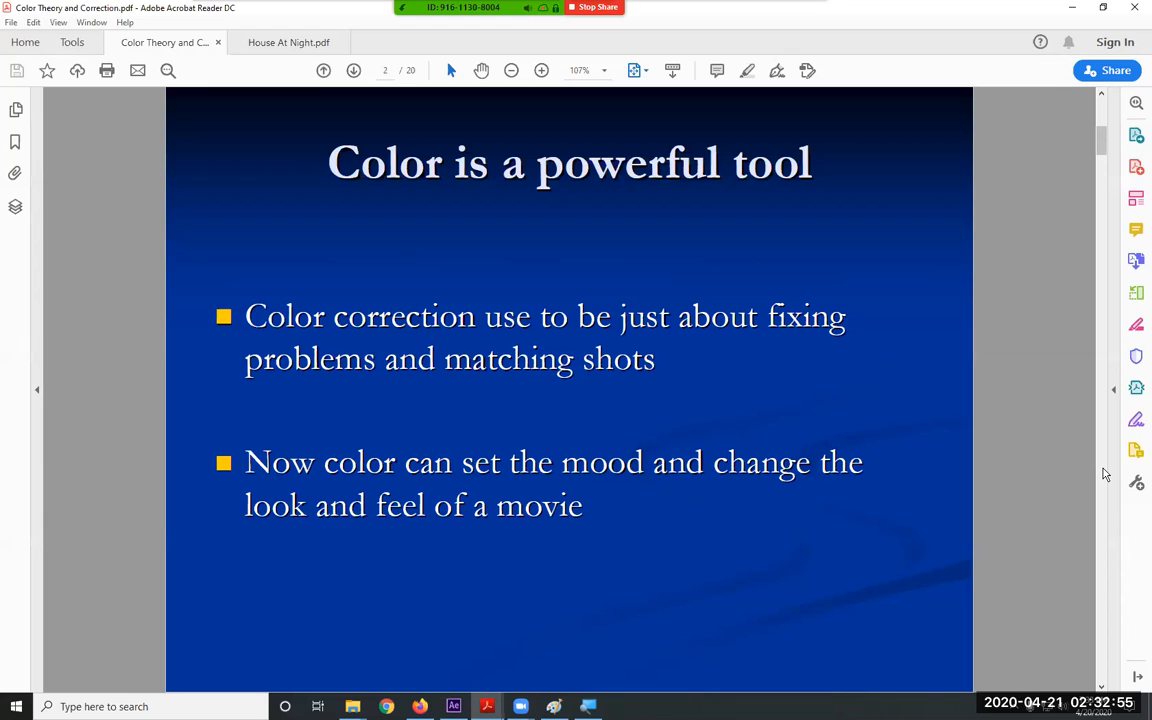
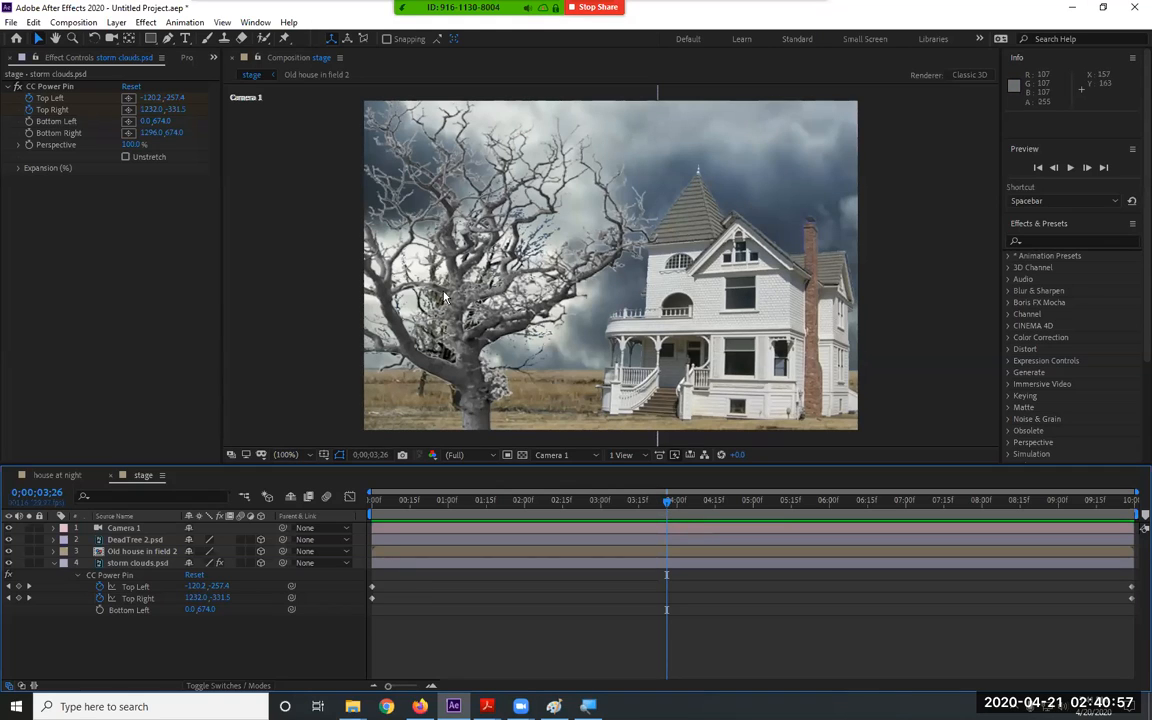
Add an adjustment layer above Camera 1 in the stage composition and apply the Tint effect to it
click(118, 23)
mouse_move(155, 38)
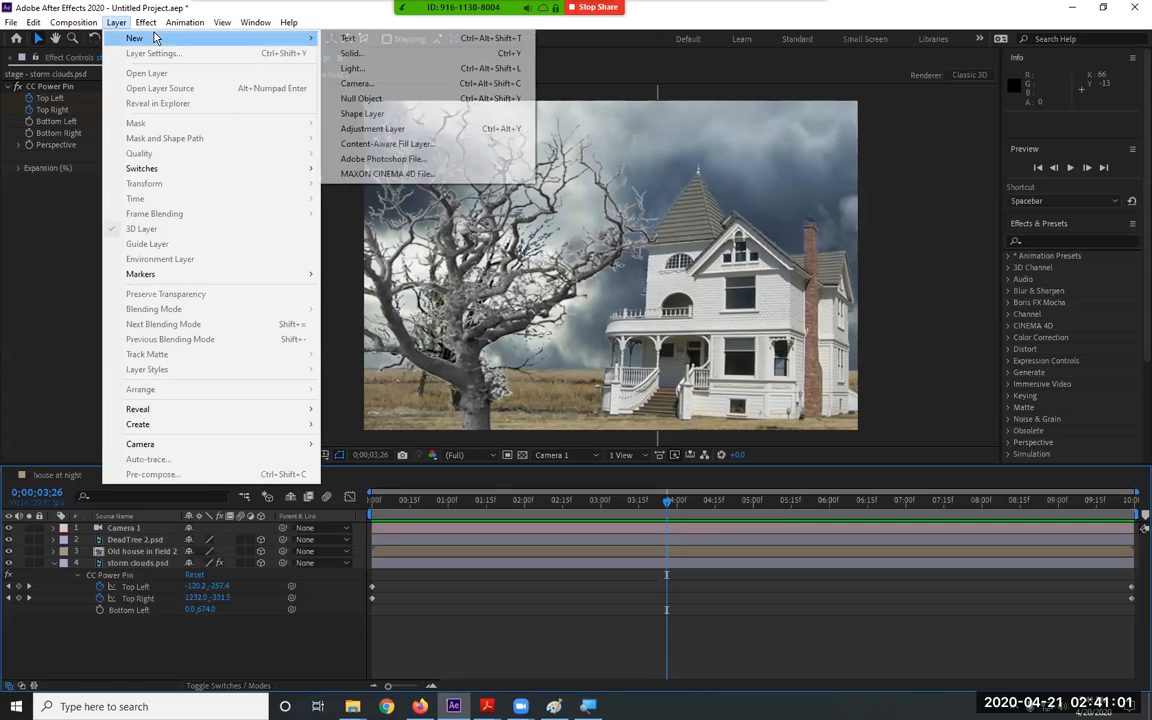
click(430, 128)
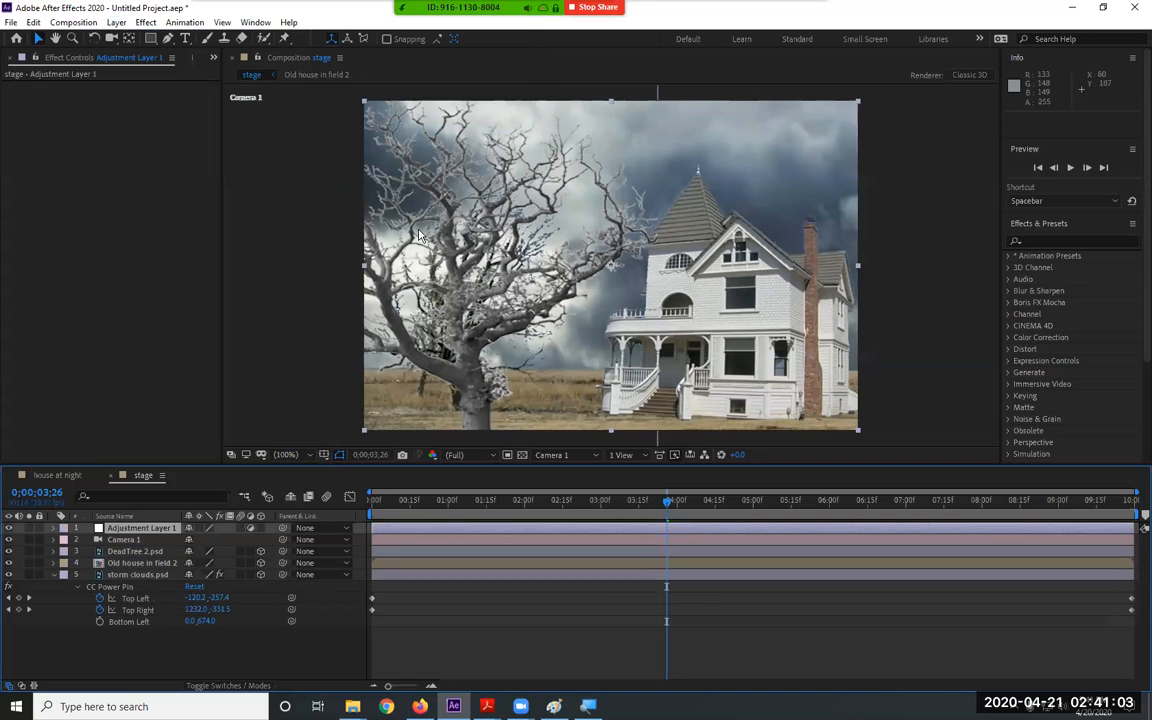
click(142, 529)
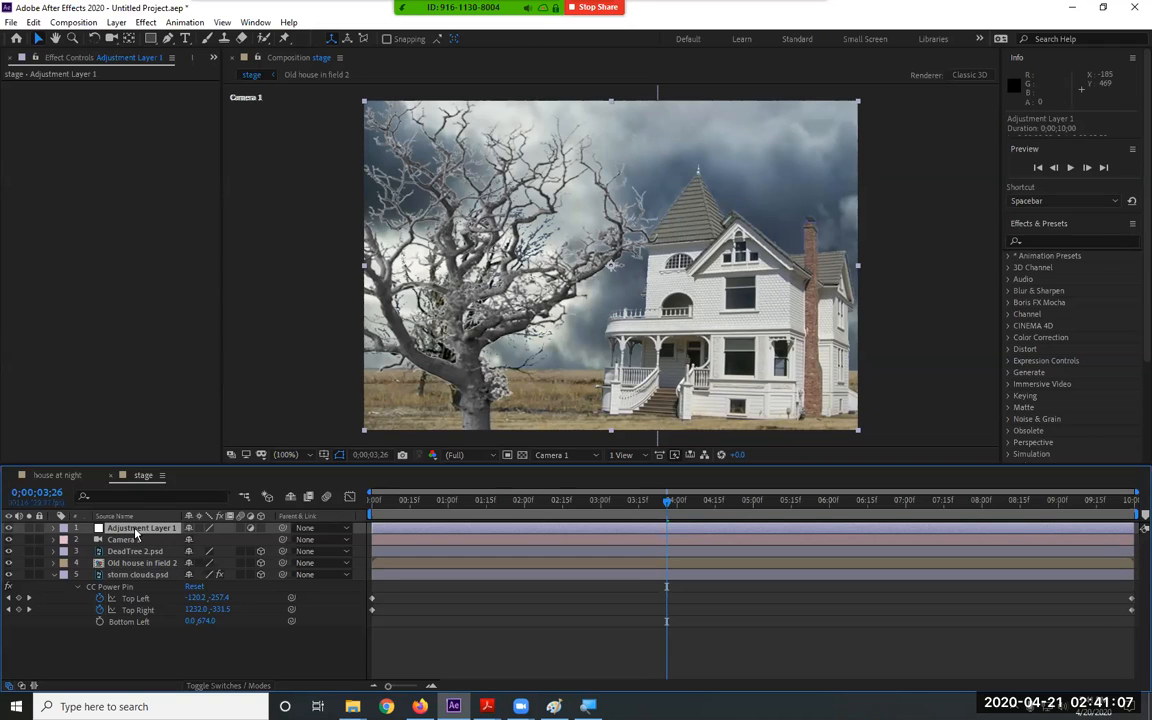
click(53, 575)
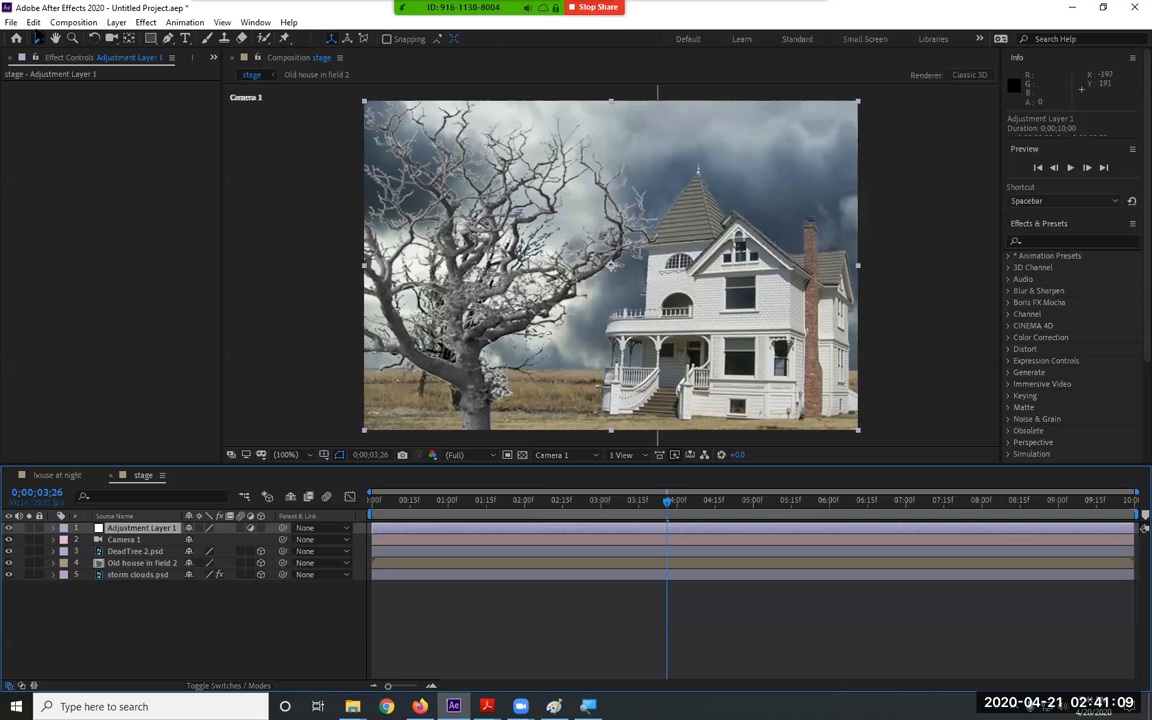
click(1080, 240)
text(tint)
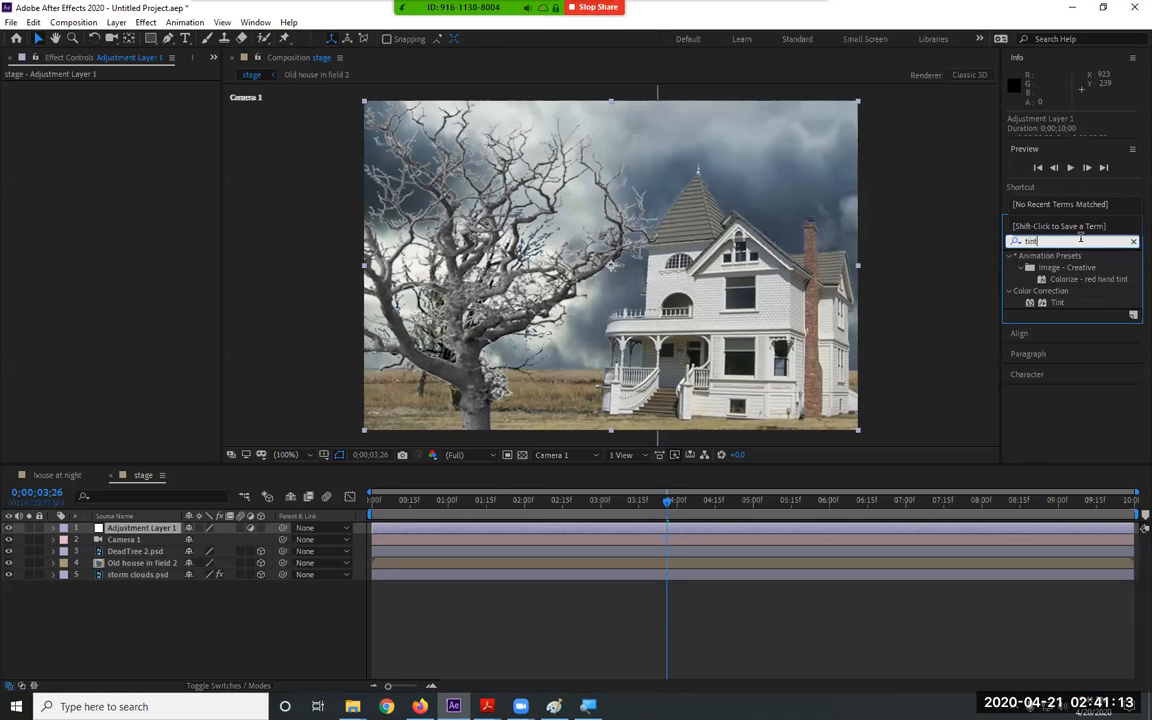
drag(1058, 302, 170, 536)
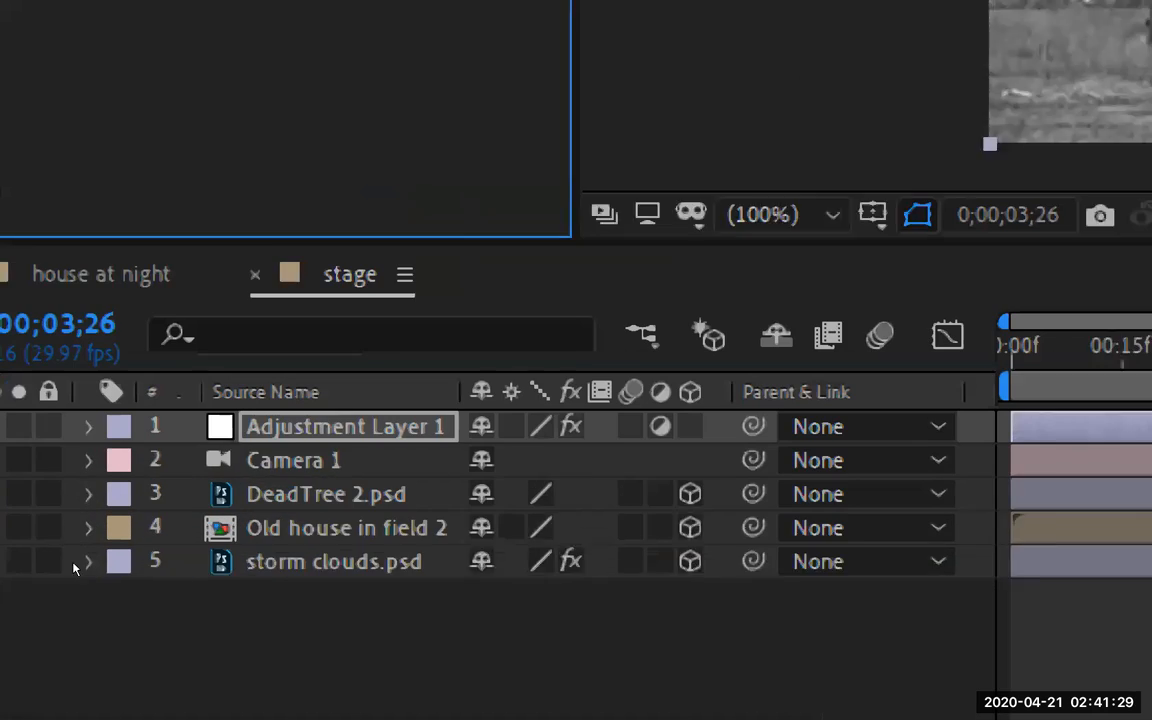
Move the tinted adjustment layer below DeadTree 2.psd and further down below Old house in field 2
click(127, 526)
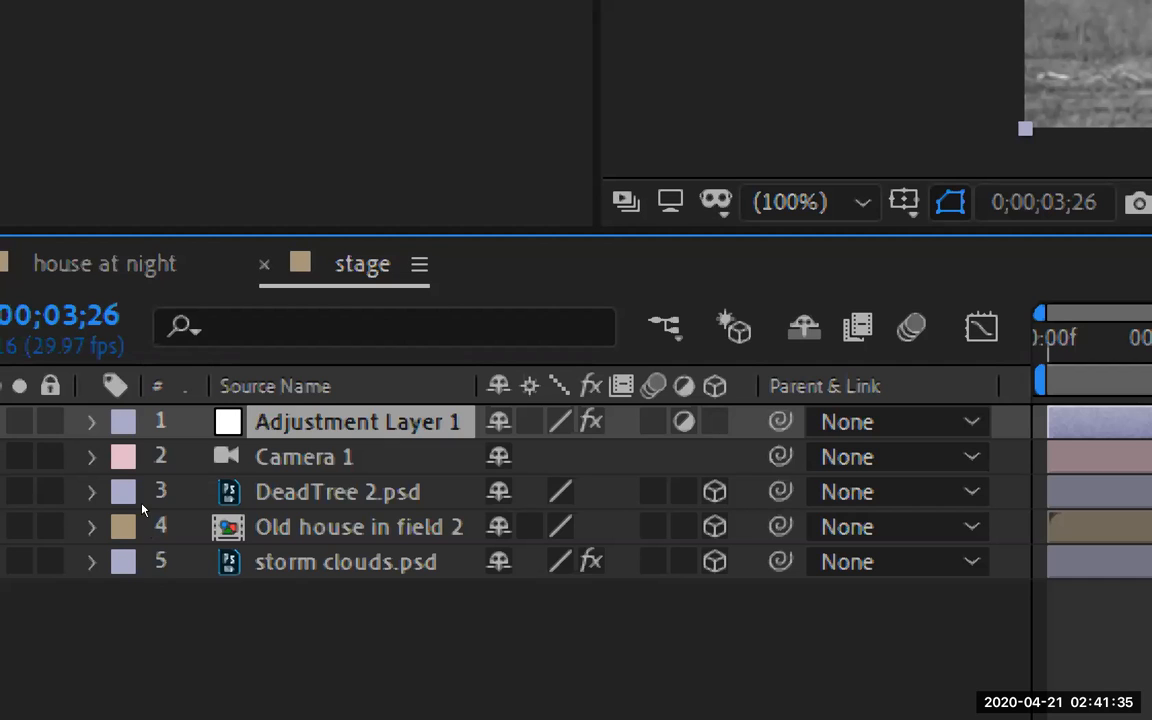
drag(160, 424, 248, 480)
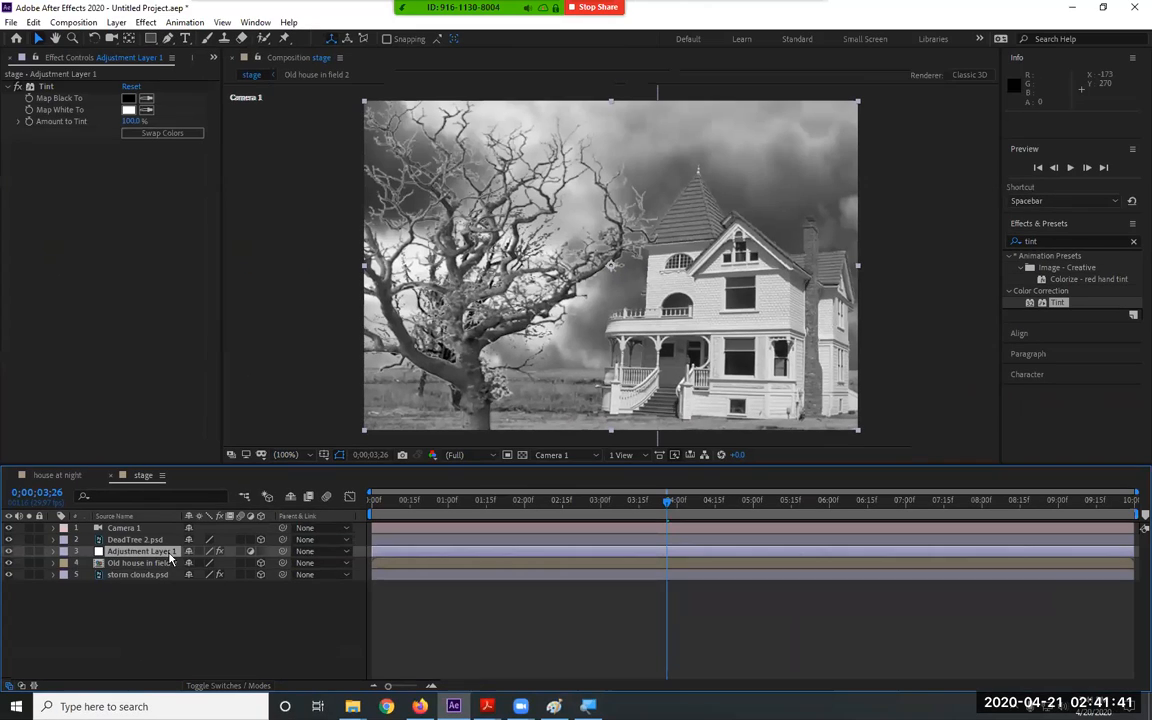
drag(155, 568, 153, 587)
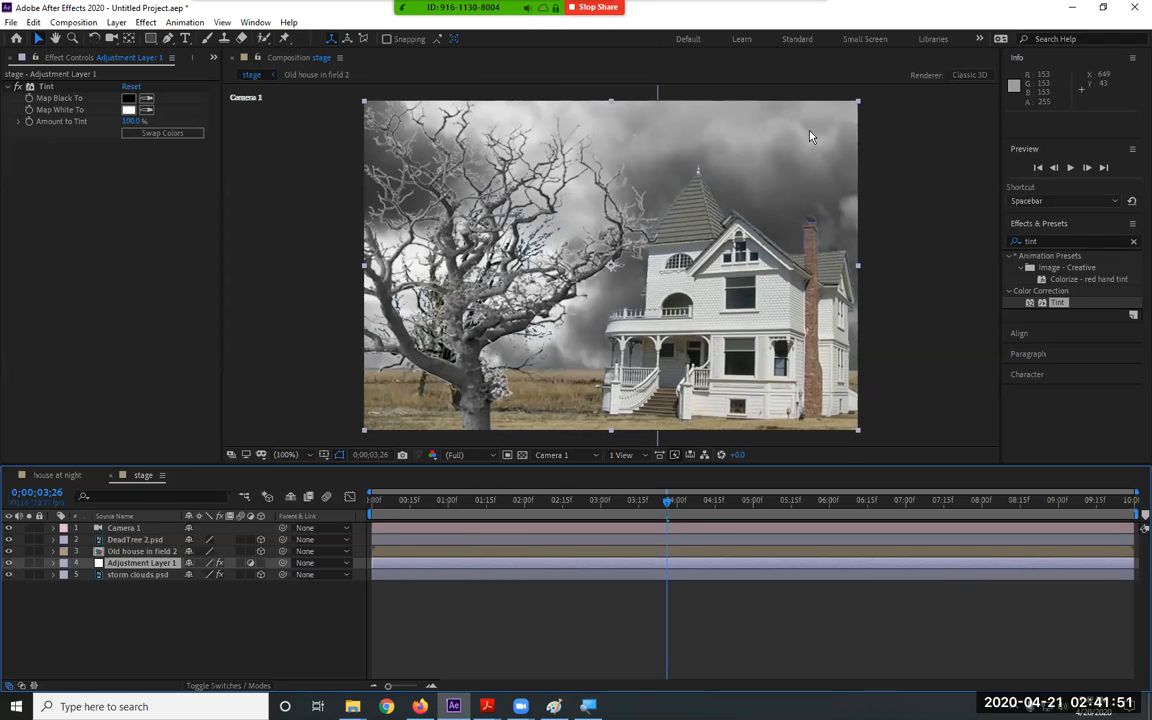
Move the adjustment layer back above DeadTree 2.psd and delete it
drag(150, 562, 137, 529)
click(127, 541)
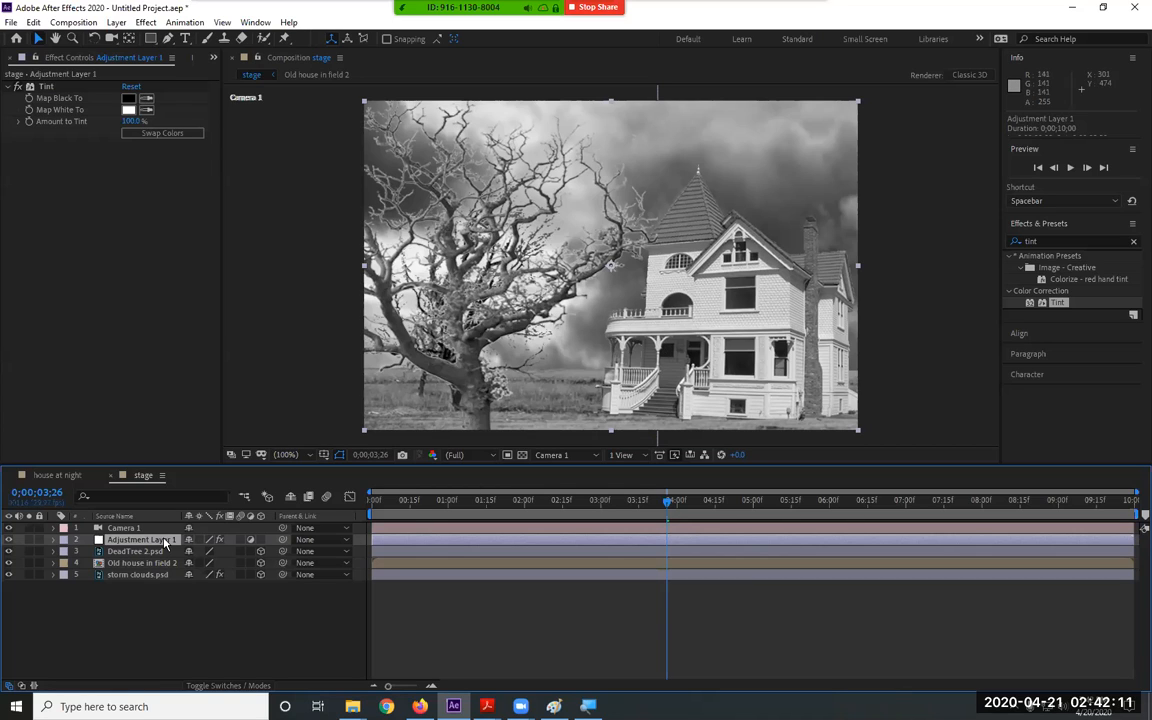
key(Delete)
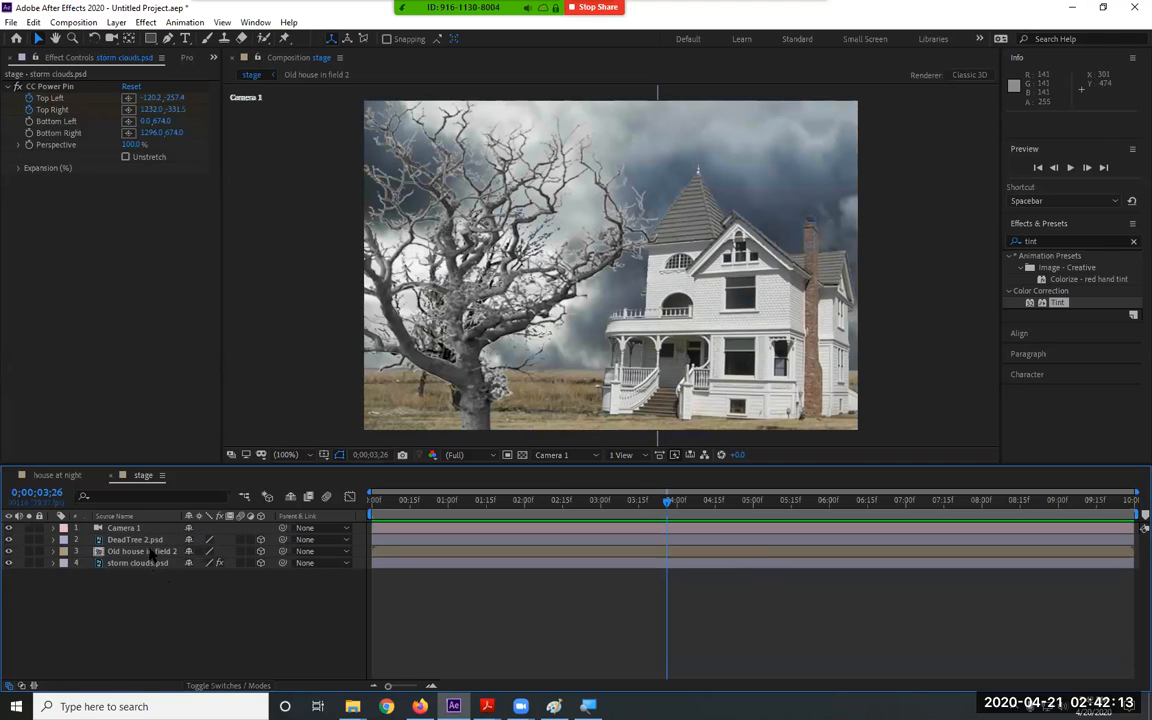
Select the Old house in field 2 layer and review the Day for Night instructions in House At Night.pdf in Acrobat Reader
click(145, 551)
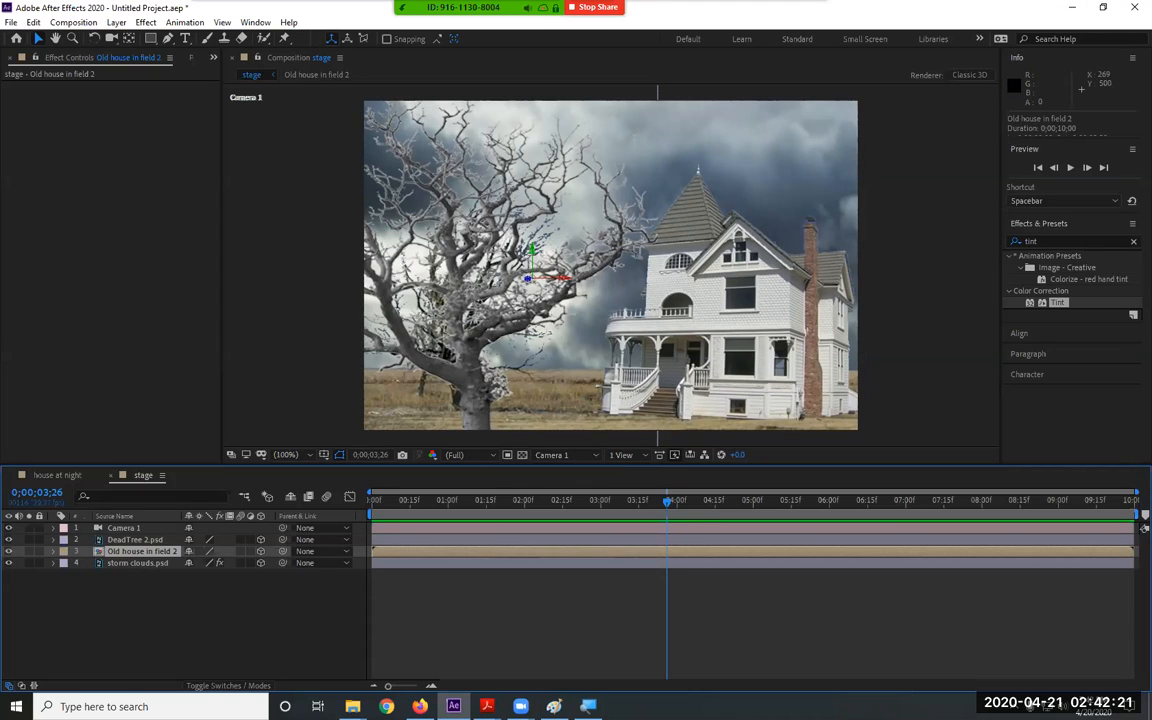
key(alt+Tab)
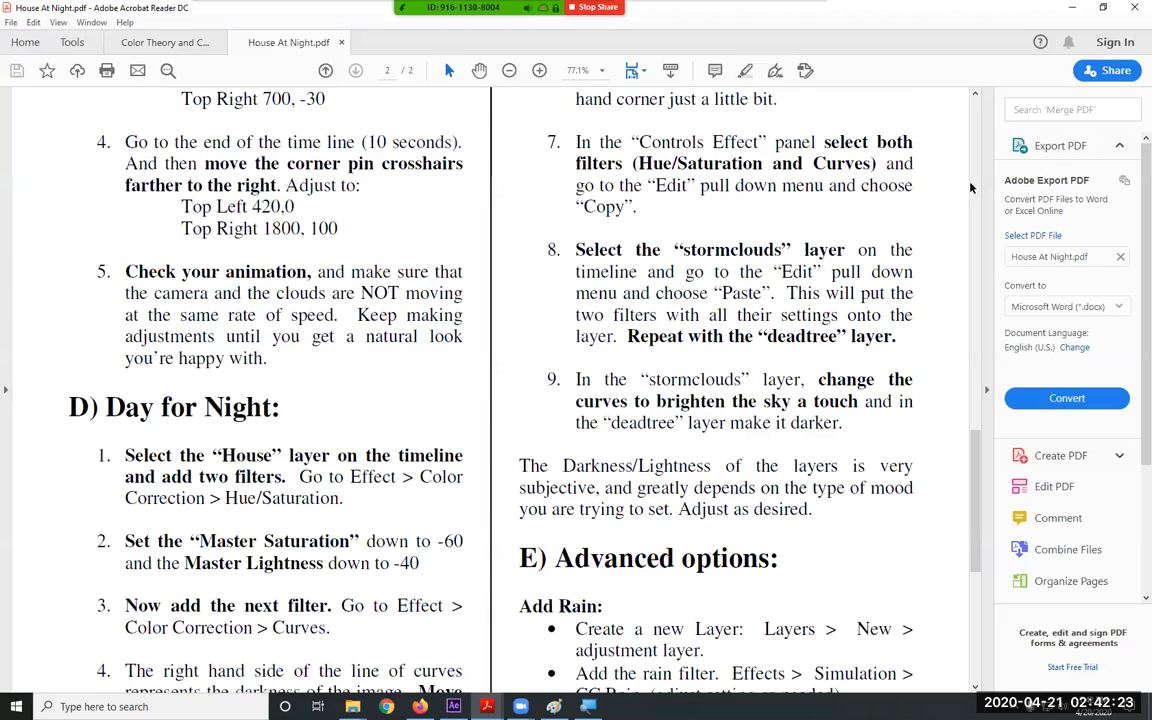
scroll(937, 497, up, 5)
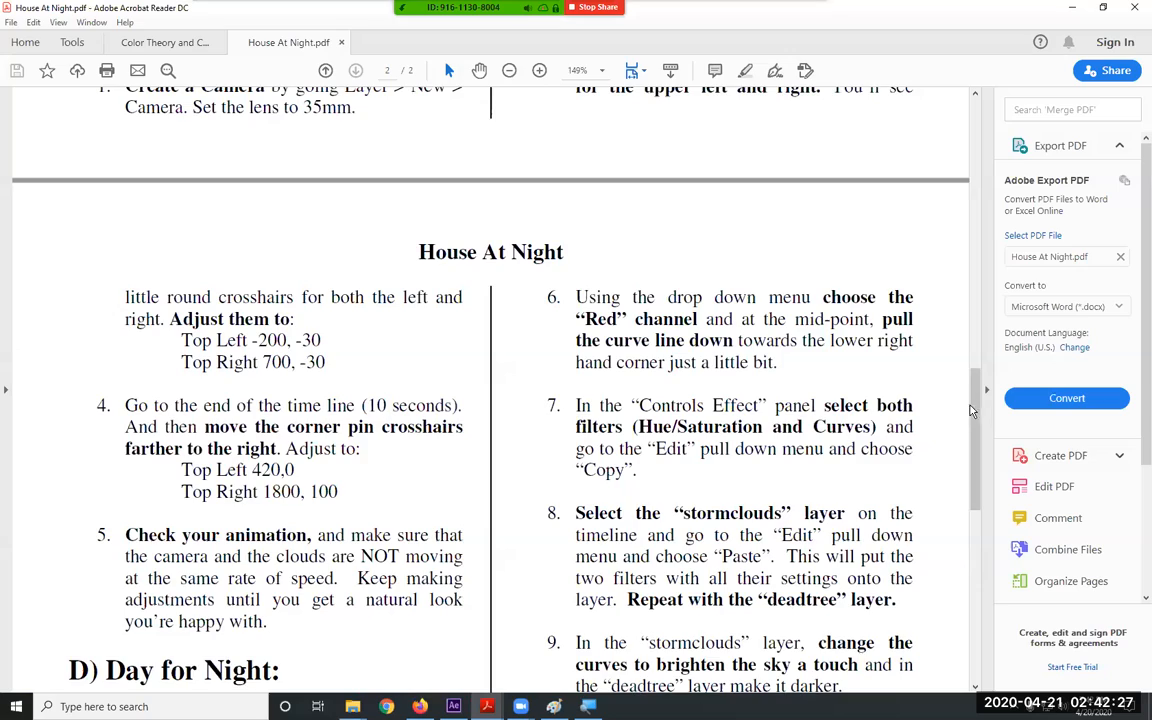
scroll(870, 450, down, 4)
scroll(935, 550, down, 8)
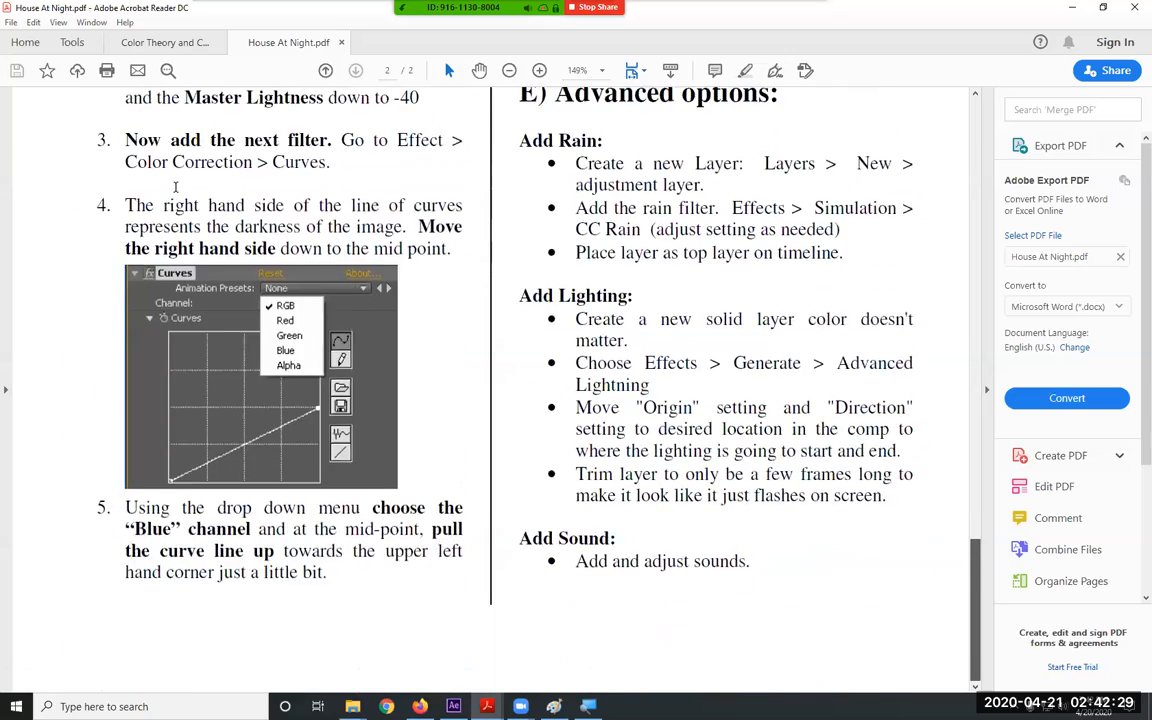
scroll(165, 180, up, 3)
drag(104, 131, 315, 147)
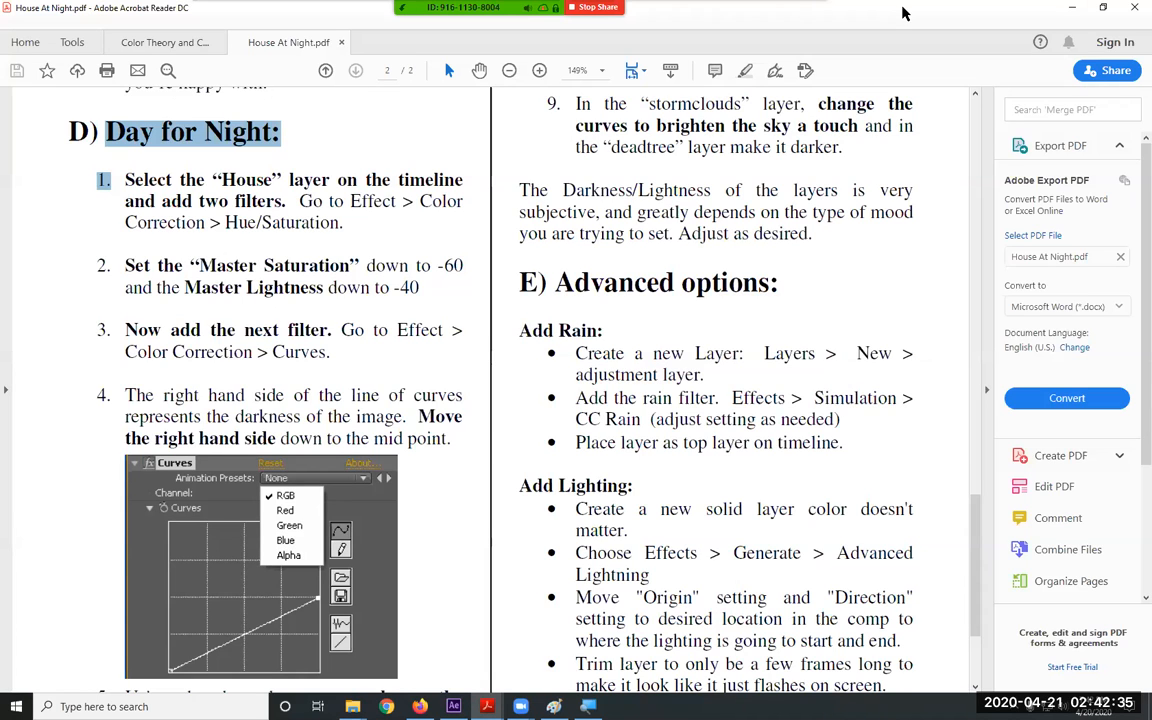
Return to After Effects and apply the Hue/Saturation effect to the Old house in field 2 layer
key(alt+Tab)
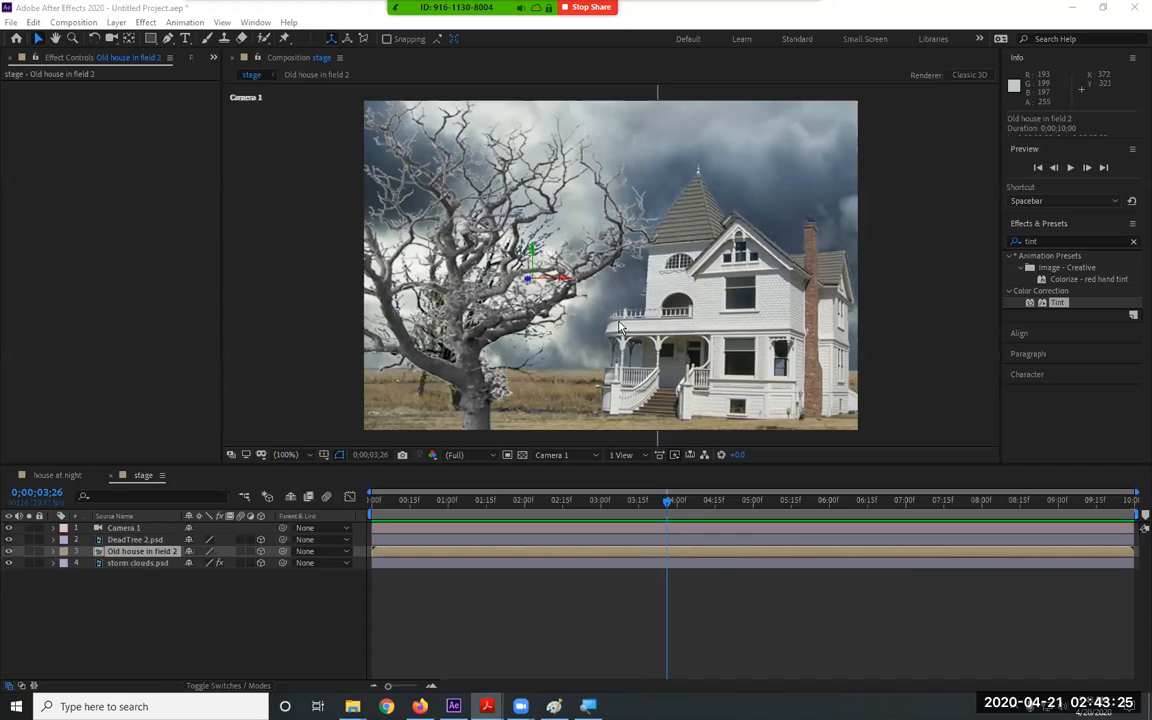
click(146, 22)
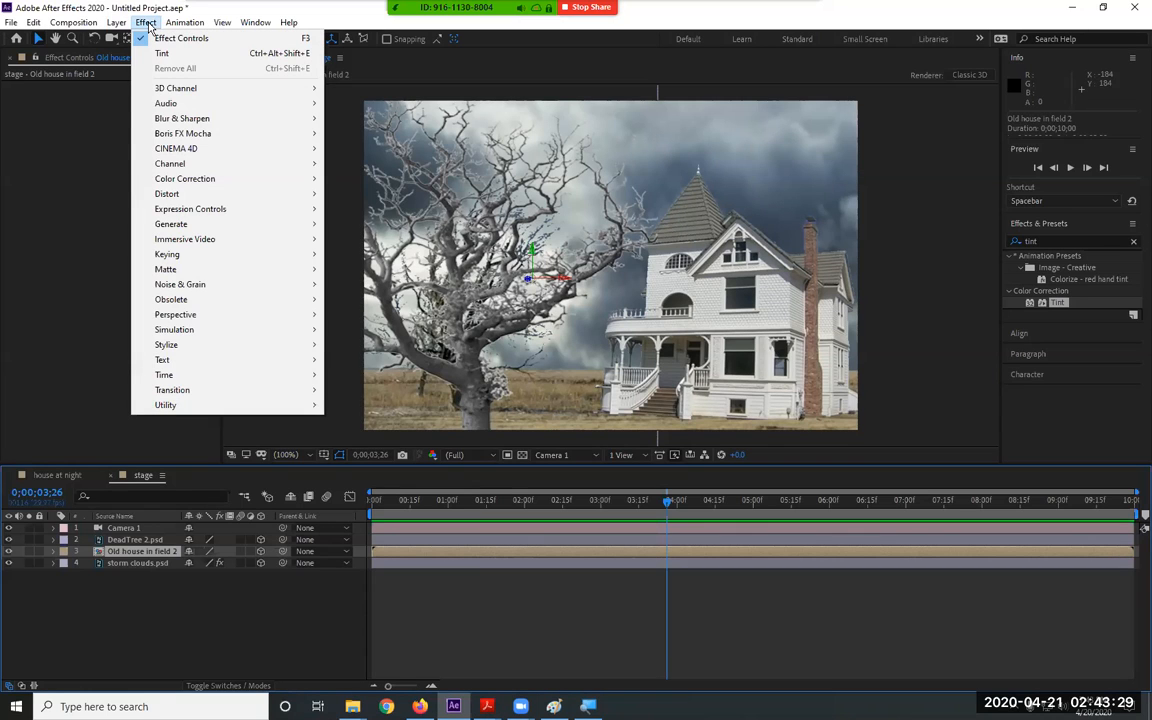
mouse_move(244, 177)
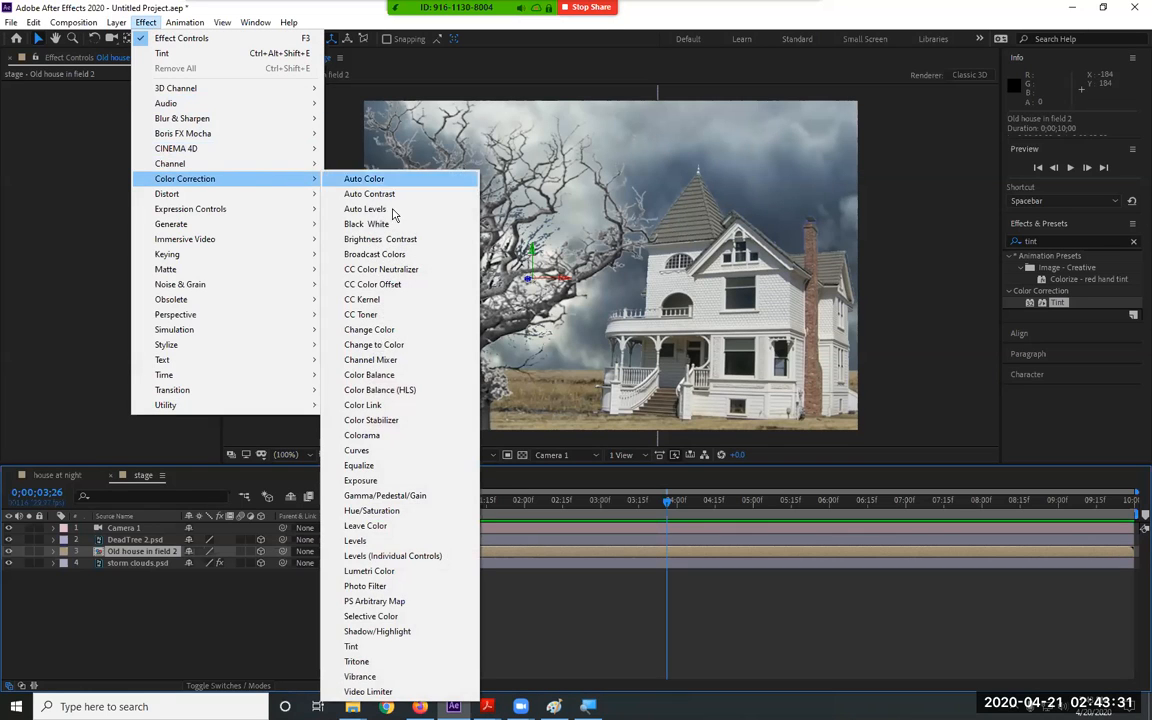
click(372, 511)
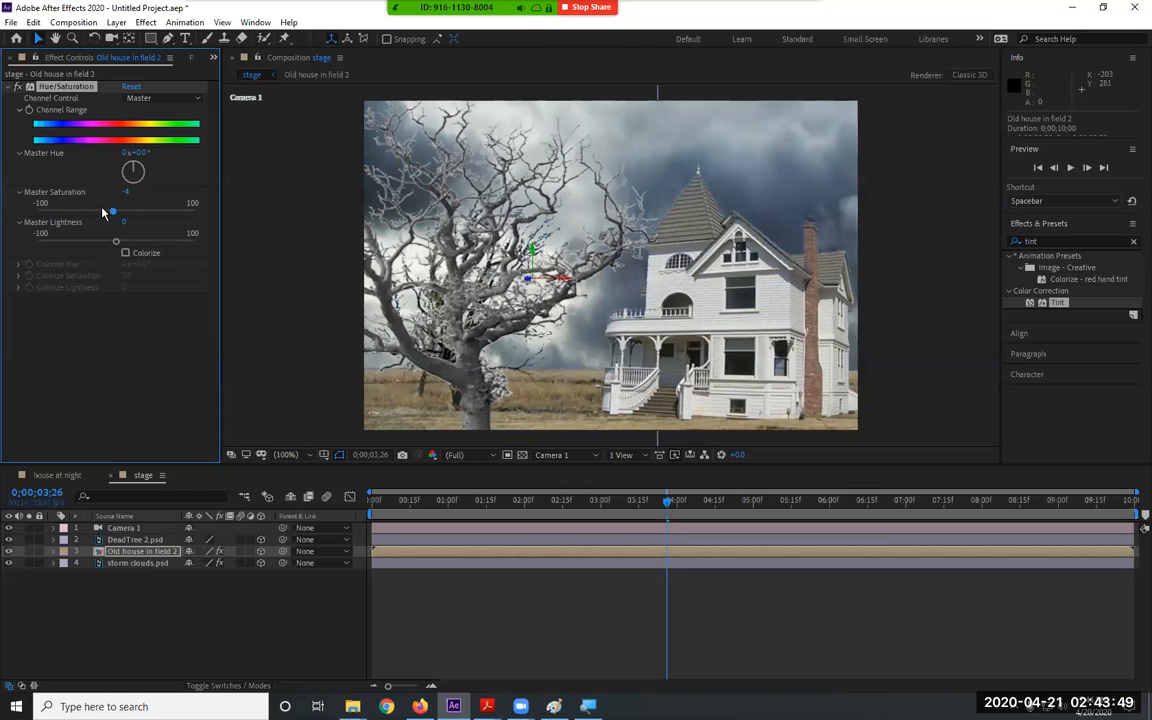
Try low and full Master Saturation on the house layer and settle on about -59
drag(103, 212, 71, 214)
drag(64, 214, 242, 223)
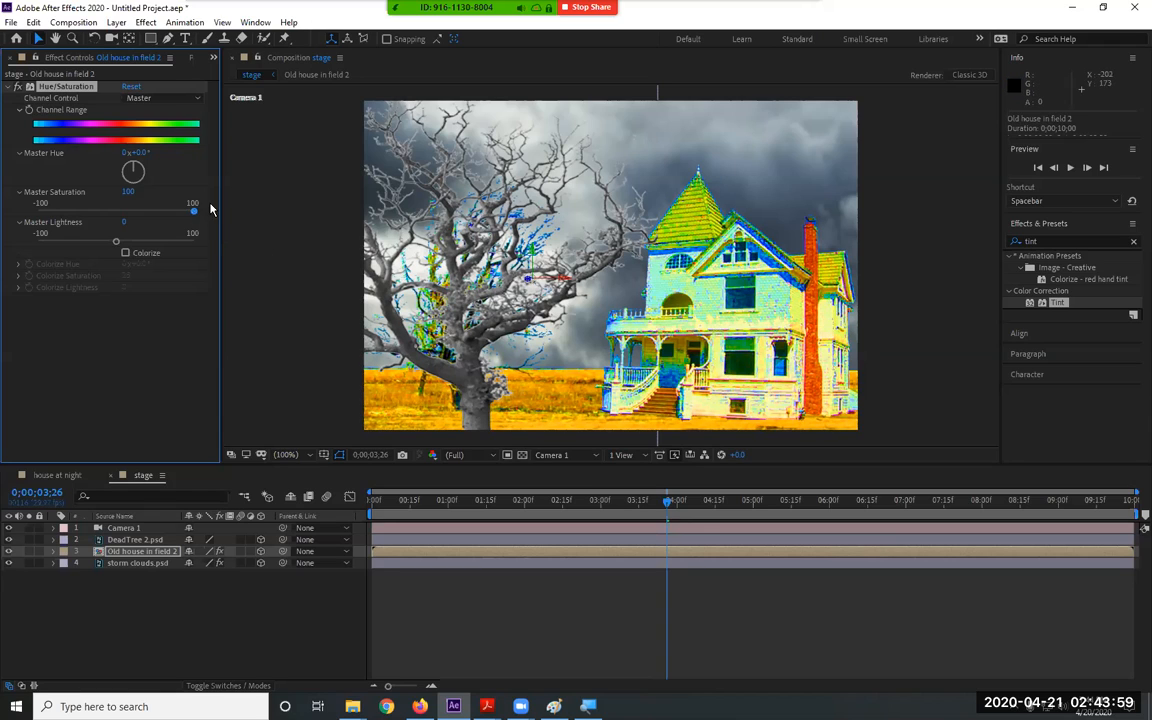
drag(193, 214, 69, 224)
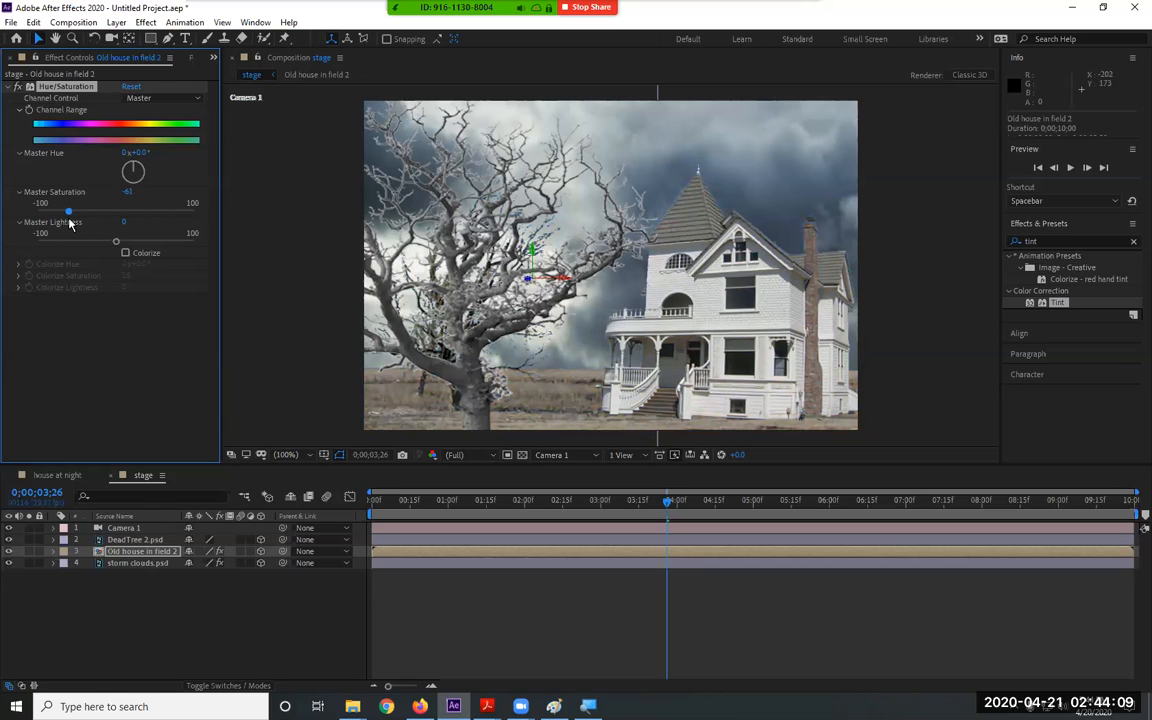
drag(71, 222, 75, 223)
drag(74, 214, 69, 216)
Set the house layer's Master Lightness to -40 and collapse the Channel Range and Master Hue controls
drag(116, 243, 74, 245)
key(ctrl+z)
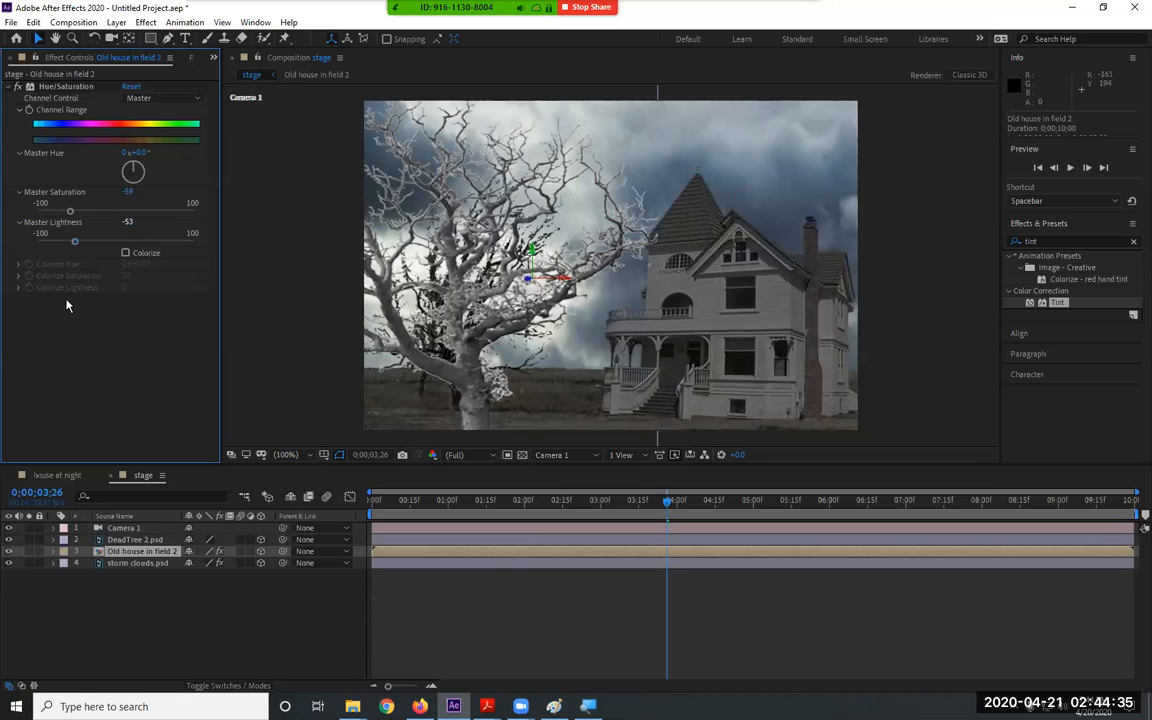
click(127, 223)
text(-40)
click(113, 249)
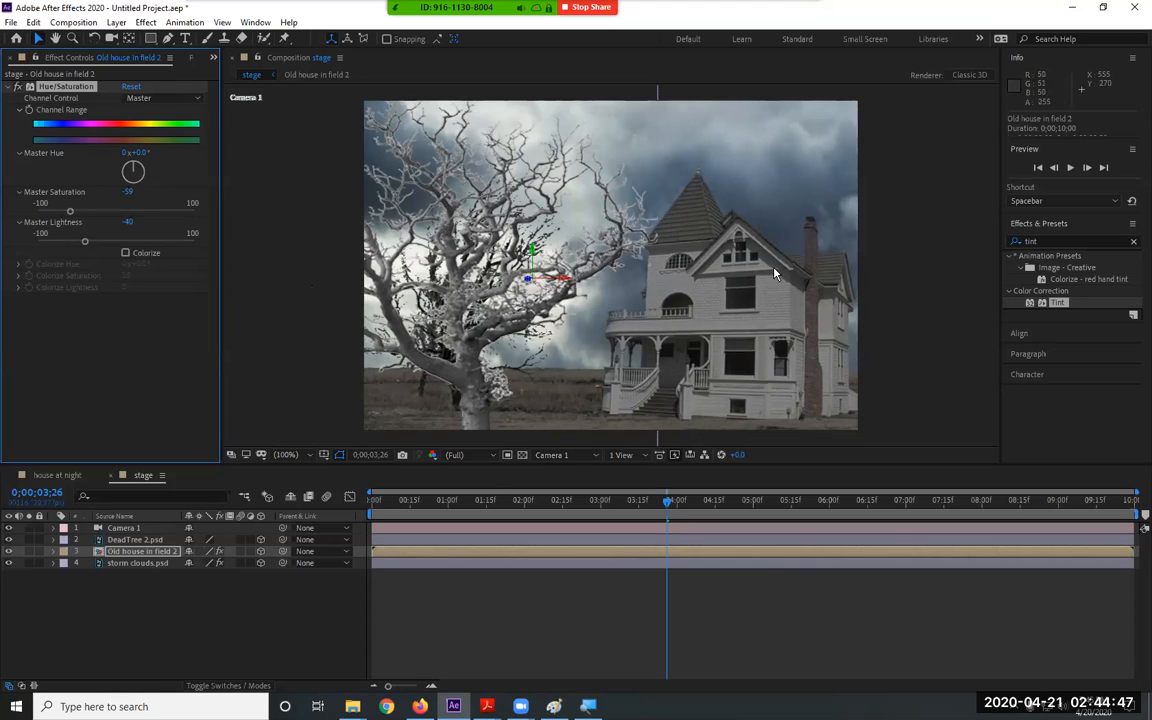
click(19, 110)
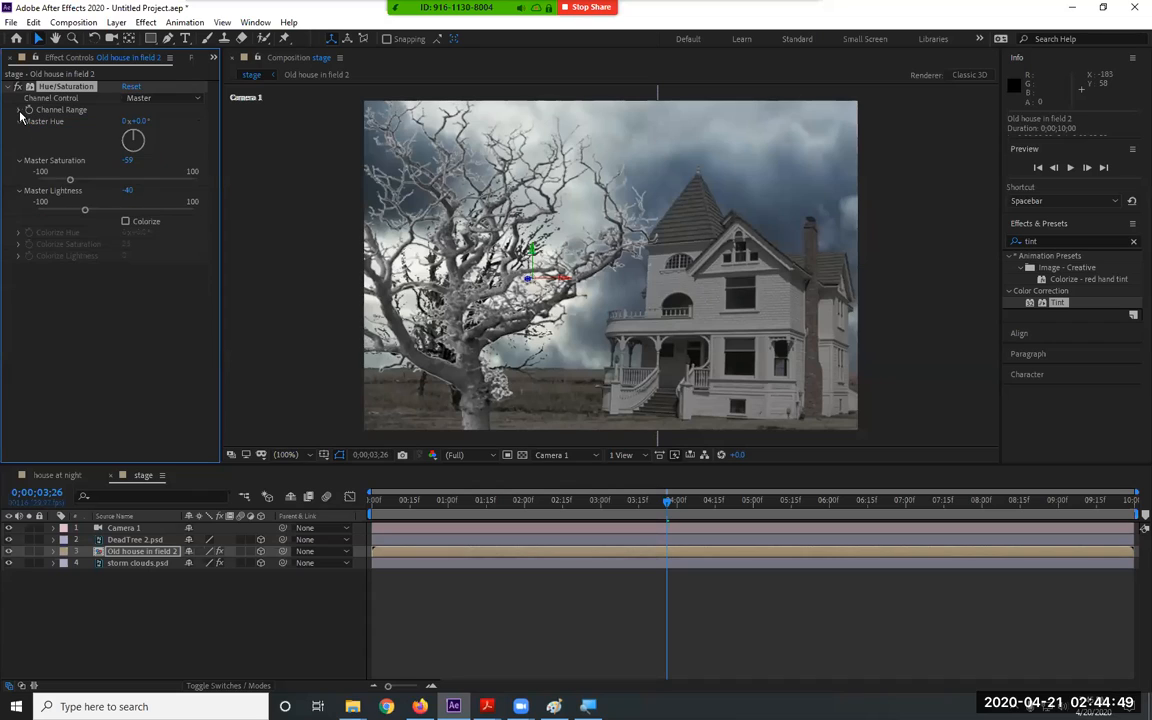
click(20, 122)
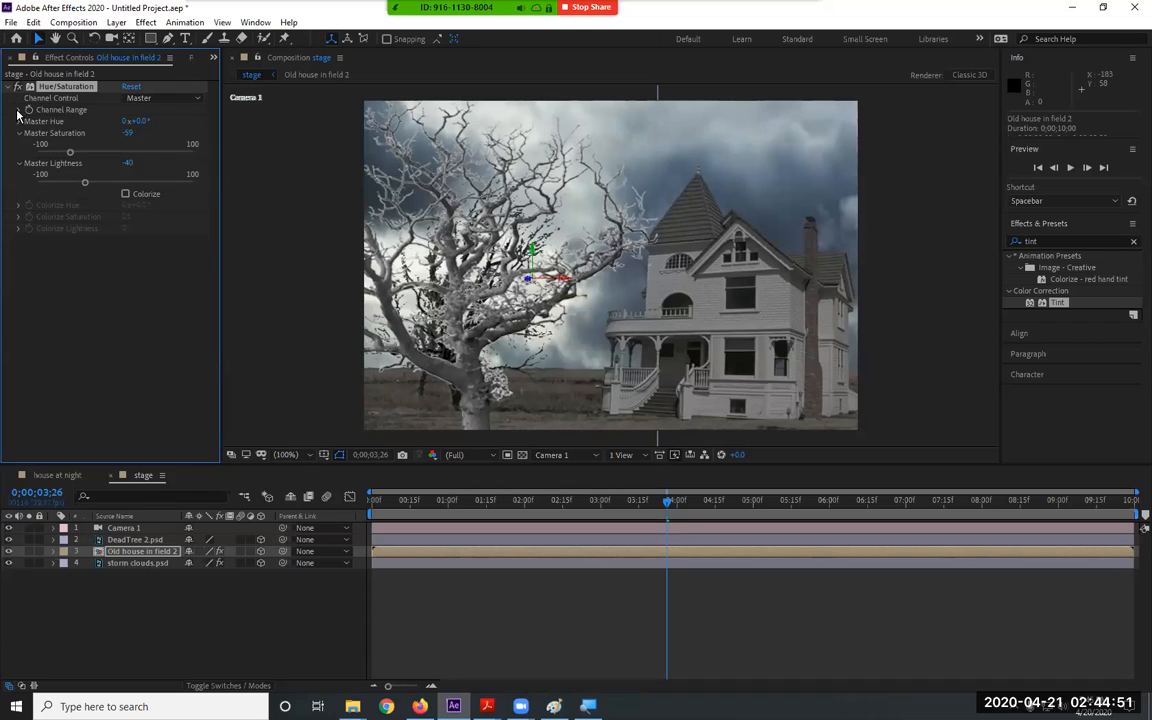
Collapse Hue/Saturation on the house layer, add the Curves effect and lower the RGB curve's white end to about half height
click(18, 111)
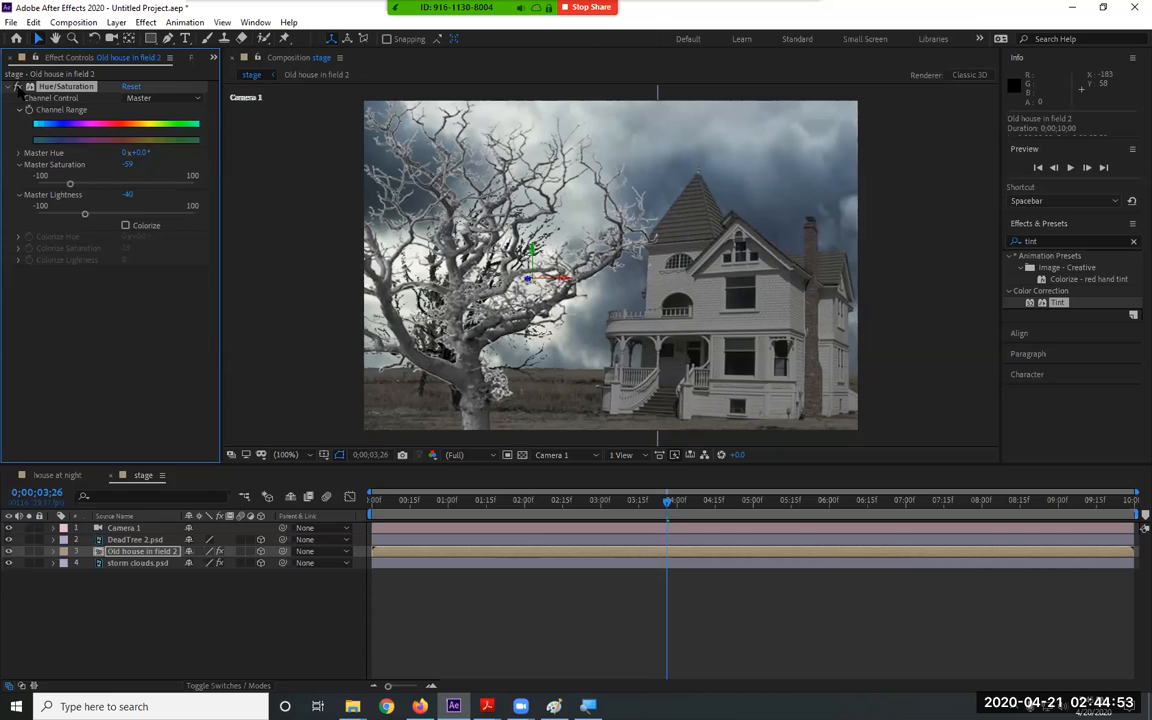
click(12, 87)
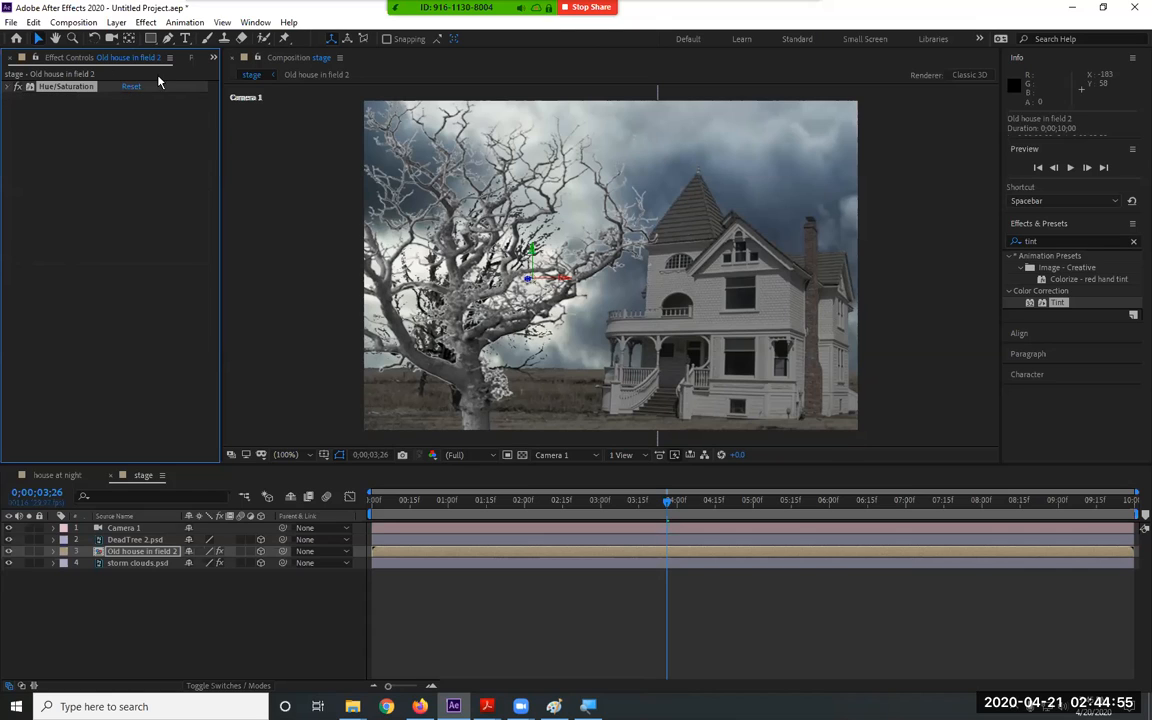
click(148, 24)
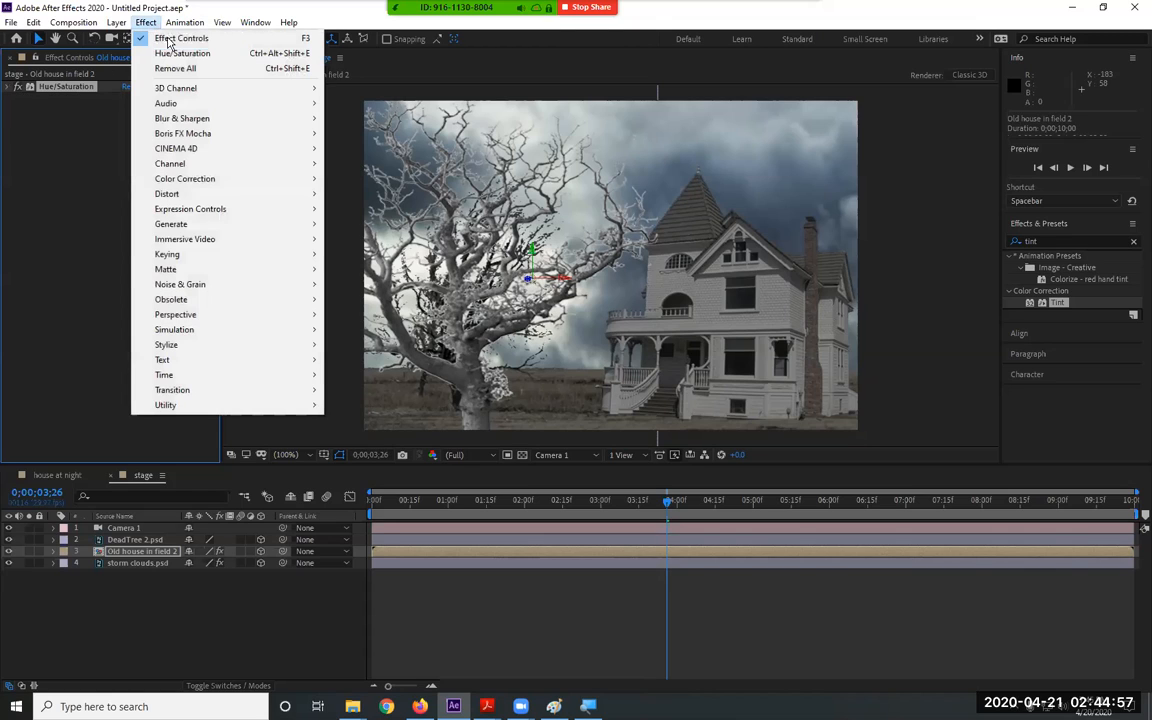
mouse_move(232, 199)
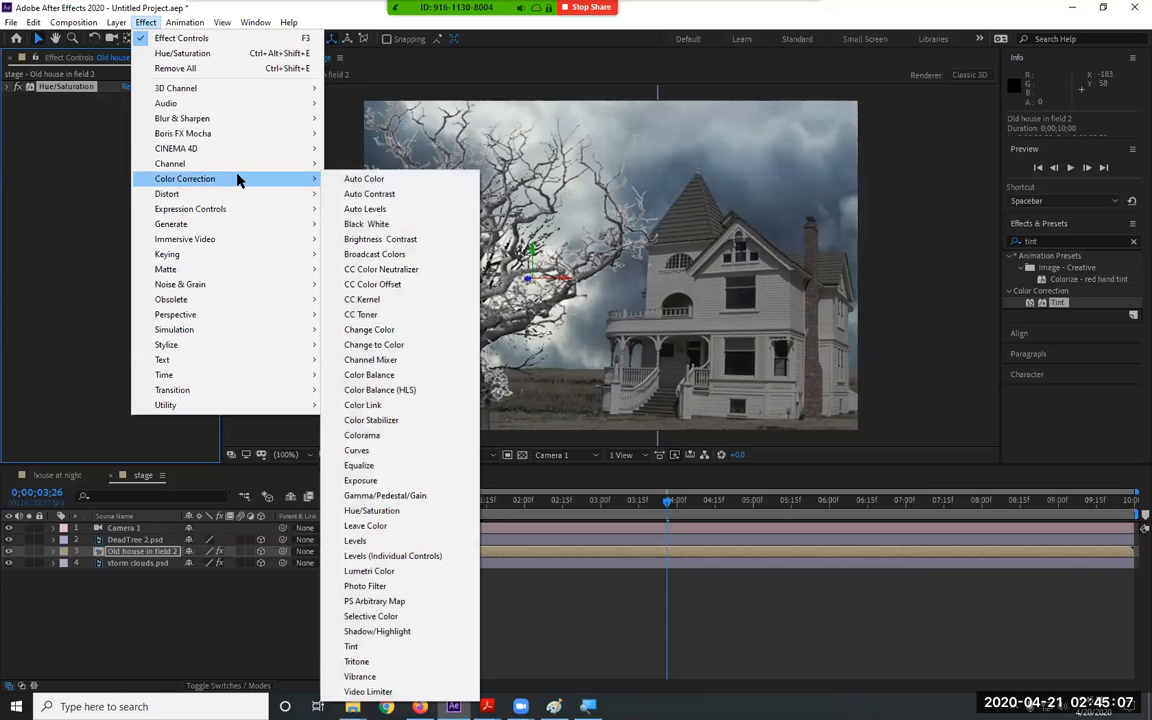
click(358, 450)
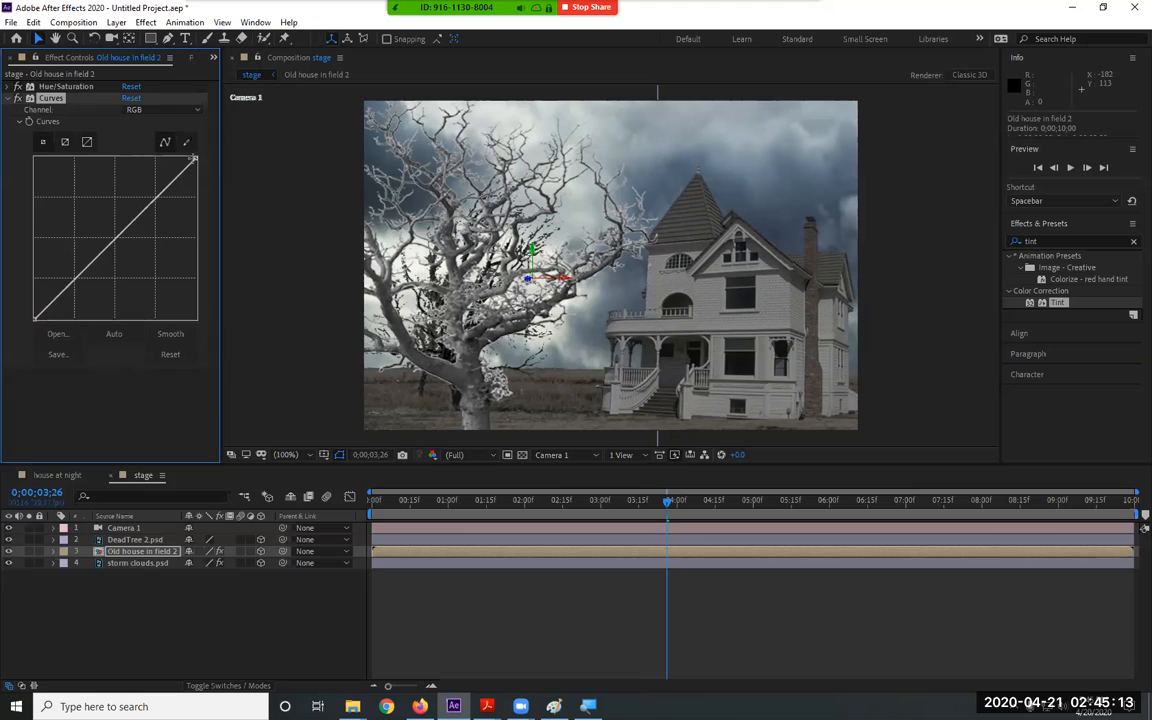
mouse_move(197, 161)
mouse_down()
mouse_move(199, 248)
mouse_move(197, 159)
mouse_up()
drag(197, 163, 200, 243)
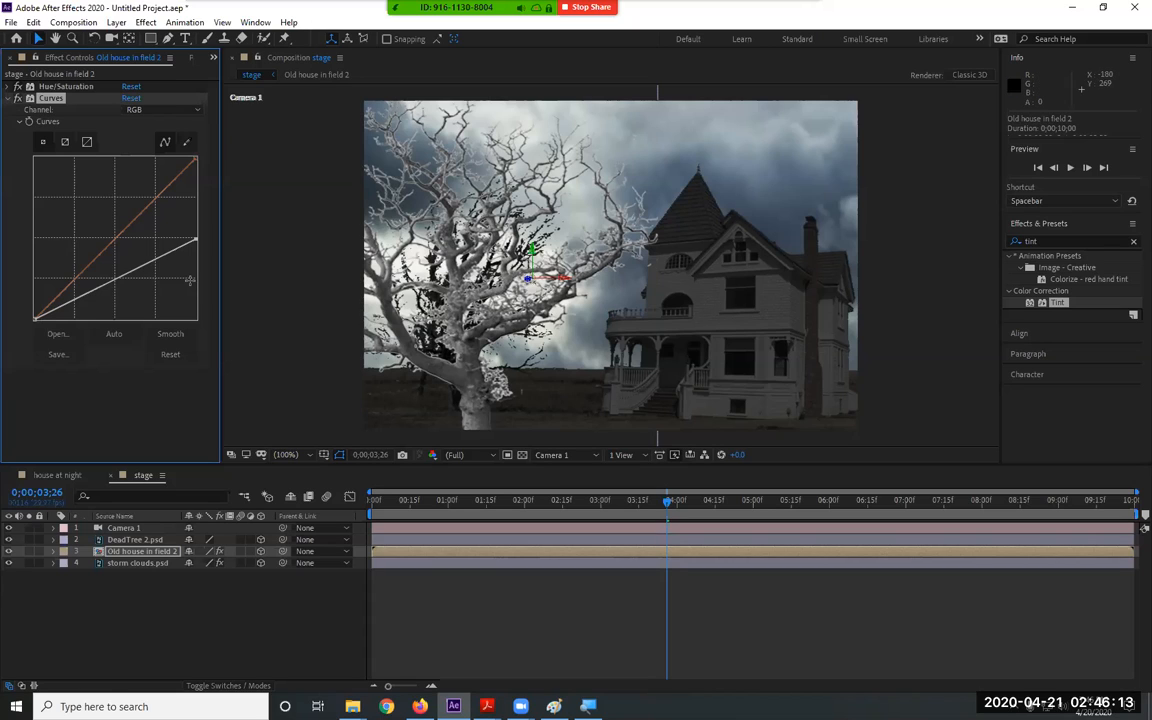
Raise the shadows of the house layer's Blue curve slightly and move its white end inward along the upper edge
click(160, 110)
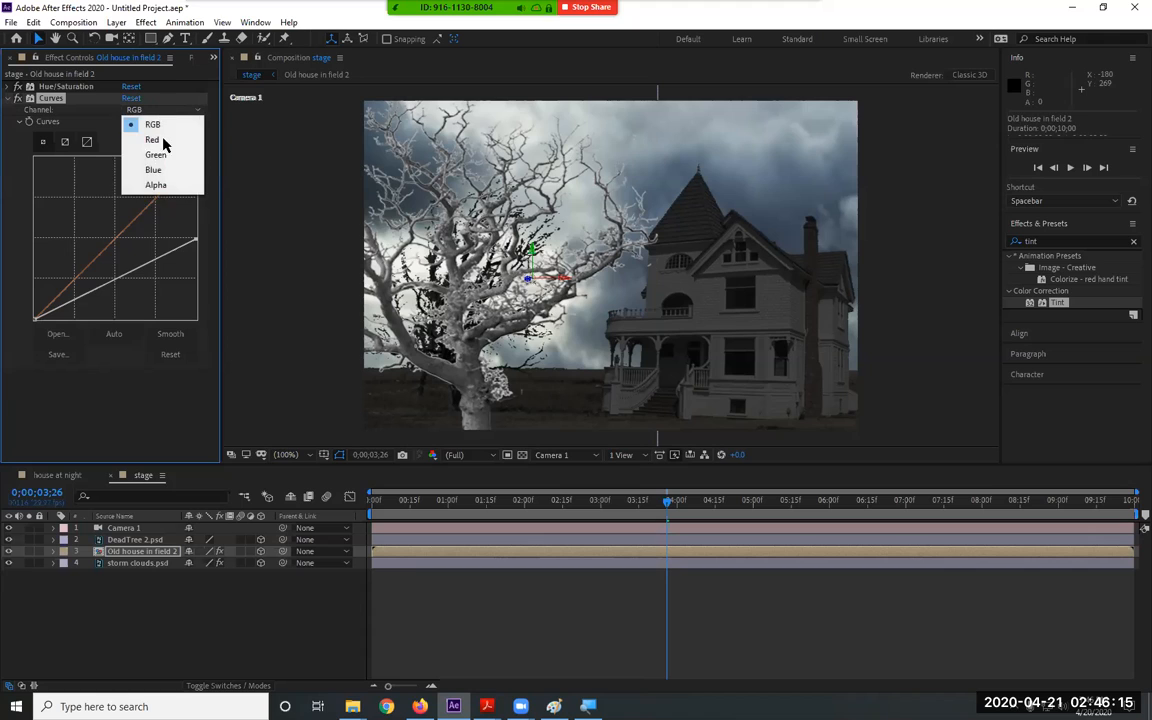
click(160, 169)
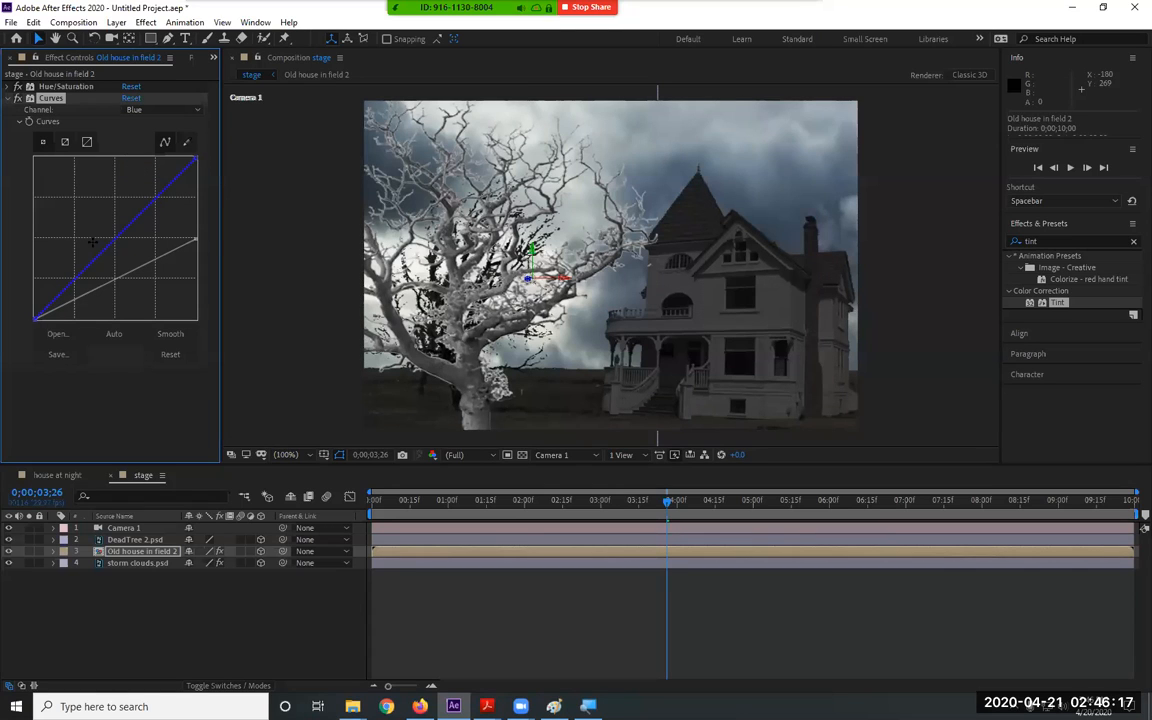
drag(98, 252, 74, 289)
key(ctrl+z)
mouse_move(69, 286)
mouse_down()
mouse_move(71, 252)
mouse_move(73, 271)
mouse_up()
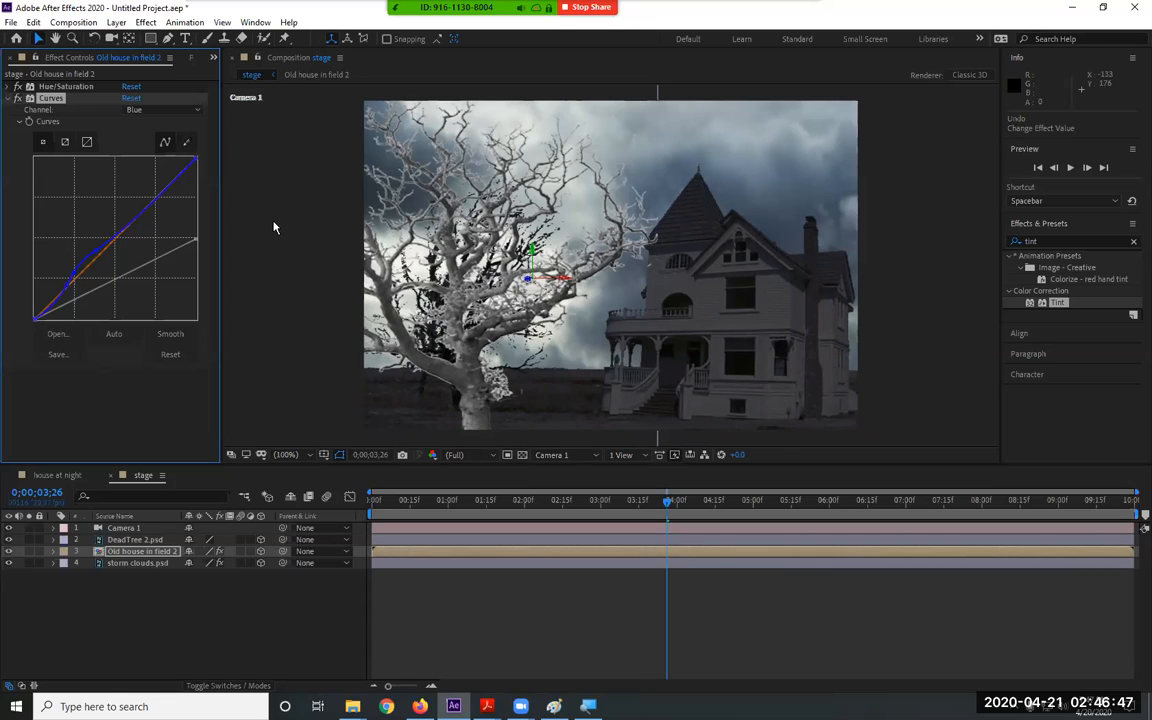
drag(197, 161, 171, 163)
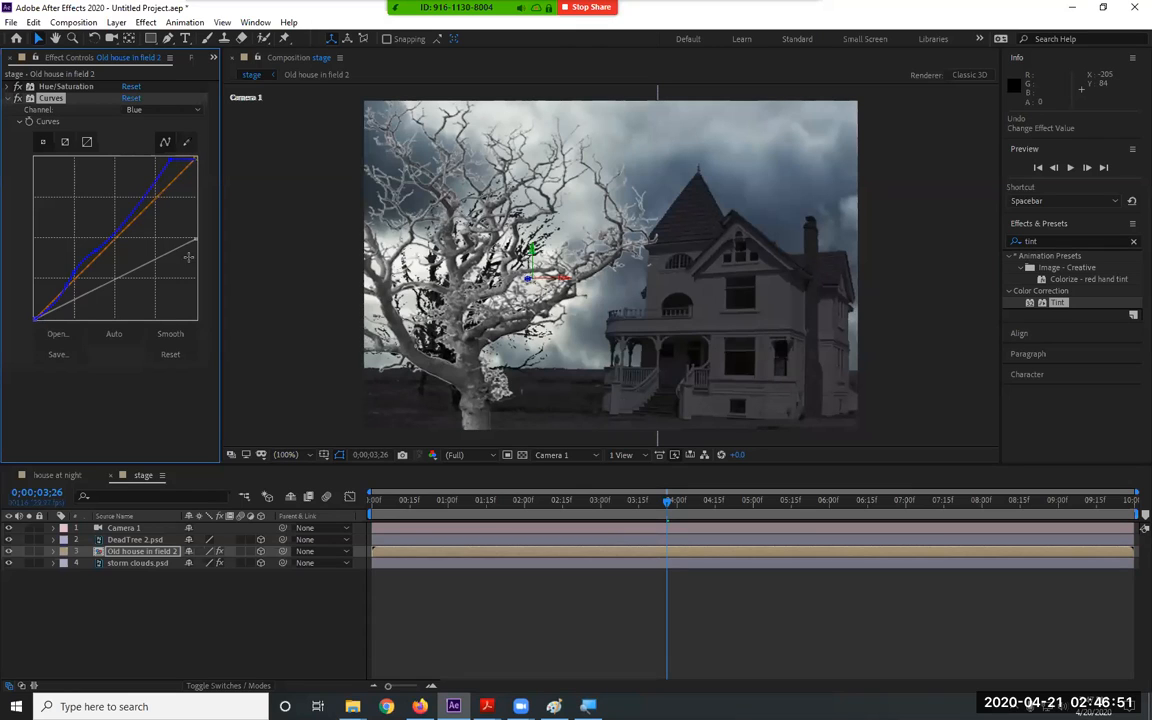
Lower the house layer's Red curve white end to about three quarters height and compare the image with Curves off and on
click(176, 111)
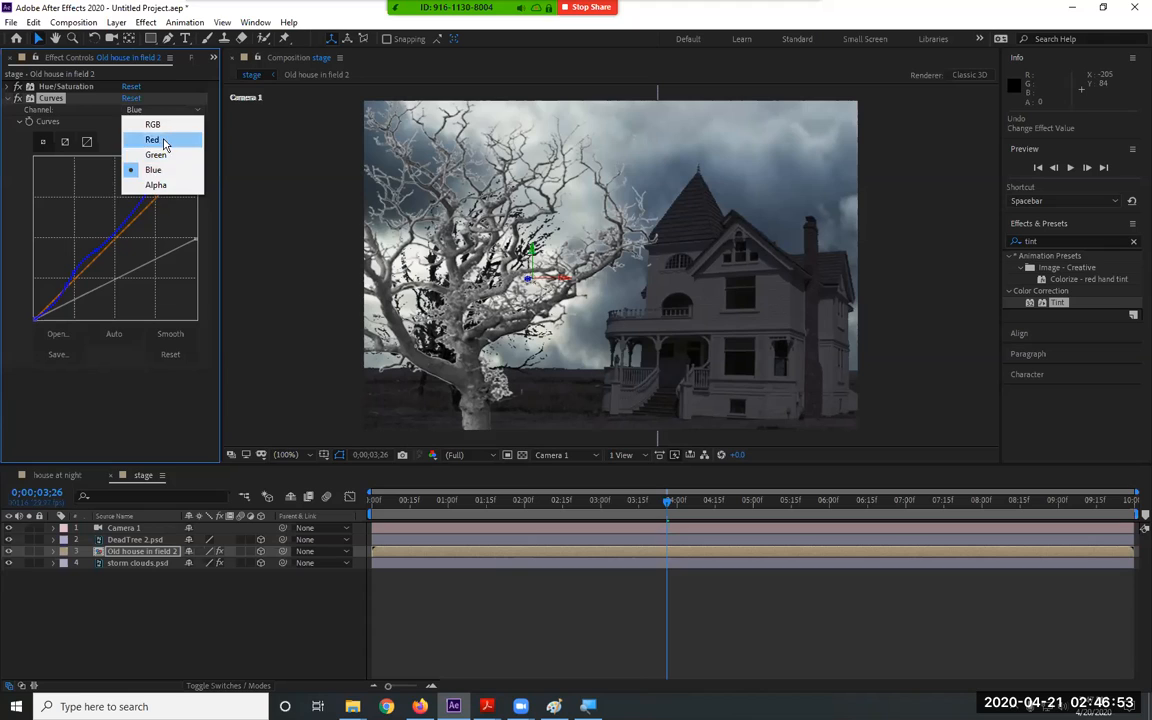
click(158, 140)
drag(197, 158, 224, 201)
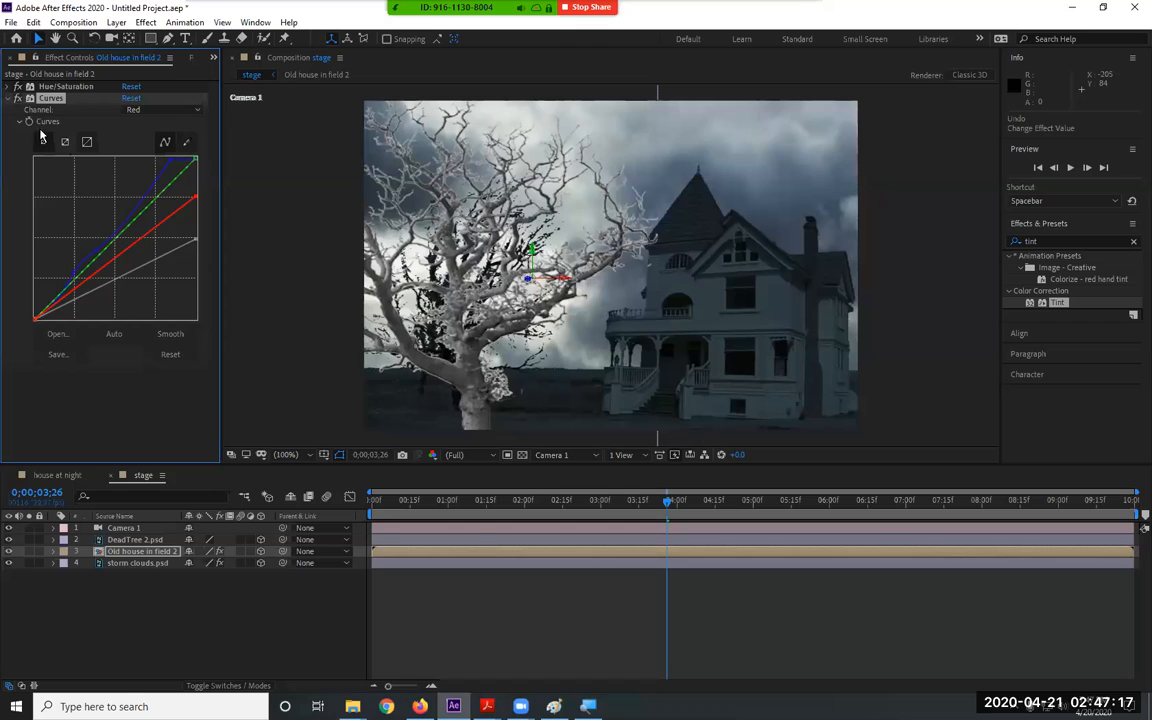
click(16, 98)
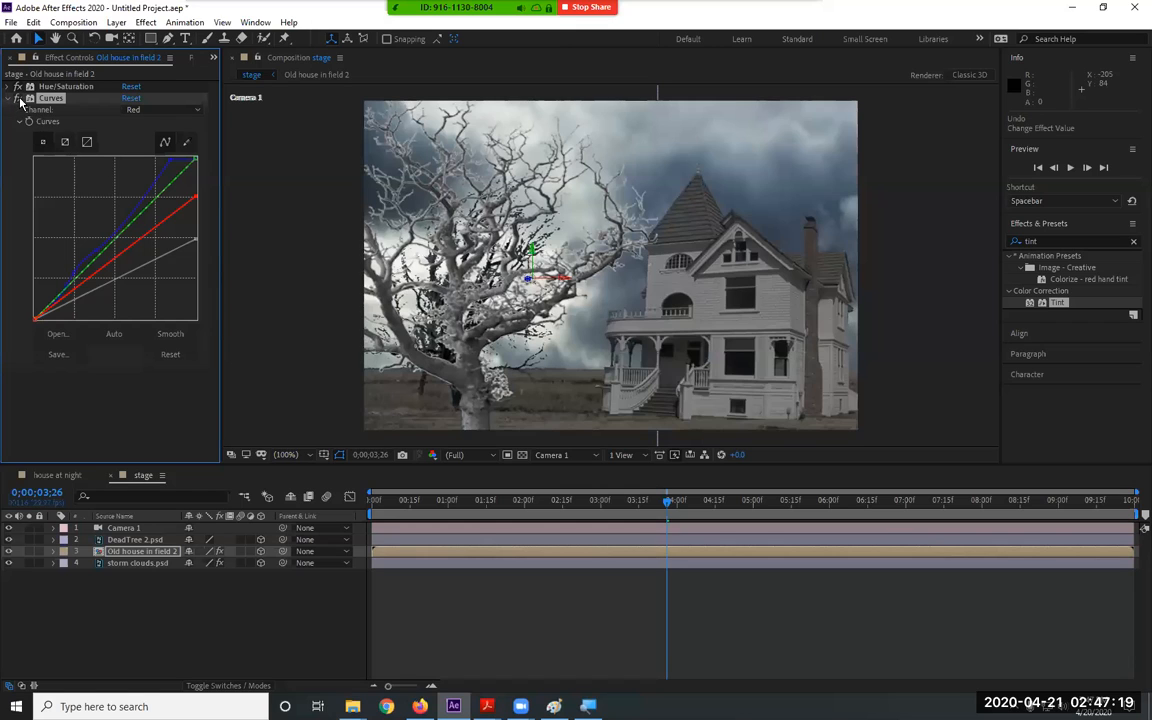
click(17, 98)
click(8, 99)
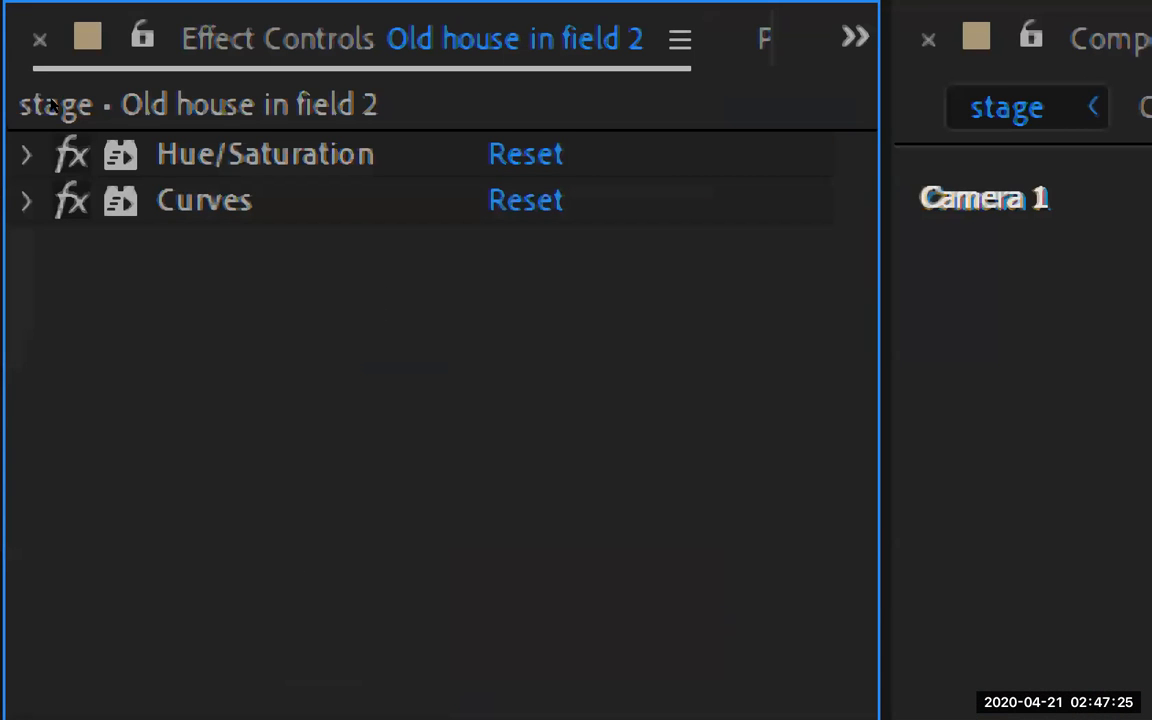
Copy both the Hue/Saturation and Curves effects from the Old house in field 2 layer
click(215, 154)
shift+click(215, 200)
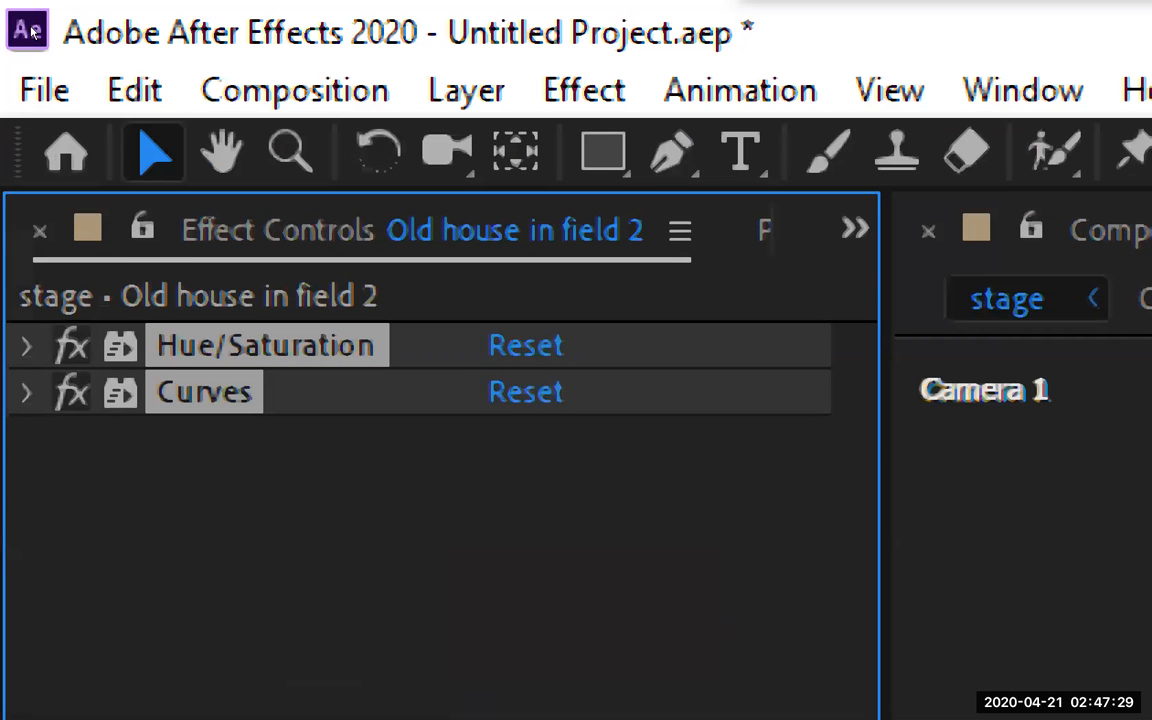
click(134, 90)
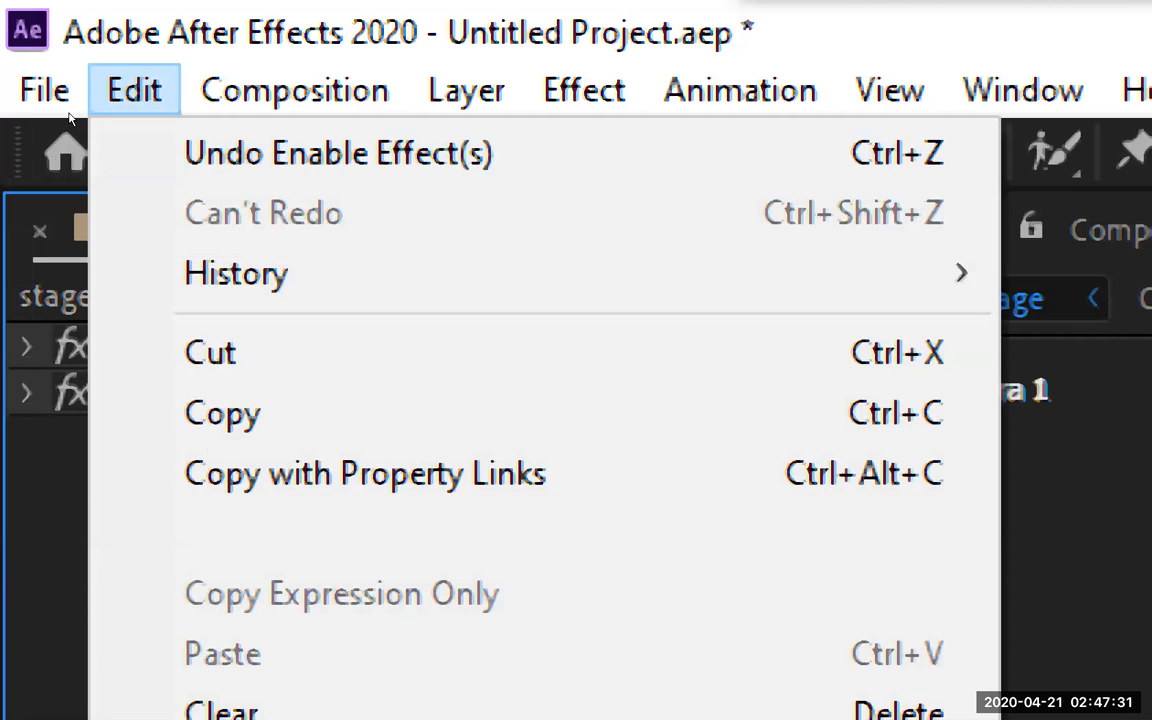
click(221, 411)
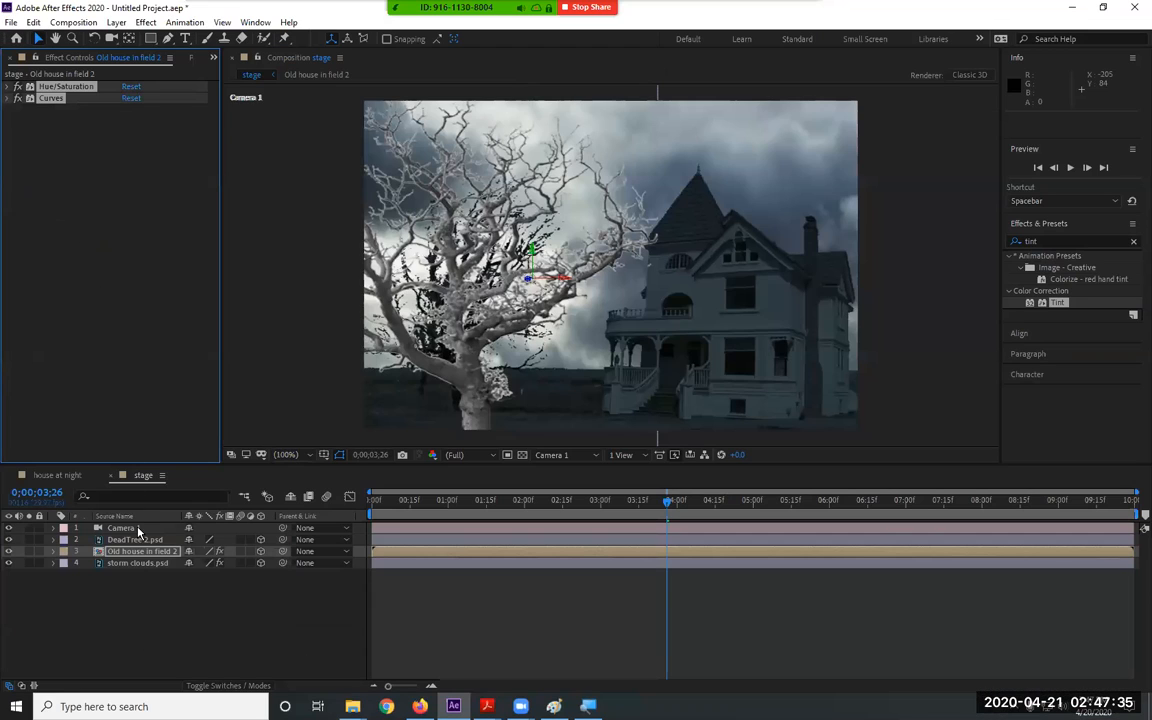
Paste the copied effects onto the DeadTree 2.psd and storm clouds.psd layers
click(137, 540)
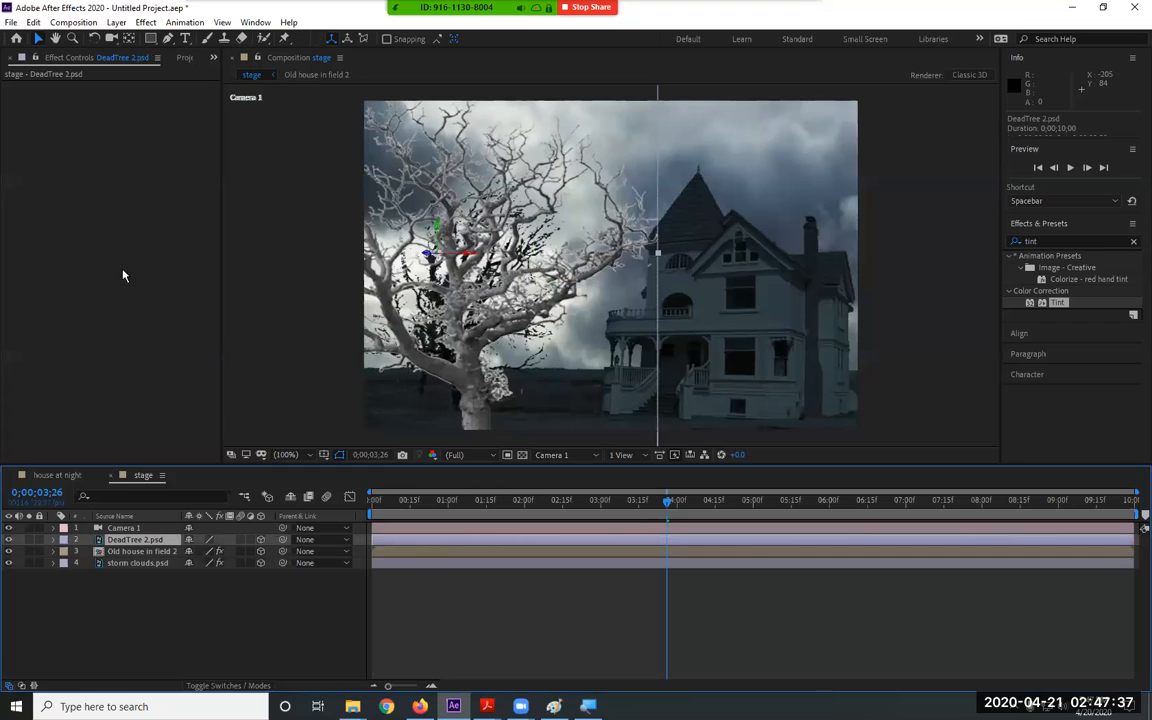
click(33, 22)
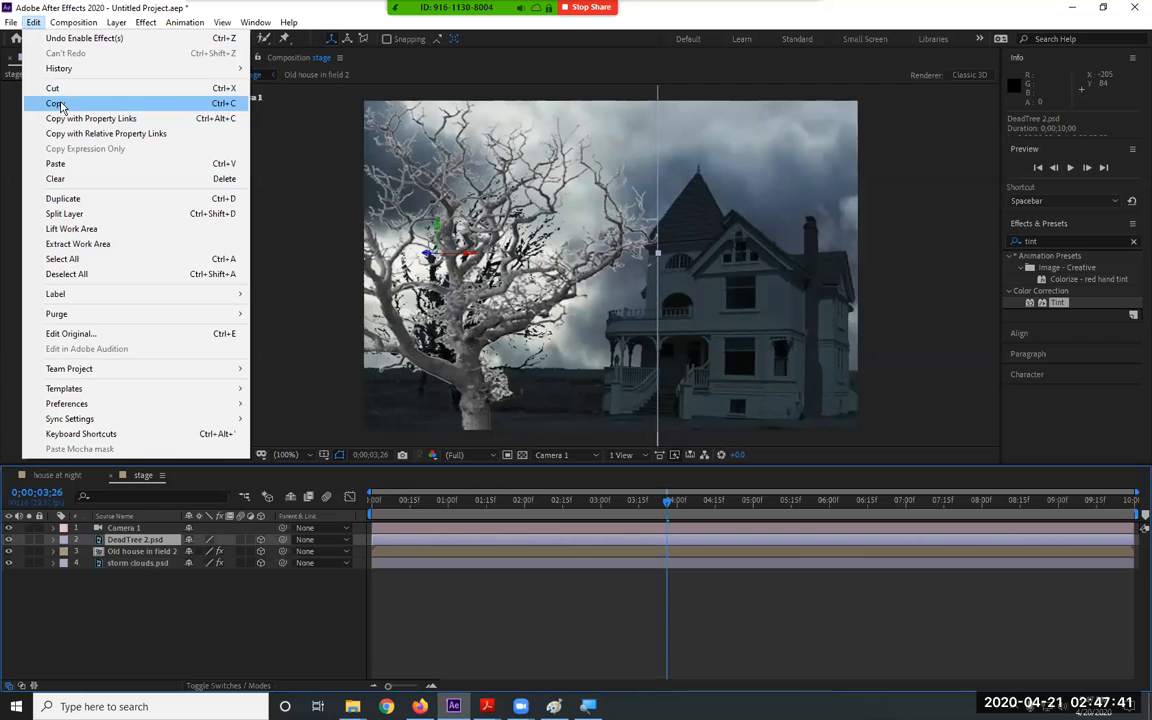
click(57, 164)
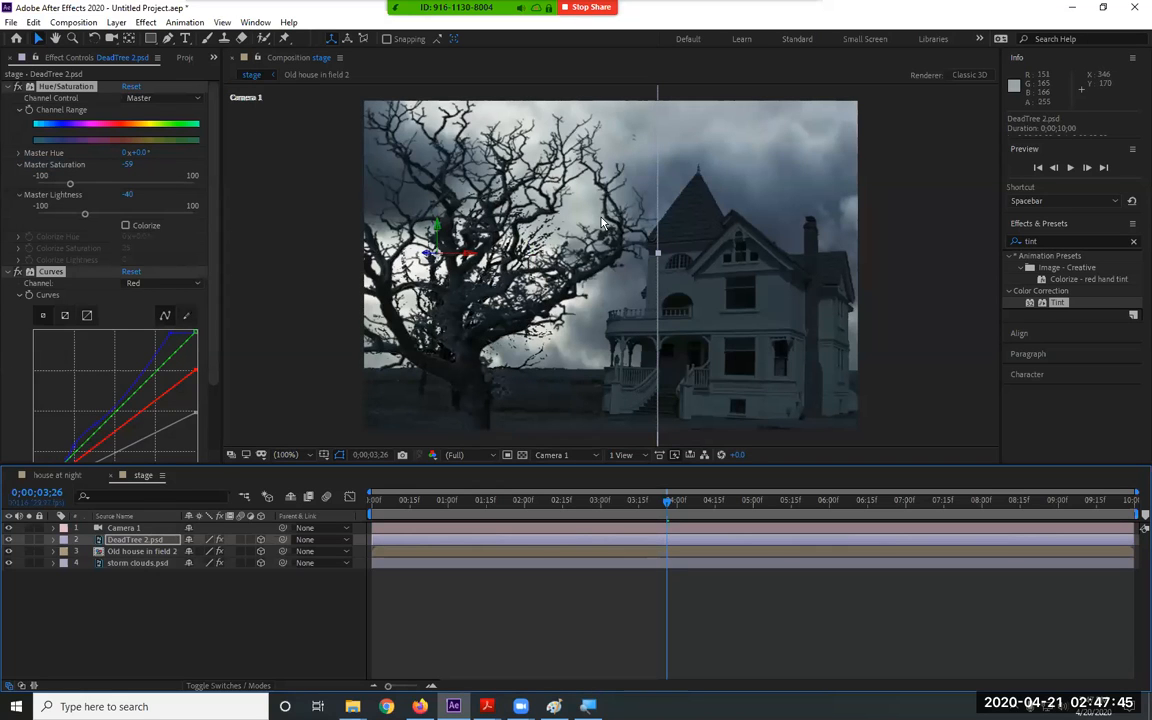
click(150, 564)
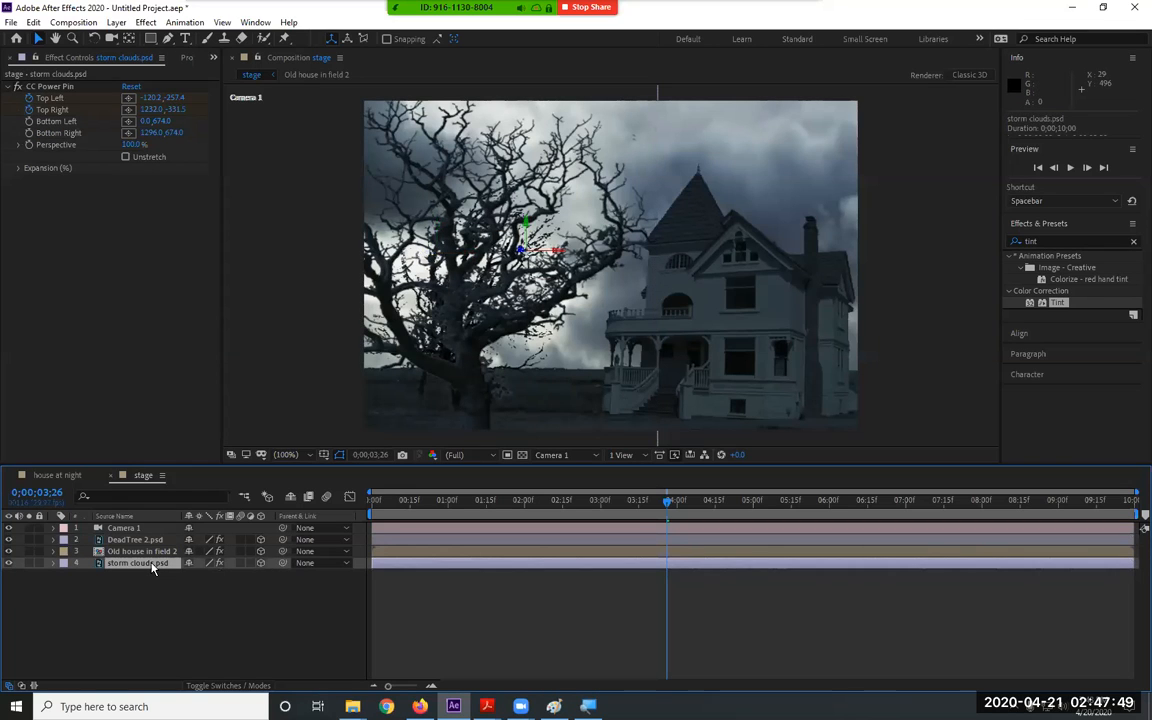
key(ctrl+v)
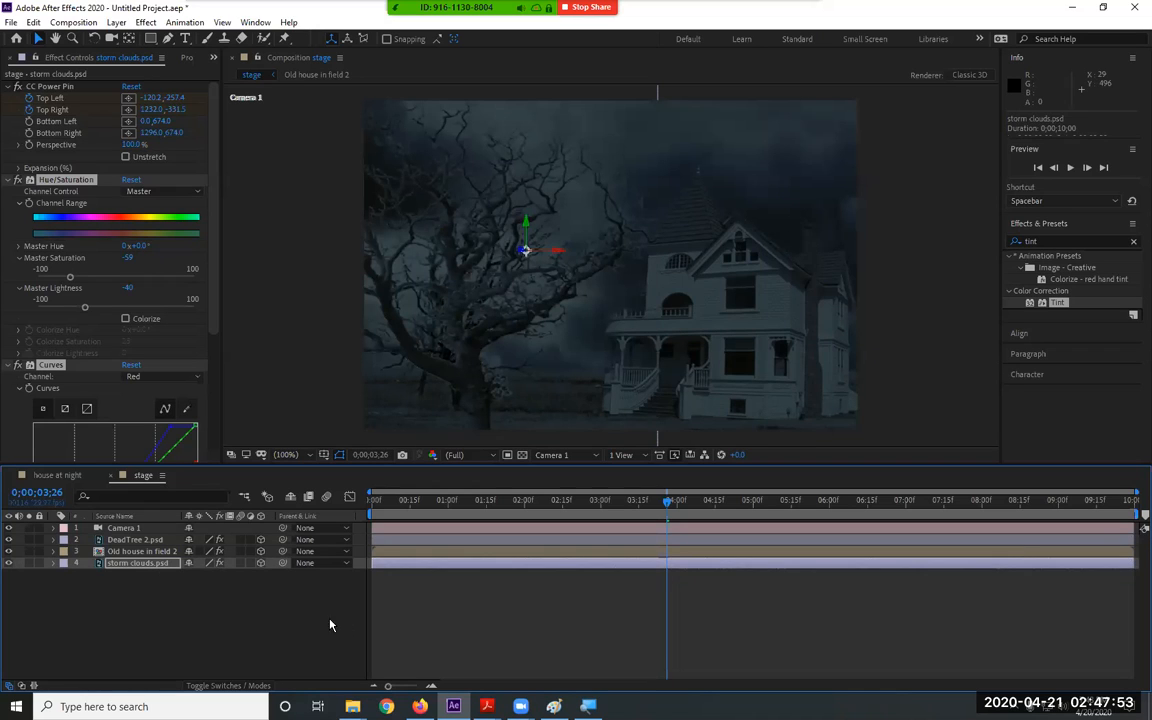
Preview the night-graded stage composition from its first frame and stop the playback partway
key(Home)
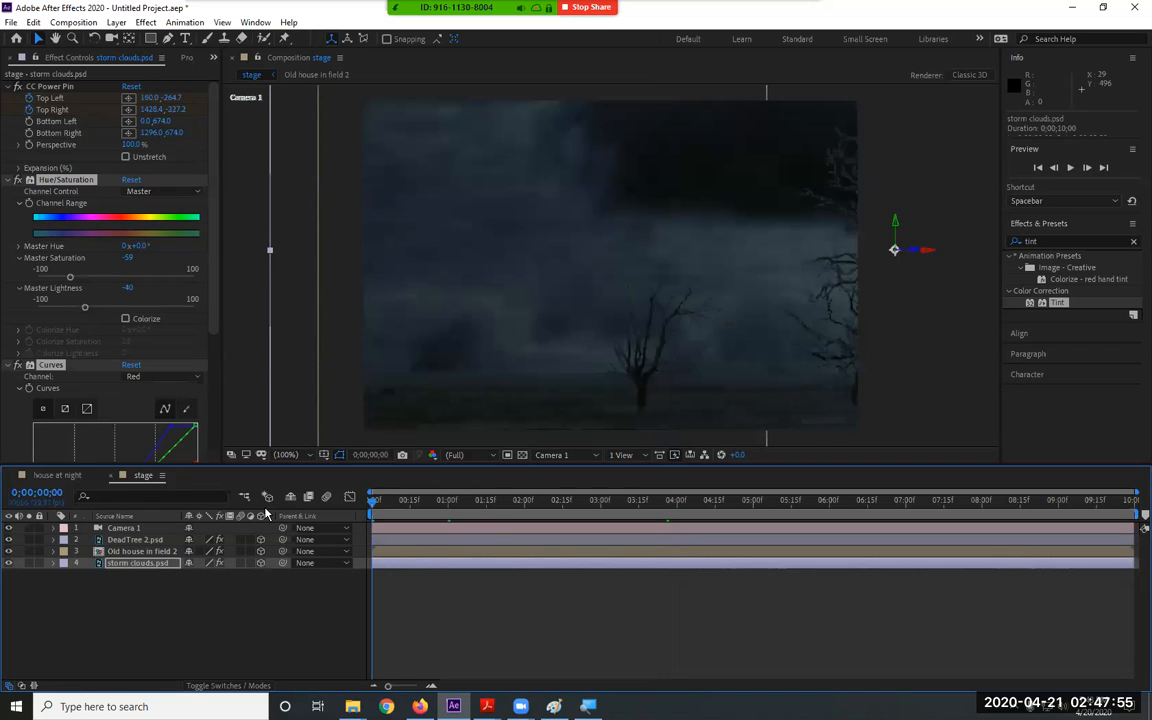
key(space)
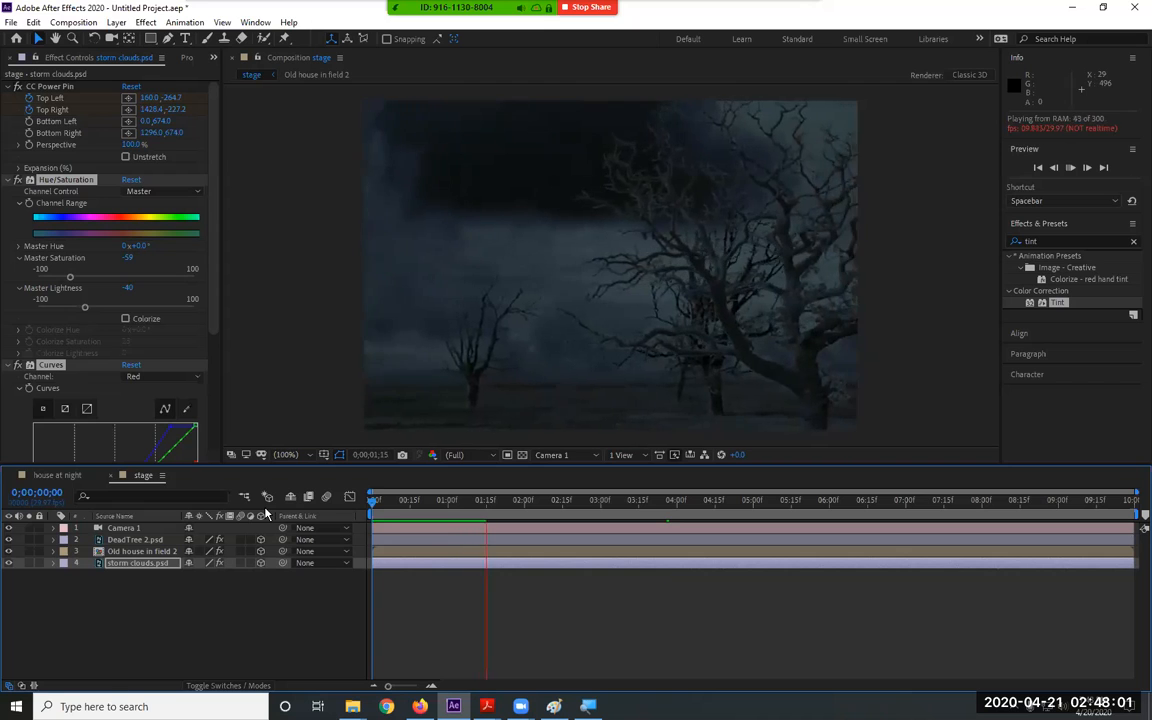
key(space)
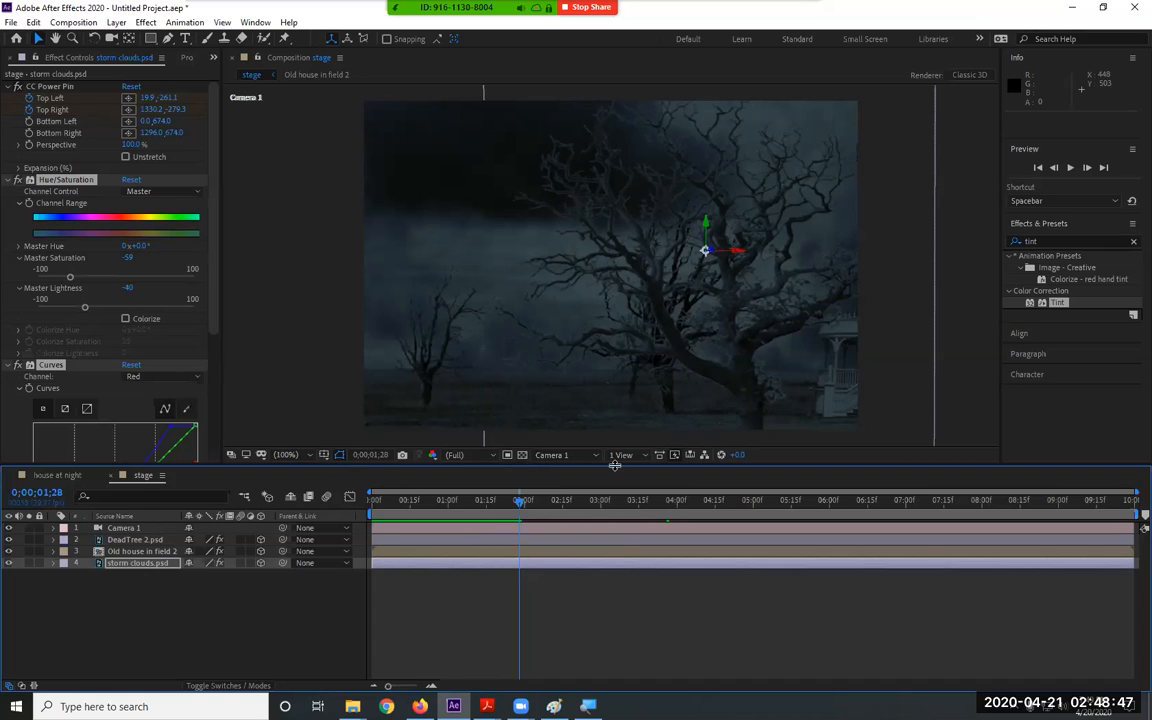
Keep the preview resolution on Auto and play the whole stage animation, dismissing the mail notifications before stopping playback
click(492, 459)
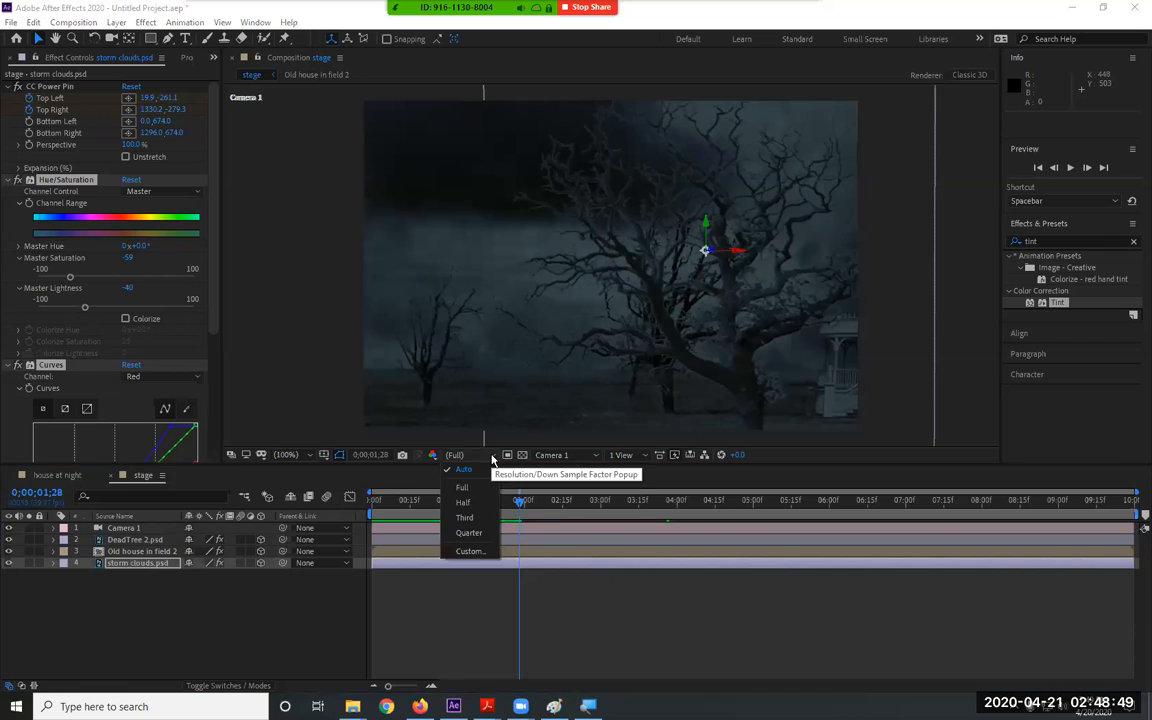
click(462, 467)
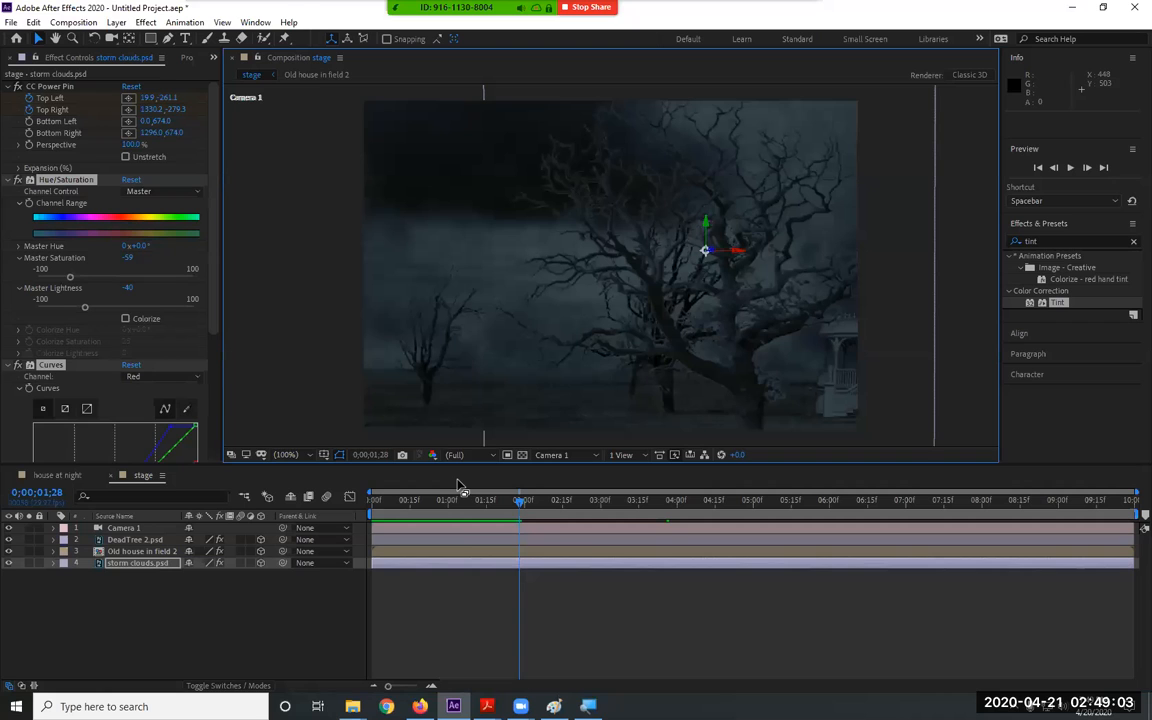
key(space)
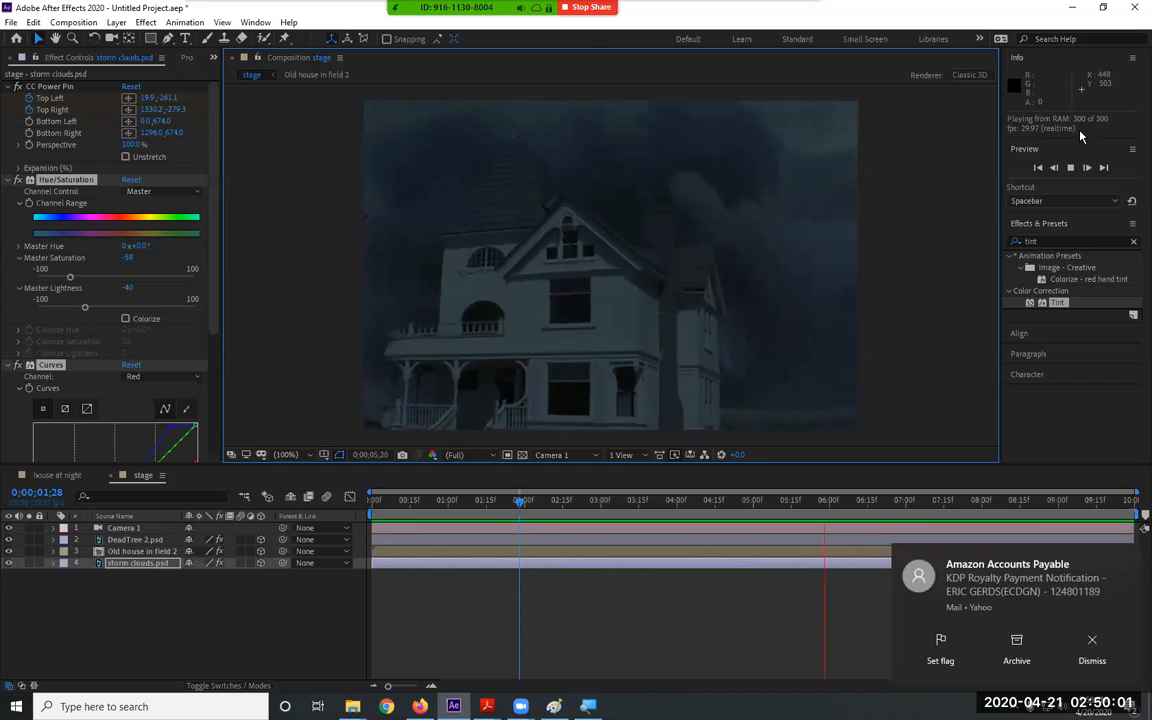
click(1092, 648)
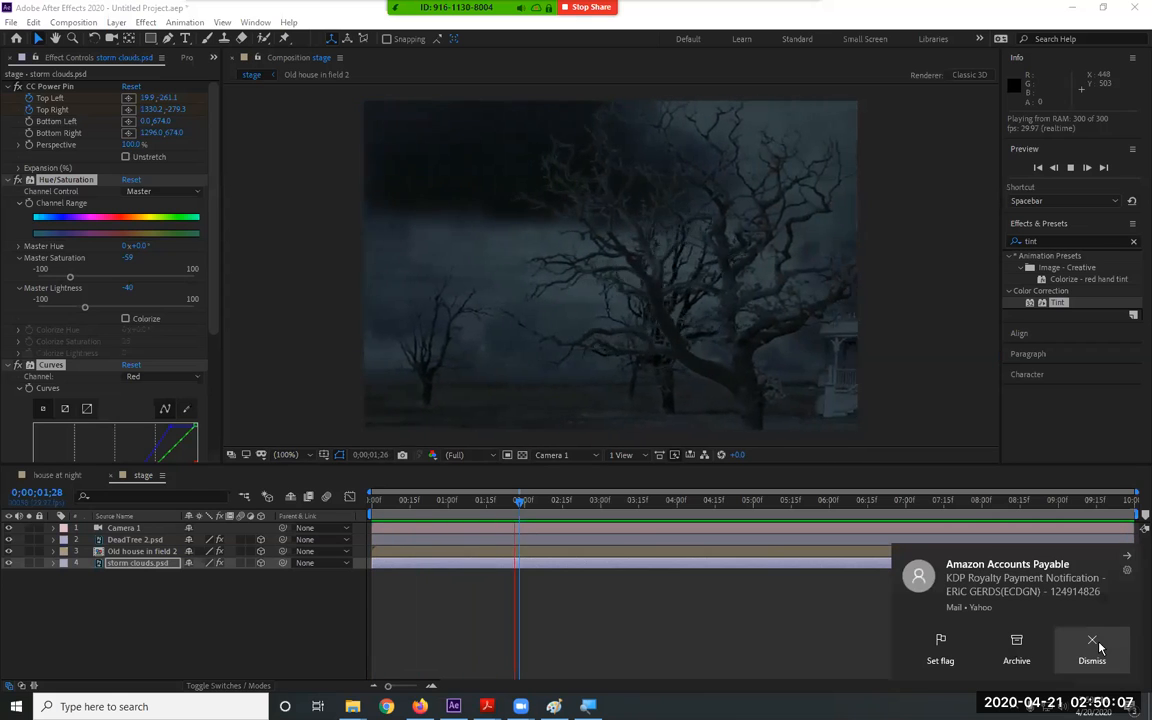
click(1095, 648)
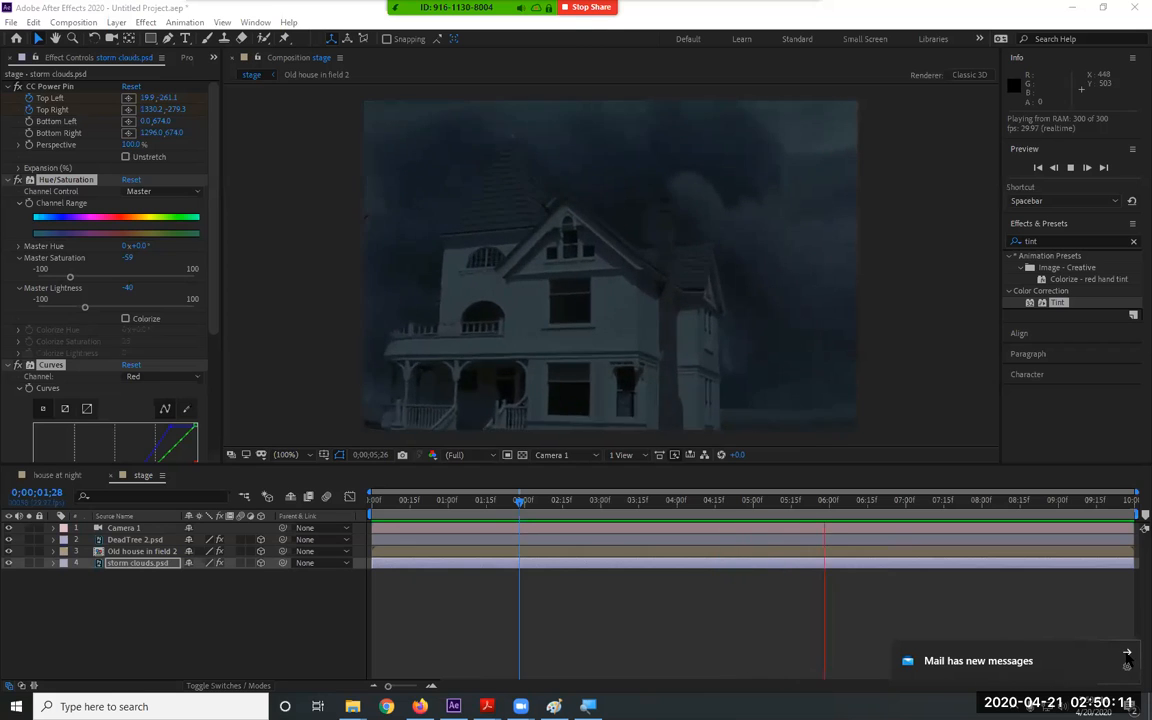
click(1124, 667)
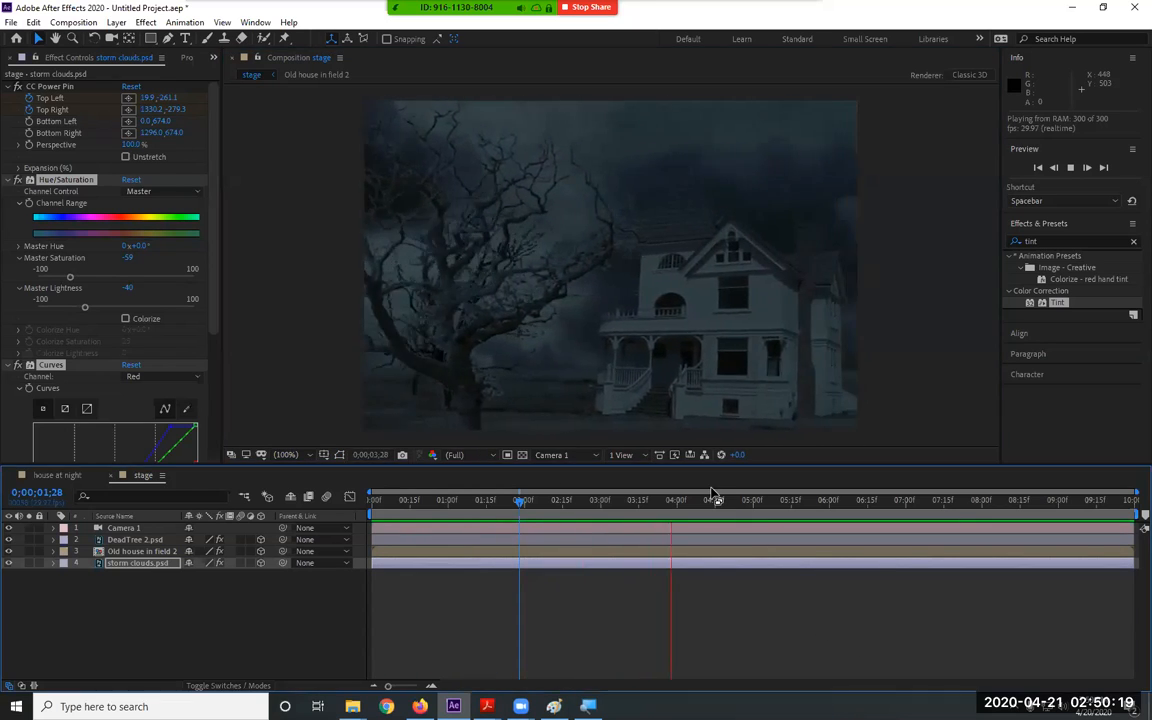
key(space)
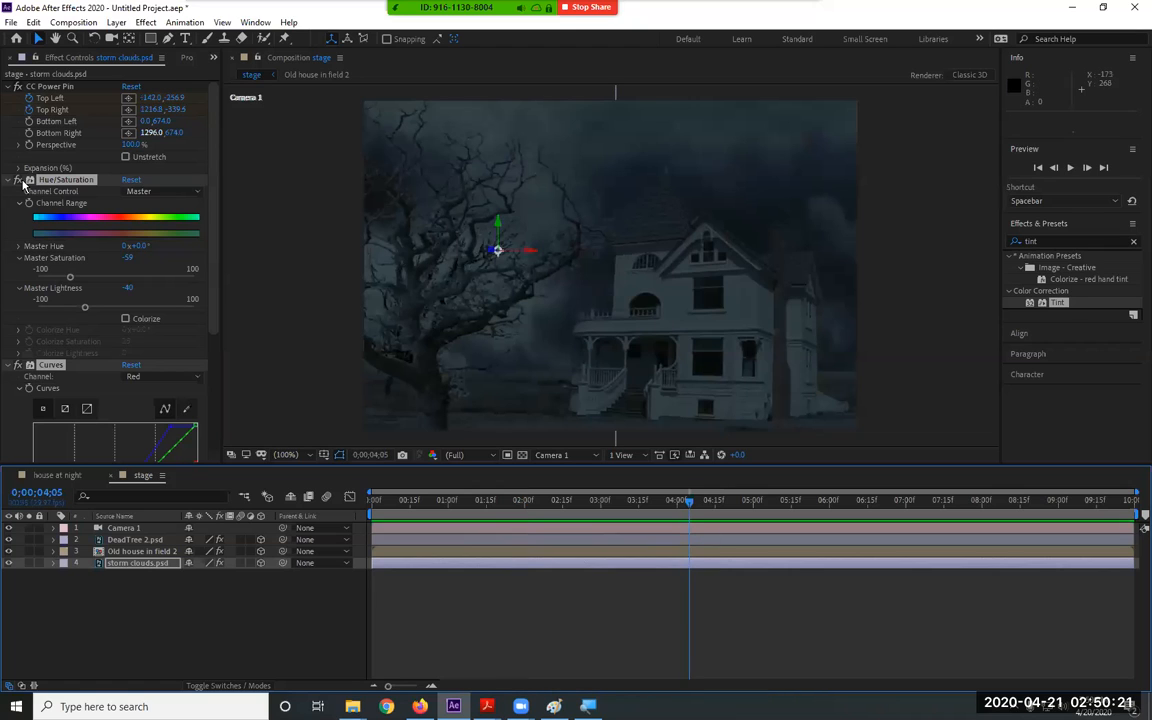
Brighten the storm clouds layer by raising its RGB curve's white end to about three quarters height
click(8, 180)
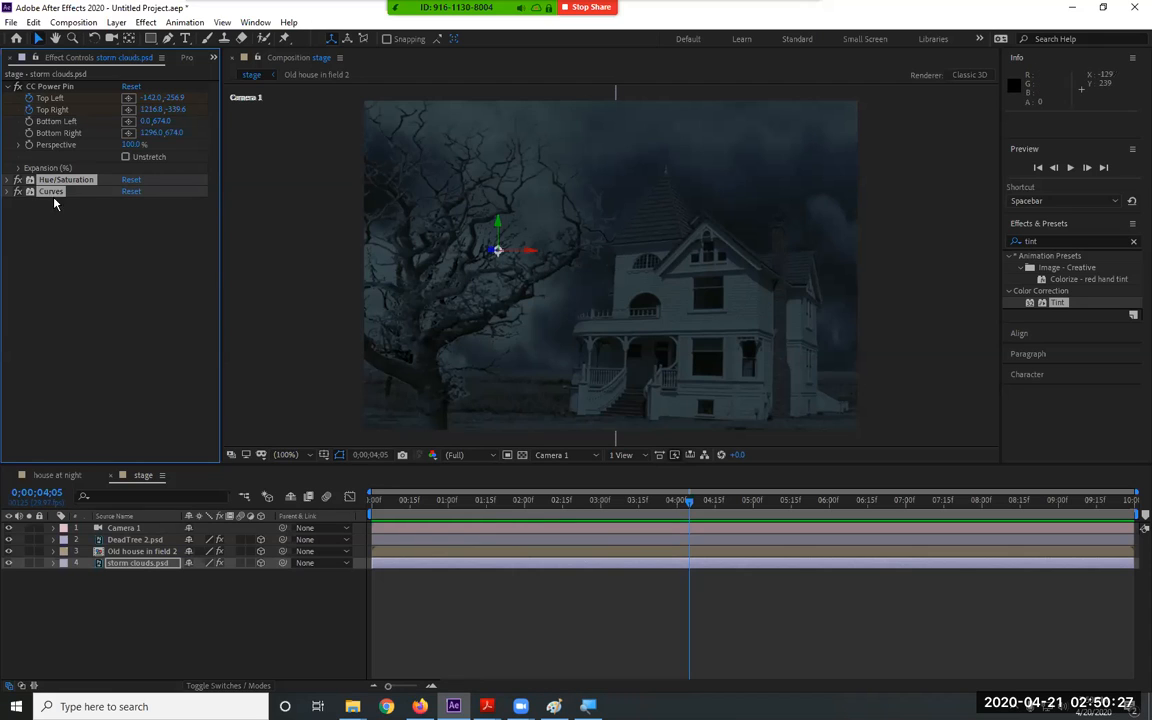
click(8, 191)
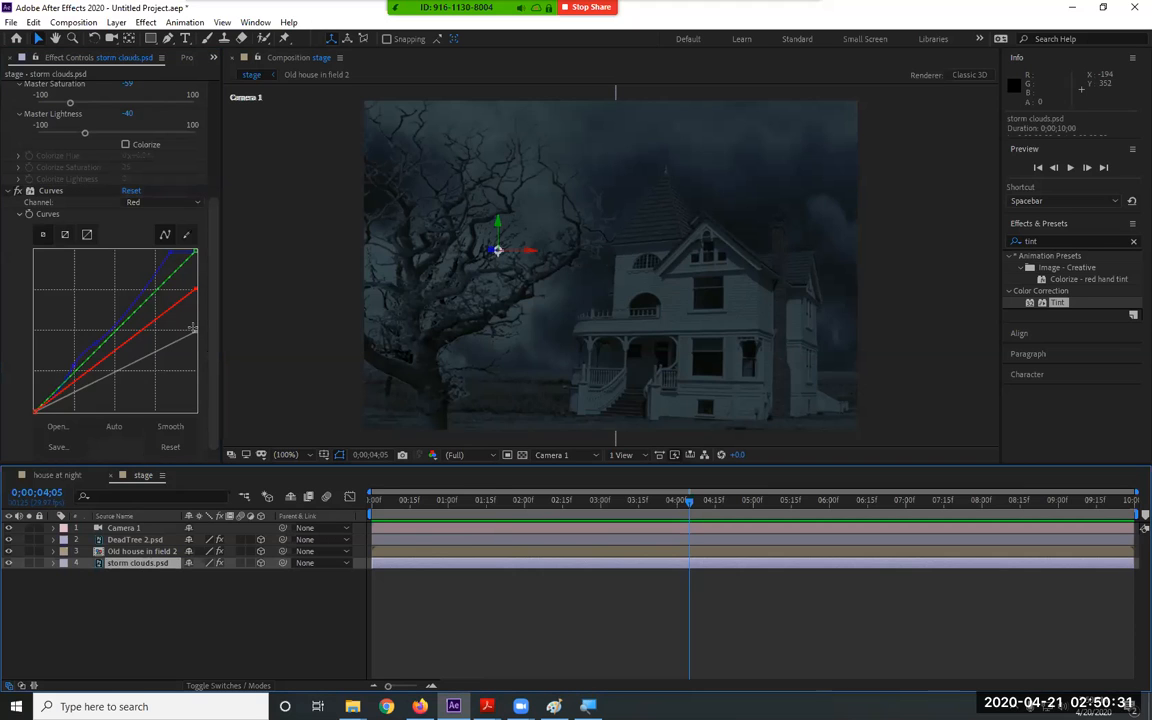
drag(194, 330, 193, 289)
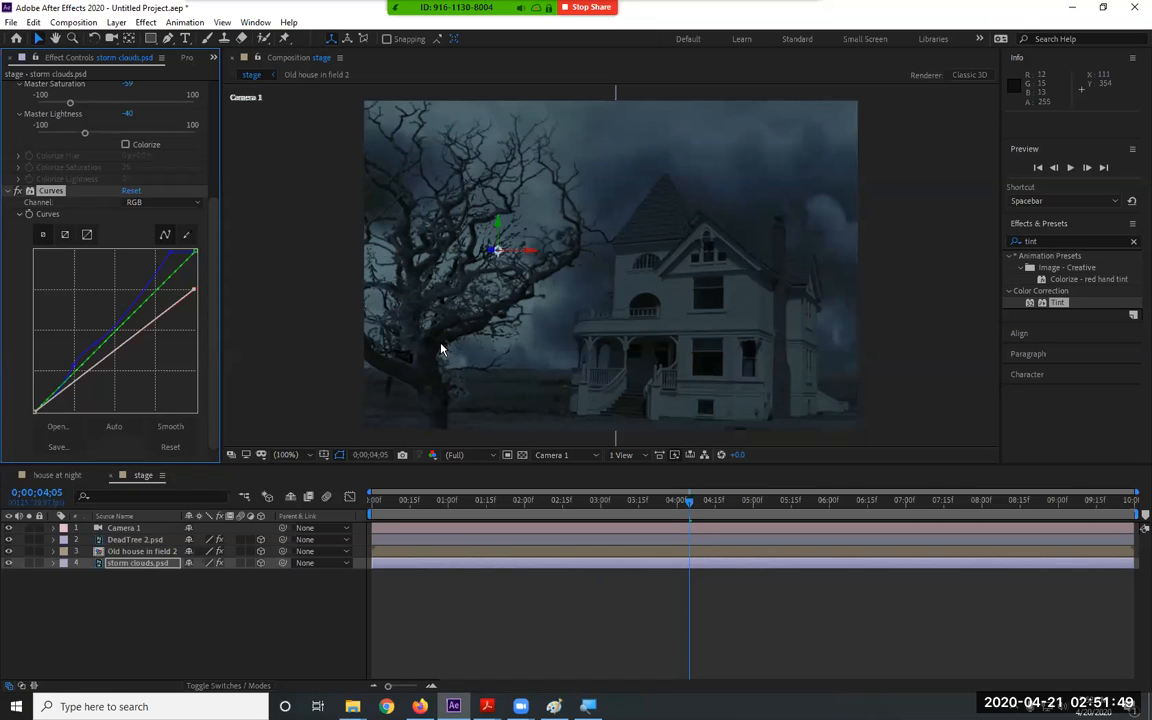
Duplicate the DeadTree 2.psd layer with the current time at 0;00;02;00
drag(689, 503, 1128, 512)
drag(774, 512, 366, 515)
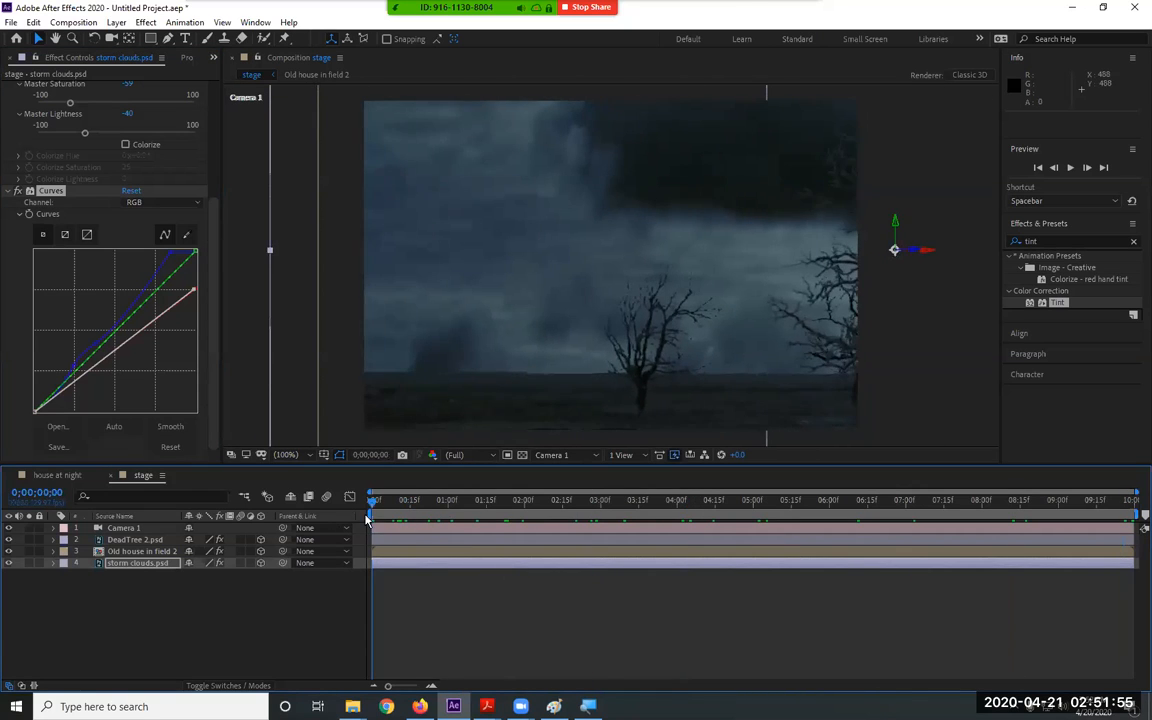
click(150, 540)
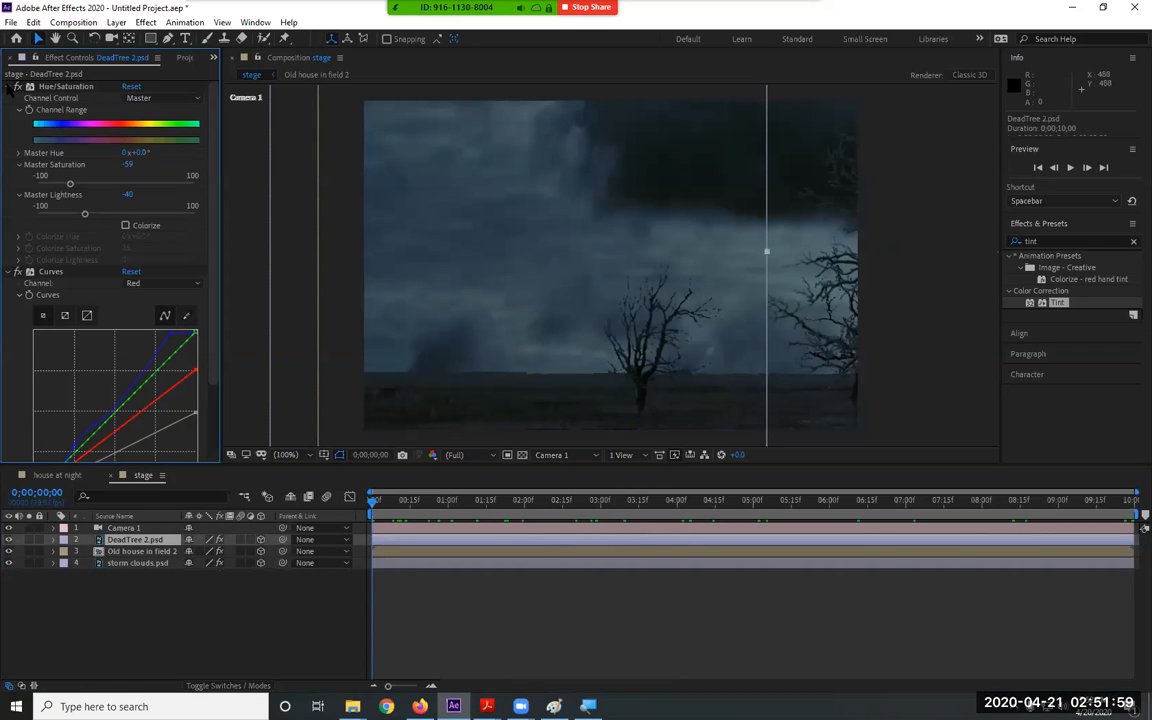
click(17, 86)
drag(400, 500, 527, 503)
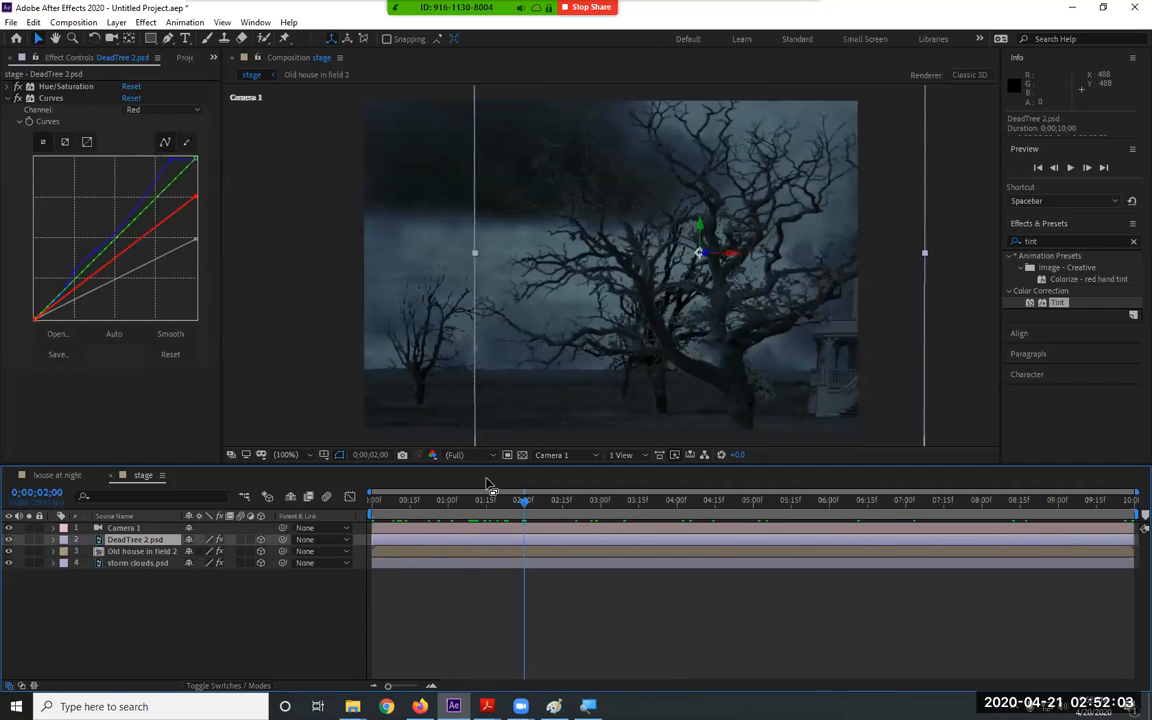
key(ctrl+d)
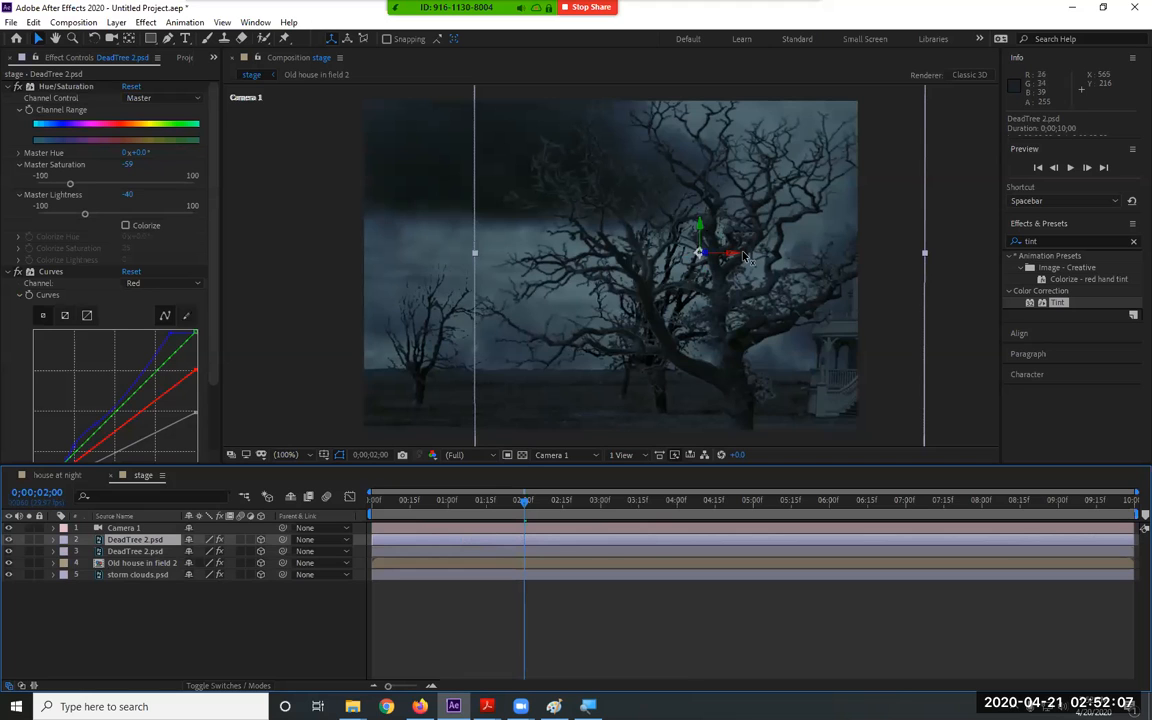
Try to slide the duplicated tree far to the left along X, and undo that move
drag(735, 256, 400, 255)
click(461, 503)
key(Home)
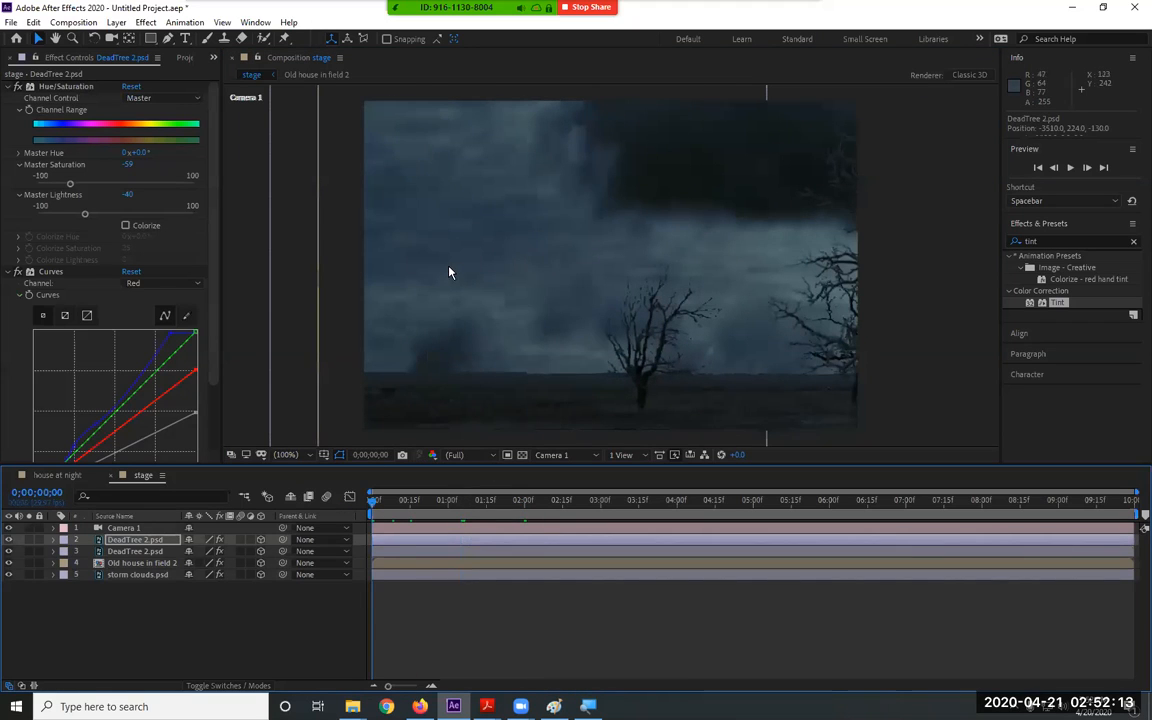
scroll(449, 272, down, 4)
click(124, 541)
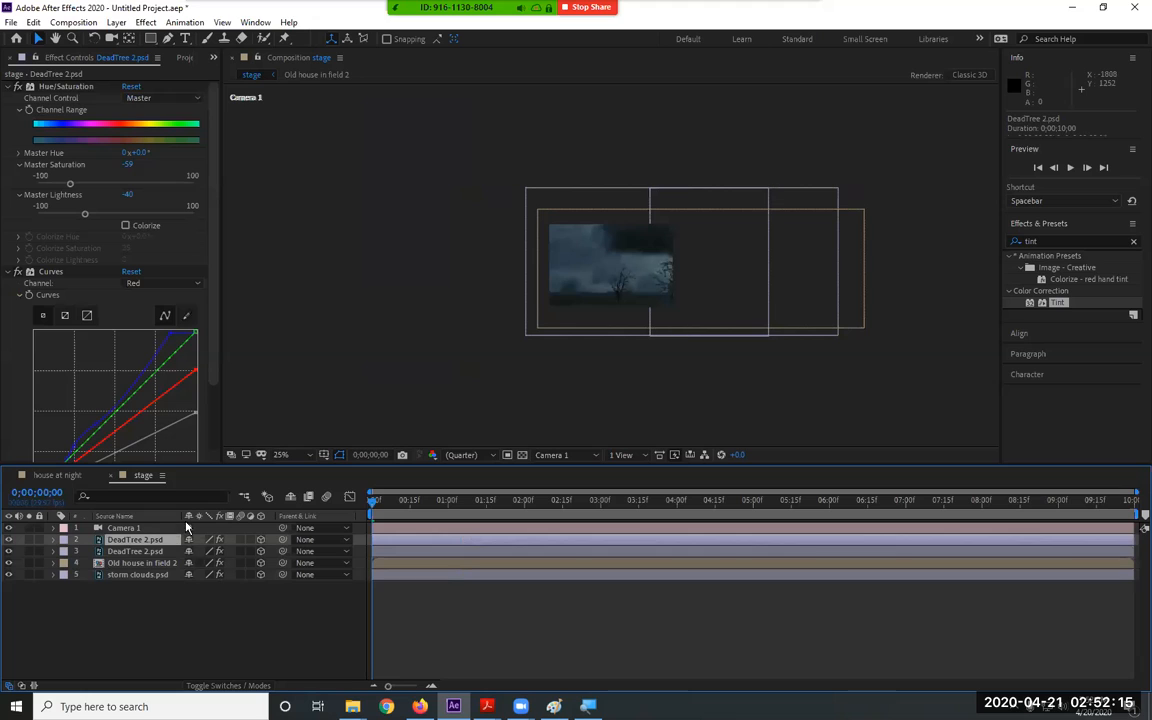
key(ctrl+z)
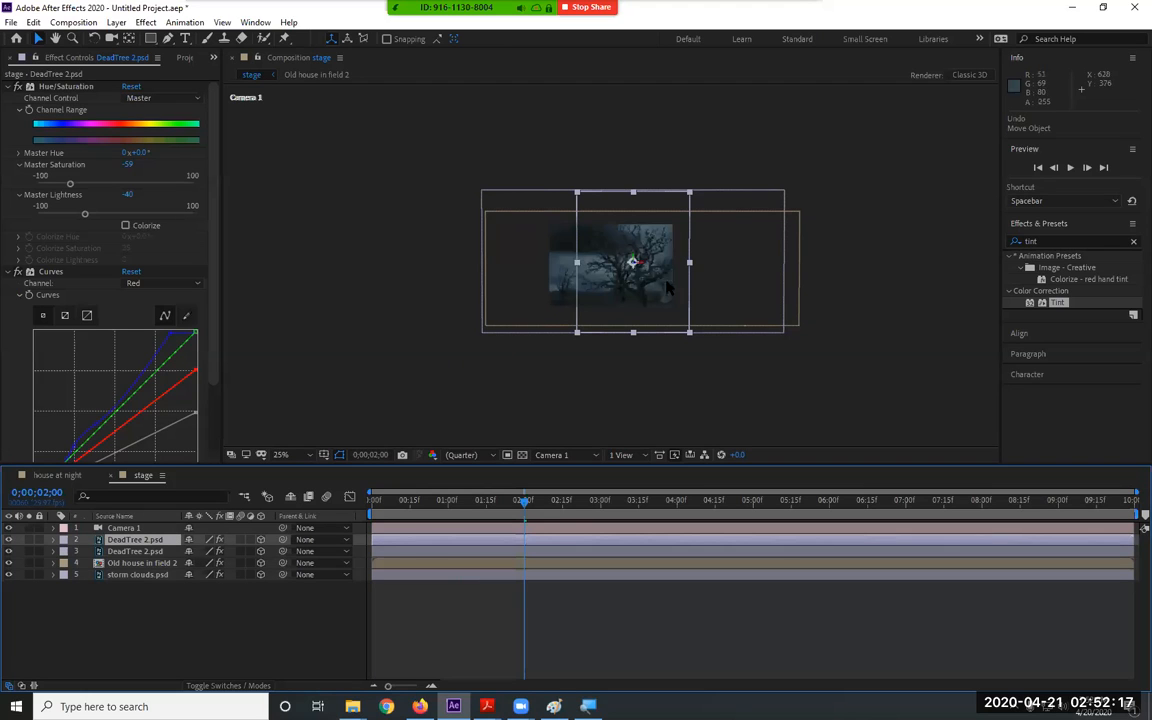
Move the duplicated tree along X to -232, fitting it to the left part of the scene at the first frame
drag(640, 263, 562, 280)
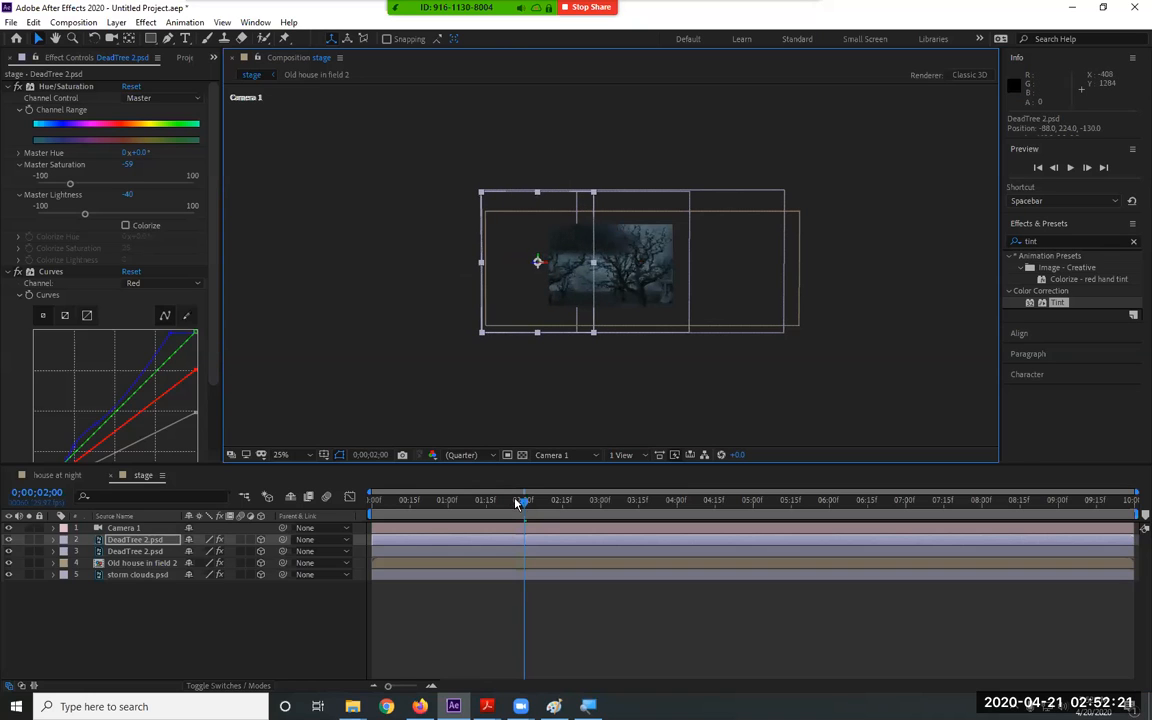
key(Home)
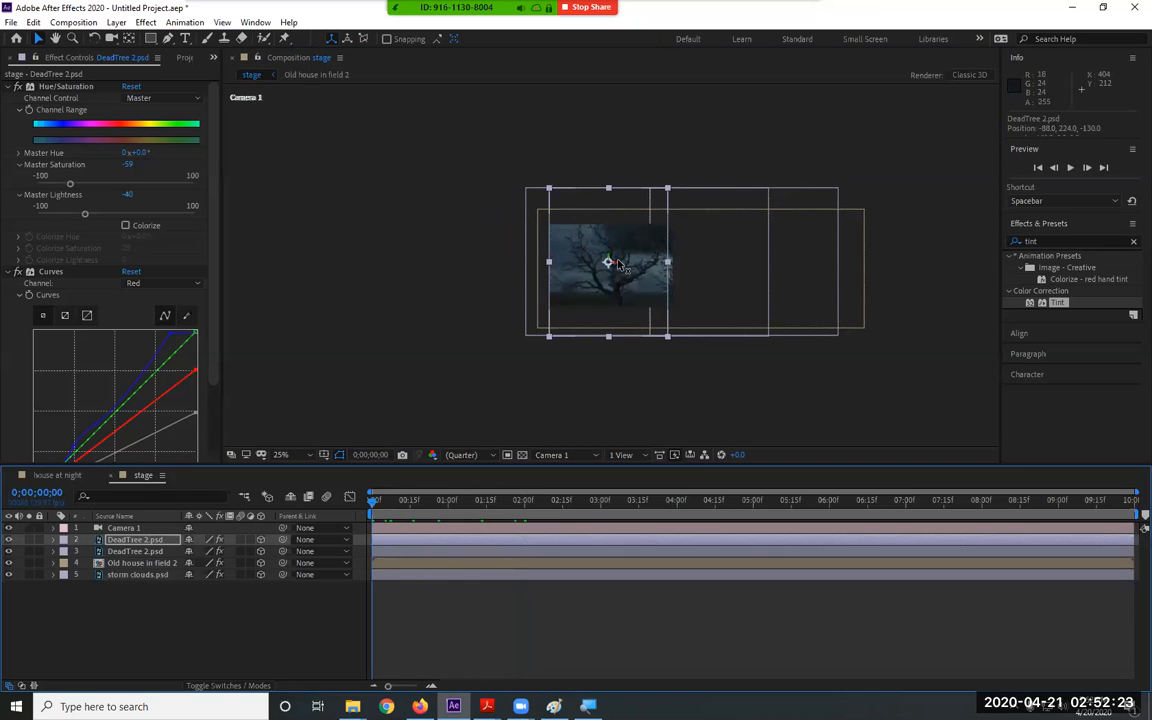
drag(607, 261, 577, 262)
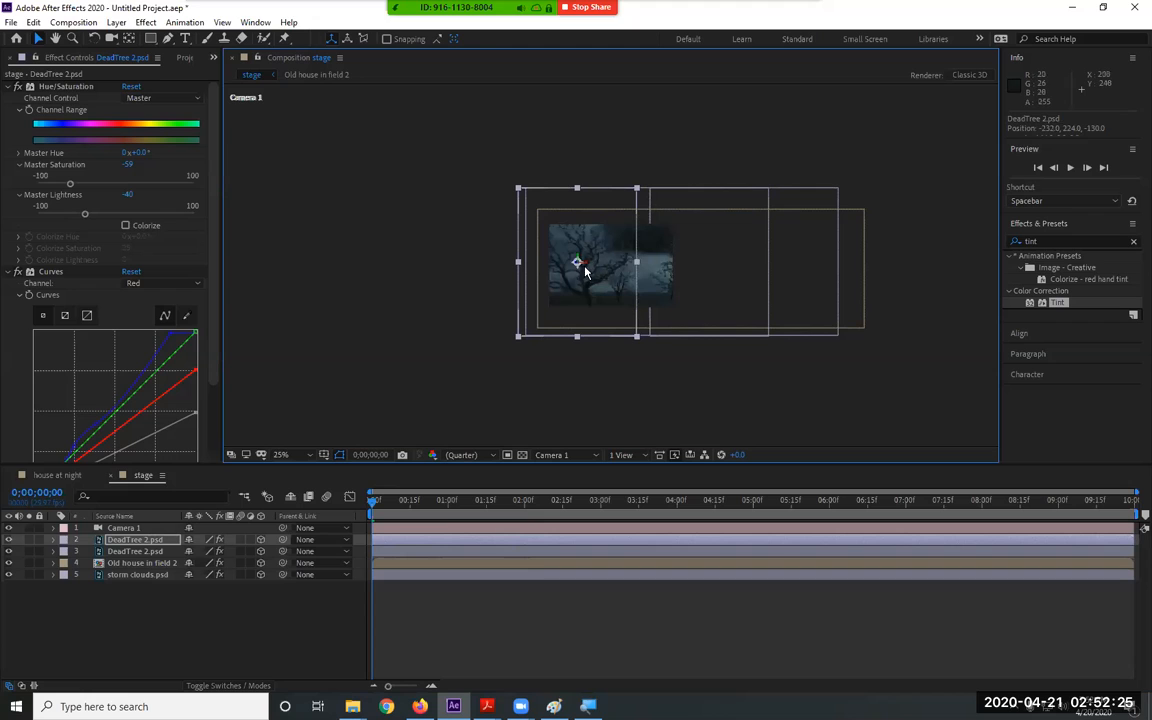
Set the duplicated tree's Z position to -80
key(p)
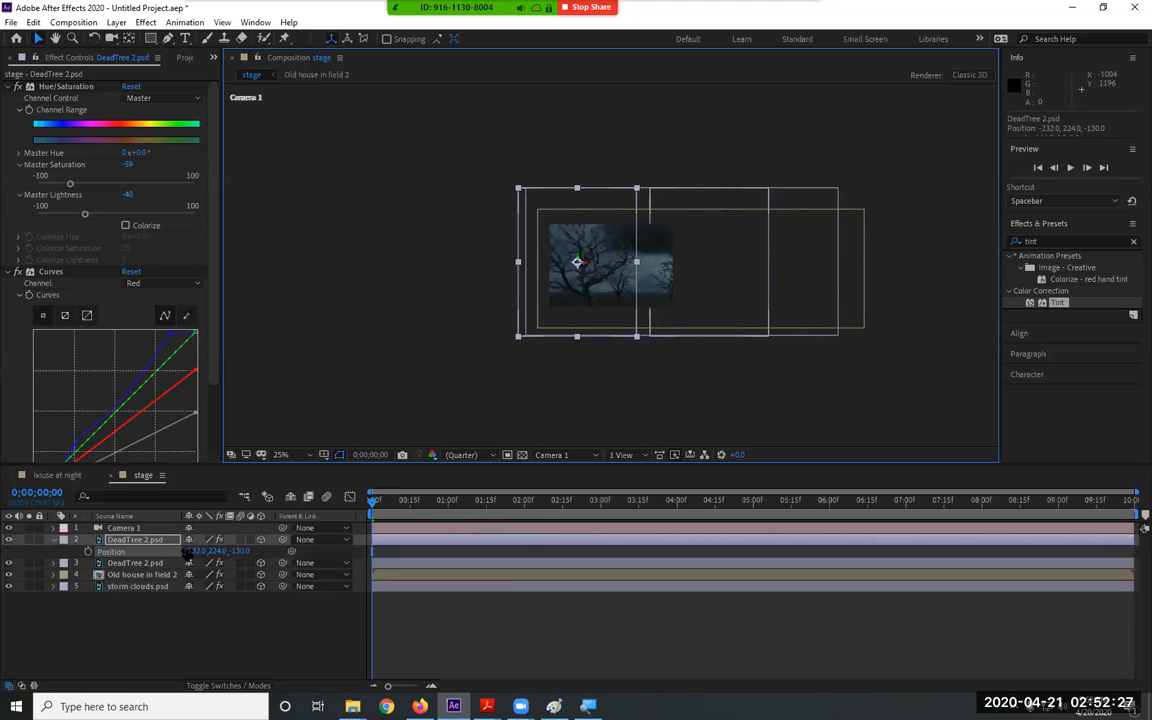
key(period)
key(period)
key(period)
key(comma)
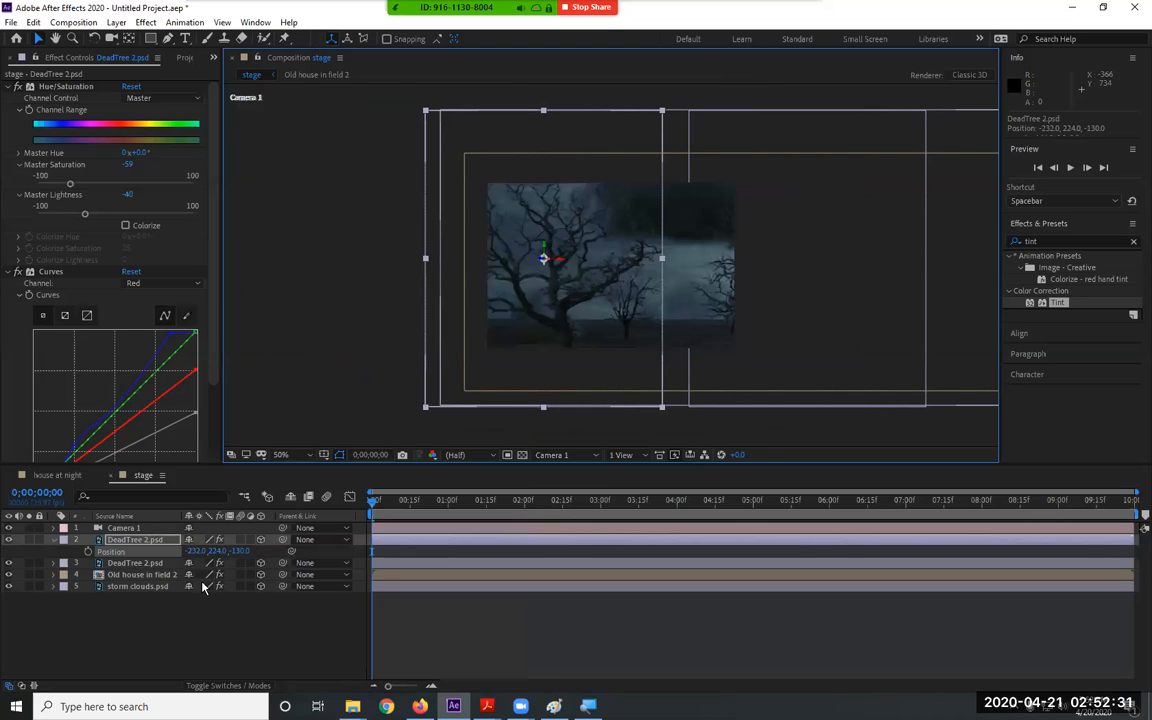
drag(243, 551, 250, 588)
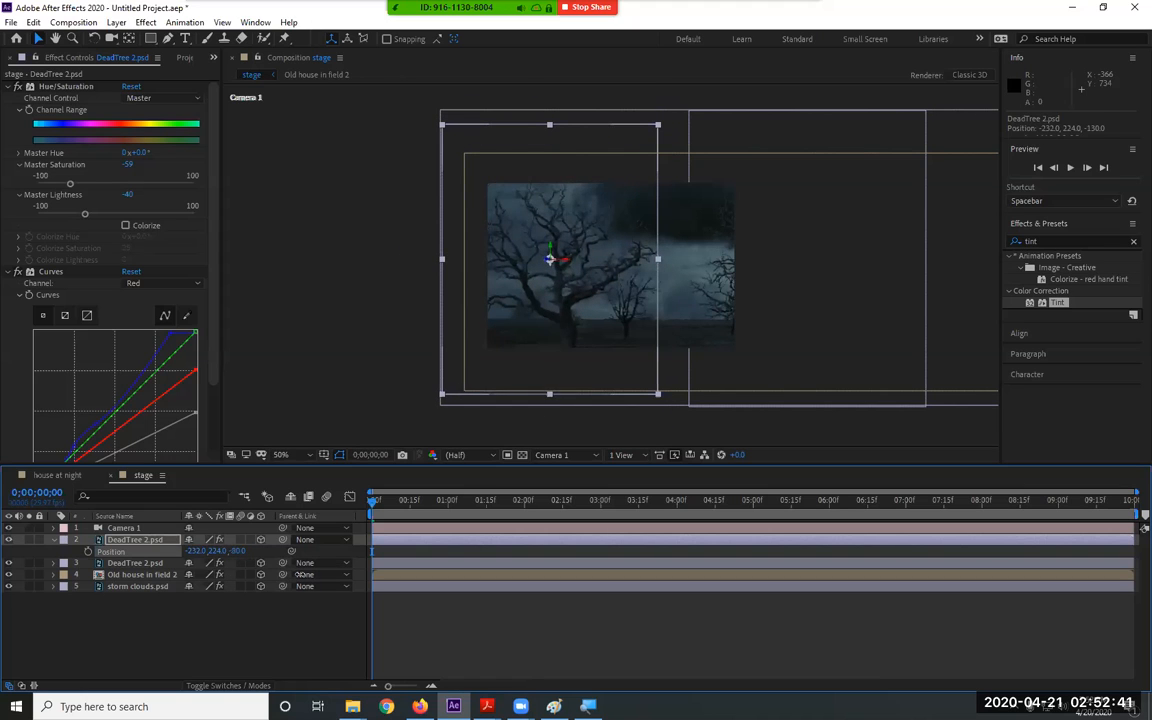
Push the duplicated tree back to Z -62 in the Top view, and return to the Camera 1 view
click(588, 458)
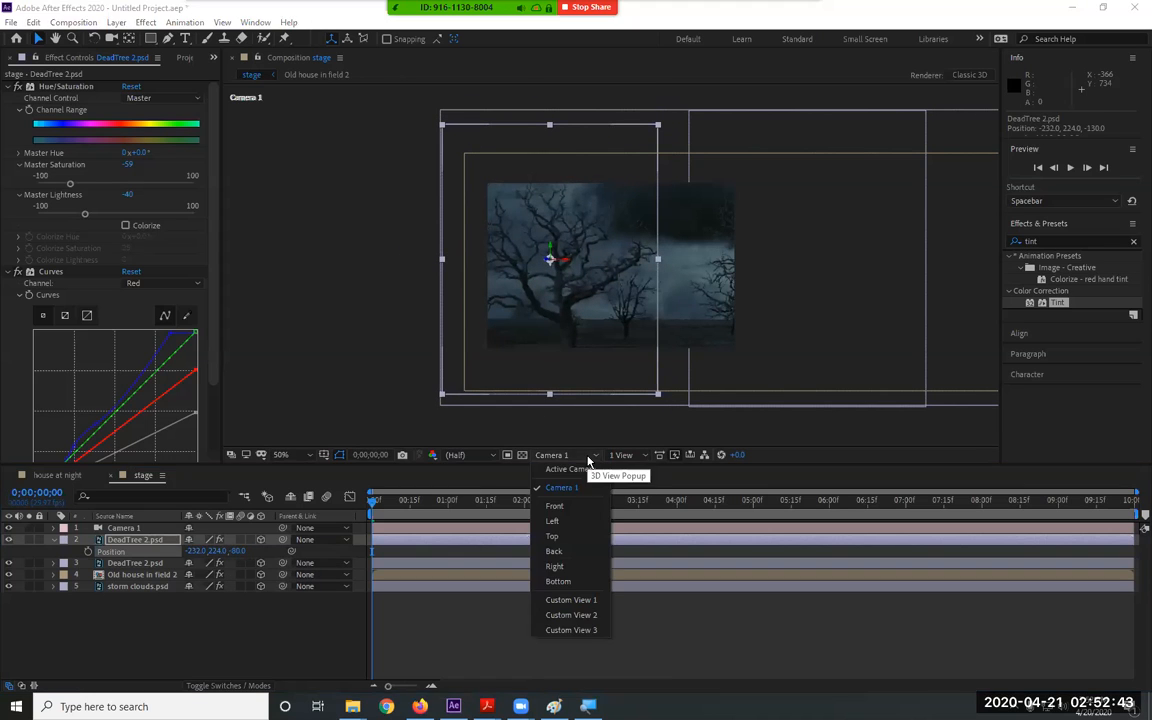
click(580, 536)
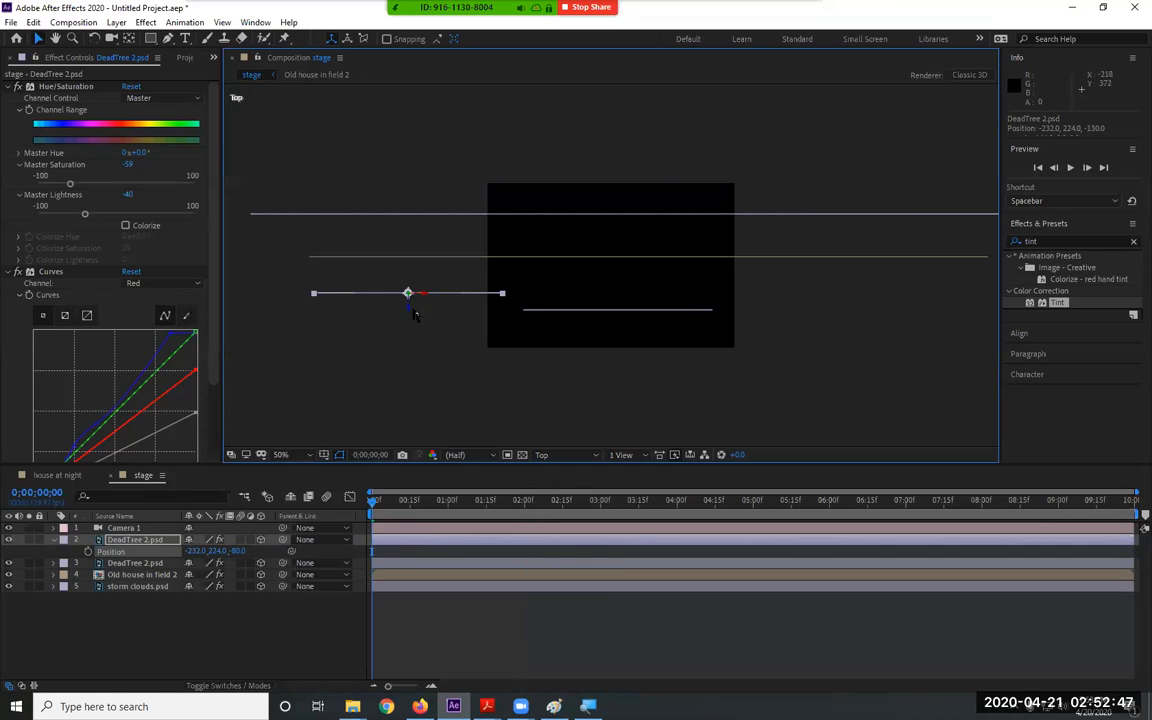
drag(408, 297, 407, 300)
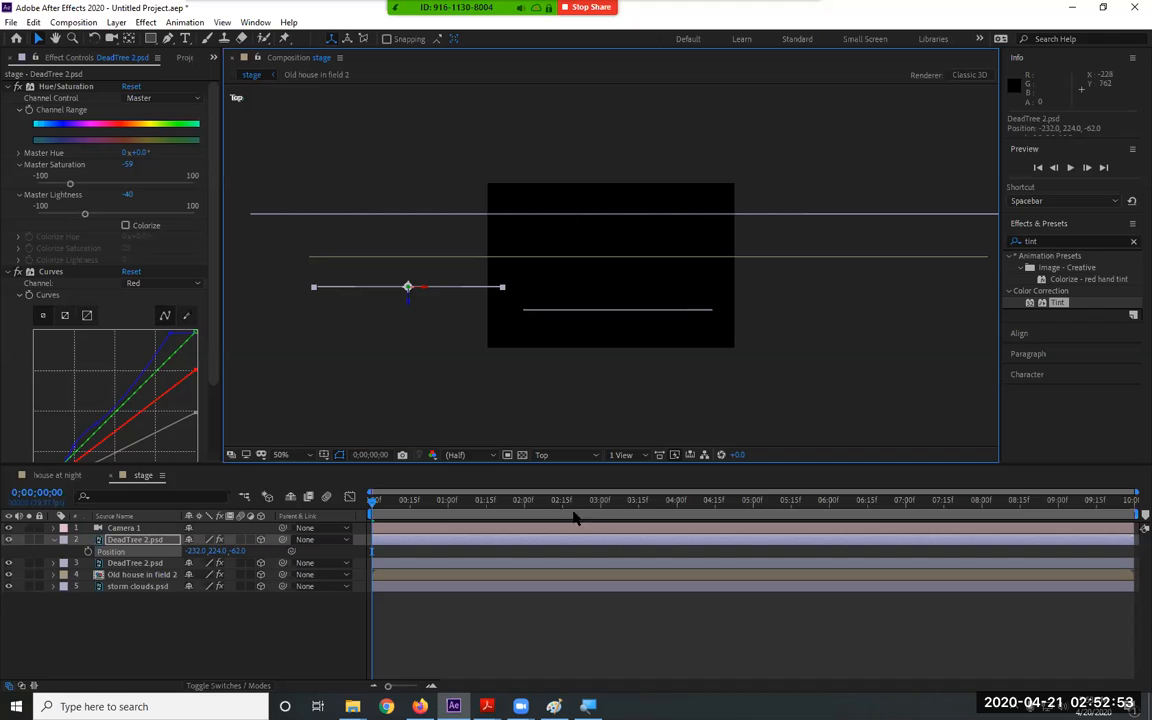
click(622, 456)
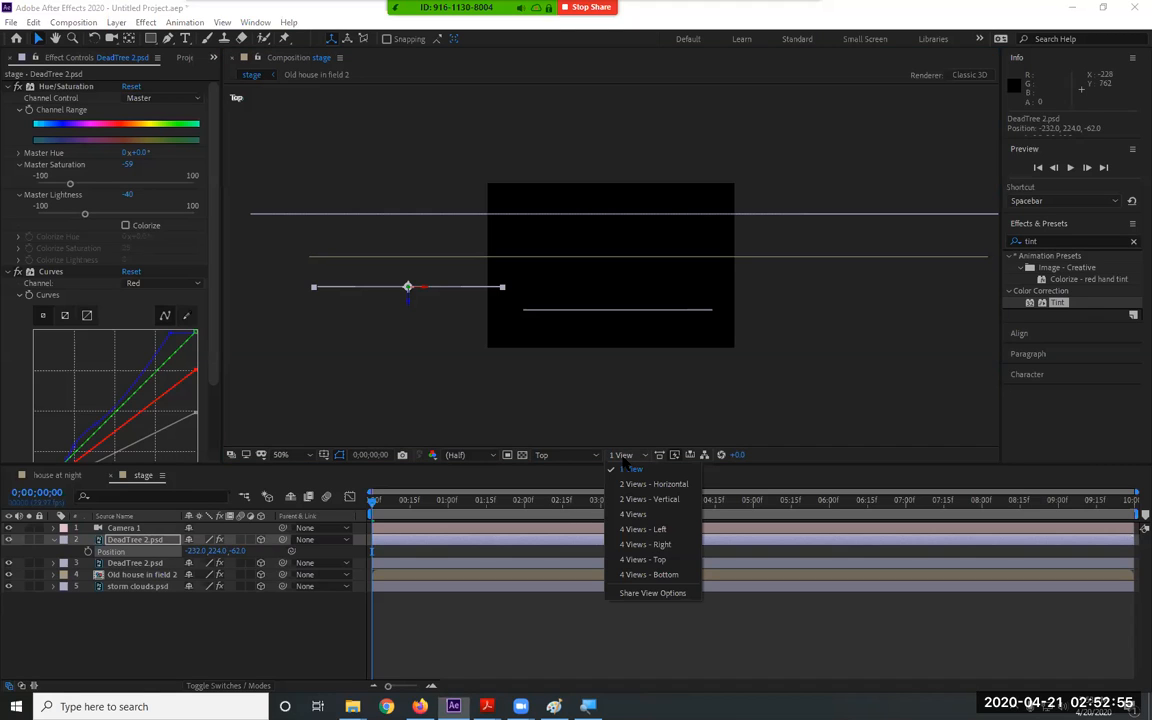
click(627, 468)
click(560, 455)
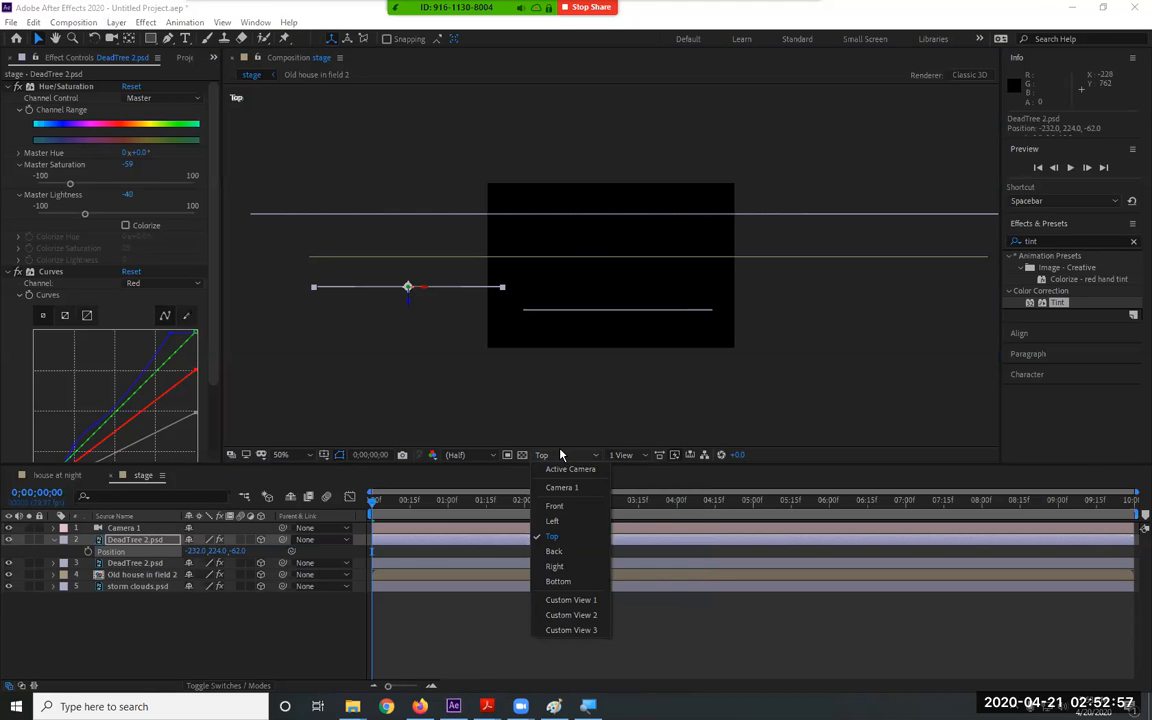
click(560, 487)
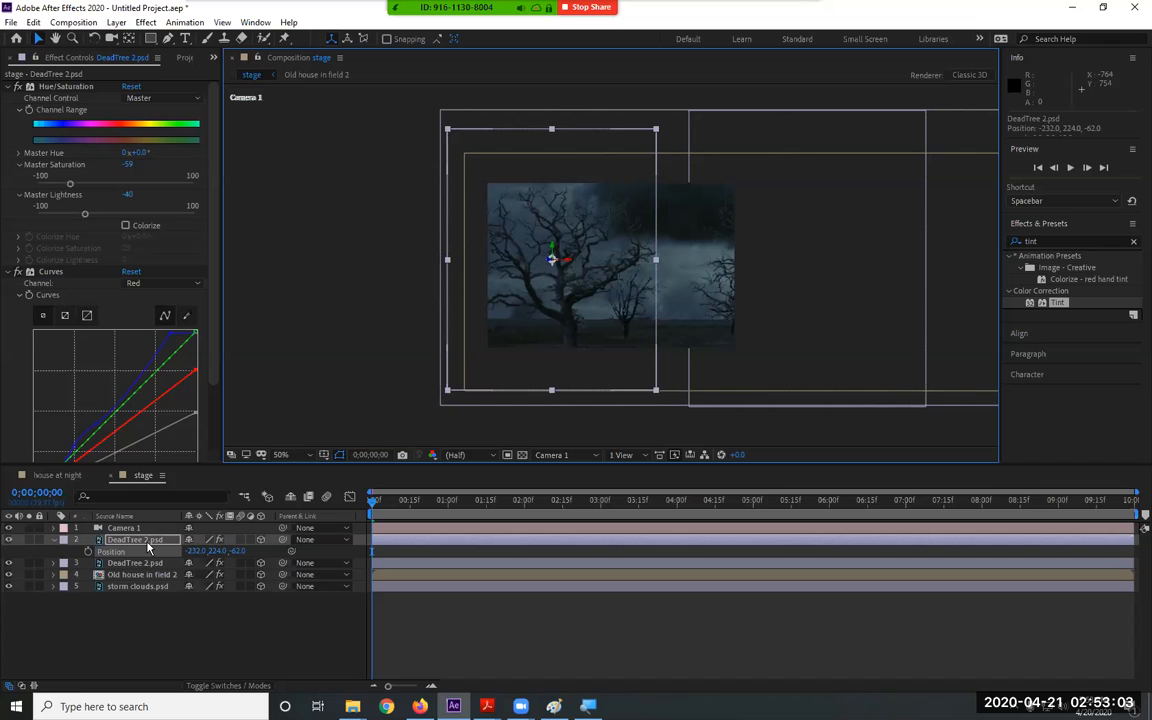
Mirror and reshape the duplicated tree with a scale of -67.3, 122, 107%, and shift it along X to -330
key(s)
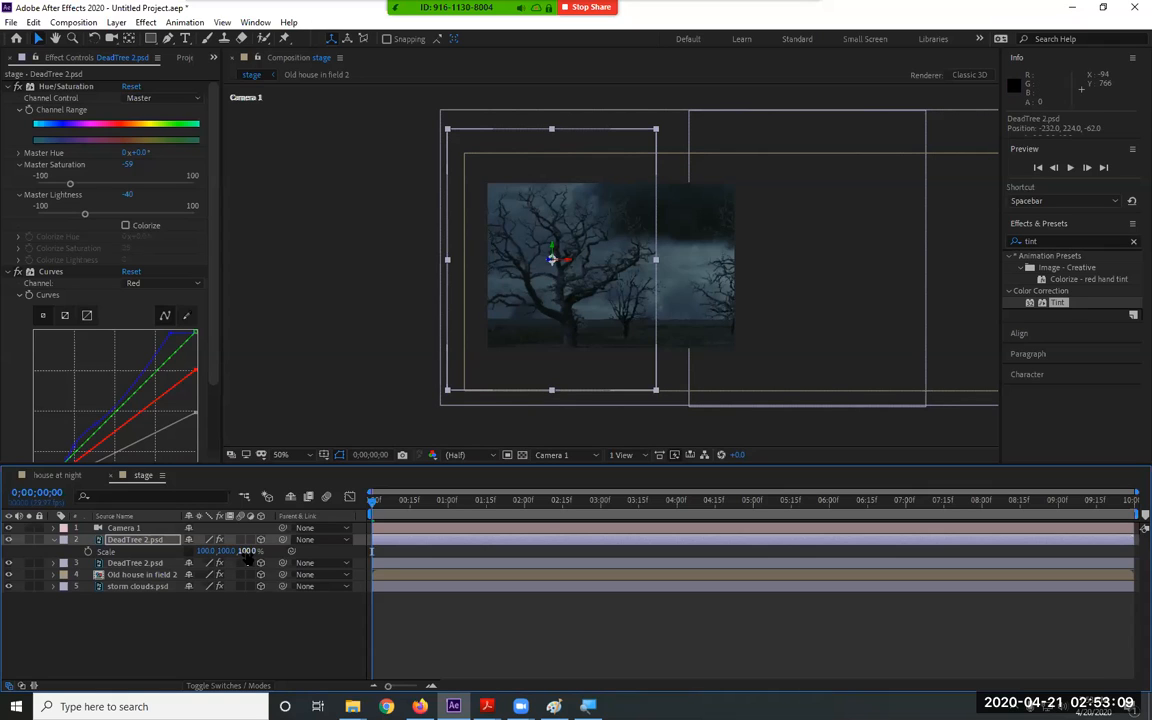
drag(243, 553, 191, 541)
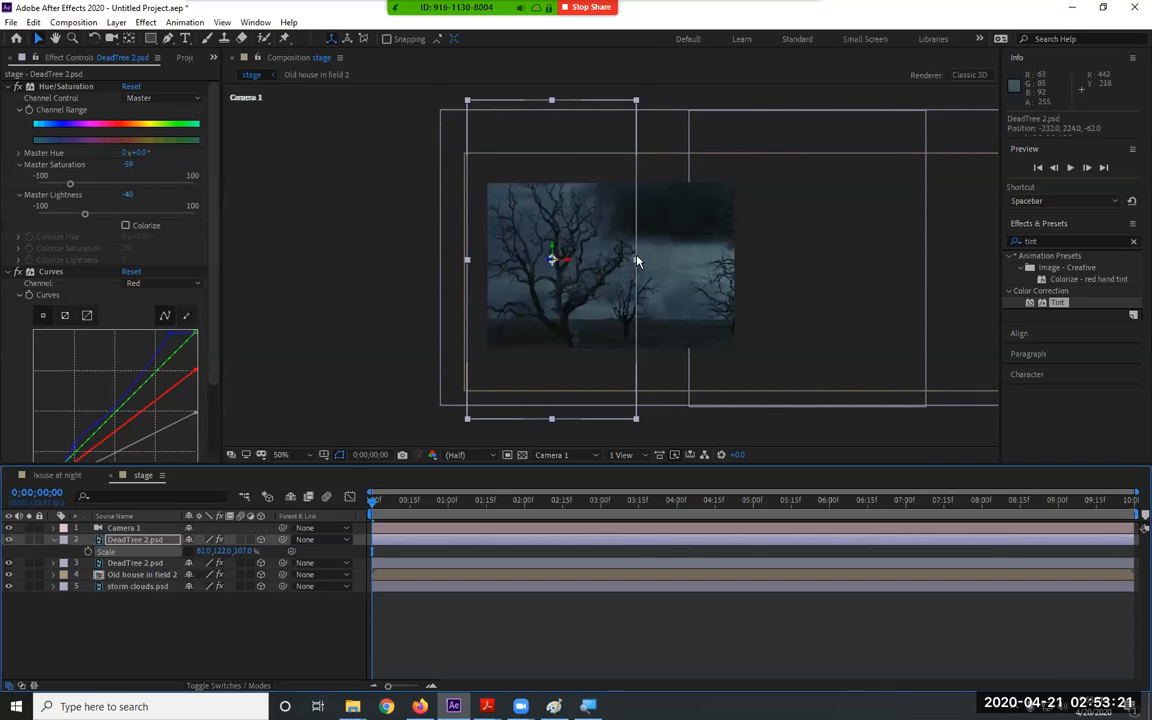
drag(634, 261, 506, 264)
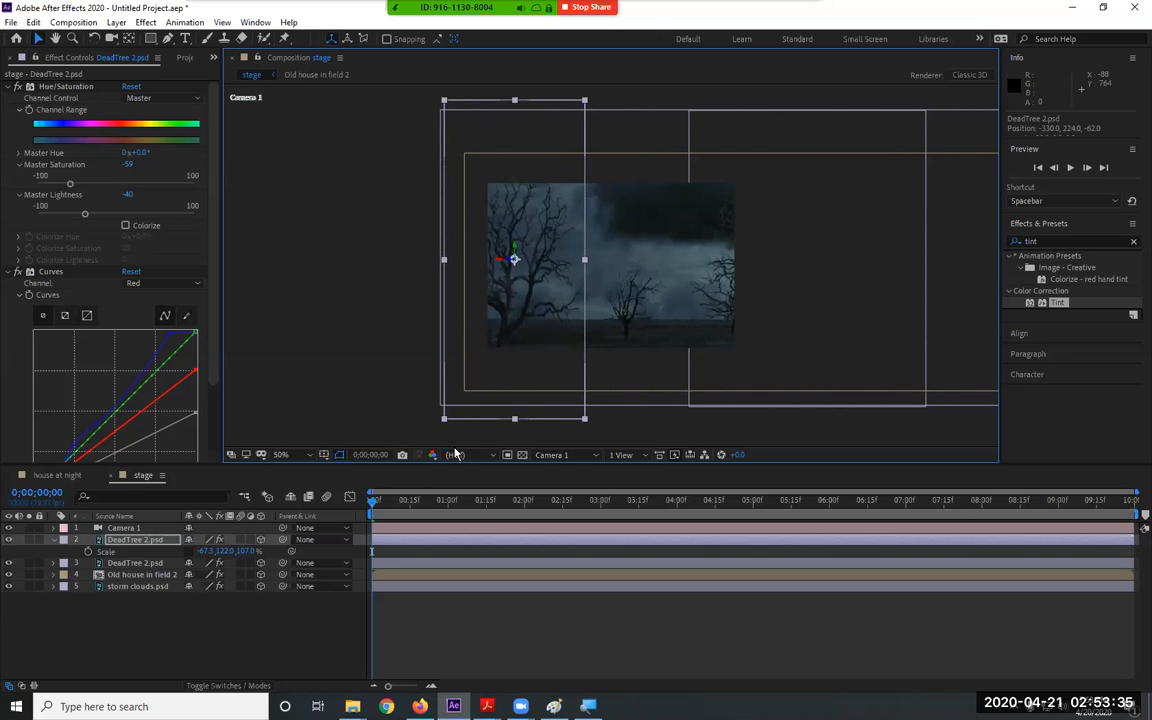
Fit the composition view up to 100%, keep Auto resolution, and preview the stage animation before returning to the first frame
click(568, 456)
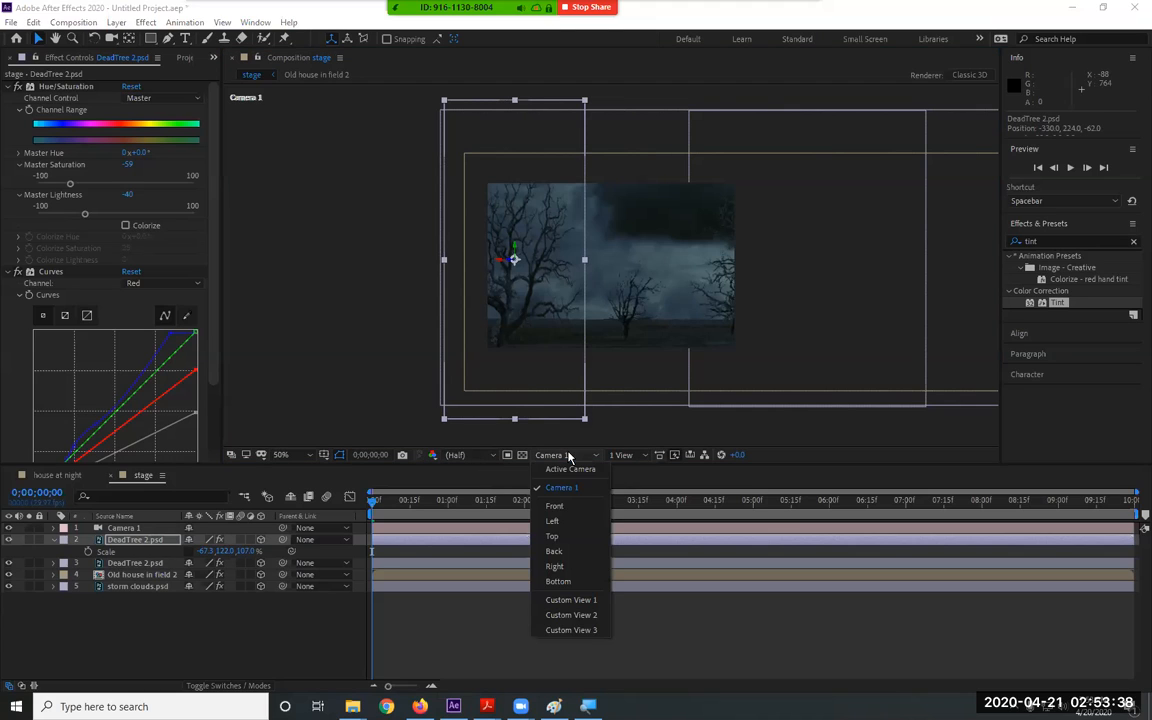
click(281, 454)
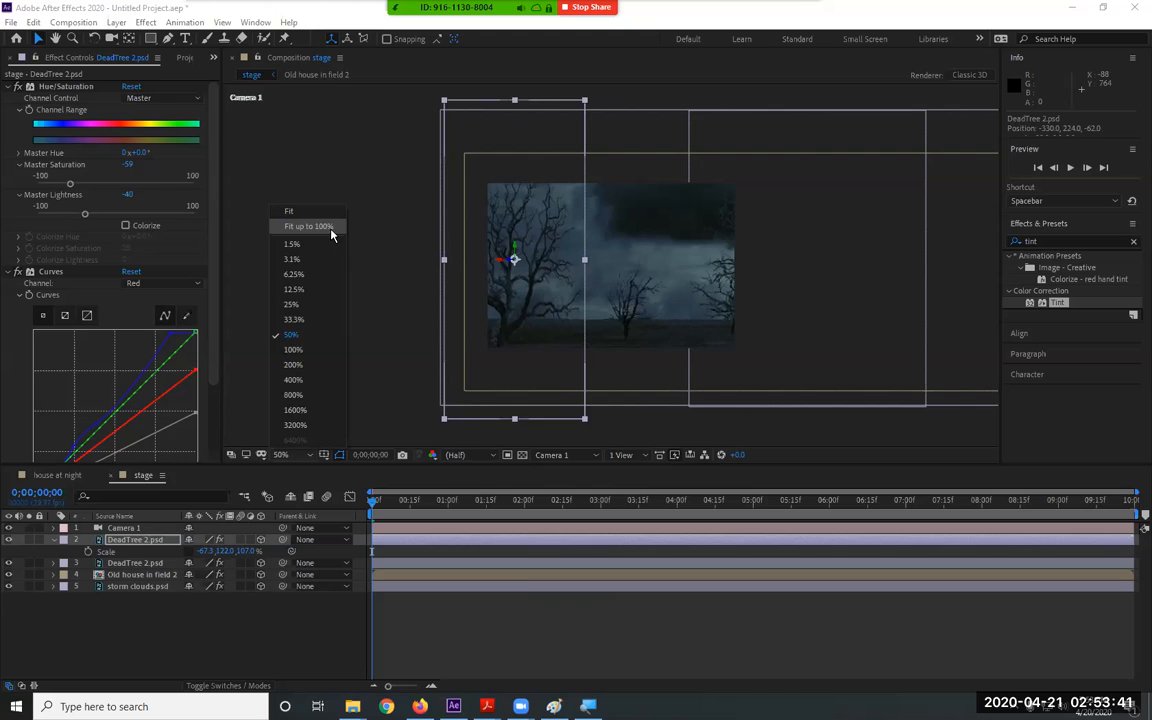
click(326, 226)
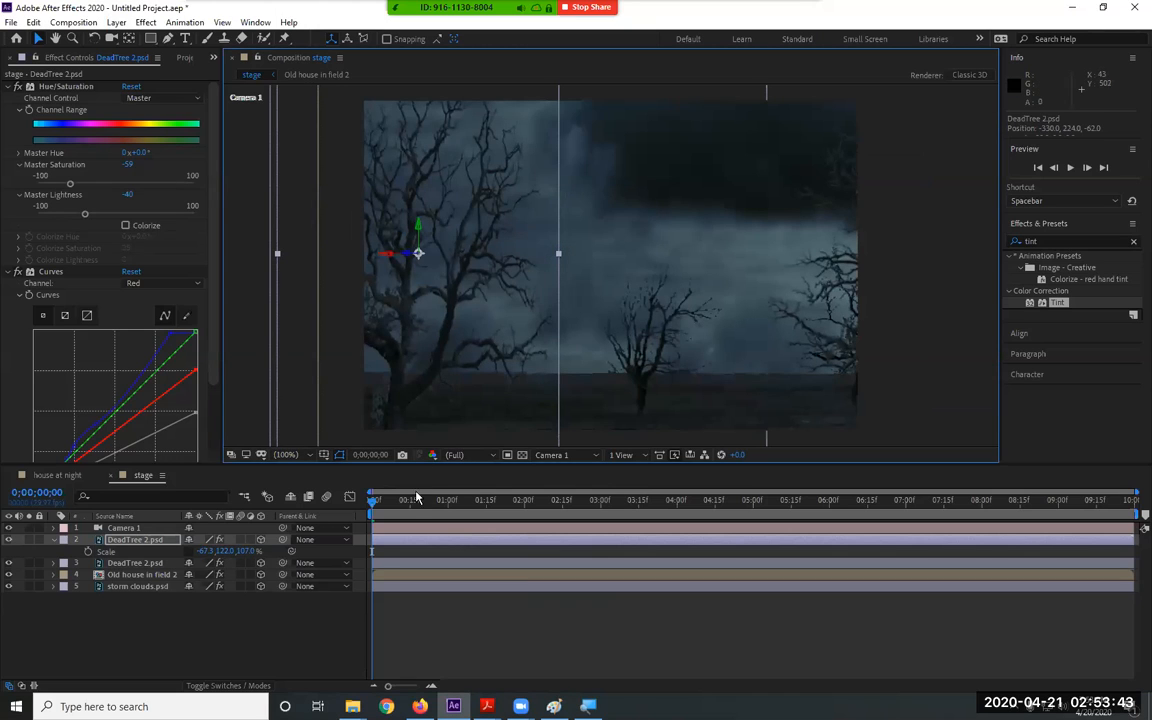
click(482, 457)
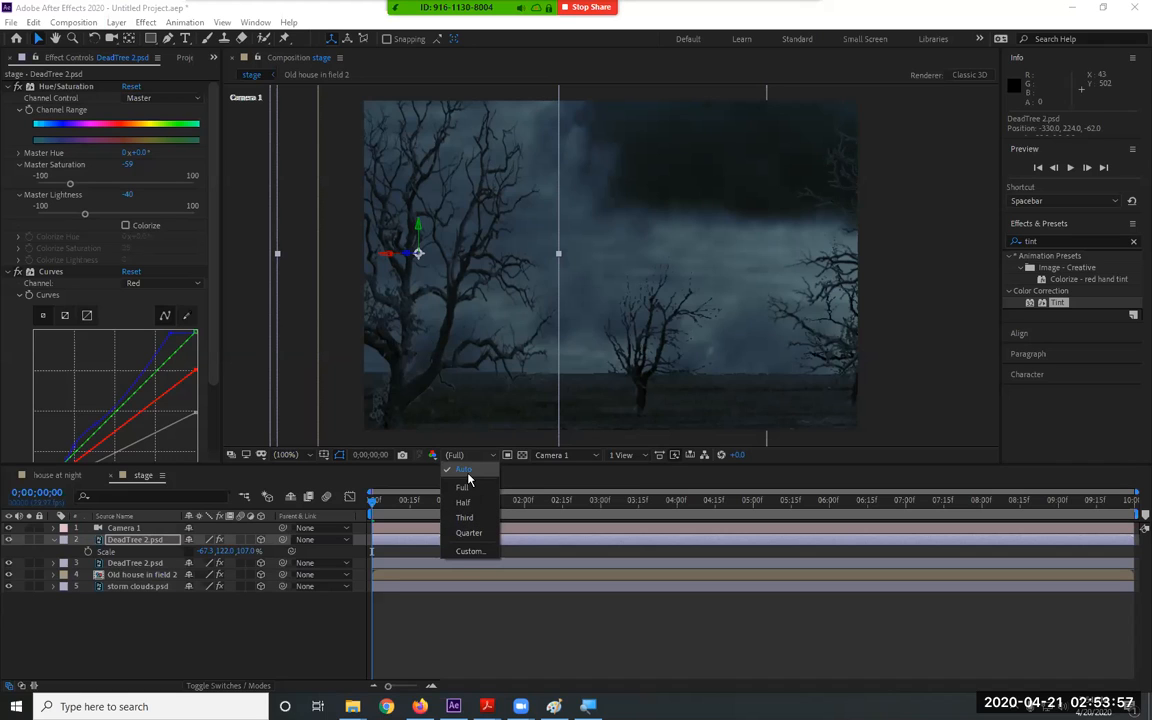
click(467, 470)
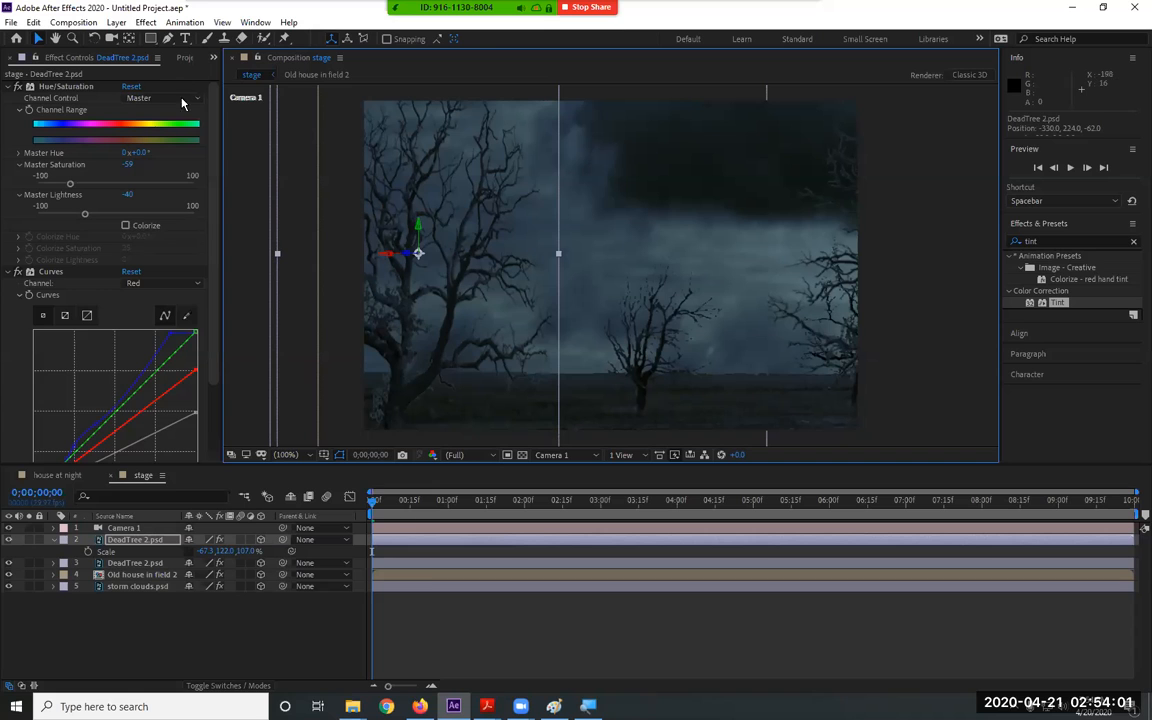
key(space)
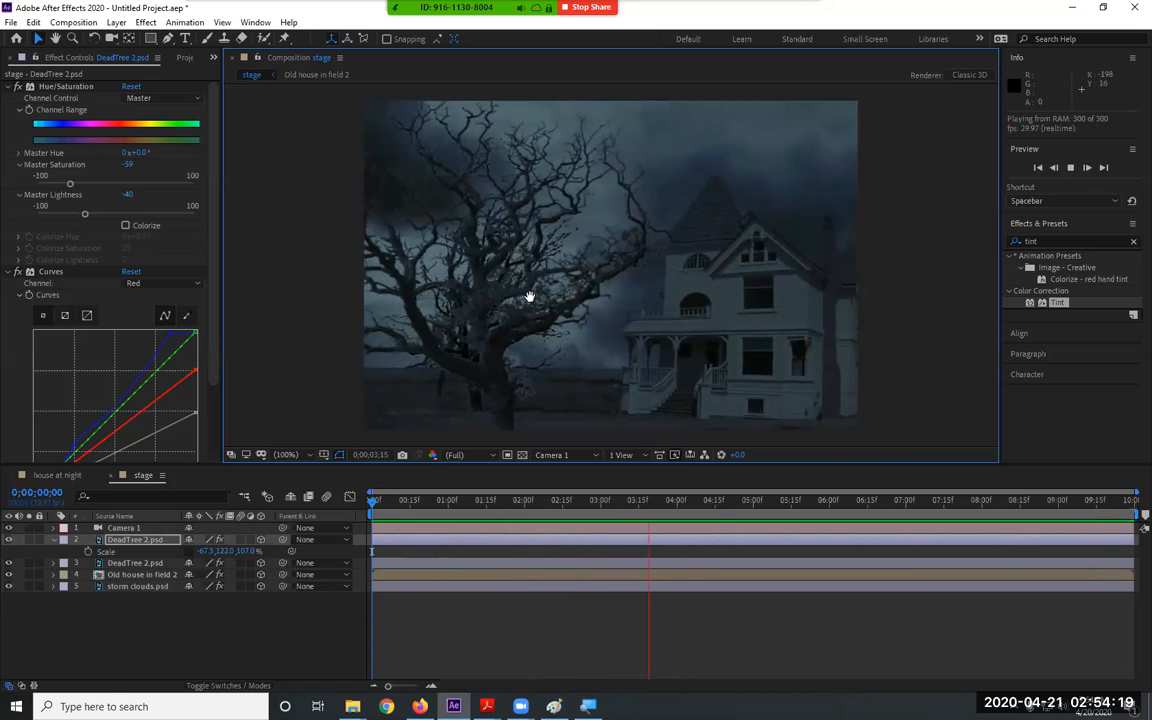
key(space)
key(Home)
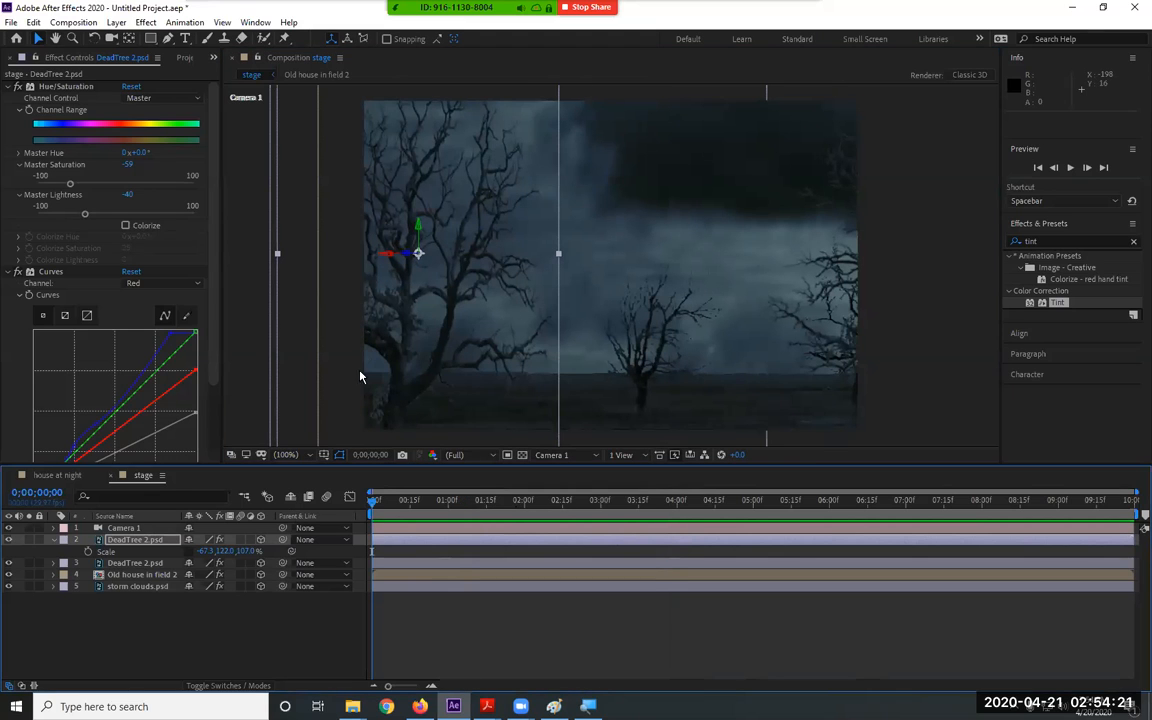
Duplicate the mirrored tree and move the copy along X to 1105, to the right of the house at 0;00;04;24
click(53, 540)
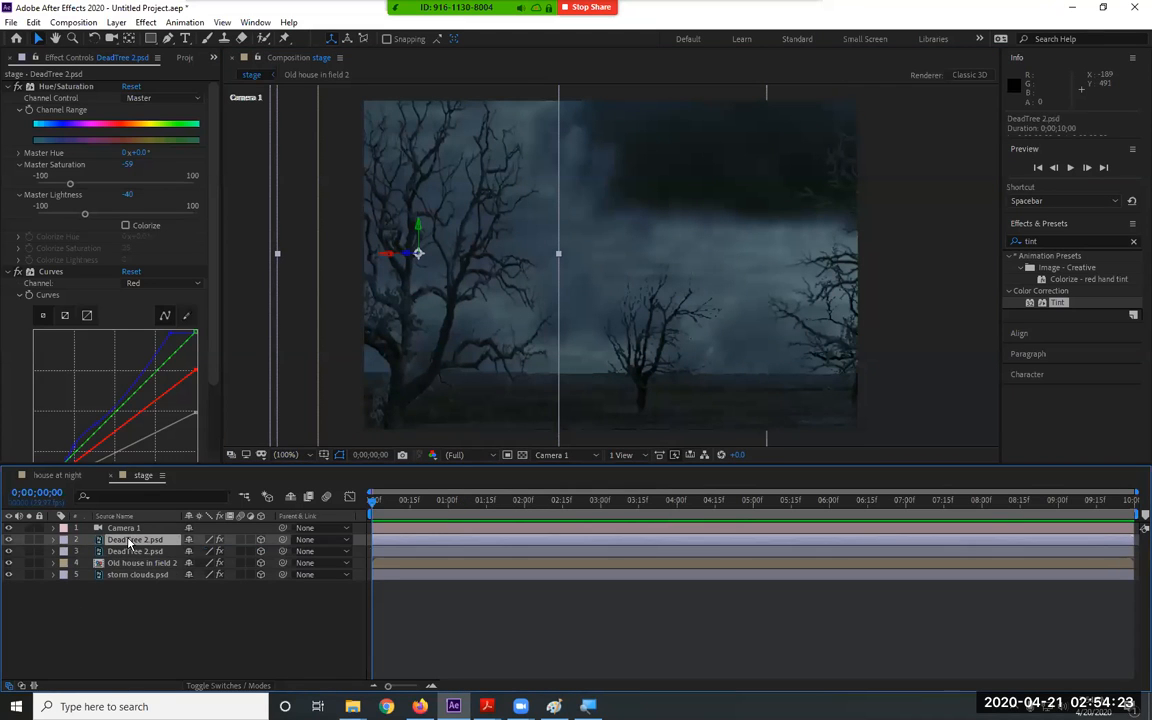
key(ctrl+d)
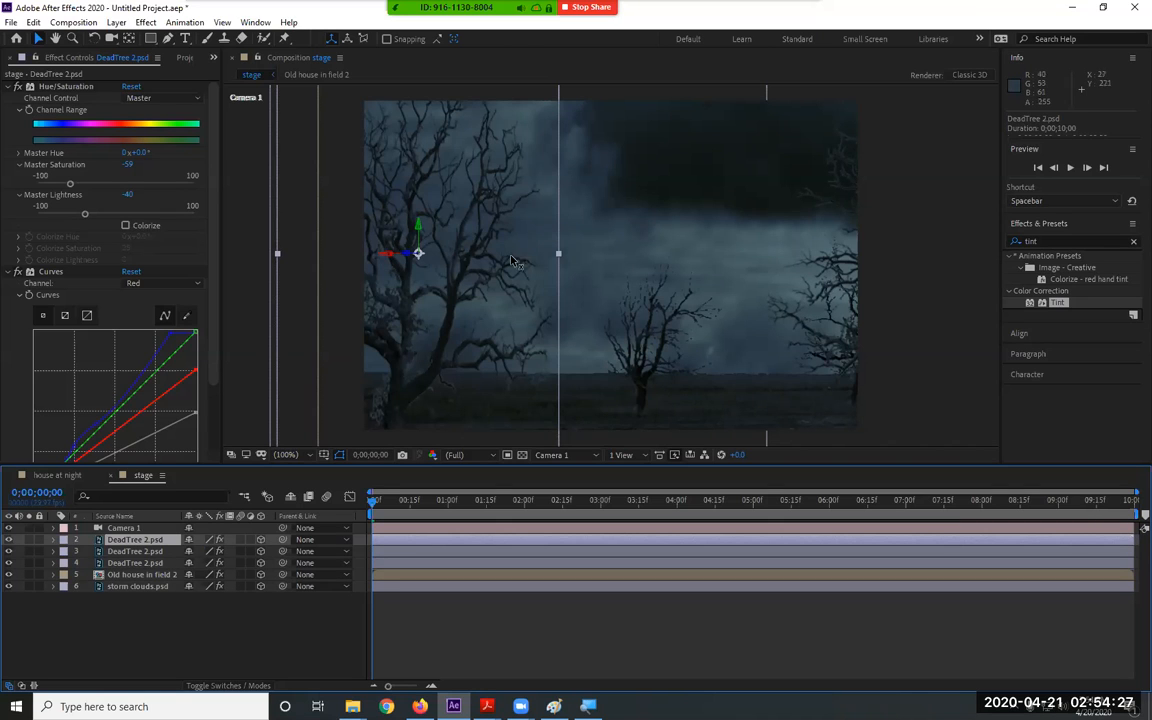
drag(349, 237, 696, 237)
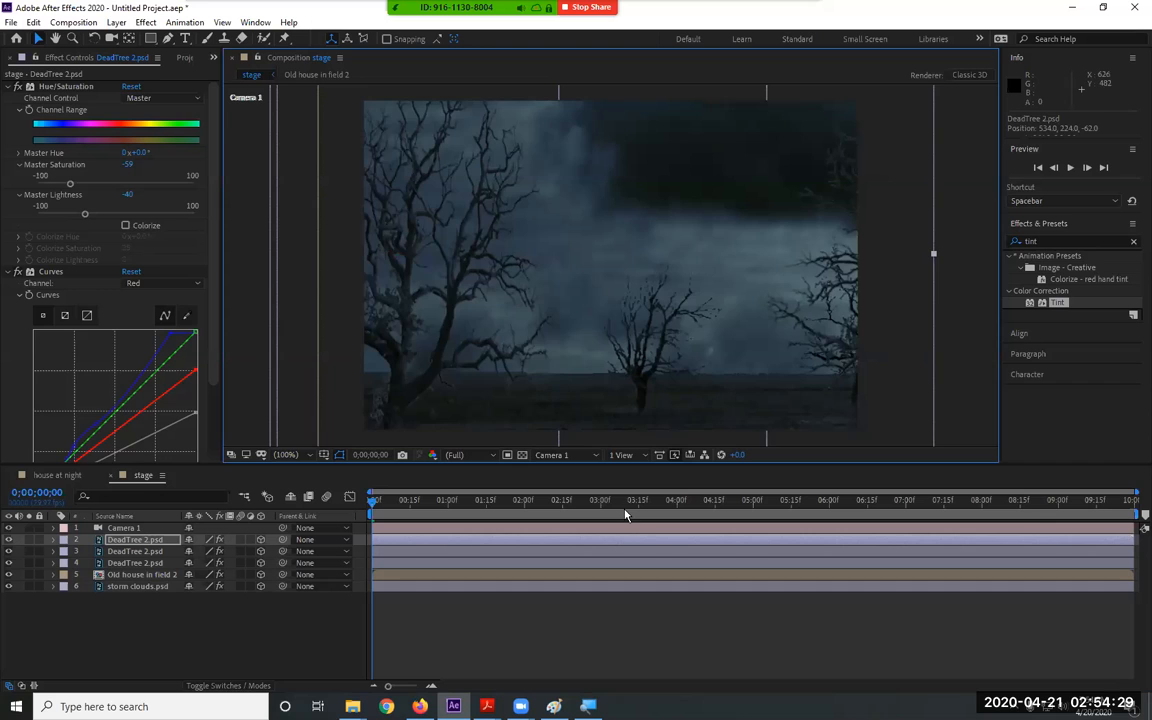
click(683, 503)
click(740, 512)
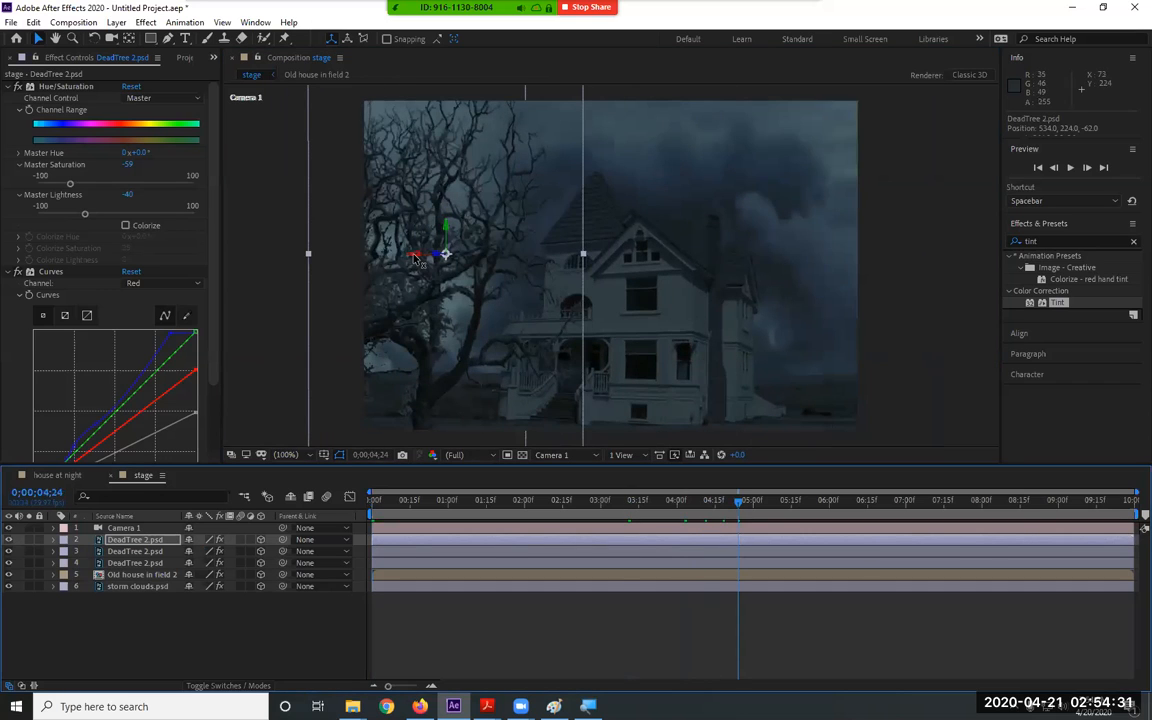
drag(429, 256, 812, 270)
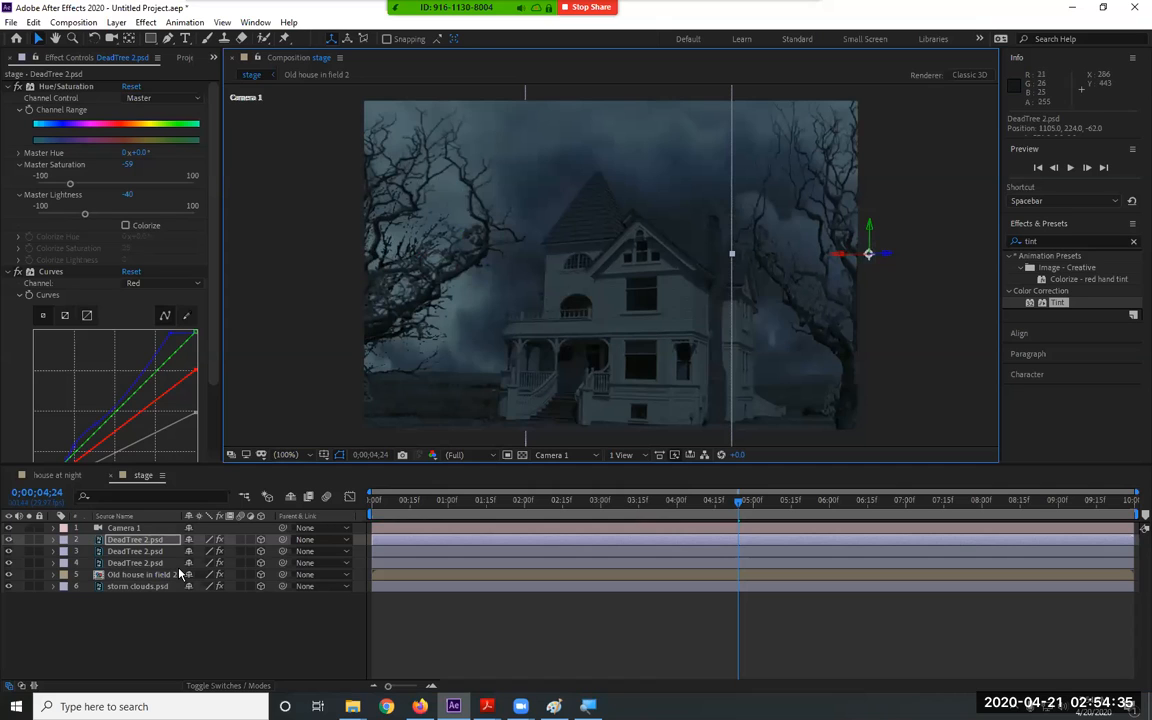
Enlarge the newest dead tree copy to a scale of -93, 169.9, 149% and bring it forward to Z -180.8
key(s)
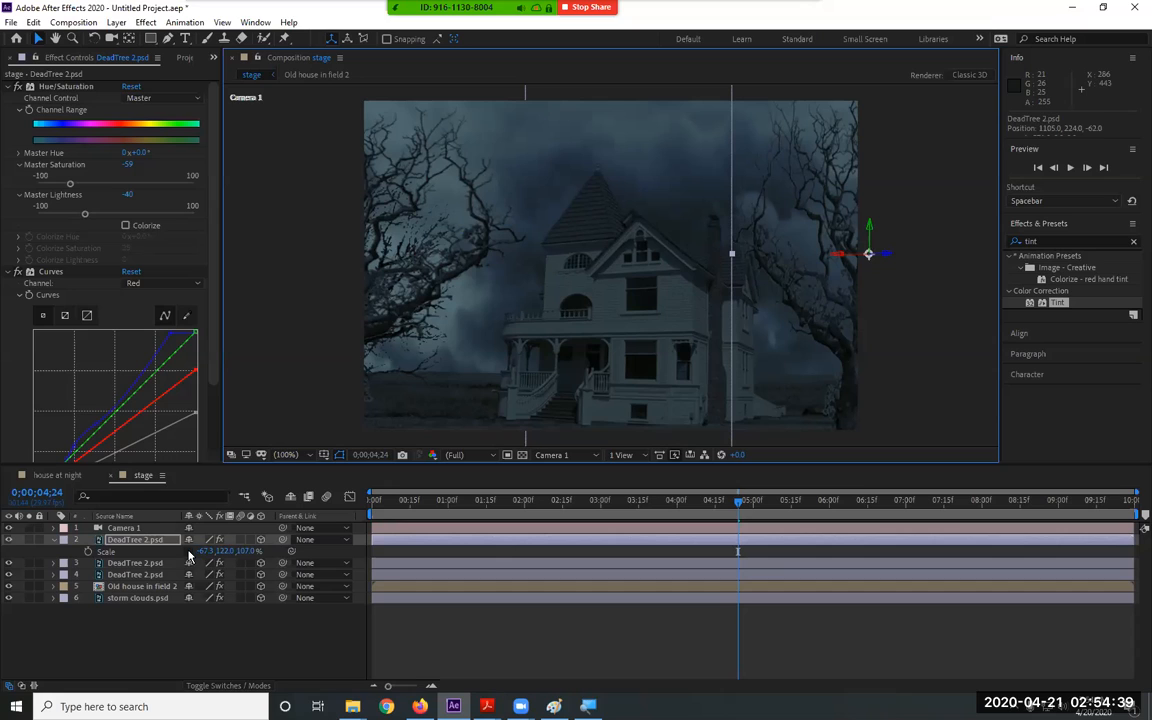
drag(228, 551, 285, 551)
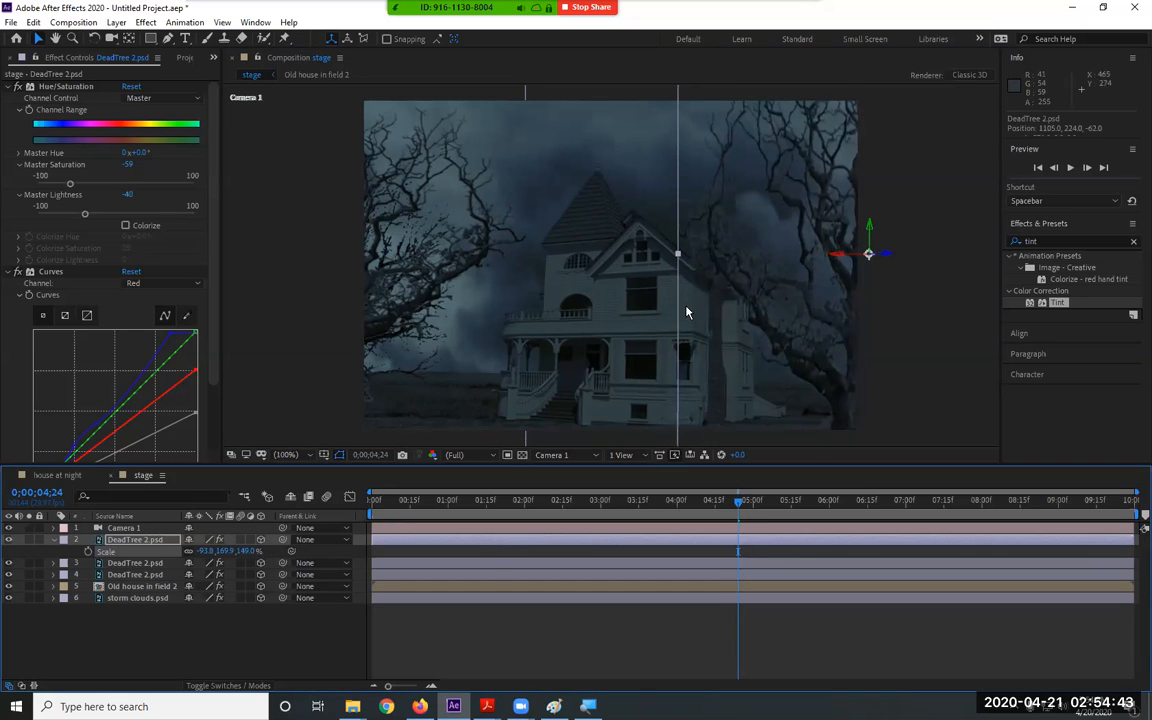
drag(884, 253, 978, 282)
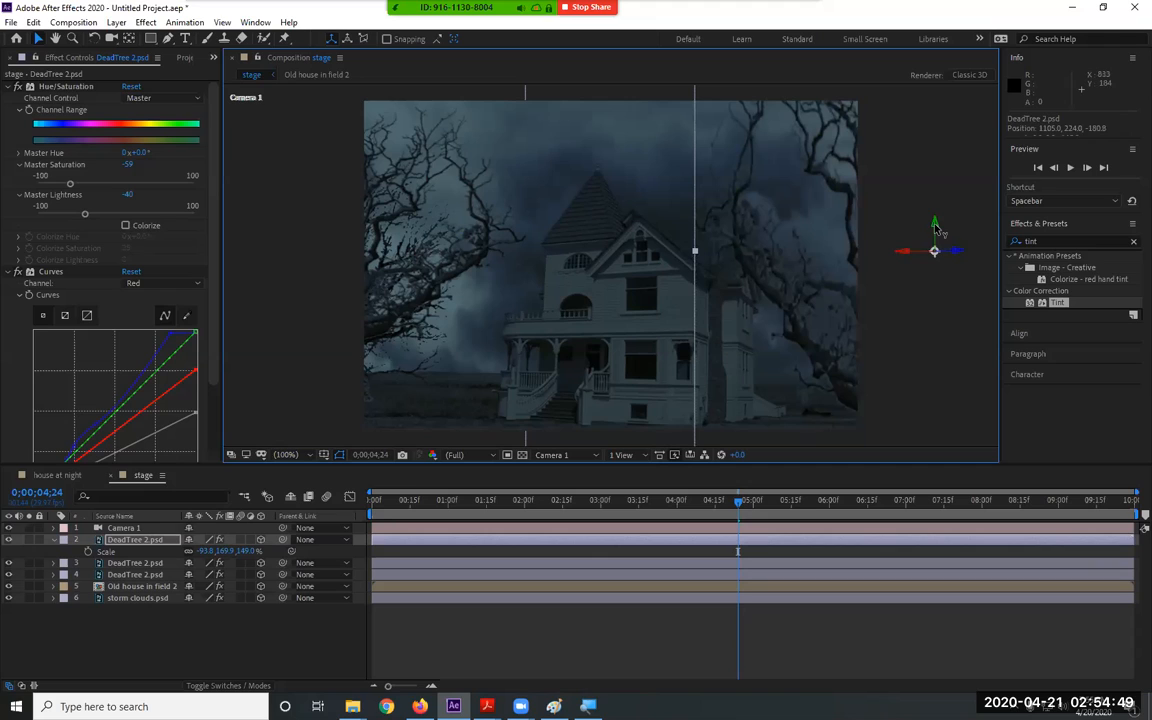
Reposition the enlarged tree to X 1142.7 and Y 209.9, checking its placement at other frames up to 0;00;06;09
drag(936, 228, 936, 200)
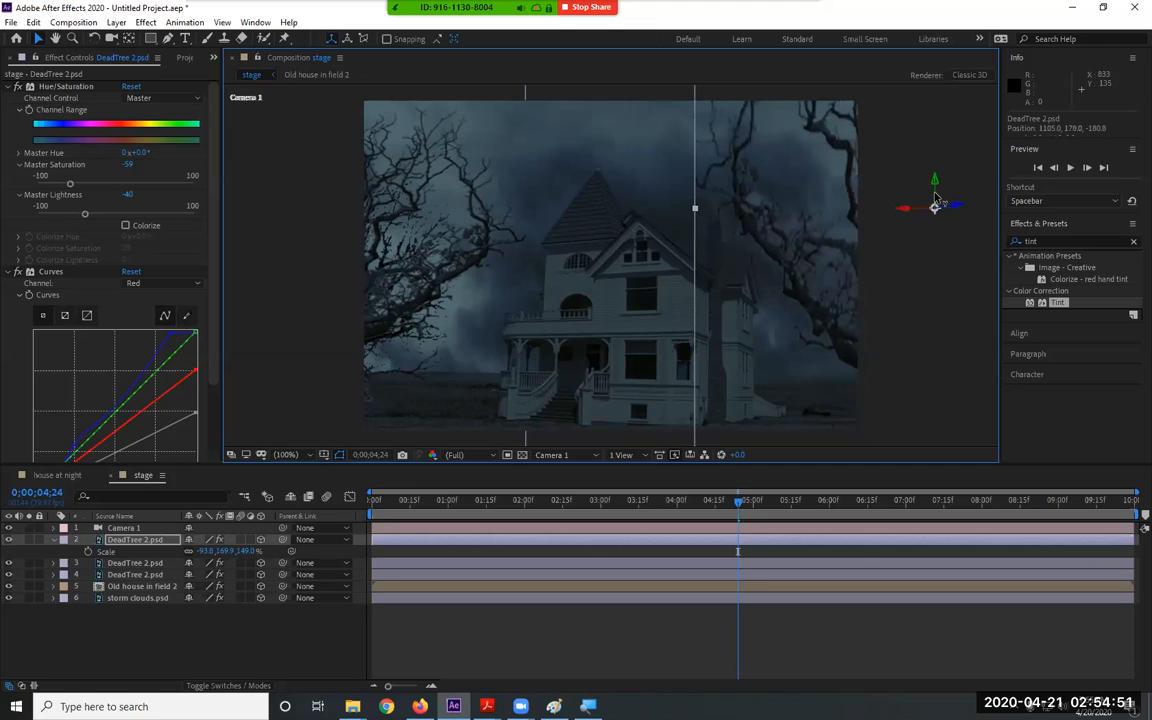
drag(935, 205, 935, 235)
drag(780, 514, 798, 530)
drag(895, 227, 940, 232)
drag(797, 507, 852, 522)
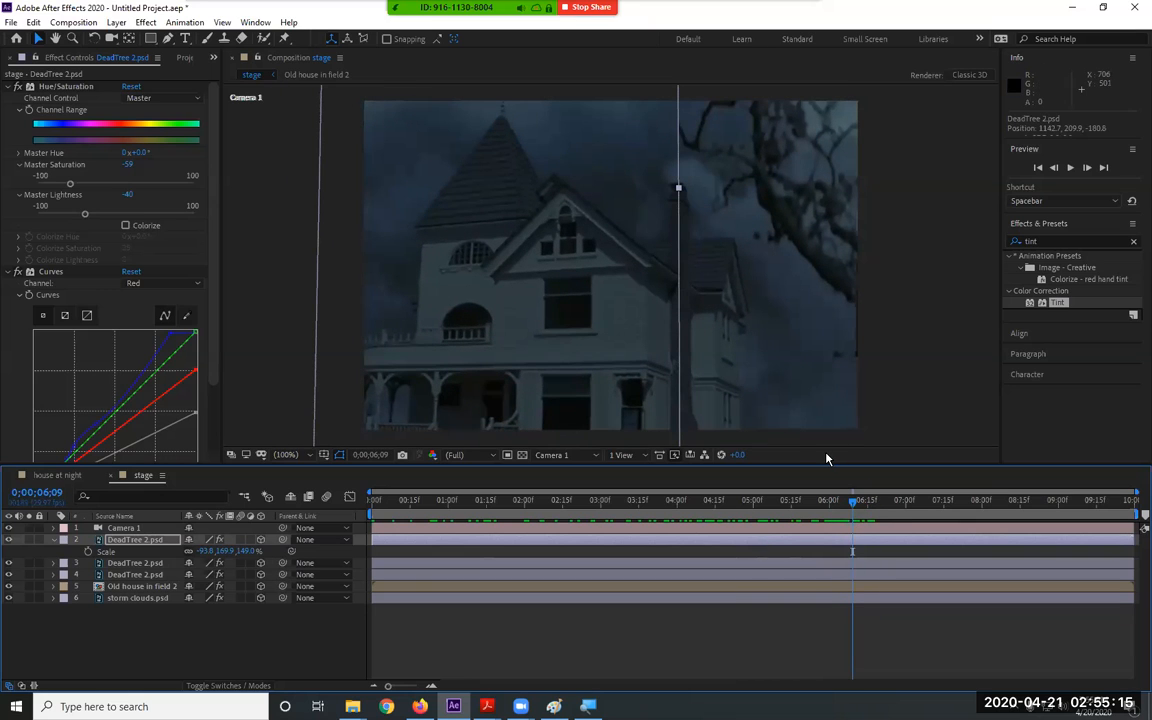
Preview the stage animation from the first frame and replay it with all layers deselected
drag(851, 509, 362, 511)
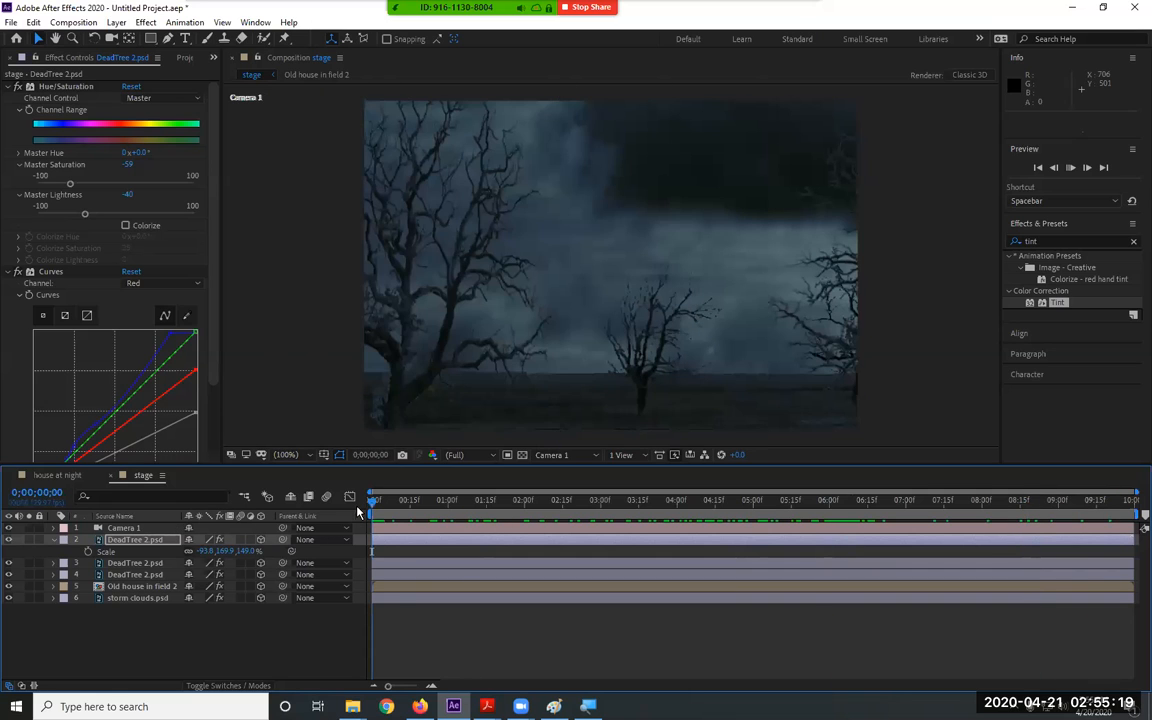
key(space)
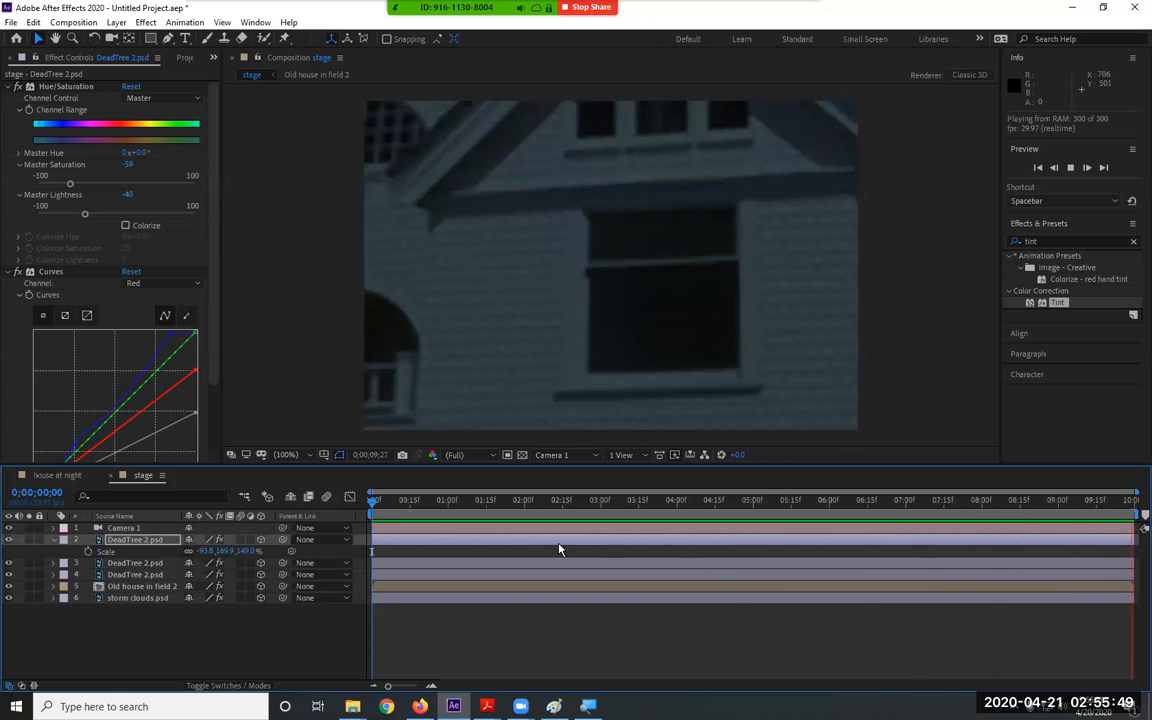
key(space)
drag(481, 503, 223, 557)
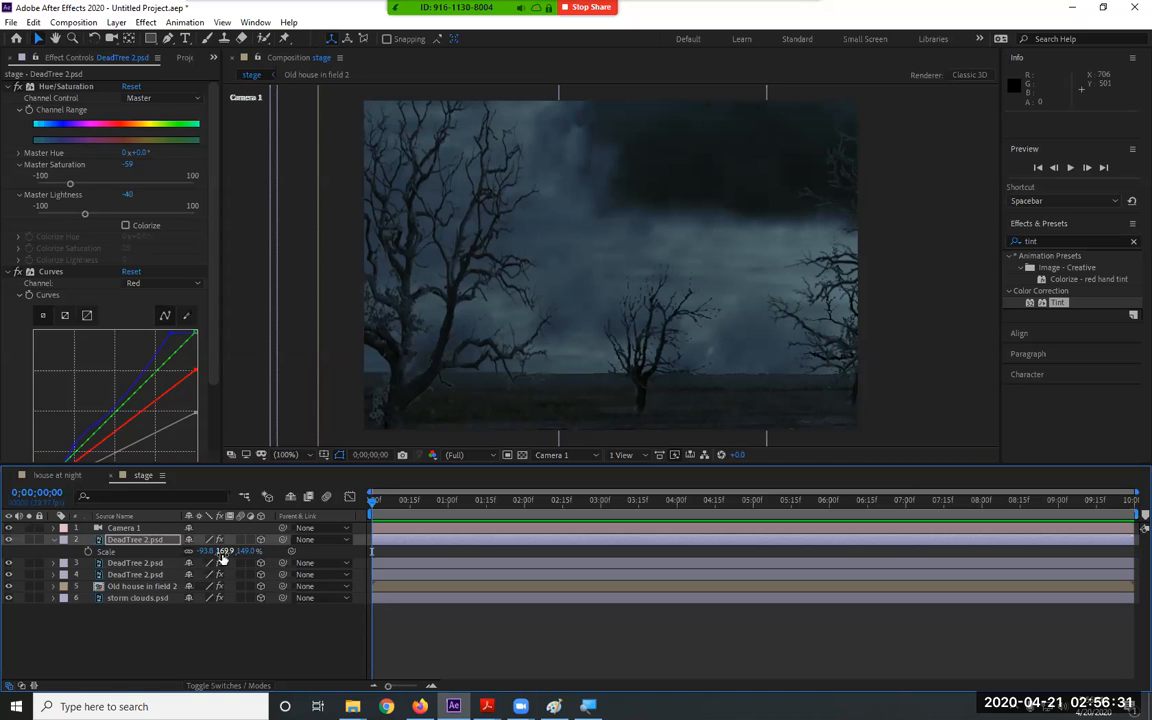
click(695, 638)
key(space)
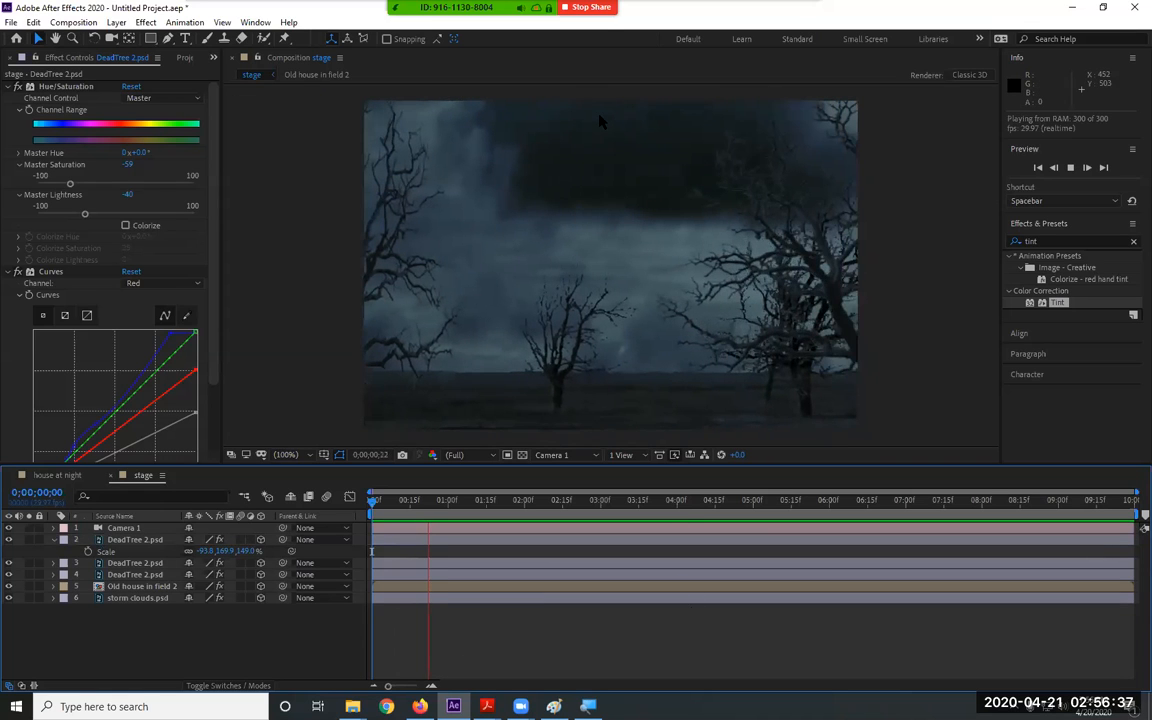
click(800, 22)
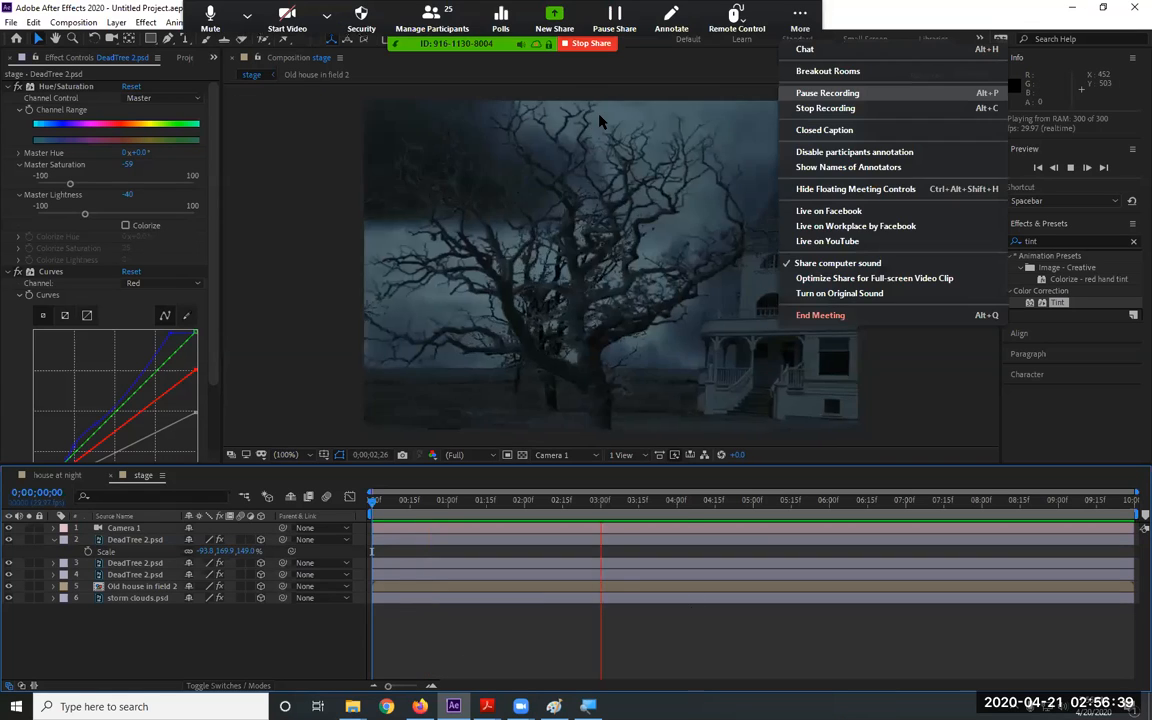
click(825, 95)
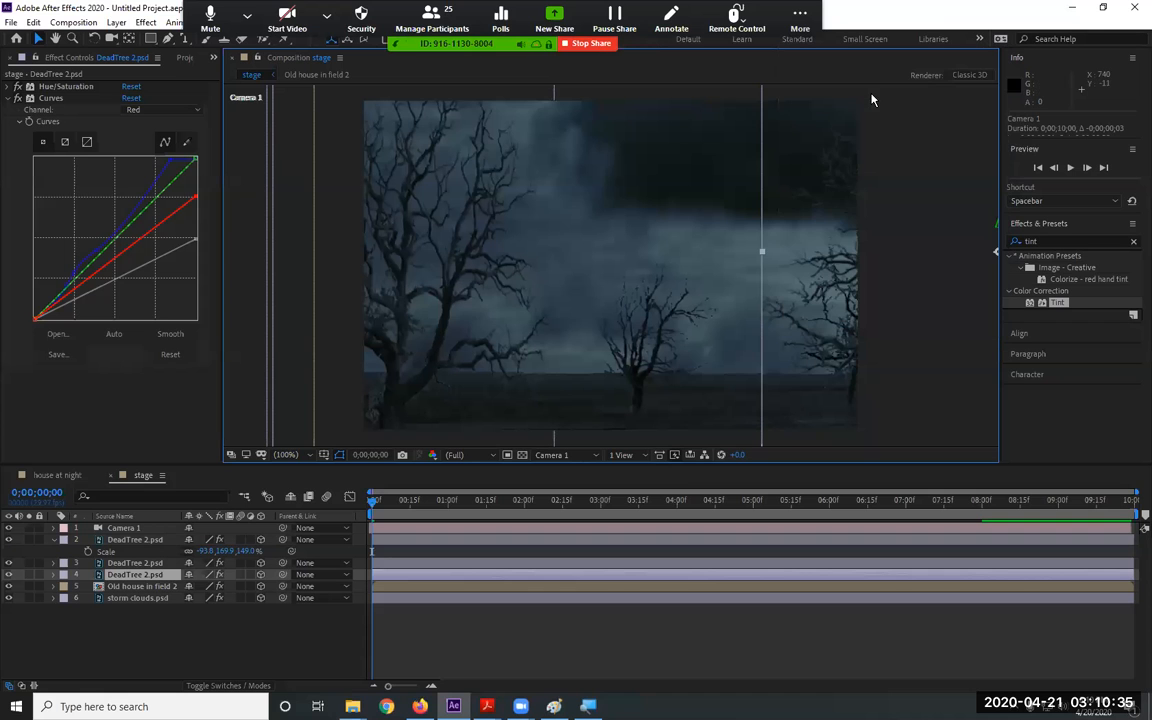
click(585, 486)
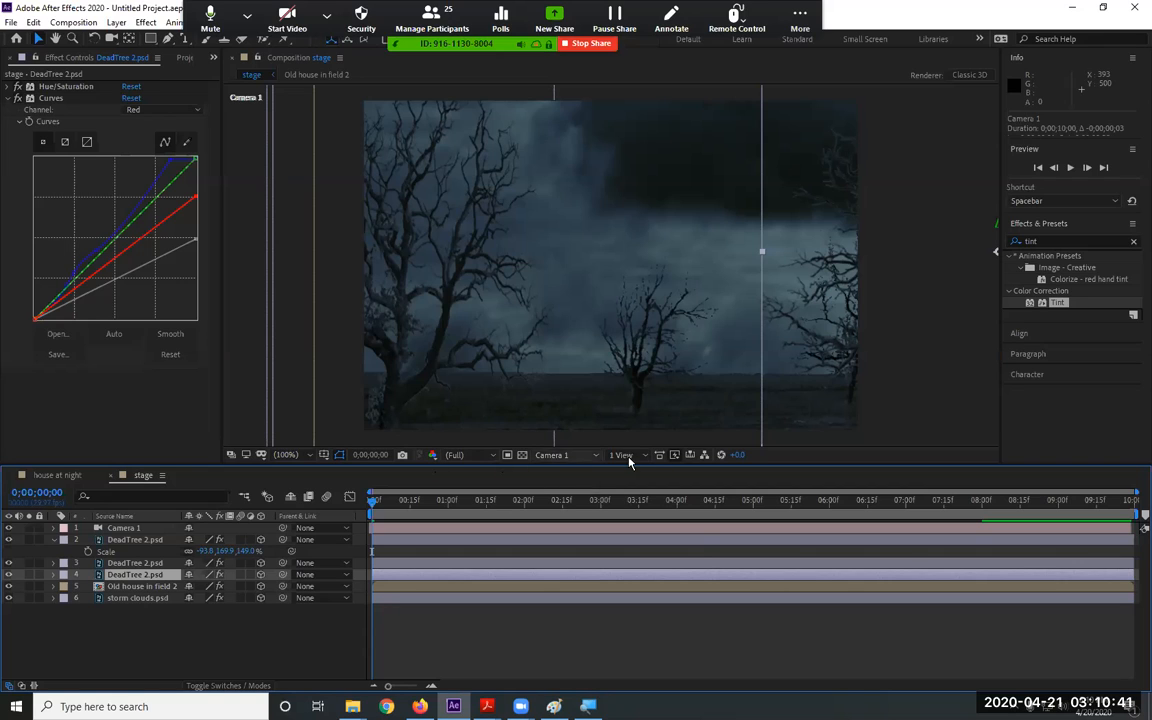
Show the stage in two horizontal views, select Camera 1 in the Top view, and scrub to 0;00;02;22
click(624, 456)
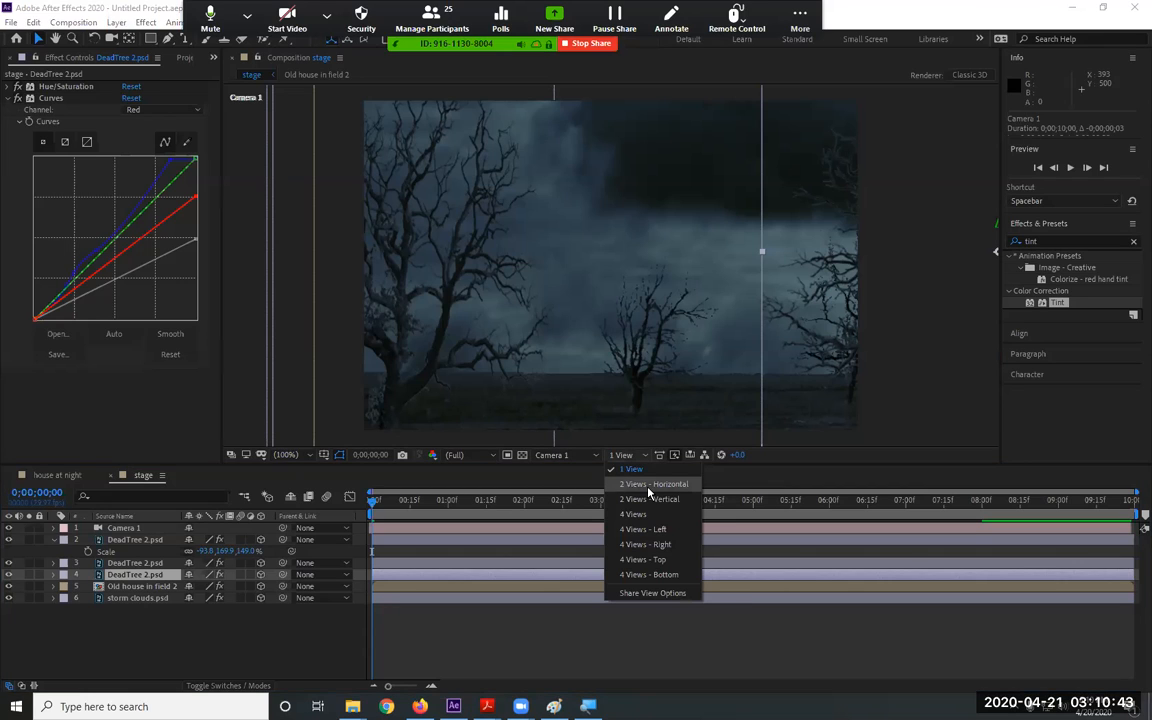
click(648, 488)
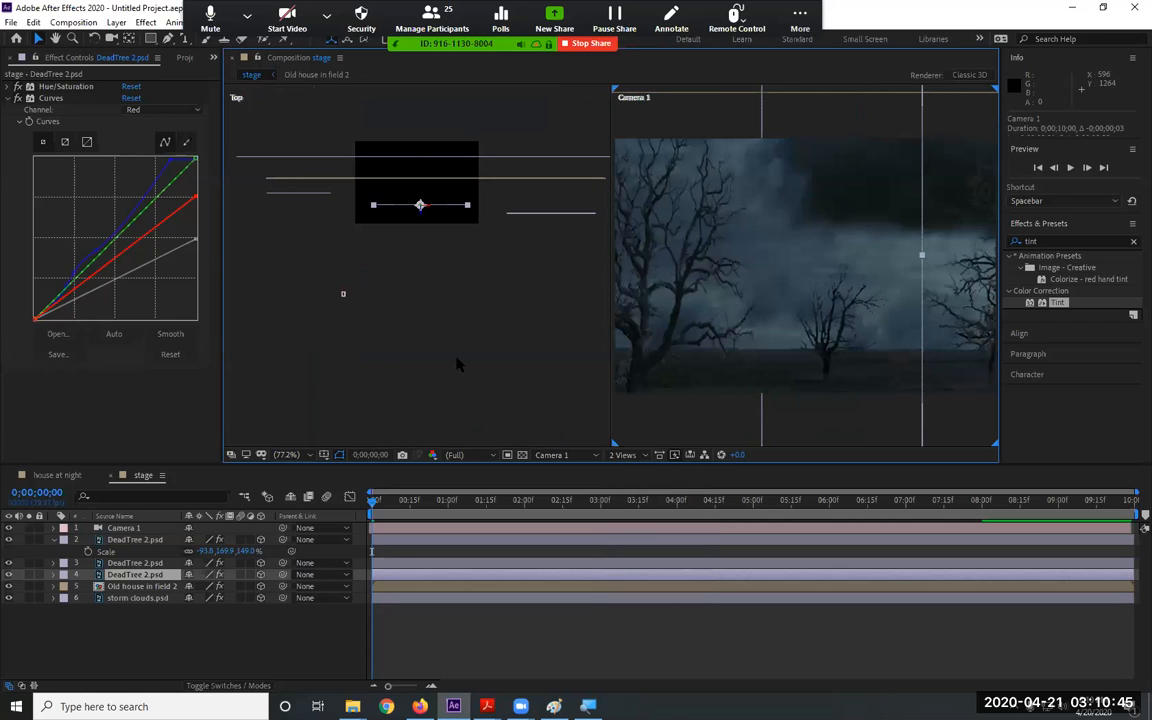
click(344, 299)
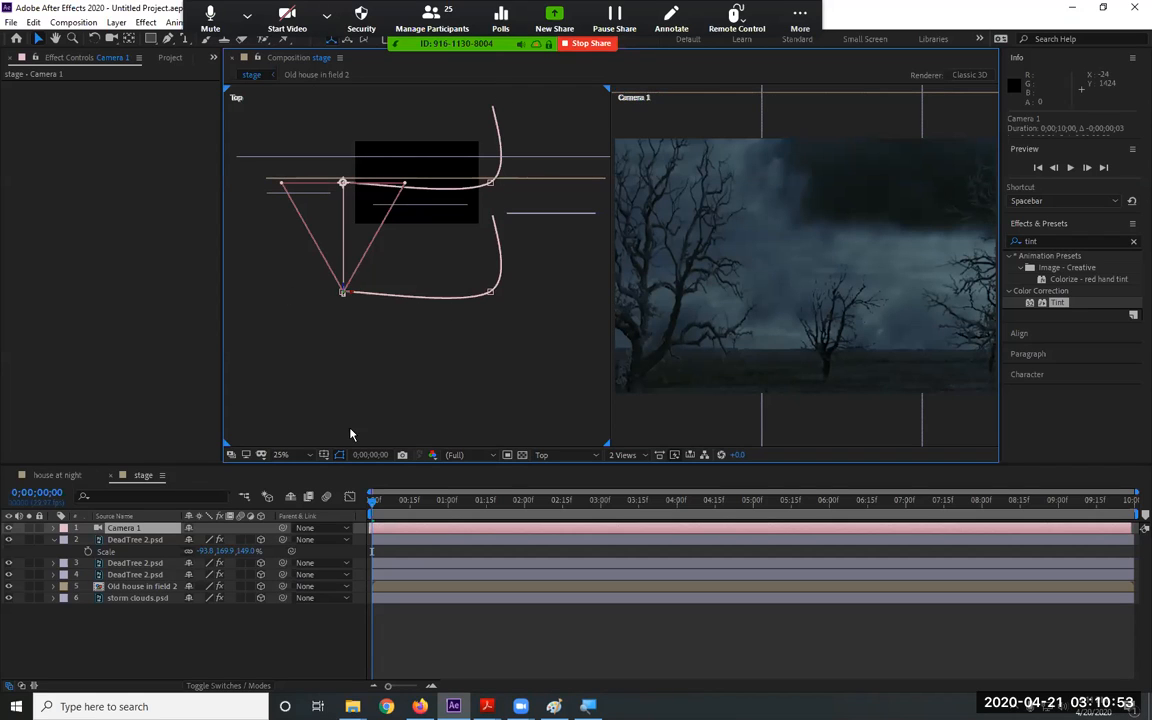
drag(375, 509, 585, 505)
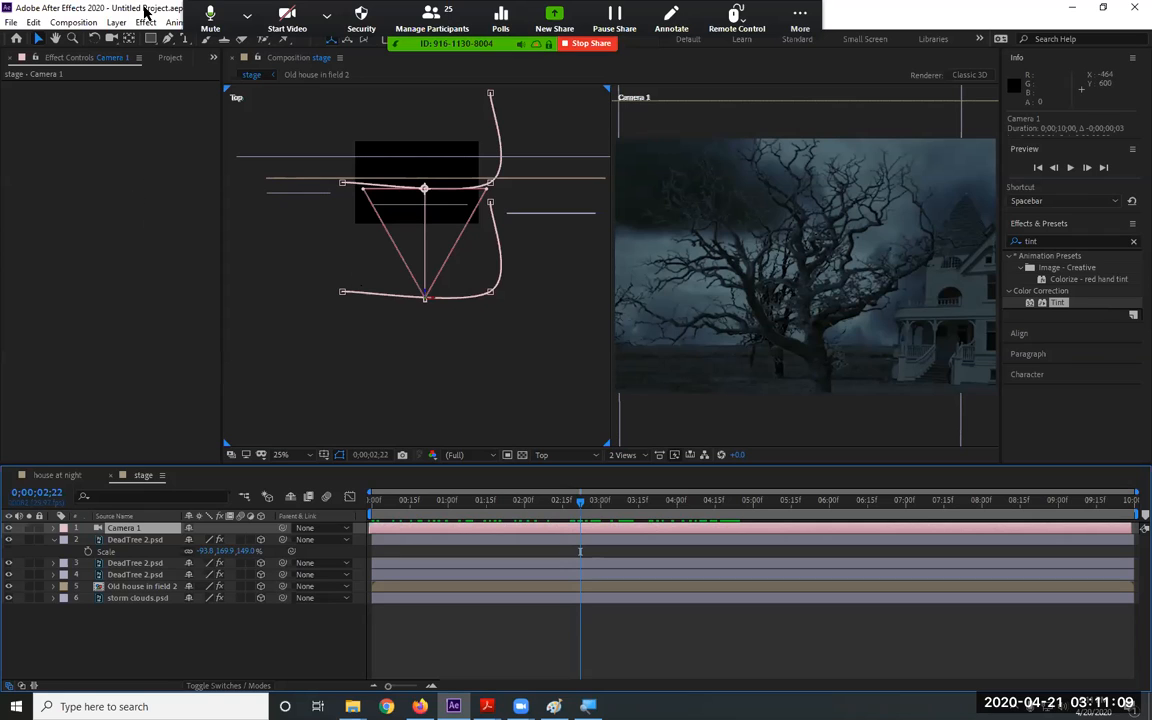
click(737, 18)
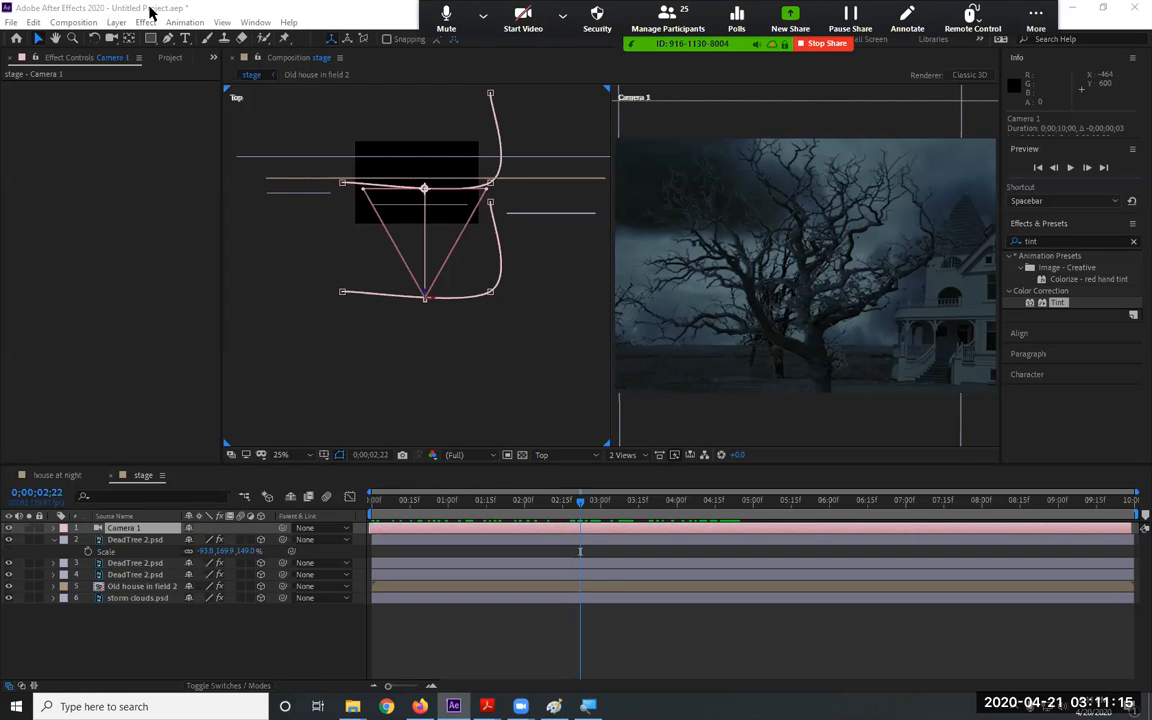
click(116, 22)
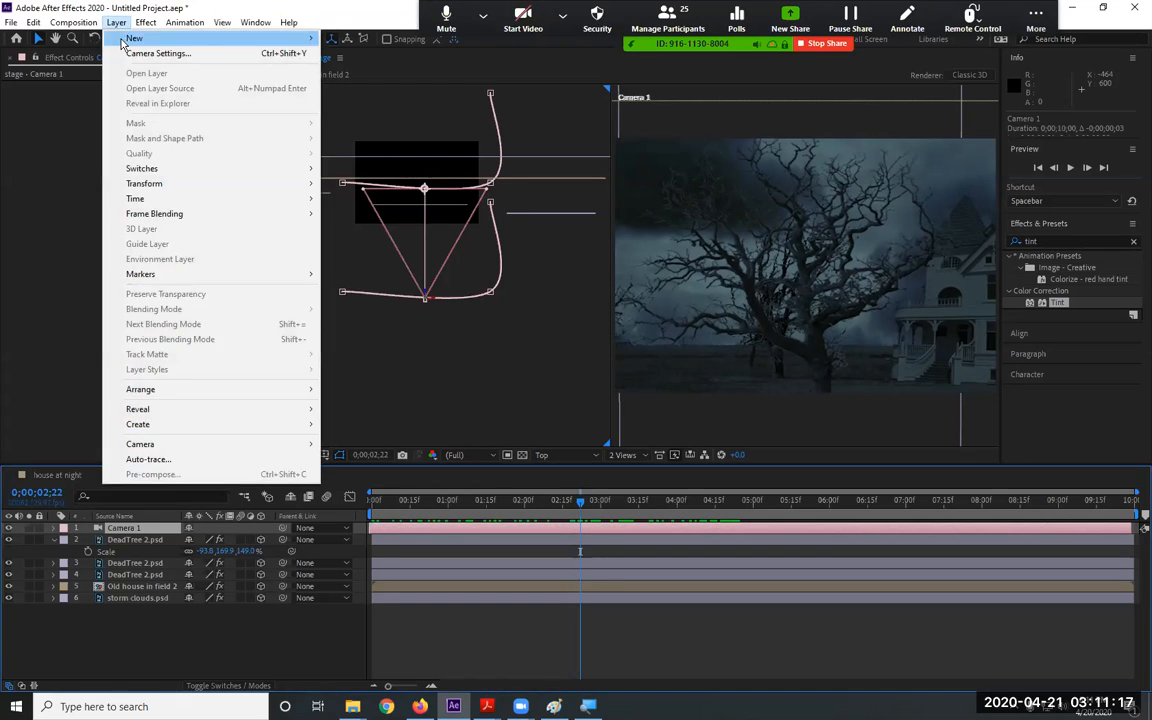
mouse_move(122, 42)
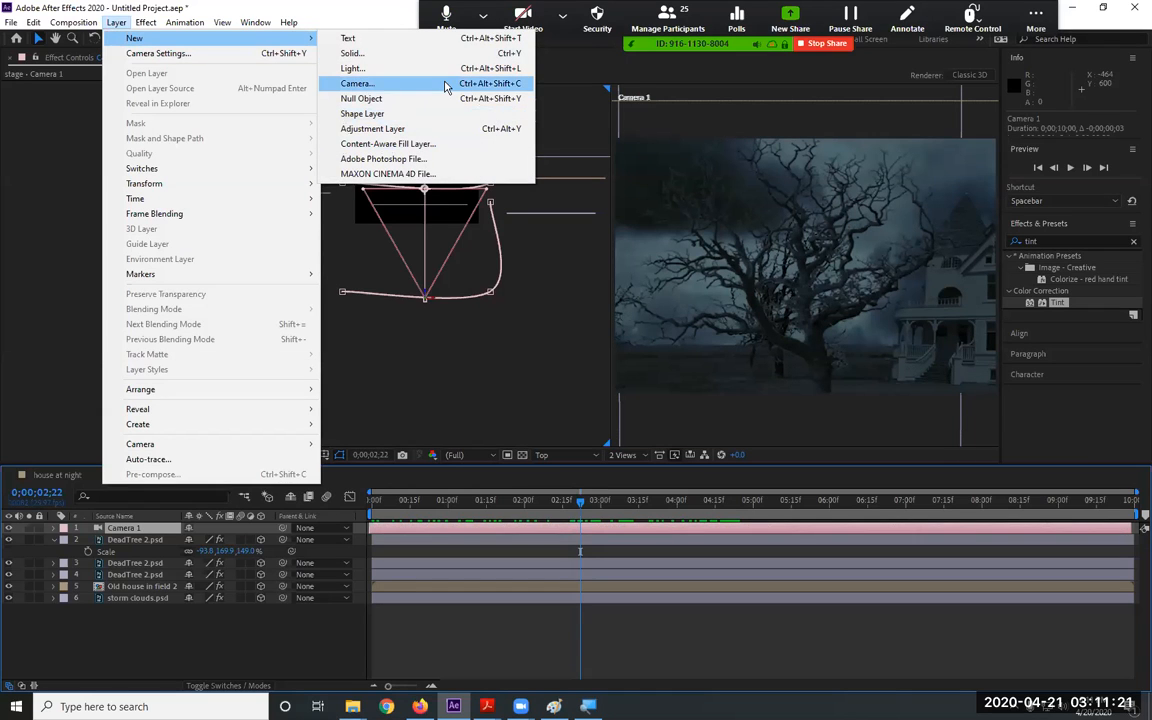
click(429, 362)
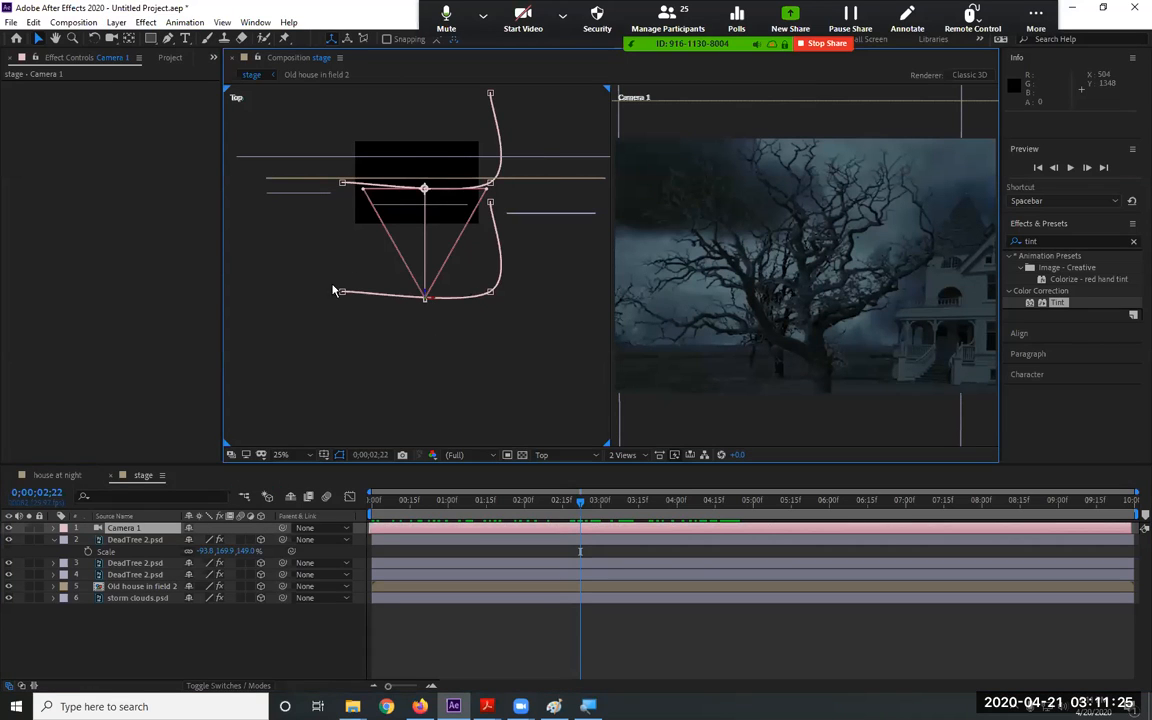
Try moving Camera 1 along X to 508 in a close-up Top view, and undo the move
key(slash)
scroll(430, 343, down, 1)
scroll(430, 343, up, 1)
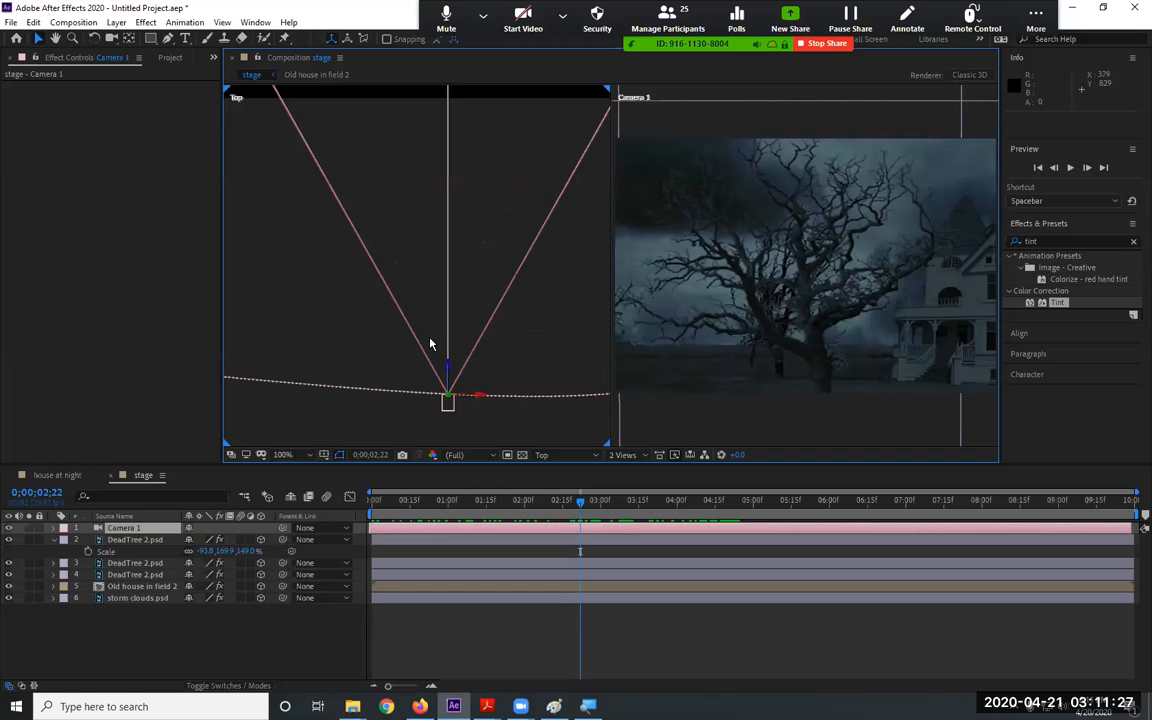
key(space)
drag(462, 360, 426, 219)
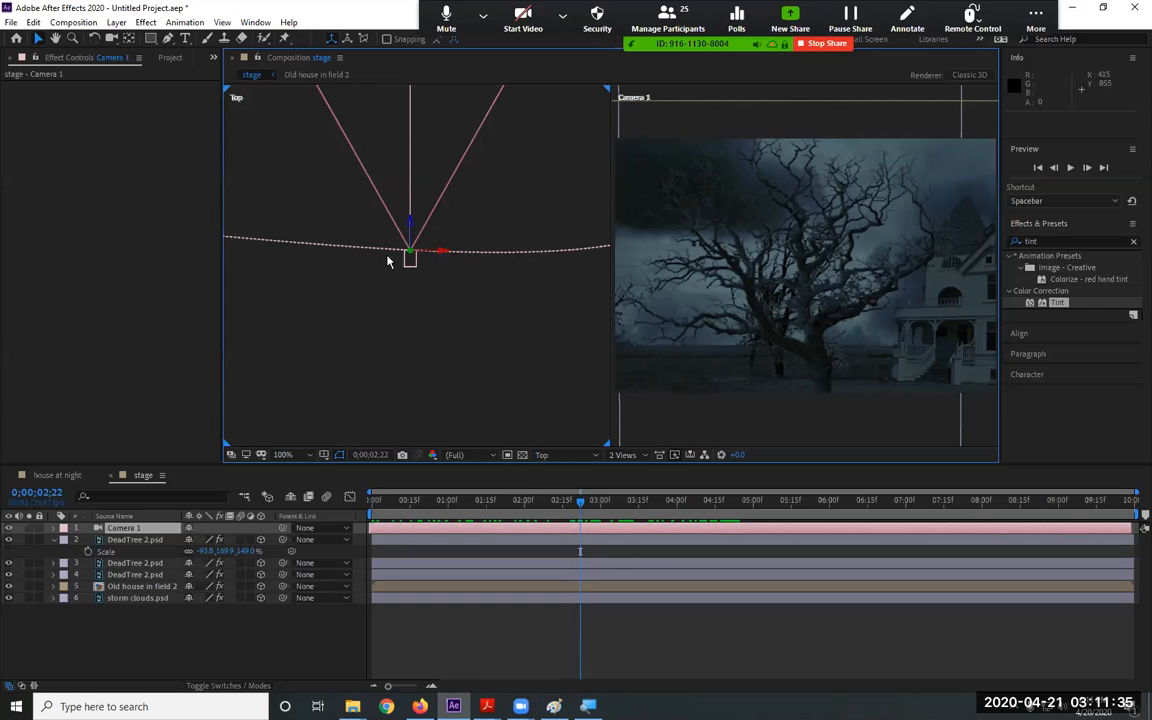
drag(443, 254, 512, 257)
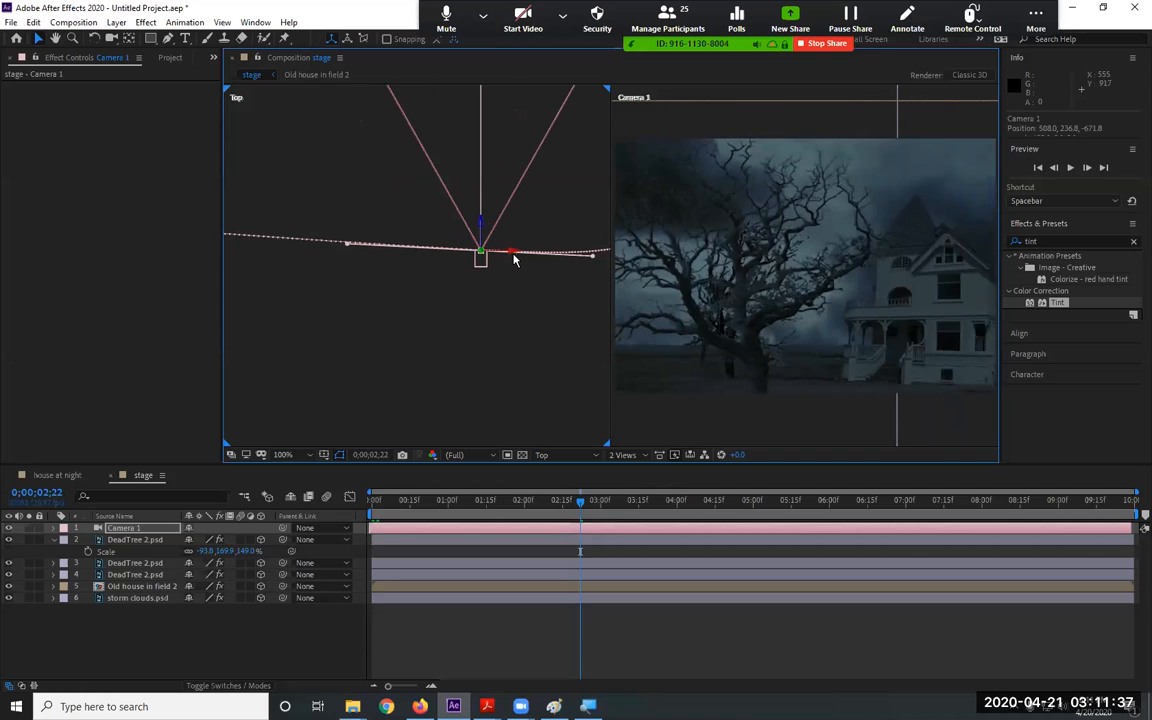
key(ctrl+z)
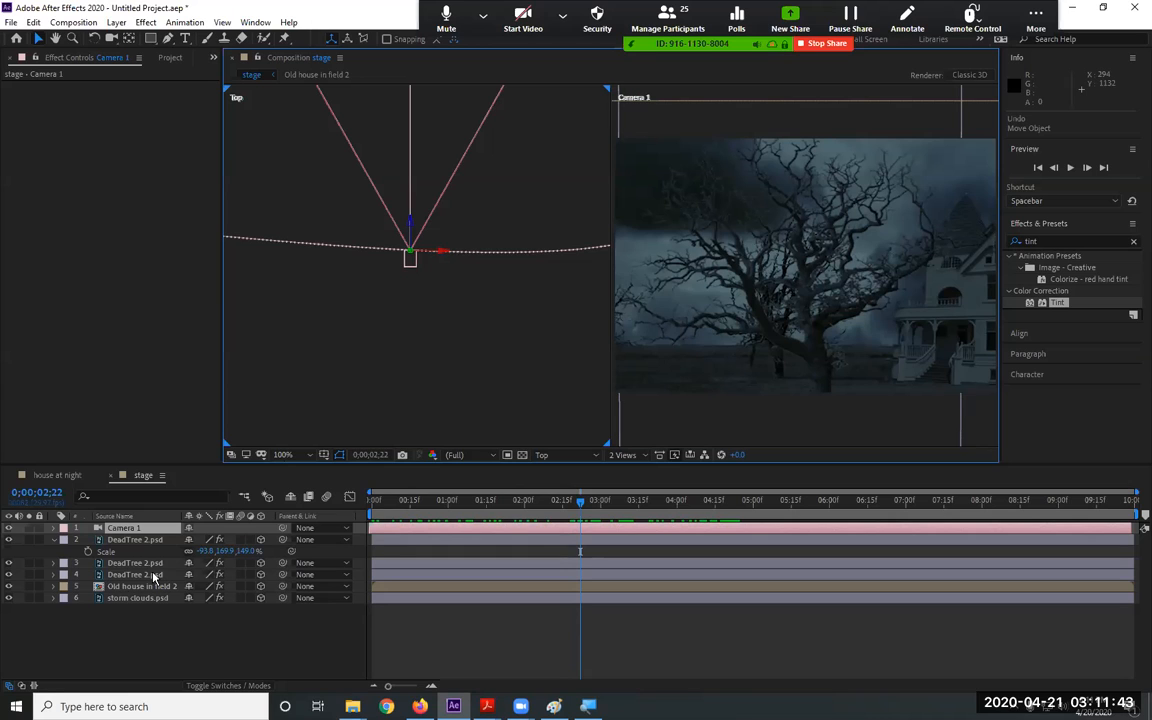
Examine the type, preset and lens values in Camera 1's settings and close them without changes
click(116, 22)
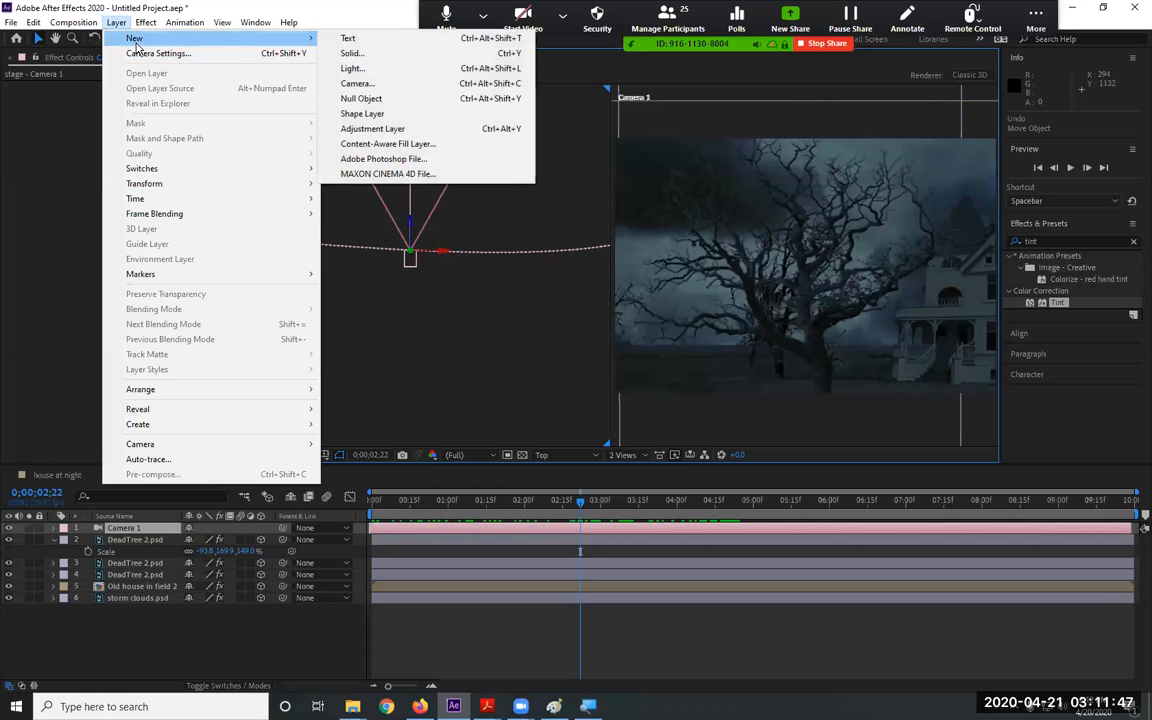
click(155, 54)
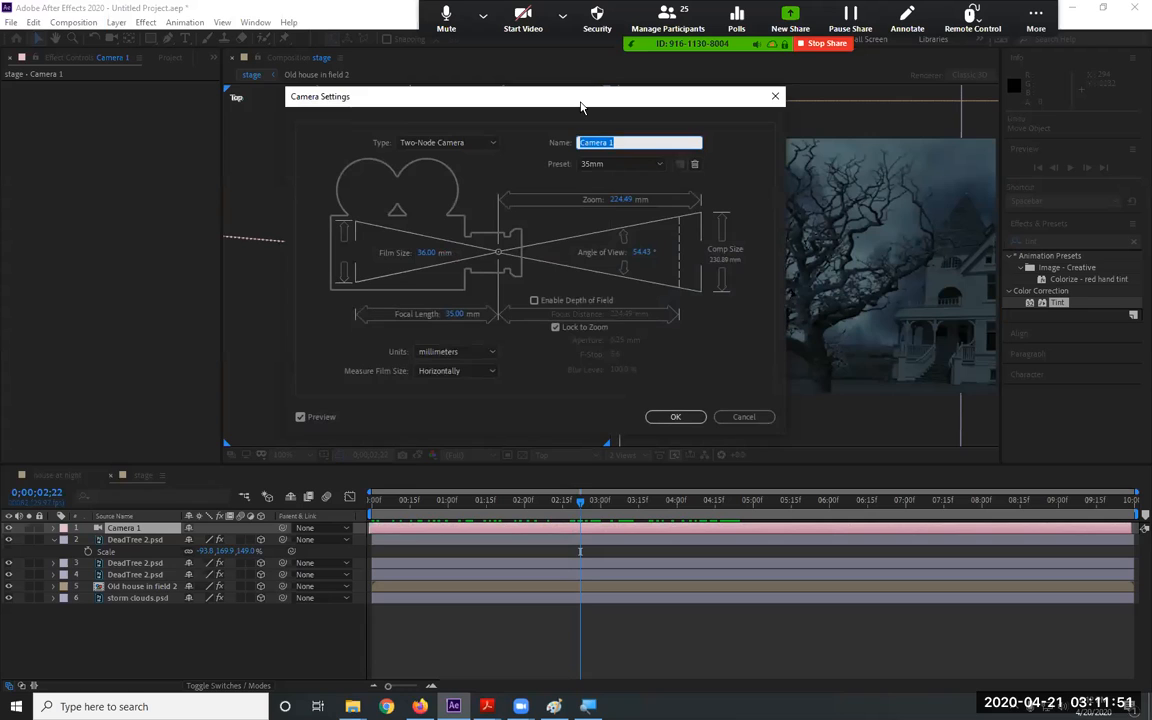
drag(581, 106, 490, 143)
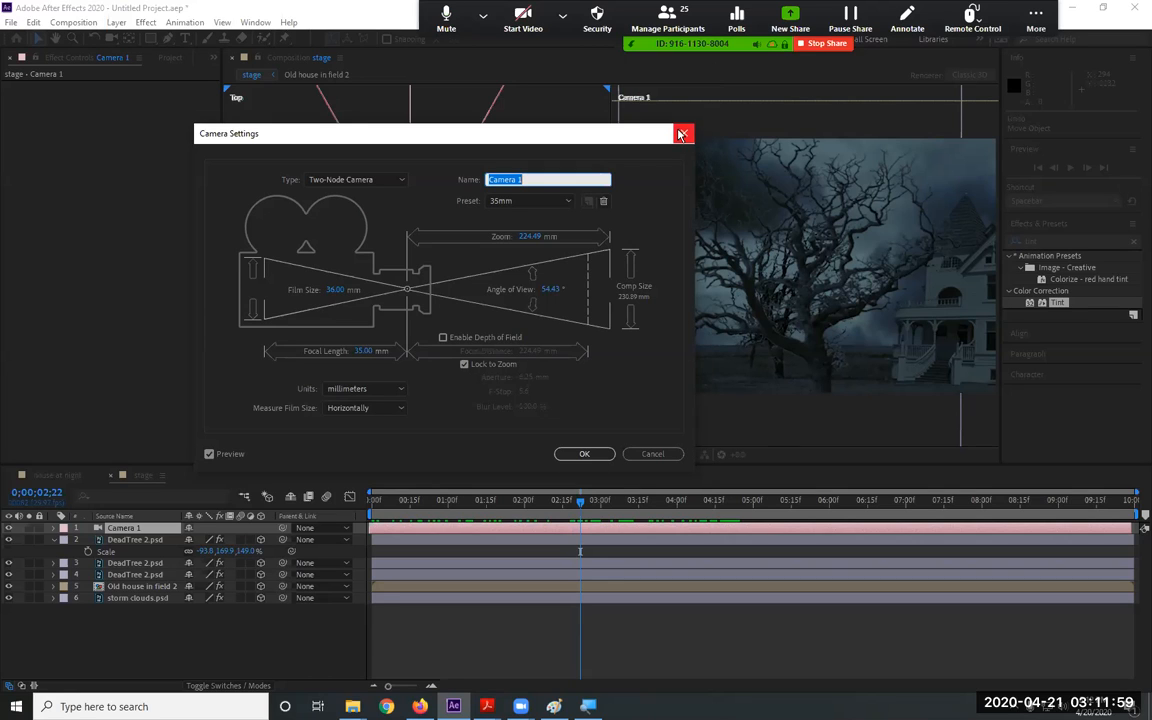
click(681, 134)
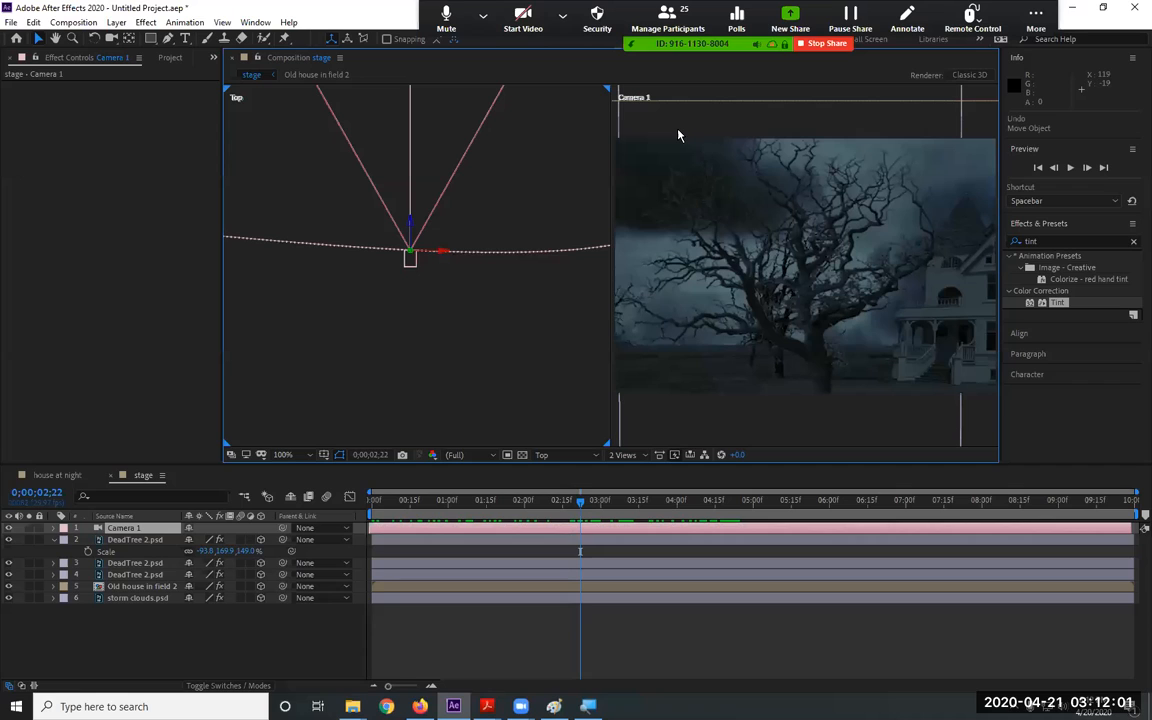
Collapse the topmost DeadTree 2 layer's scale property and fit the whole camera path in the Top view at 25%
click(52, 541)
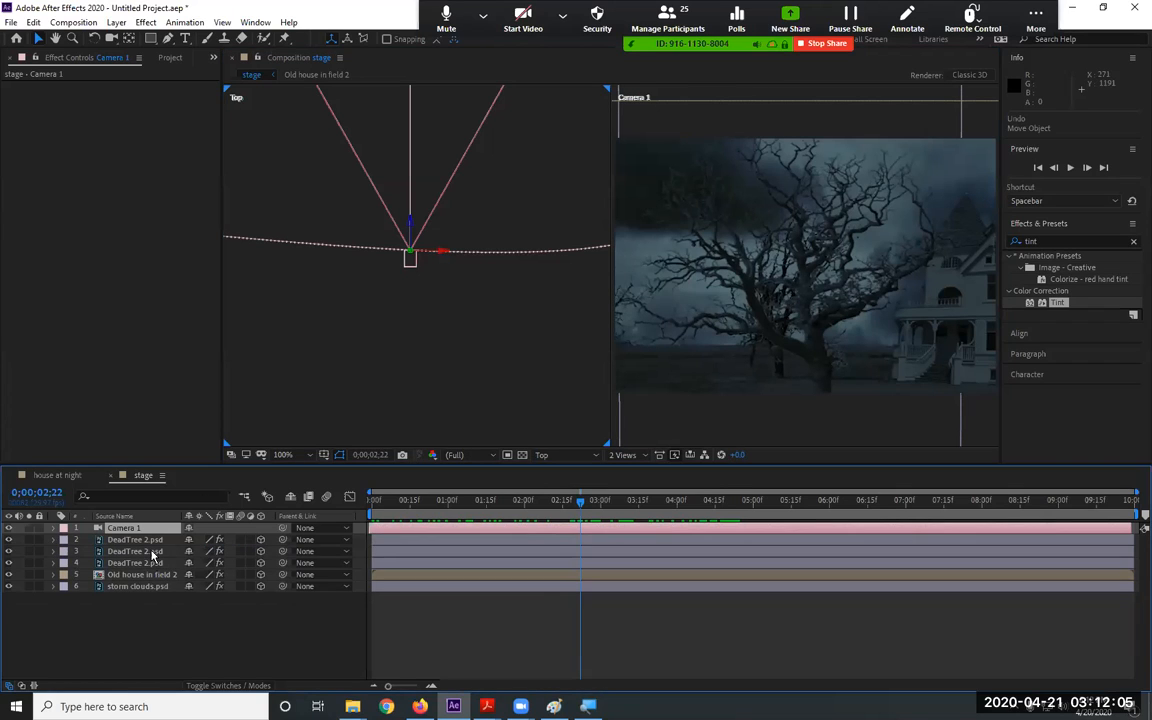
scroll(405, 276, down, 3)
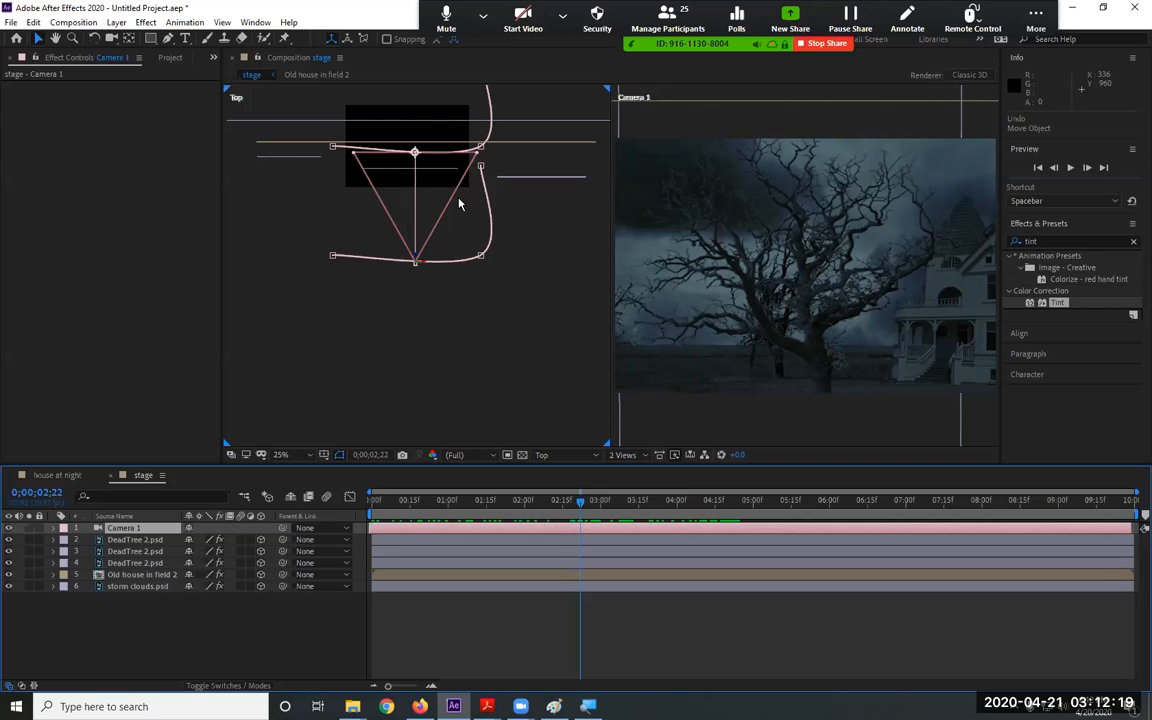
scroll(459, 204, down, 1)
scroll(459, 204, up, 1)
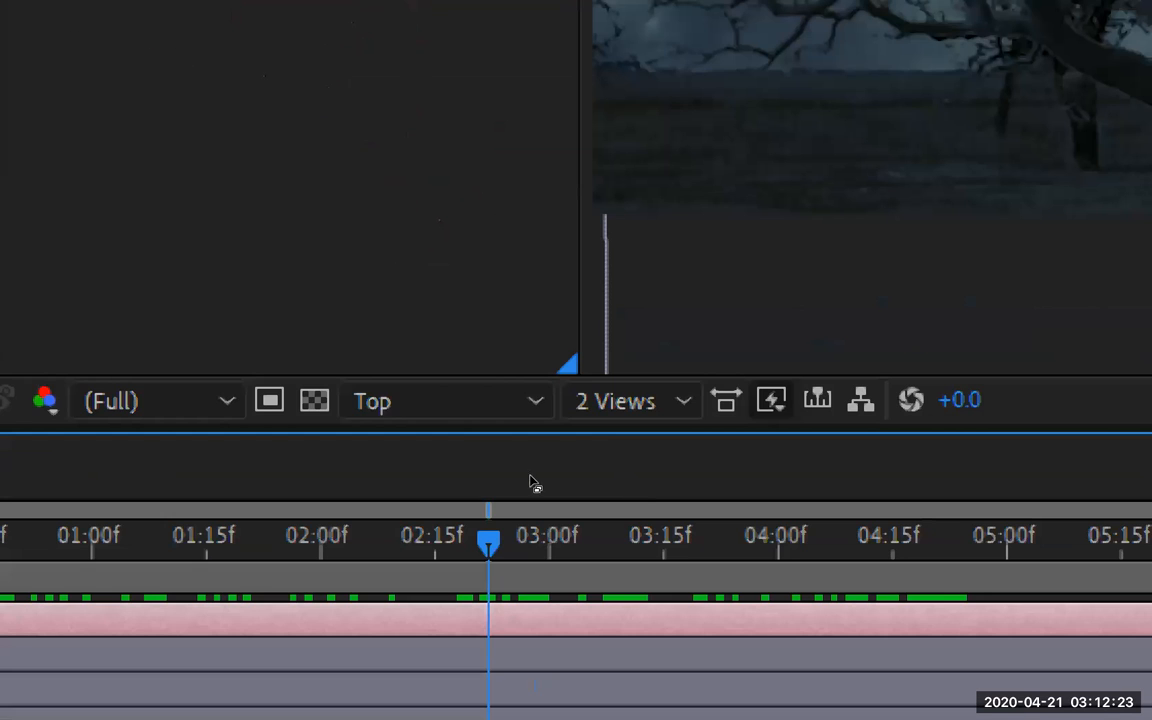
Keep the Top view, reselect Camera 1 in it, and reduce its magnification to 6.25%
click(530, 402)
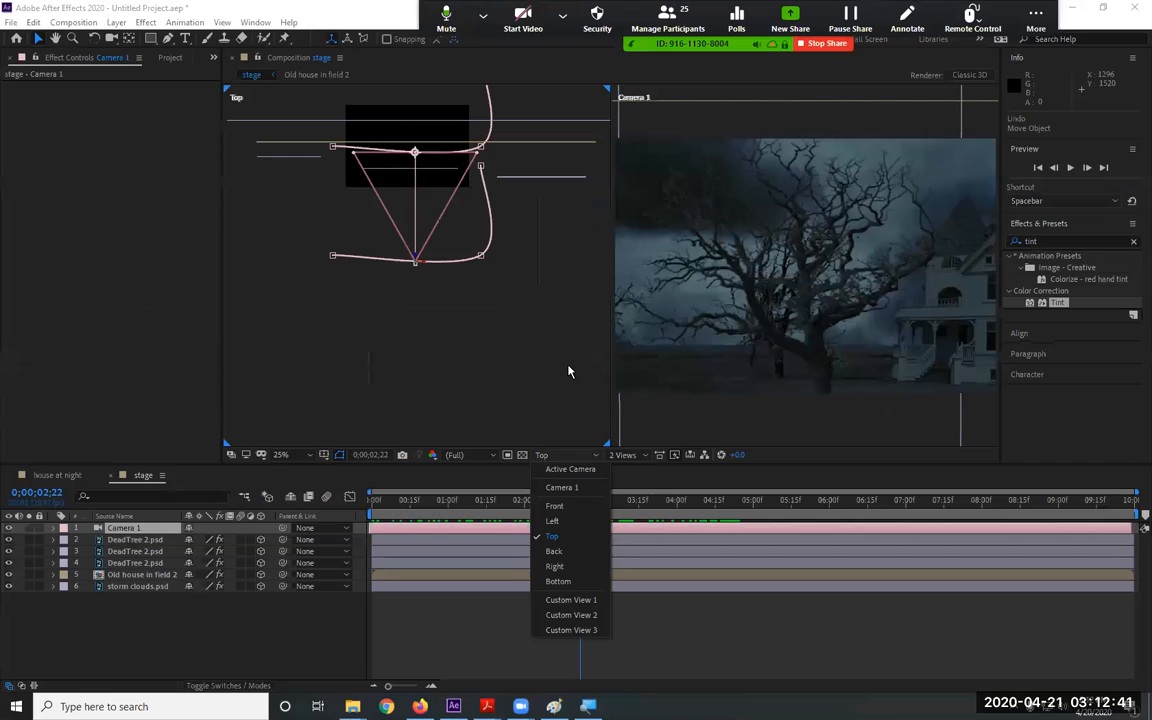
click(255, 199)
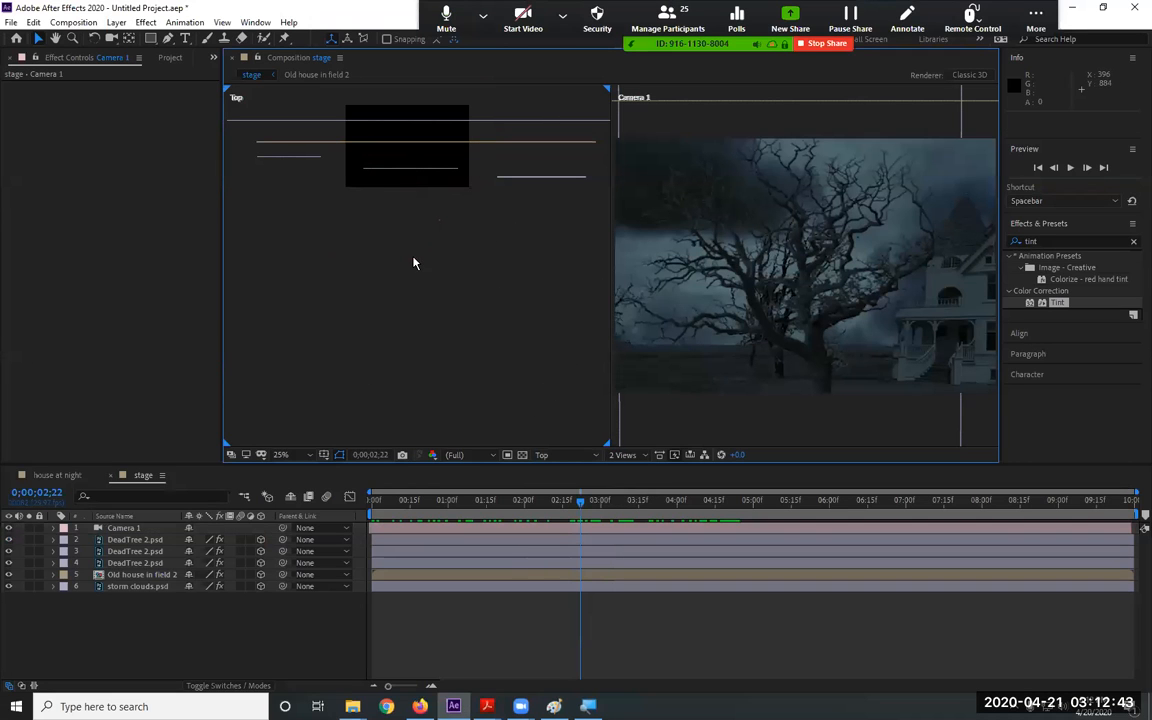
click(414, 265)
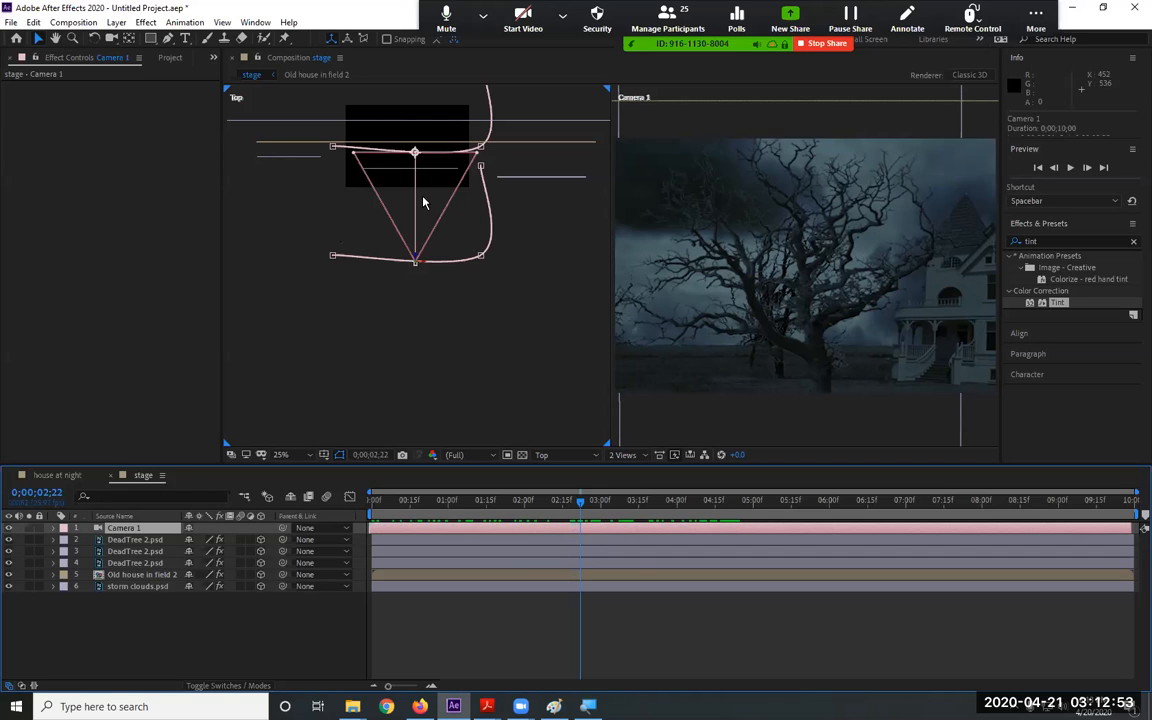
key(comma)
key(comma)
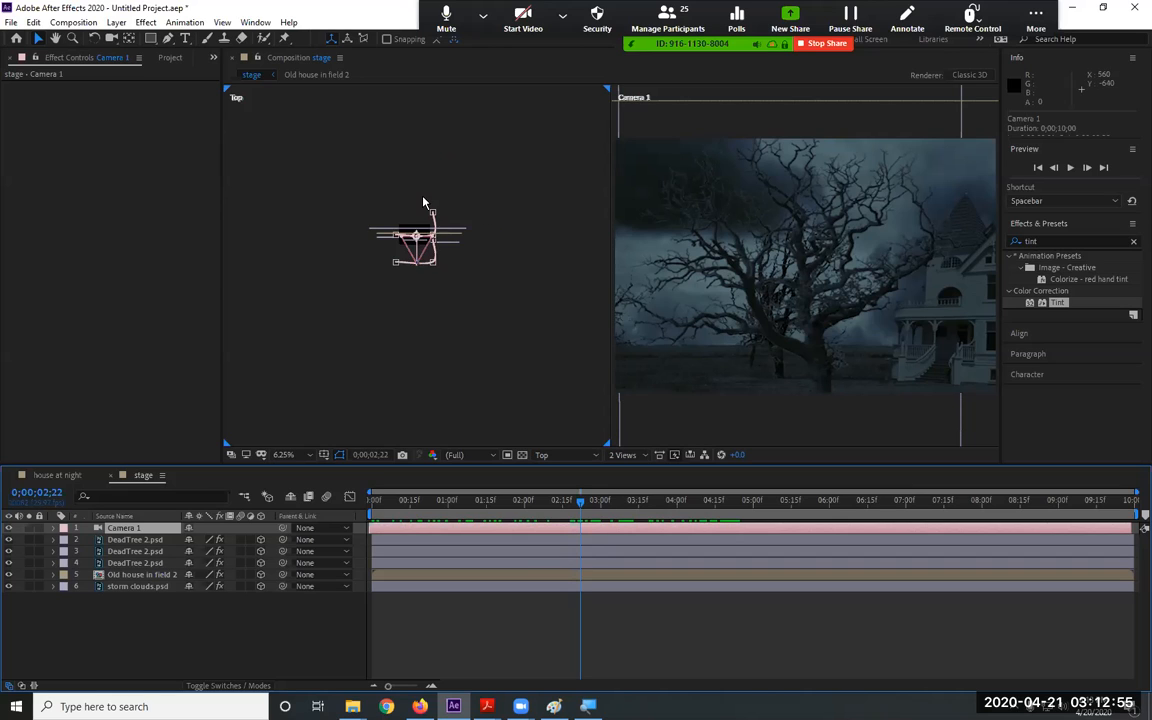
Enlarge the Top view to 25% and centre Camera 1's full motion path in it
key(period)
key(period)
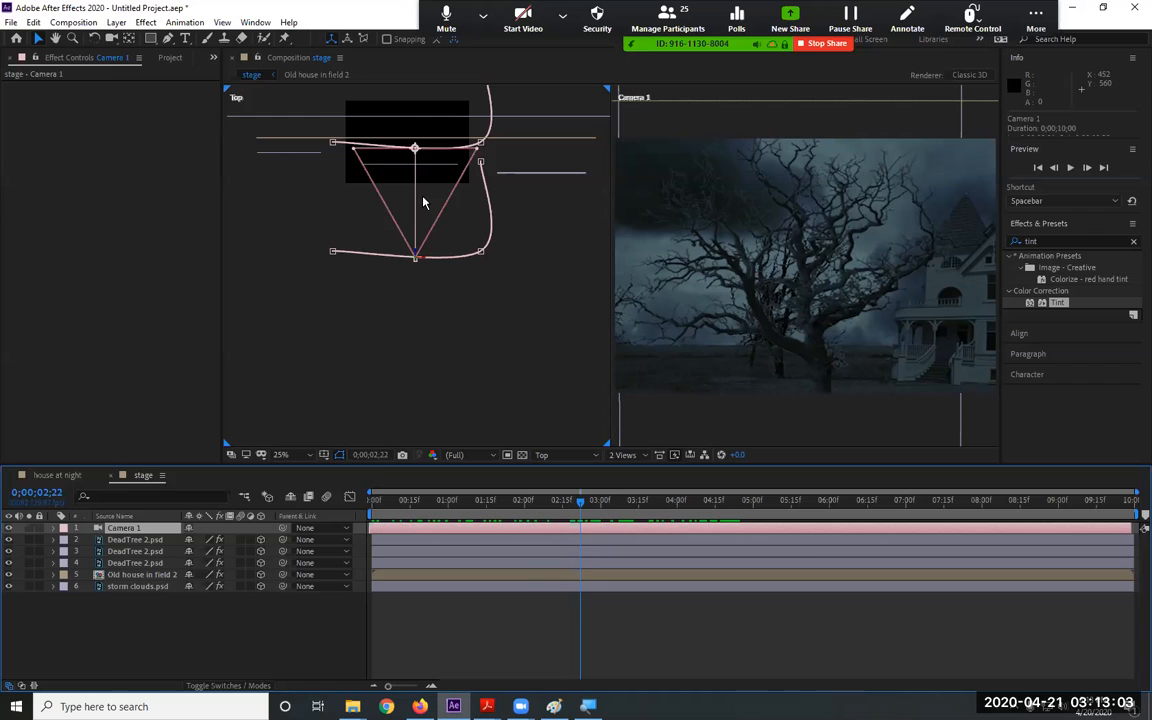
key(h)
drag(419, 180, 432, 260)
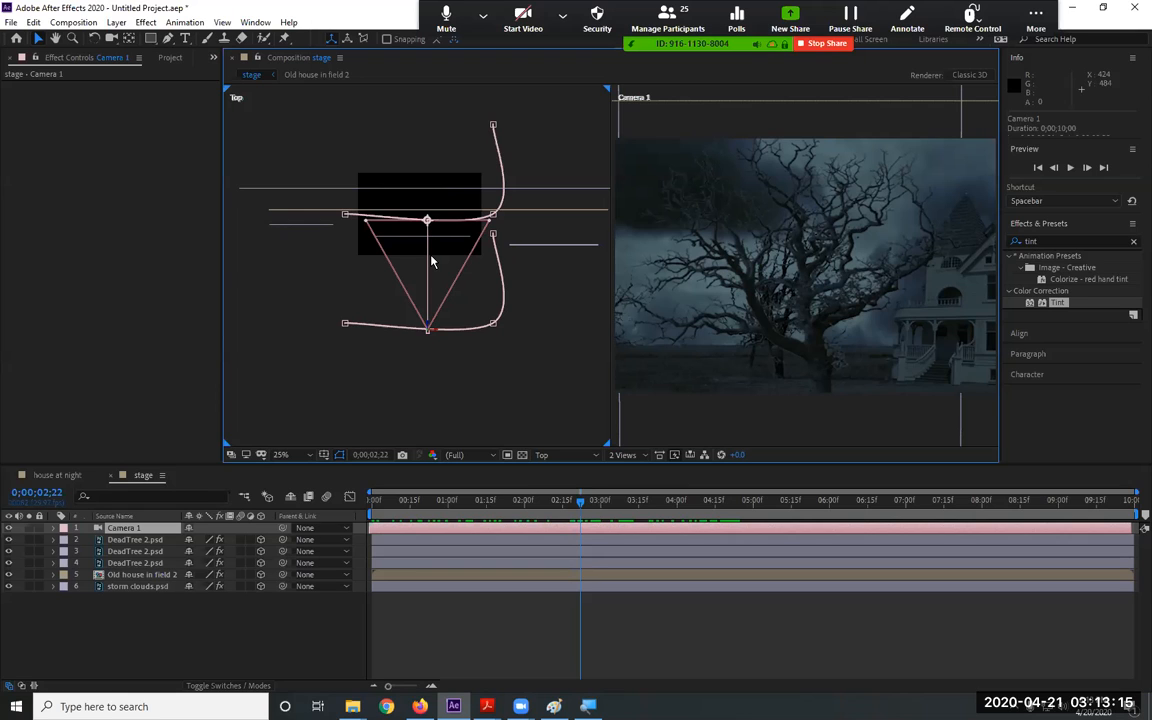
Create a new 10-second NTSC DV composition named Comp 1 at 720 x 480 px and 29.97 fps
click(73, 22)
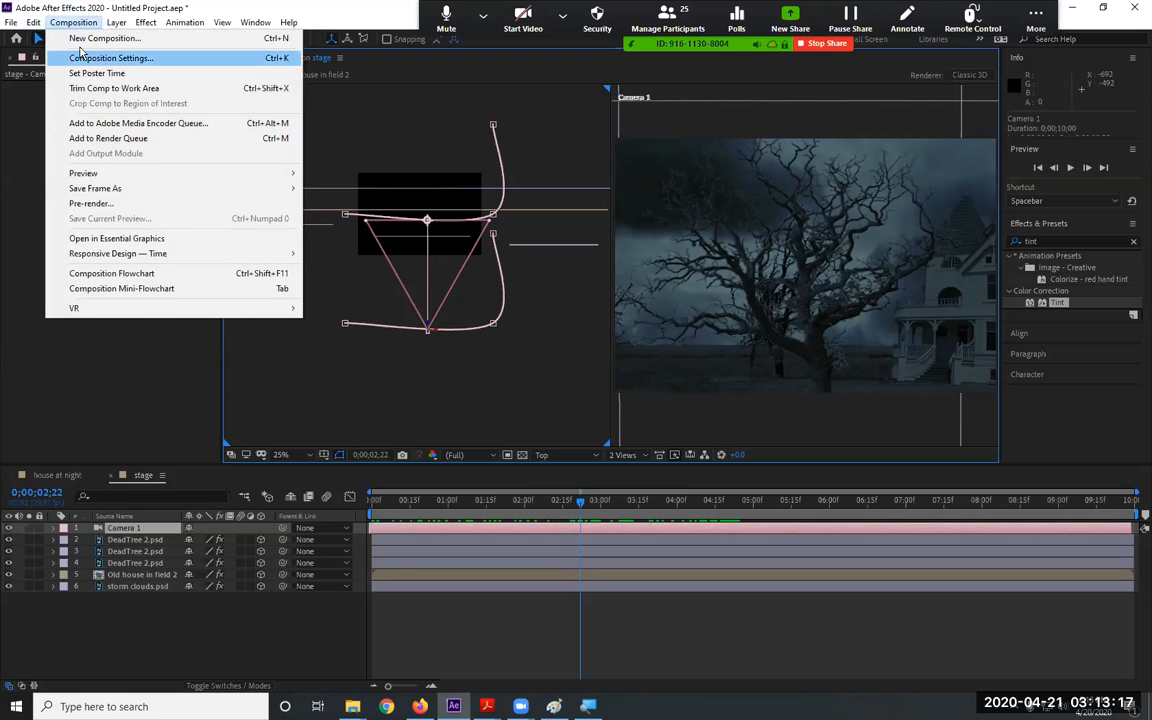
click(104, 39)
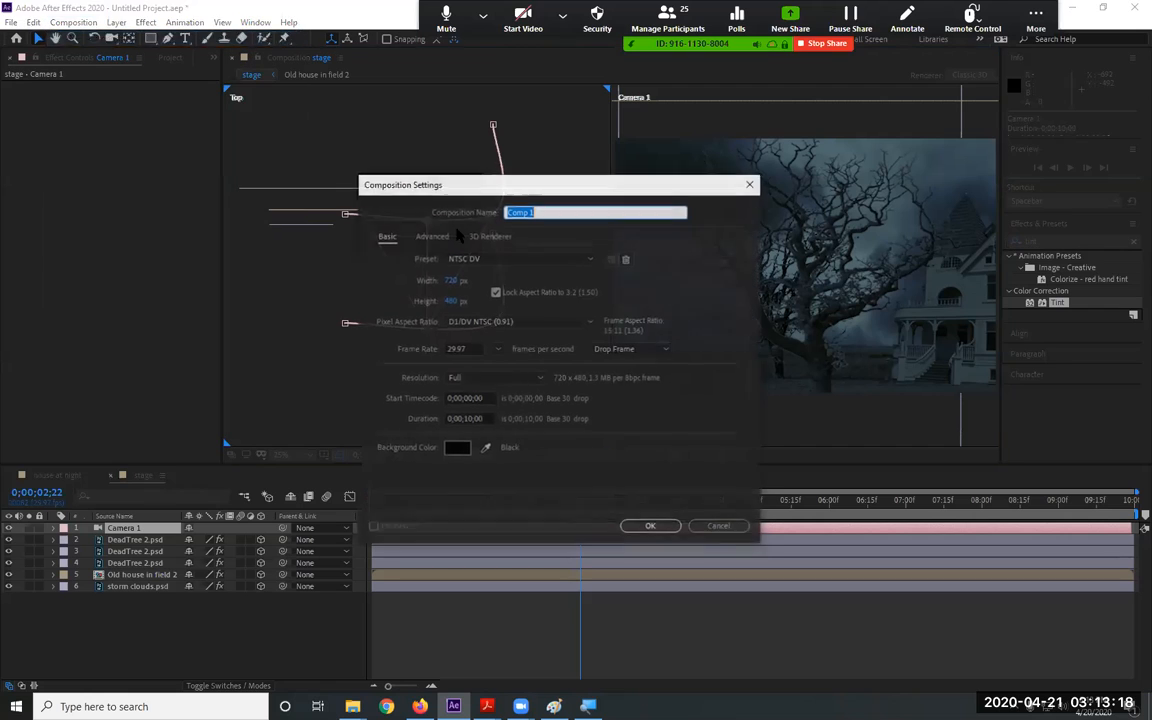
click(651, 526)
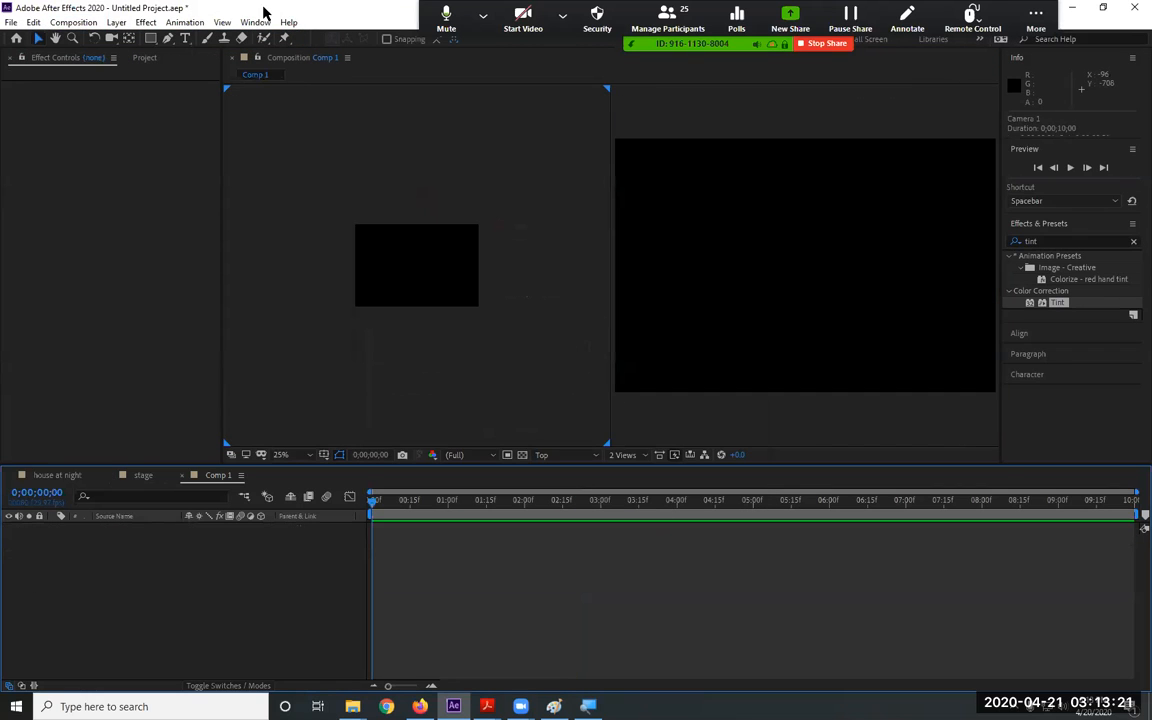
Add a two-node camera with the 35mm preset to Comp 1, keeping the name Camera 1
click(73, 22)
mouse_move(116, 25)
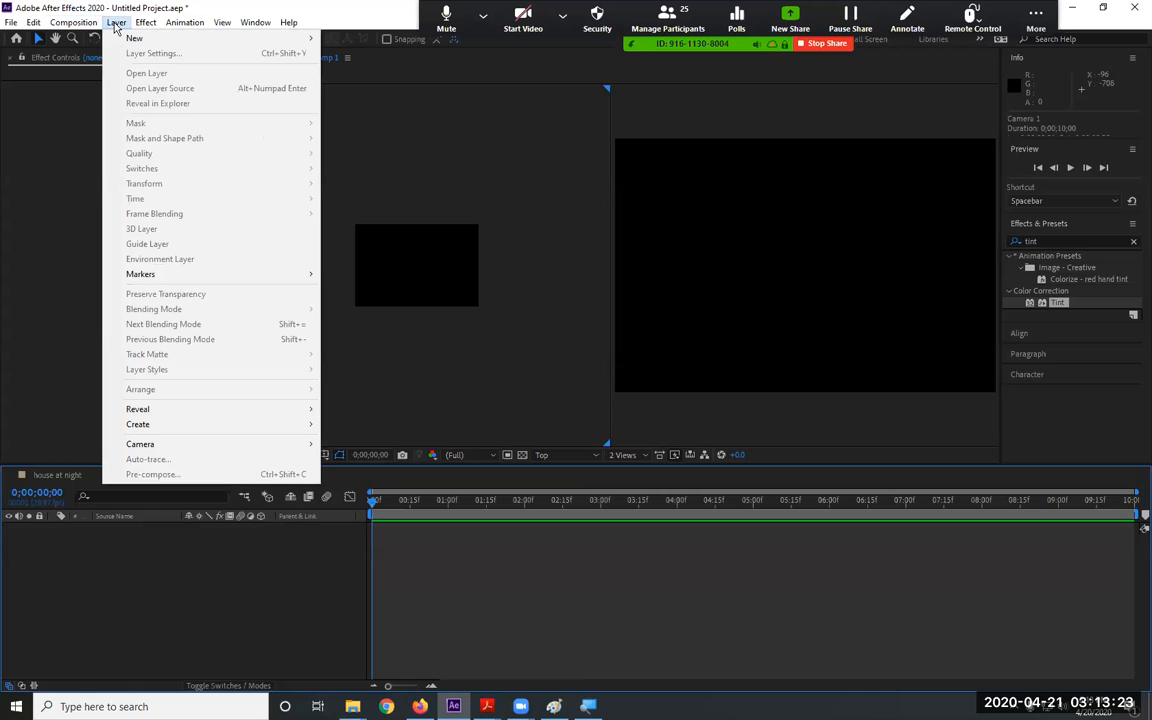
mouse_move(222, 22)
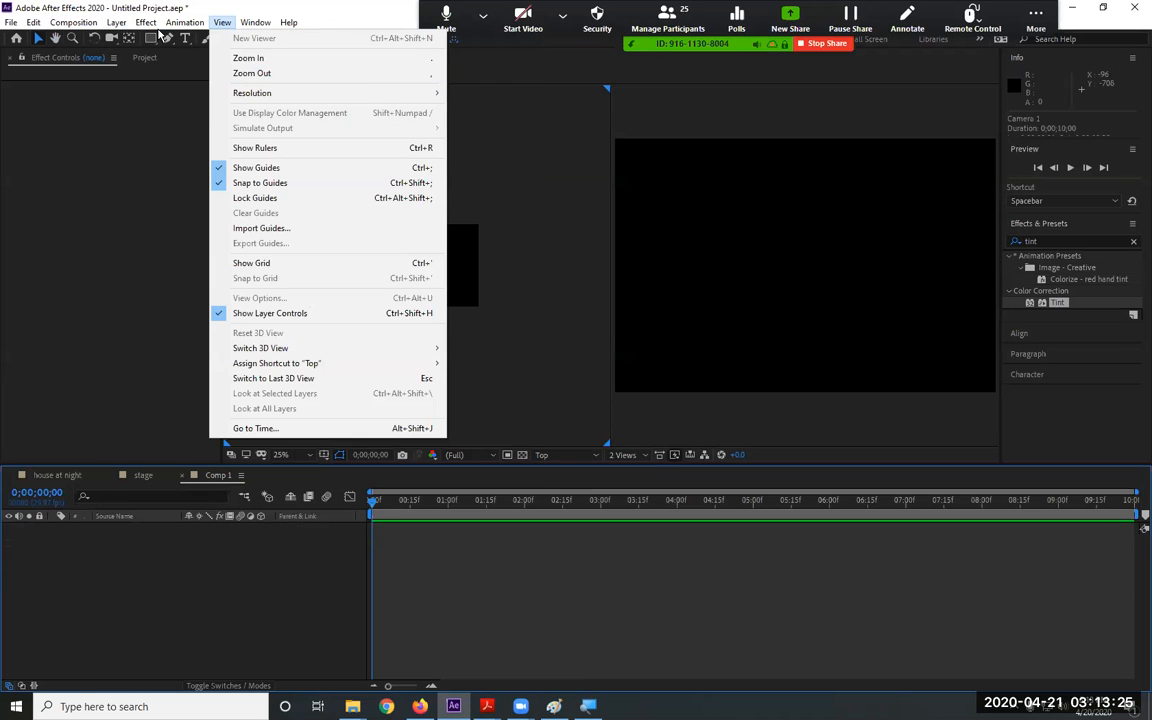
mouse_move(145, 38)
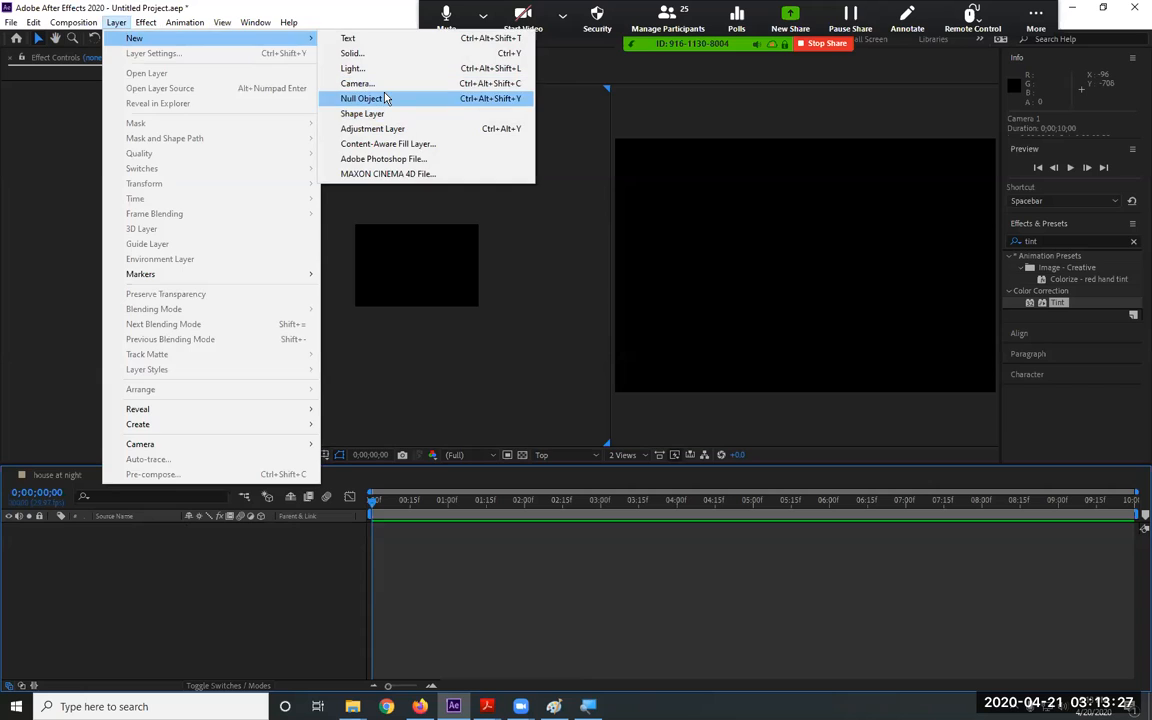
click(386, 83)
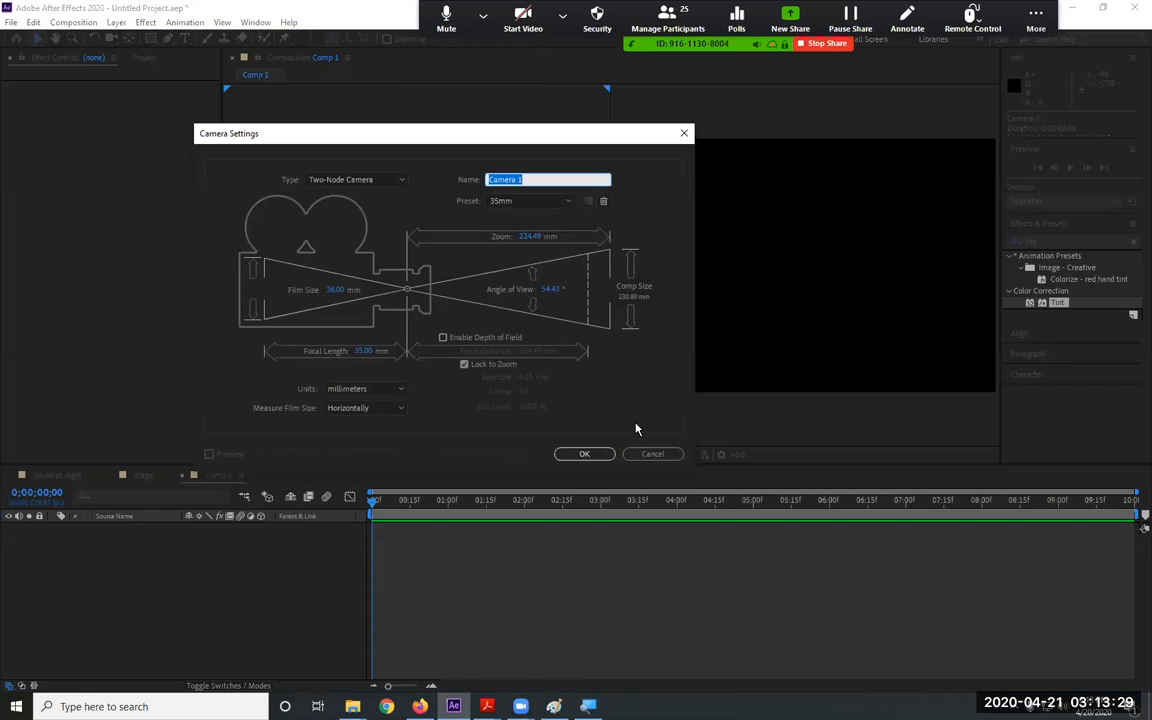
click(586, 453)
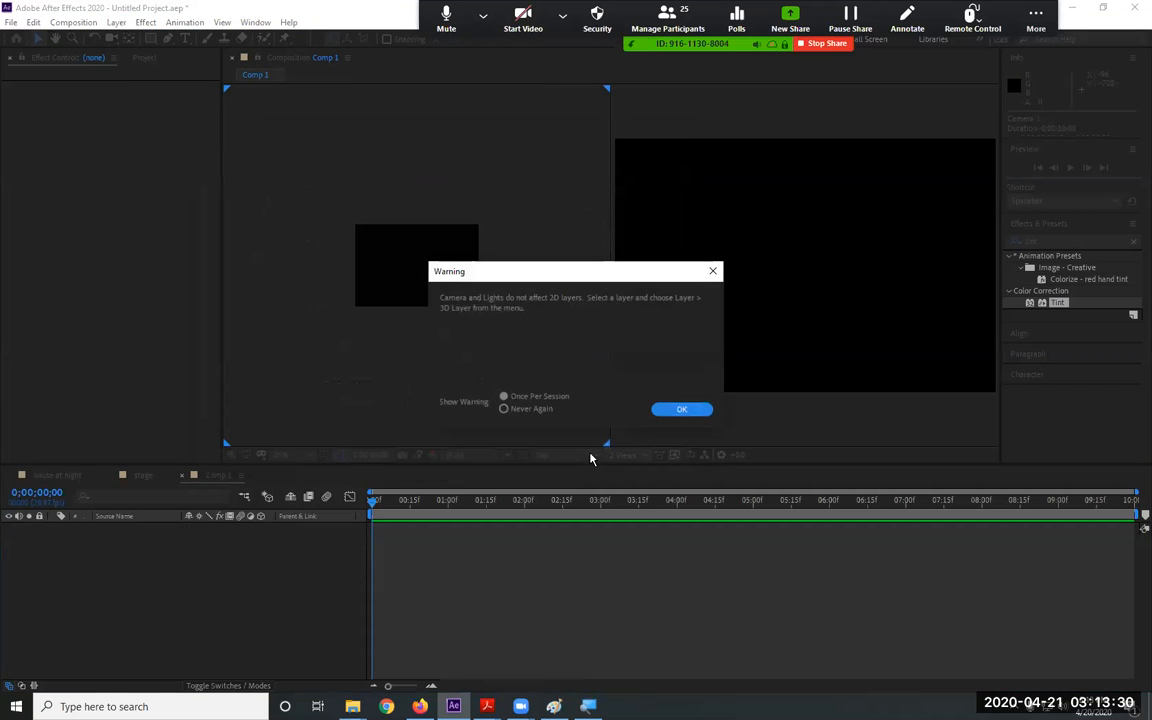
click(684, 410)
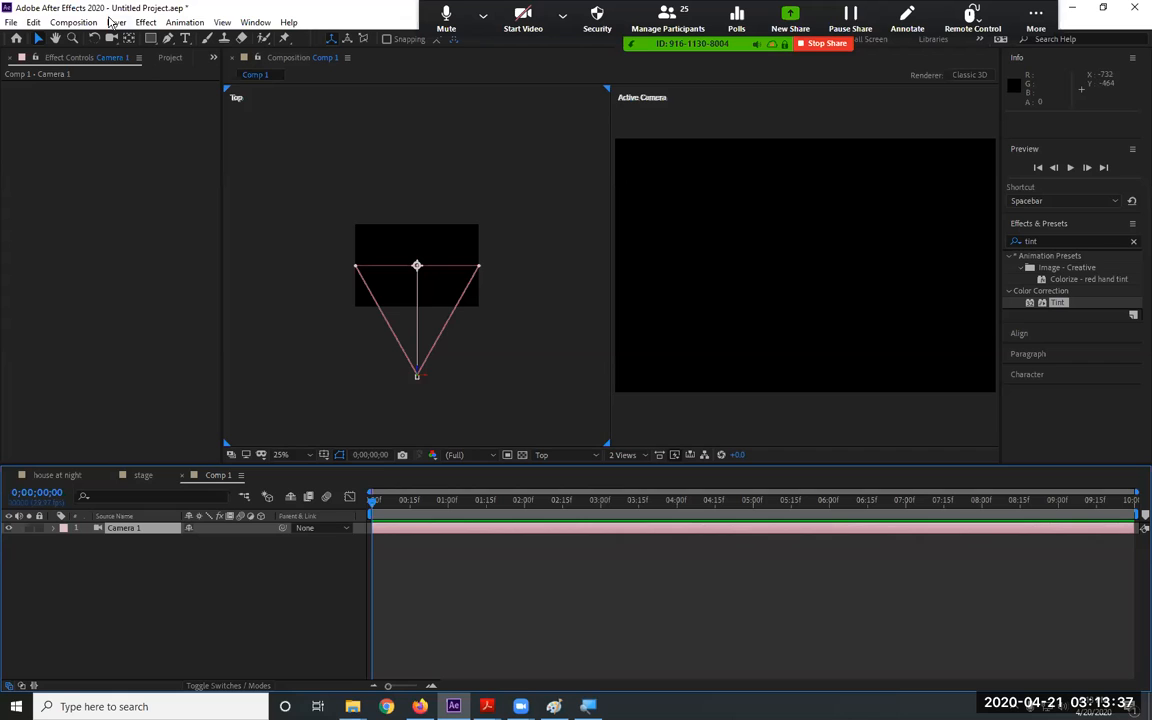
Examine Comp 1's composition settings and close them without changes
click(95, 22)
click(100, 57)
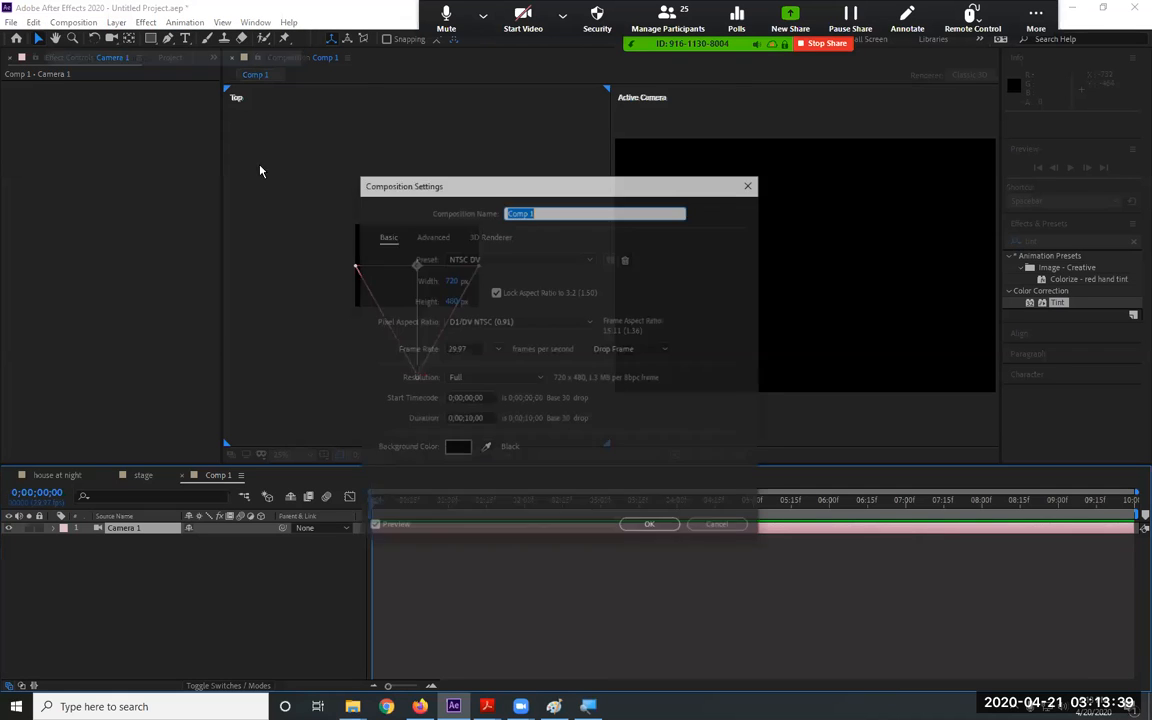
click(722, 527)
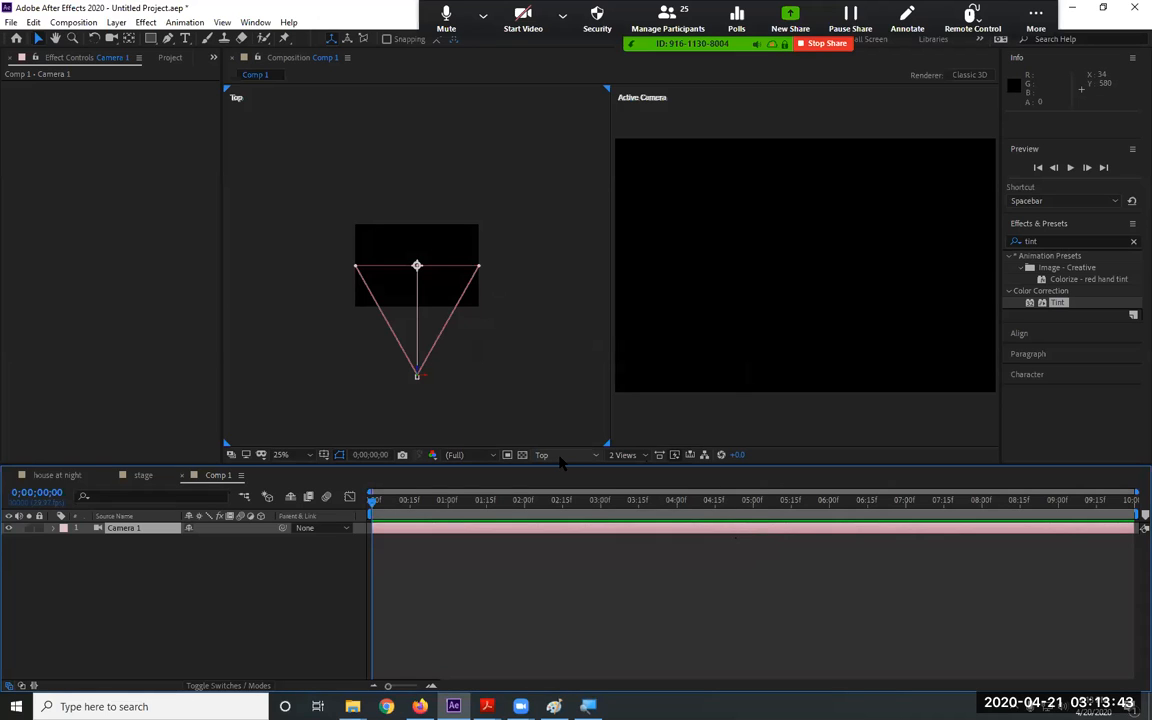
Examine the new camera from the Front and Left views, and look through Camera 1 itself
click(562, 458)
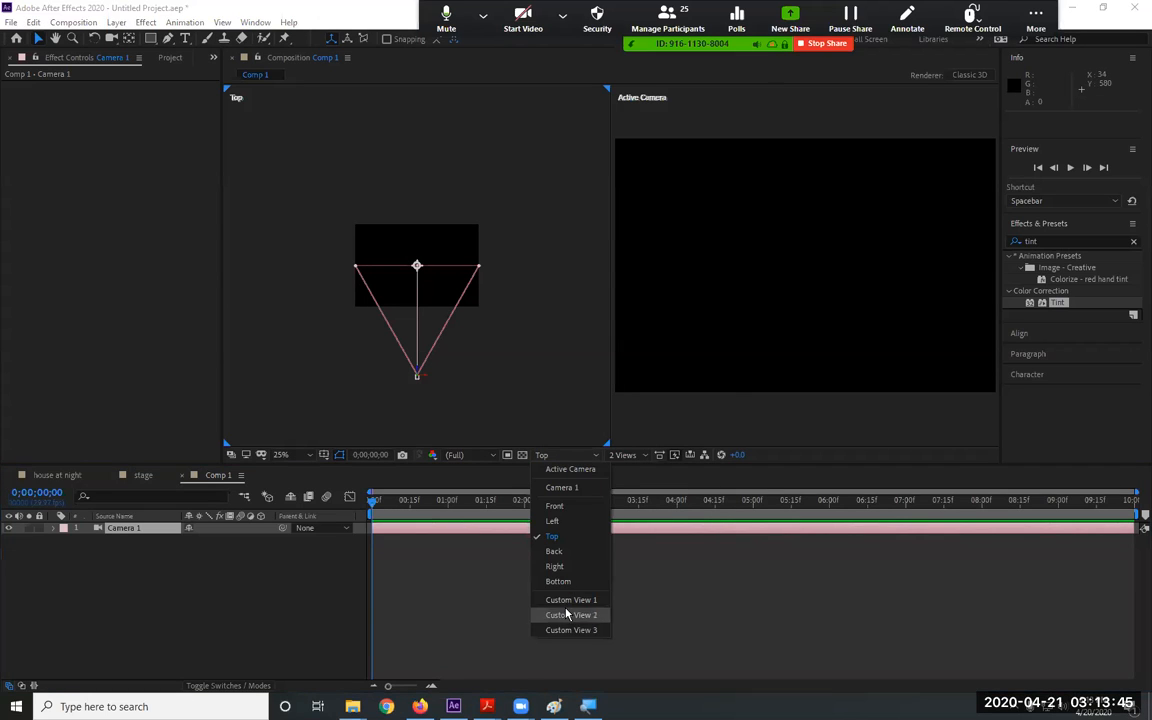
click(562, 506)
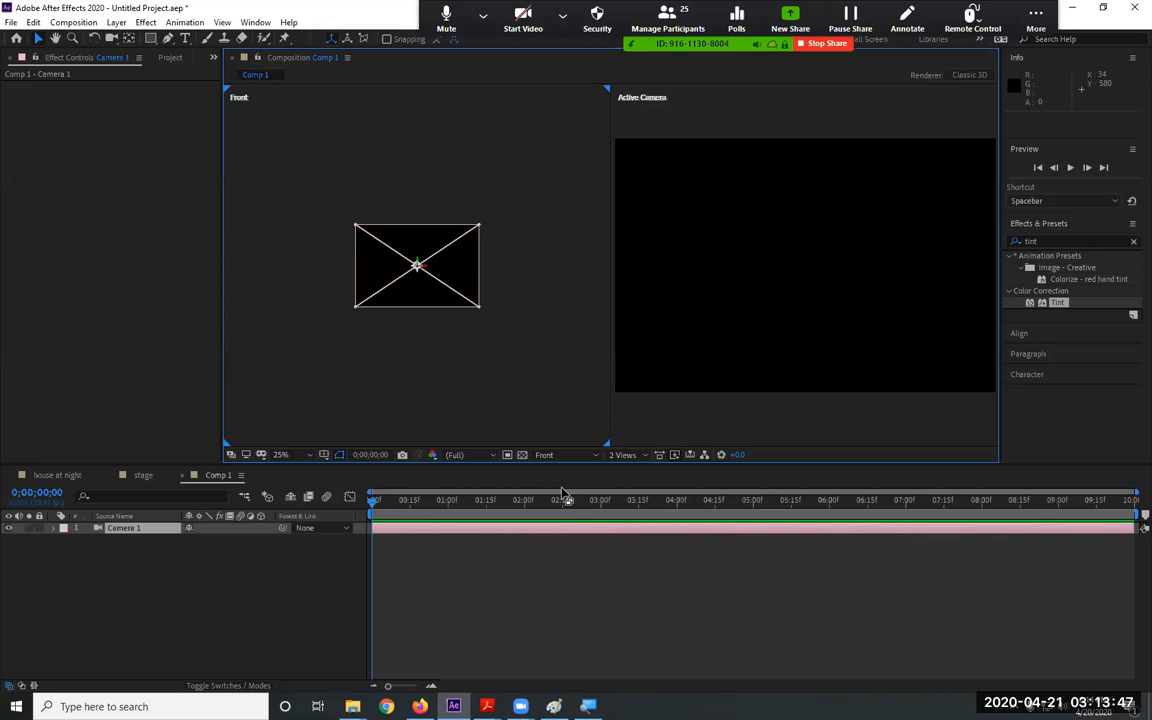
click(553, 460)
click(556, 521)
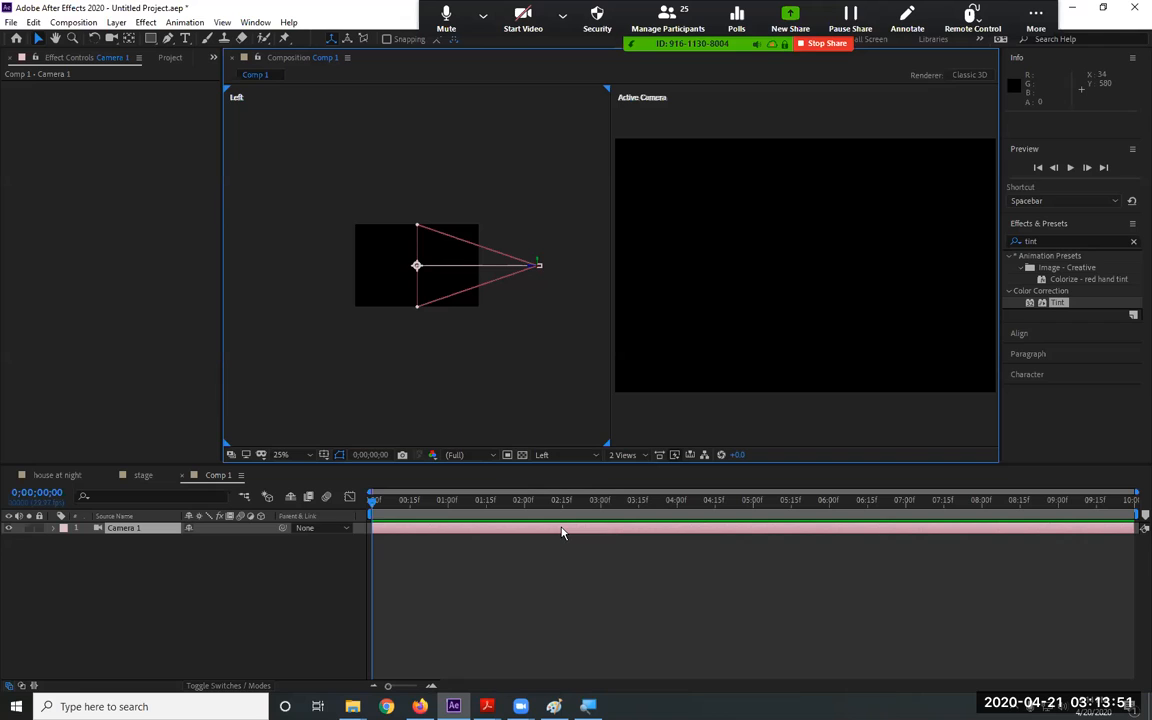
click(555, 455)
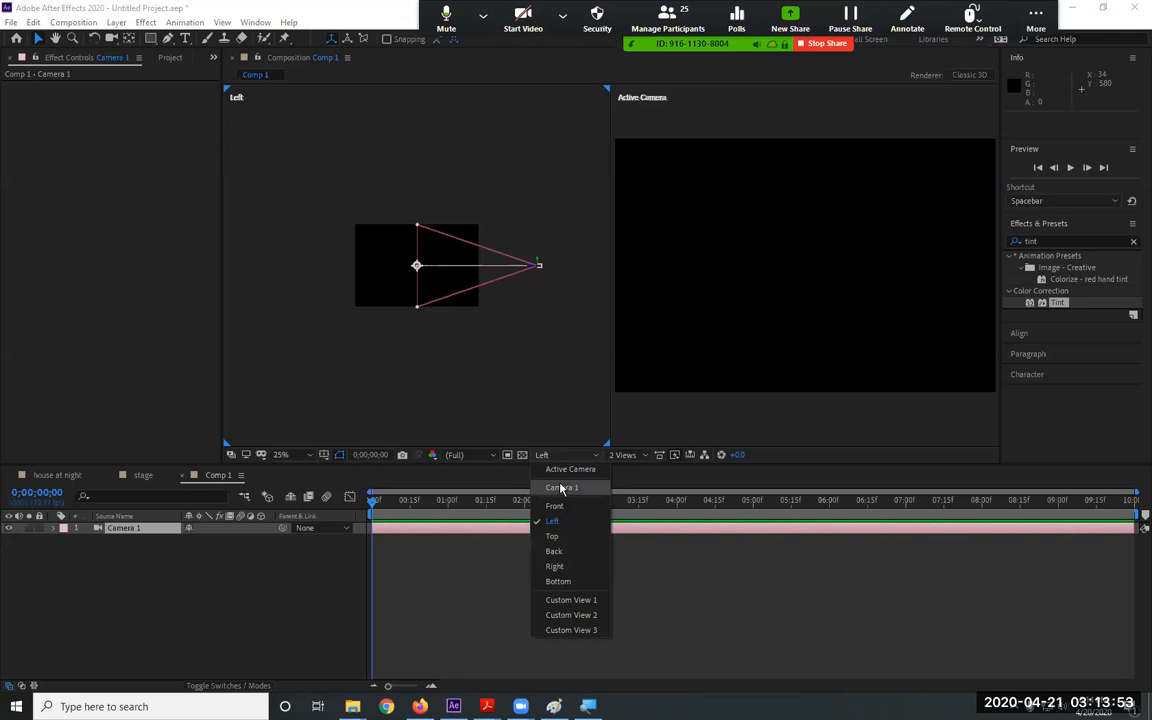
click(561, 488)
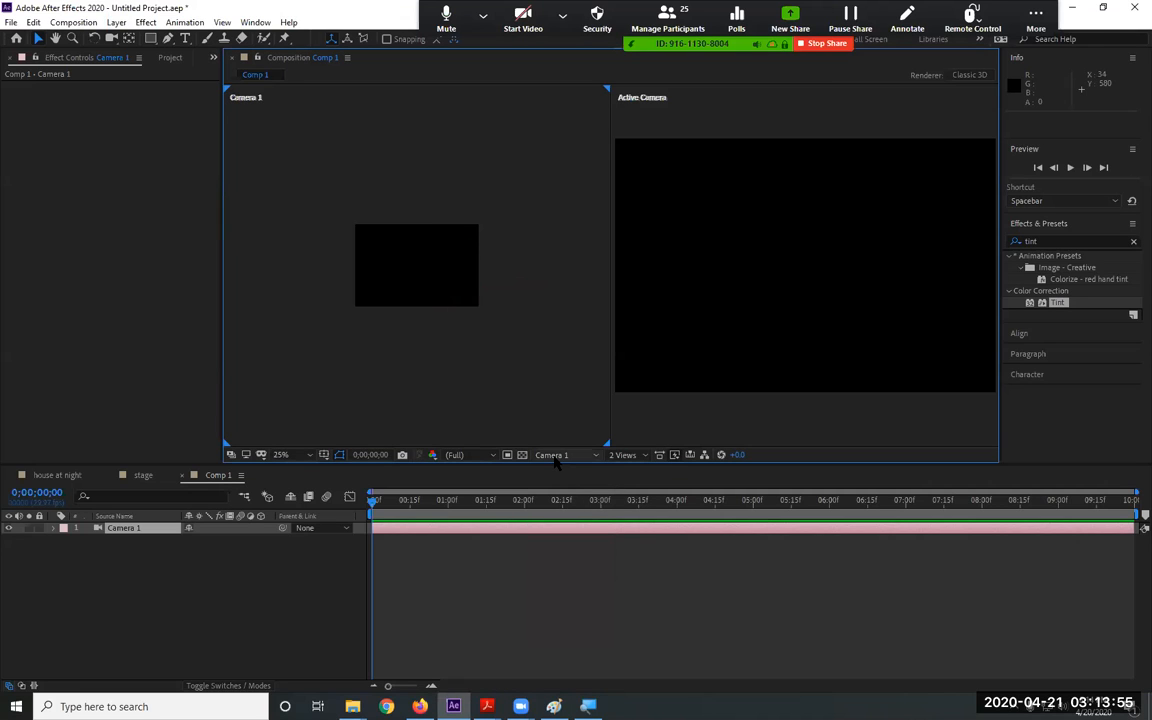
Compare the Top view with the Camera 1 view, and leave the 3D view set to Front
click(555, 455)
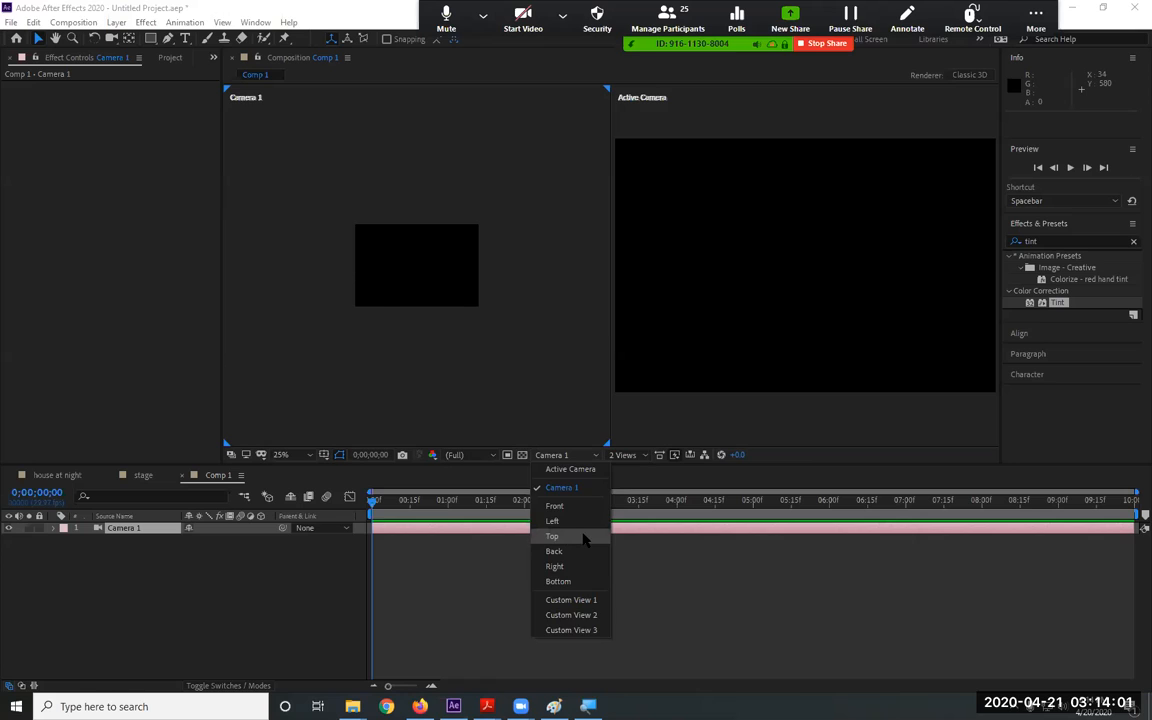
click(585, 538)
click(563, 457)
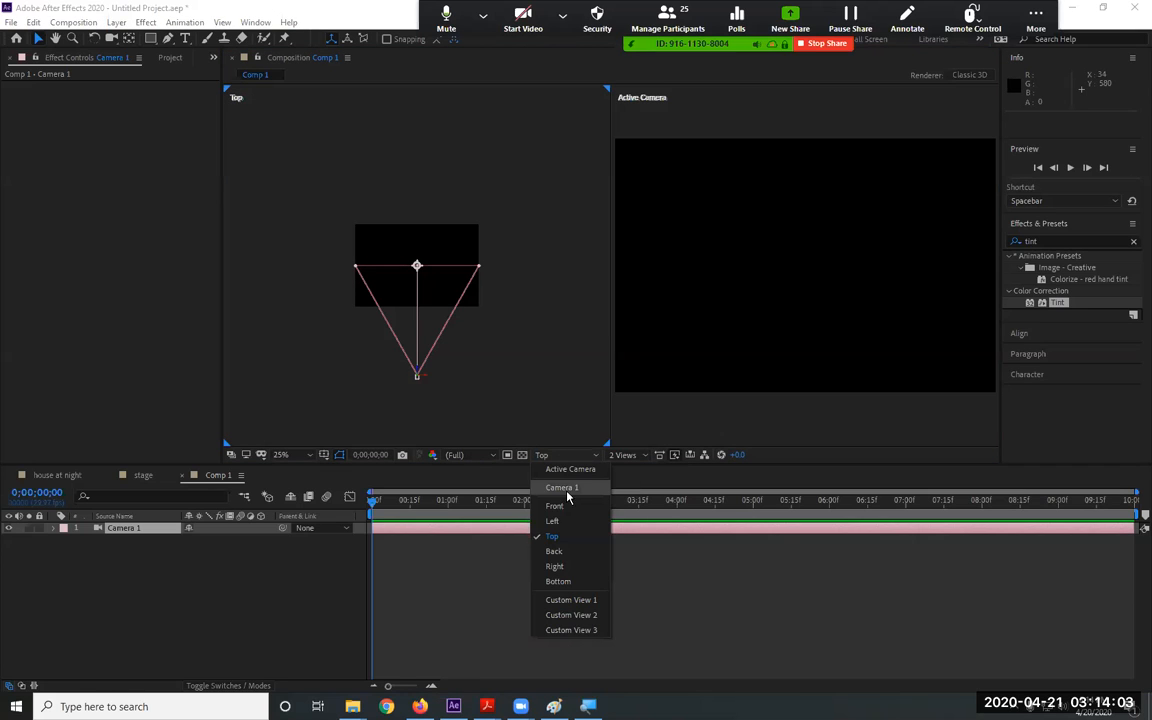
click(563, 488)
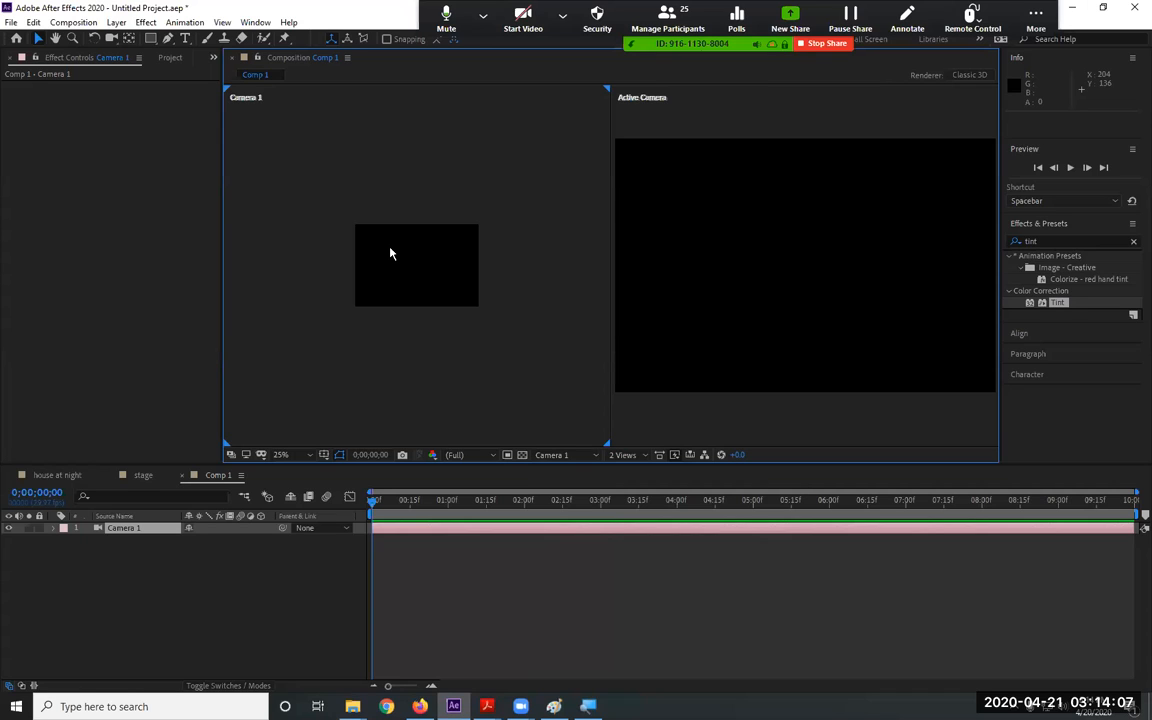
click(566, 455)
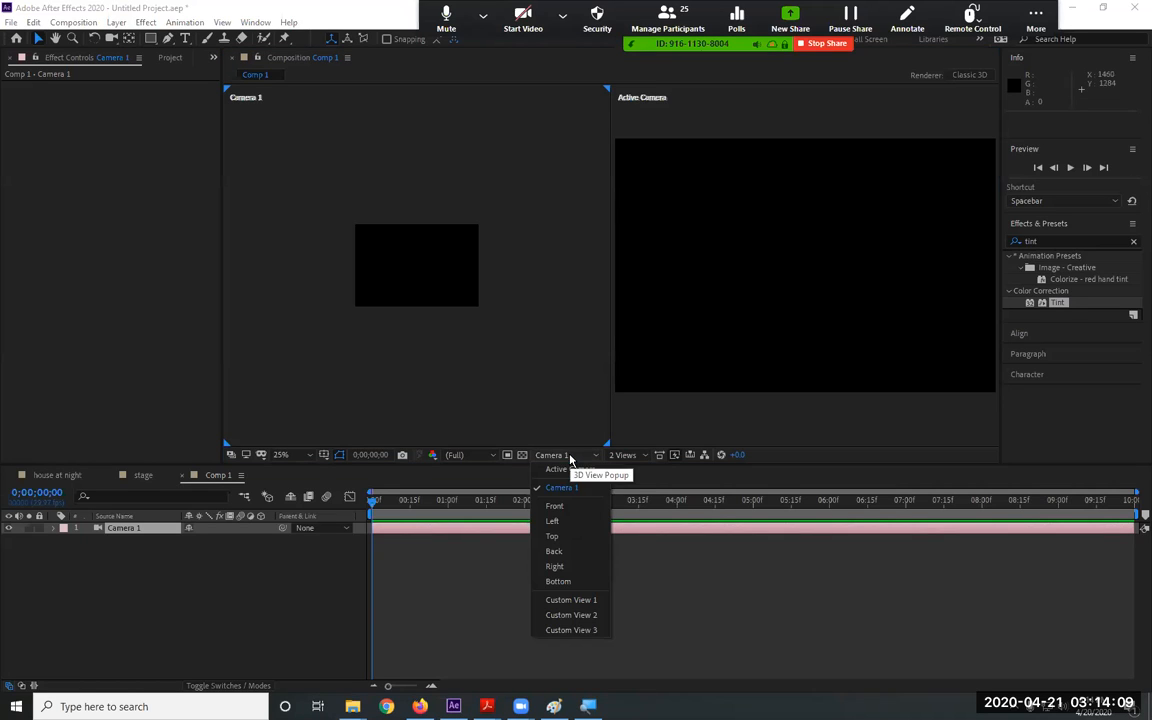
click(566, 507)
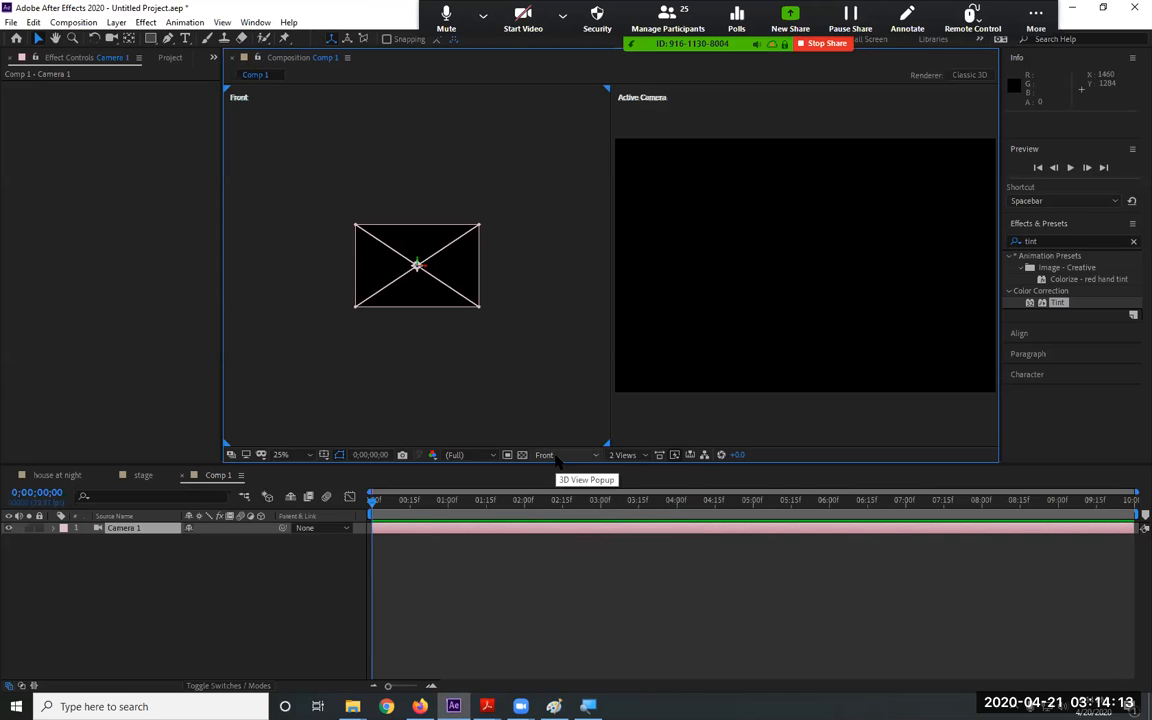
click(556, 455)
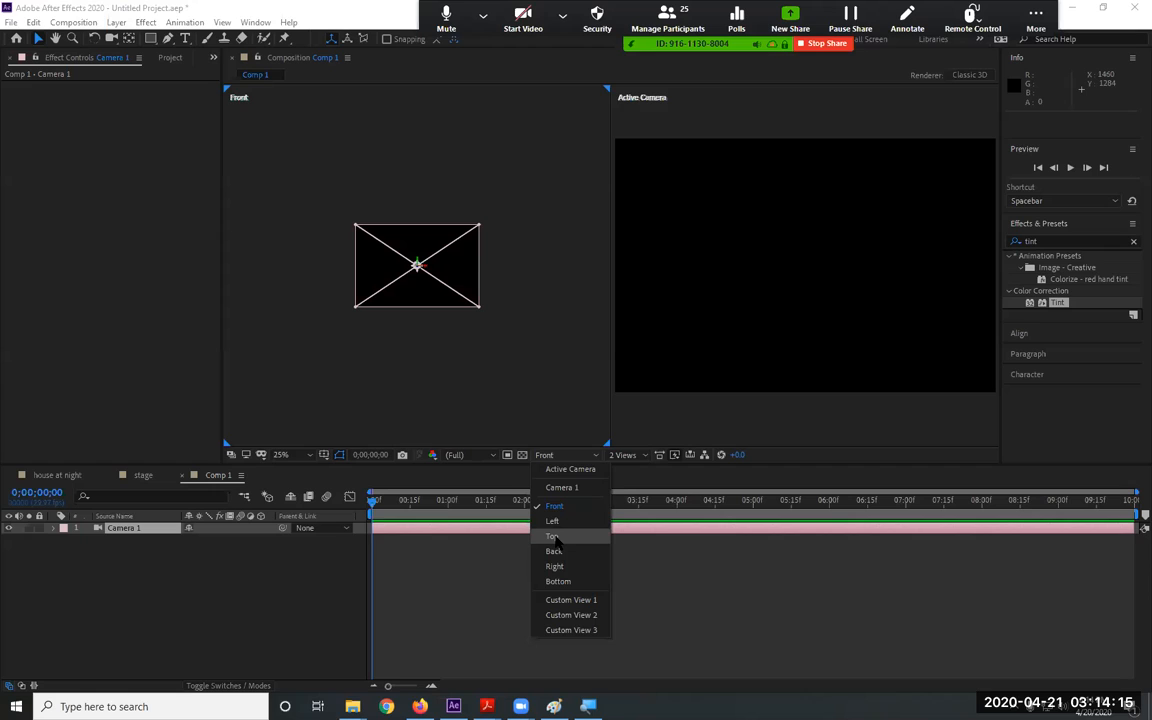
click(563, 456)
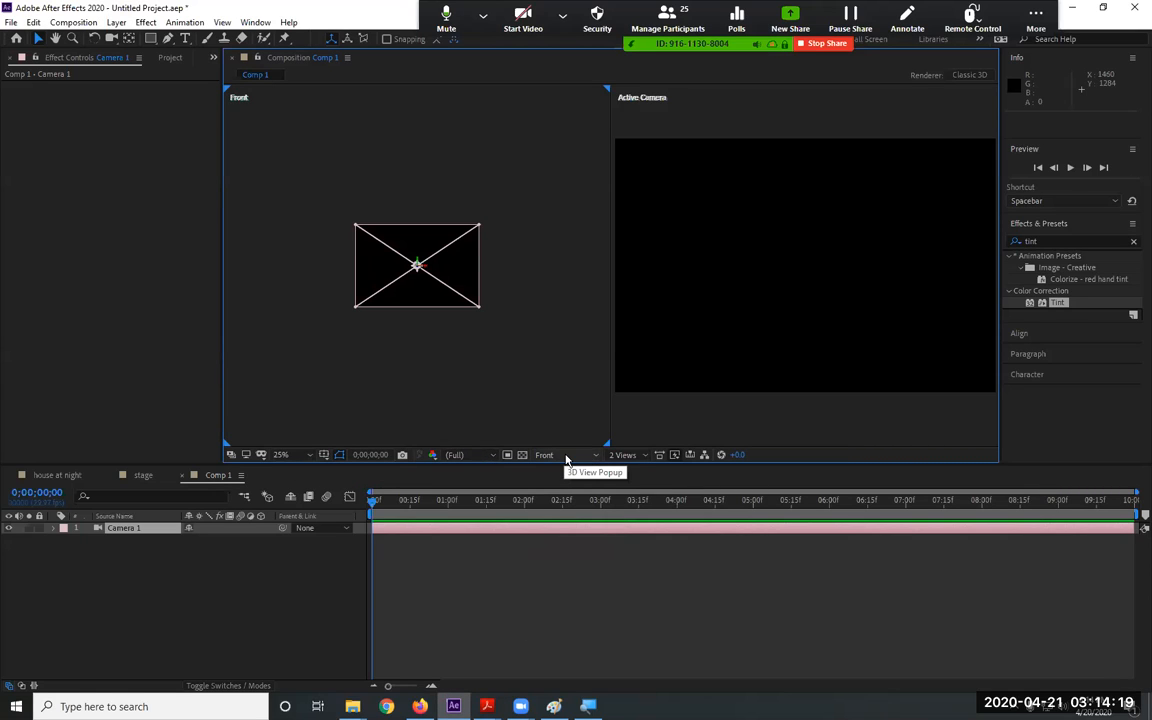
Switch the Front 3D view of Comp 1 to Top
click(557, 456)
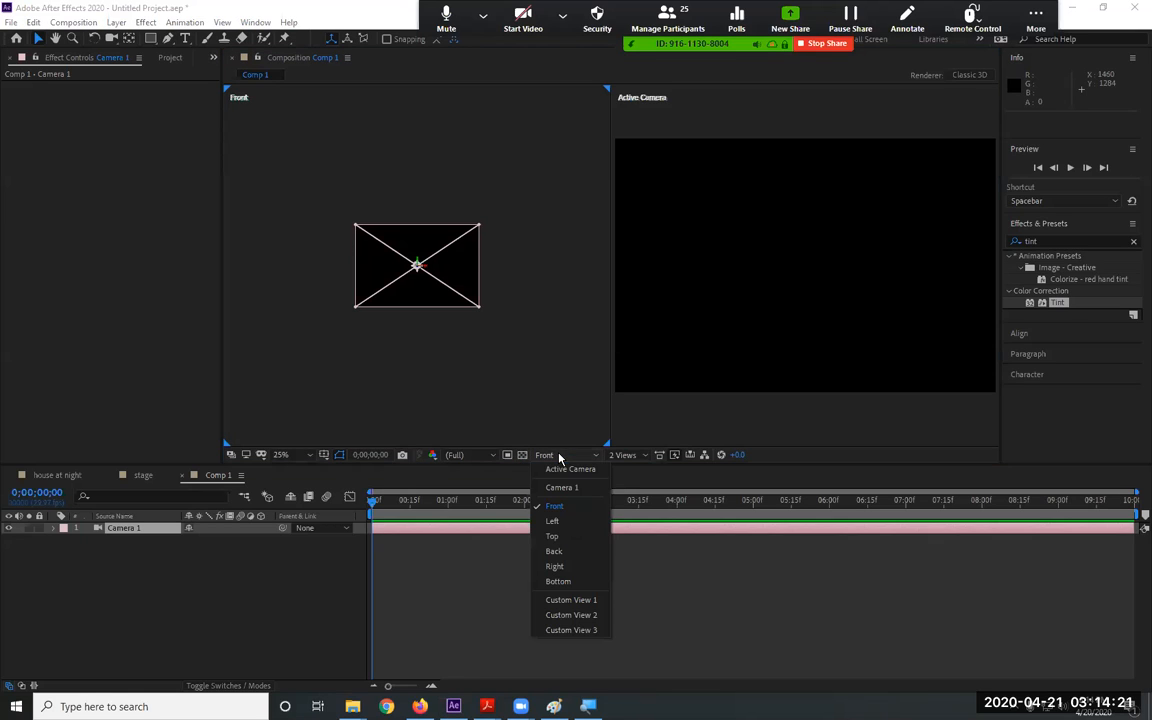
click(566, 536)
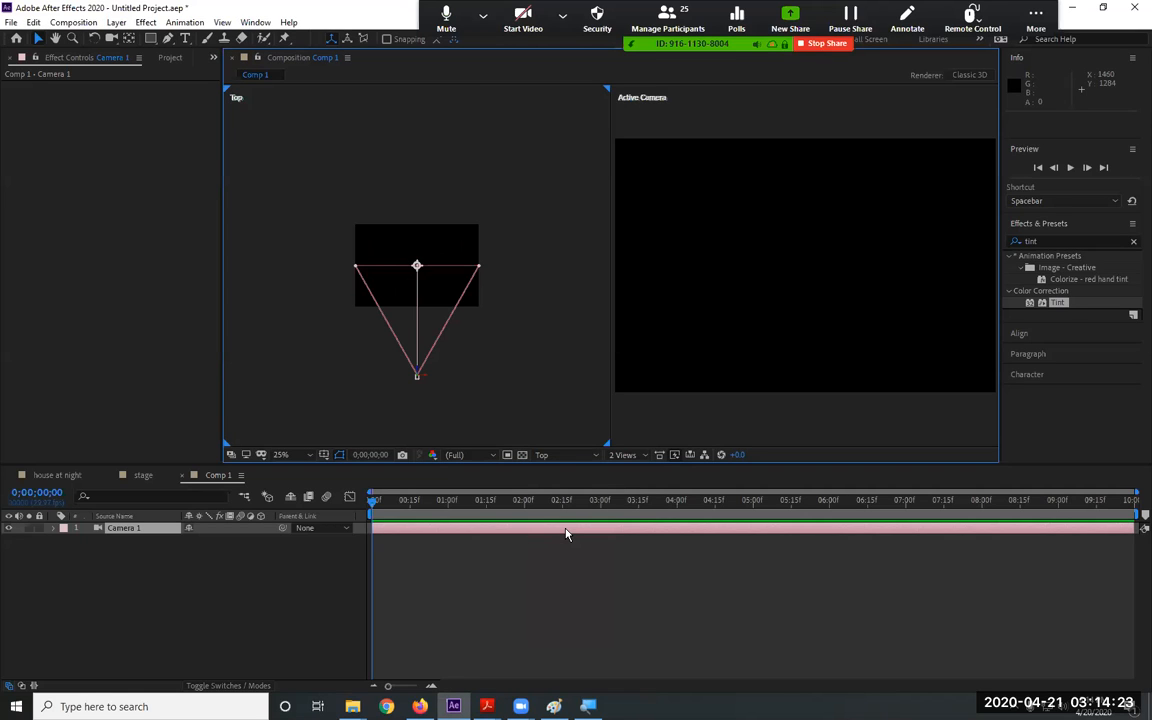
click(561, 456)
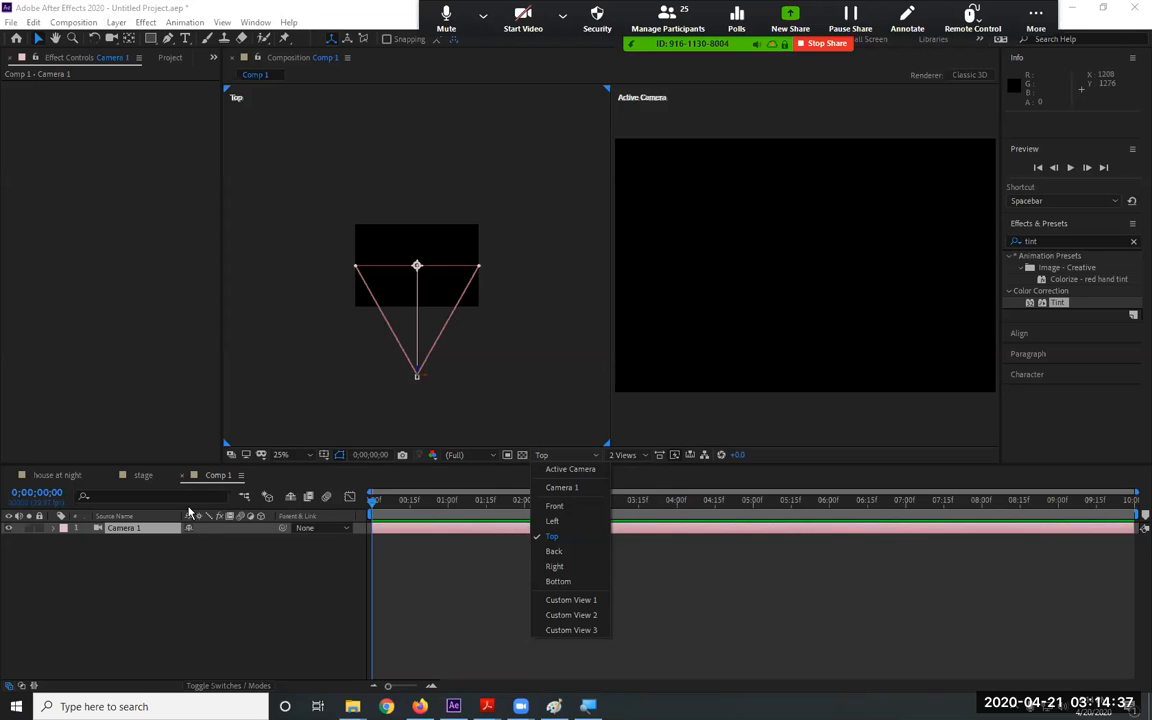
click(203, 592)
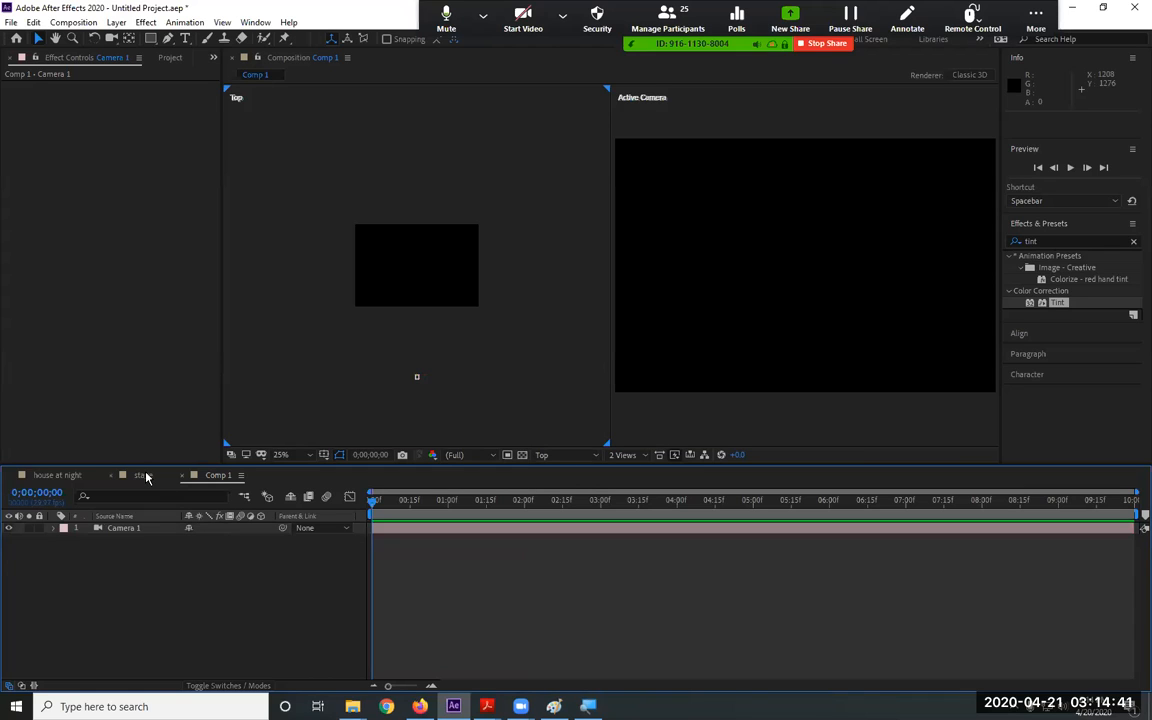
Open the stage composition and preview its camera move from the first frame
click(65, 476)
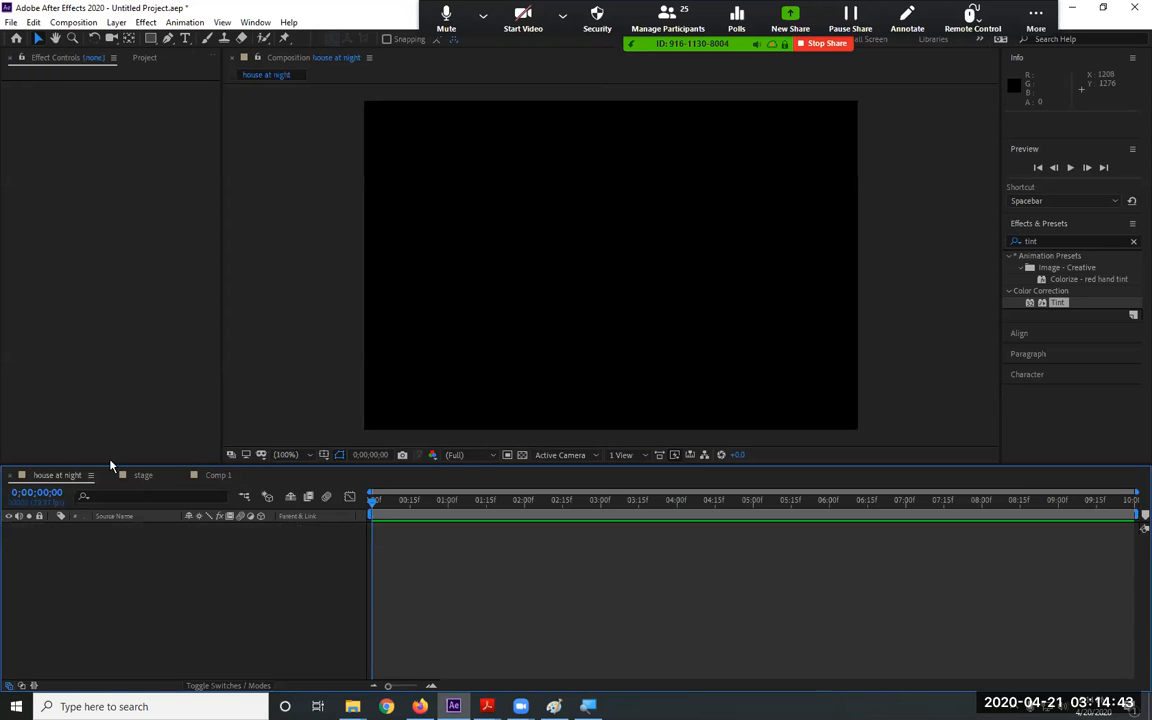
click(140, 476)
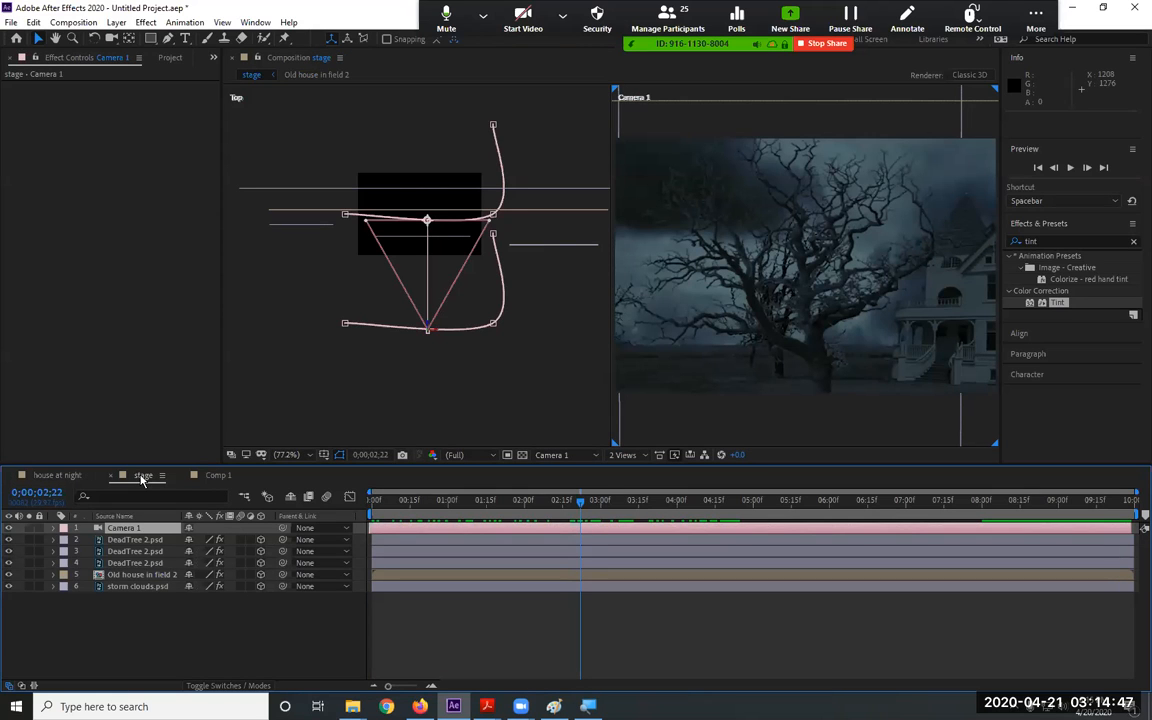
drag(420, 500, 278, 502)
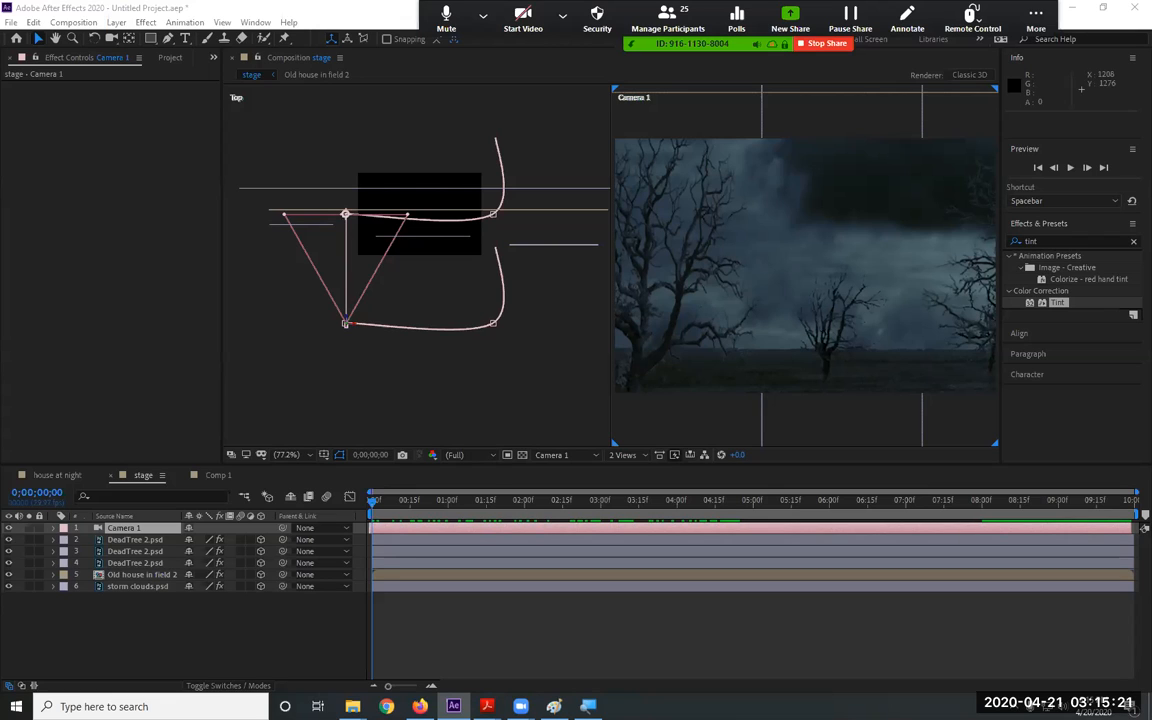
key(space)
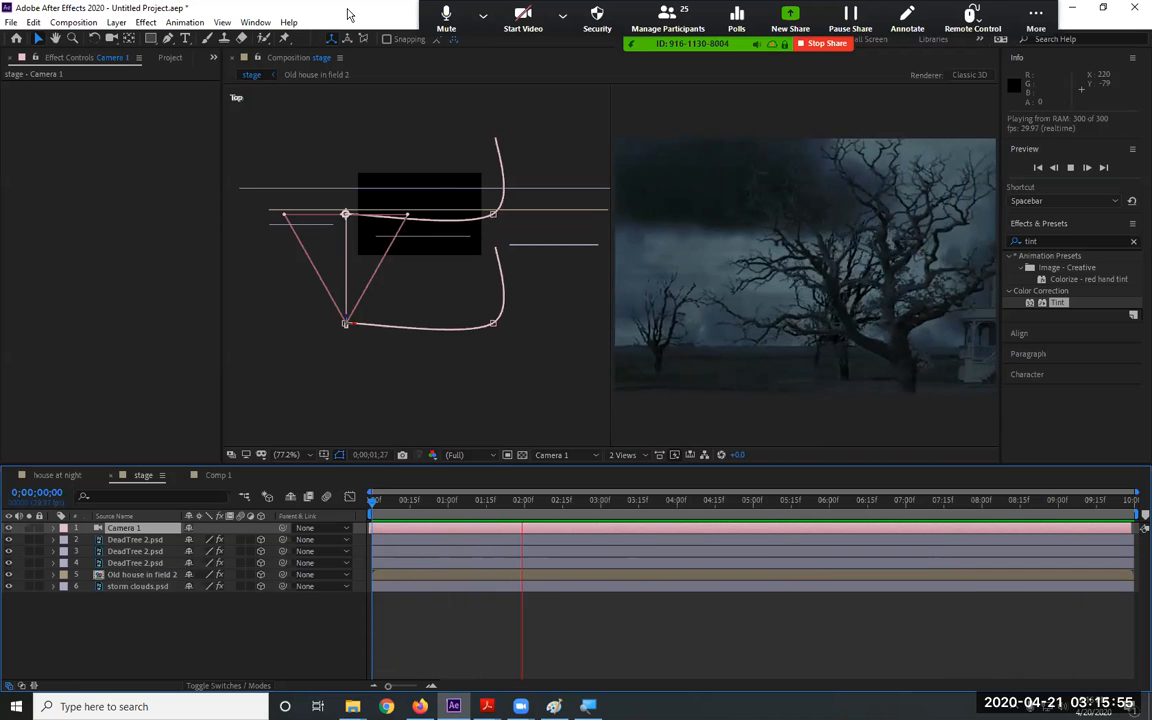
key(space)
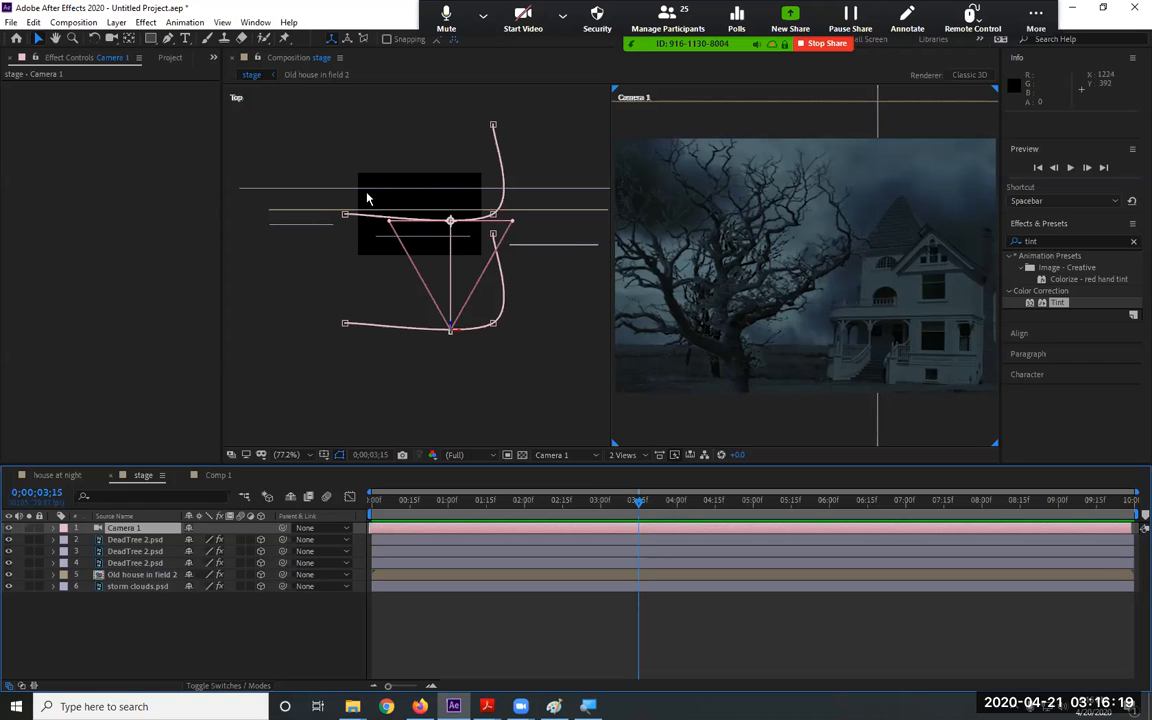
Add a new adjustment layer to the stage composition
click(117, 22)
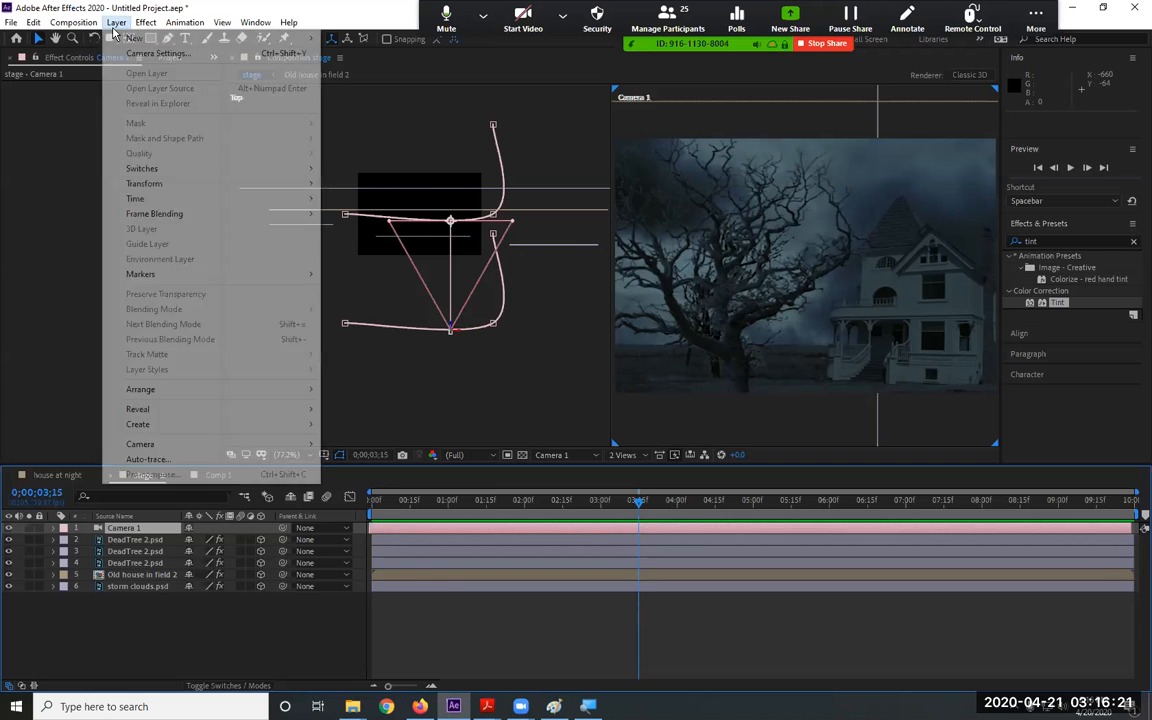
mouse_move(250, 38)
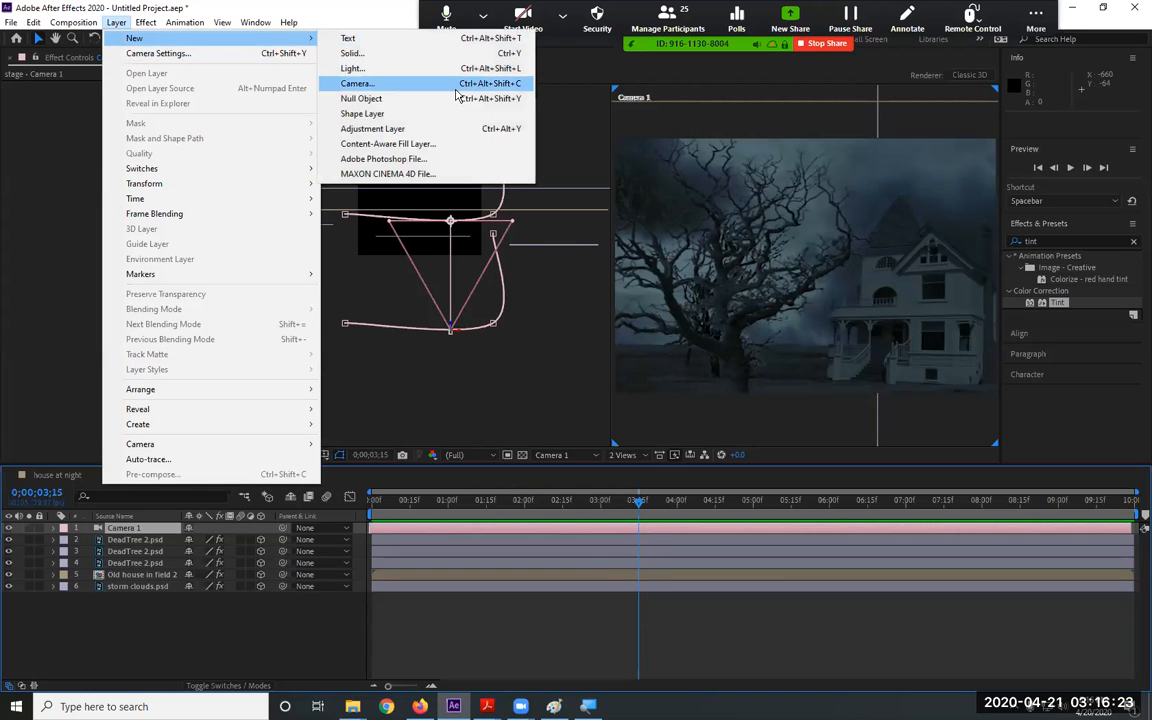
click(440, 129)
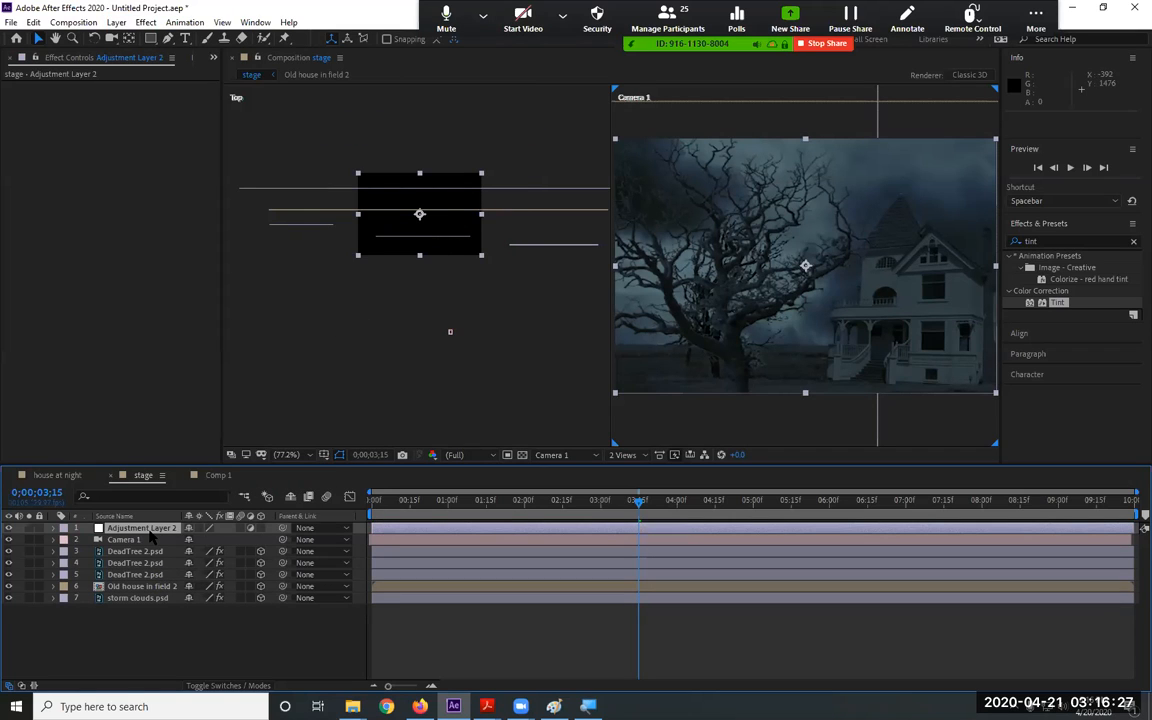
Search the effects for "rain" and apply CC Rainfall to the new adjustment layer
click(1022, 242)
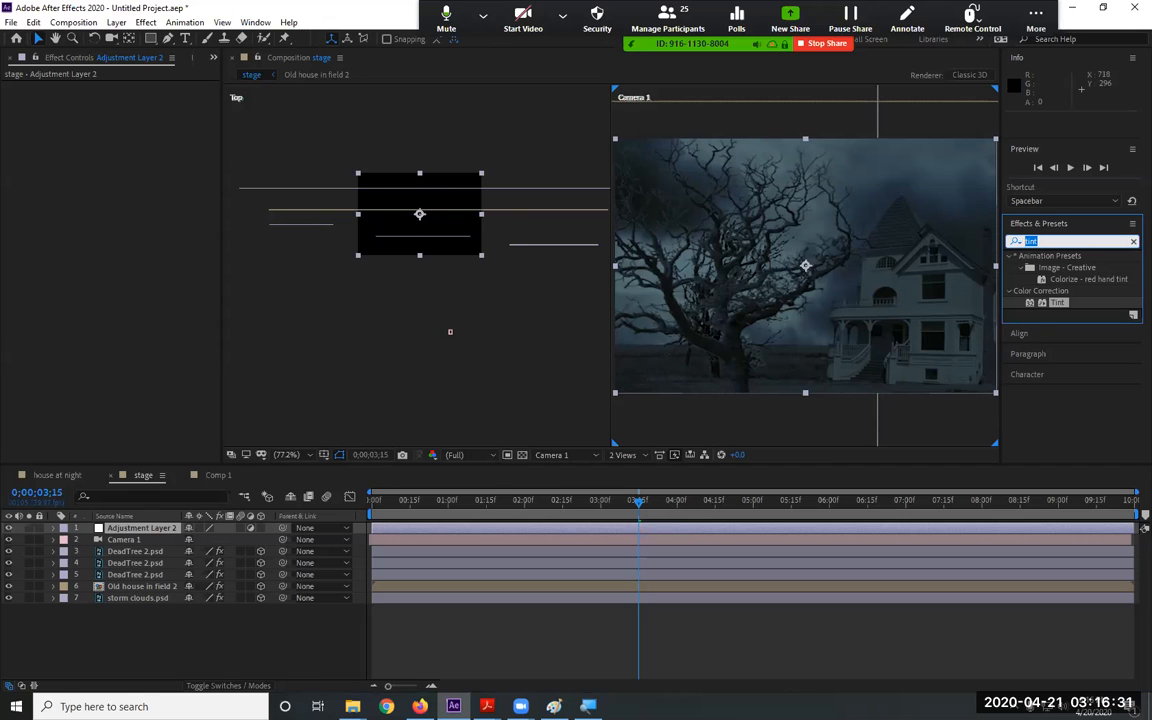
text(rain)
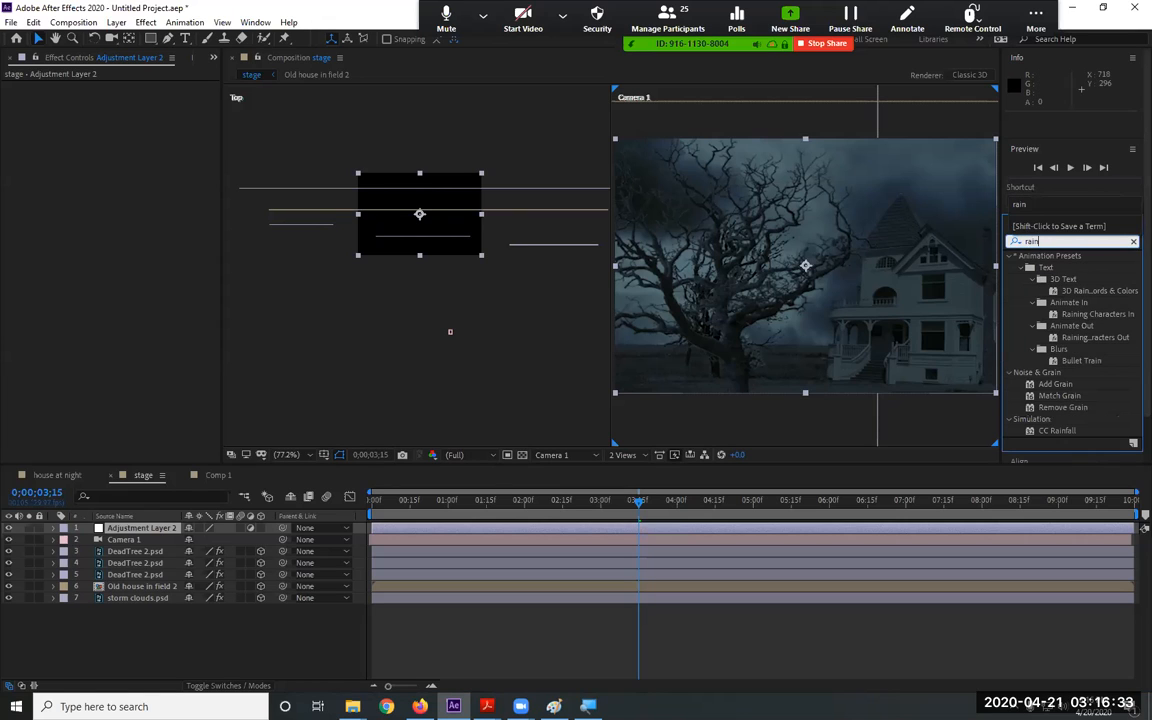
scroll(1074, 370, down, 2)
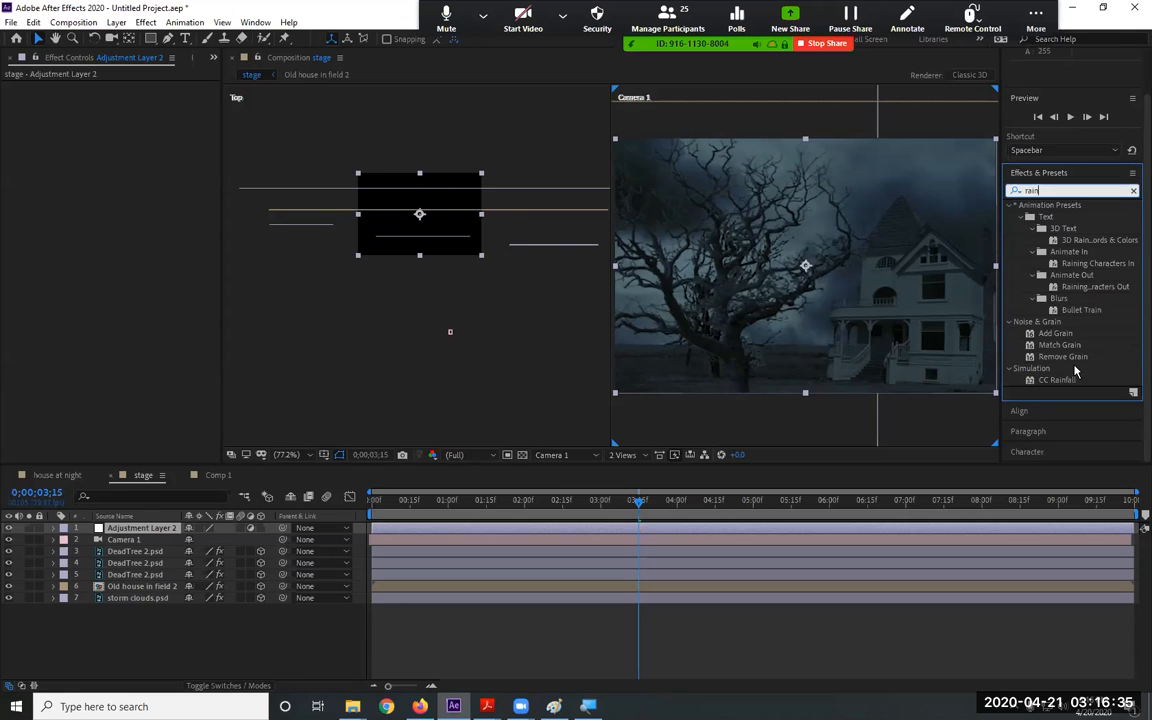
click(1066, 380)
drag(1070, 393, 152, 530)
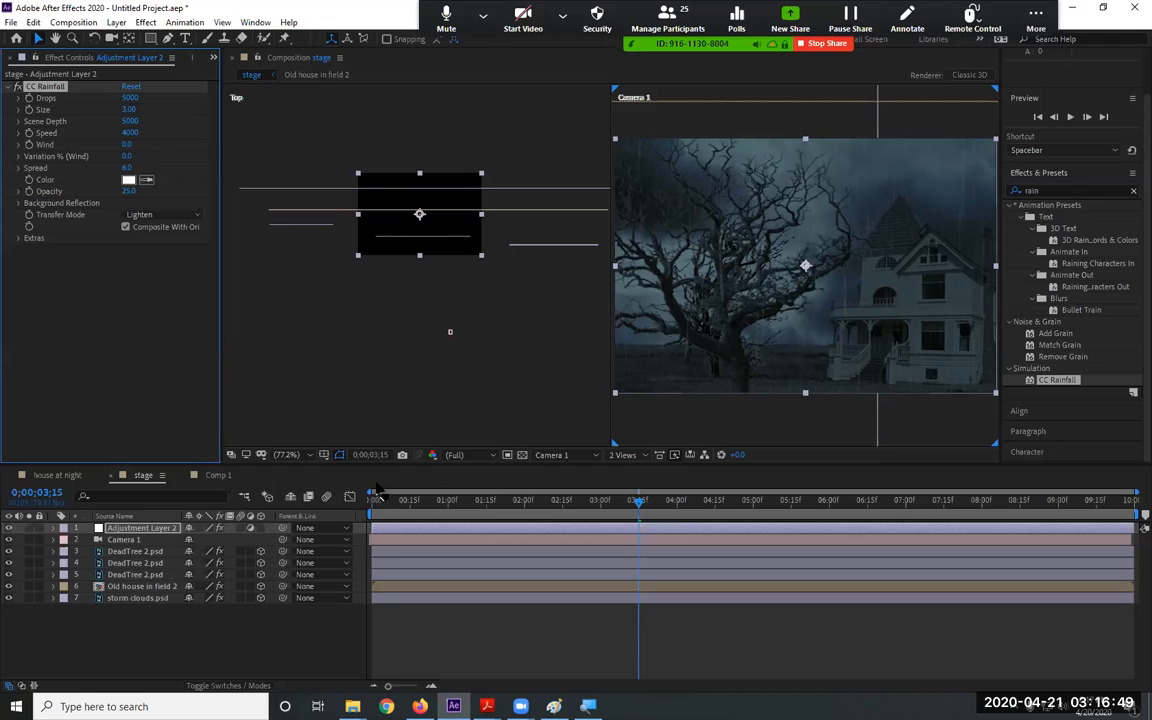
Move the rain adjustment layer directly below Camera 1 and try it as a 3D layer, restoring it to 2D
drag(115, 530, 120, 551)
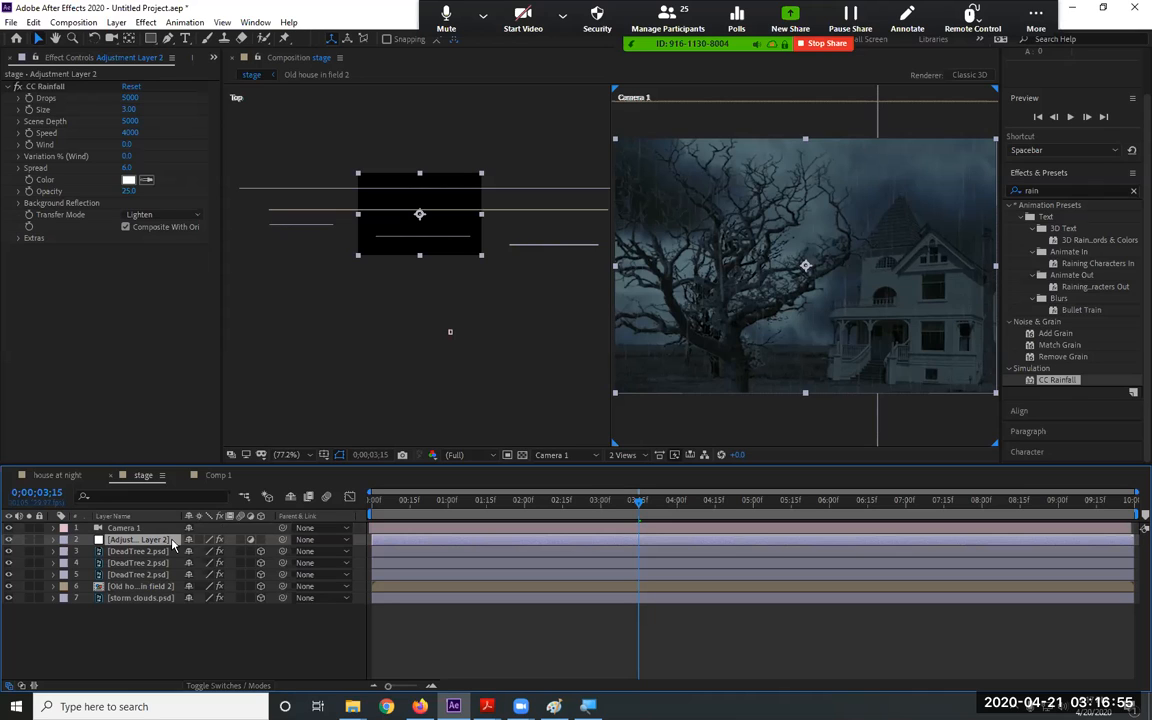
click(261, 540)
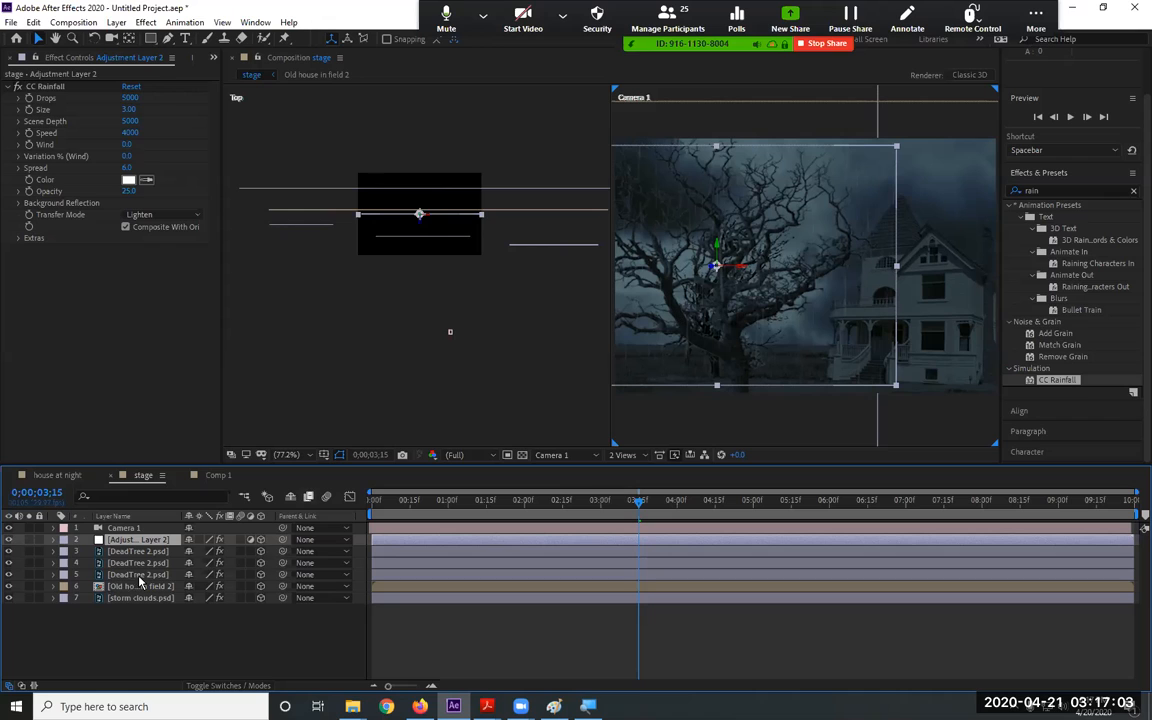
click(259, 540)
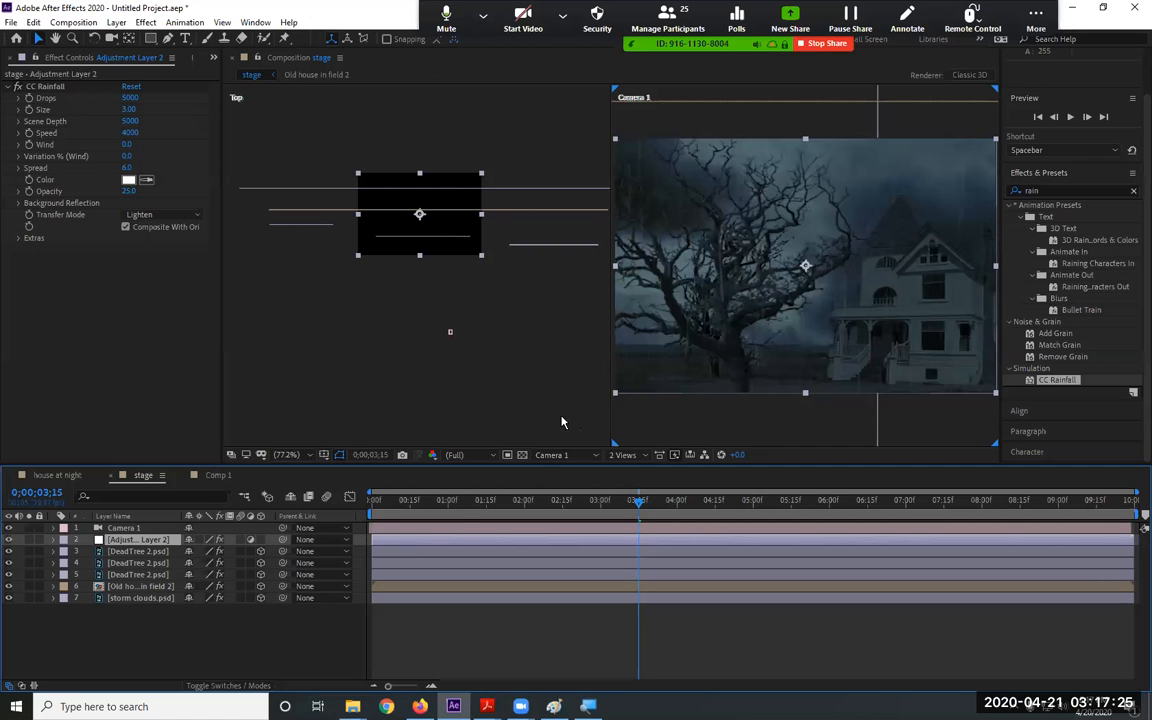
Change the composition layout to 1 View and preview the rain from the first frame
key(Home)
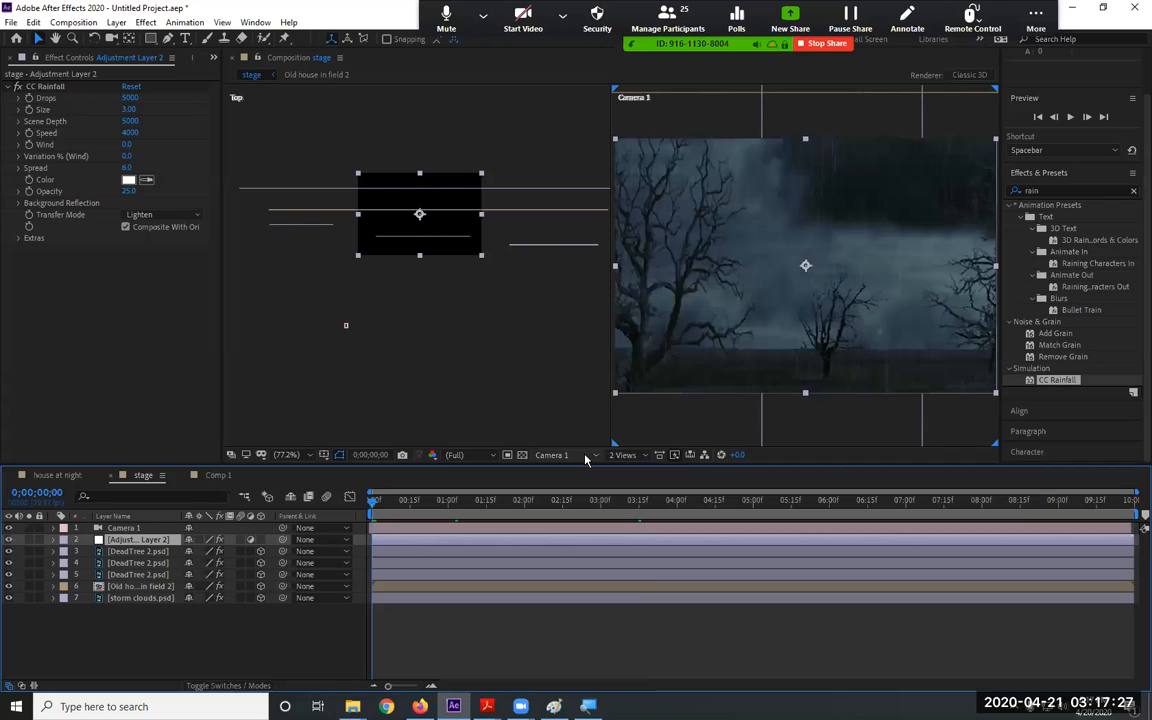
click(624, 455)
click(632, 470)
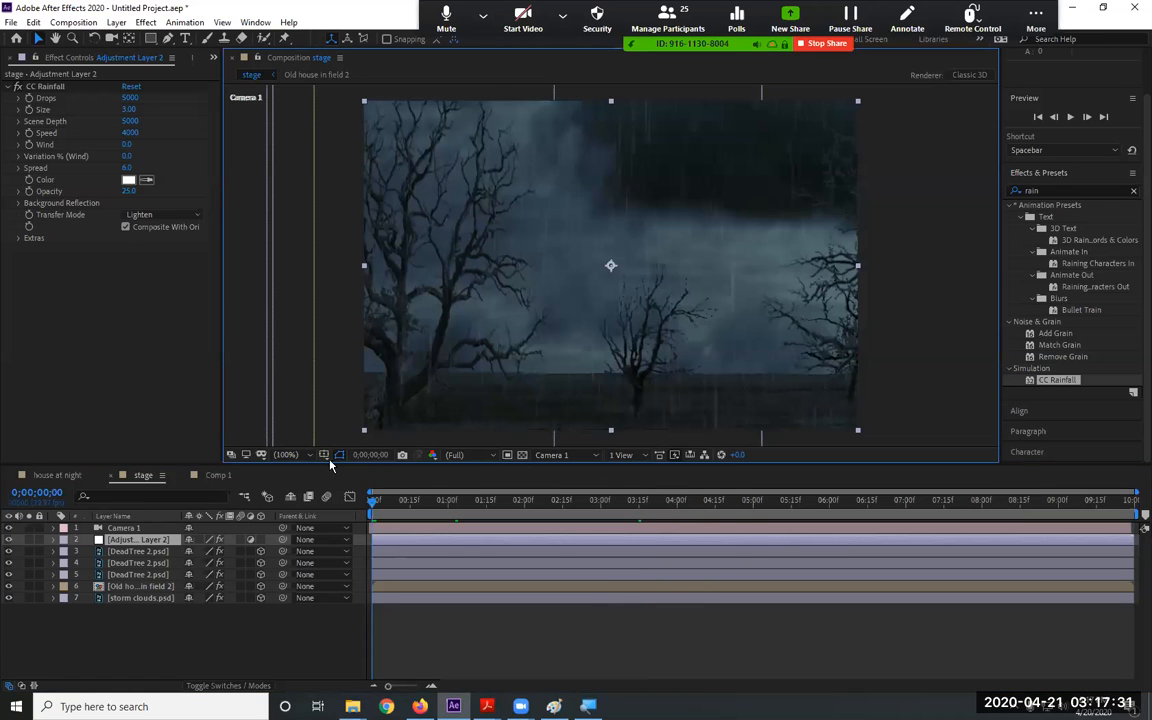
key(space)
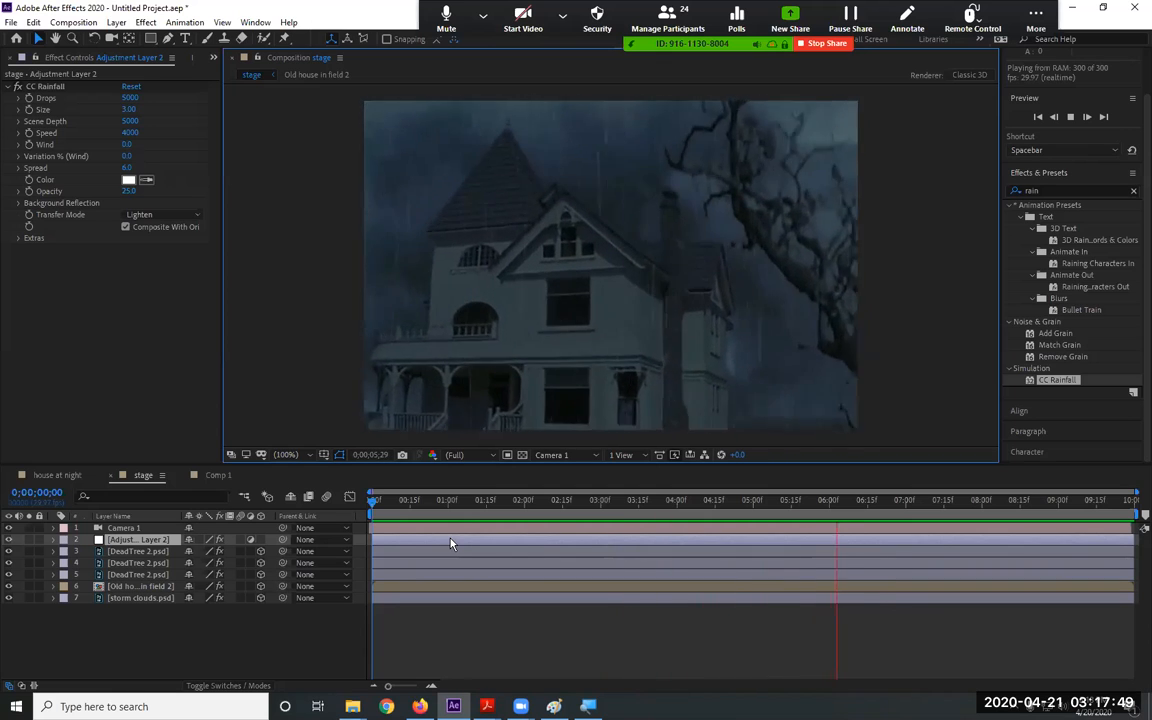
key(space)
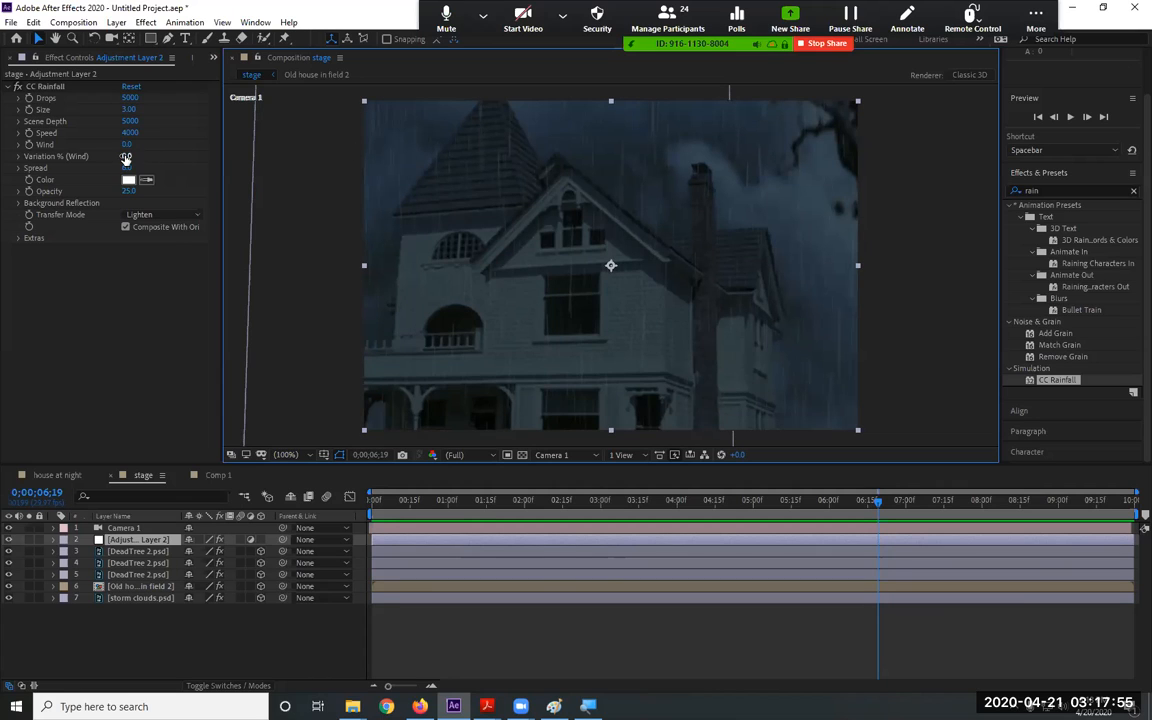
Set CC Rainfall's Variation % (Wind) to 61 and Wind to 450, and preview the rain from the first frame
drag(130, 156, 166, 156)
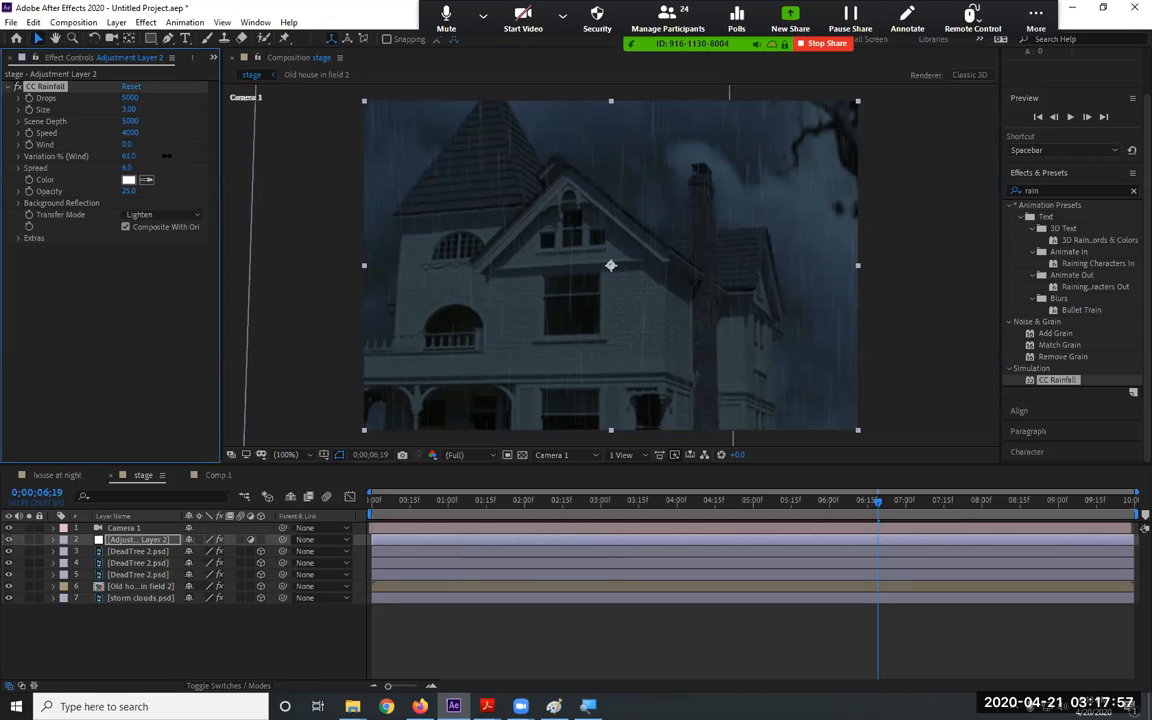
drag(126, 144, 227, 136)
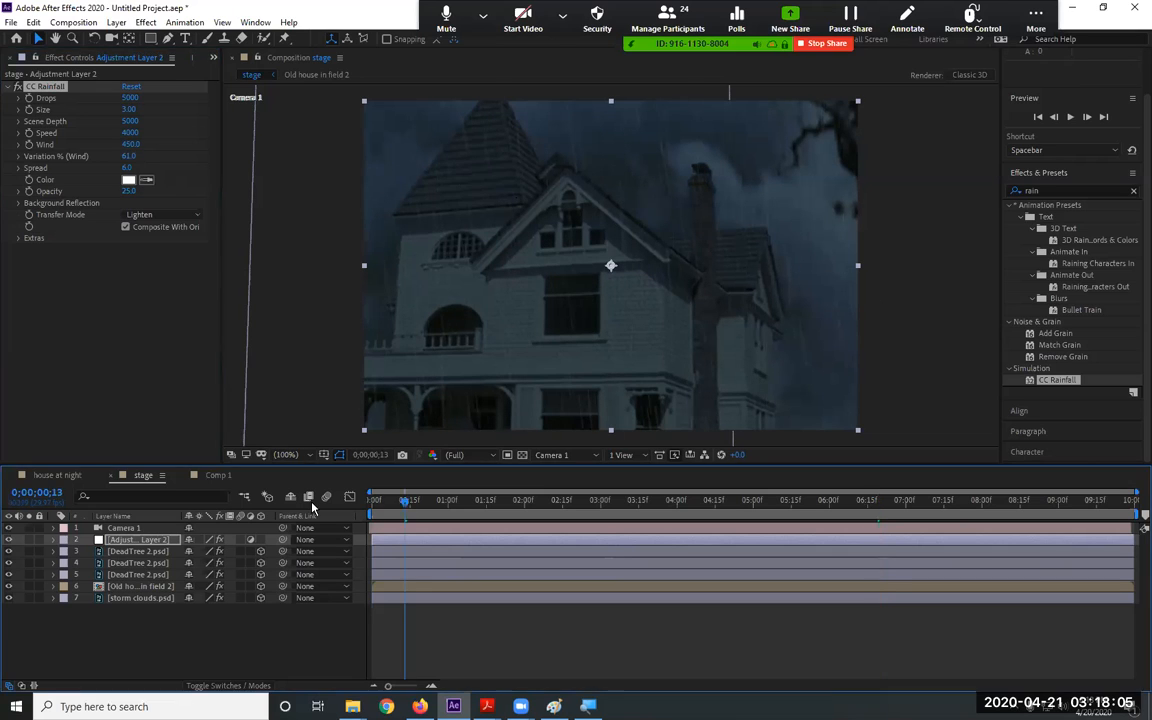
key(Home)
key(alt+space)
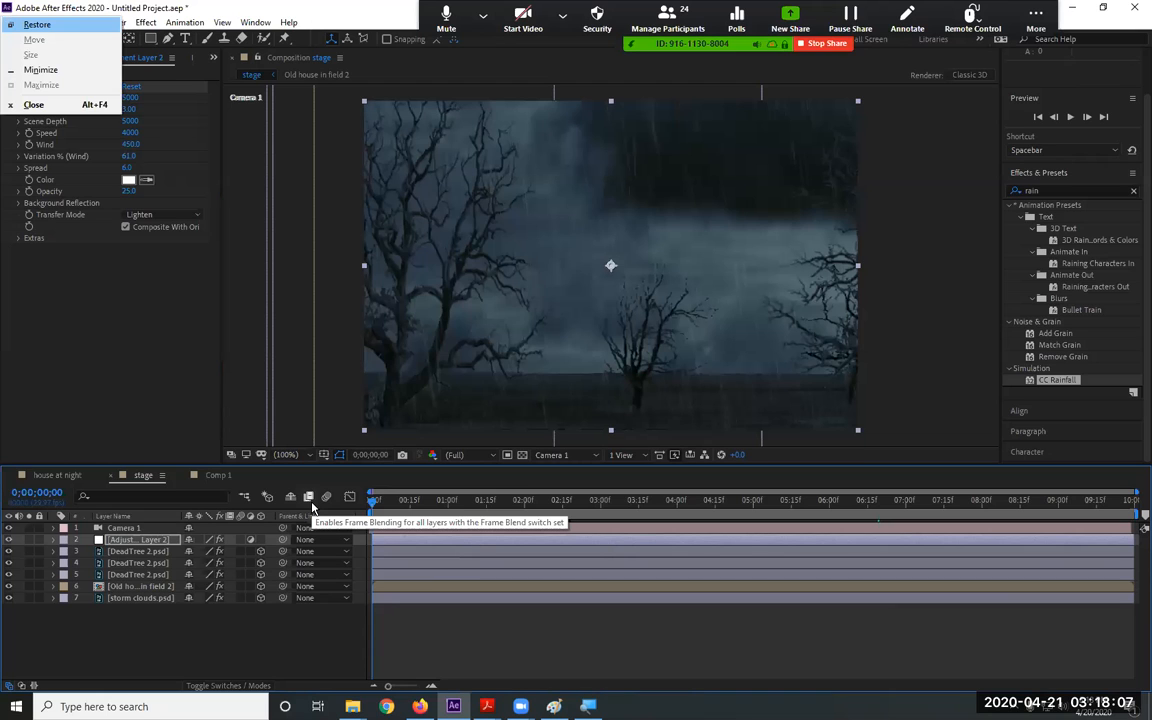
click(168, 365)
key(space)
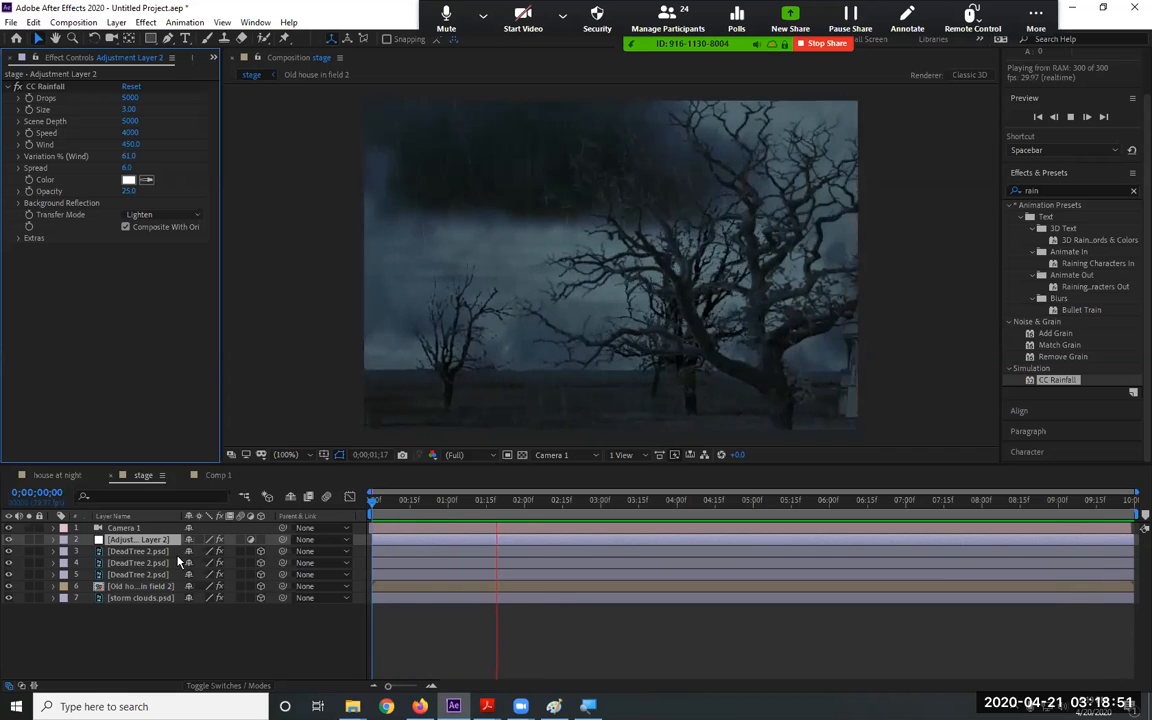
key(space)
Position the playhead at 0;00;02;00 and add a 720 × 480 px gray solid above the rain adjustment layer
drag(838, 507, 298, 512)
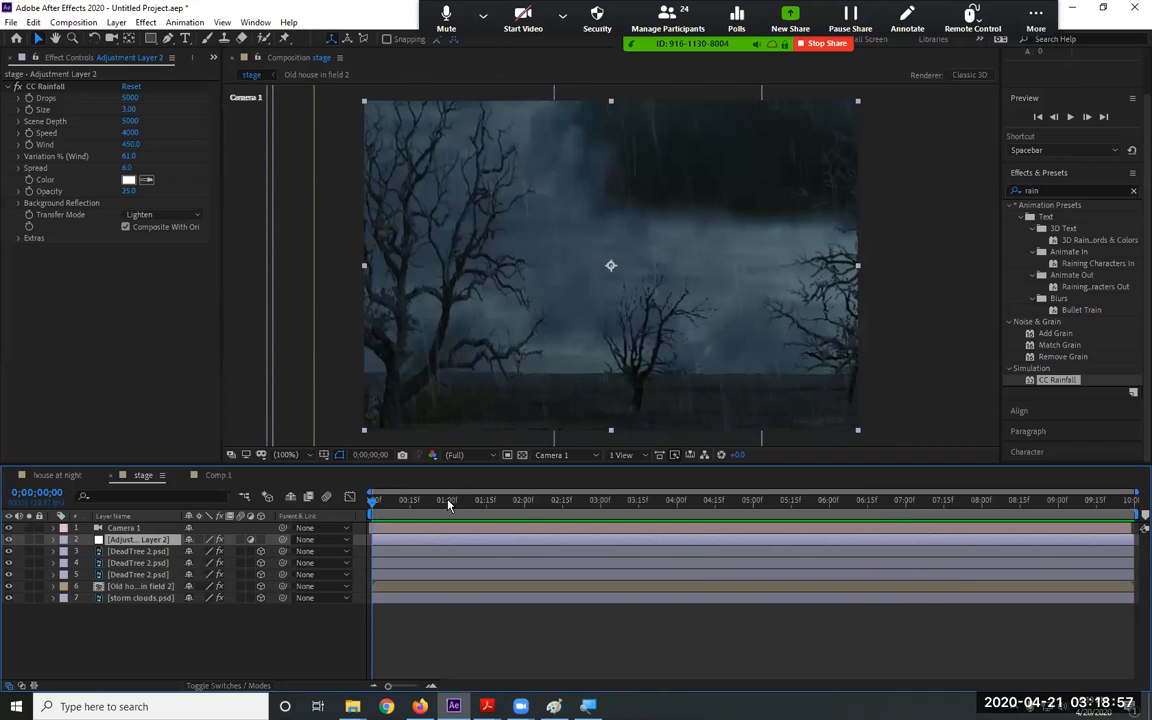
click(545, 500)
drag(668, 508, 522, 512)
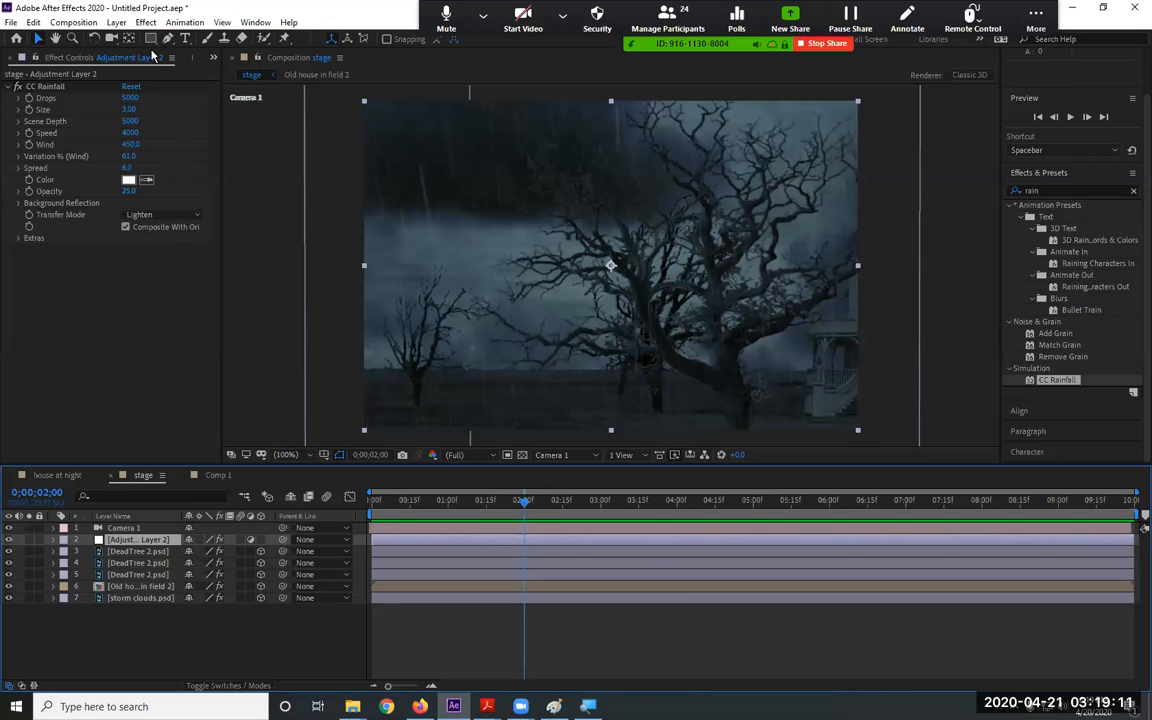
click(116, 24)
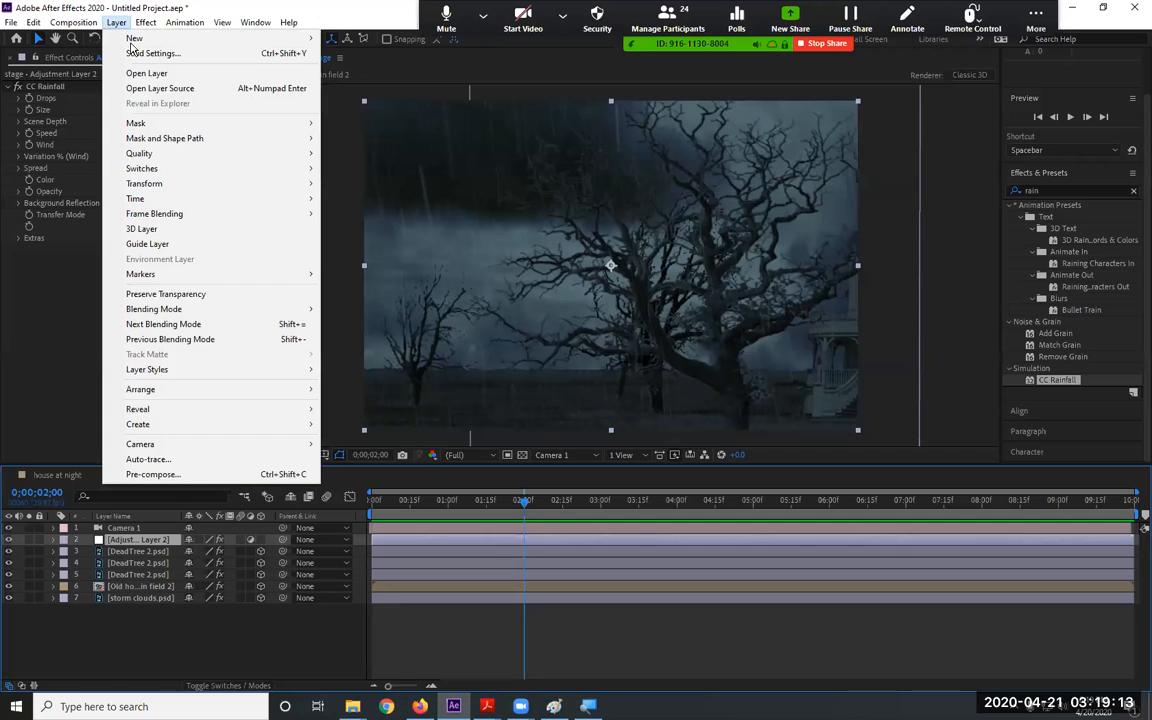
mouse_move(132, 44)
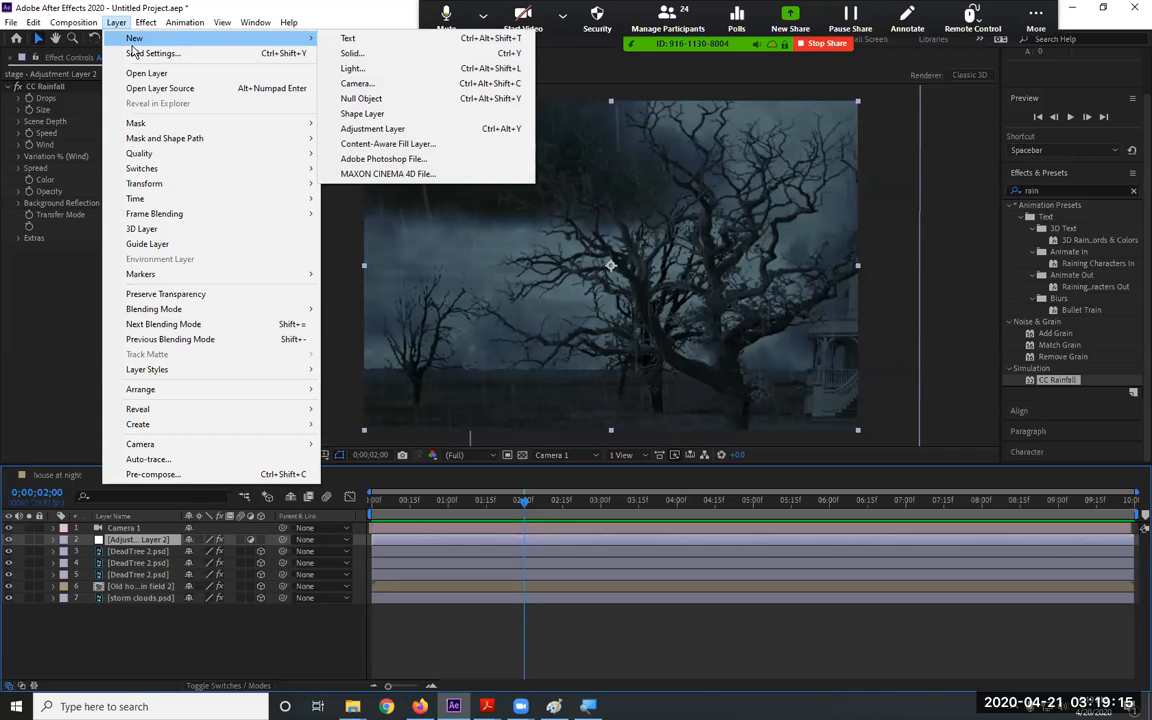
click(366, 53)
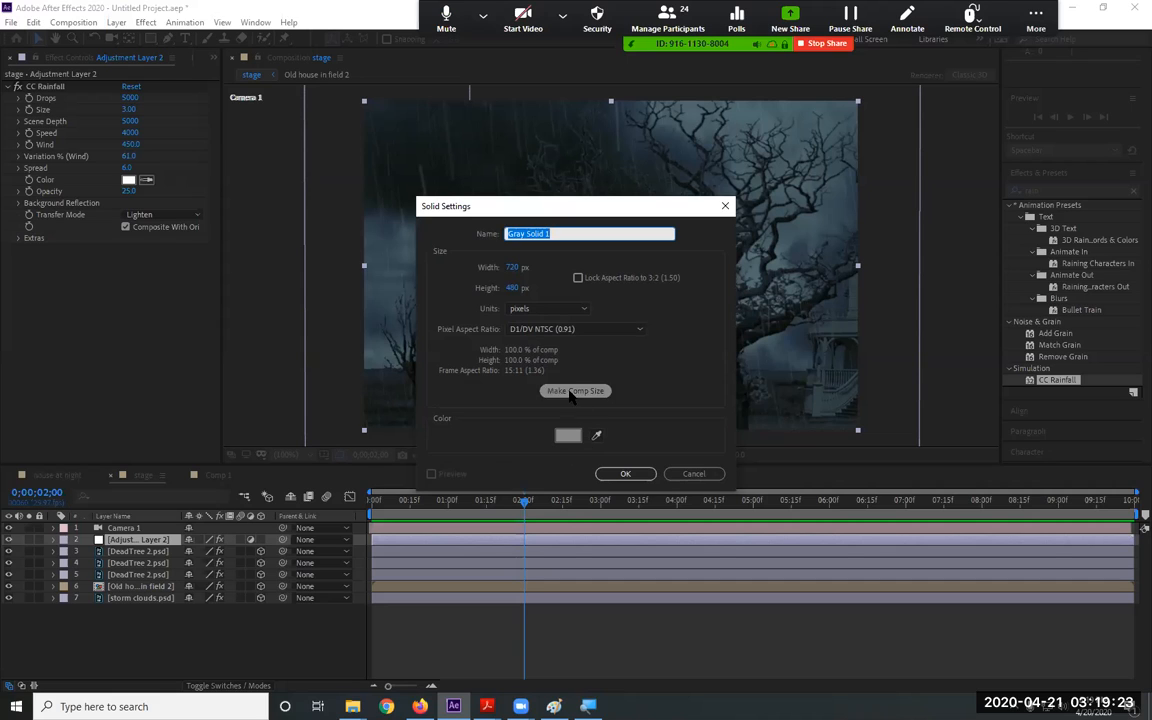
click(628, 475)
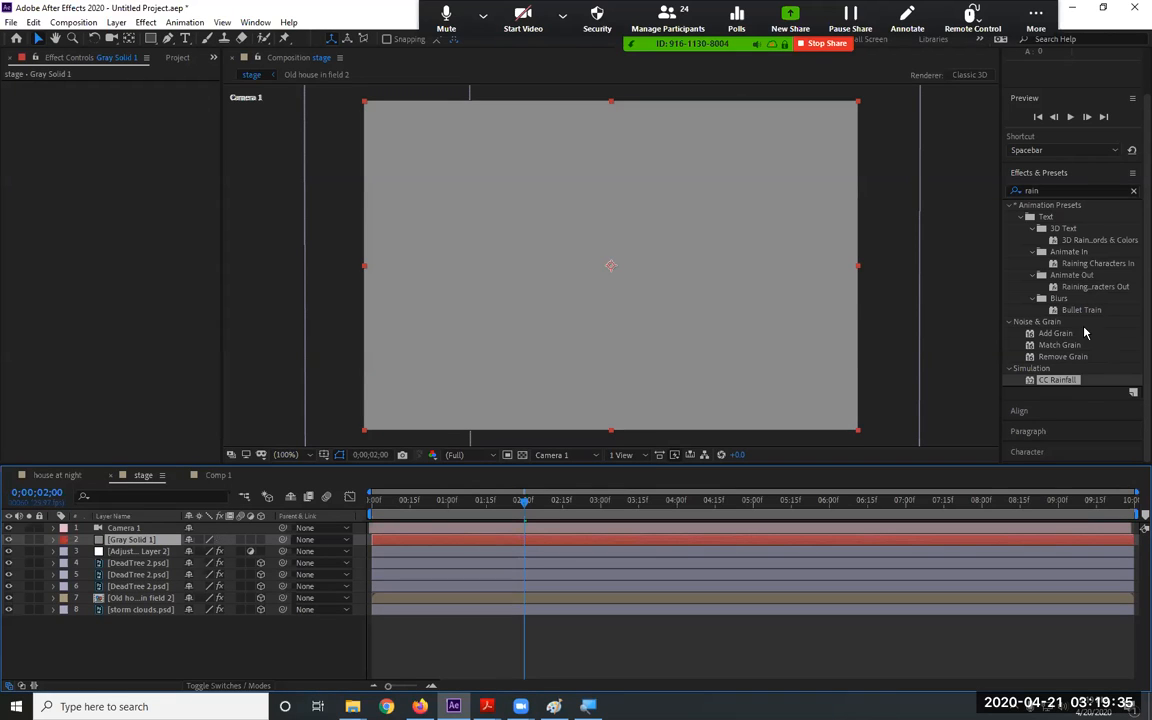
Search the effects for "ligh" and apply Advanced Lightning to the gray solid
drag(1062, 190, 967, 189)
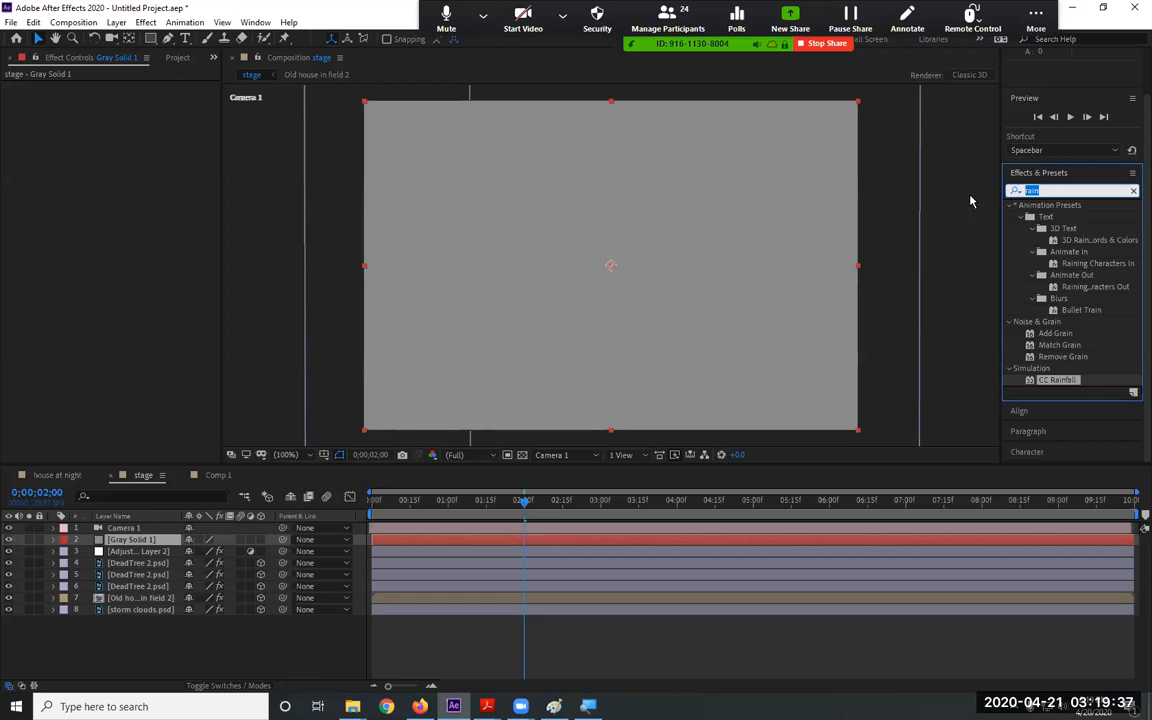
text(ligh)
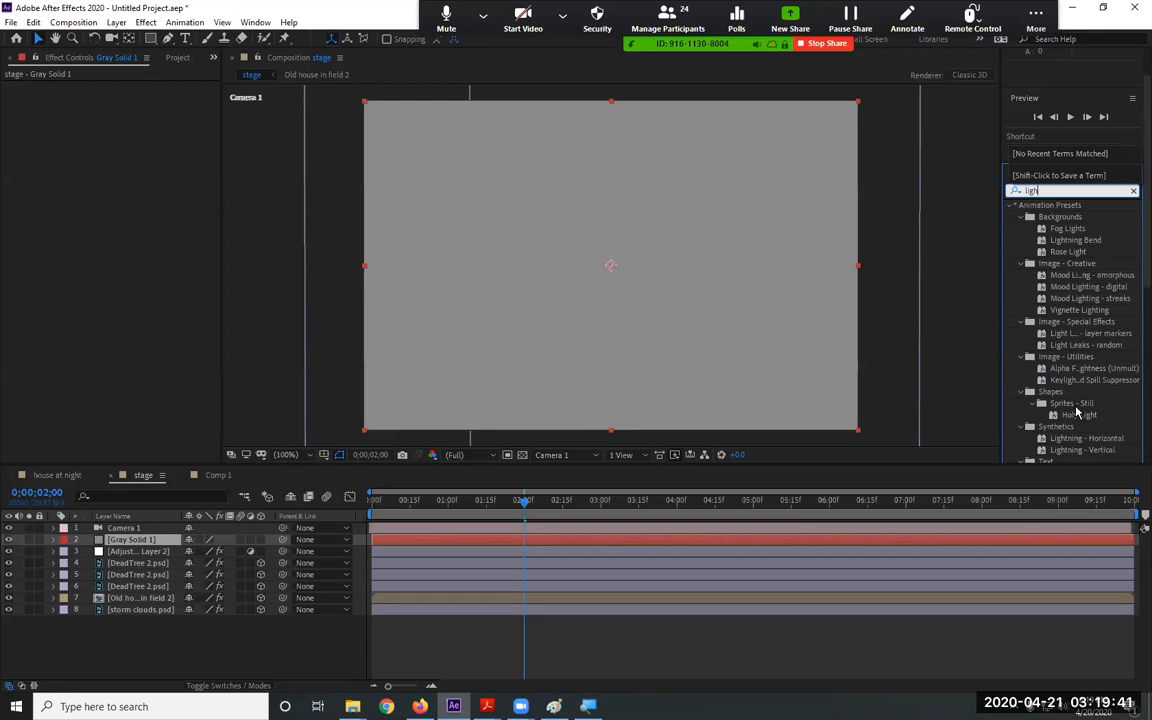
scroll(1077, 411, down, 5)
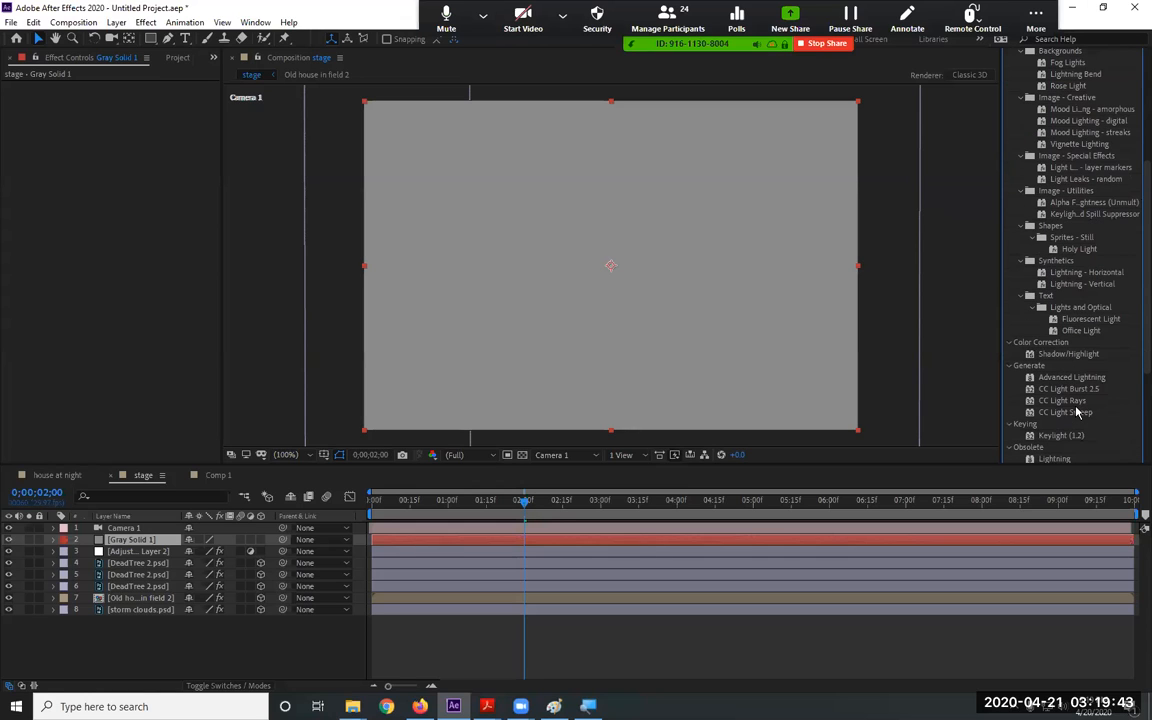
click(1063, 379)
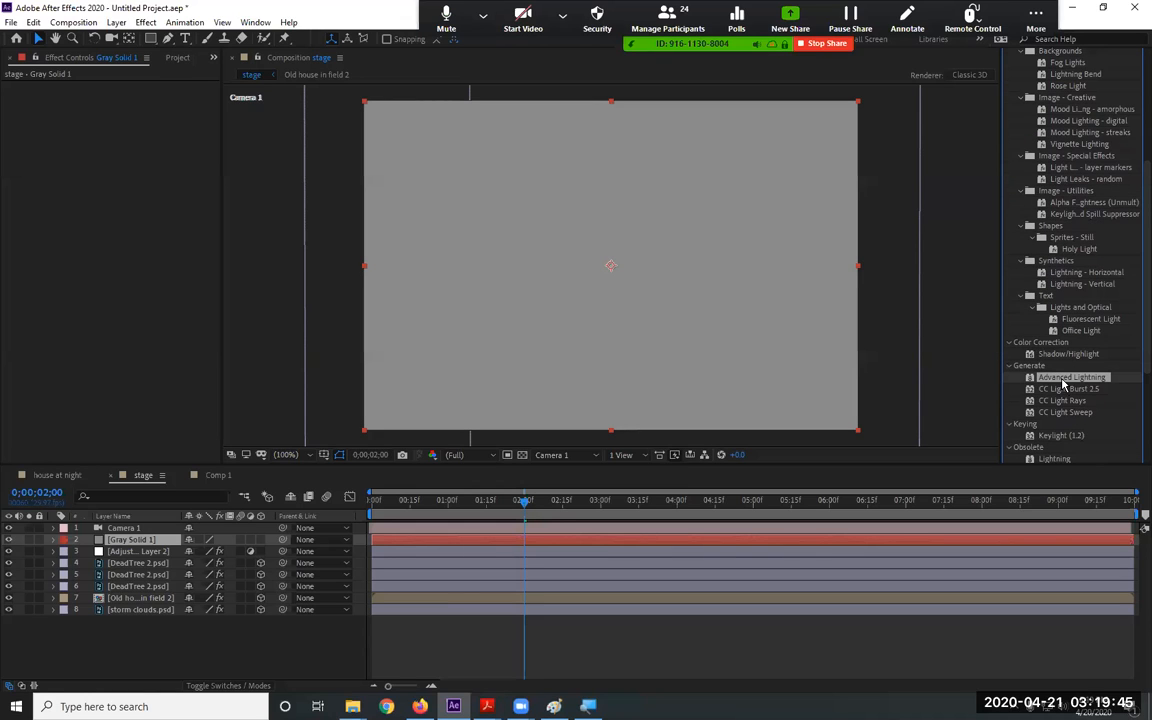
drag(1063, 383, 463, 534)
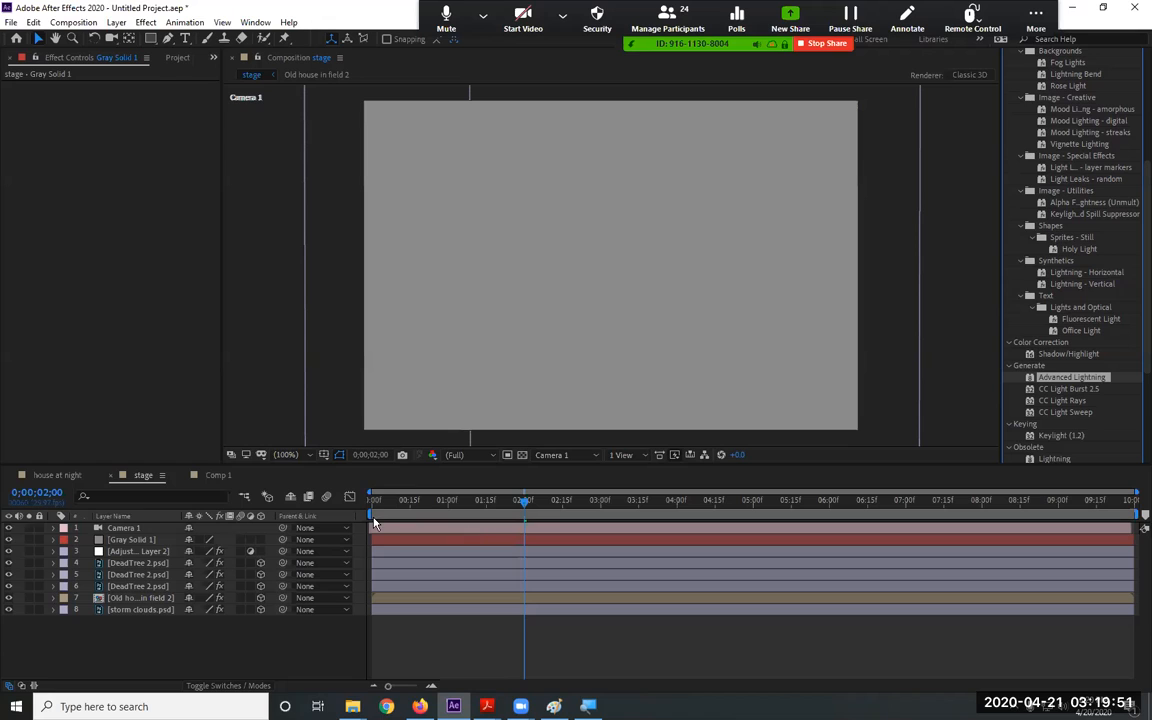
drag(1072, 377, 201, 548)
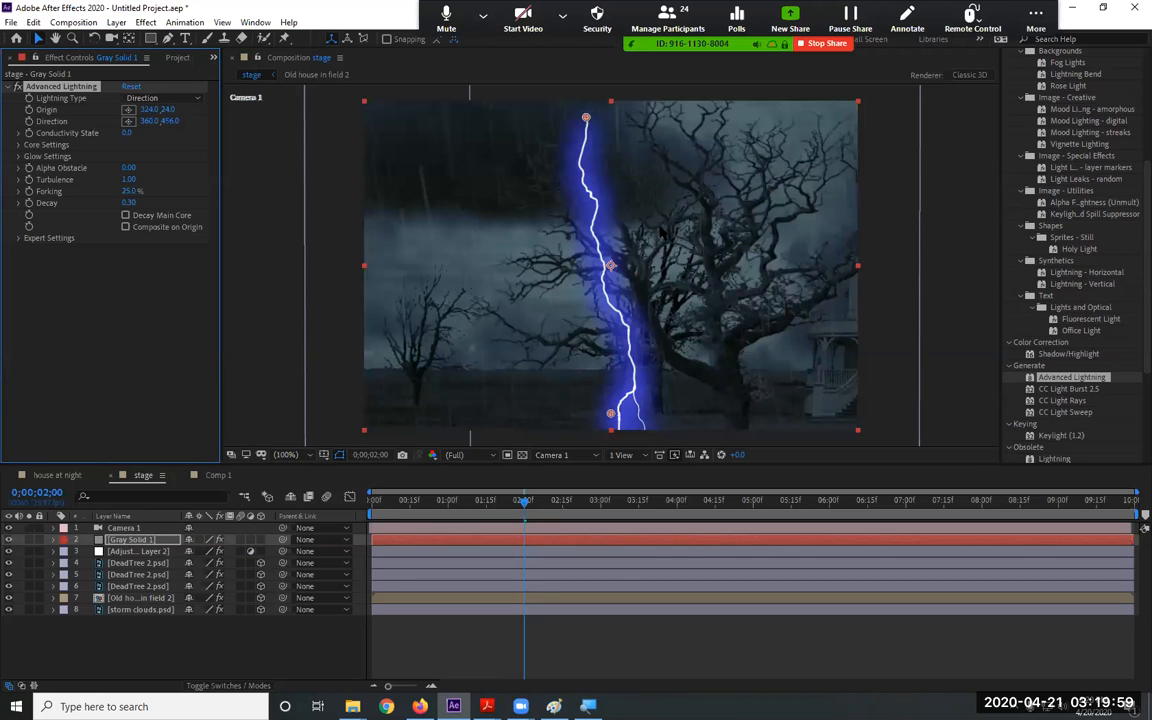
Make the gray solid a 3D layer, move it left of the large tree, and push it deeper into the scene
click(260, 540)
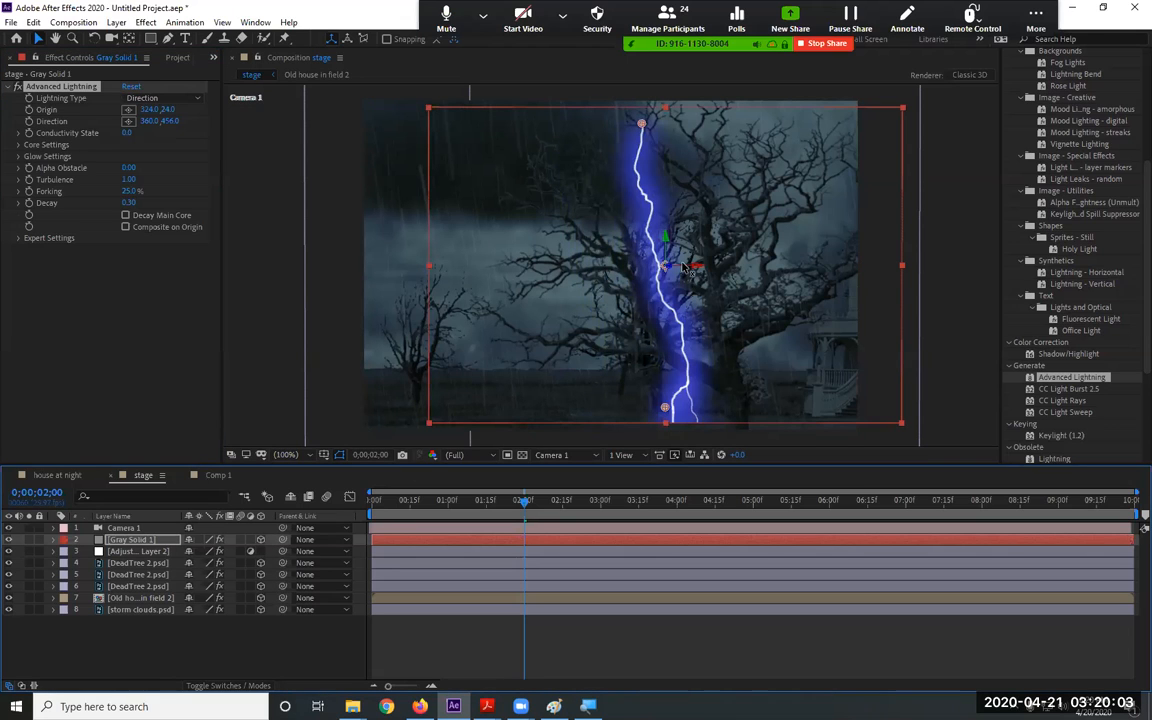
drag(679, 266, 589, 267)
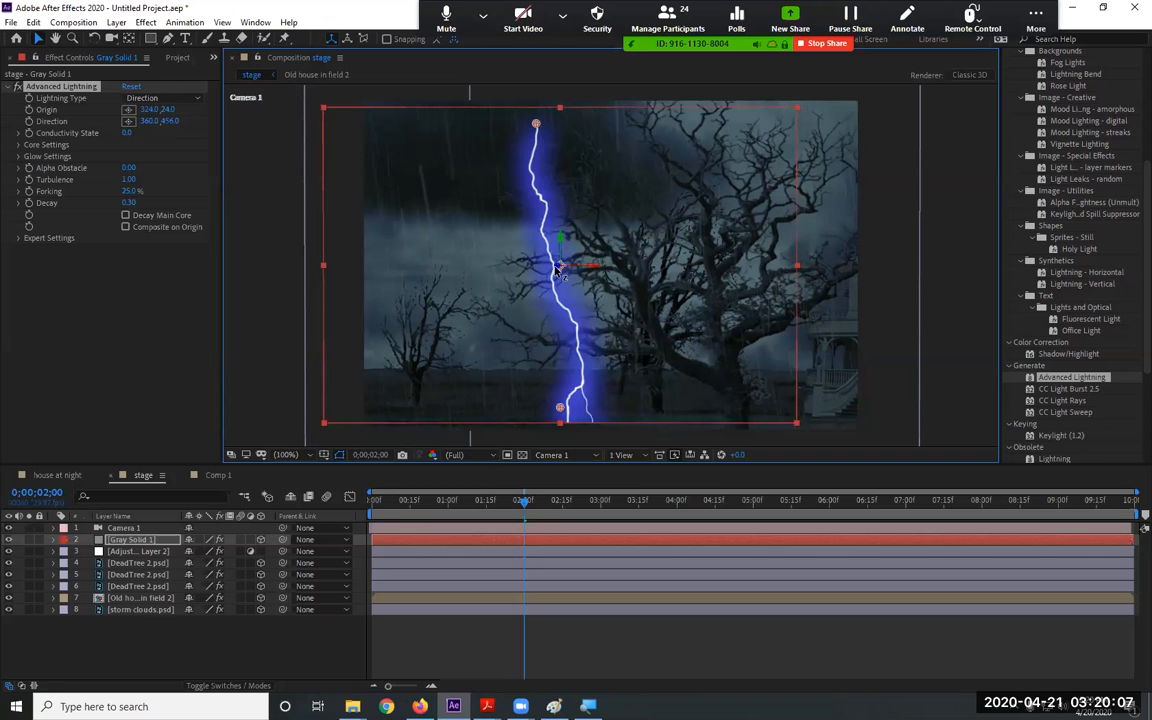
drag(492, 230, 634, 72)
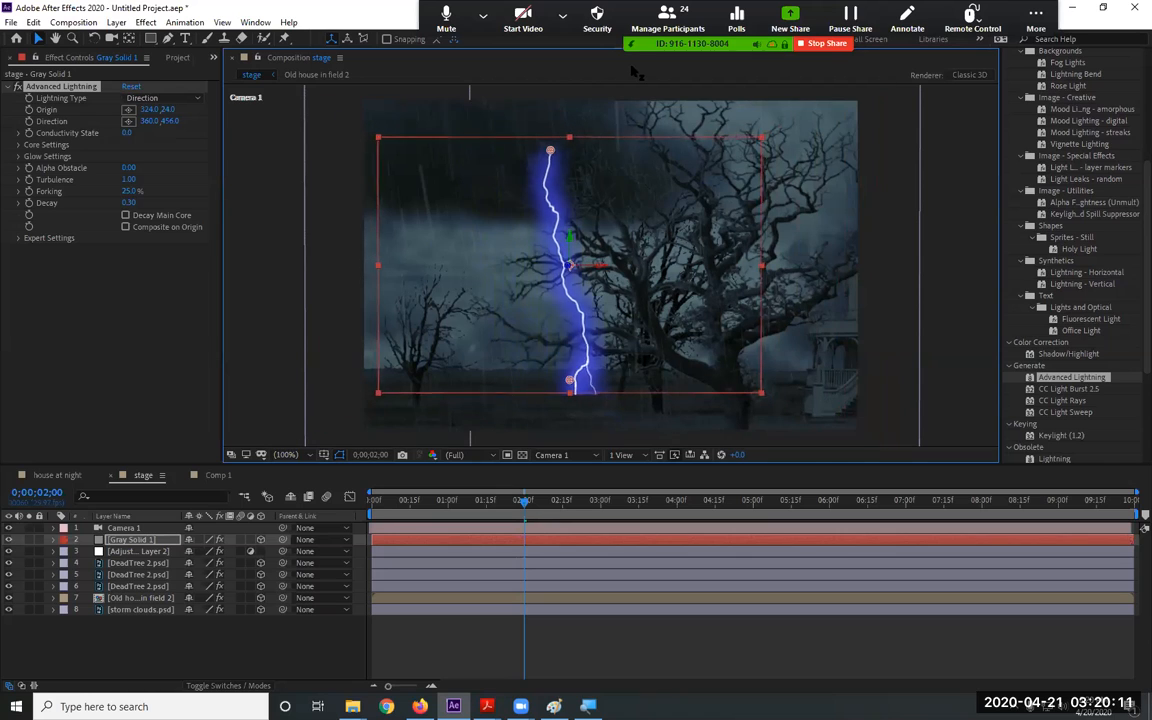
drag(594, 265, 553, 264)
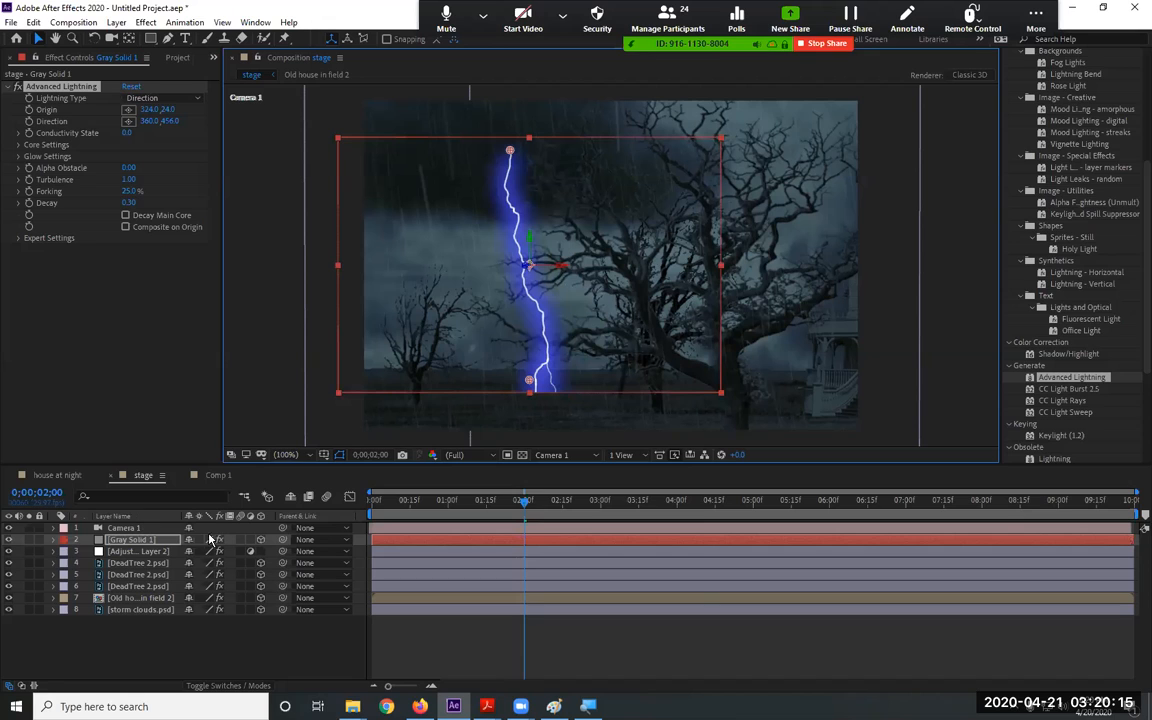
Switch the composition to 2 Views and move the lightning solid slightly in front of the storm clouds in the Top view
click(621, 455)
click(648, 484)
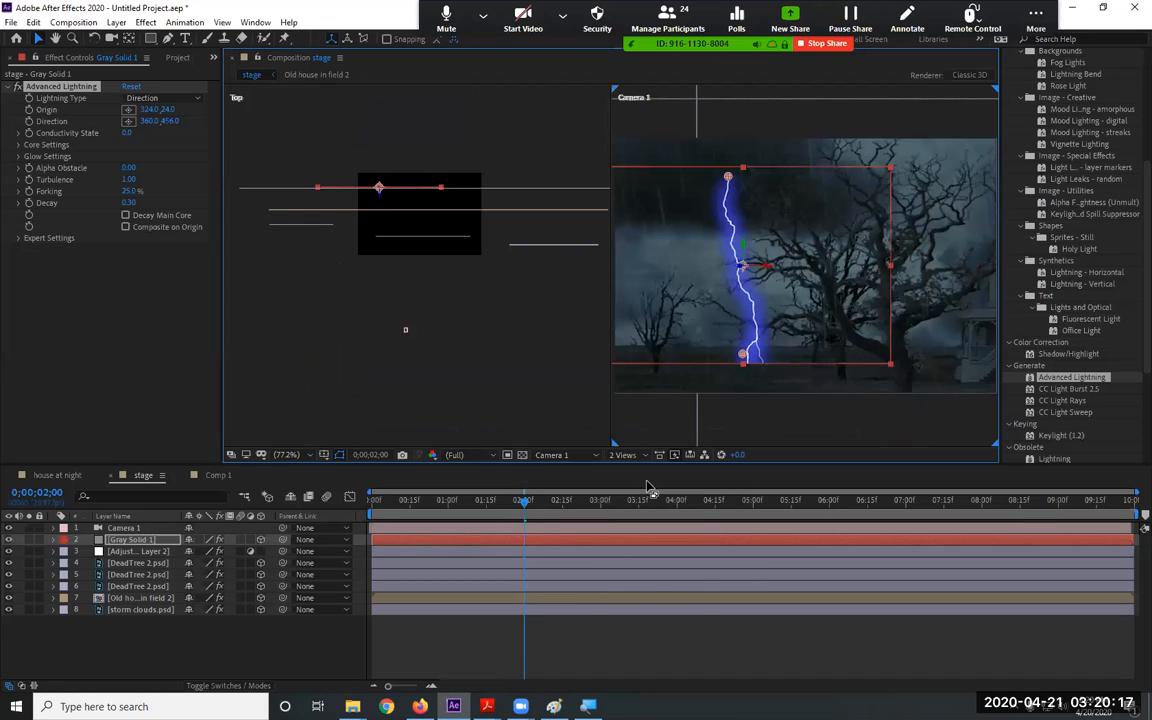
click(378, 190)
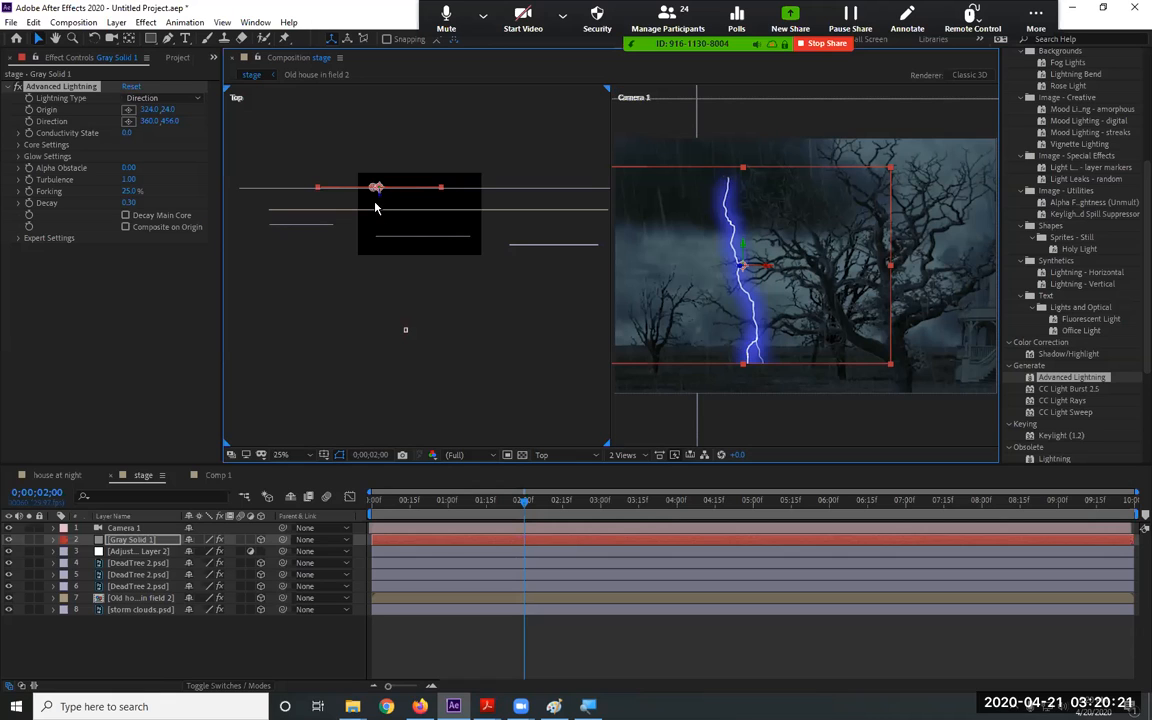
click(116, 541)
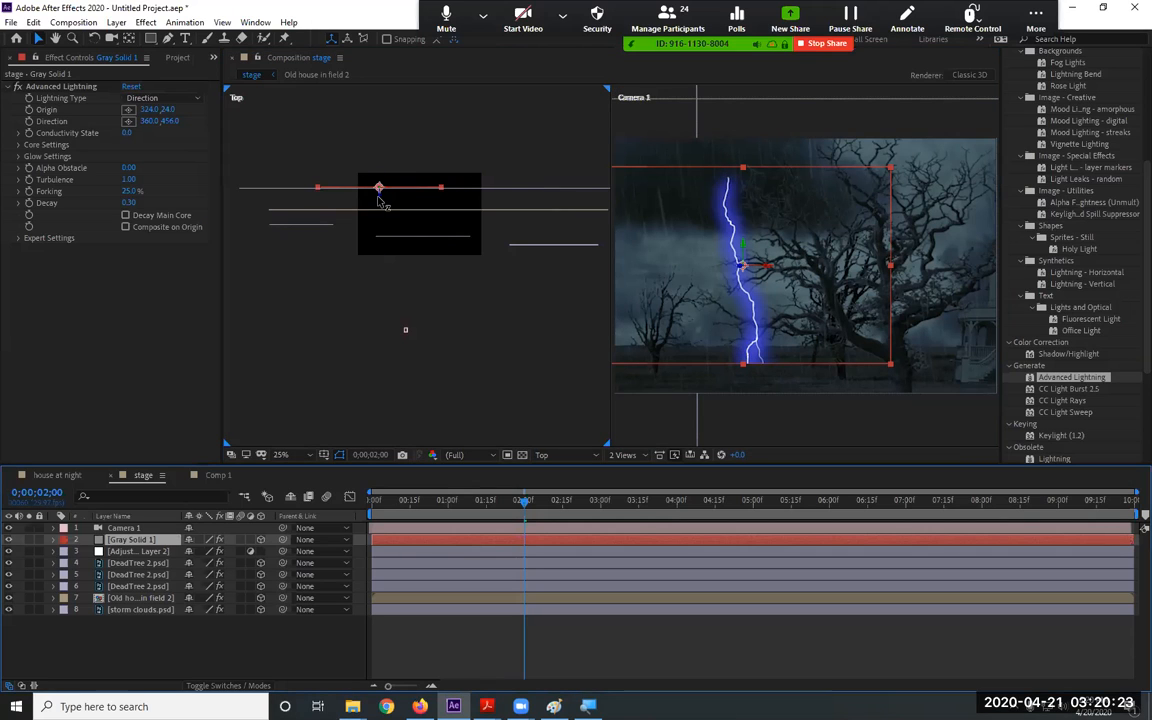
mouse_move(378, 189)
mouse_down()
mouse_move(380, 154)
mouse_move(387, 209)
mouse_up()
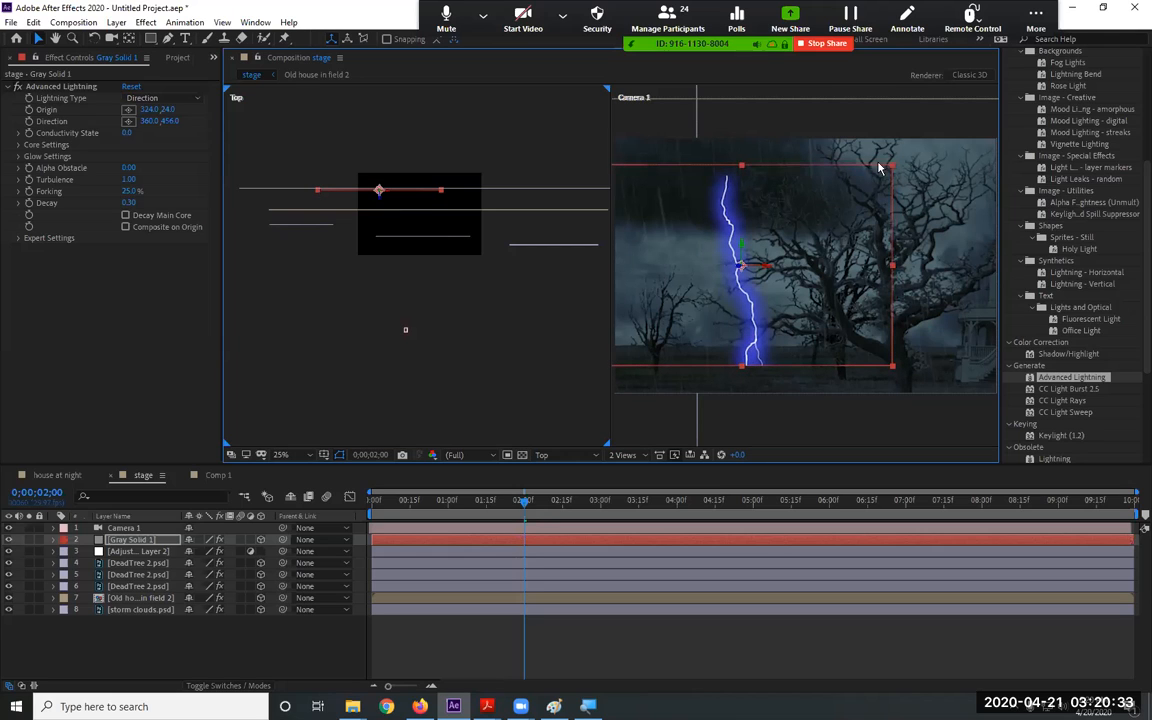
Enlarge the lightning solid and reposition it over the open sky, pushing it behind the storm clouds layer in depth
drag(892, 165, 907, 136)
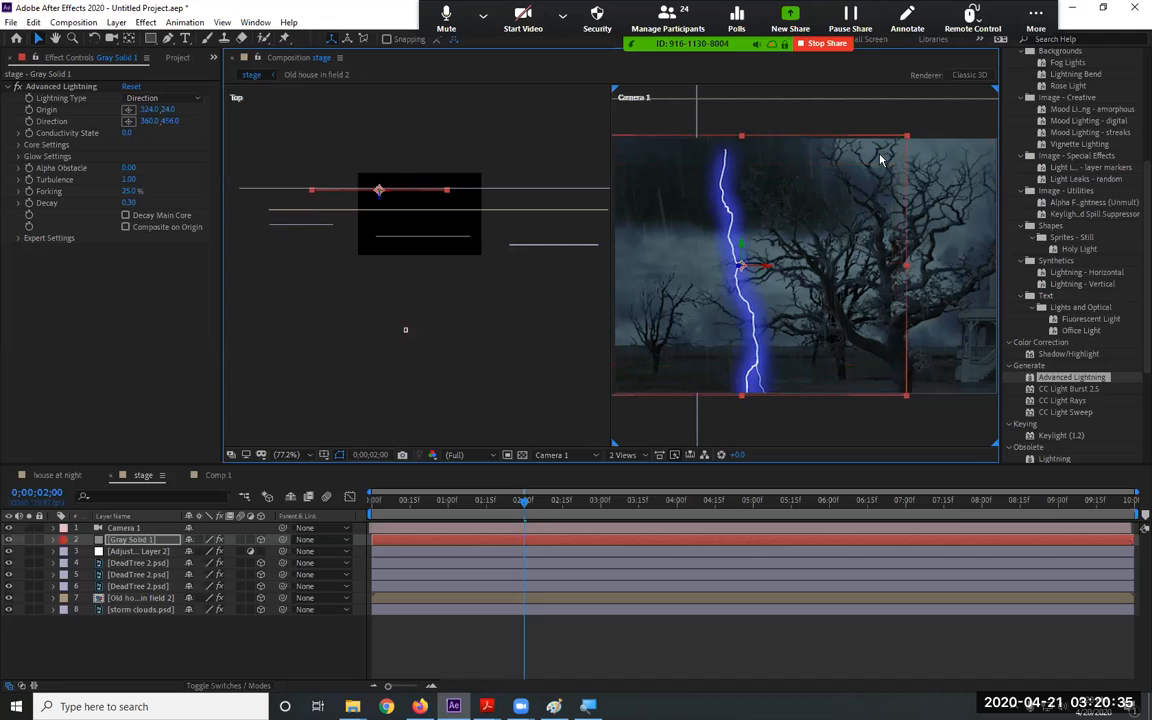
drag(747, 296, 731, 289)
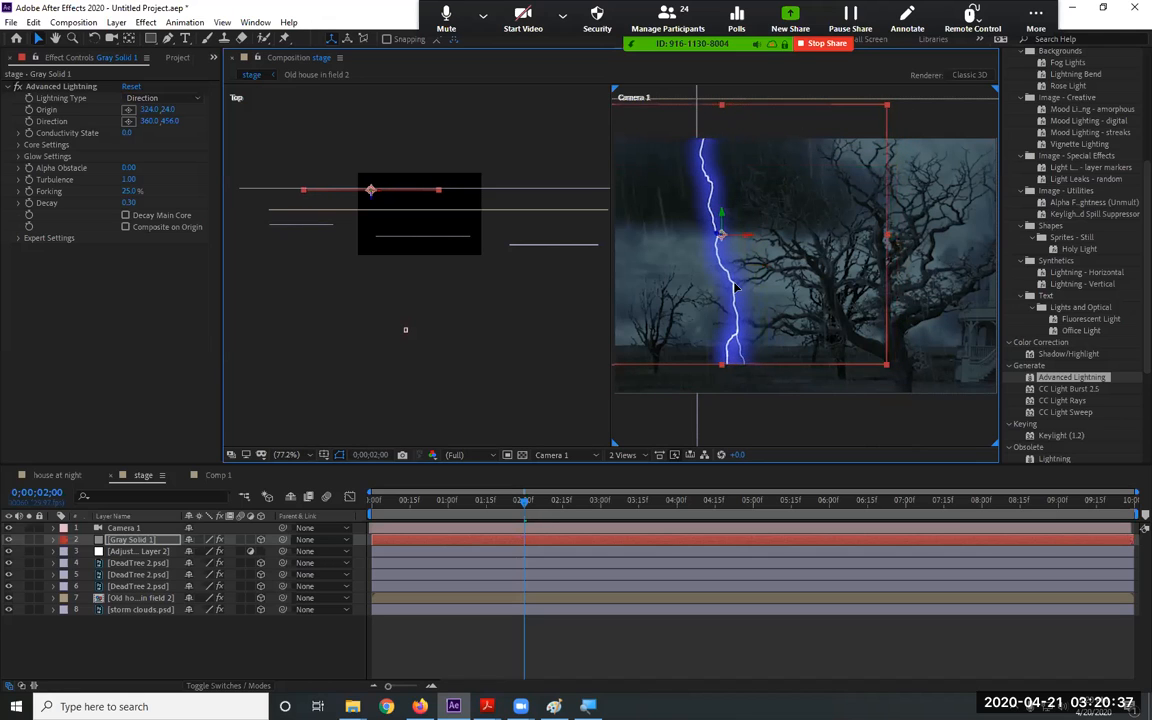
click(372, 203)
drag(372, 199, 369, 188)
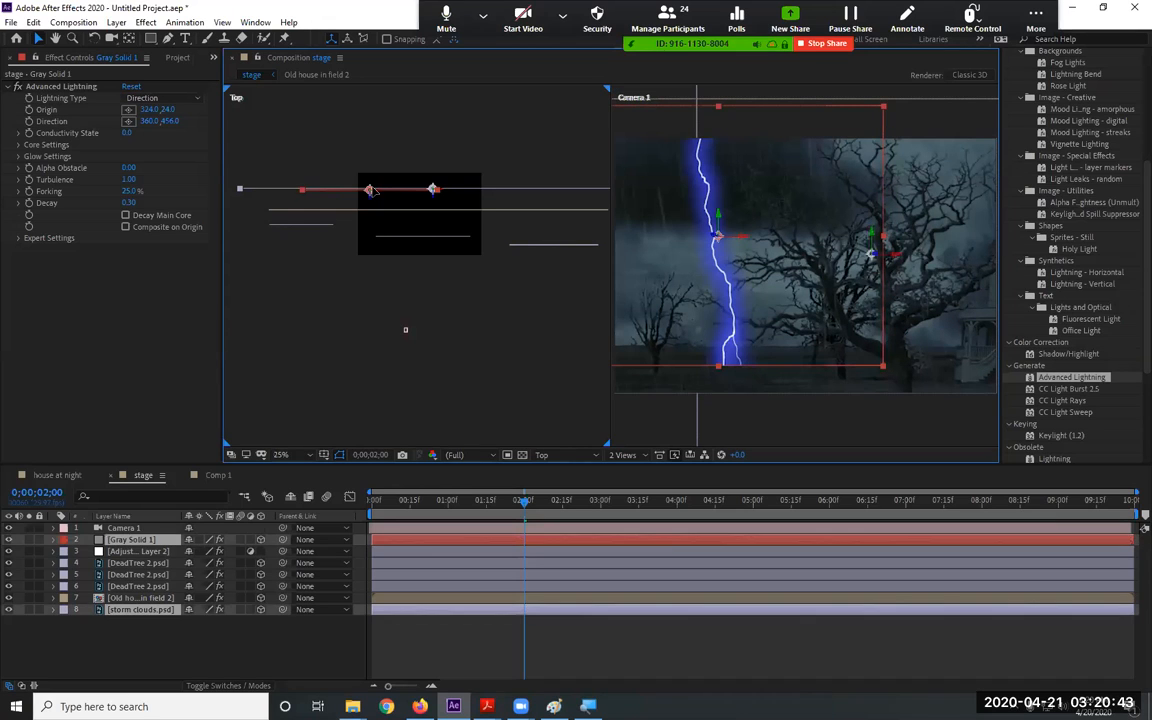
click(323, 203)
click(368, 189)
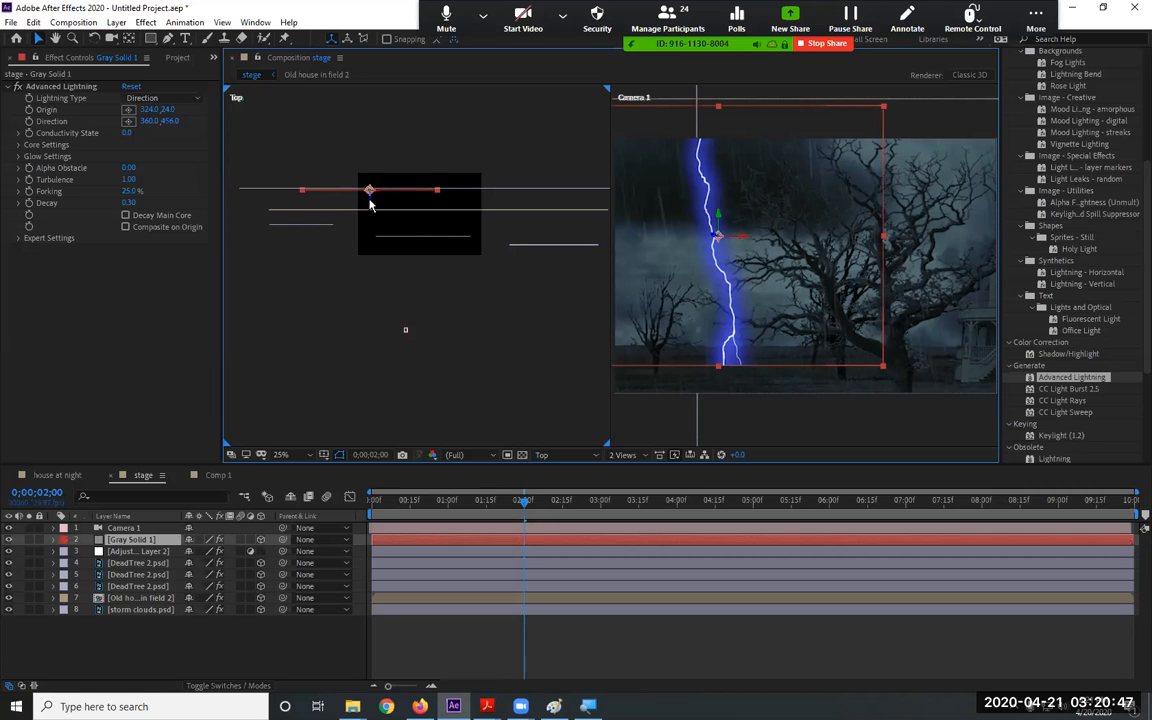
drag(370, 189, 428, 176)
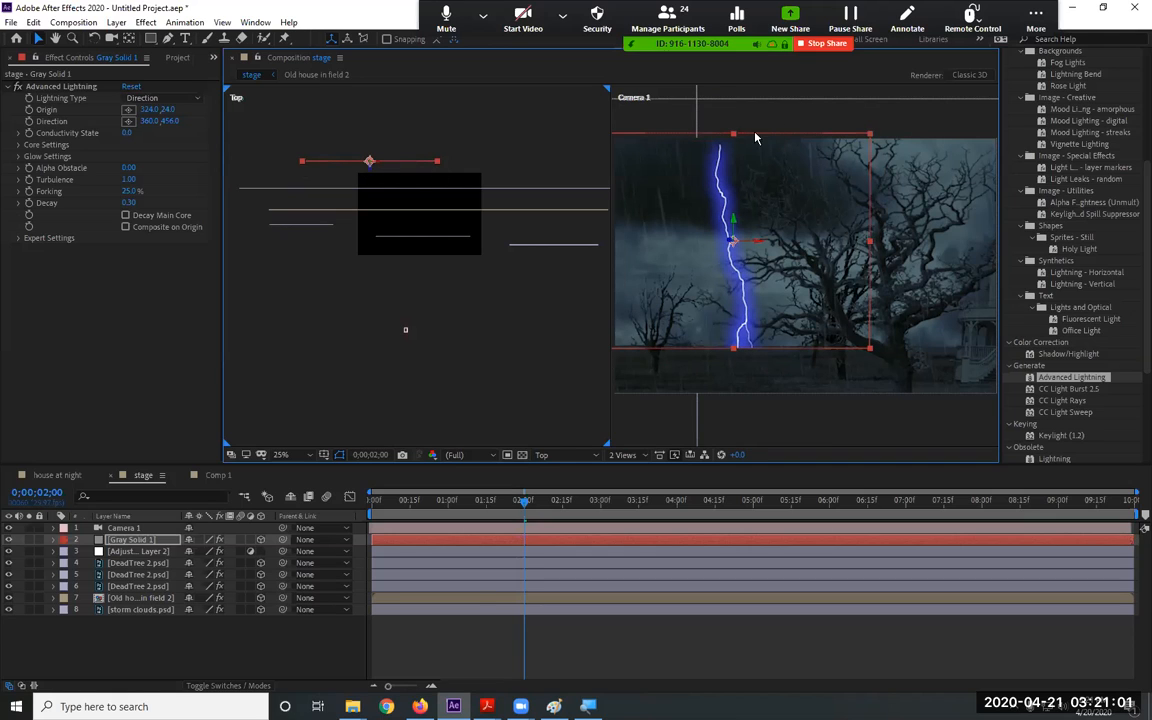
drag(732, 140, 733, 125)
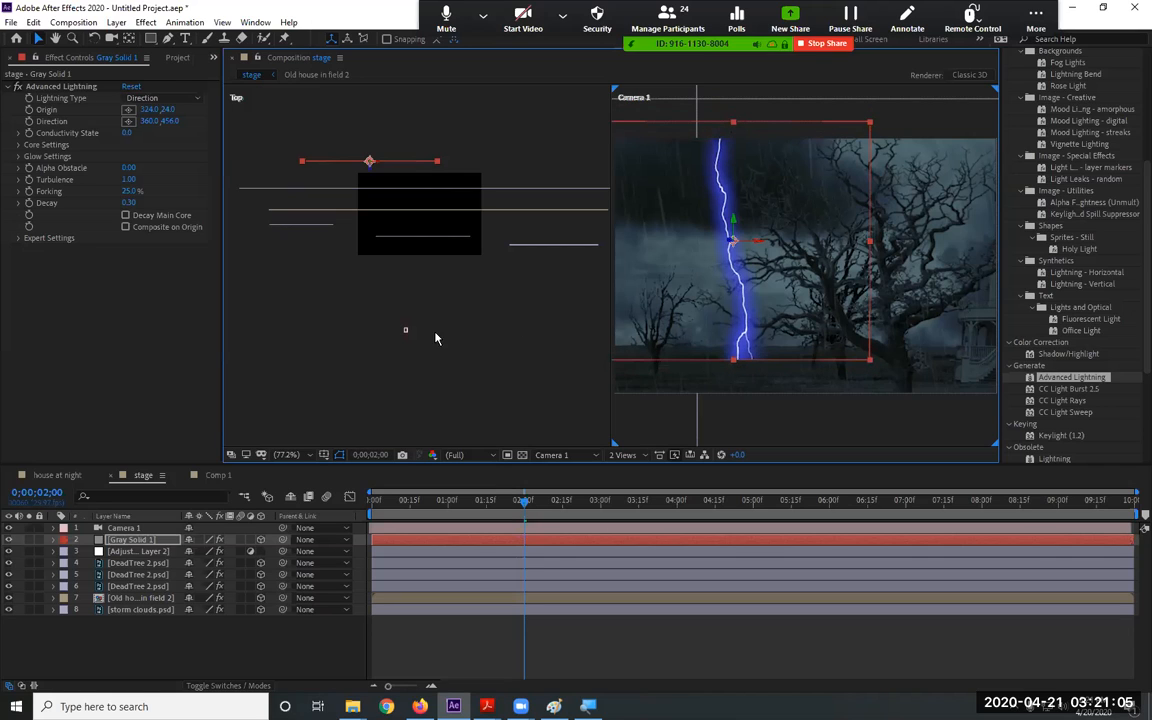
Set Advanced Lightning's Origin to about 182.7, -29.1 above the frame and its Direction to about 255.1, 432.5 near the small tree
click(45, 119)
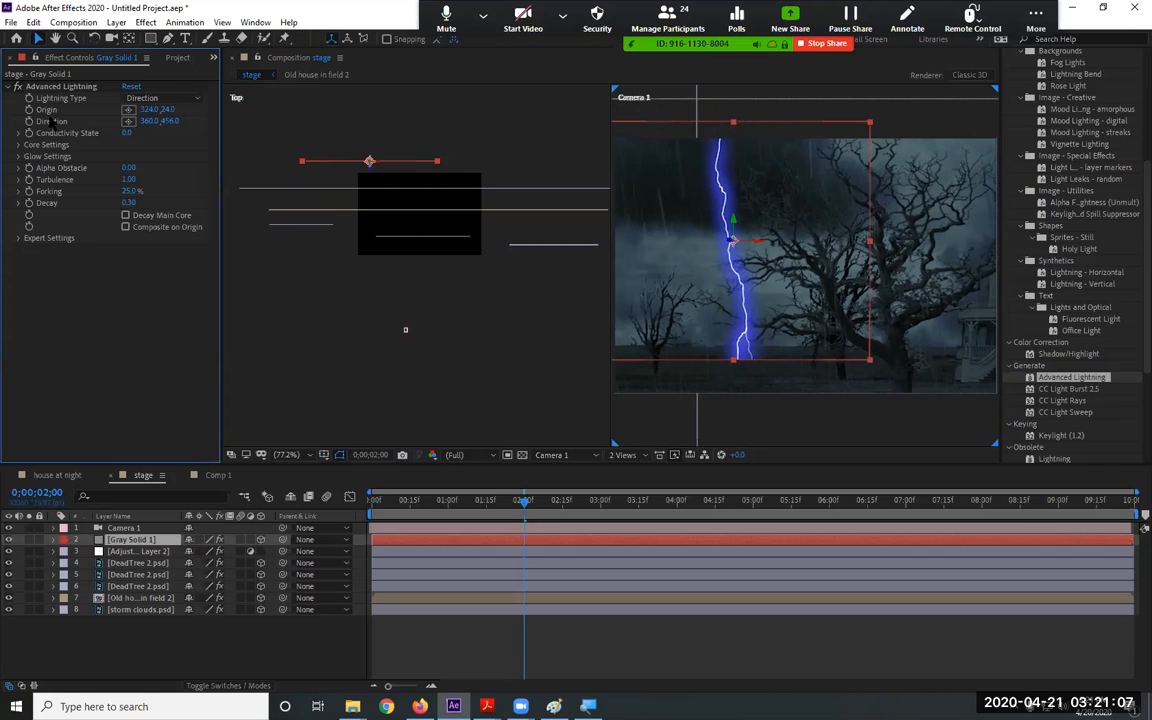
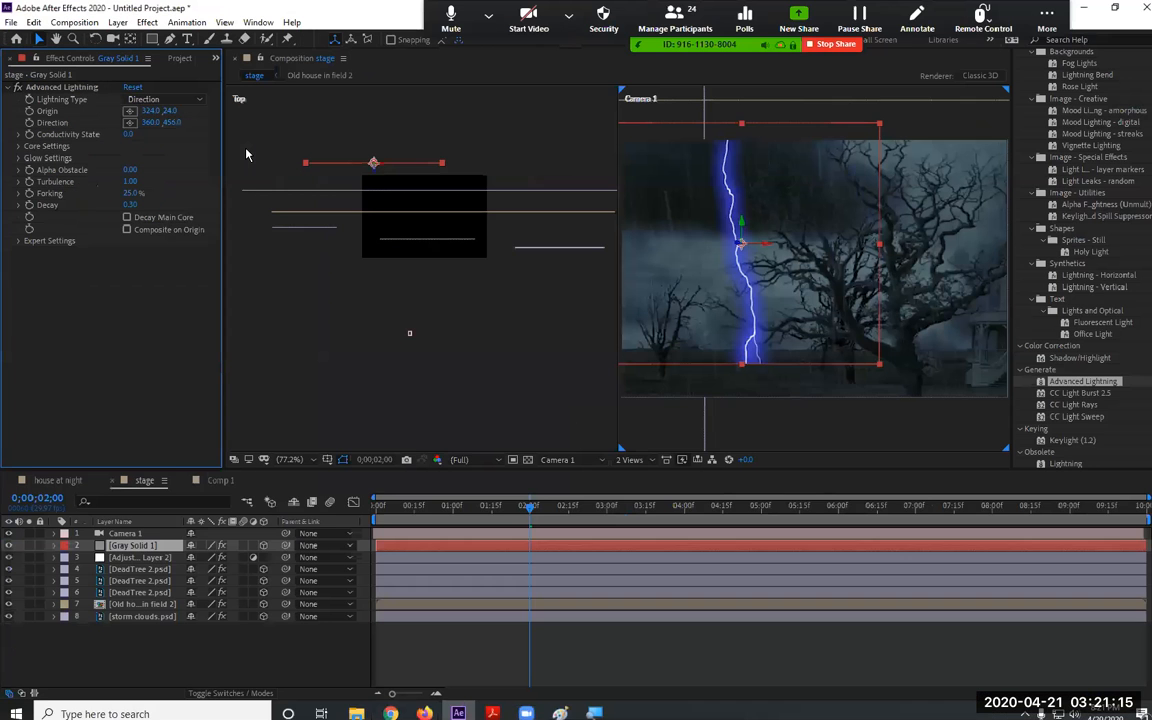
click(129, 110)
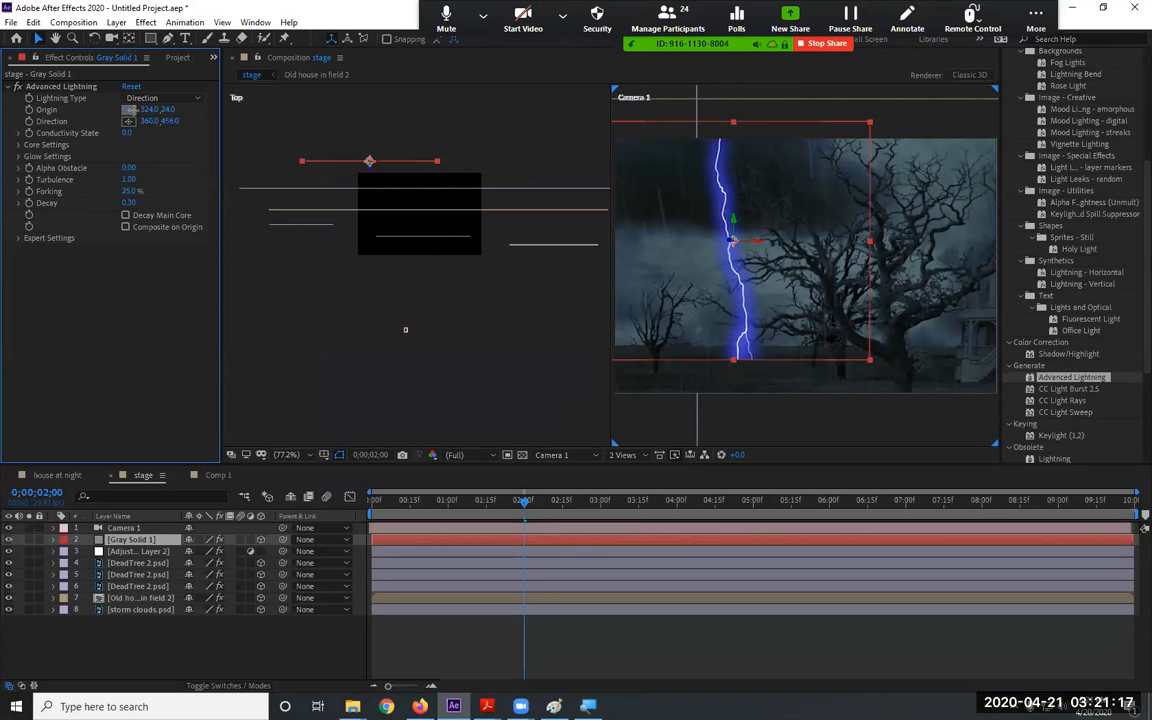
click(797, 108)
mouse_move(686, 104)
mouse_down()
mouse_move(629, 107)
mouse_move(665, 106)
mouse_up()
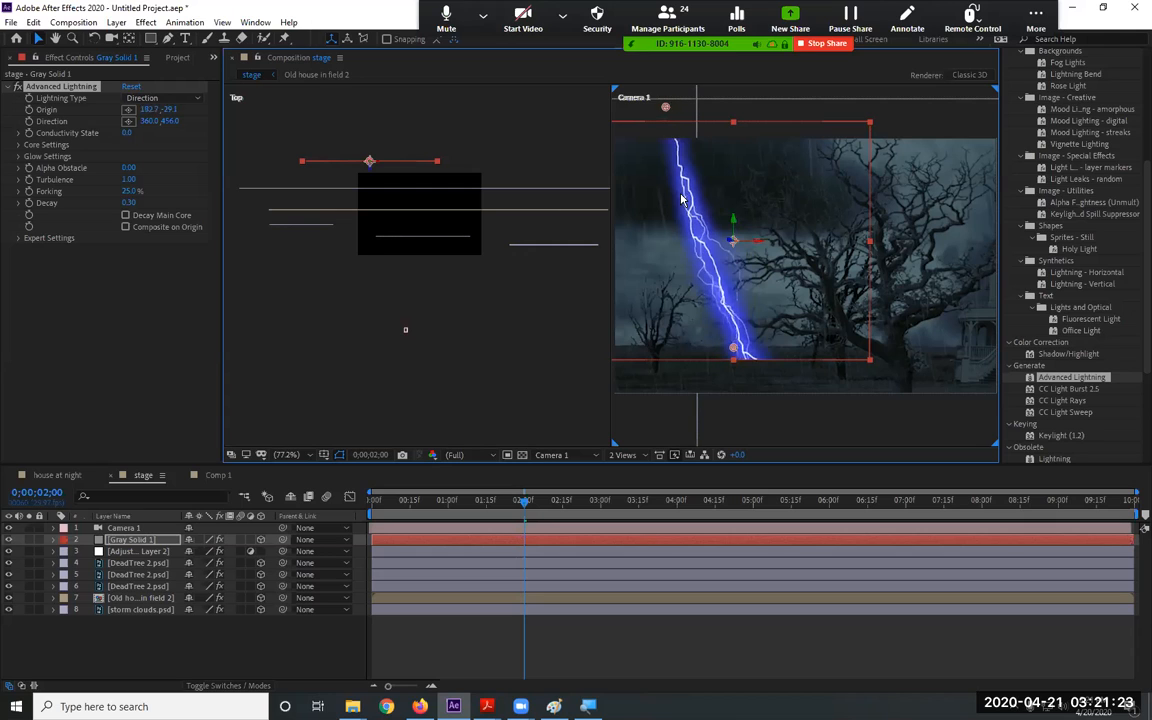
drag(733, 352, 694, 345)
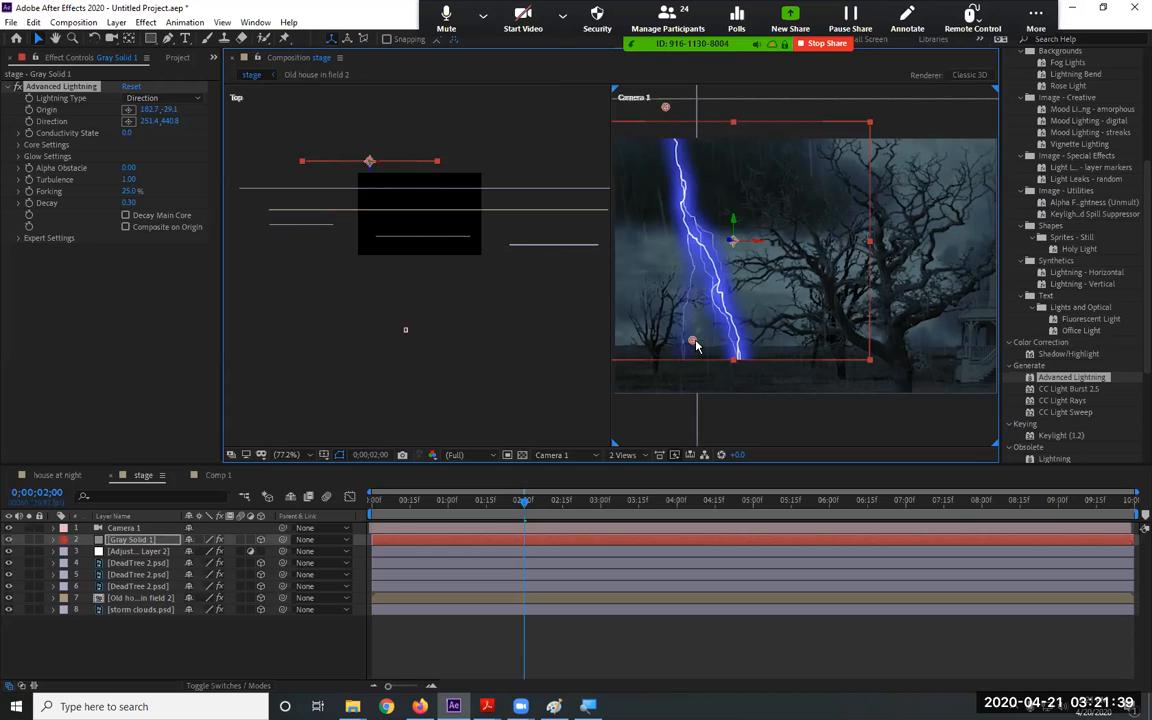
mouse_move(697, 346)
mouse_down()
mouse_move(683, 350)
mouse_move(728, 350)
mouse_move(664, 342)
mouse_move(722, 346)
mouse_move(684, 335)
mouse_move(696, 341)
mouse_up()
Keyframe the lightning's Direction at 0;00;02;00 and shift the Direction point slightly left at 0;00;02;02, to about 233, 428
click(45, 121)
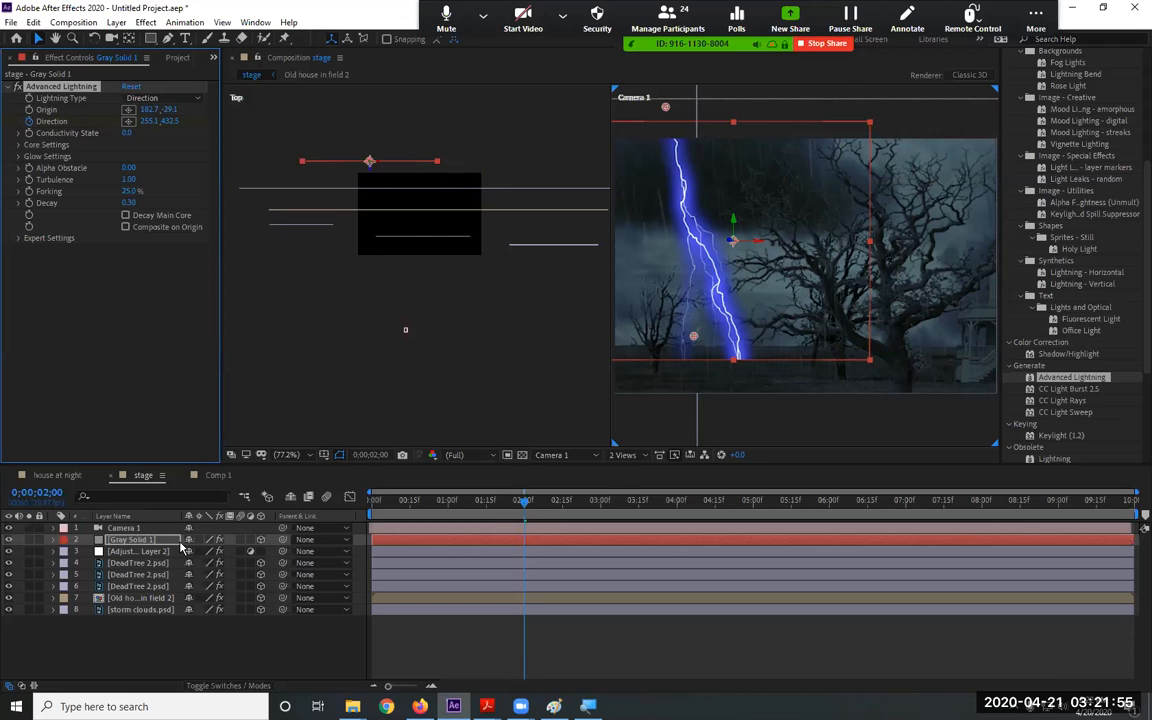
key(u)
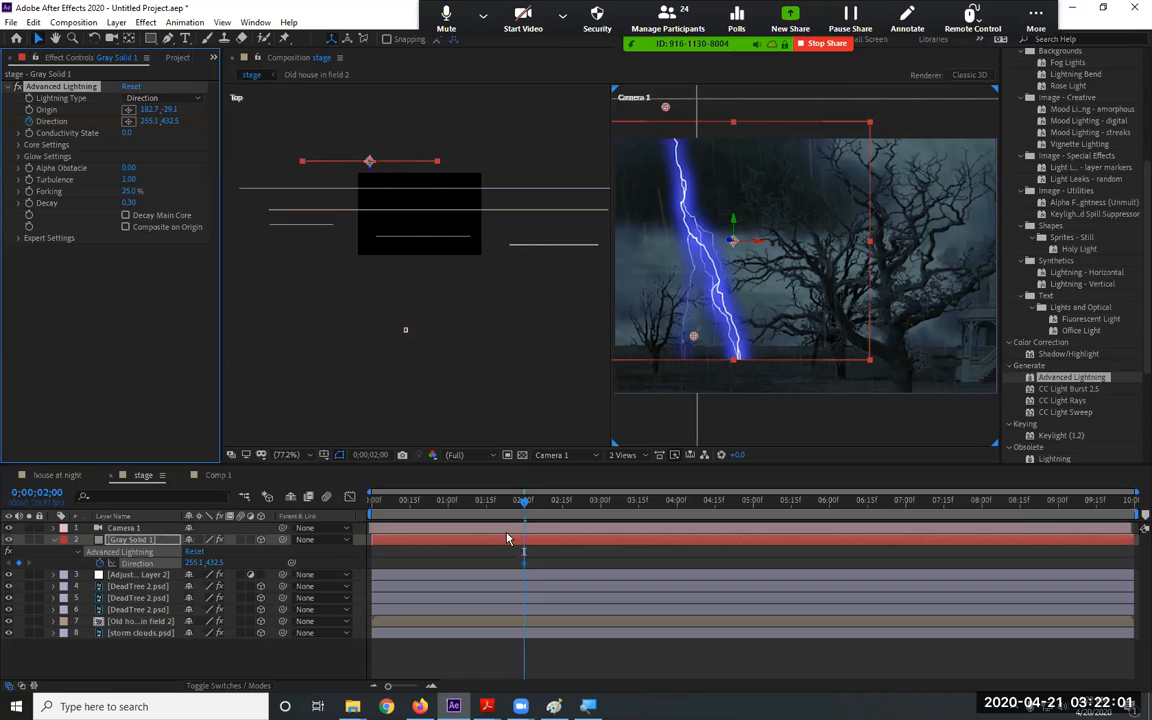
key(Page_Up)
key(Page_Up)
key(Page_Up)
key(Page_Down)
key(Page_Down)
key(Page_Down)
key(Page_Down)
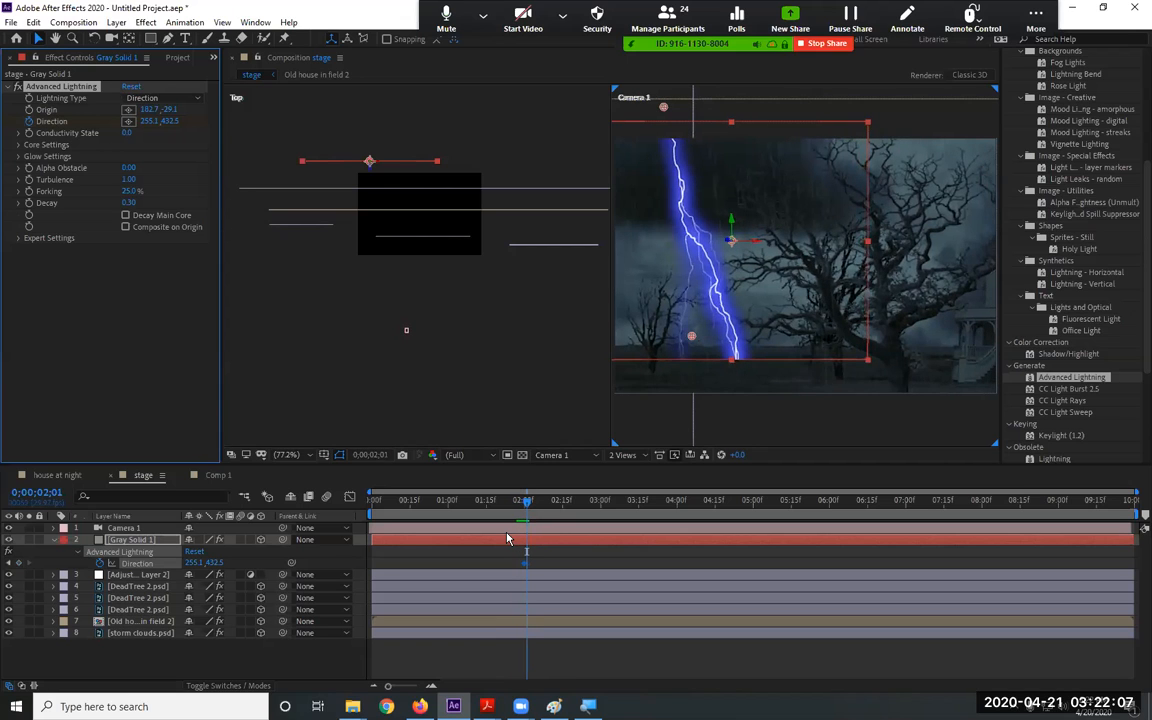
key(Page_Down)
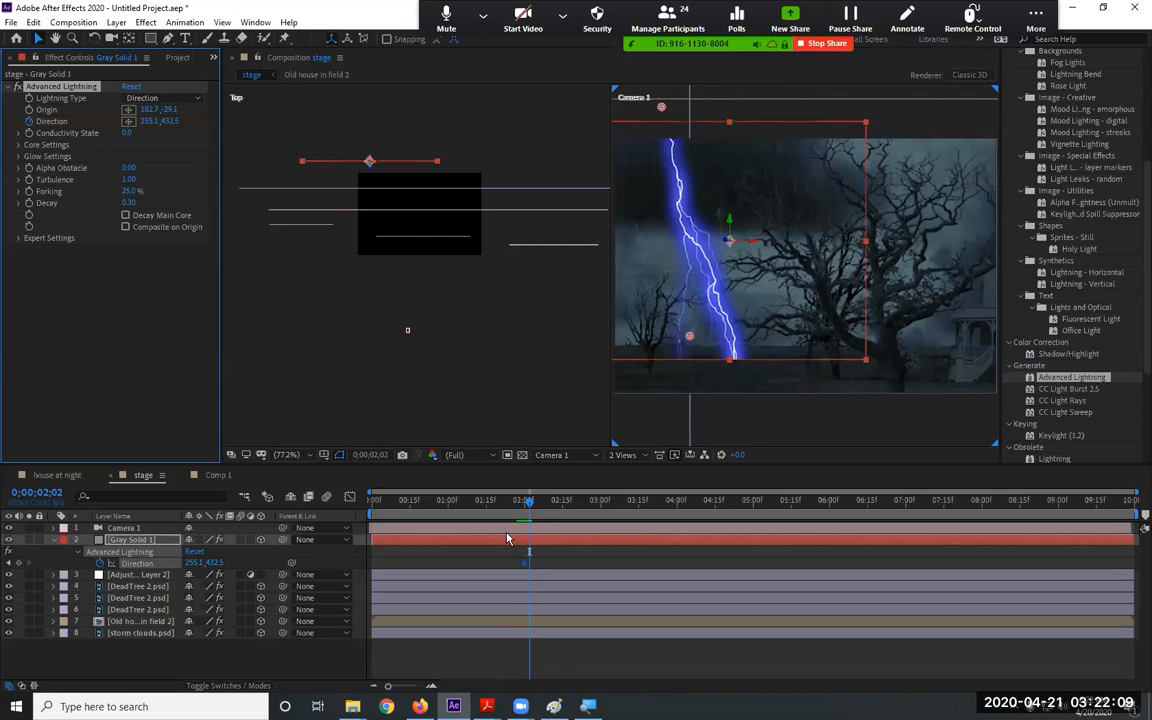
mouse_move(690, 340)
mouse_down()
mouse_move(665, 335)
mouse_move(682, 338)
mouse_up()
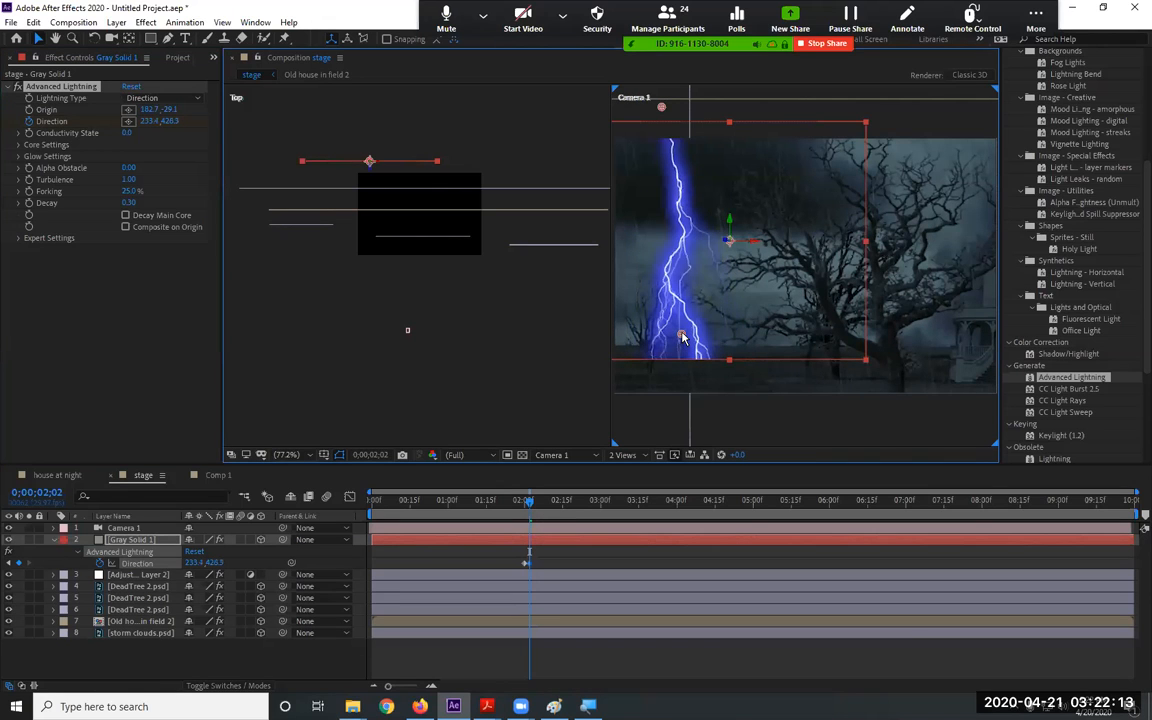
Move the lightning solid below the rain adjustment layer and trim its start to 0;00;01;29
click(530, 508)
mouse_move(530, 508)
mouse_down()
mouse_move(337, 522)
mouse_move(1087, 508)
mouse_move(512, 508)
mouse_up()
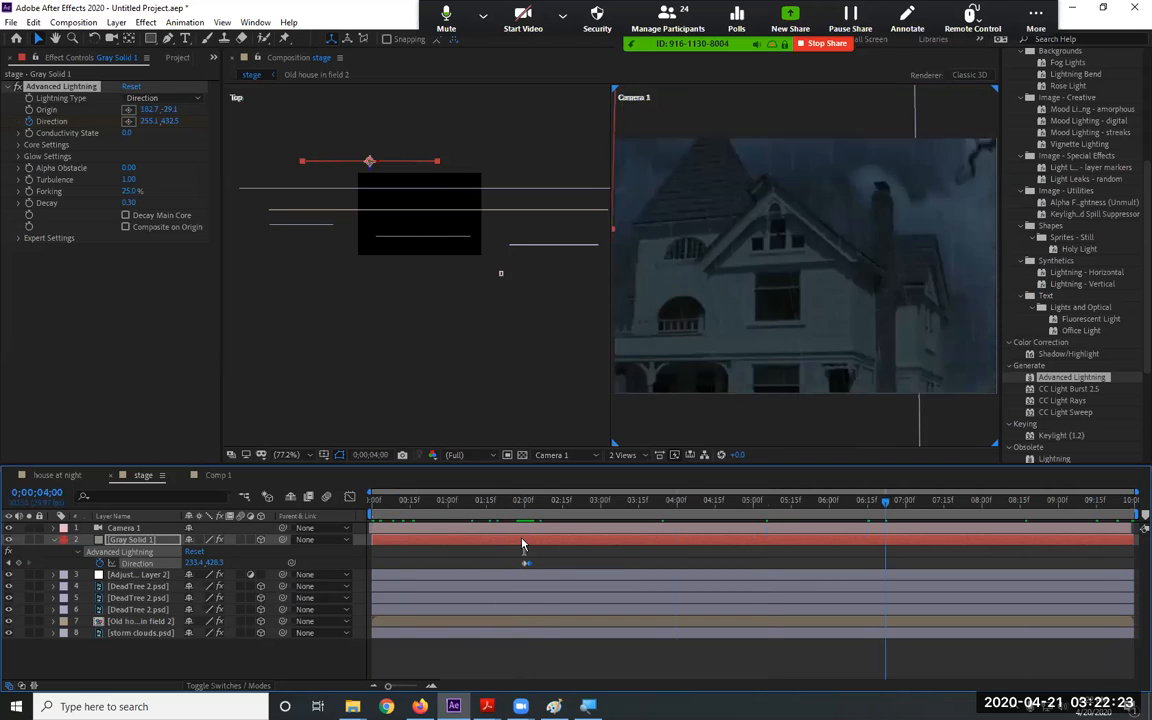
drag(522, 551, 522, 551)
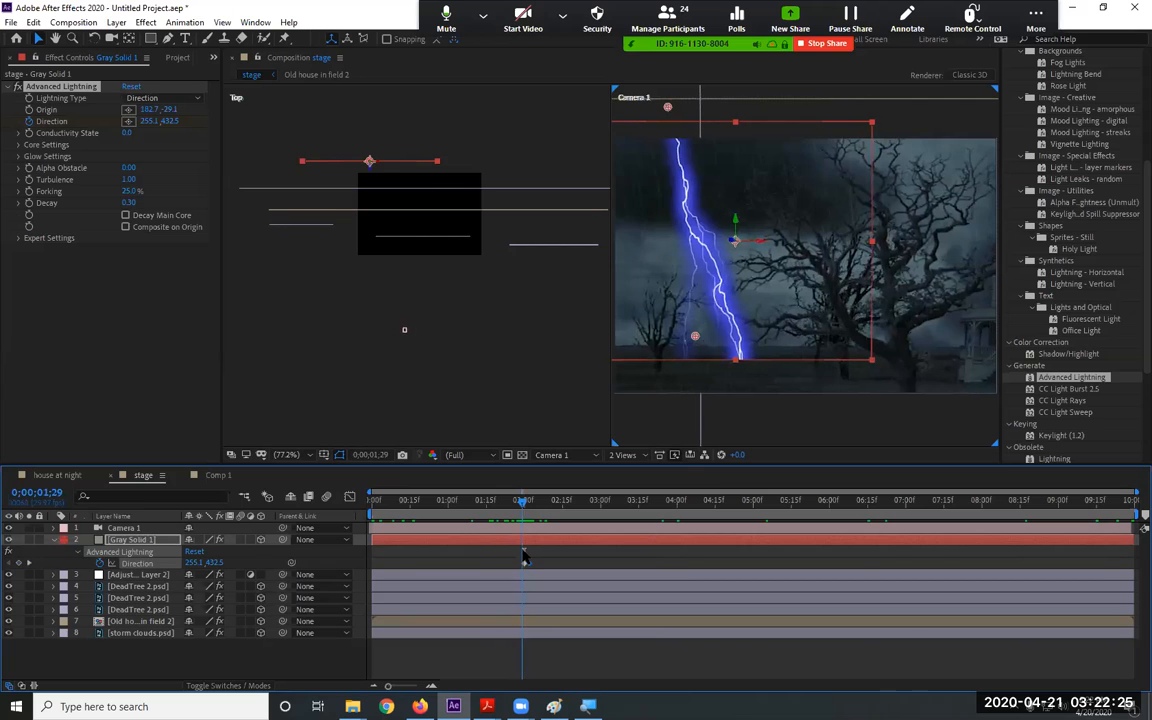
click(500, 542)
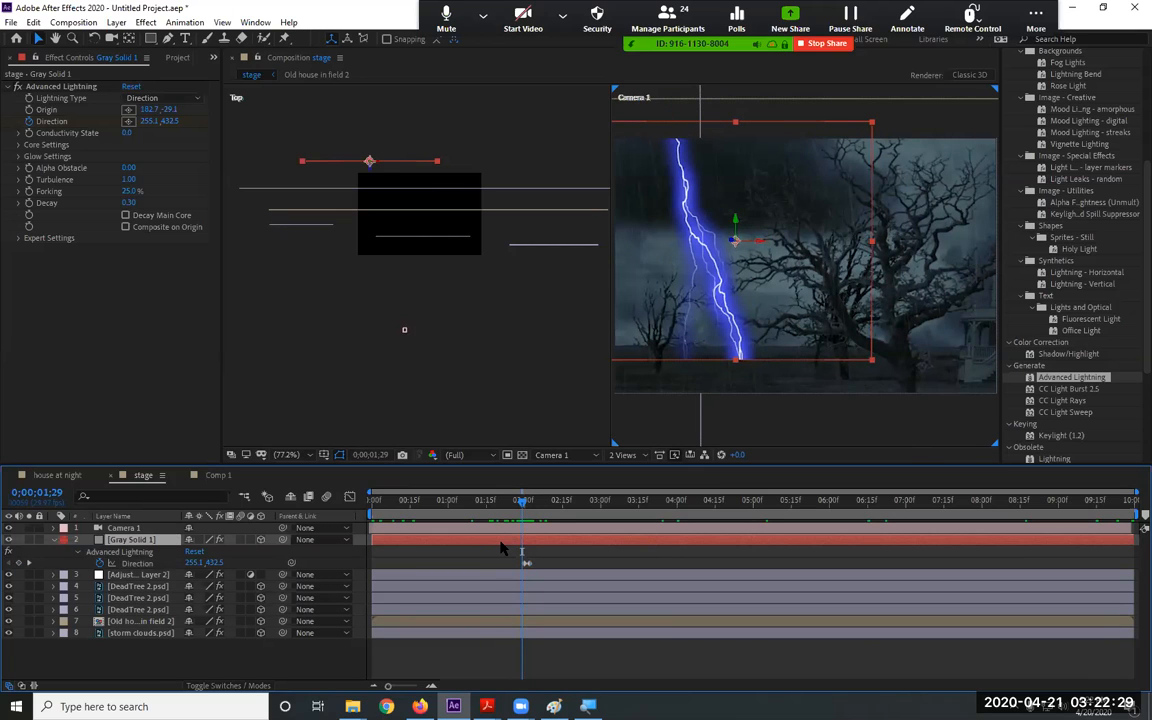
key(ctrl+bracketleft)
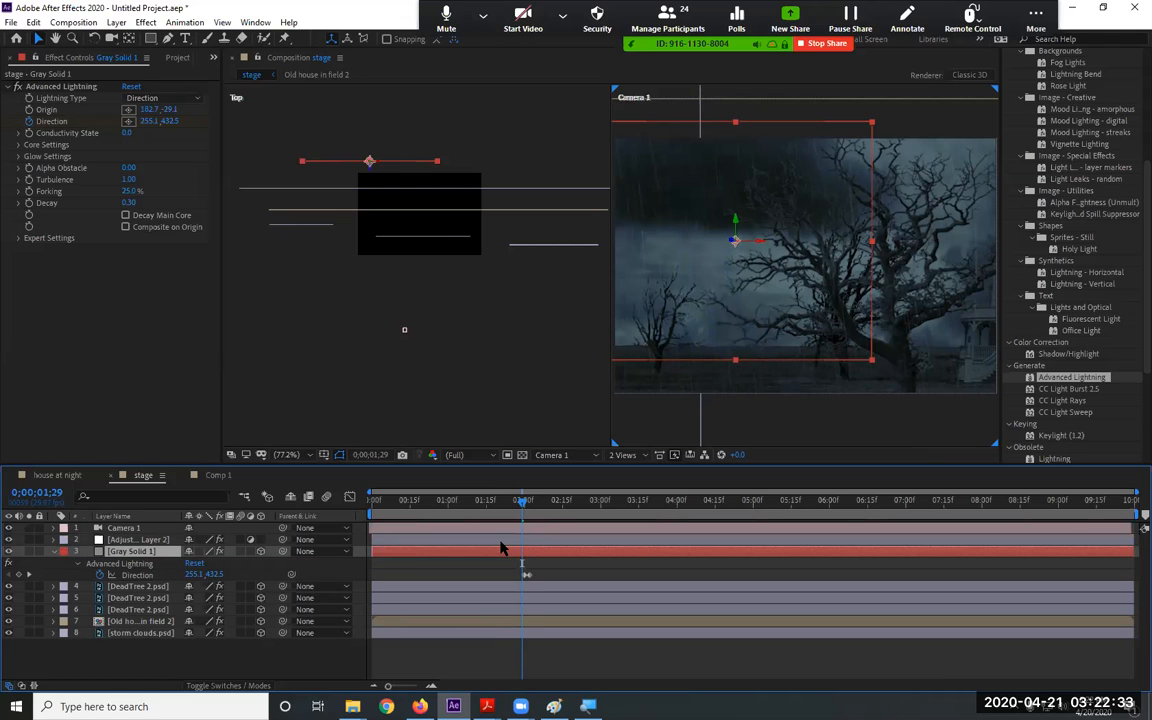
key(alt+bracketleft)
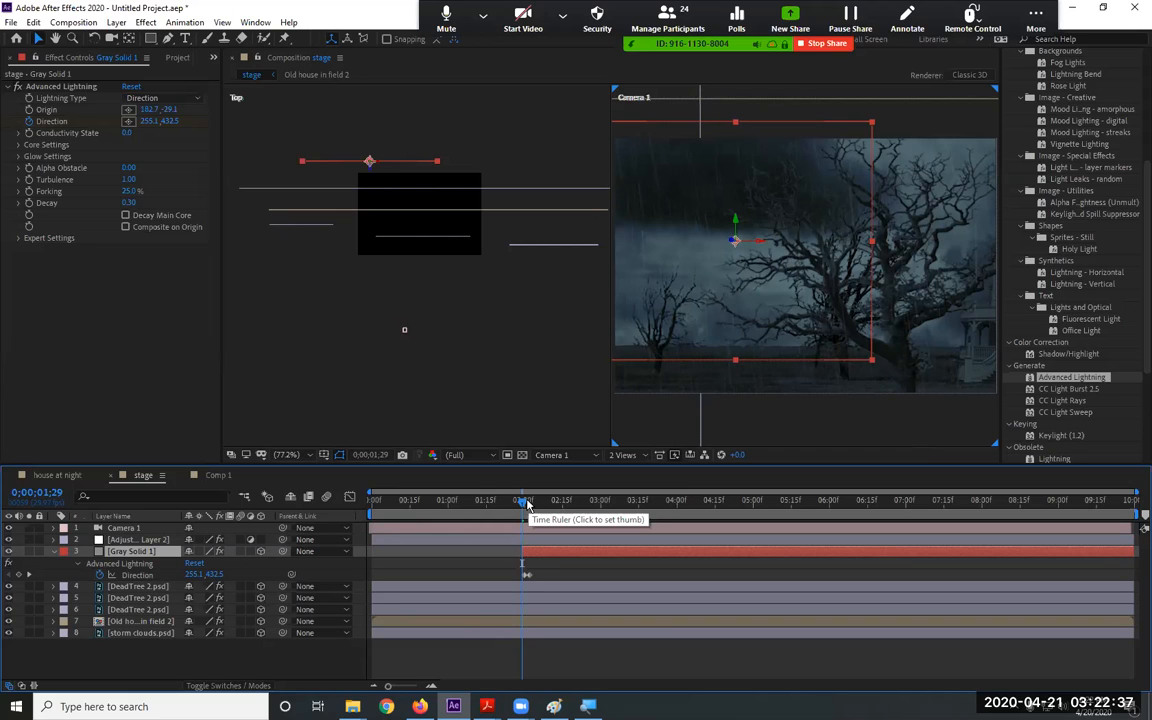
Try trimming the lightning solid's end to 0;00;02;02 while it sits below the rain adjustment layer, and check the strike
drag(527, 503, 533, 503)
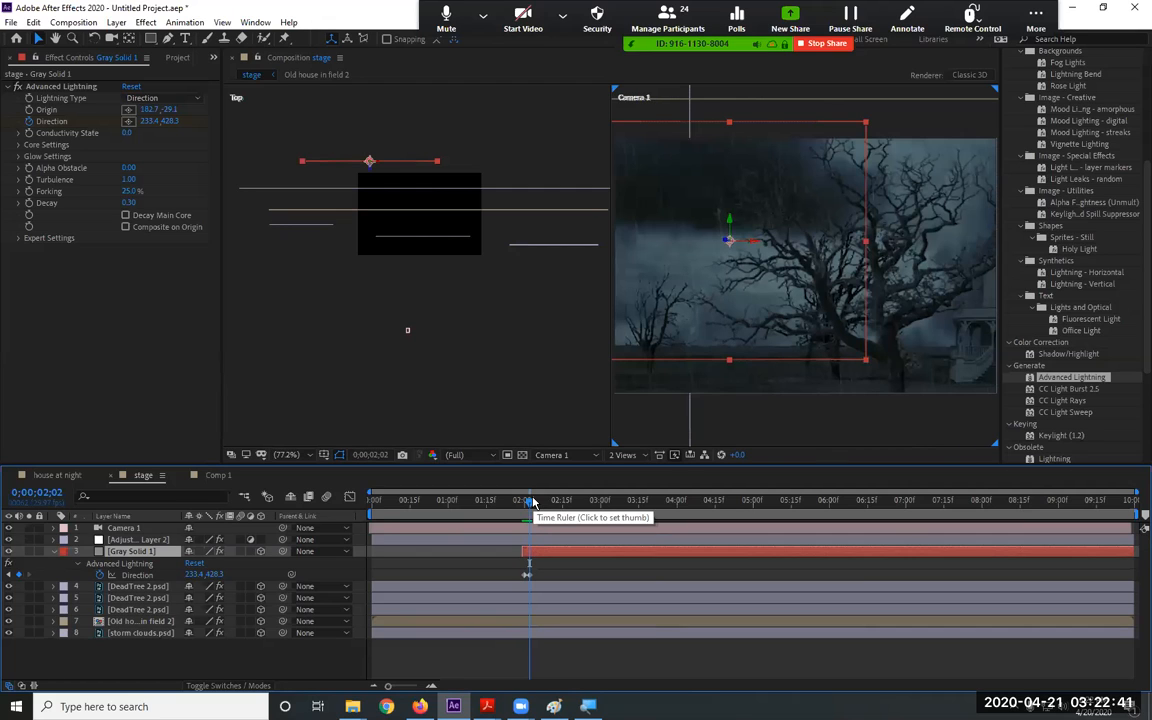
key(alt+bracketright)
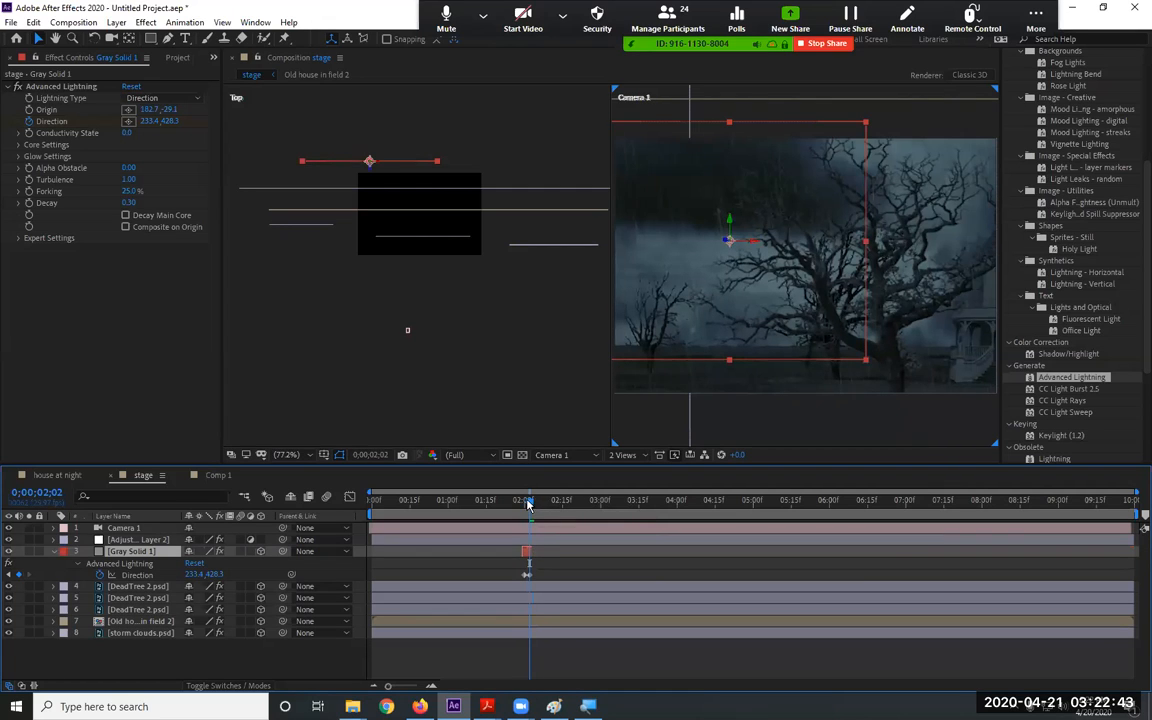
drag(518, 504, 535, 505)
Undo the lightning solid's end and start trims and its move below the rain adjustment layer
key(ctrl+z)
key(ctrl+z)
key(ctrl+z)
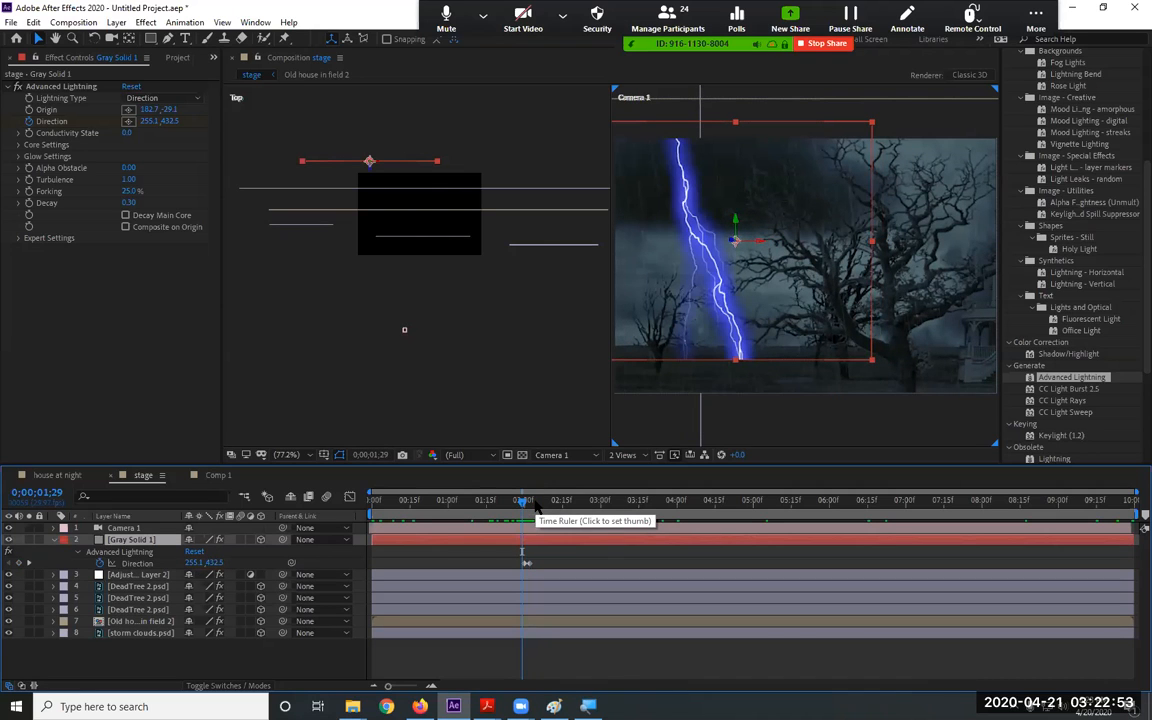
Trim the lightning solid to start at 0;00;01;29 and end at 0;00;02;03, keeping it above the adjustment layer
key(alt+bracketleft)
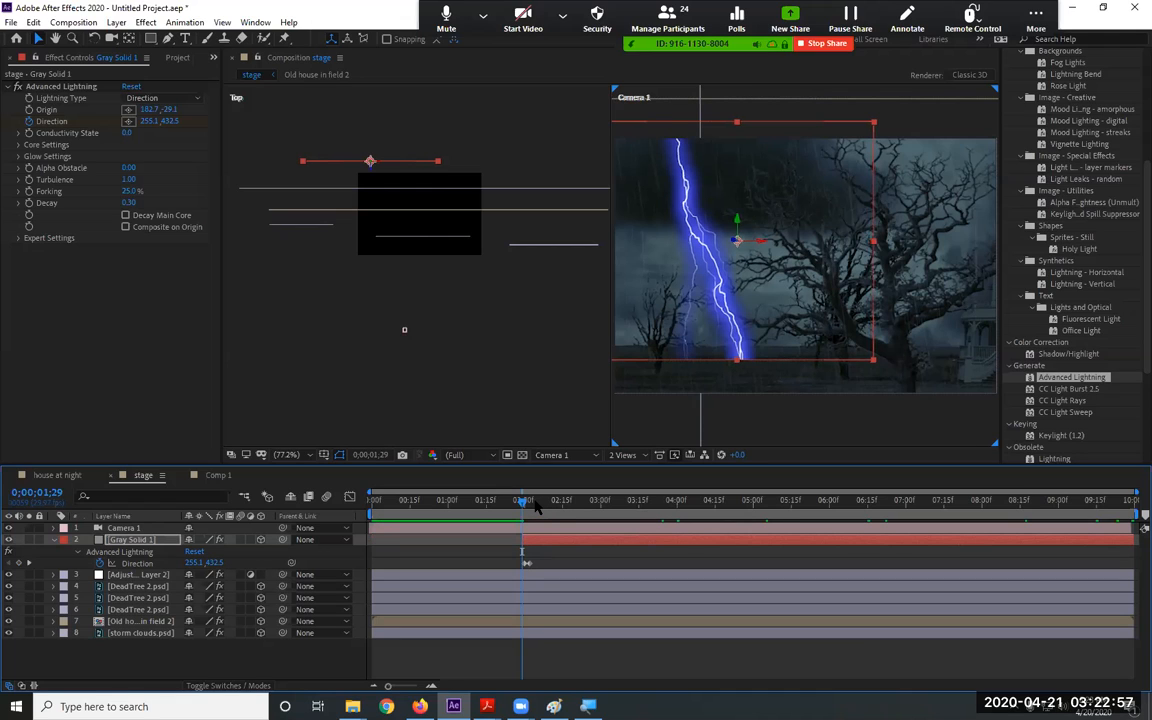
click(535, 503)
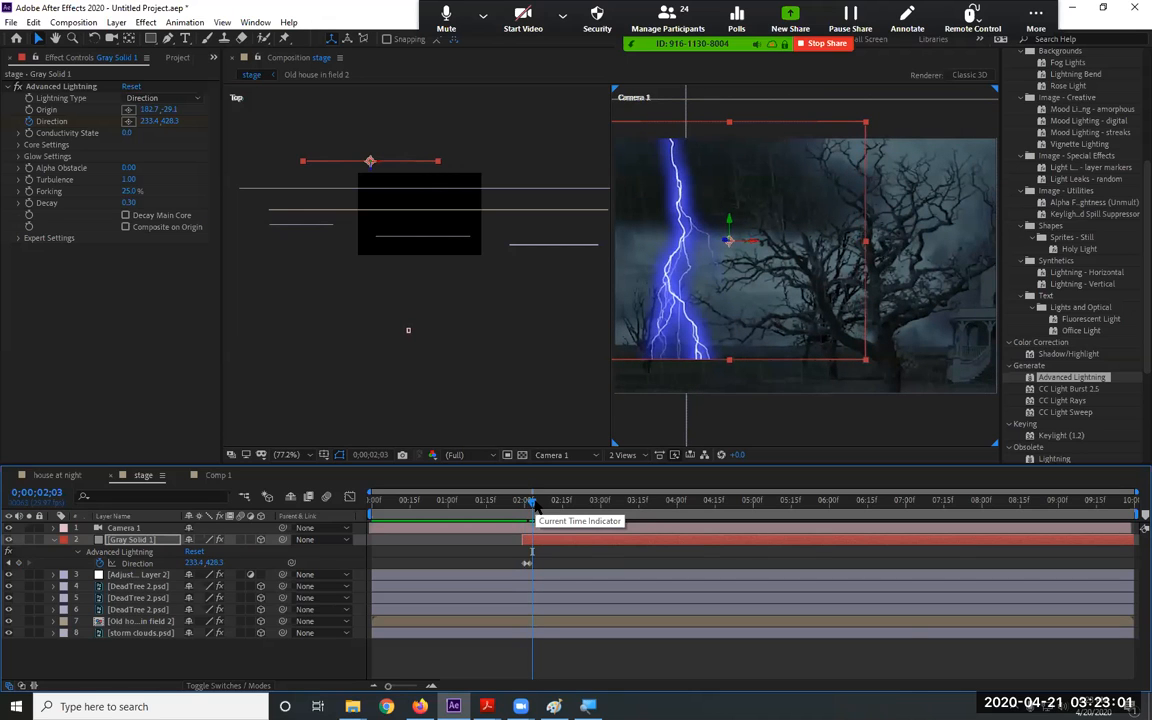
key(alt+bracketright)
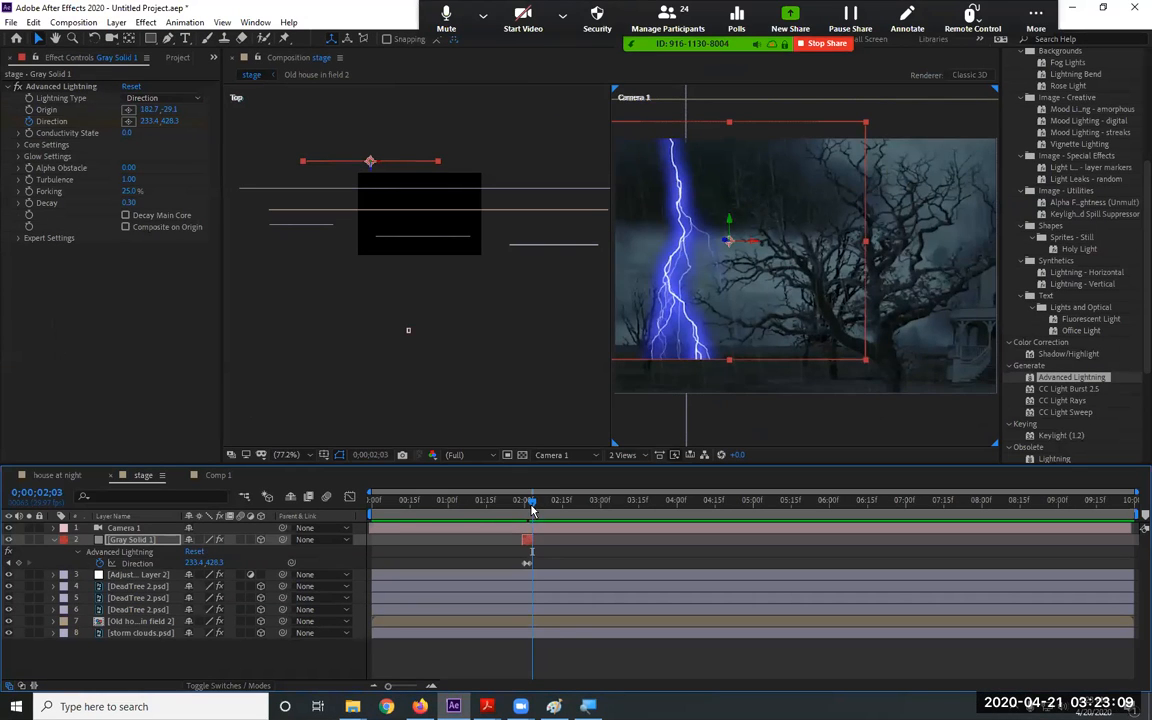
Preview the scene from the first frame and inspect the lightning strike around 0;00;02;01
drag(588, 427, 378, 436)
key(space)
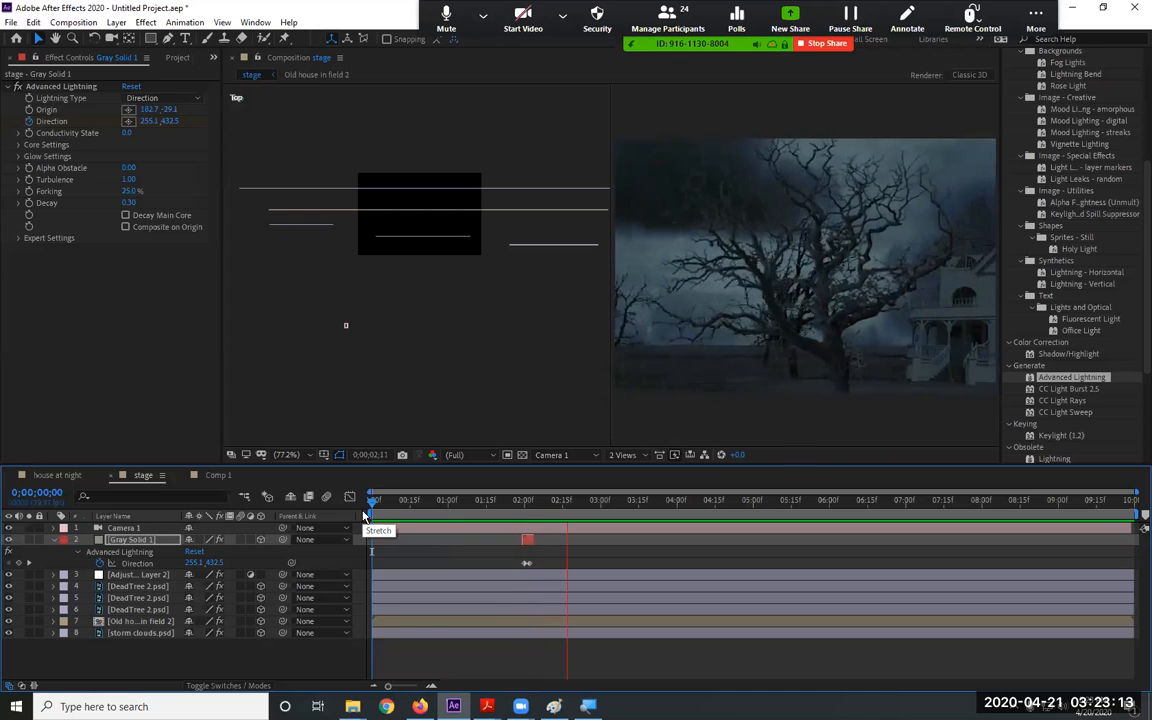
click(525, 510)
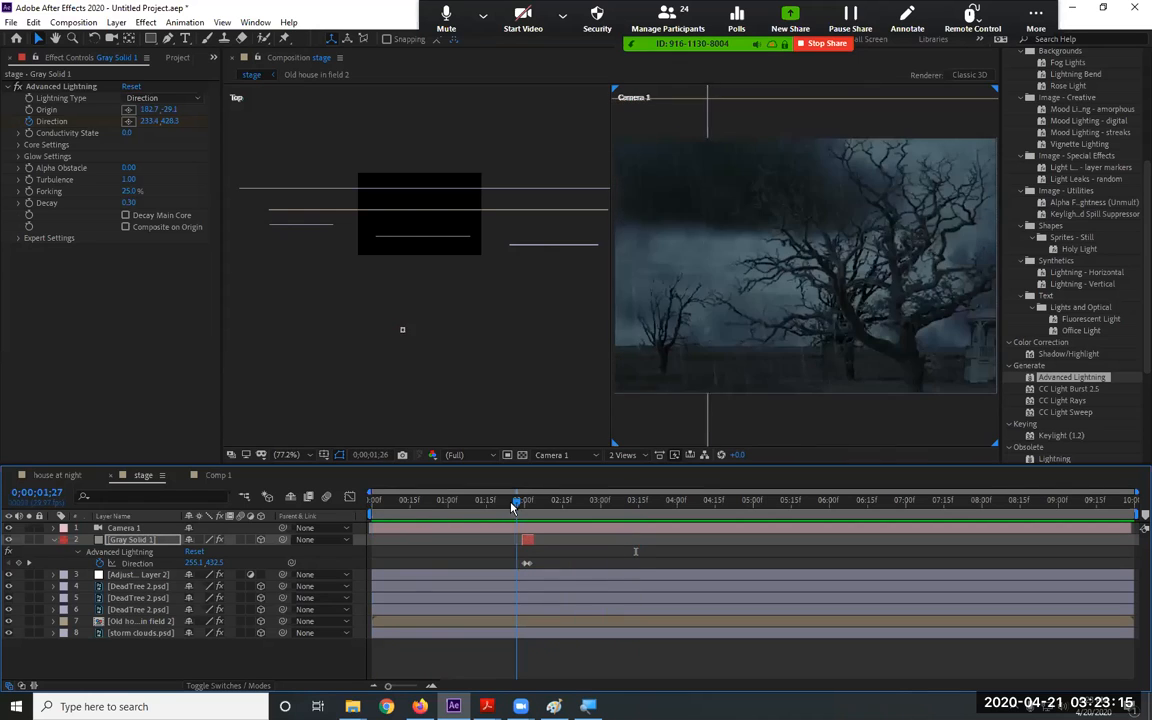
drag(525, 510, 528, 510)
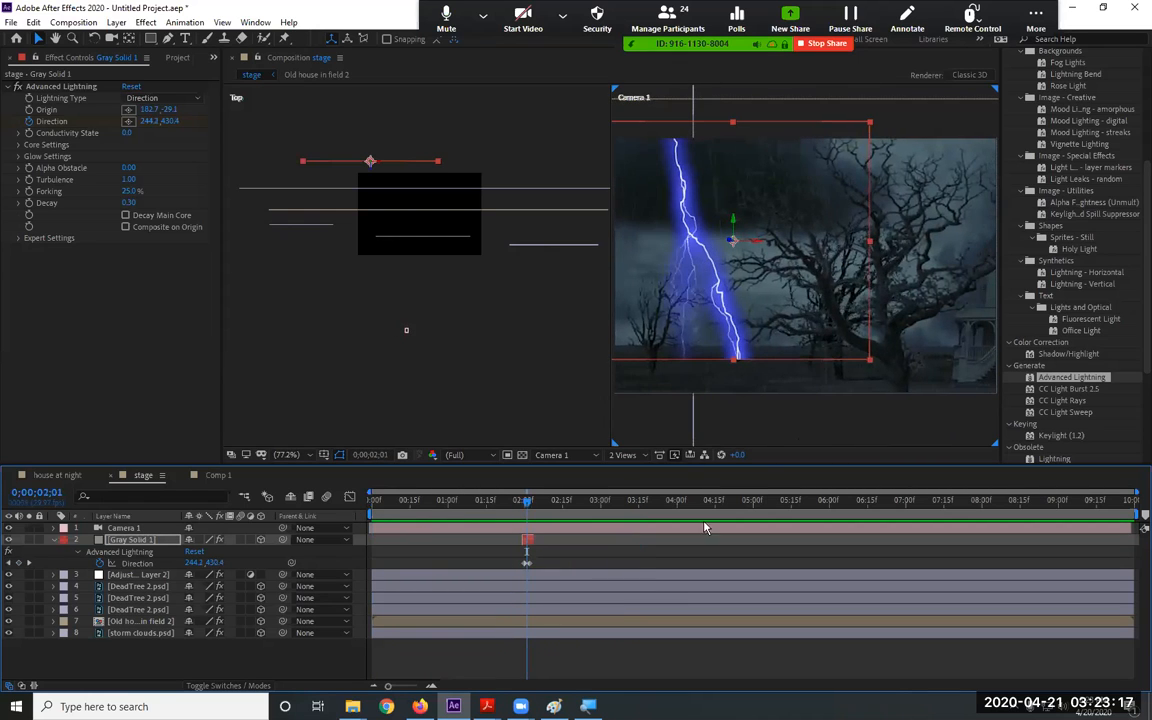
Collapse the lightning solid's properties and add Thunder.wav to the stage composition directly below the solid
click(676, 658)
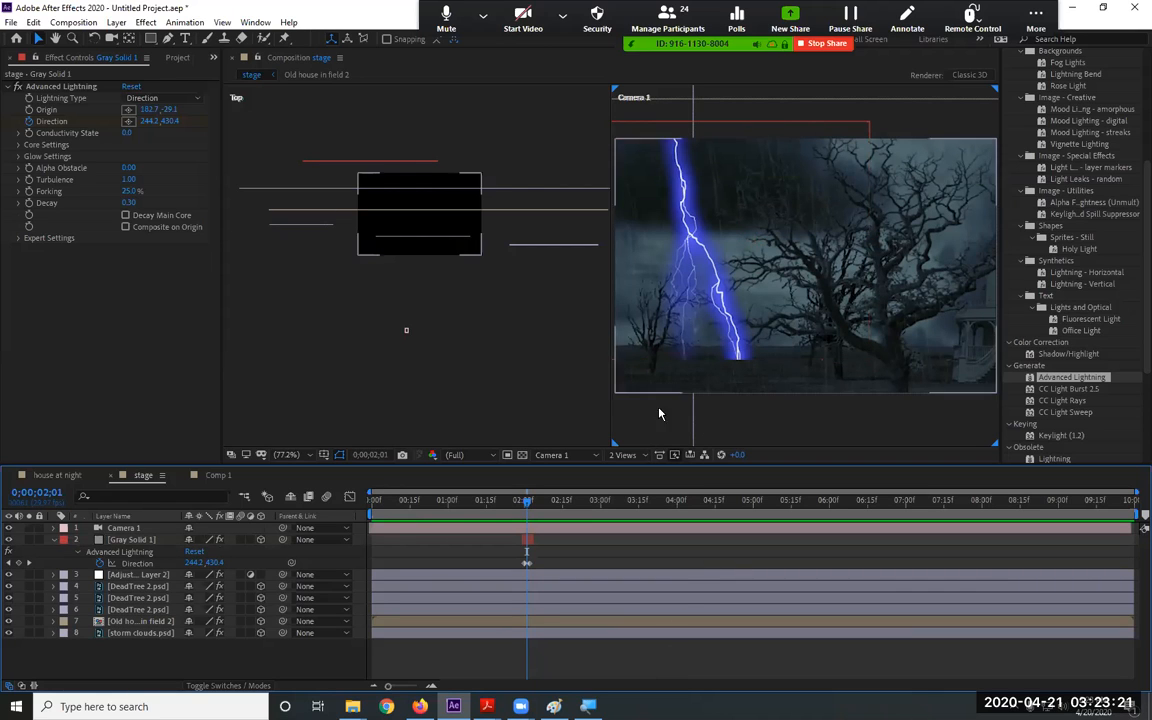
click(54, 540)
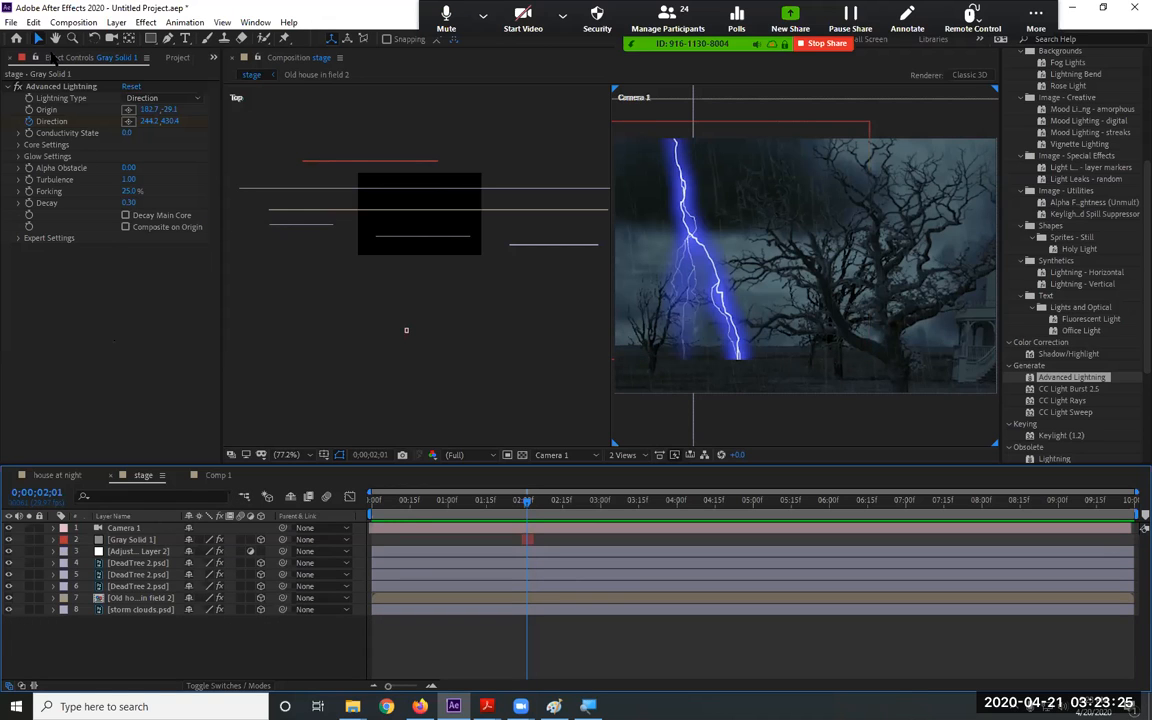
click(156, 57)
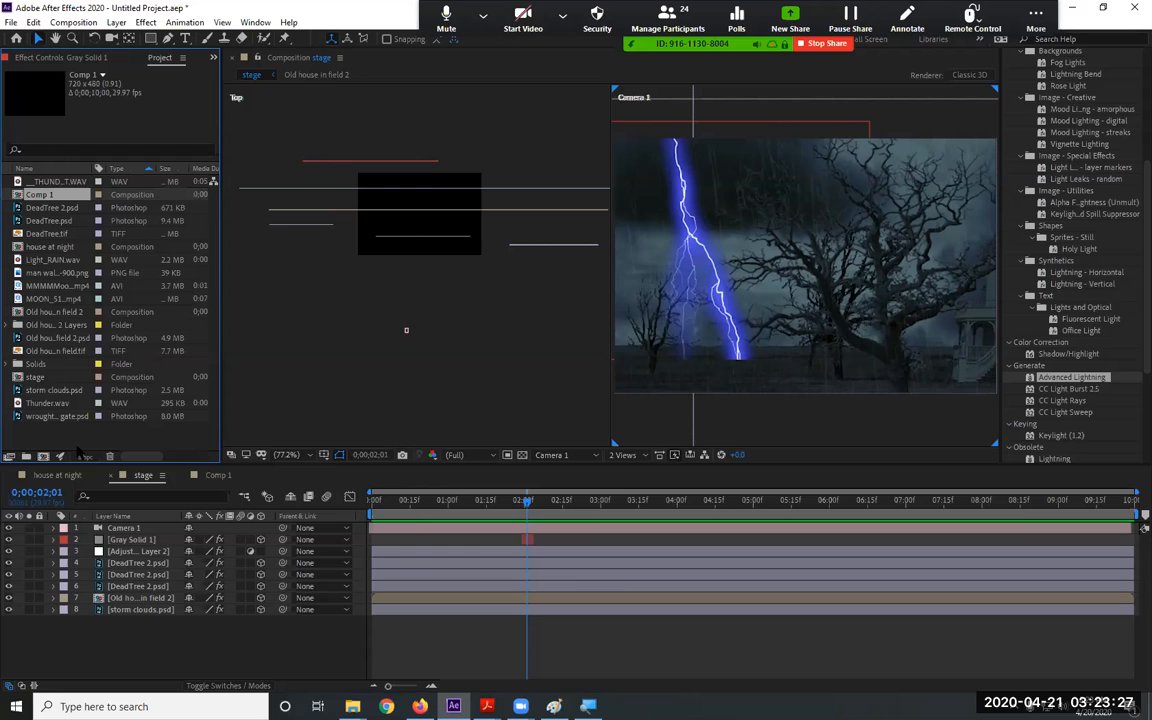
click(58, 404)
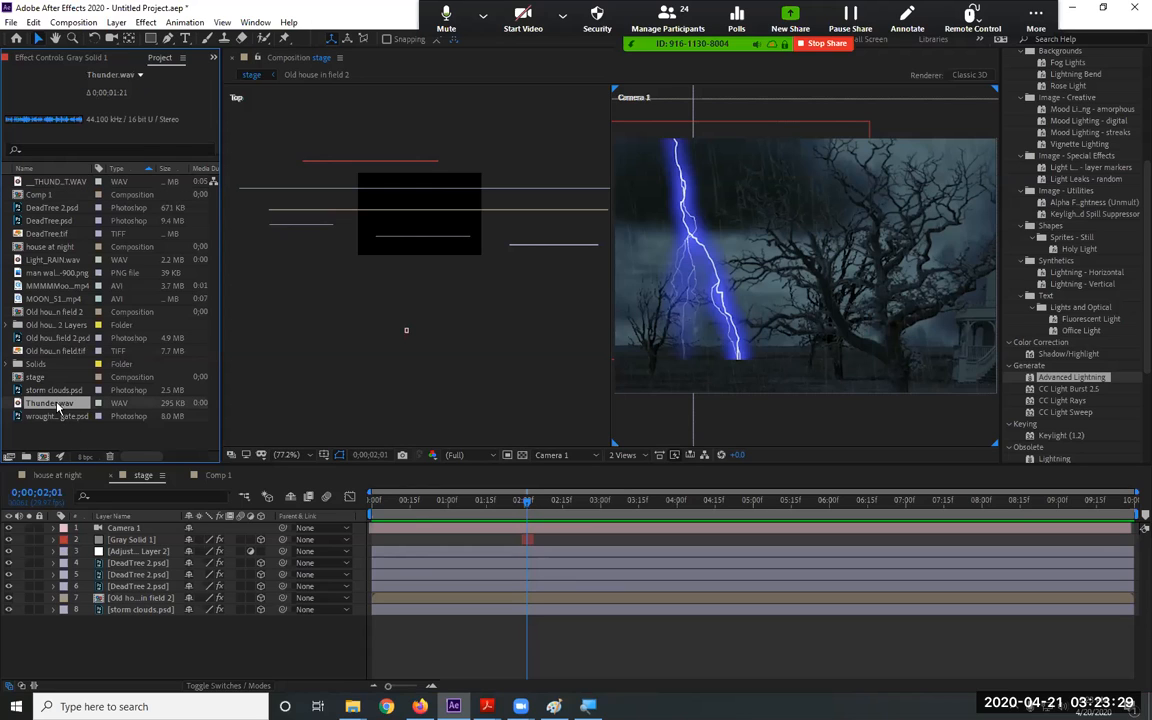
drag(70, 402, 131, 550)
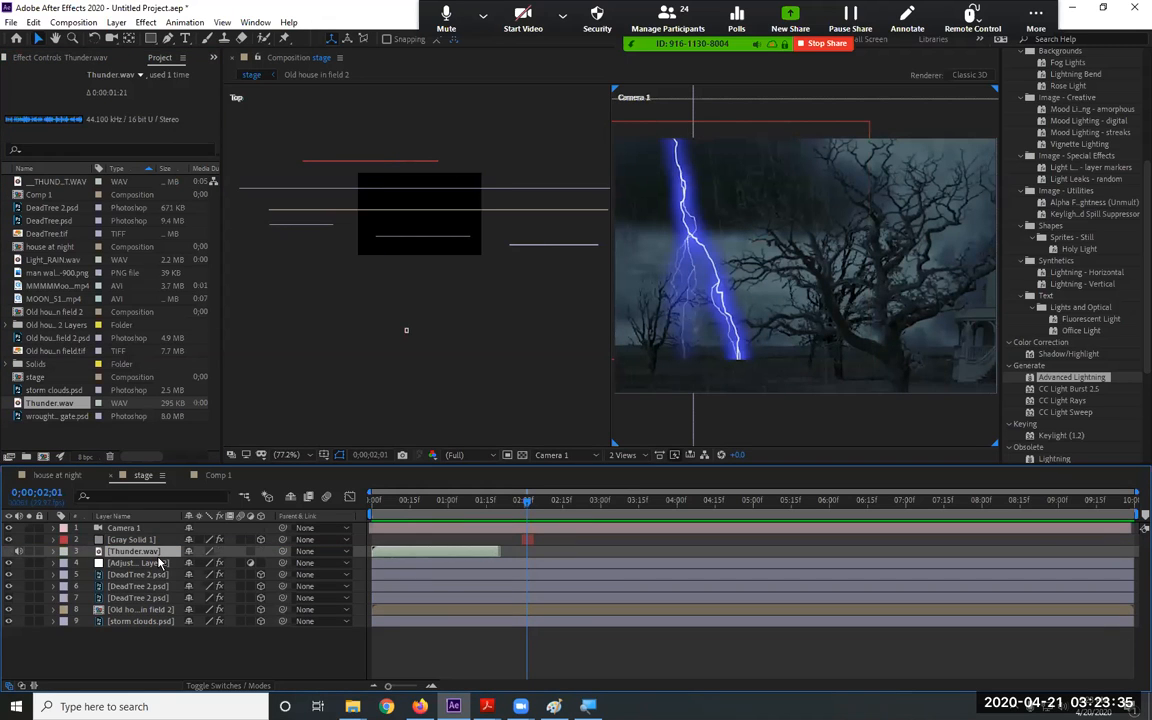
Reveal Thunder.wav's waveform and move the clip to start with the lightning strike at about 0;00;02;00
key(l)
key(l)
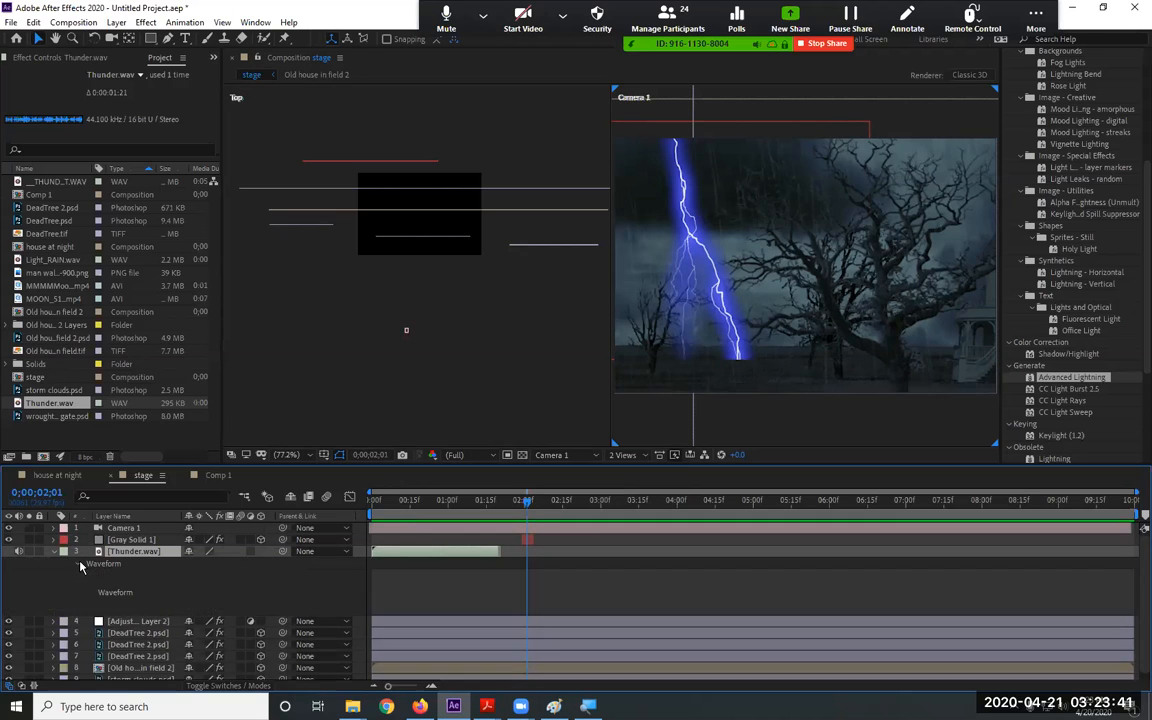
click(78, 566)
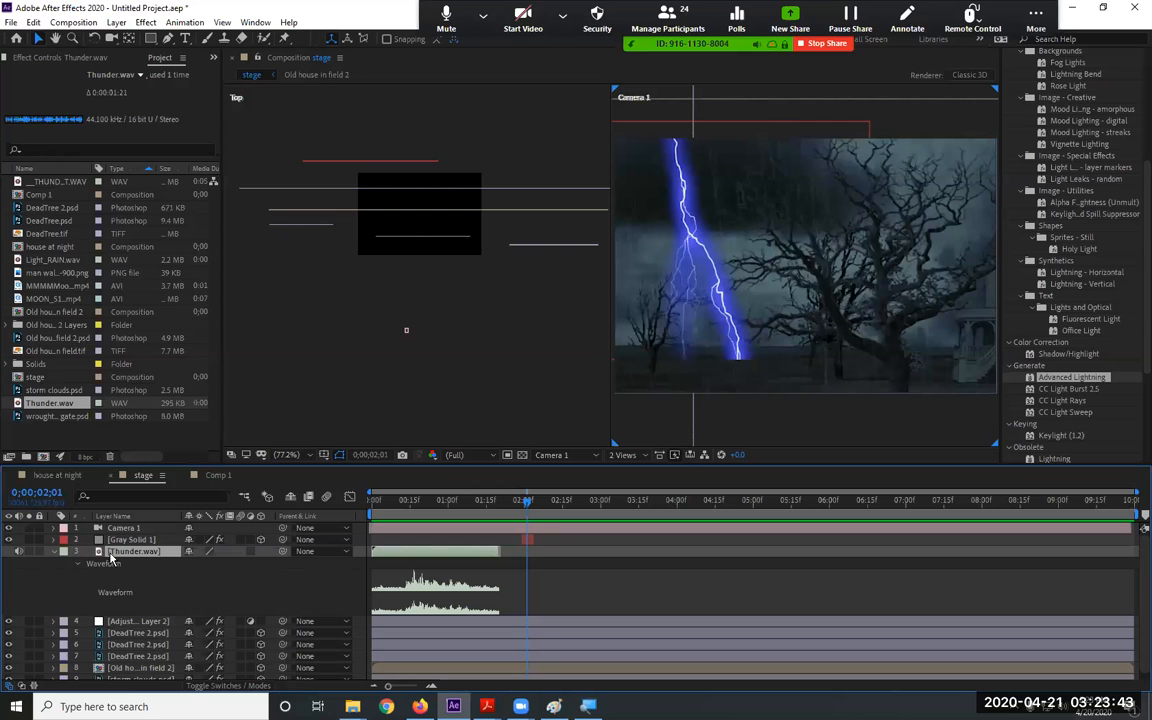
drag(447, 557, 575, 566)
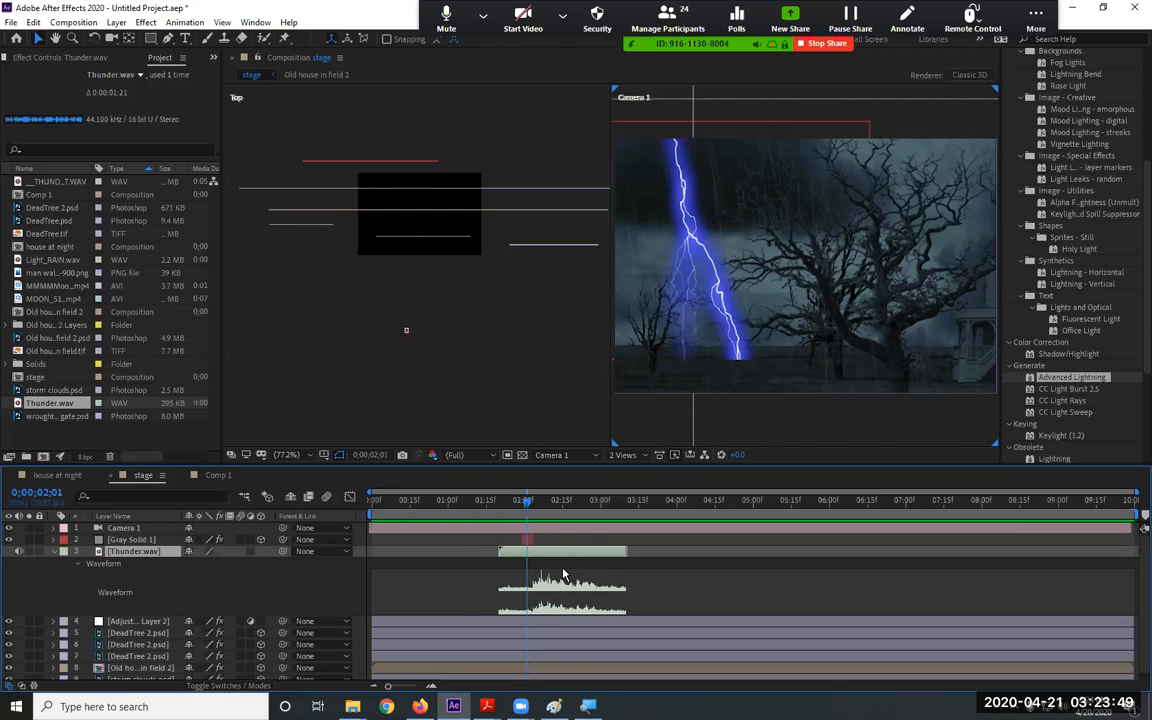
drag(565, 553, 589, 553)
Play back the scene from the first frame and again from 0;00;01;25 to check the thunder's timing against the lightning
drag(501, 509, 366, 511)
key(space)
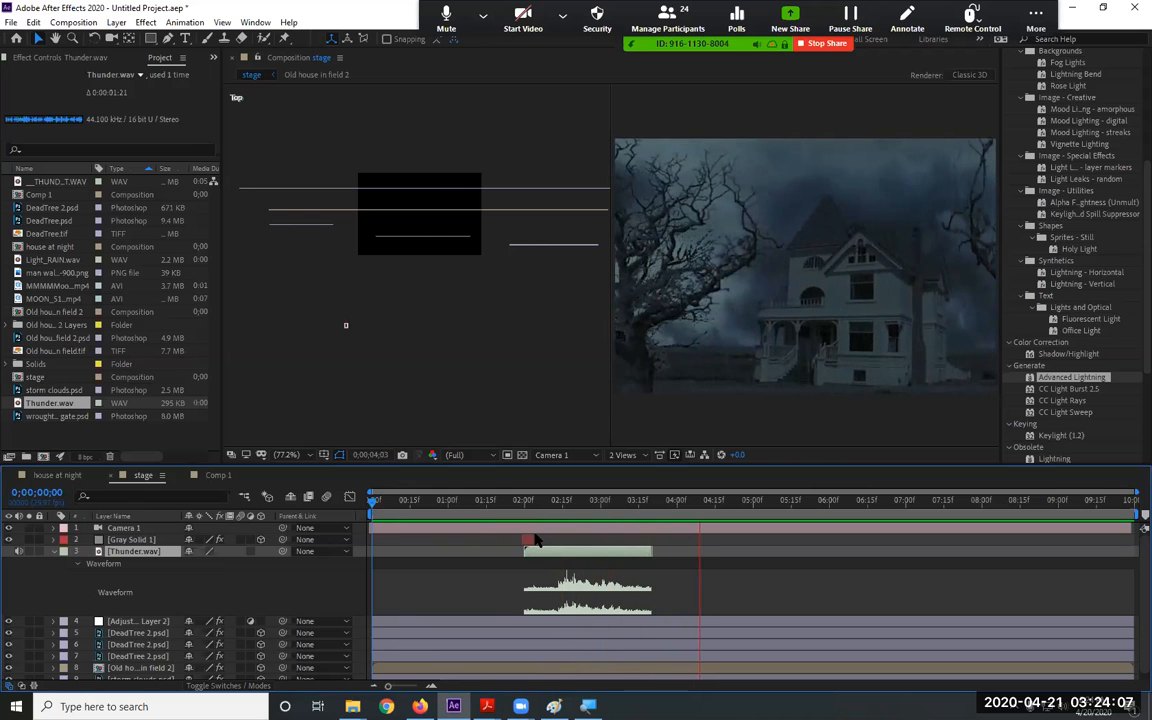
click(515, 502)
click(512, 503)
key(space)
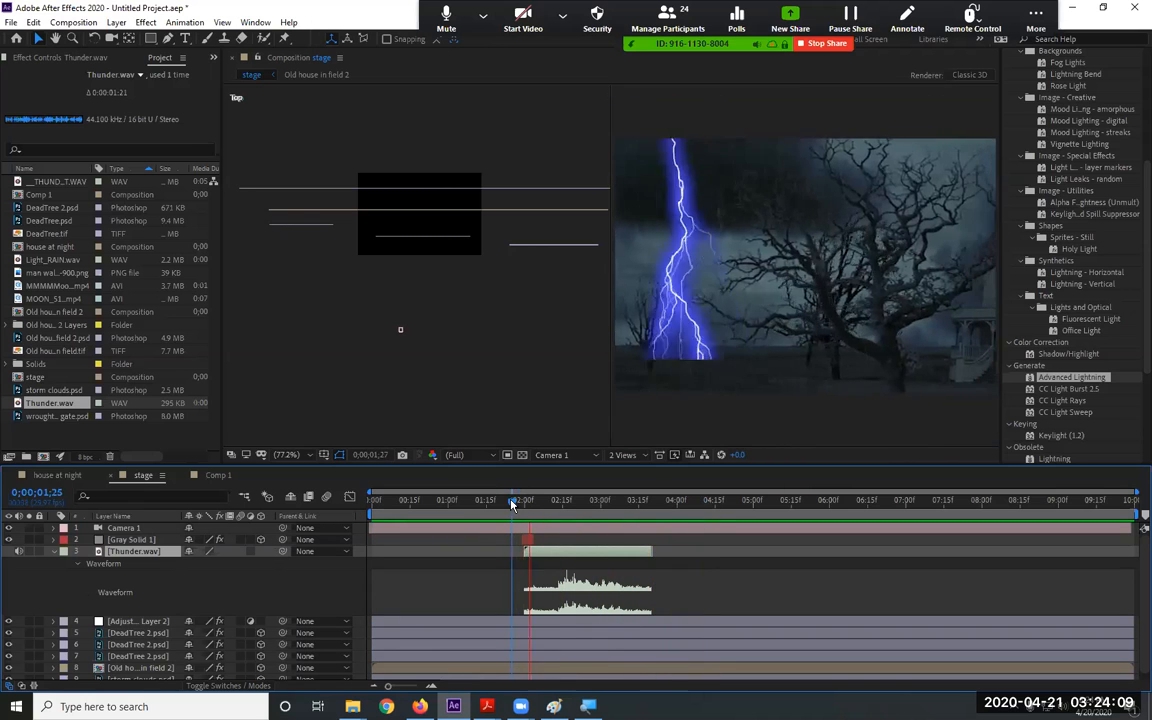
key(space)
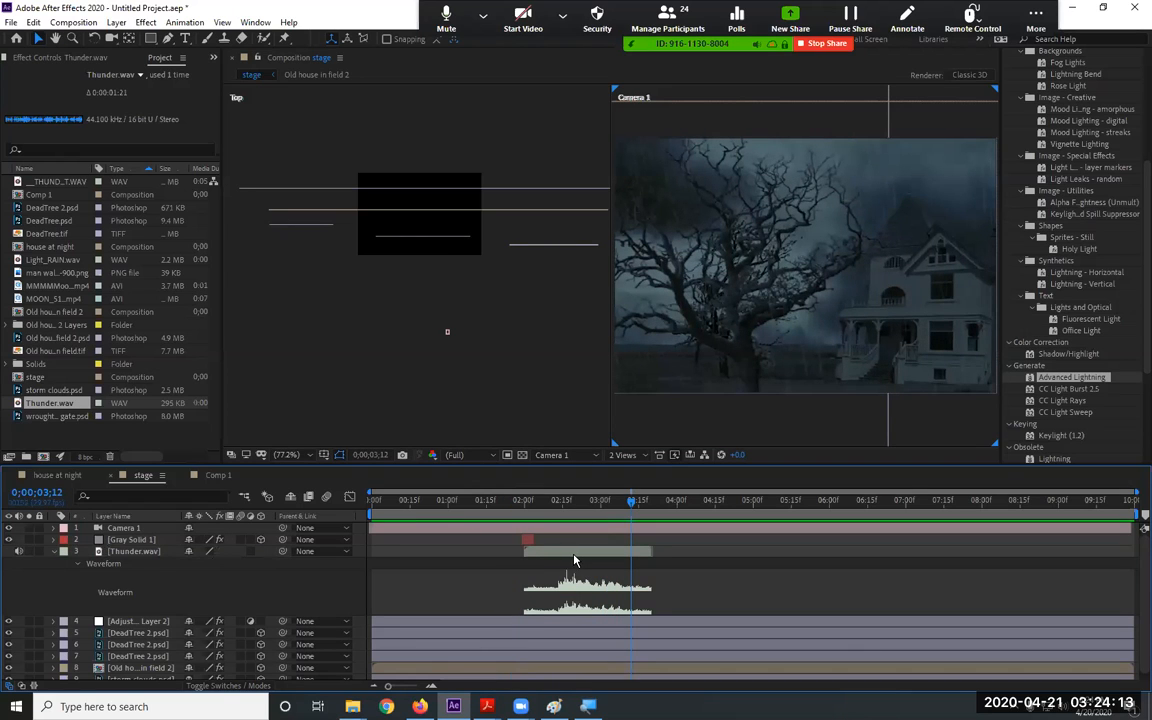
Shift Thunder.wav earlier to start at about 0;00;01;26, preview the timing, and collapse the layer's waveform
drag(575, 560, 565, 560)
click(415, 502)
click(379, 510)
key(space)
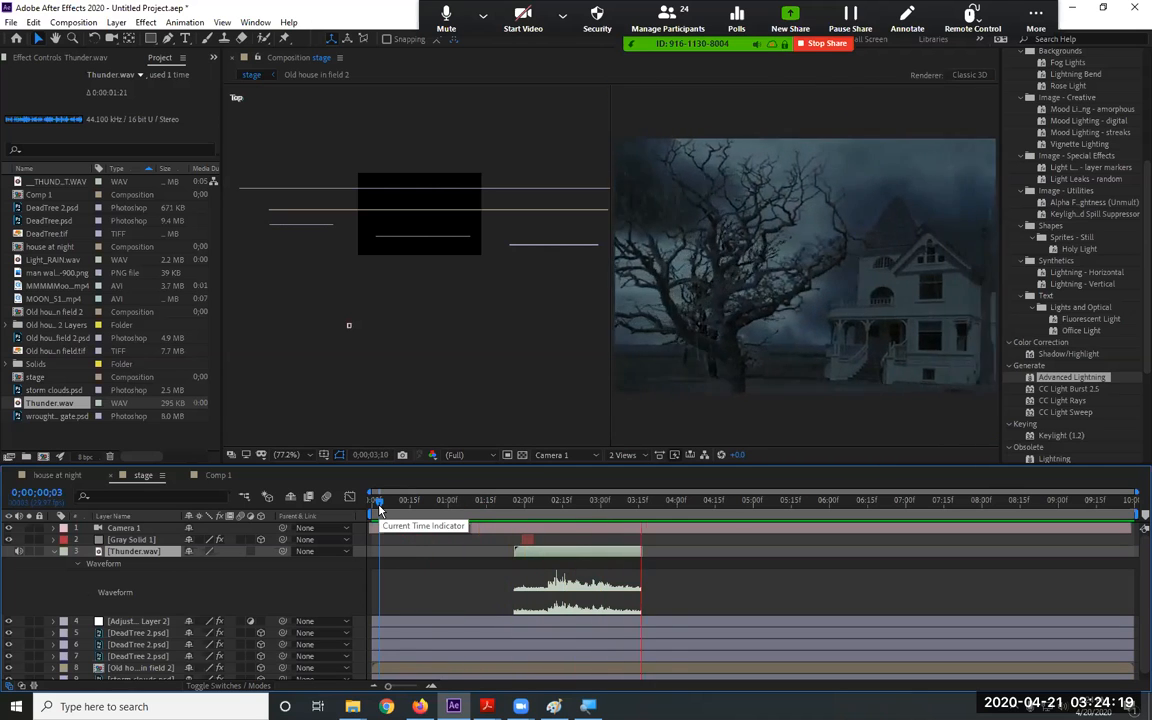
key(space)
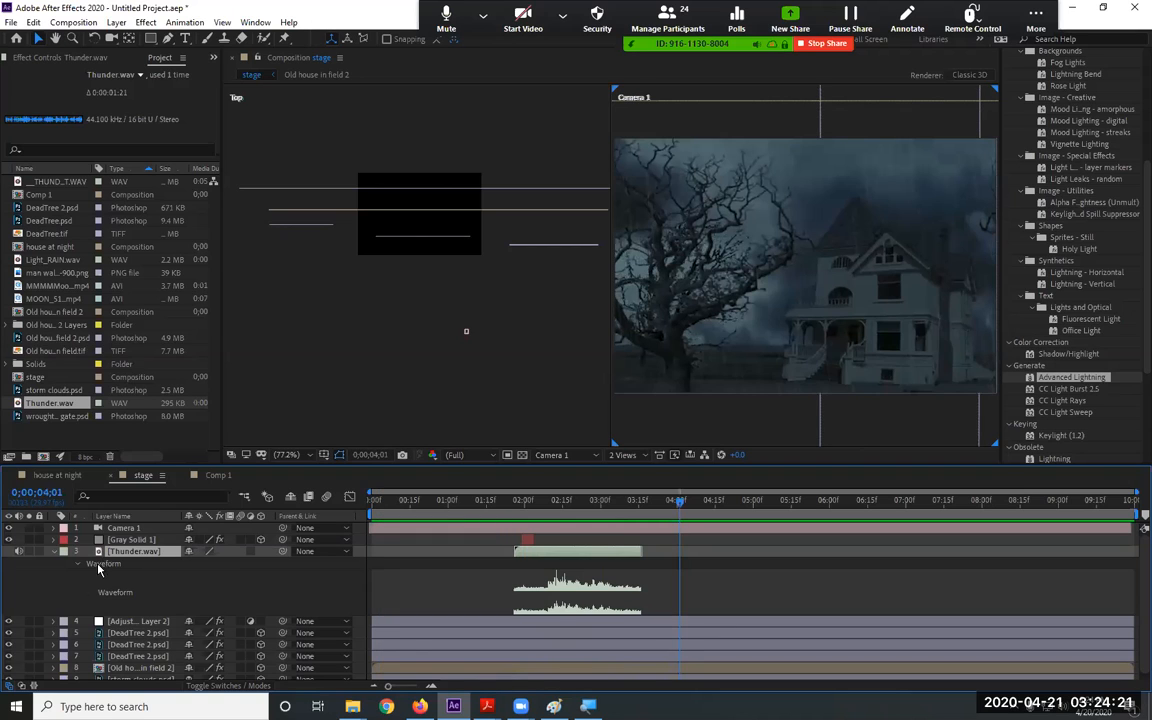
click(52, 552)
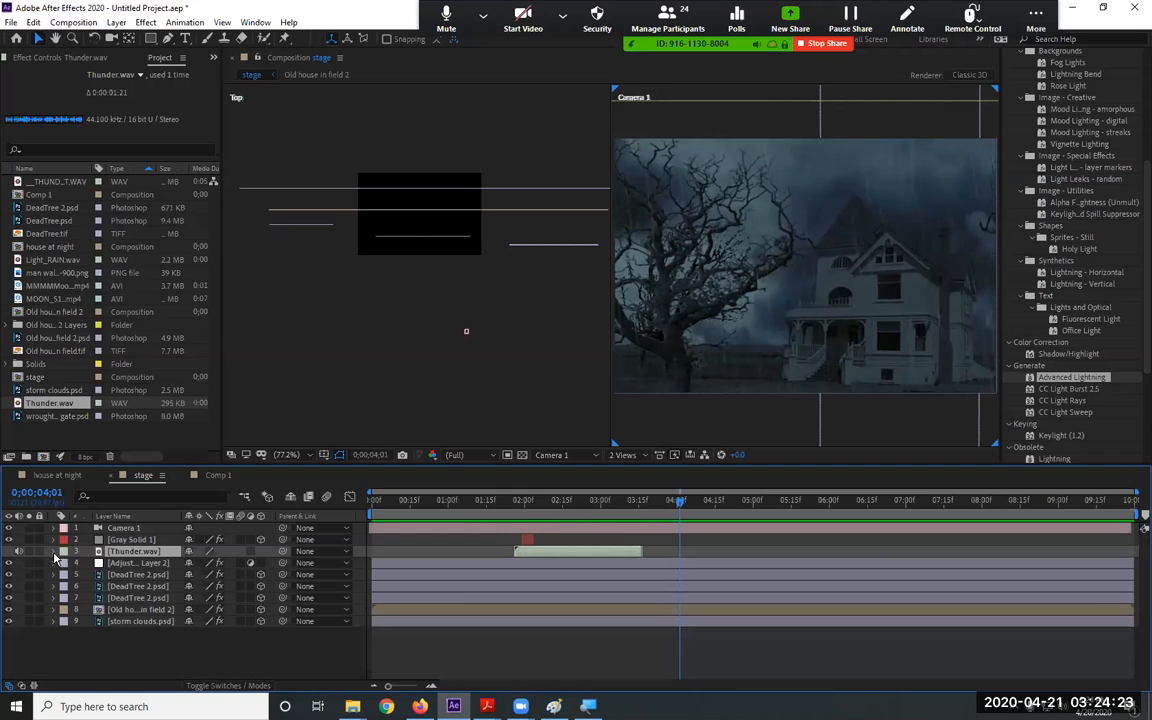
Examine the frames around 0;00;05;08 and the lightning at 0;00;02;03, along with the solid's Advanced Lightning settings
key(Page_Down)
drag(765, 514, 778, 516)
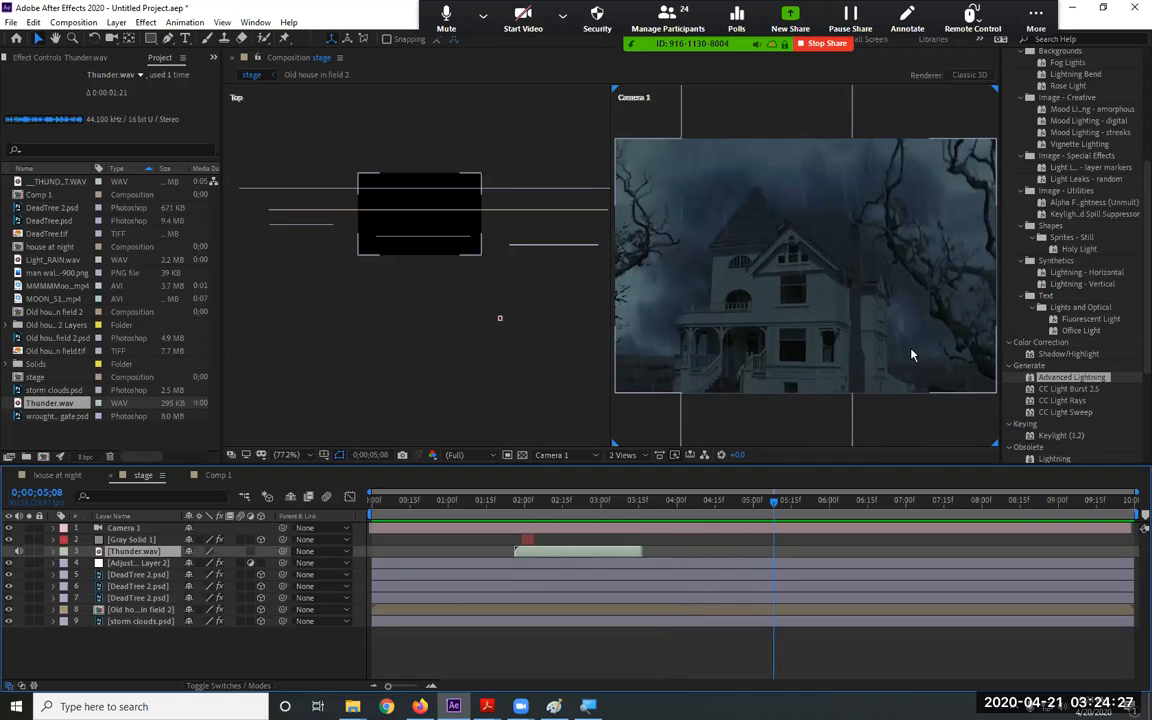
drag(771, 504, 532, 531)
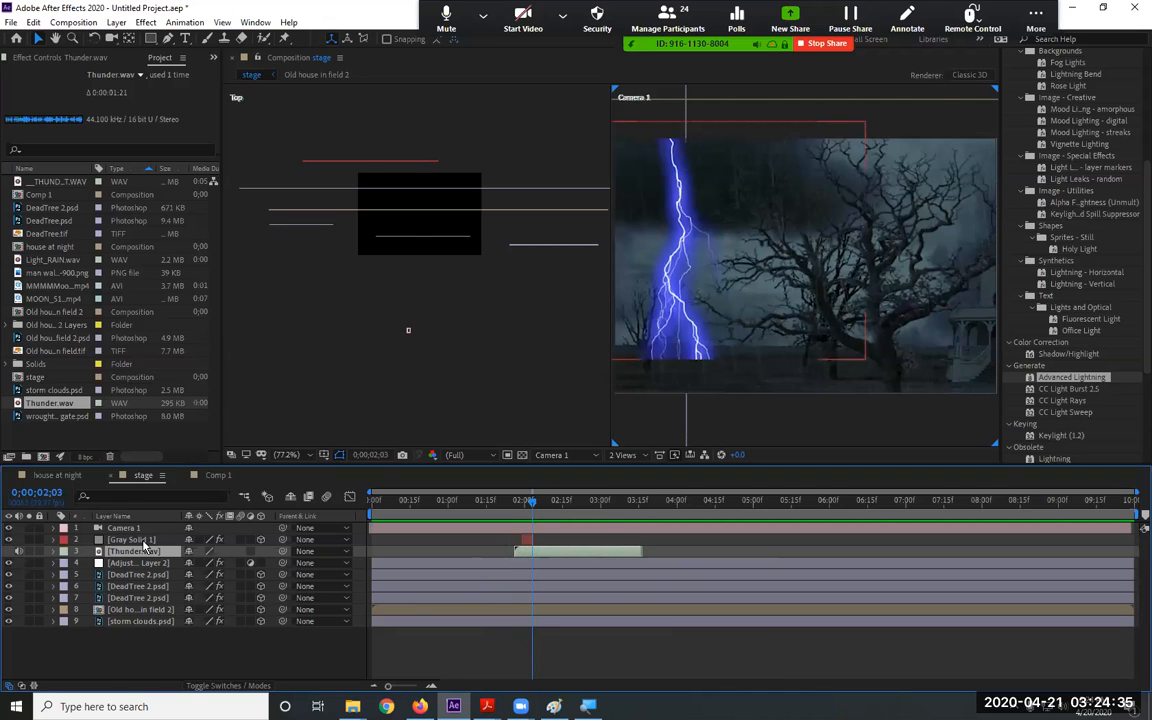
click(136, 539)
click(83, 60)
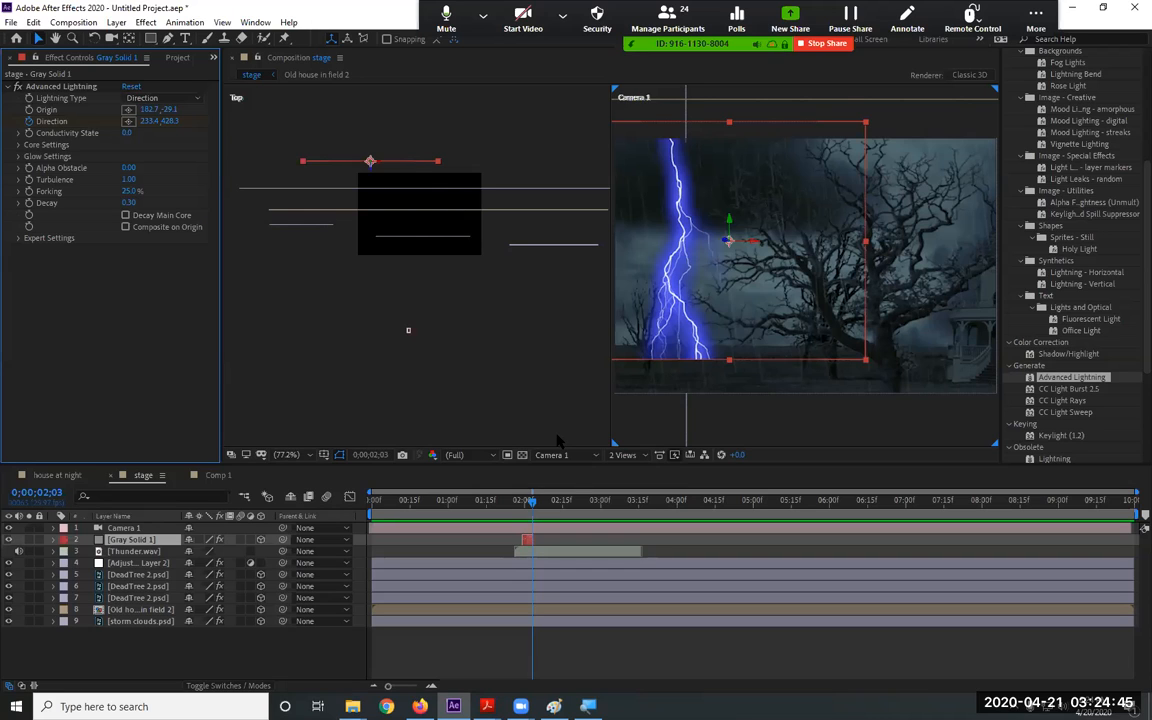
Add Light_RAIN.wav to the stage composition beneath the storm clouds layer and reveal its audio level and waveform
drag(445, 505, 308, 506)
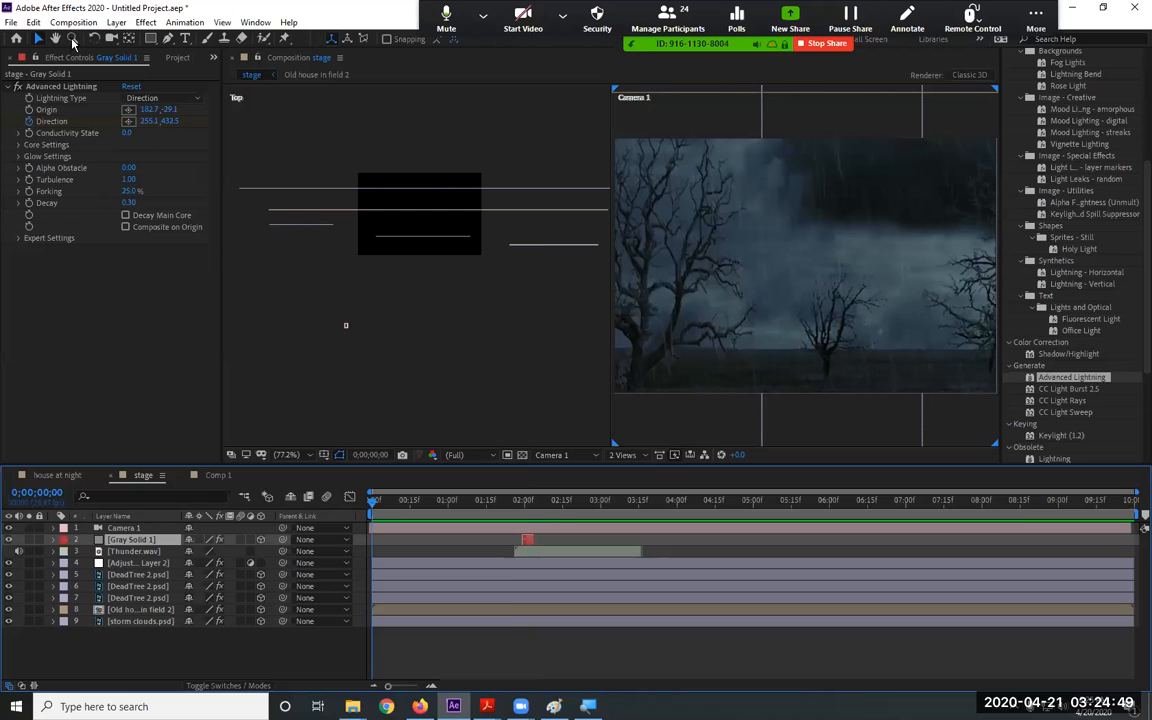
click(56, 57)
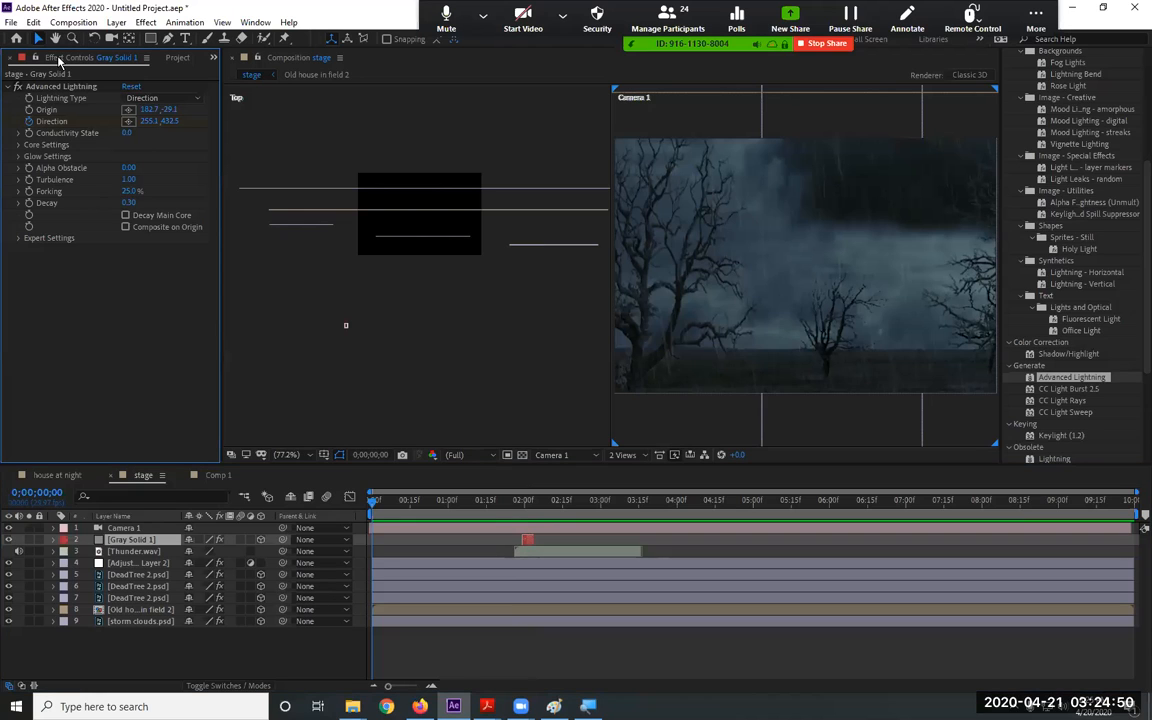
click(177, 58)
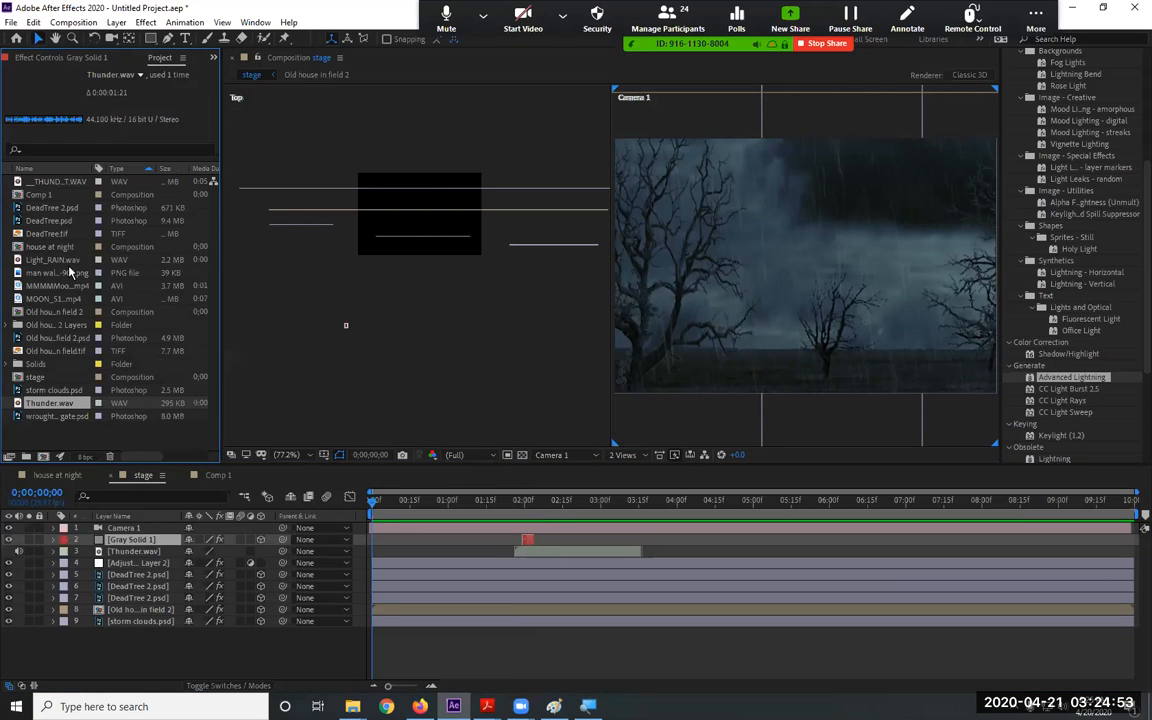
click(60, 261)
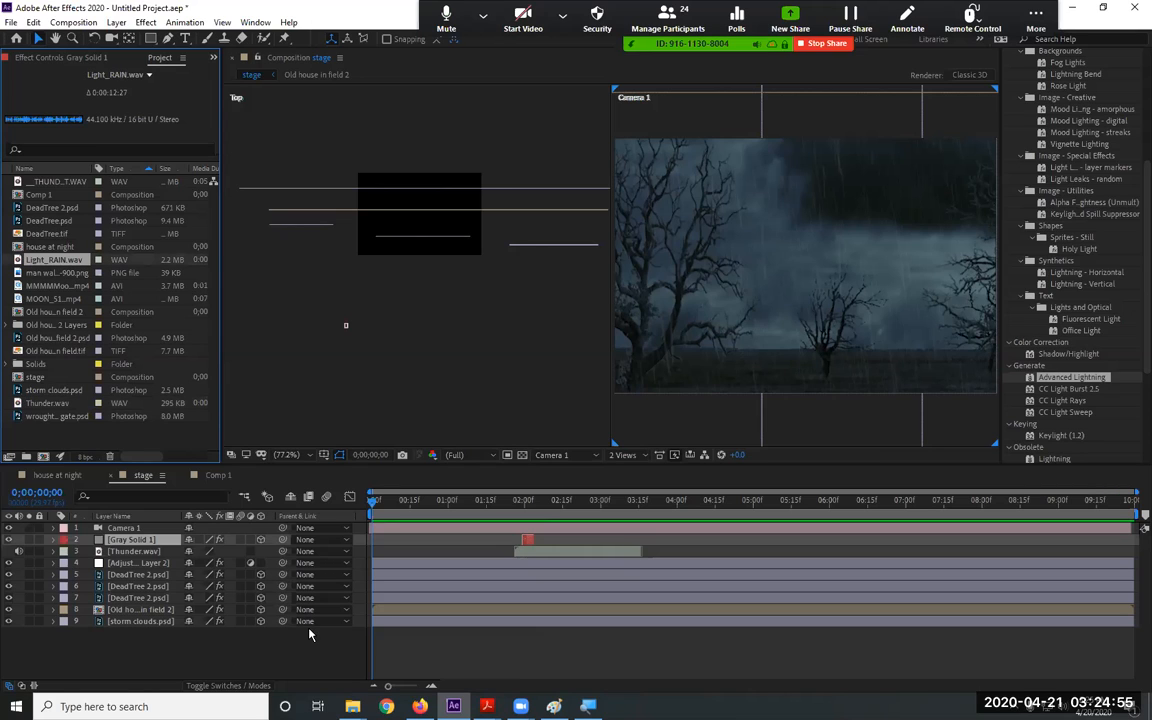
drag(26, 259, 104, 653)
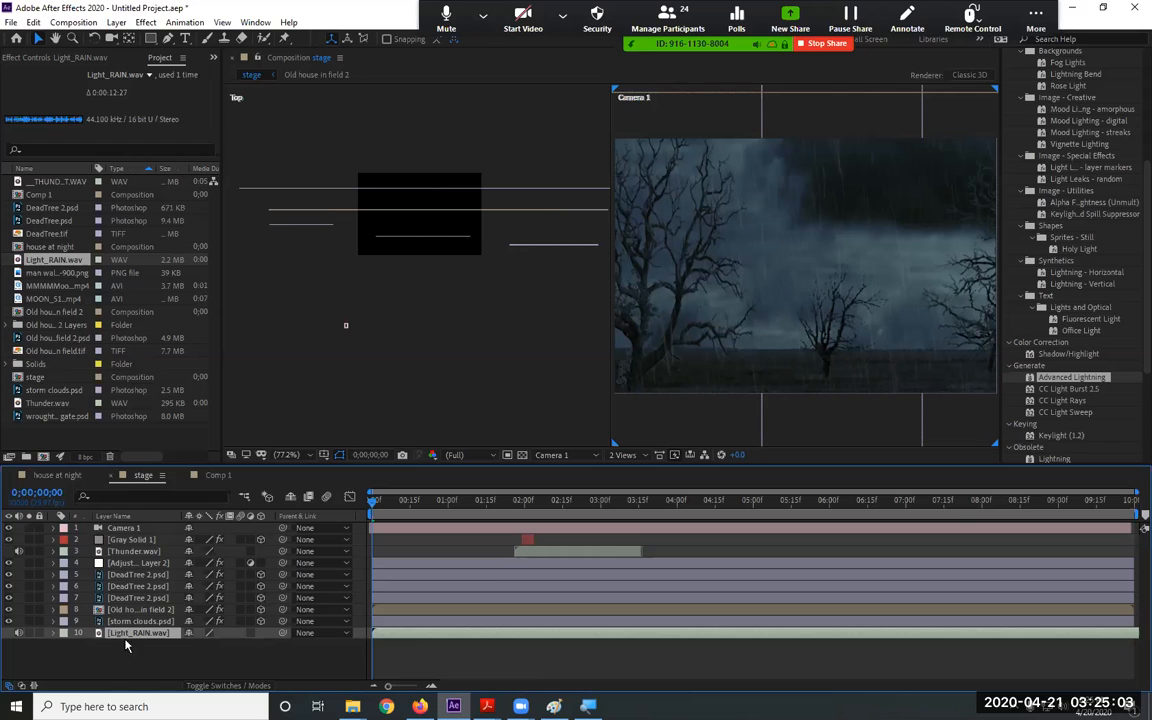
click(54, 634)
click(76, 669)
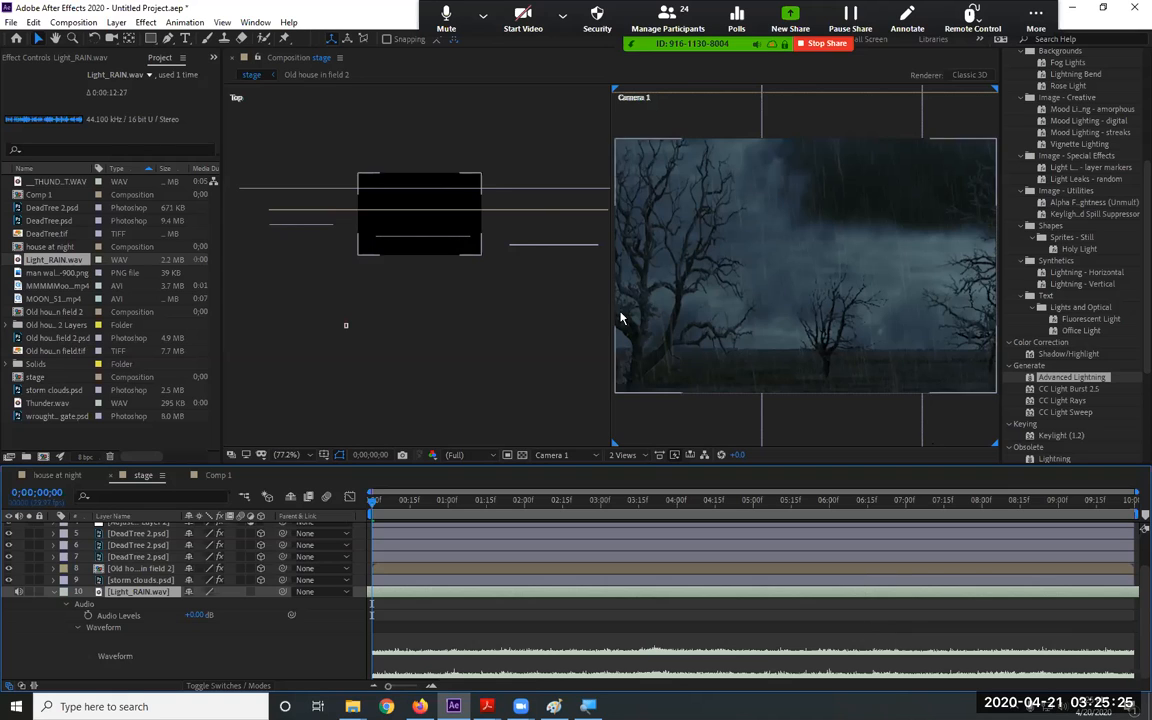
Check the lightning frame at 0;00;01;29, and play the scene from the first frame with rain and thunder audio
drag(400, 507, 522, 527)
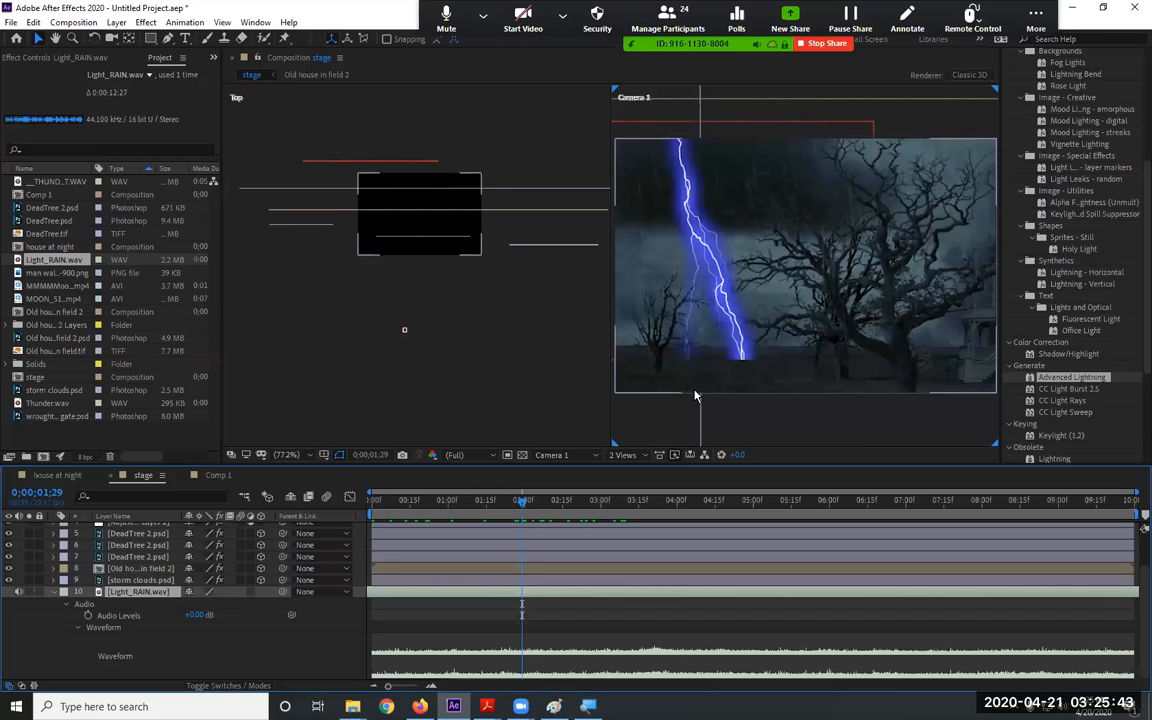
drag(408, 508, 346, 507)
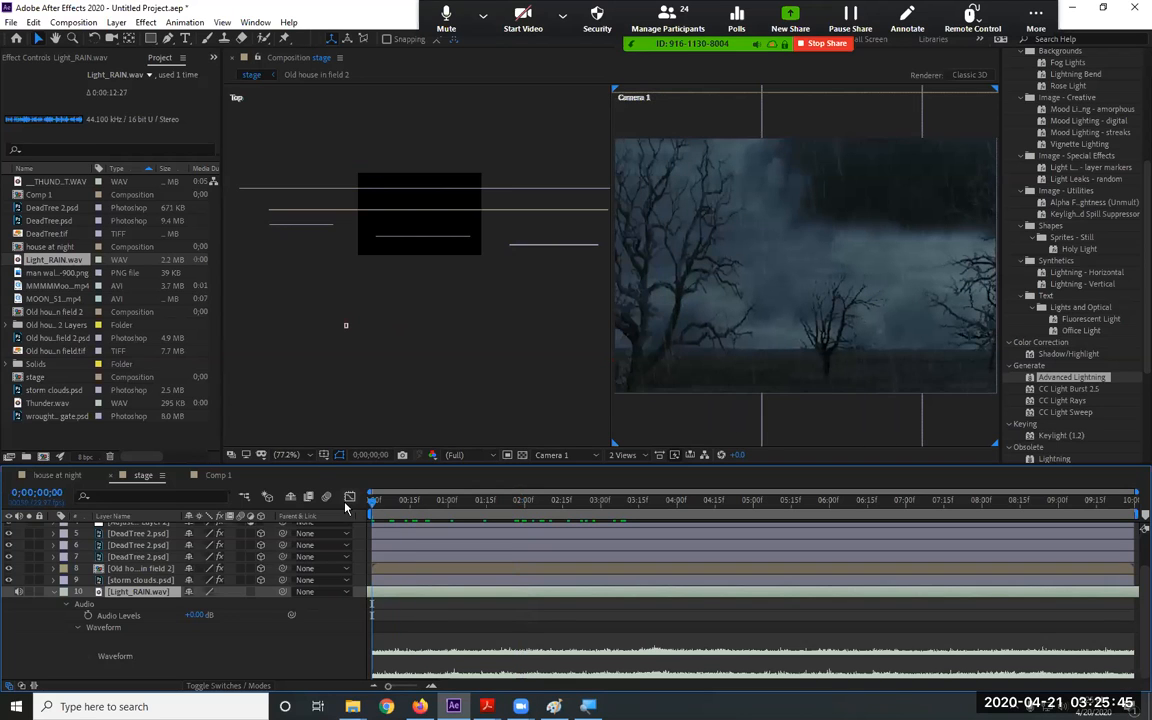
key(space)
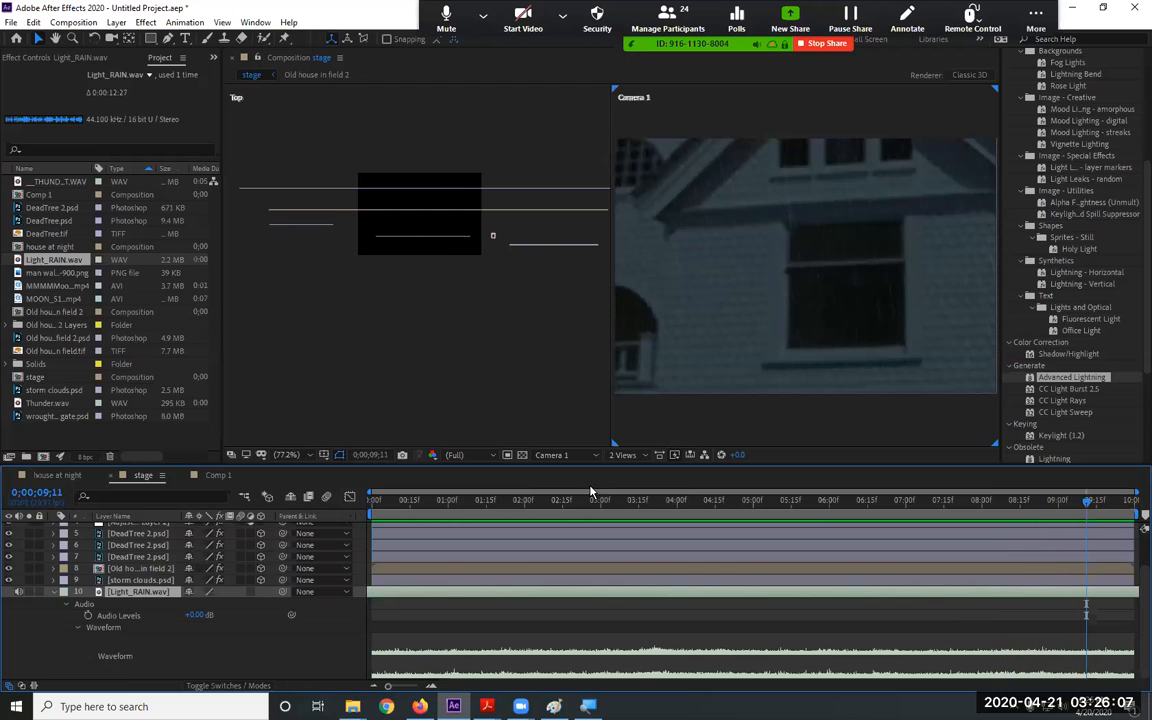
Switch the composition viewer to a single view and play the scene from the first frame
click(623, 455)
click(628, 468)
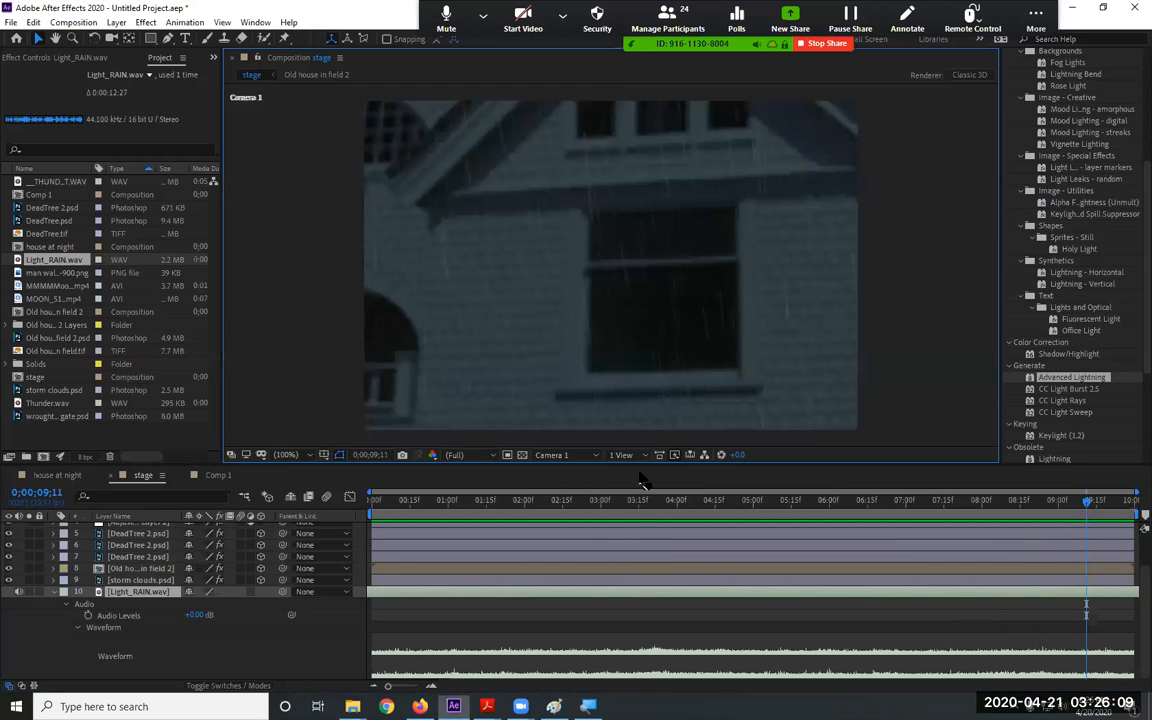
click(373, 502)
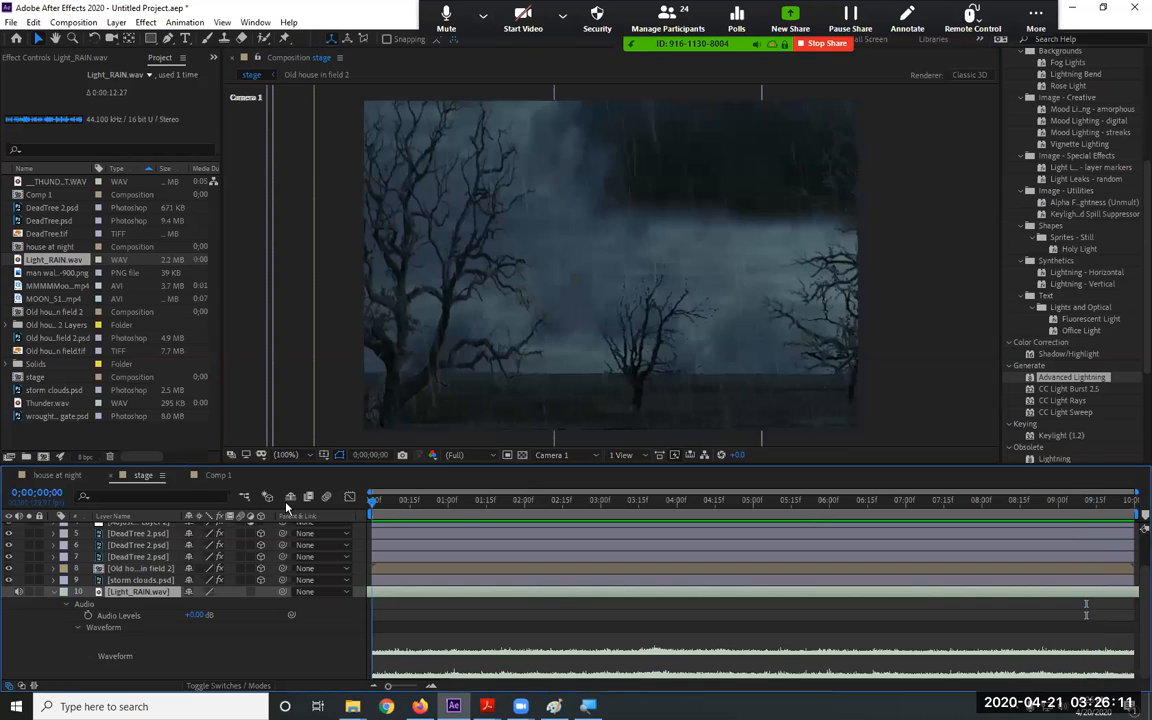
key(space)
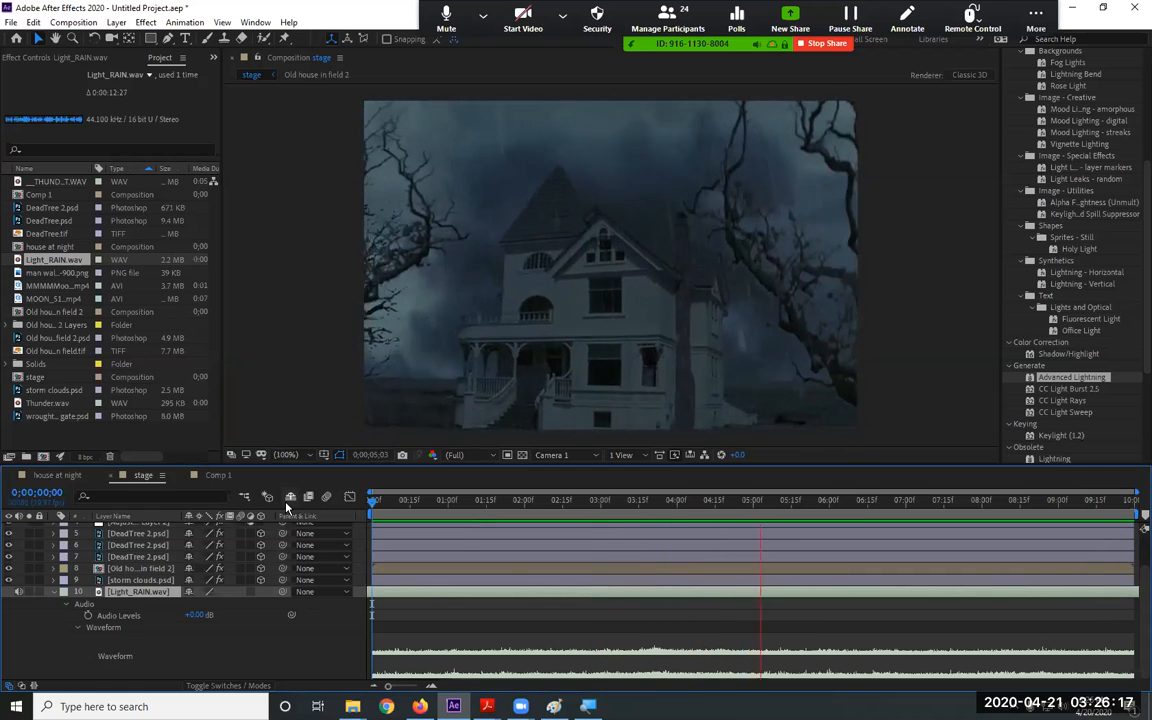
Go to the lightning frame at 0;00;01;29, collapse the Light_RAIN.wav layer, and expand the gray solid's Advanced Lightning properties
drag(538, 508, 520, 524)
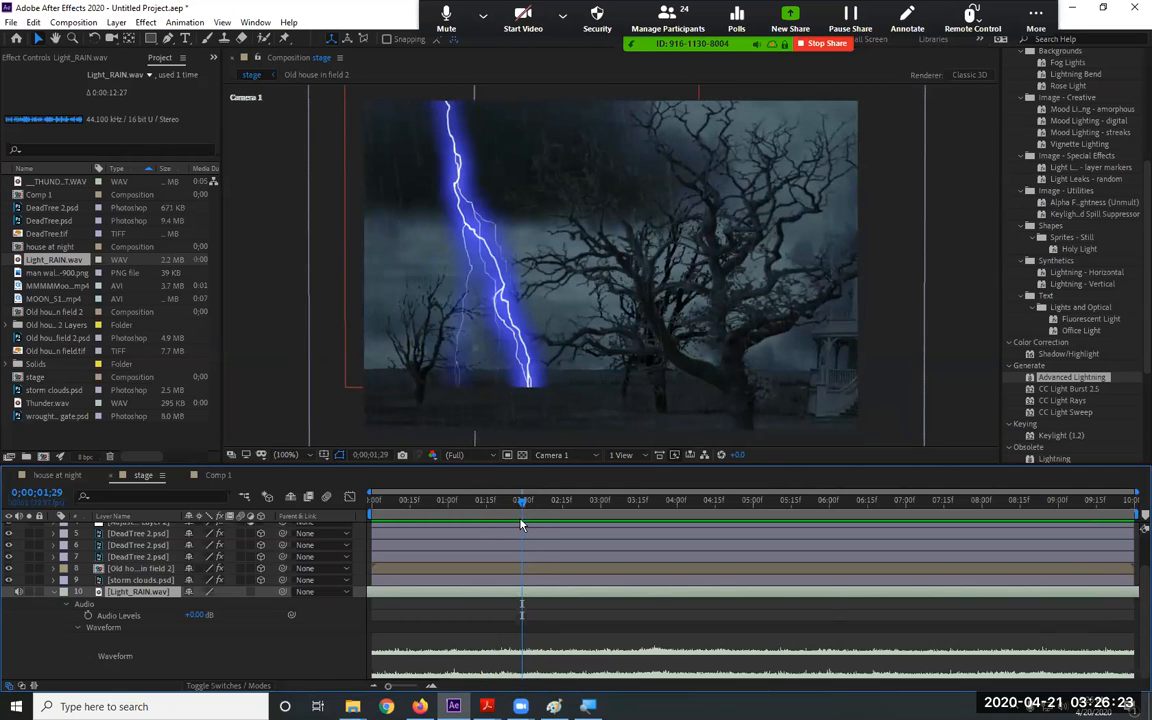
scroll(242, 558, up, 2)
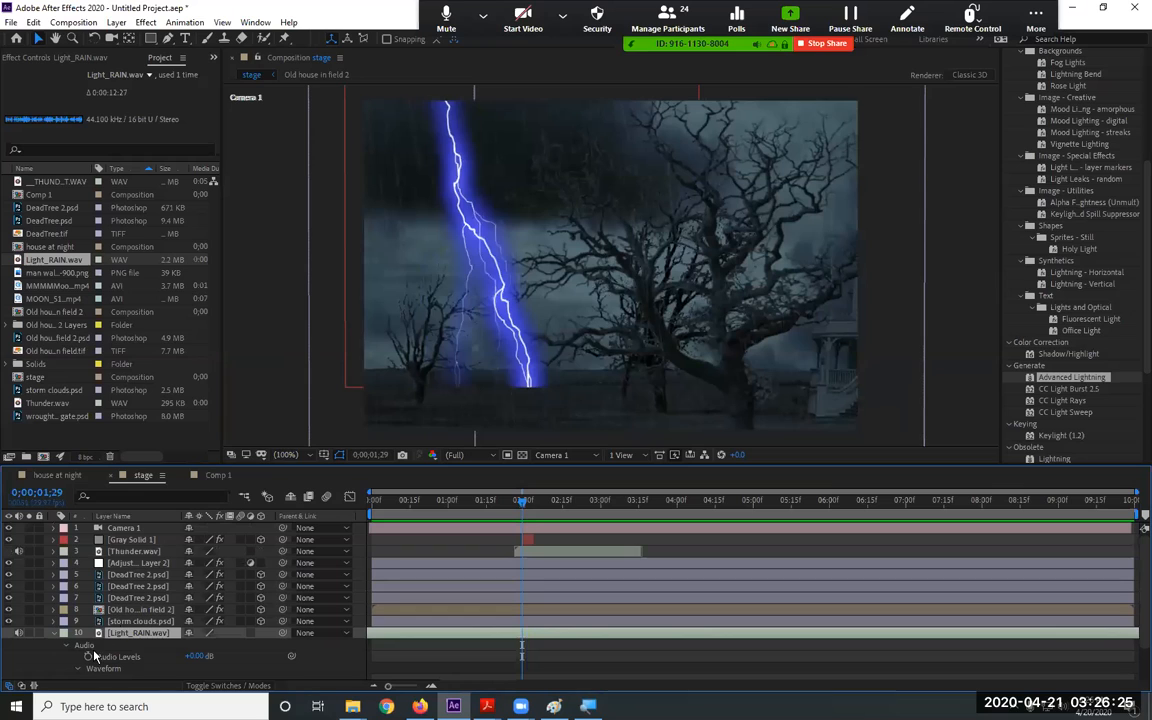
click(56, 634)
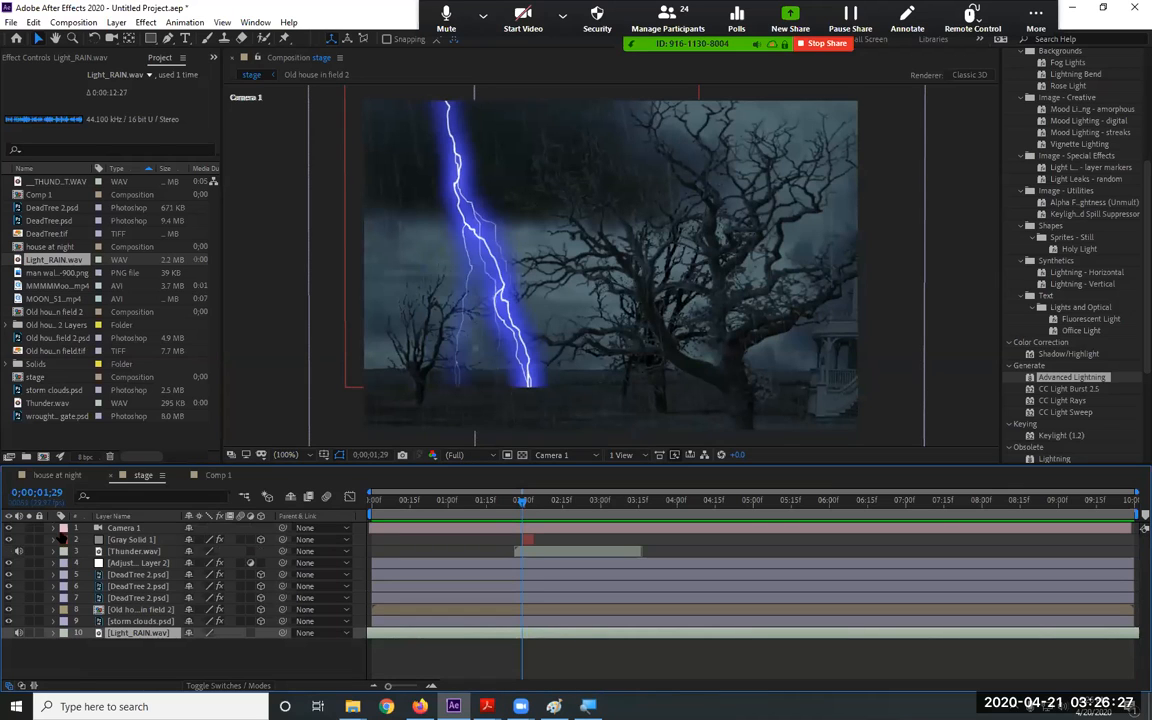
click(55, 541)
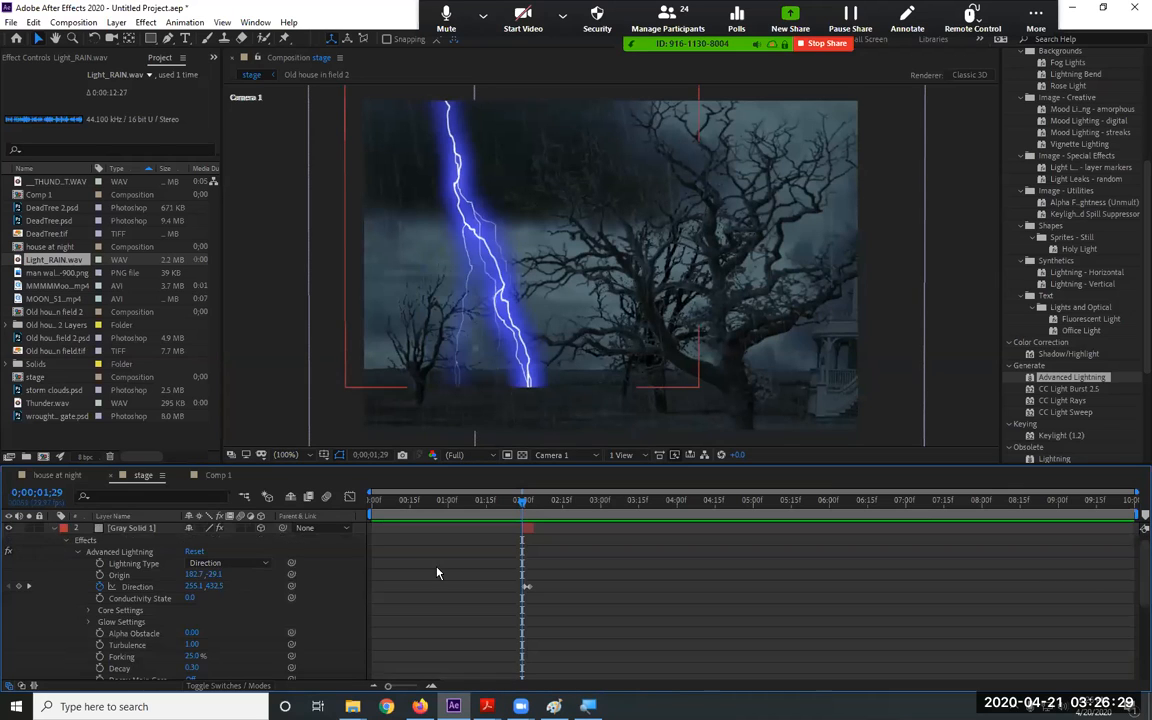
At 0;00;02;02, move the gray solid's Advanced Lightning Direction point down to about 232.4, 467.7
drag(523, 507, 531, 506)
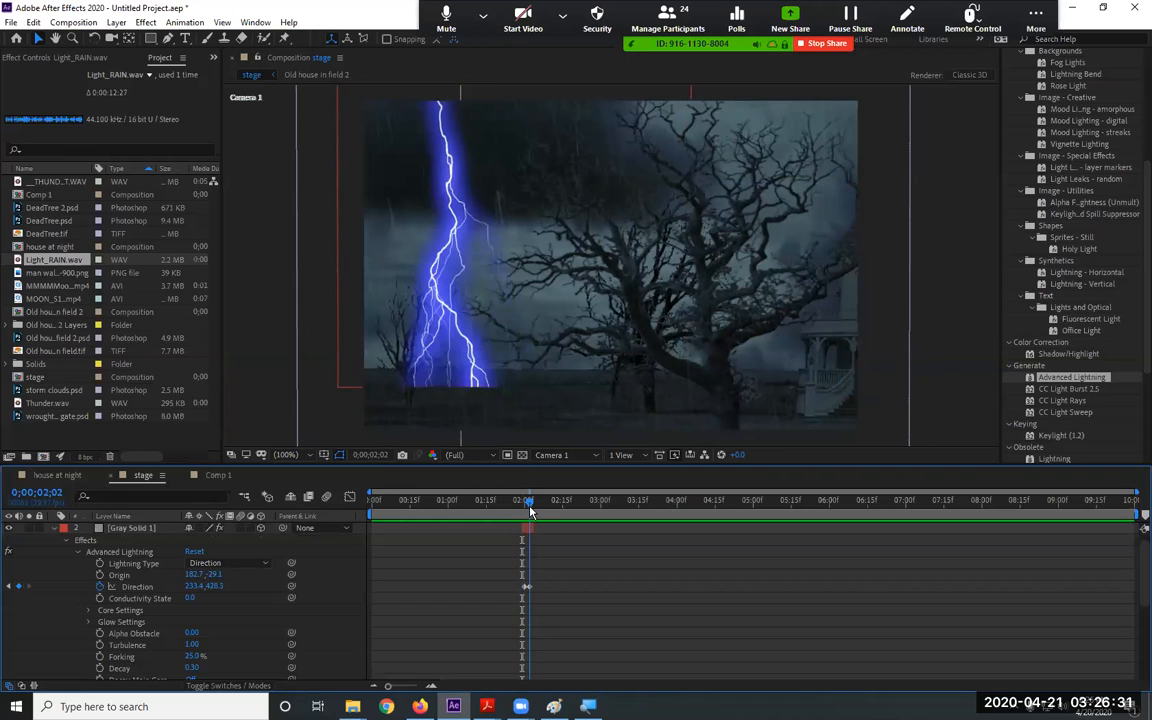
click(50, 57)
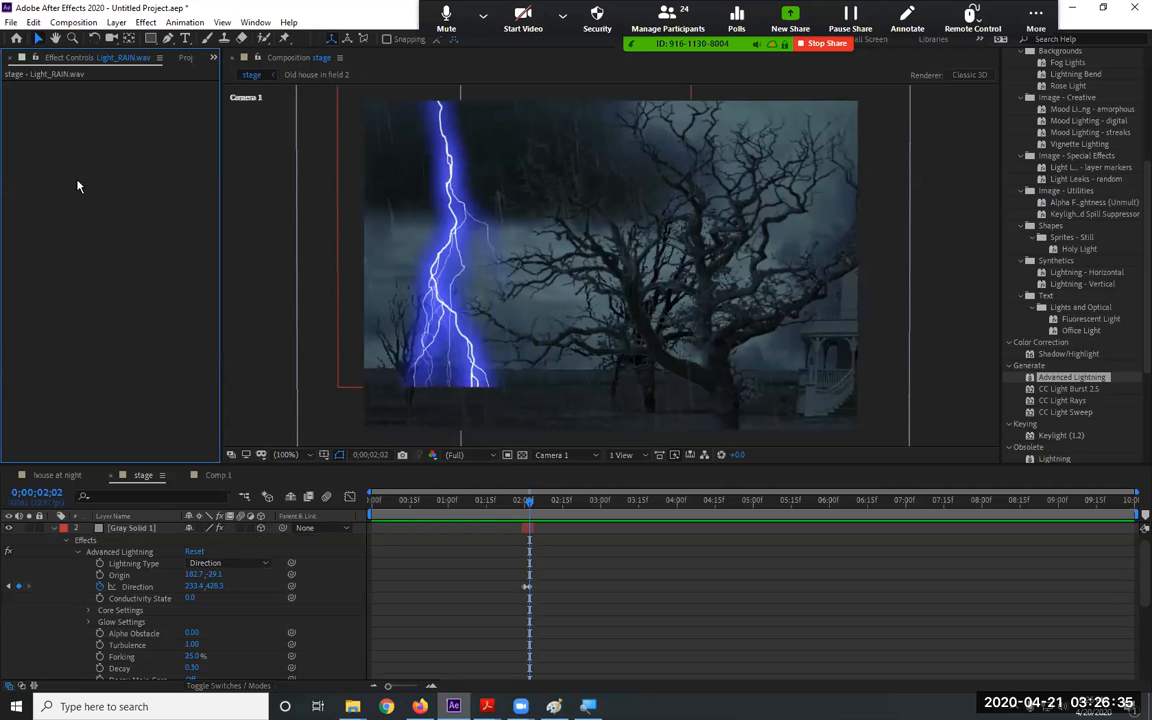
click(127, 529)
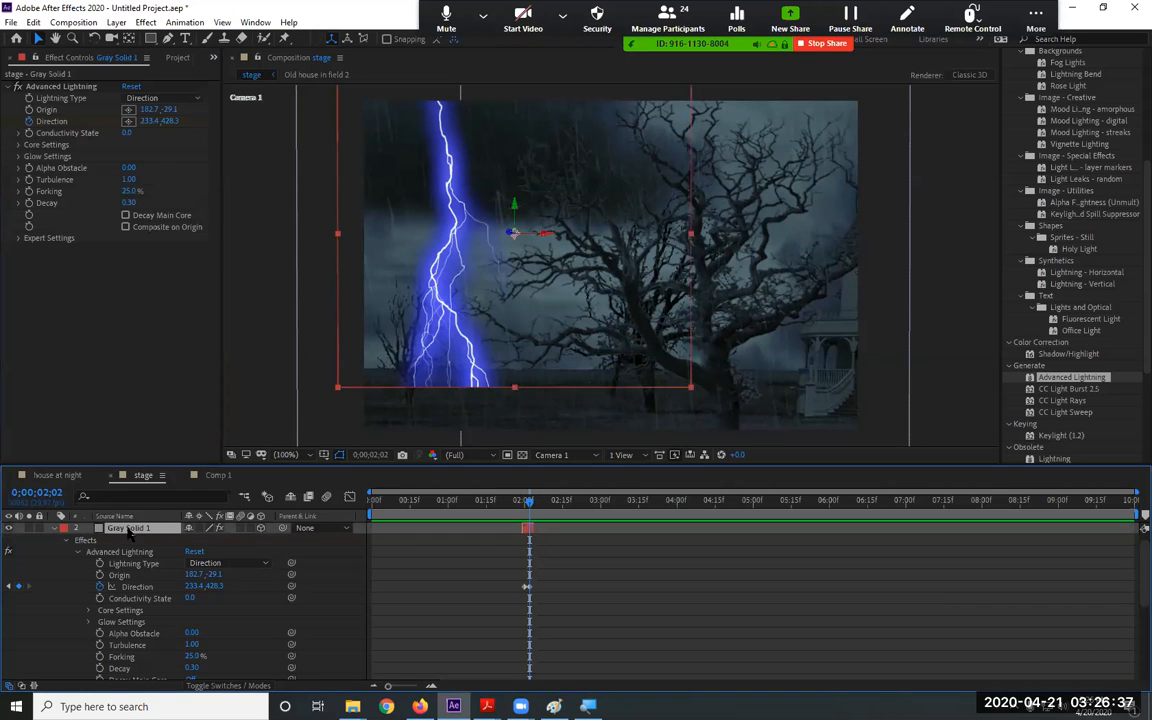
click(128, 120)
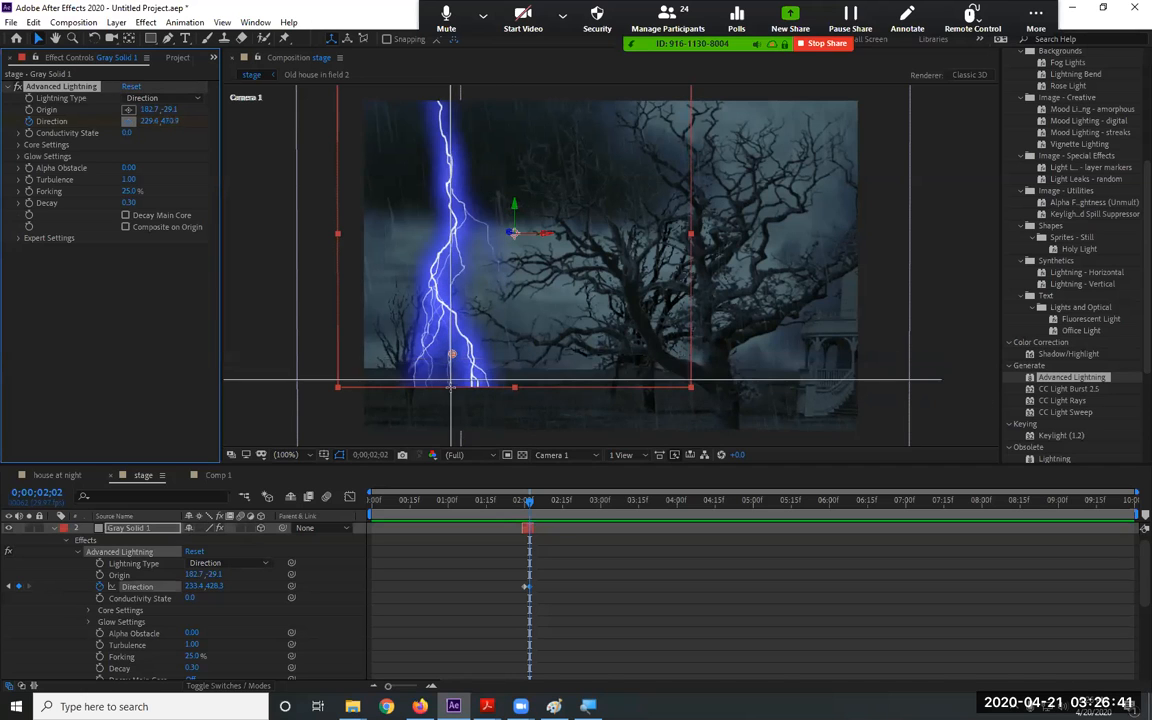
click(451, 388)
mouse_move(451, 388)
mouse_down()
mouse_move(480, 386)
mouse_move(452, 382)
mouse_up()
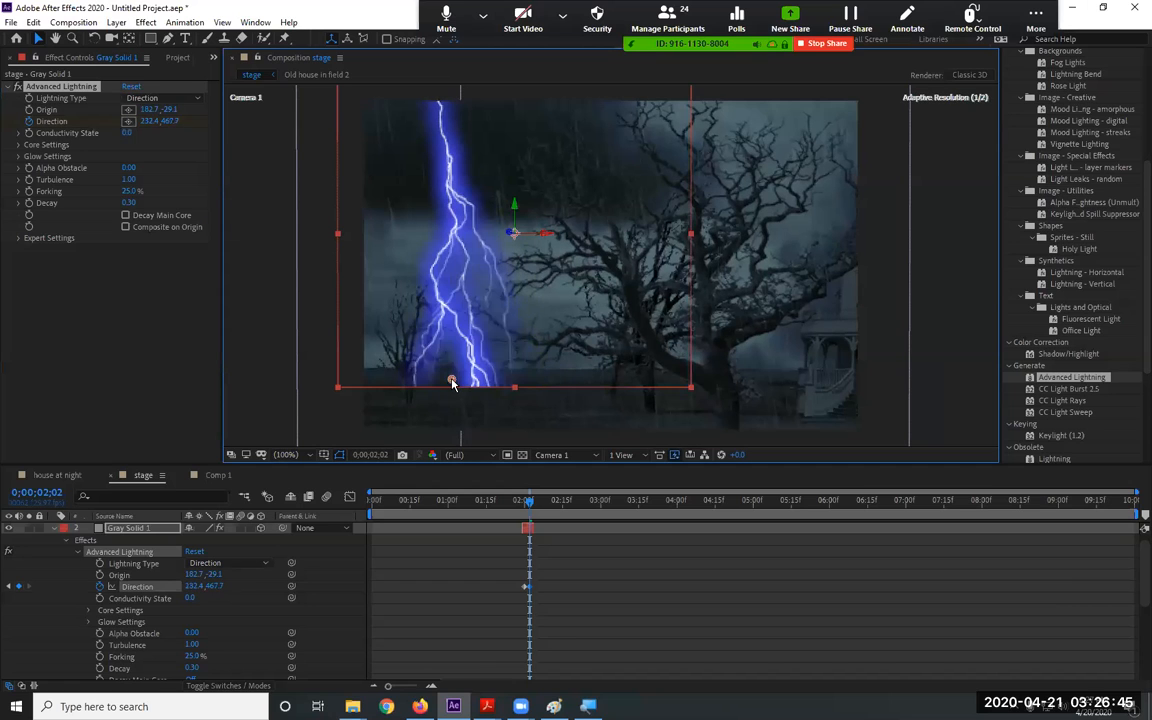
Play the scene from the first frame through the lightning strike to check the adjusted bolt direction
drag(528, 507, 301, 513)
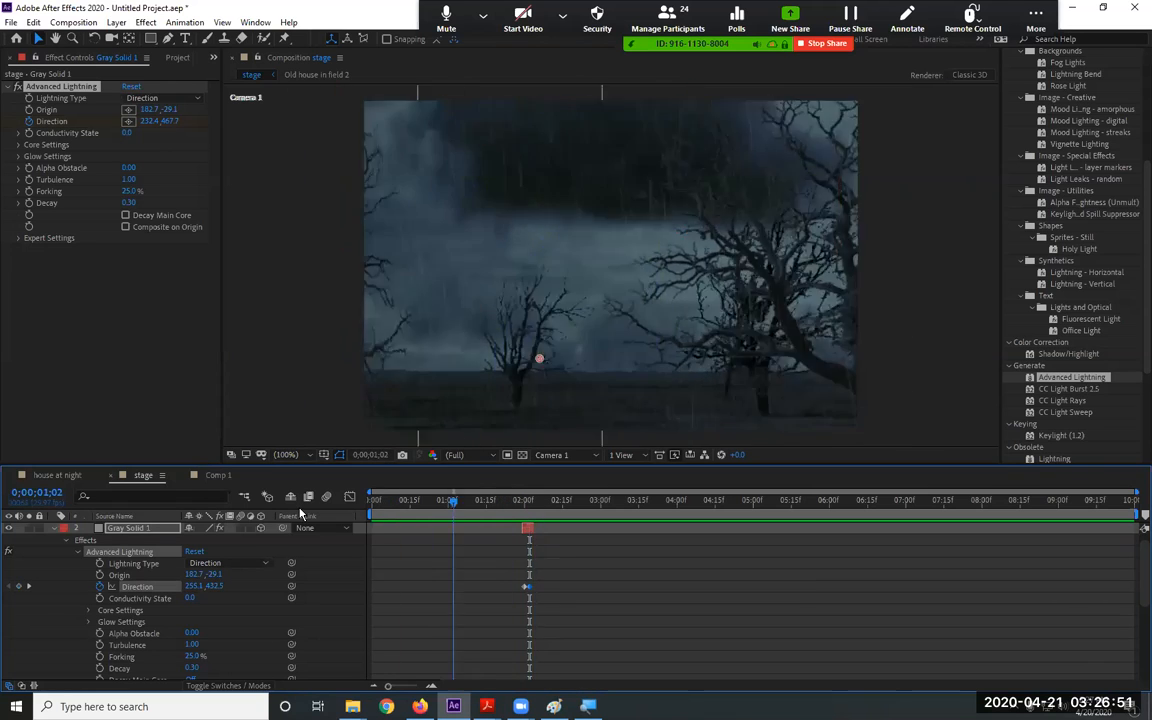
key(space)
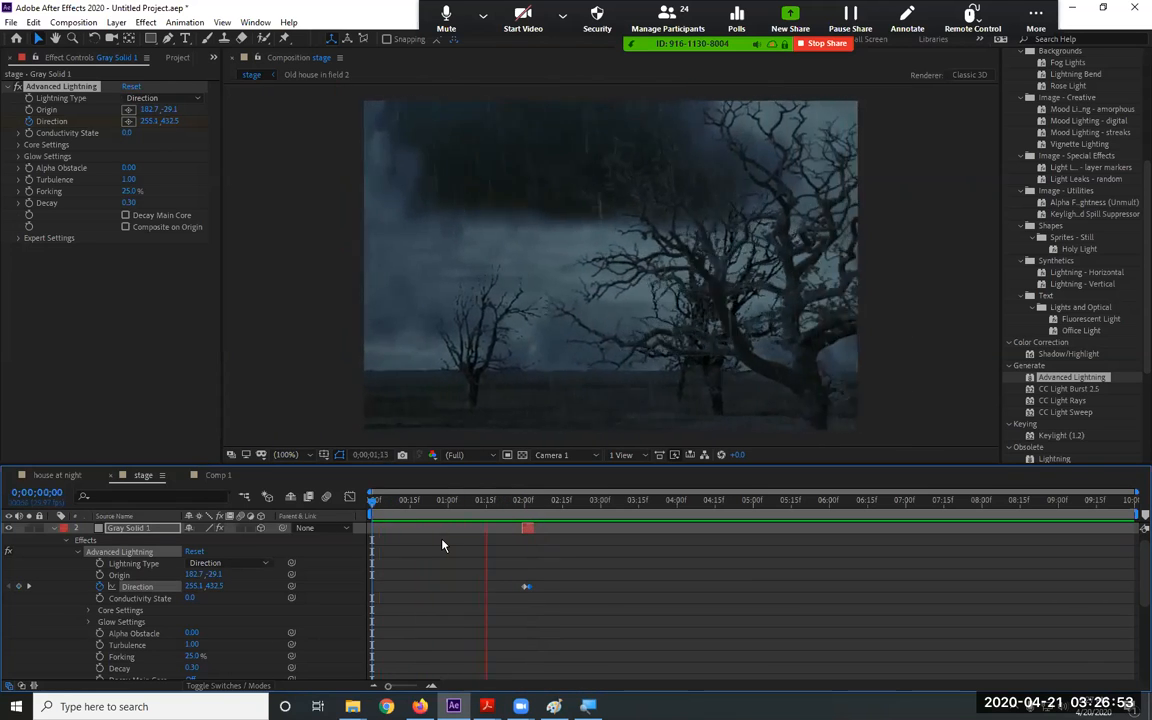
key(space)
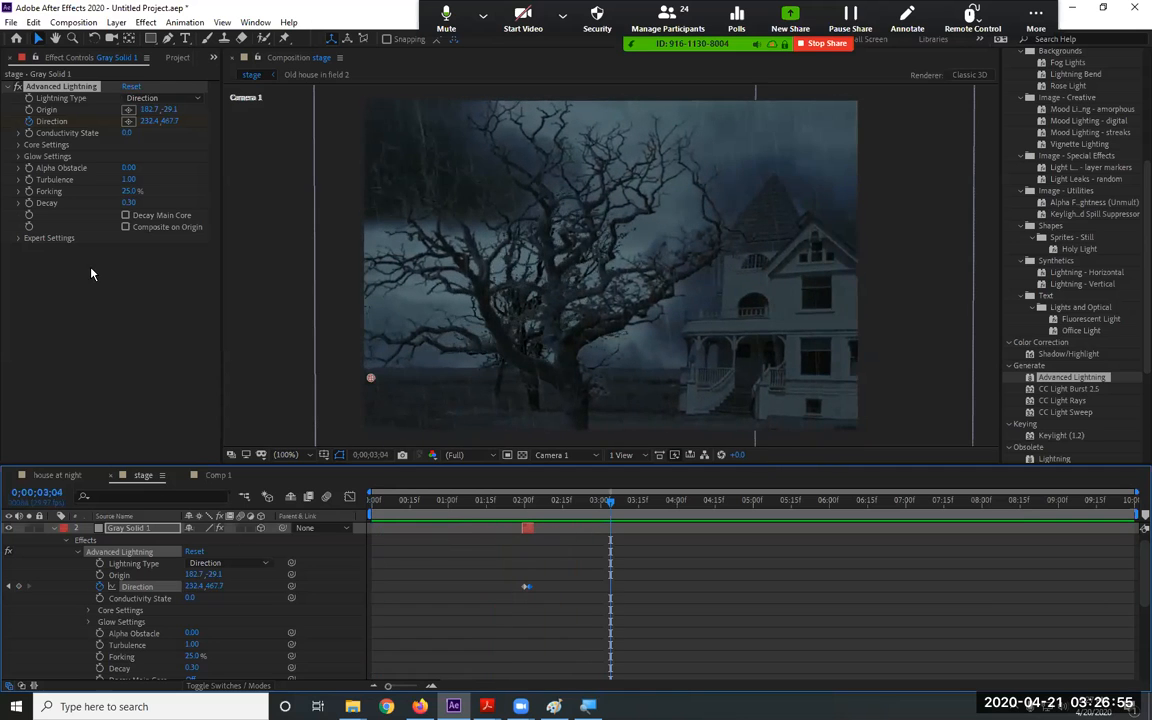
Reduce the lightning's Glow Opacity to 37% and its Core Opacity to 48%
click(18, 156)
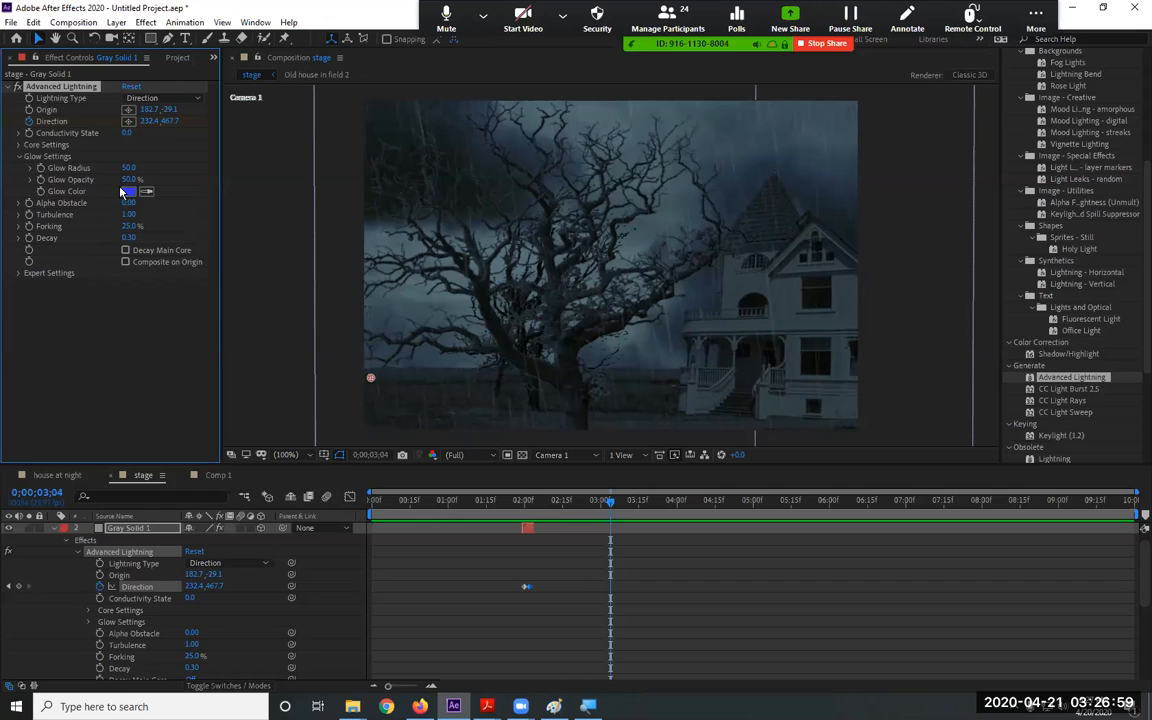
drag(129, 181, 120, 181)
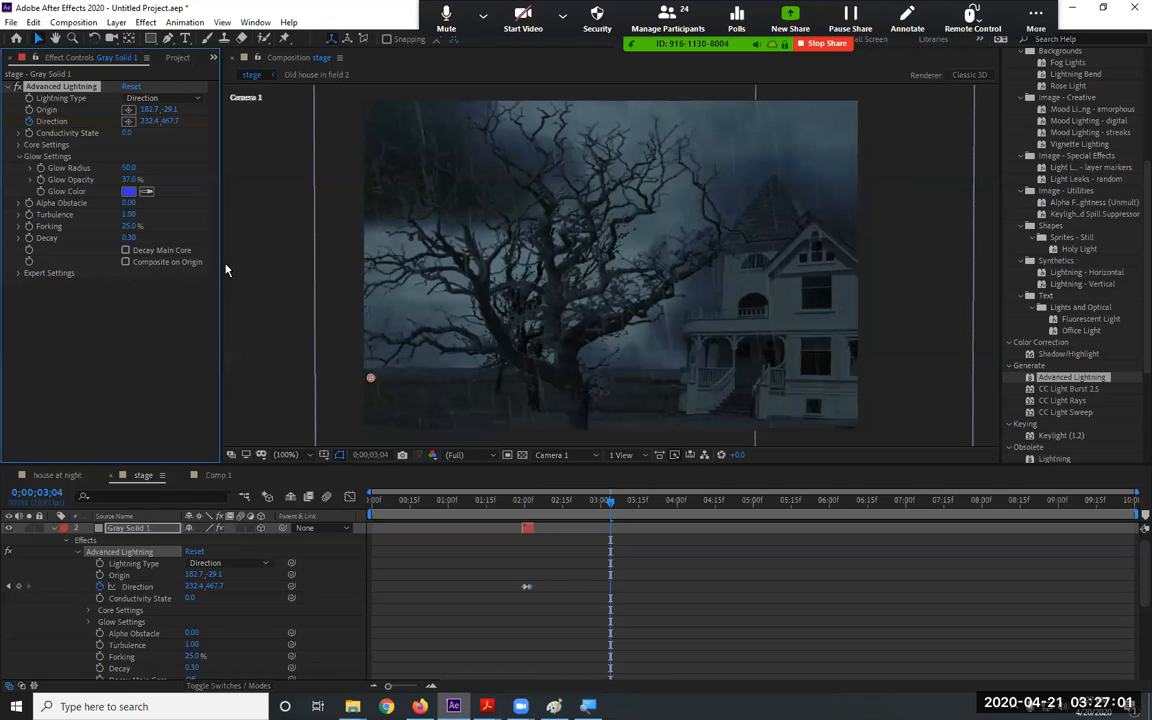
click(521, 498)
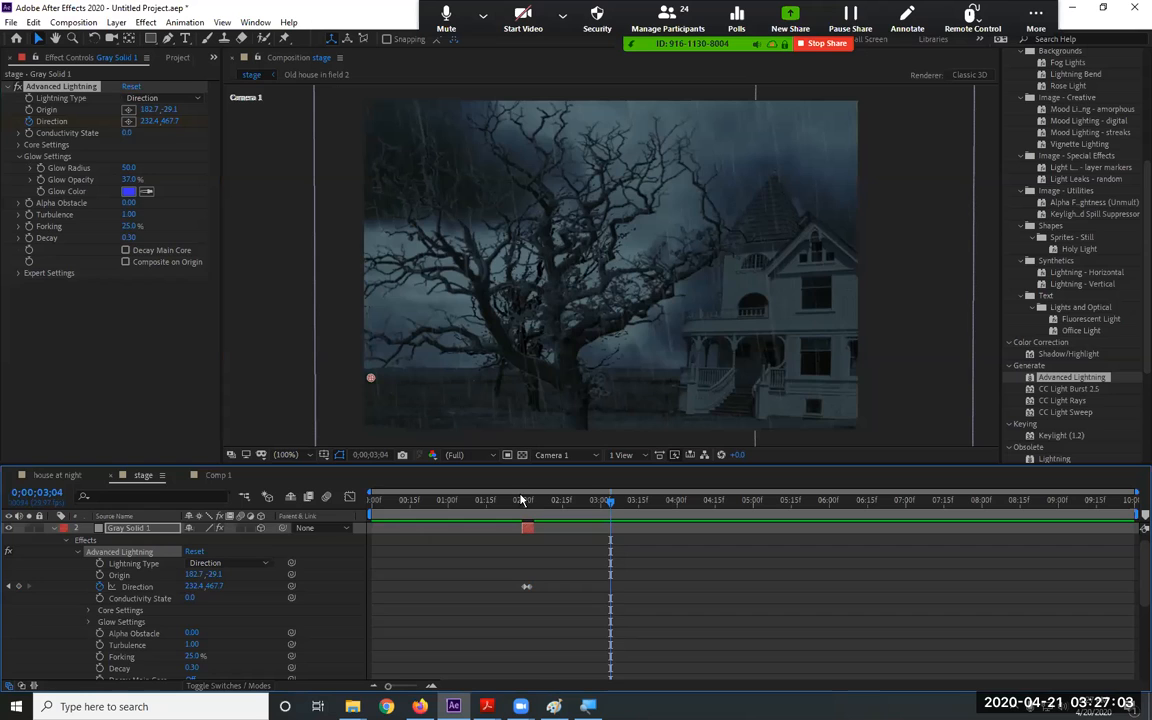
key(j)
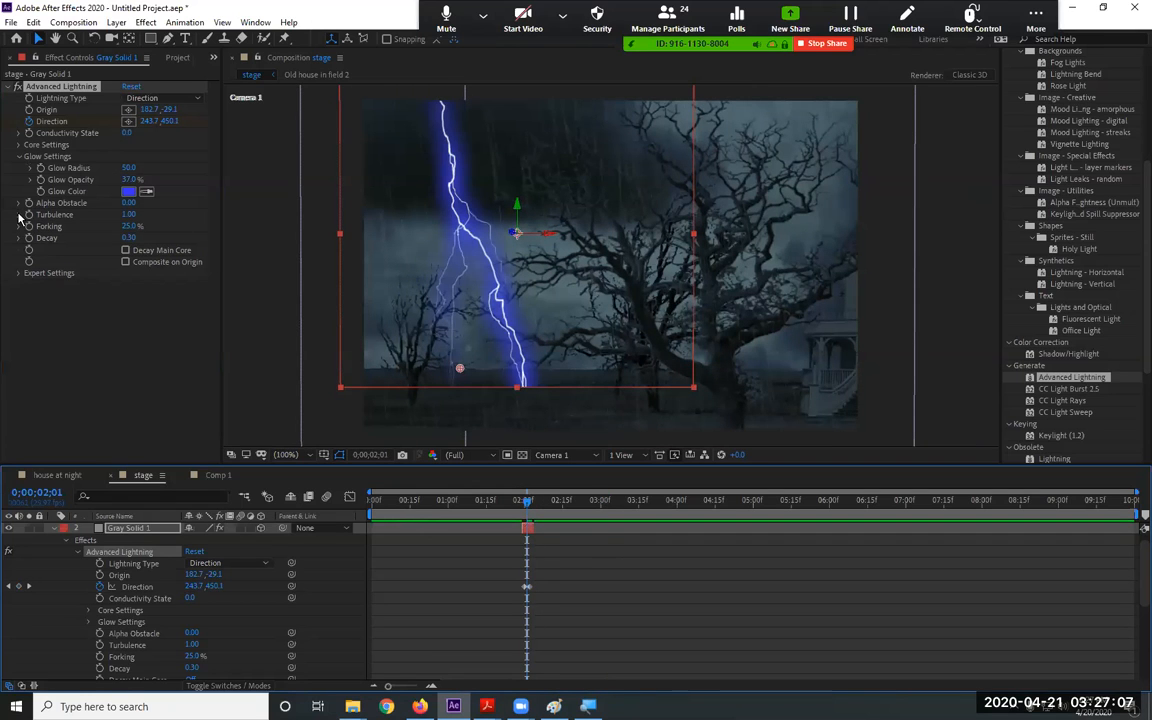
click(18, 145)
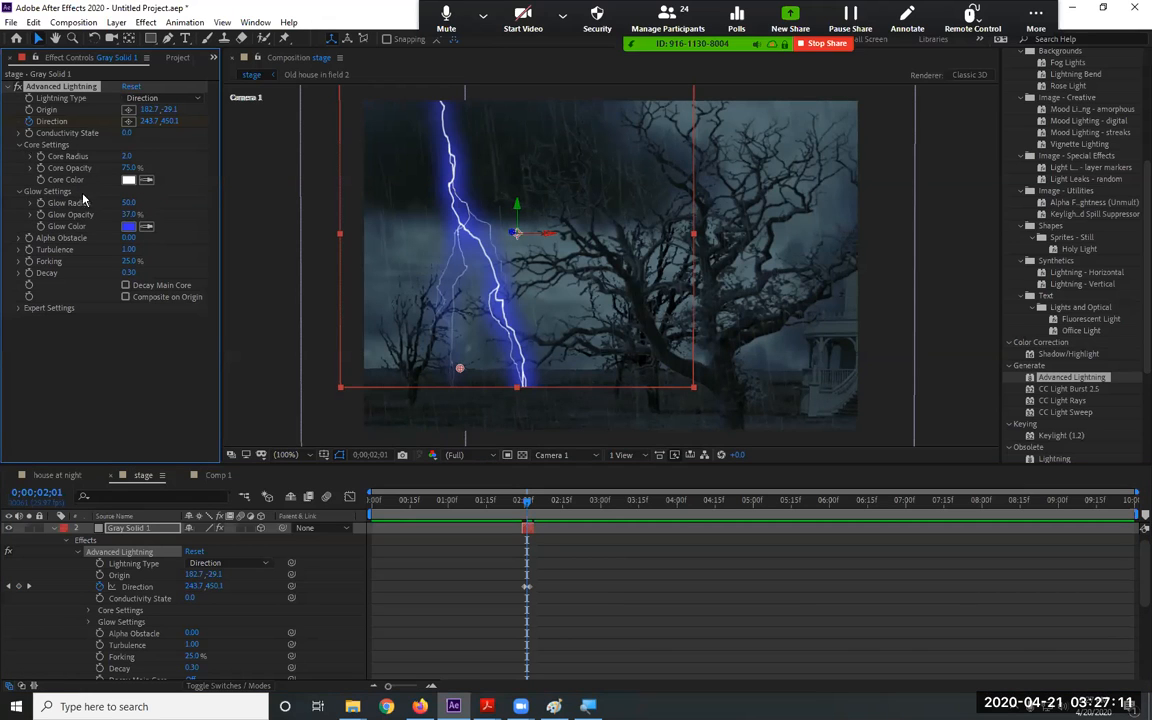
drag(119, 167, 95, 164)
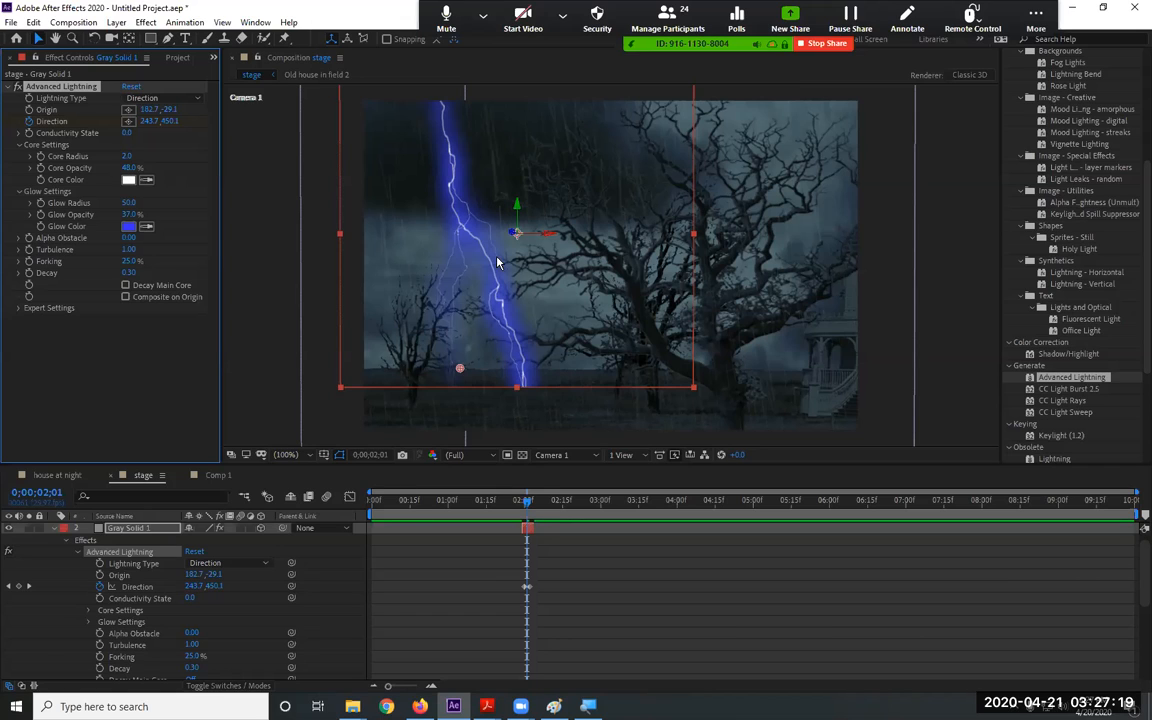
Collapse the gray solid's properties and play the scene from the start to check the softened lightning
click(53, 529)
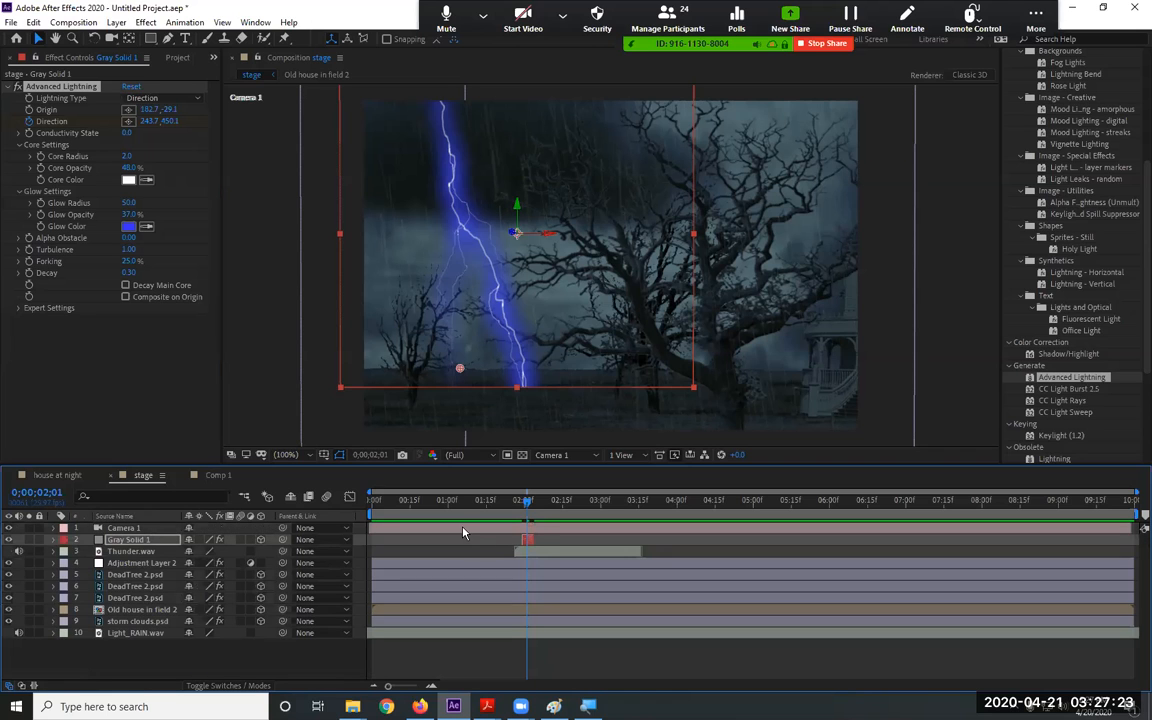
drag(527, 514, 290, 515)
key(space)
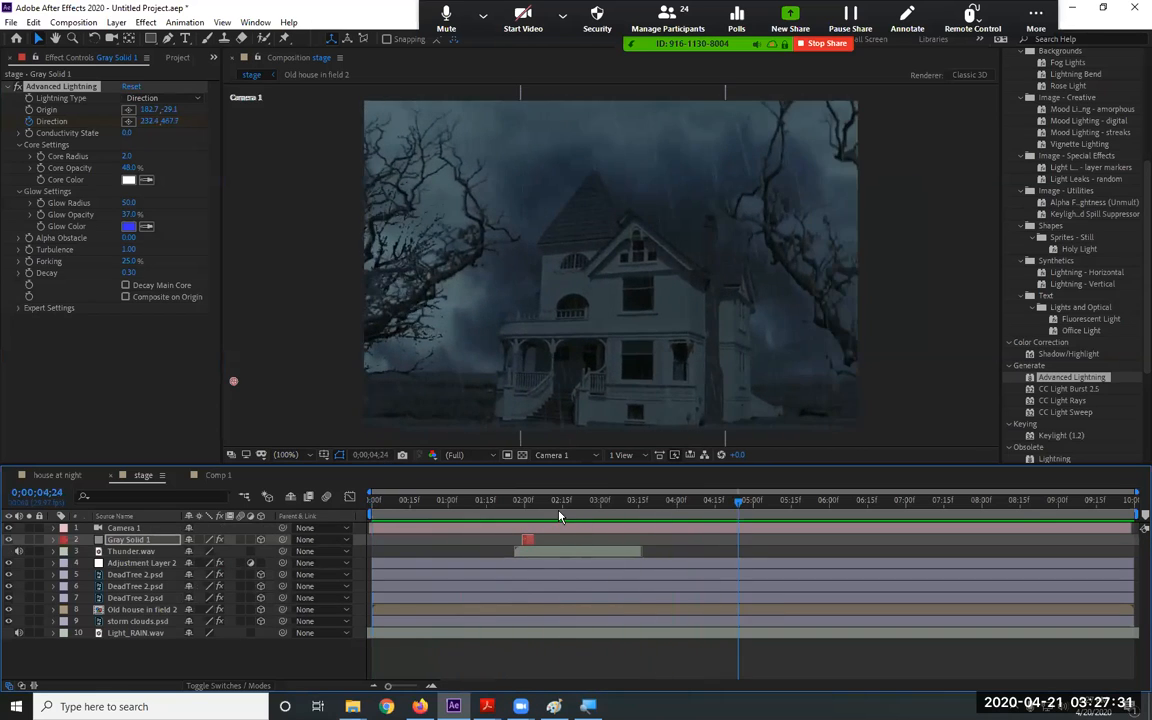
Check Thunder.wav's audio level and play the scene from the first frame to hear the thunder against the lightning
click(524, 500)
click(135, 551)
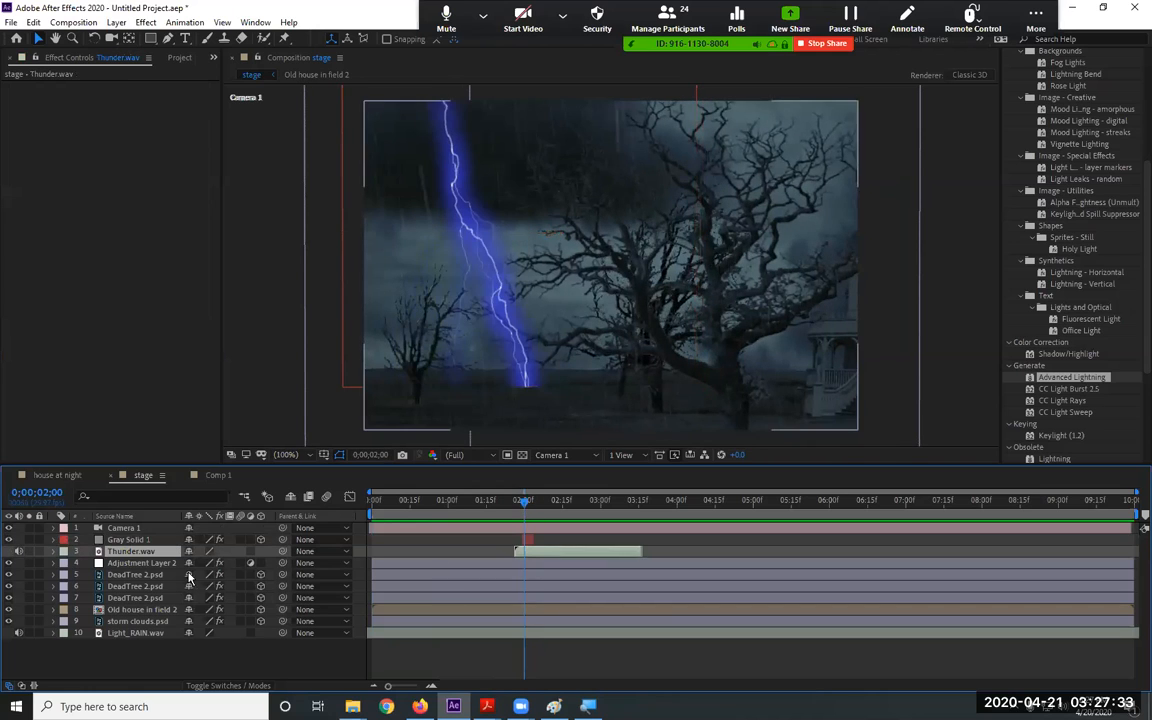
click(52, 556)
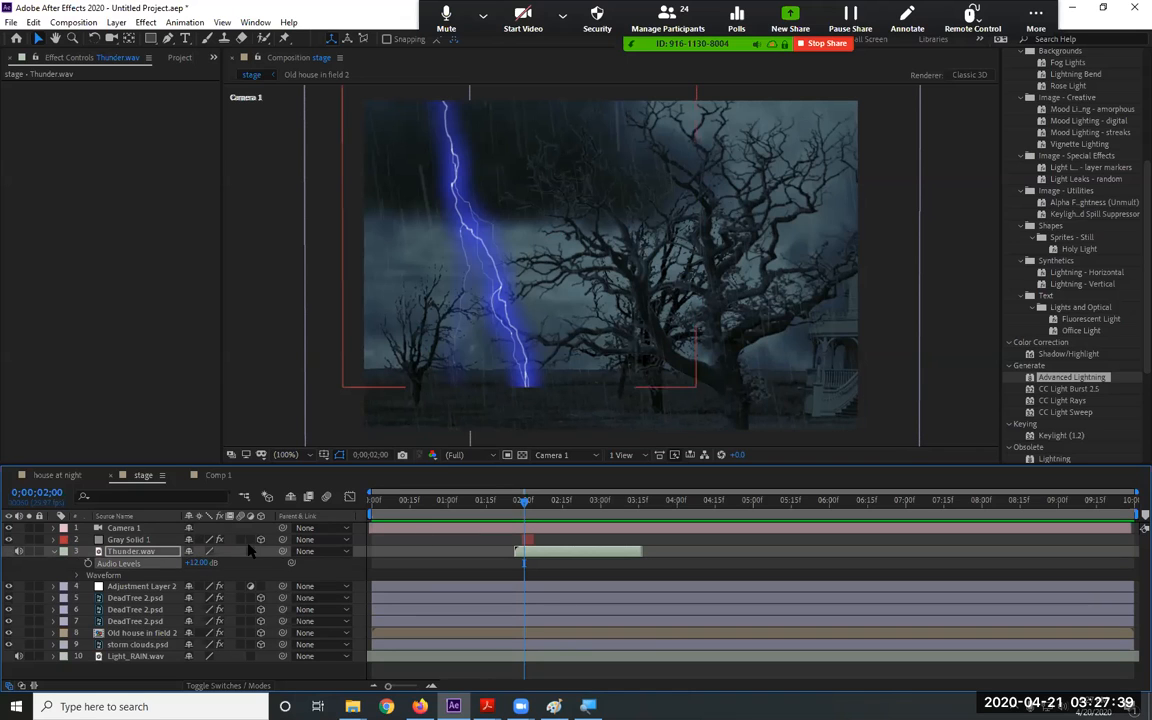
key(space)
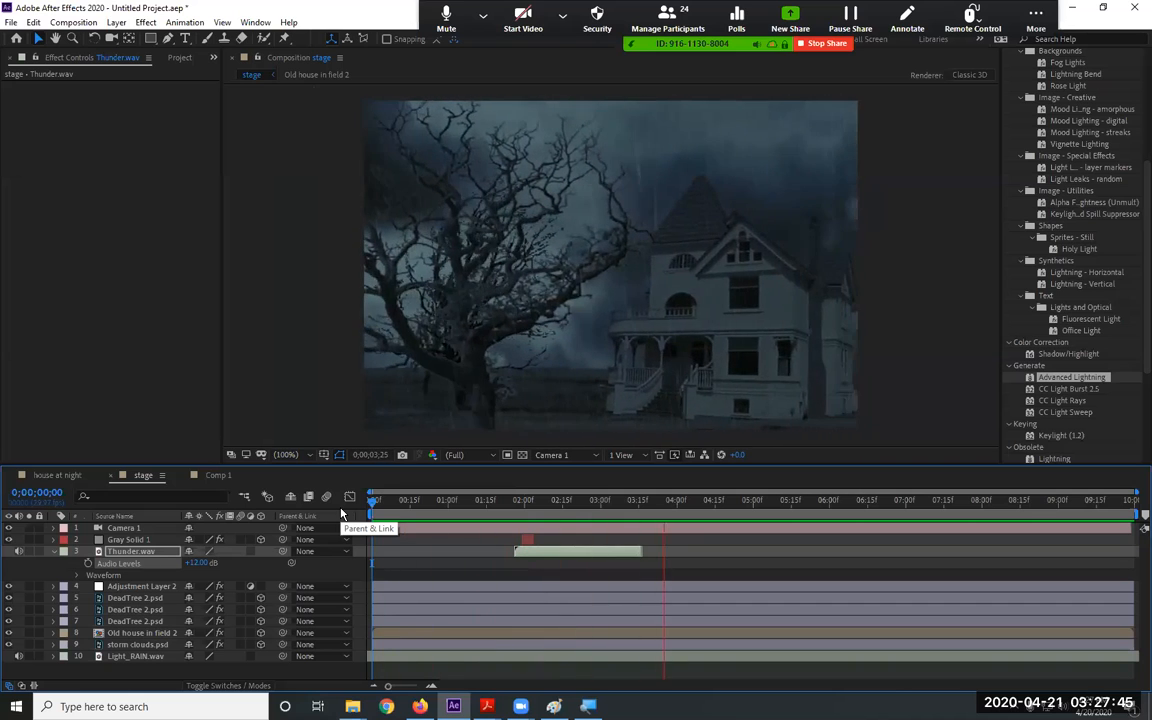
key(space)
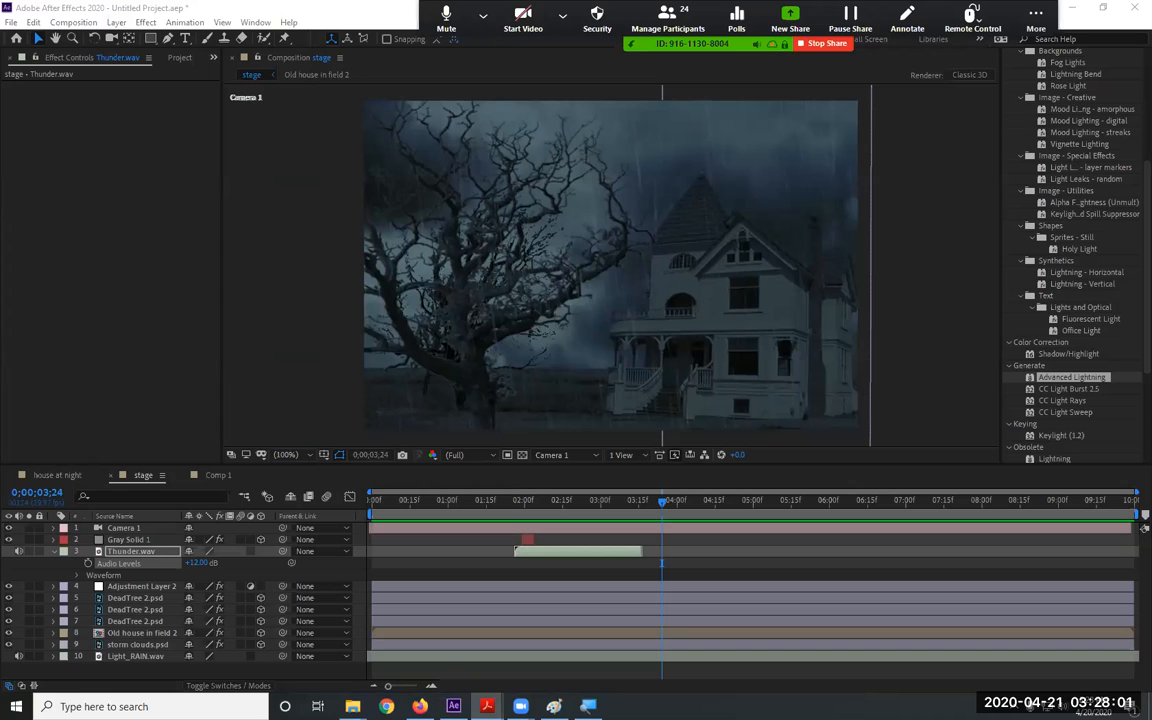
click(630, 278)
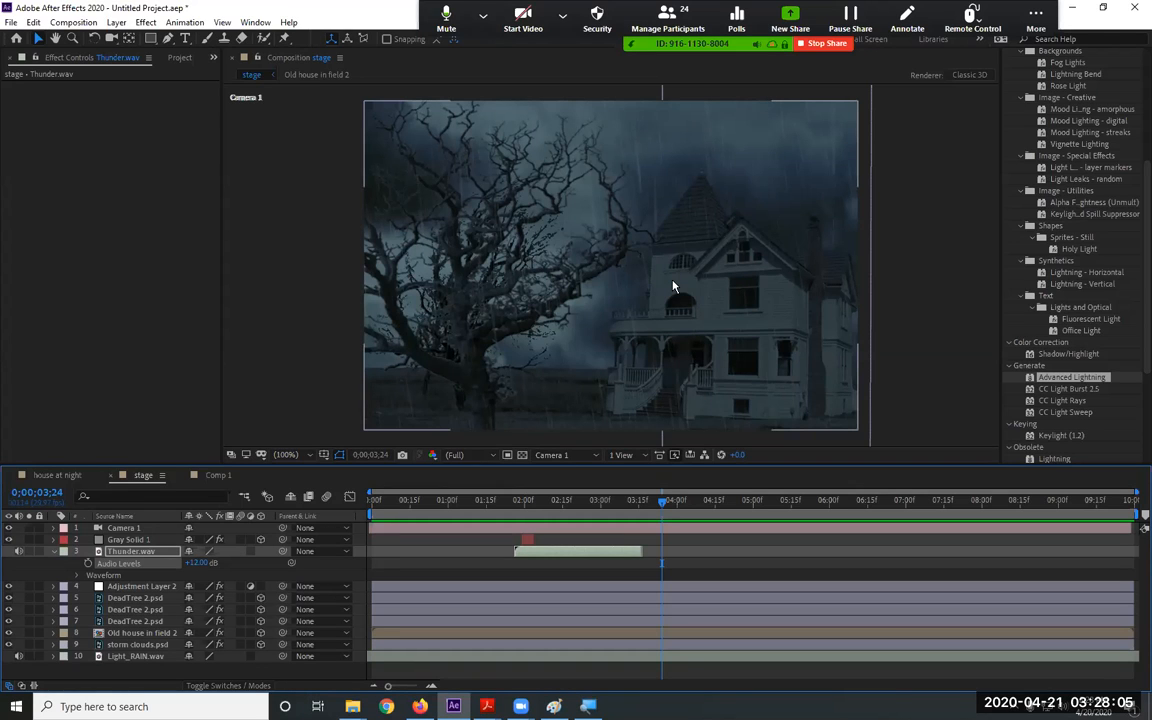
click(53, 551)
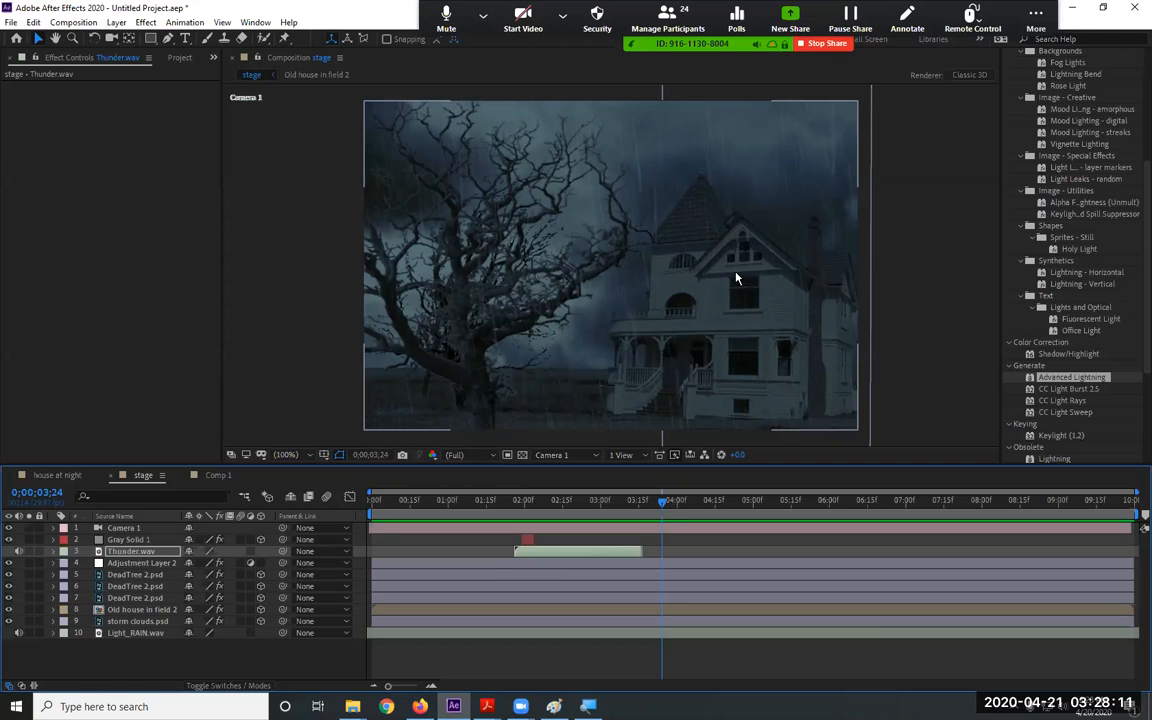
Create a new 720 × 480 px deep yellow solid in the stage composition
key(space)
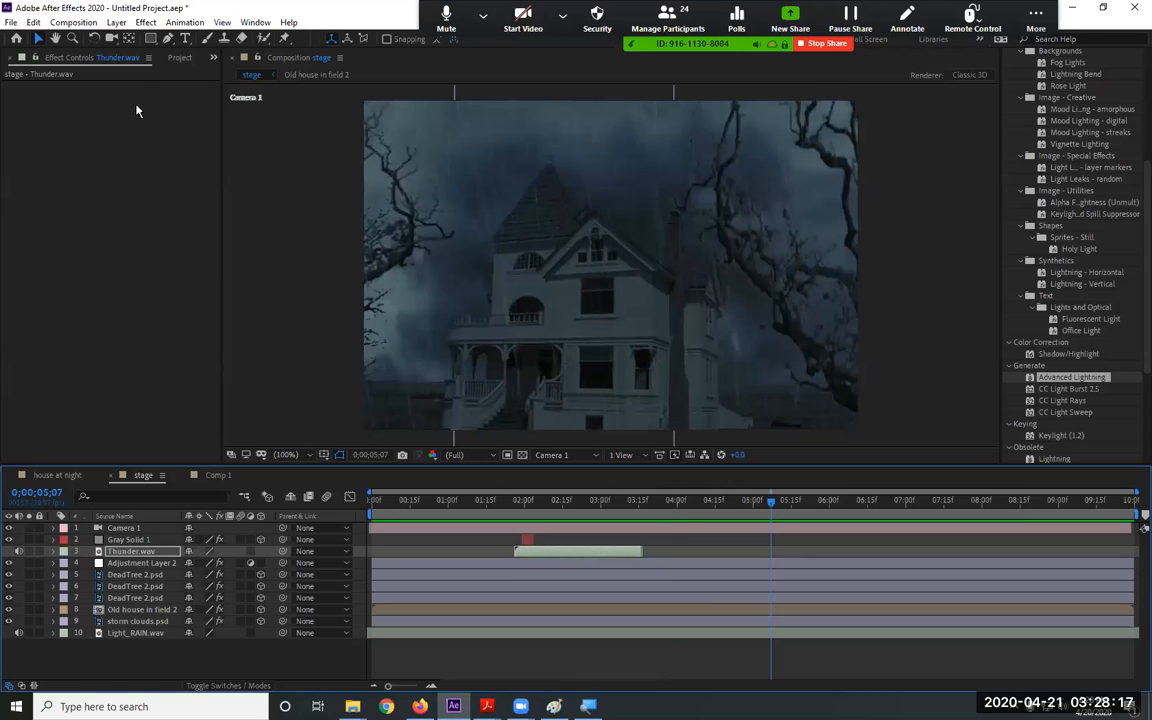
click(114, 23)
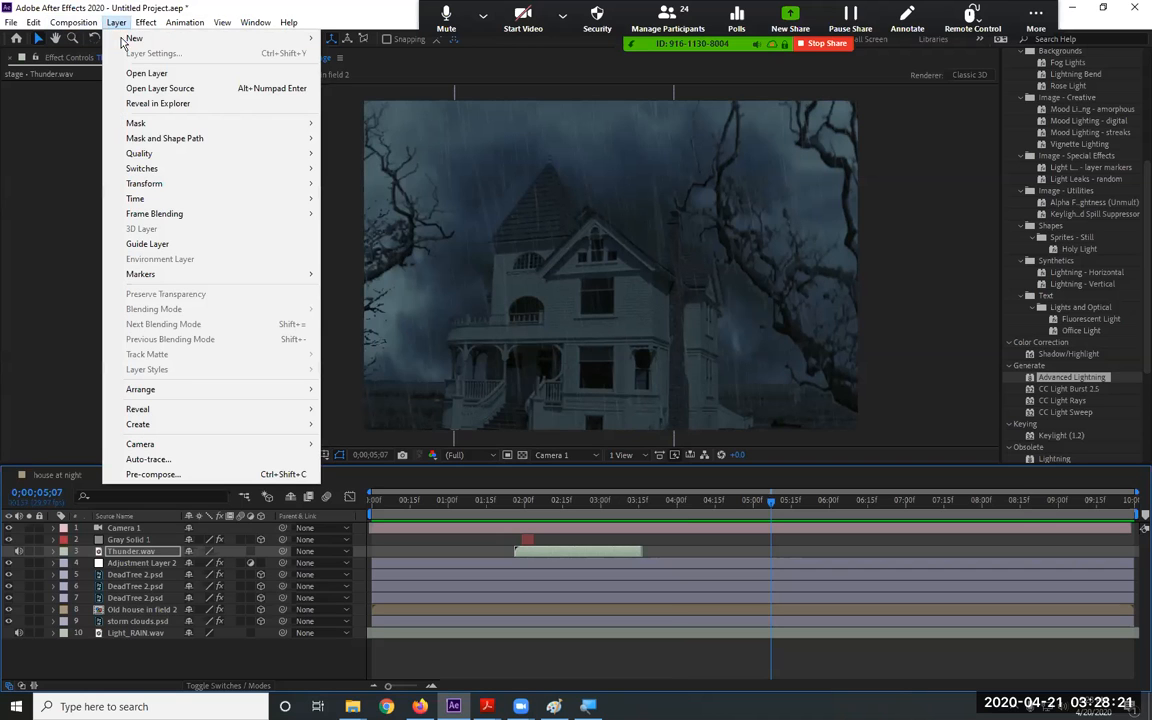
mouse_move(123, 42)
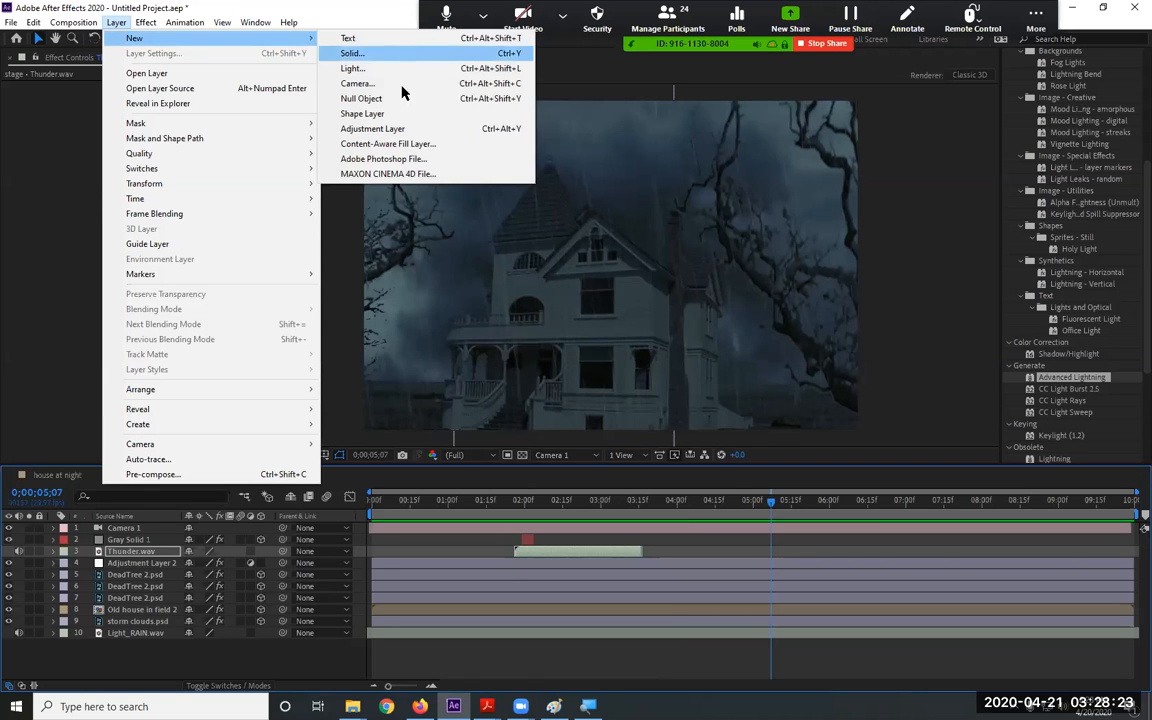
click(365, 54)
click(567, 435)
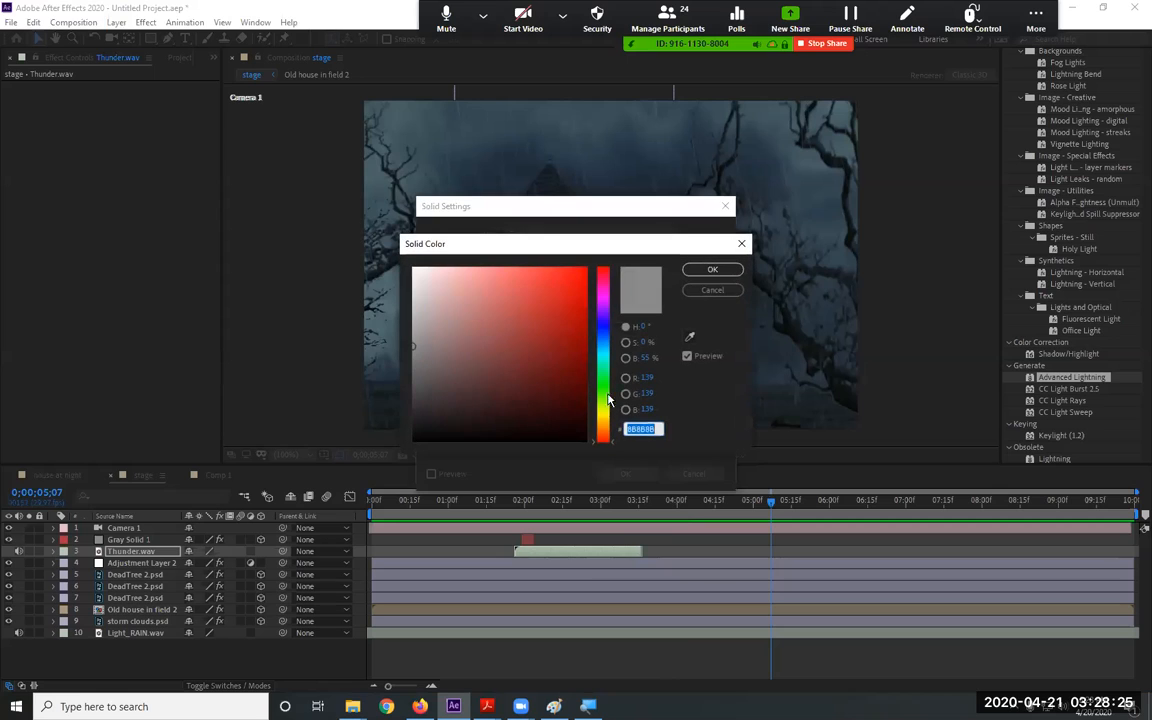
drag(603, 407, 605, 410)
click(587, 313)
mouse_move(587, 313)
mouse_down()
mouse_move(580, 352)
mouse_move(584, 327)
mouse_up()
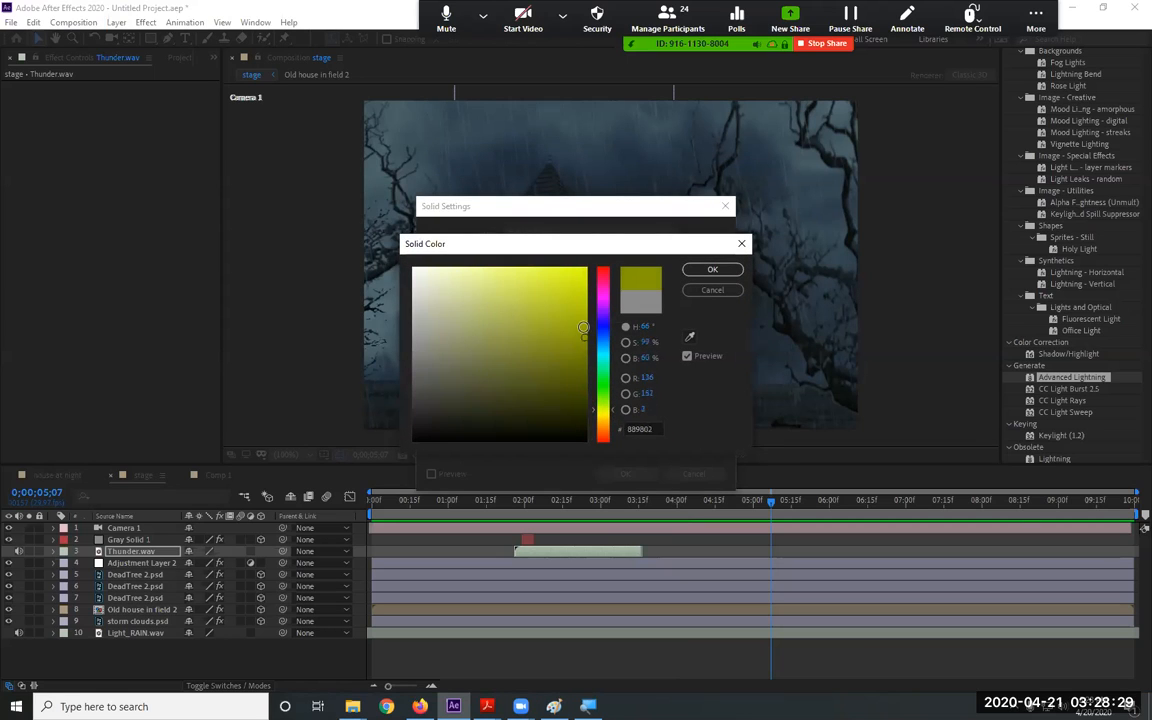
click(712, 269)
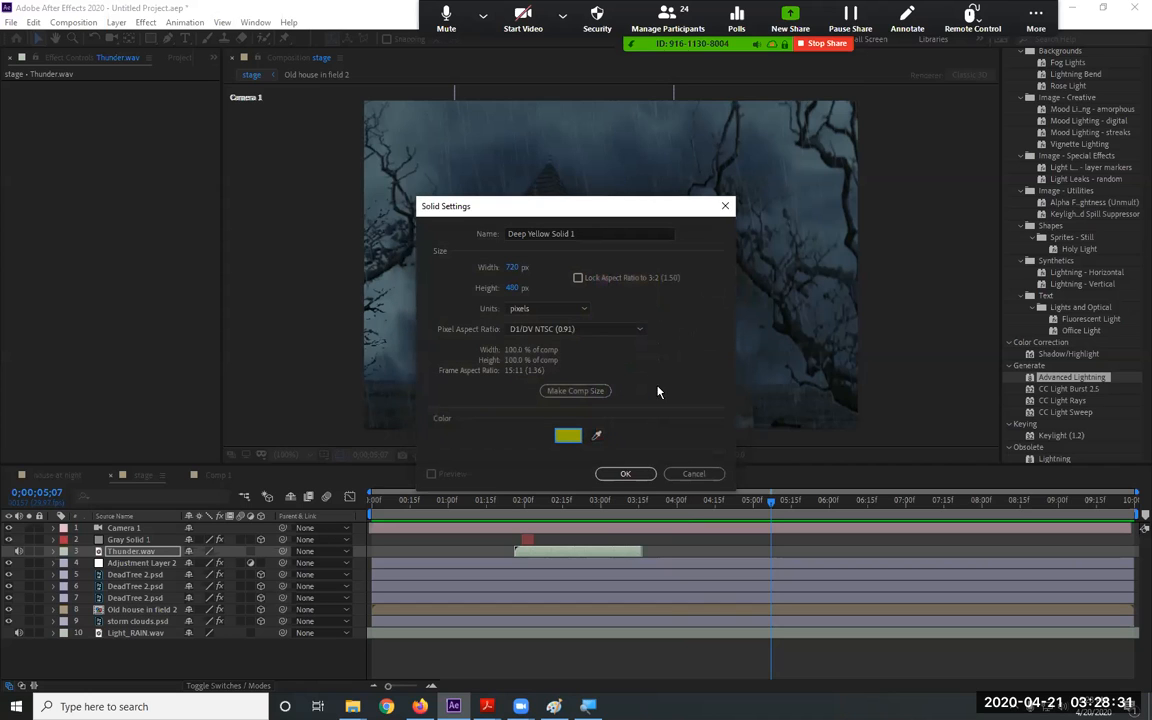
click(626, 473)
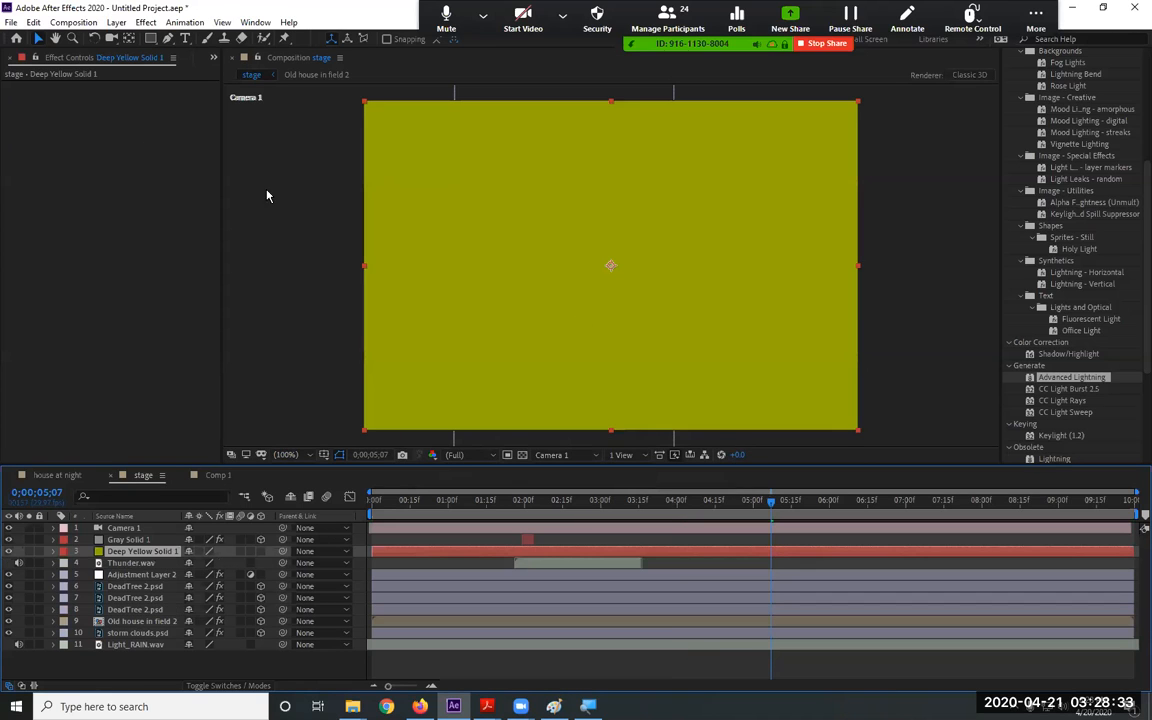
Set the yellow solid's opacity to 27% and draw a rectangular mask around the house's upper window
click(151, 38)
drag(591, 239, 626, 309)
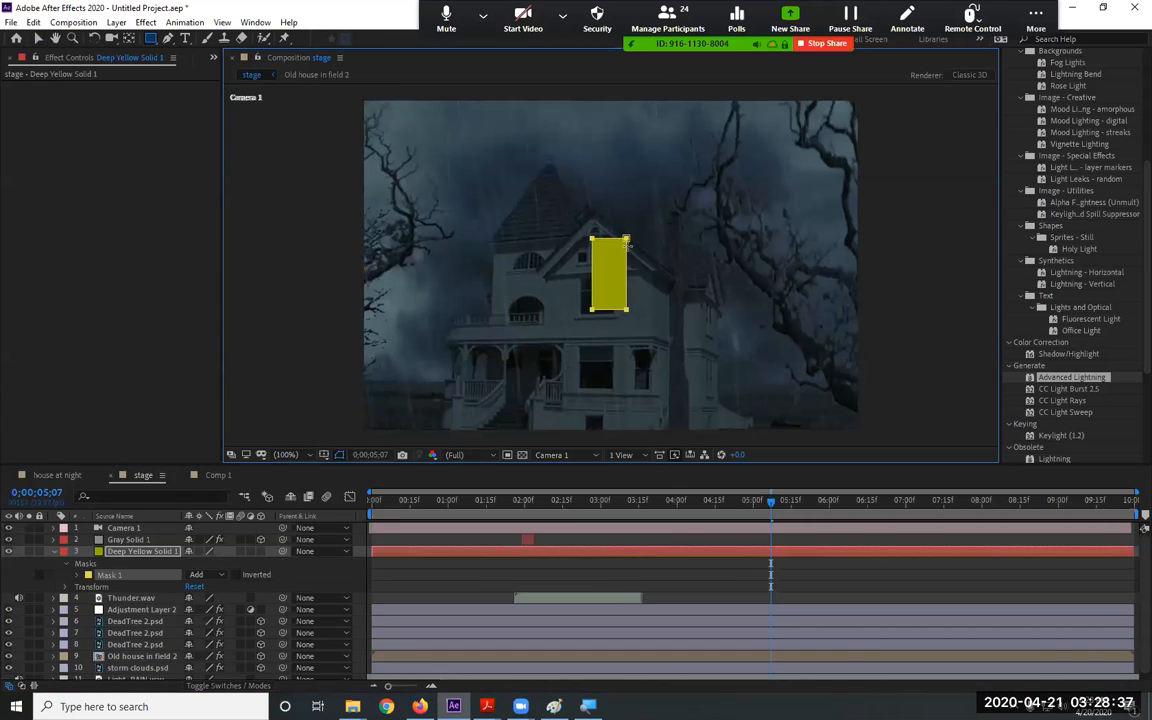
key(ctrl+z)
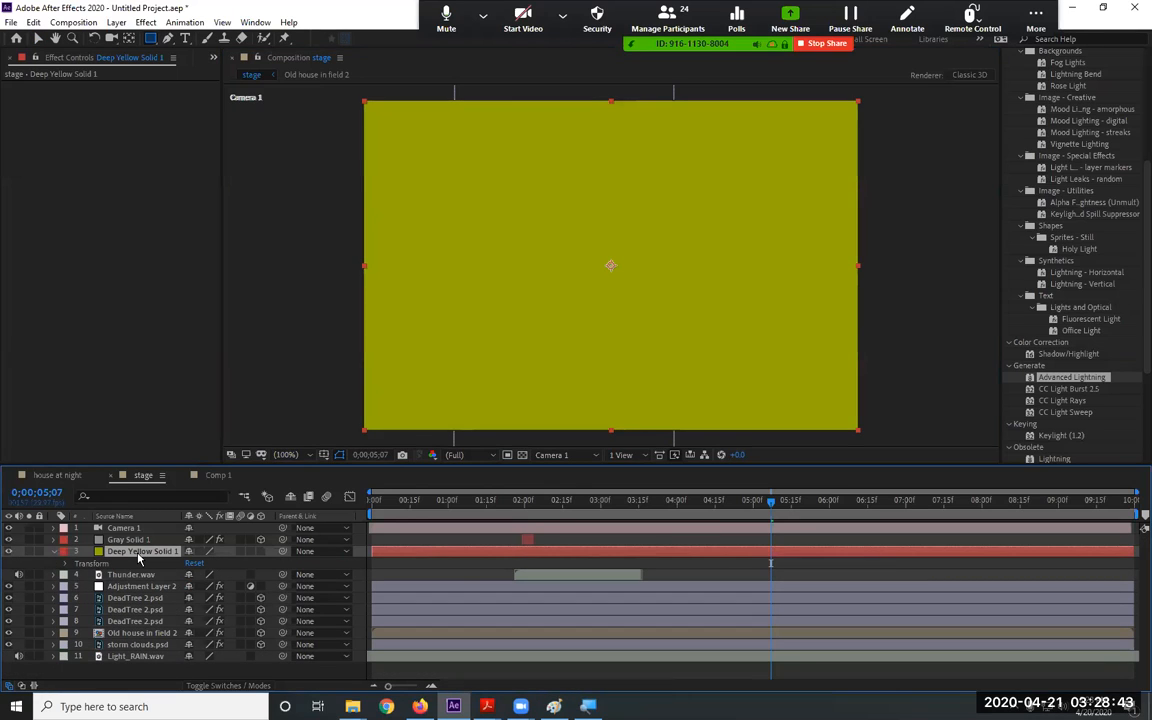
key(t)
drag(190, 563, 136, 560)
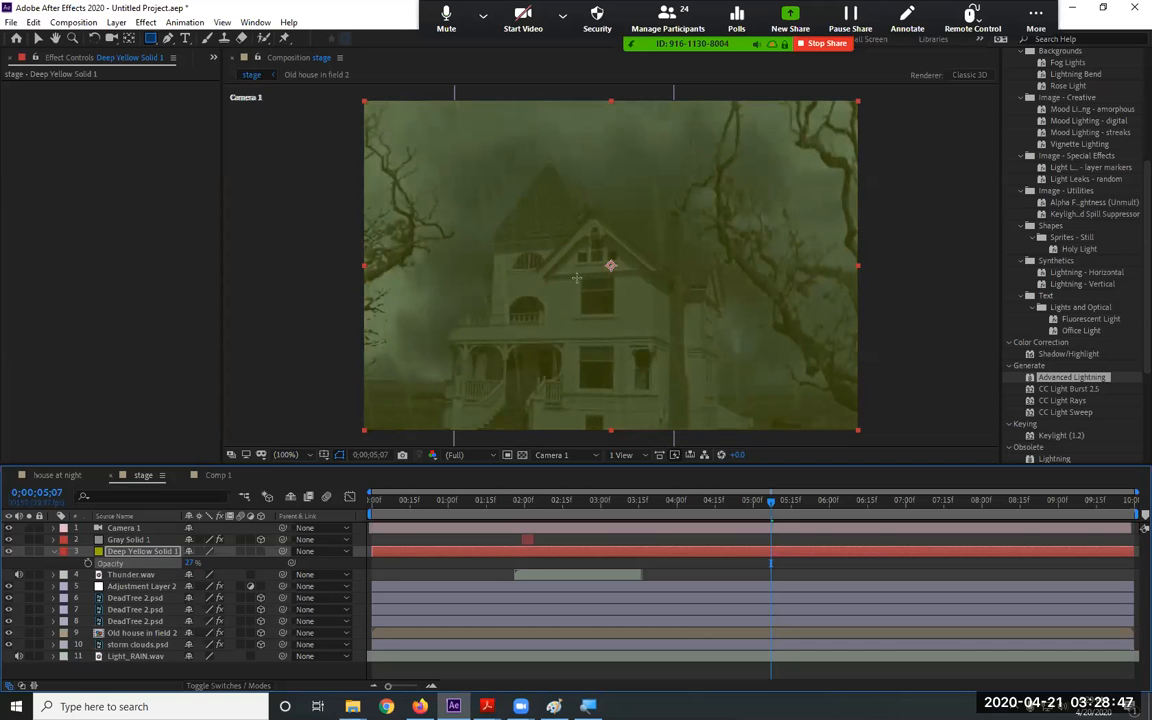
drag(580, 278, 615, 315)
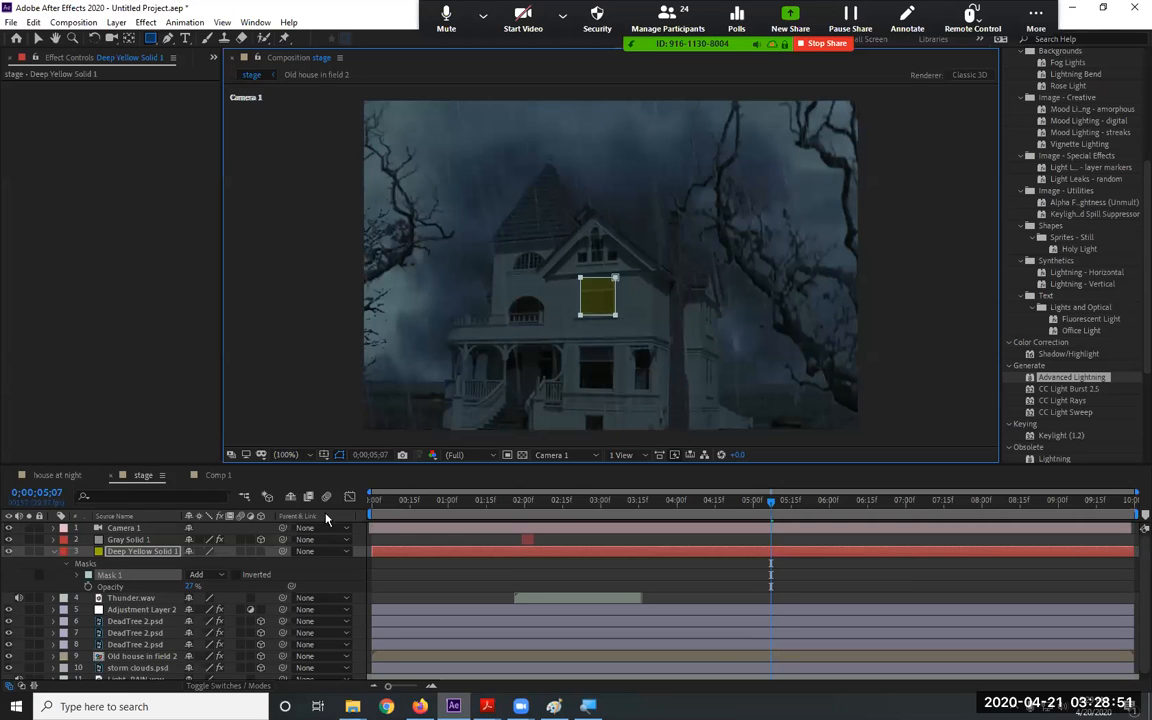
Make the masked yellow solid a 3D layer and check its placement at 0;00;01;06
click(260, 551)
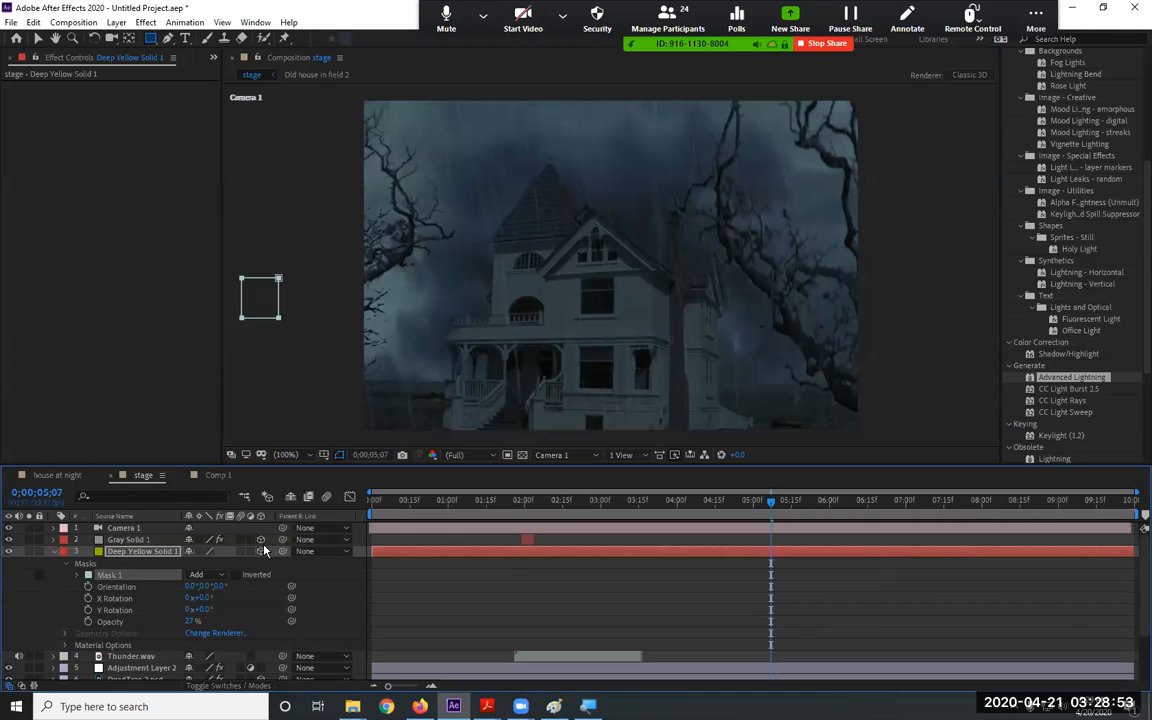
click(261, 551)
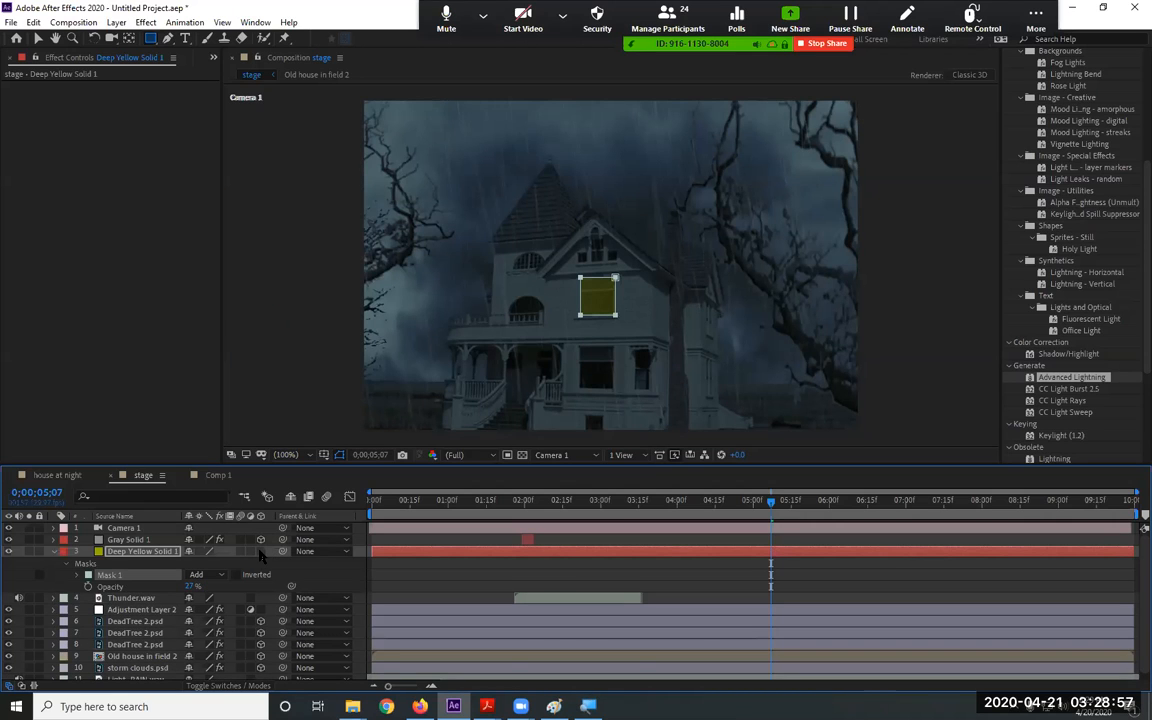
click(260, 551)
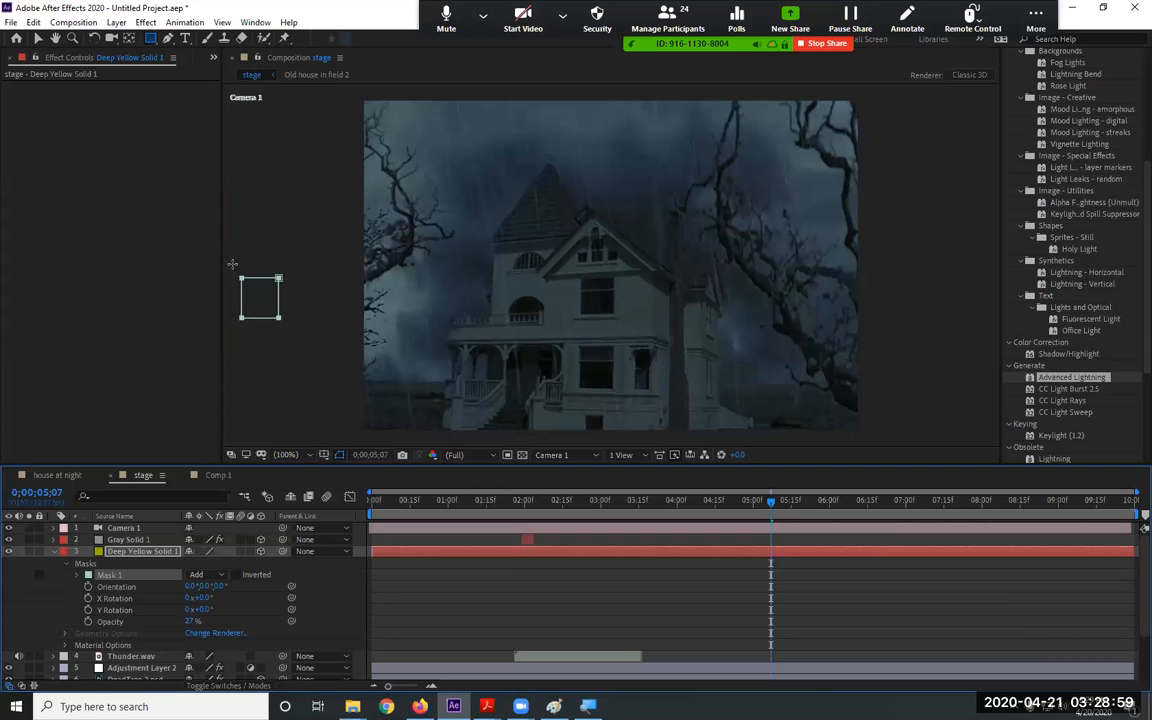
mouse_move(453, 502)
mouse_down()
mouse_move(318, 500)
mouse_move(463, 505)
mouse_up()
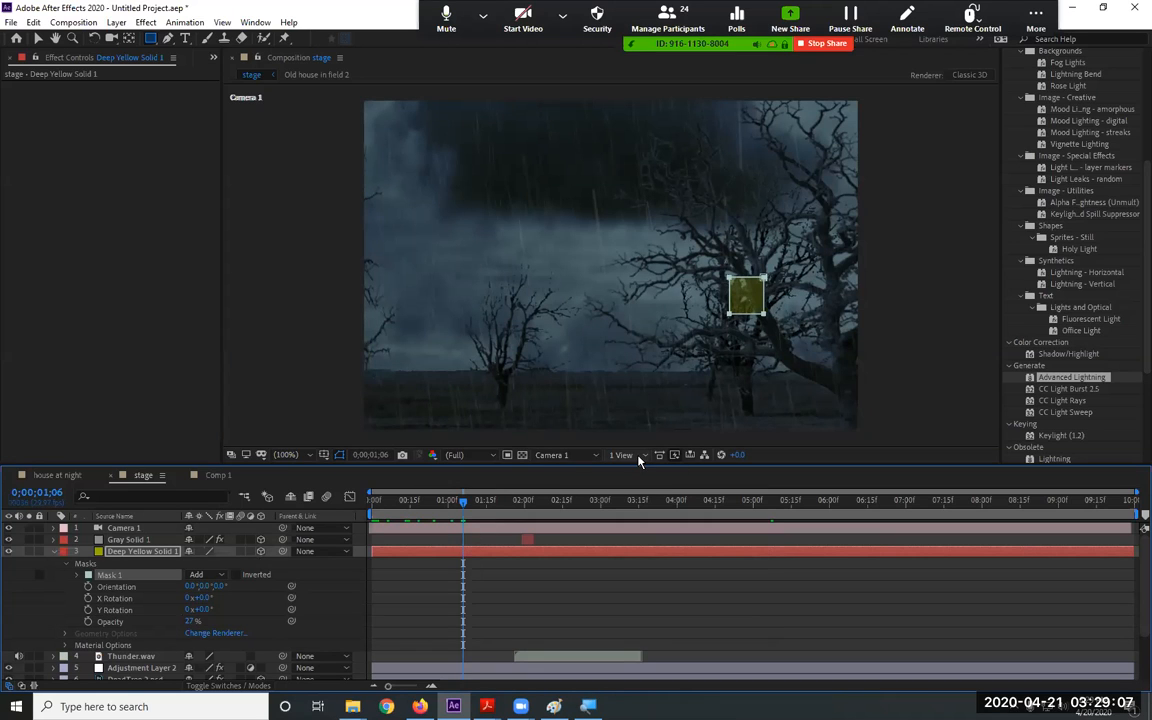
Shift the 3D yellow solid along its X axis at 0;00;01;06 and check its placement at 0;00;05;07
click(140, 552)
click(37, 38)
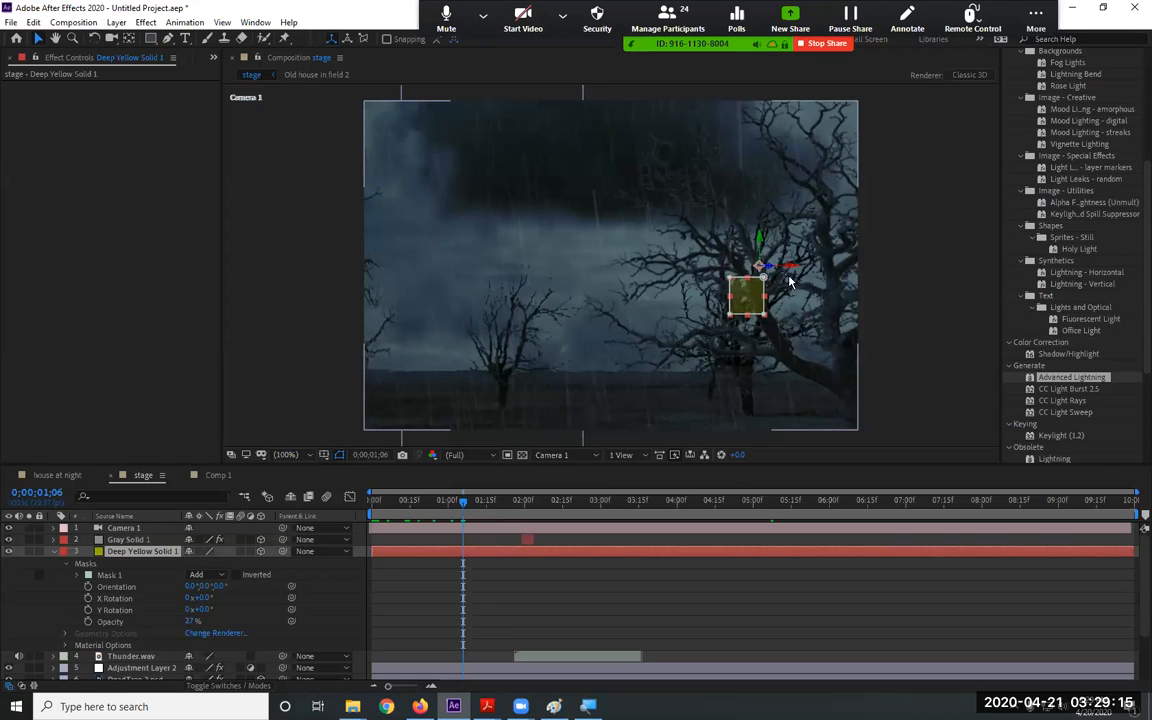
drag(789, 279, 919, 270)
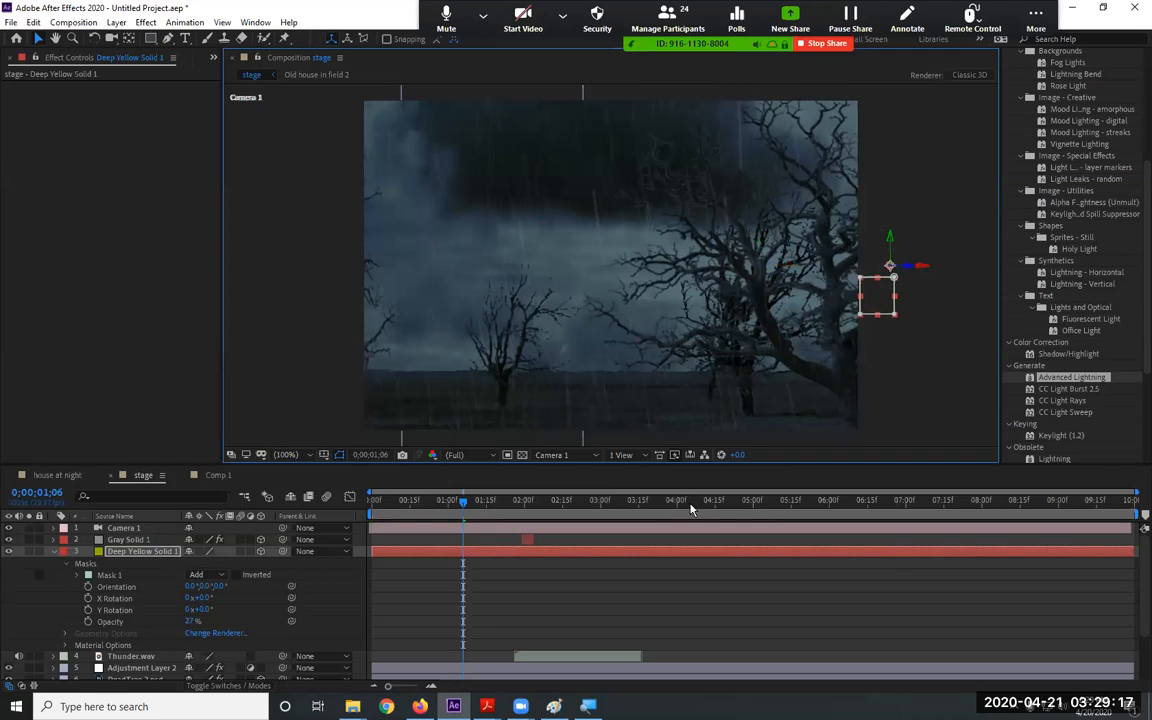
click(771, 500)
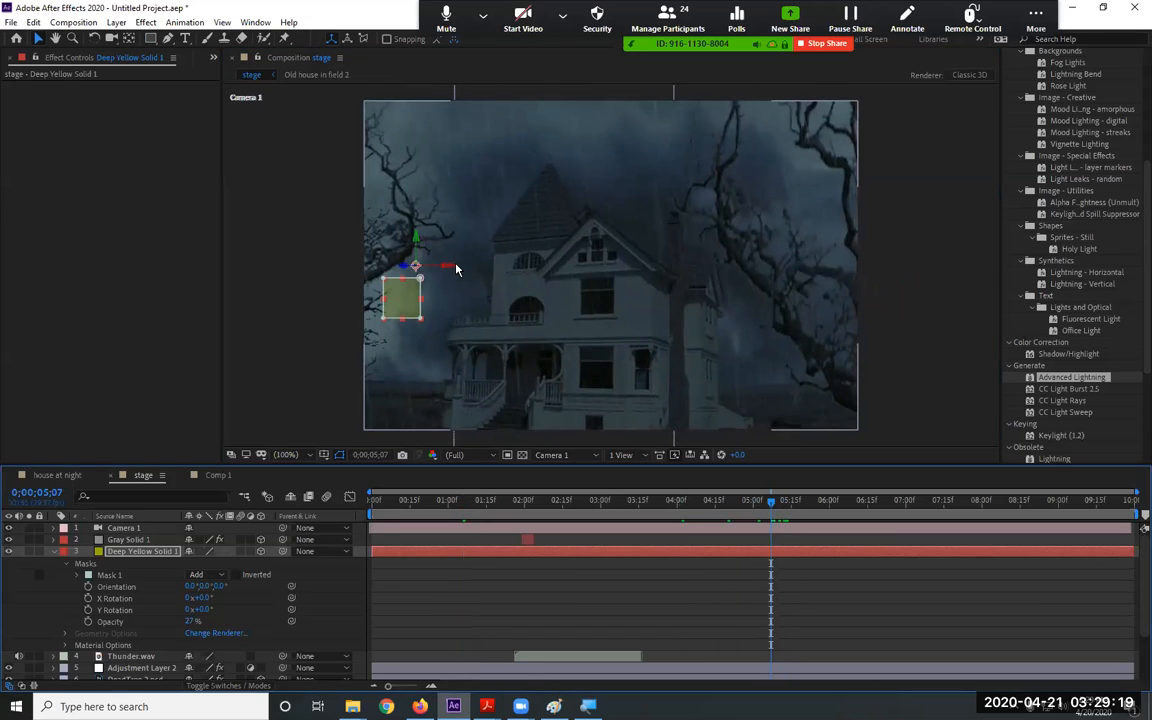
Move the yellow solid along its X axis onto the upper window and scrub nearby frames to check the alignment
click(449, 235)
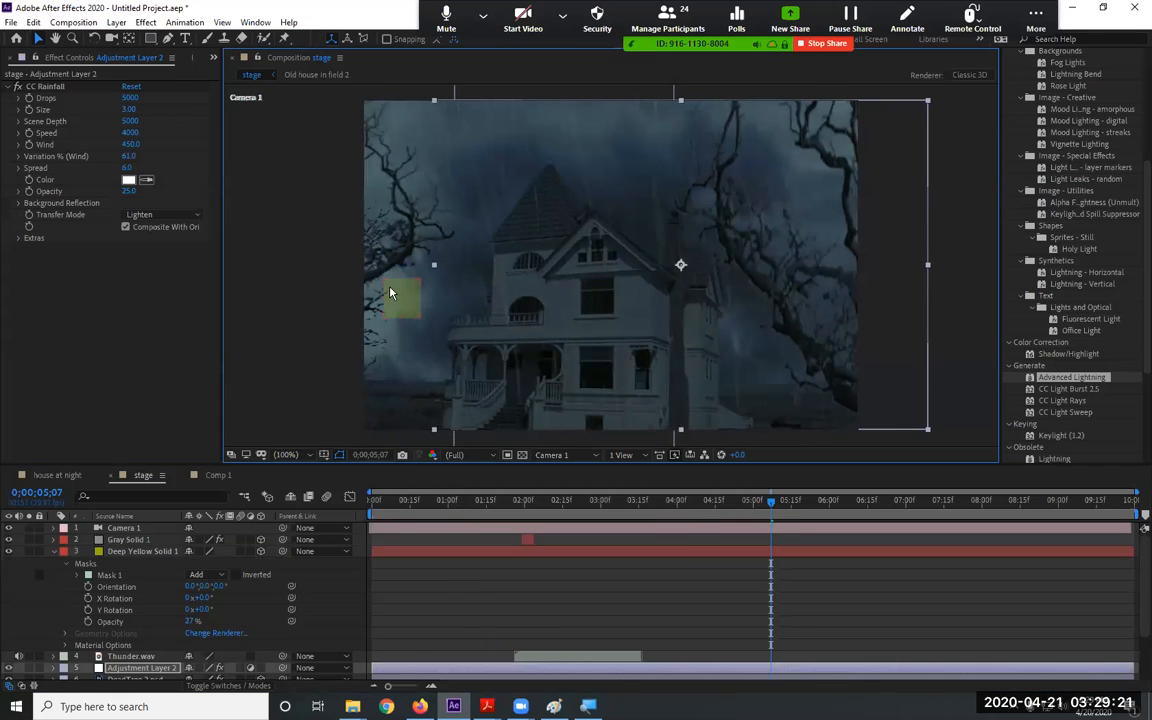
key(ctrl+z)
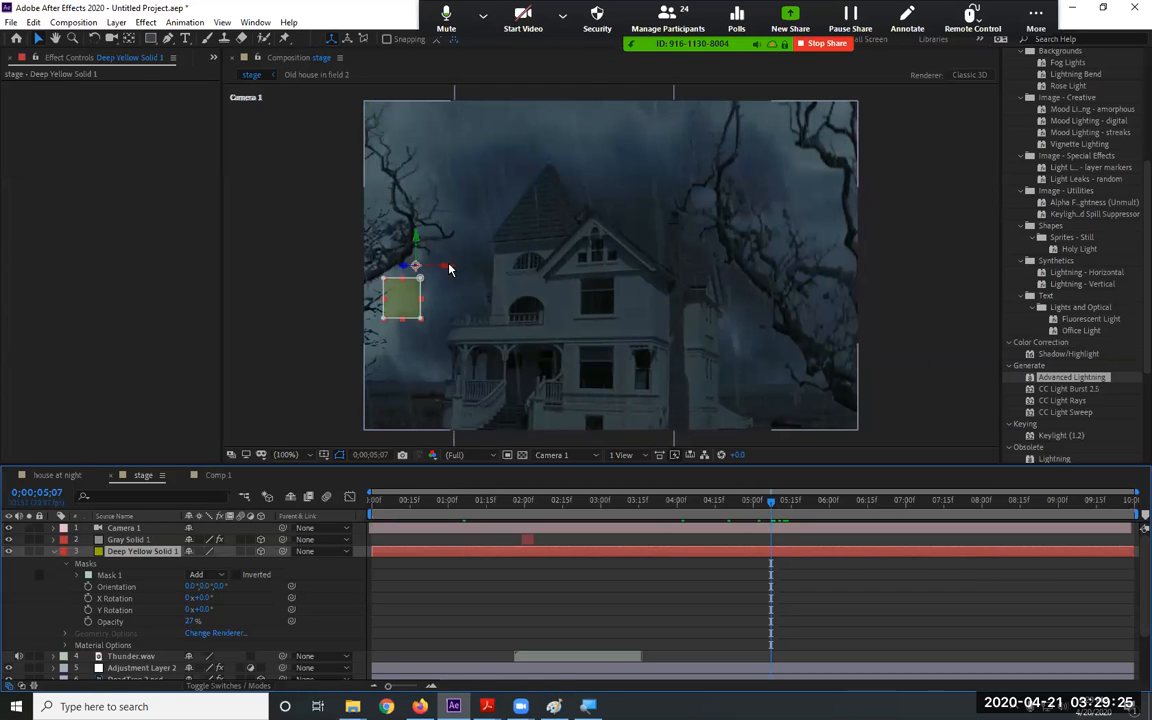
drag(449, 266, 470, 268)
key(ctrl+z)
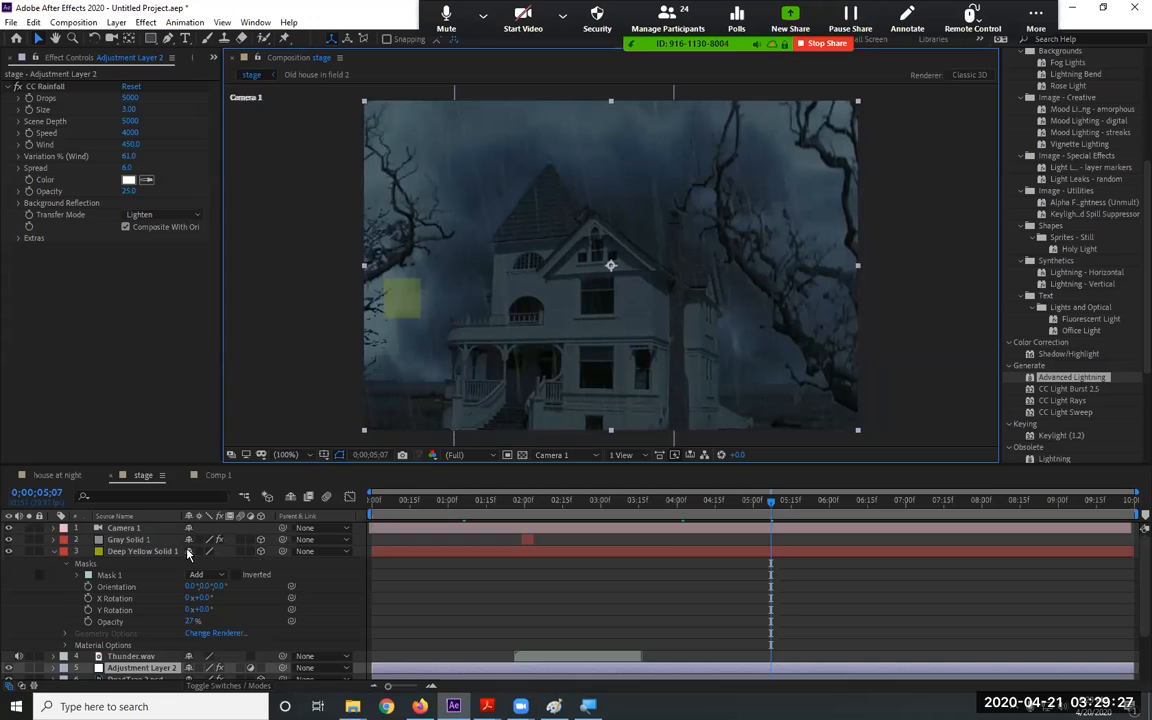
click(150, 551)
drag(443, 265, 643, 267)
mouse_move(750, 512)
mouse_down()
mouse_move(710, 501)
mouse_move(766, 501)
mouse_up()
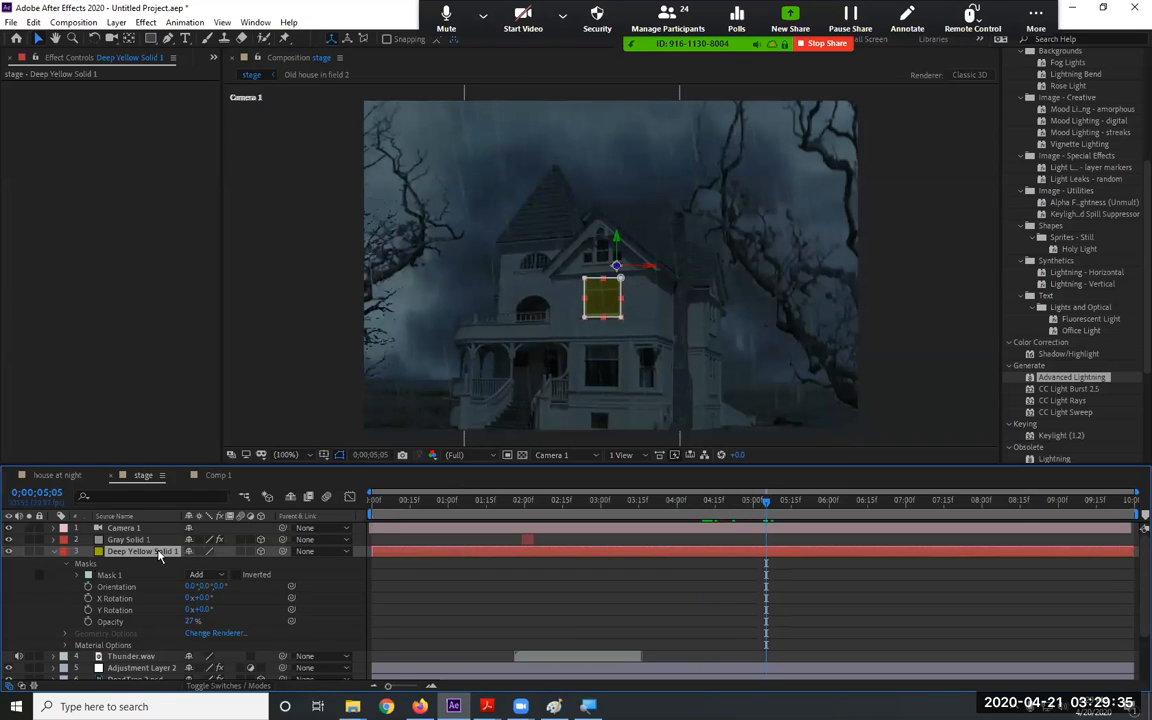
Delete the yellow solid from the stage composition and open the Old house in field 2 composition
key(Delete)
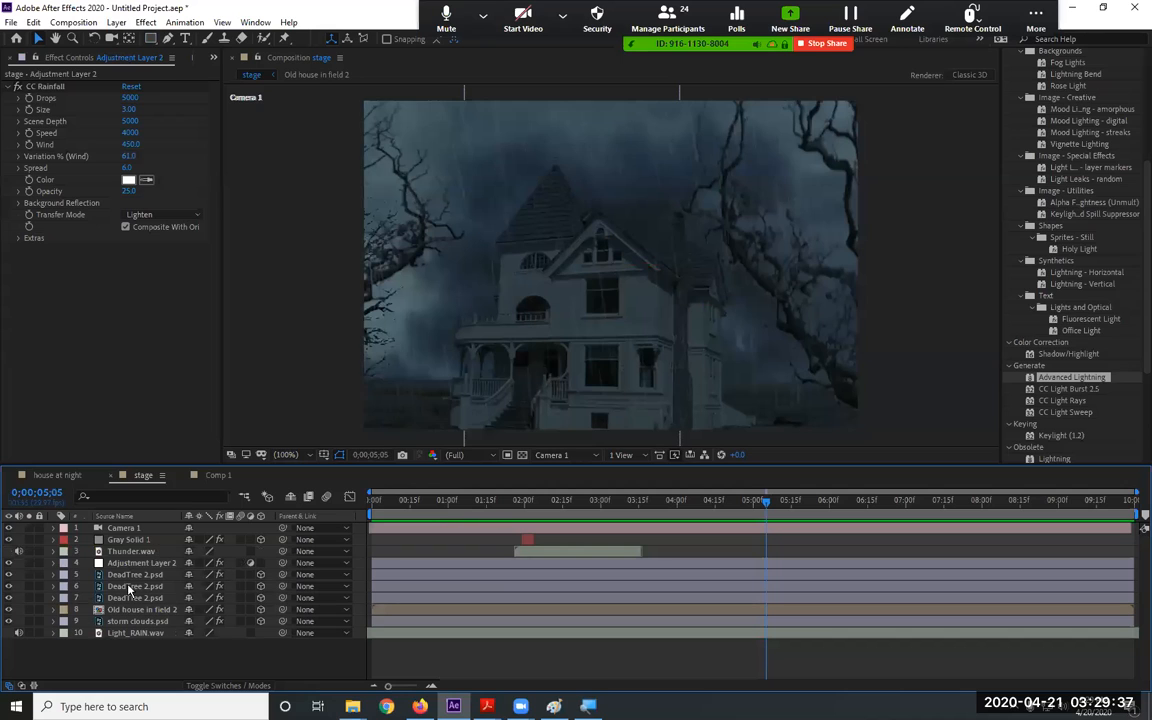
click(126, 610)
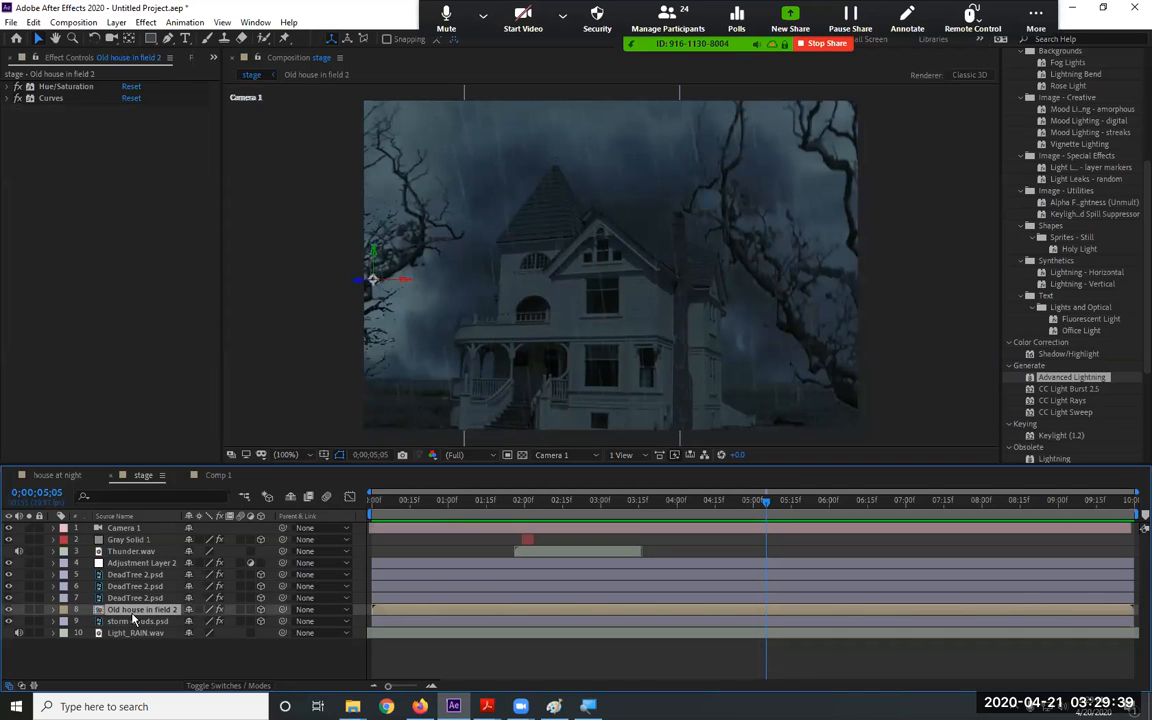
double_click(121, 611)
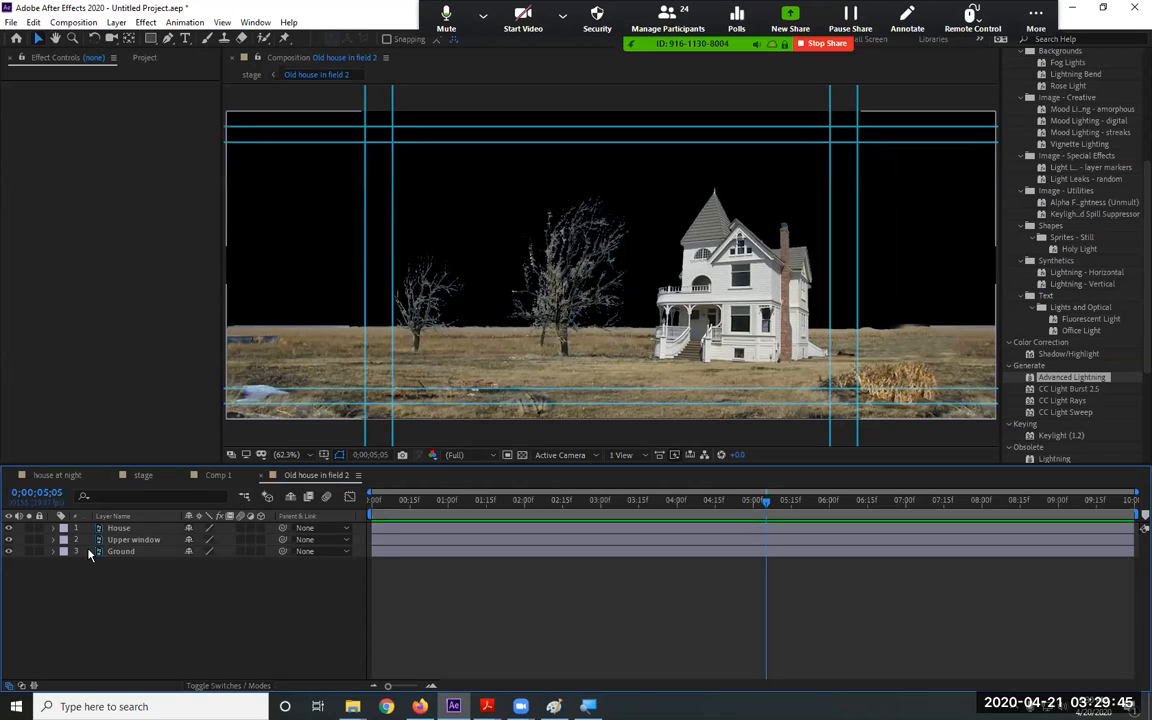
Examine what the House, Upper window and Ground layers contain by switching each one's visibility off and on
key(ctrl+a)
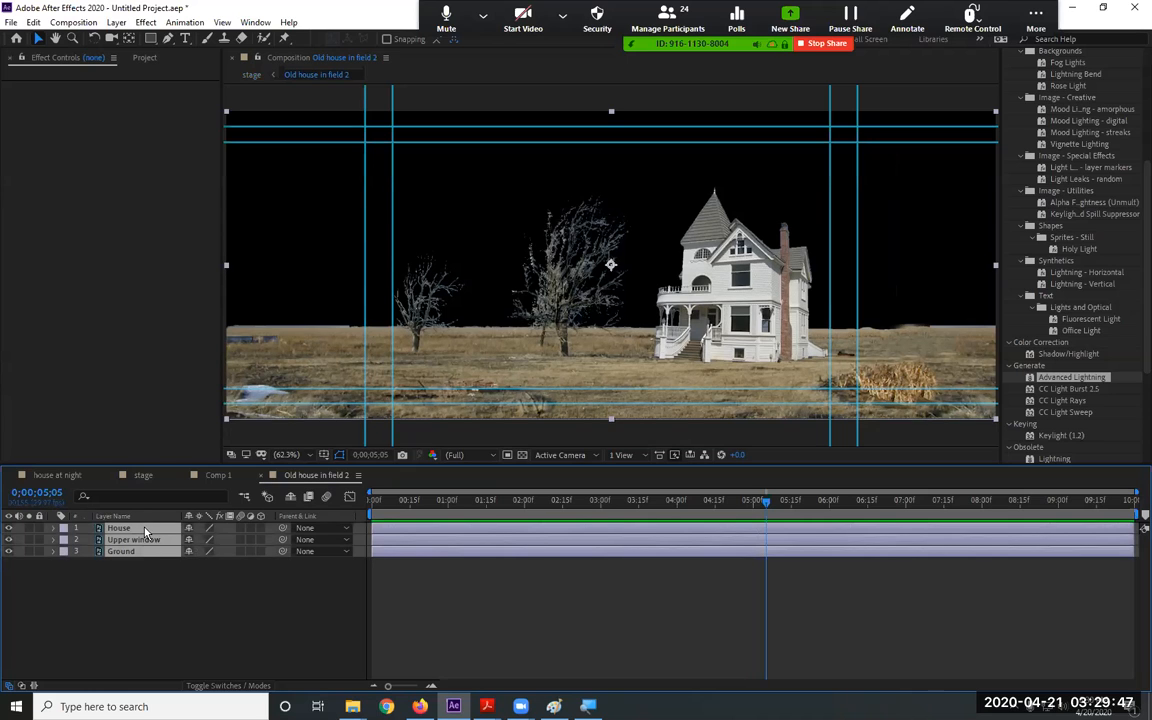
click(9, 529)
click(9, 529)
click(79, 597)
click(9, 528)
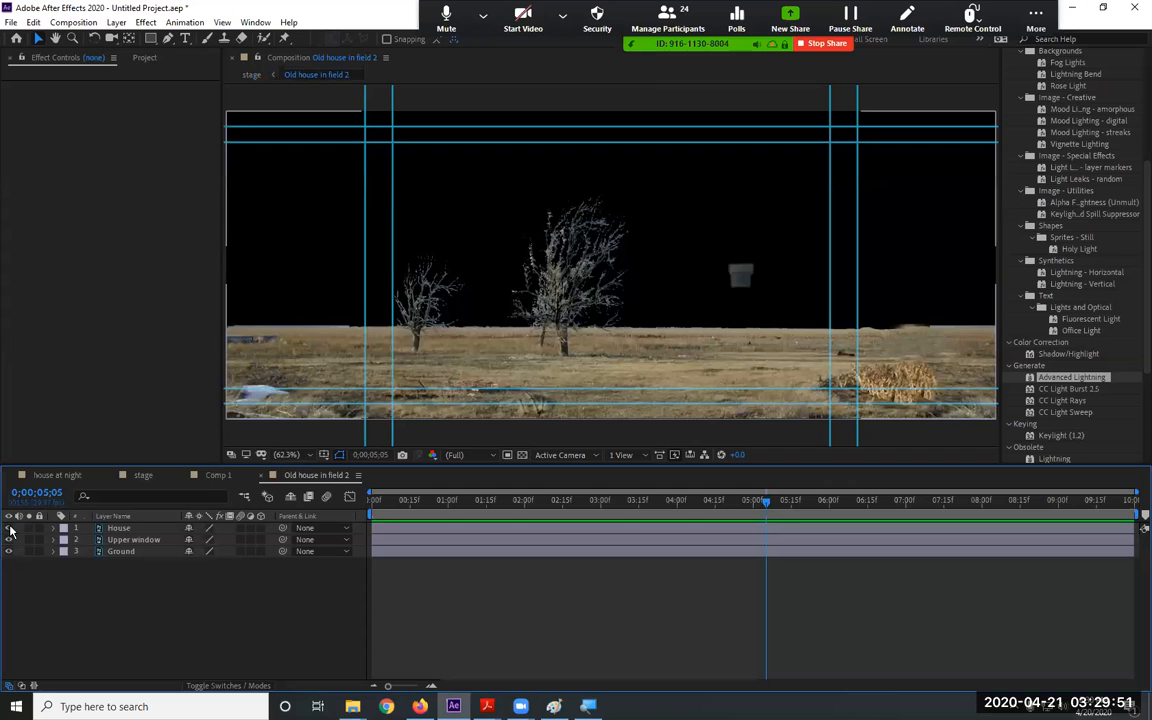
click(9, 528)
click(12, 539)
click(12, 541)
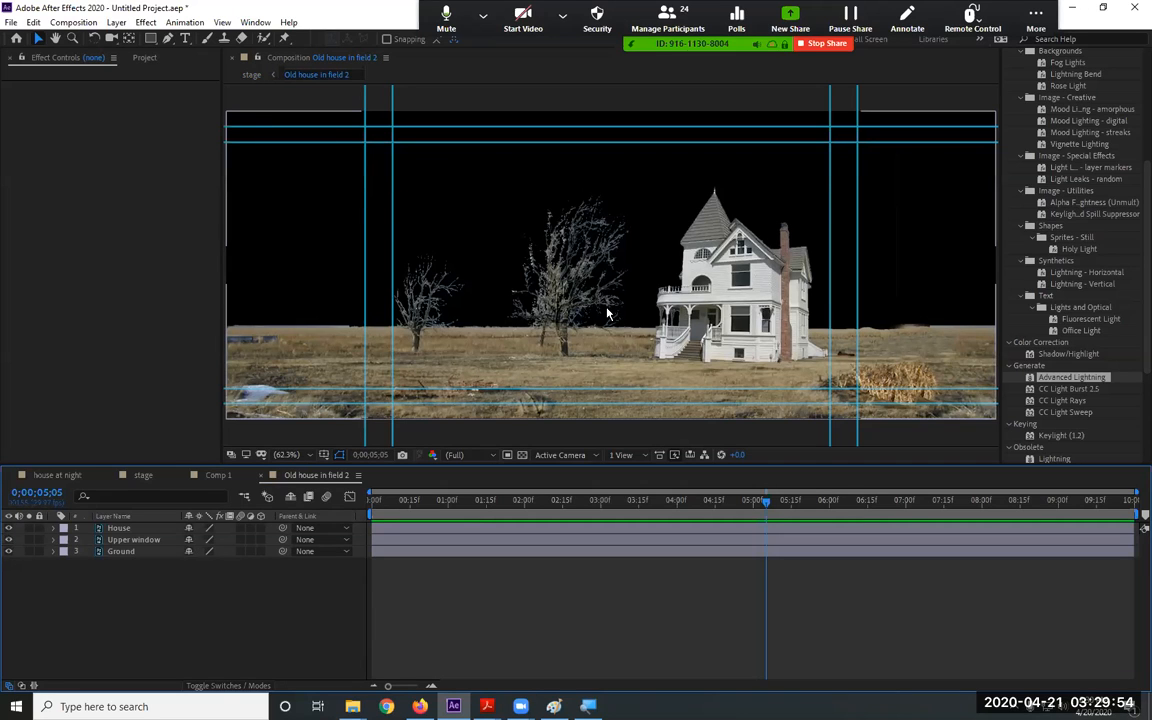
click(10, 551)
click(10, 551)
Make the House, Upper window and Ground layers 3D and set the Upper window's Z position to 53 using the Top view
click(135, 540)
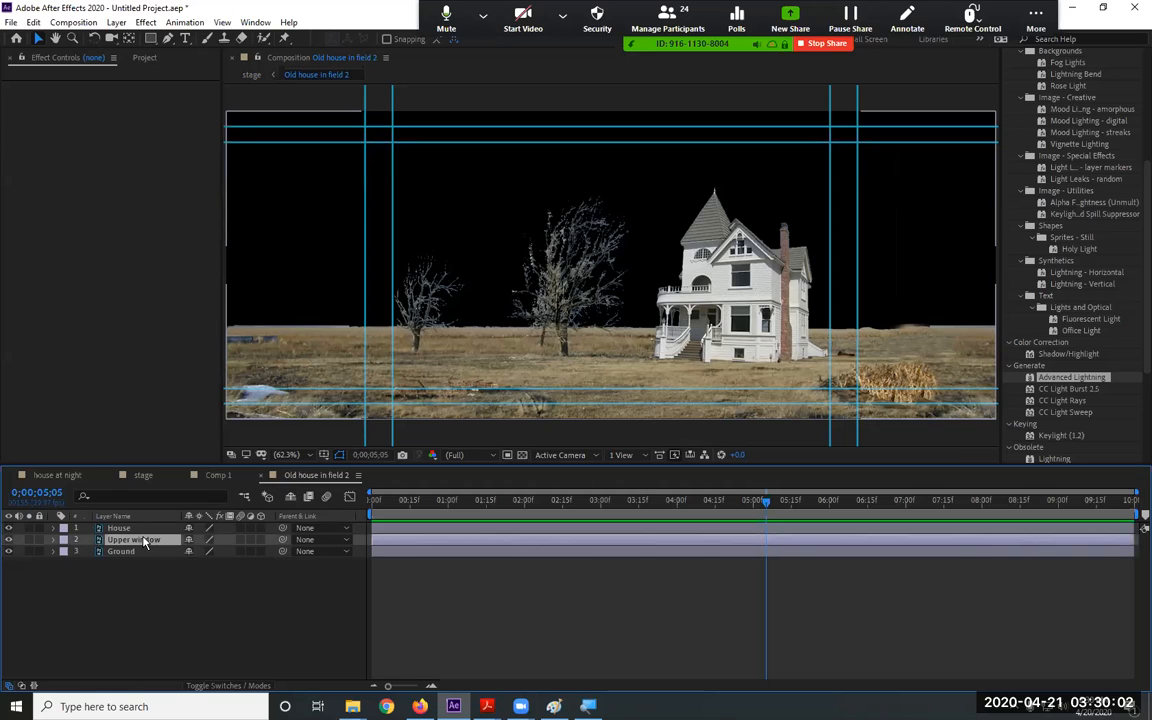
click(260, 539)
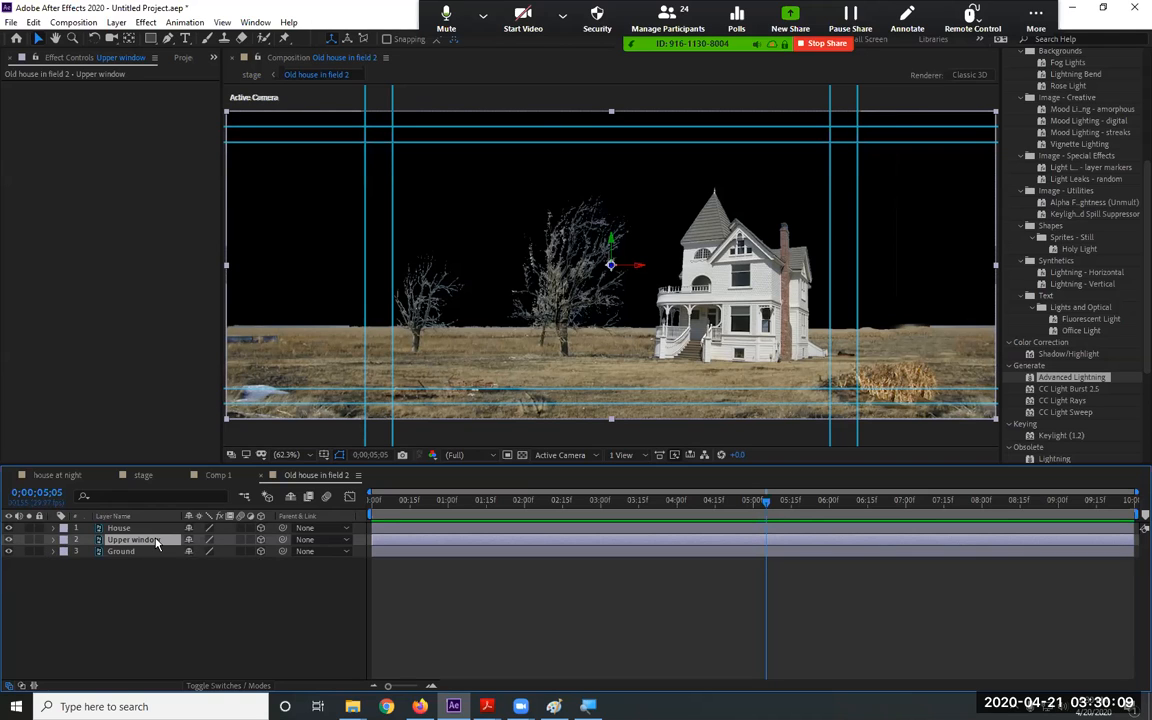
key(p)
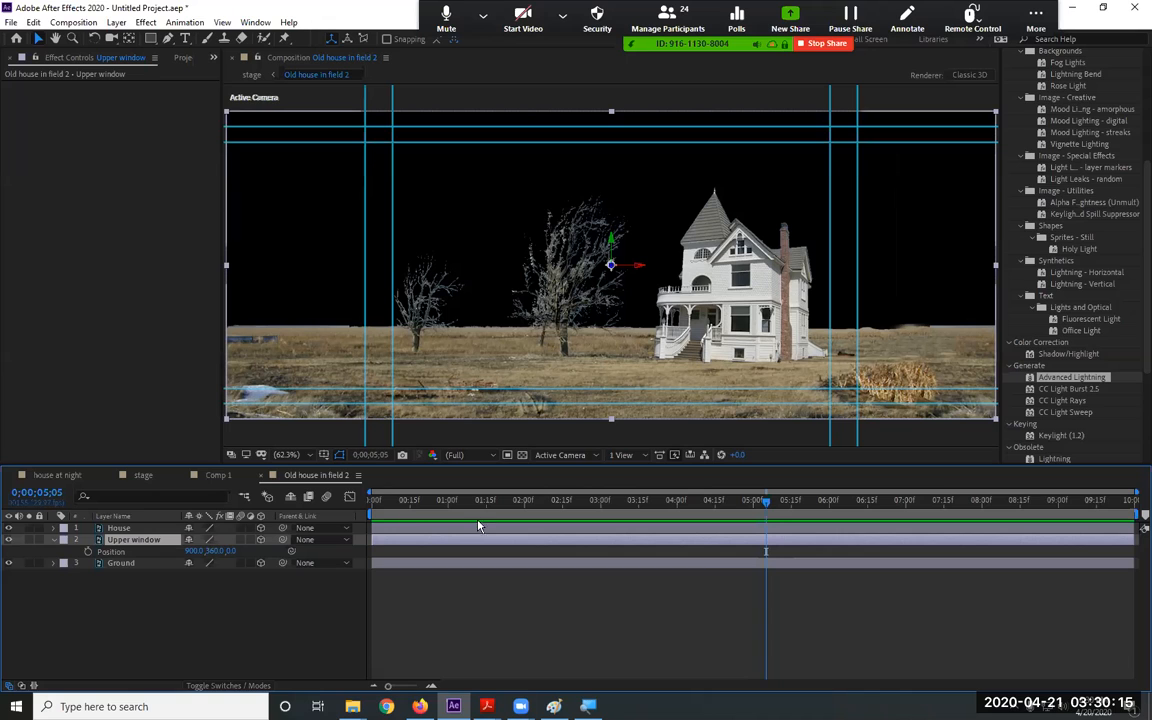
click(621, 455)
click(565, 455)
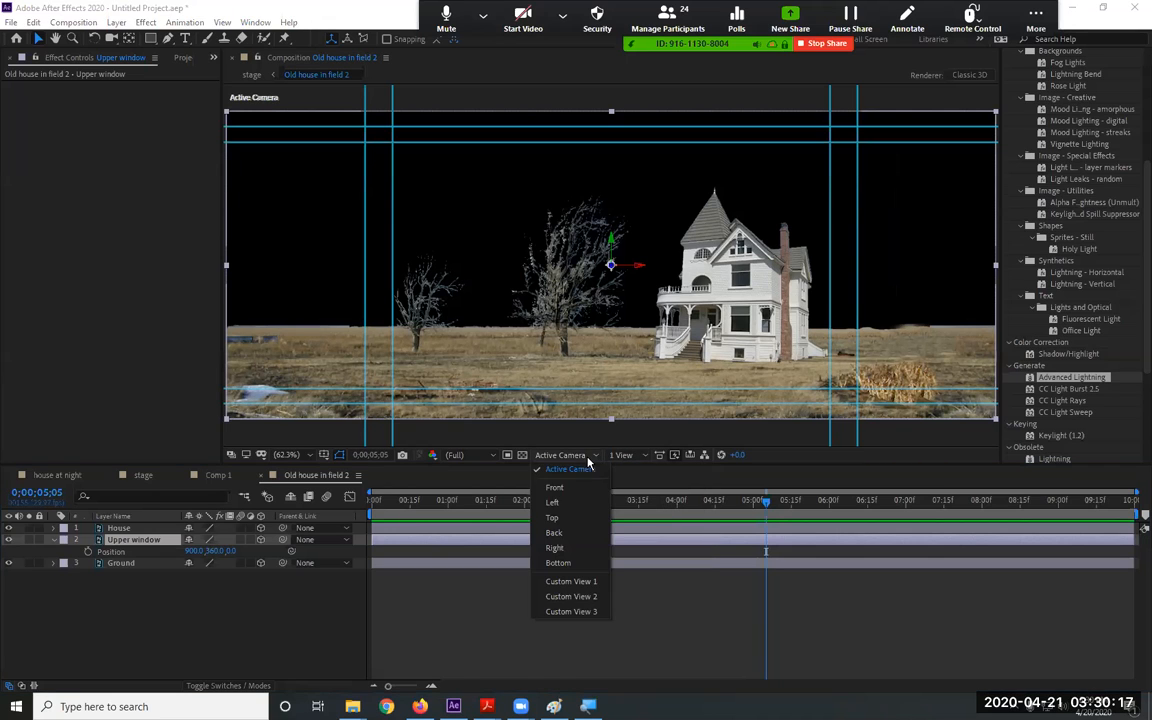
click(586, 519)
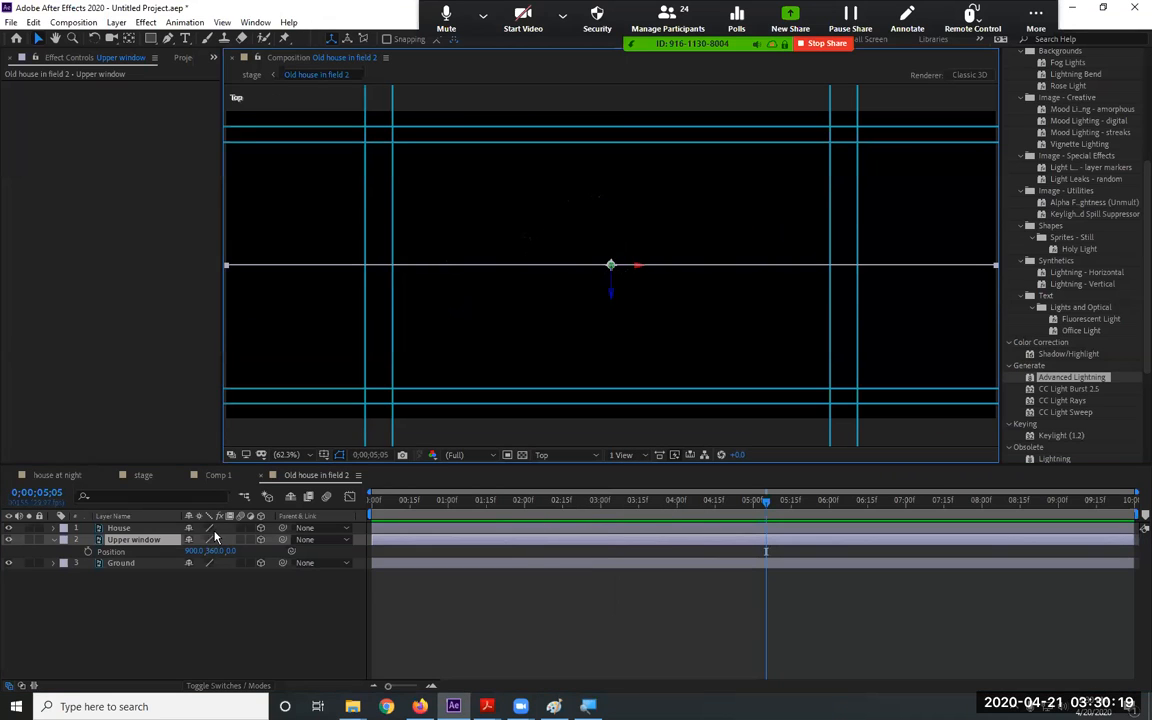
drag(229, 551, 274, 572)
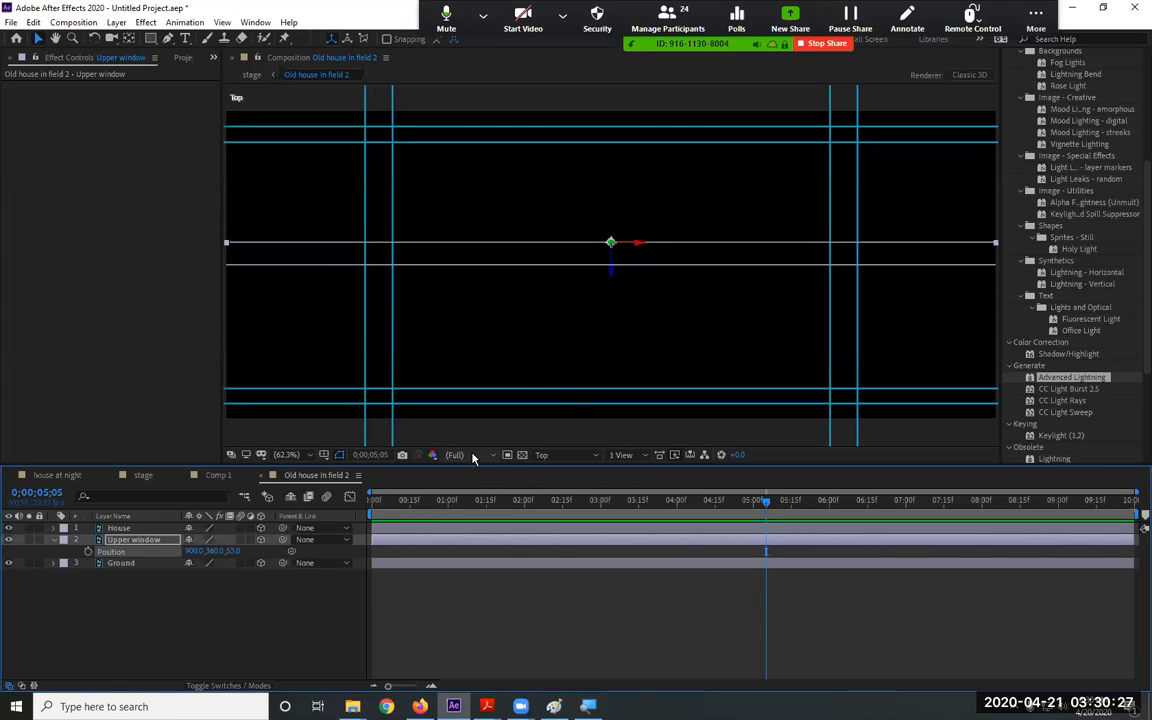
Return to Active Camera, scale the Upper window layer to 122% and shift it to X position 838.6 to fill the window opening
click(548, 457)
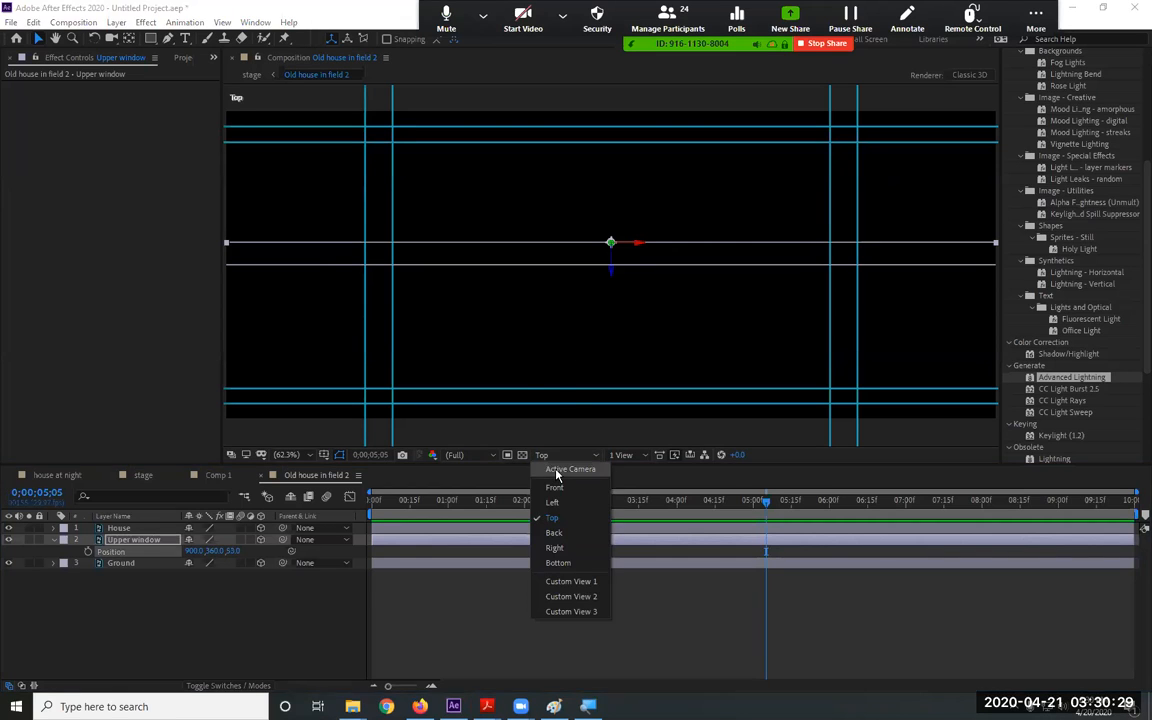
click(560, 480)
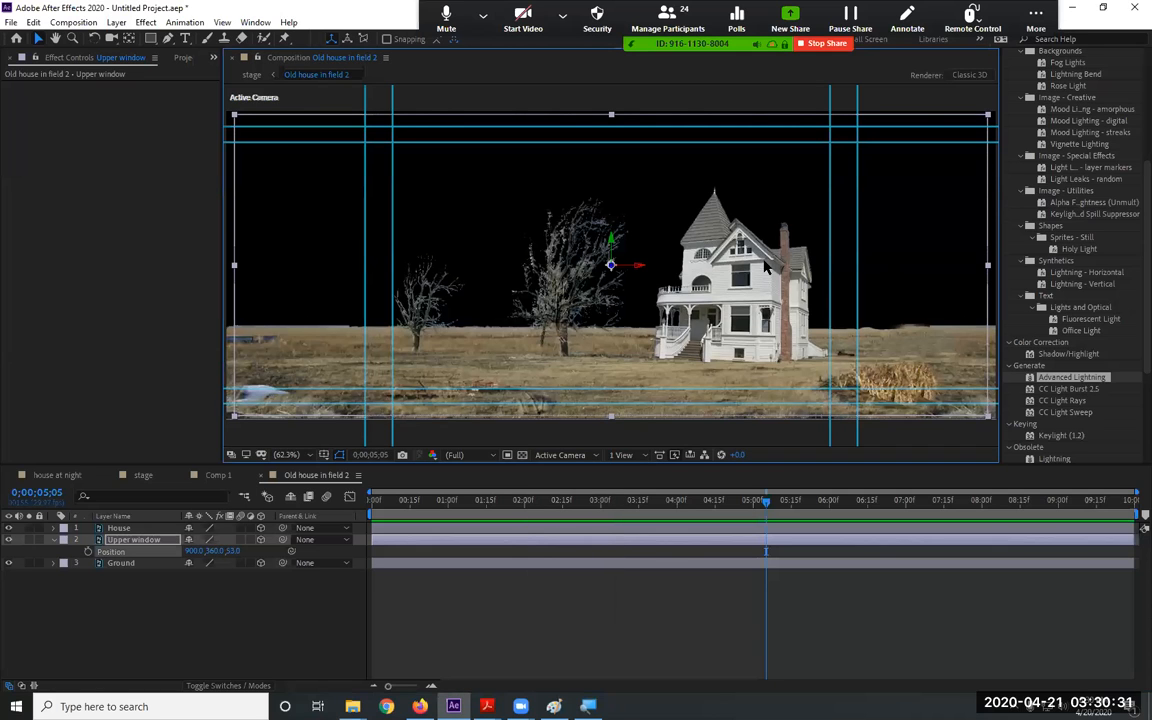
scroll(683, 255, up, 3)
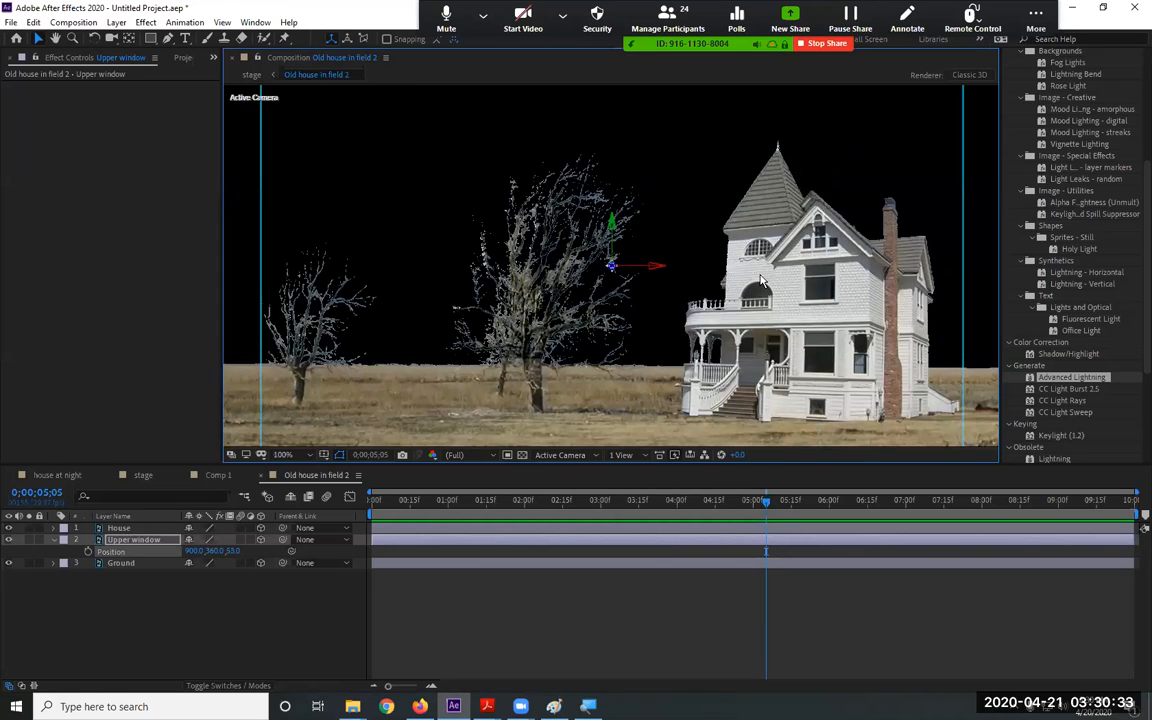
scroll(760, 281, up, 3)
key(h)
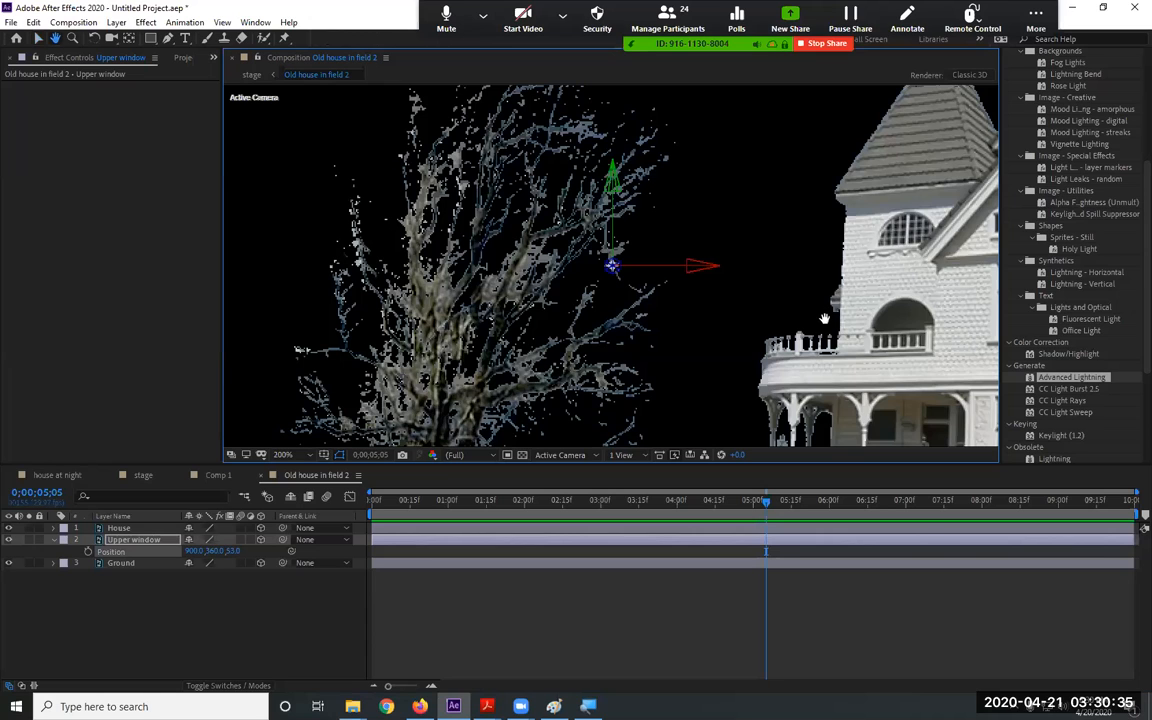
drag(824, 319, 514, 321)
key(v)
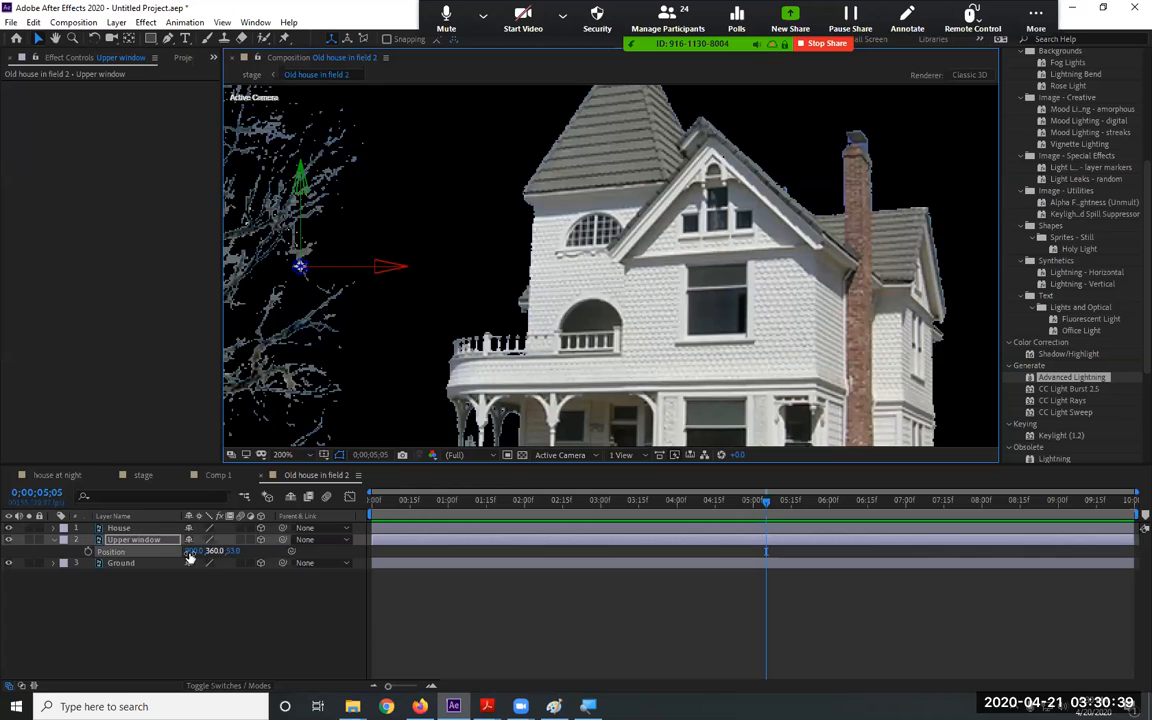
drag(192, 551, 262, 561)
key(s)
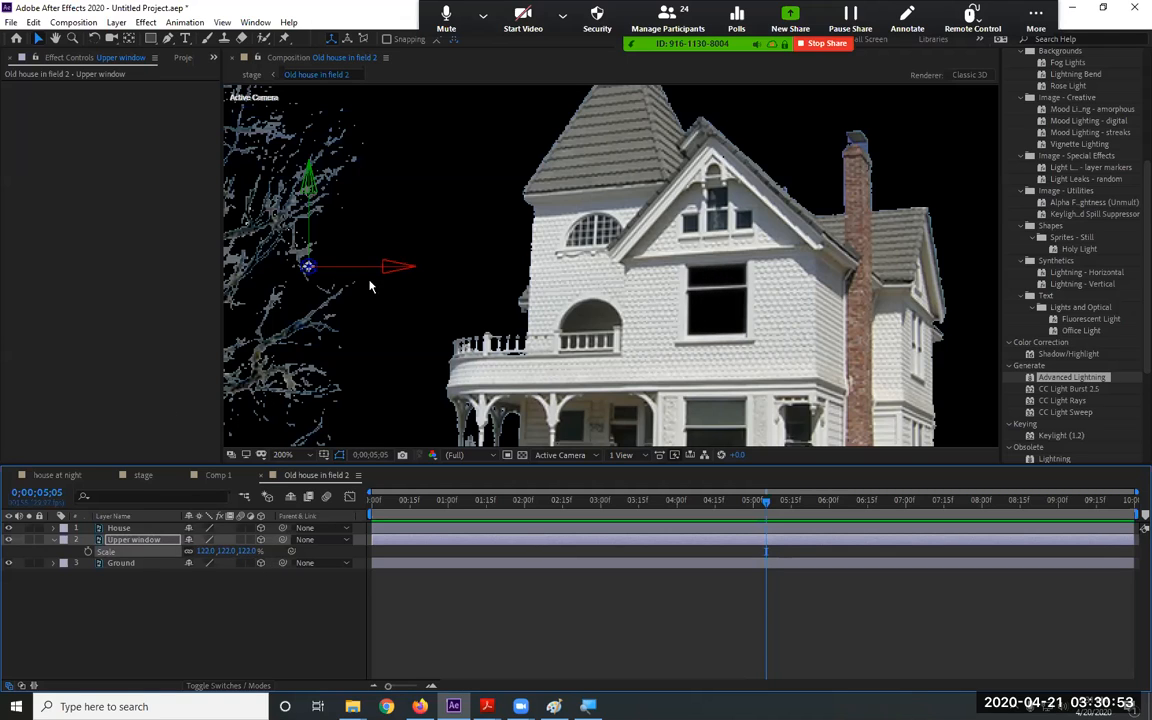
drag(394, 268, 303, 273)
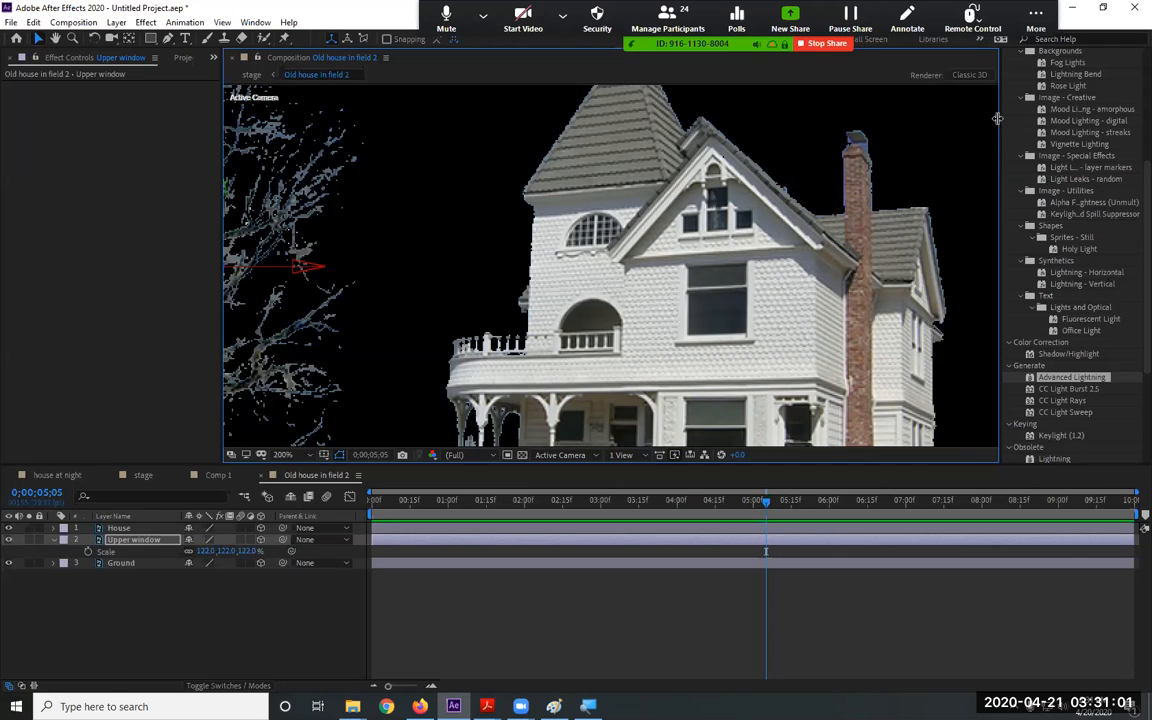
Find the Tint effect and apply it to the Upper window layer
scroll(1070, 222, up, 5)
click(1068, 234)
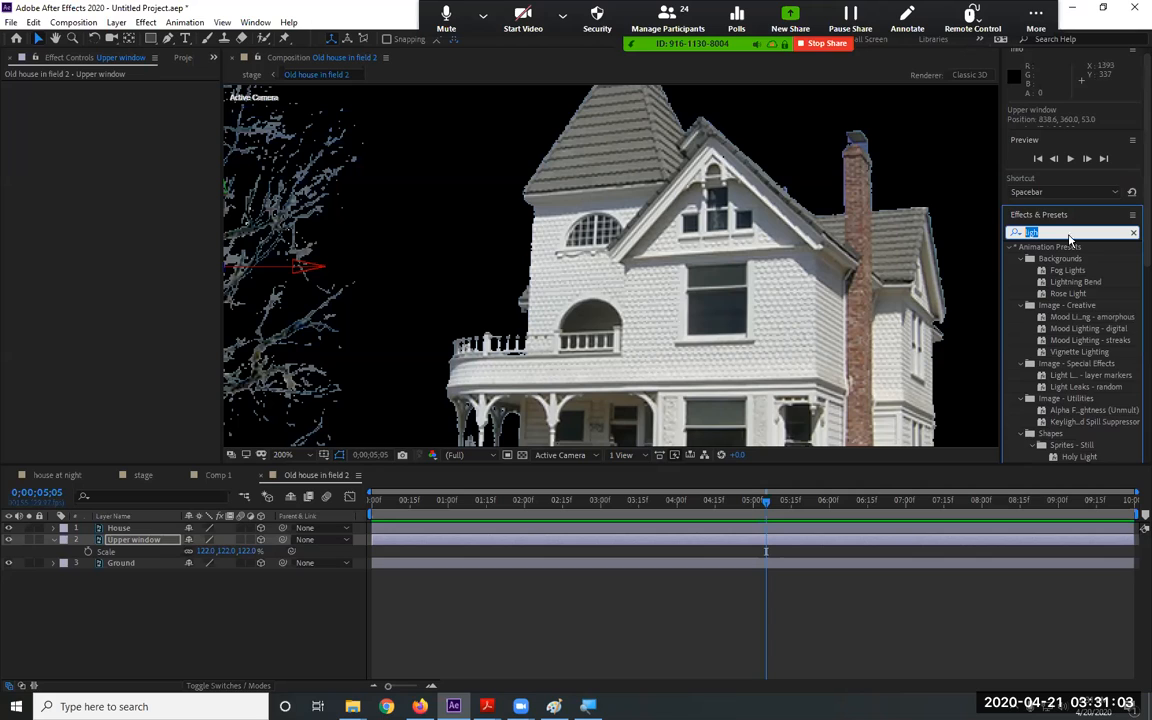
text(tint)
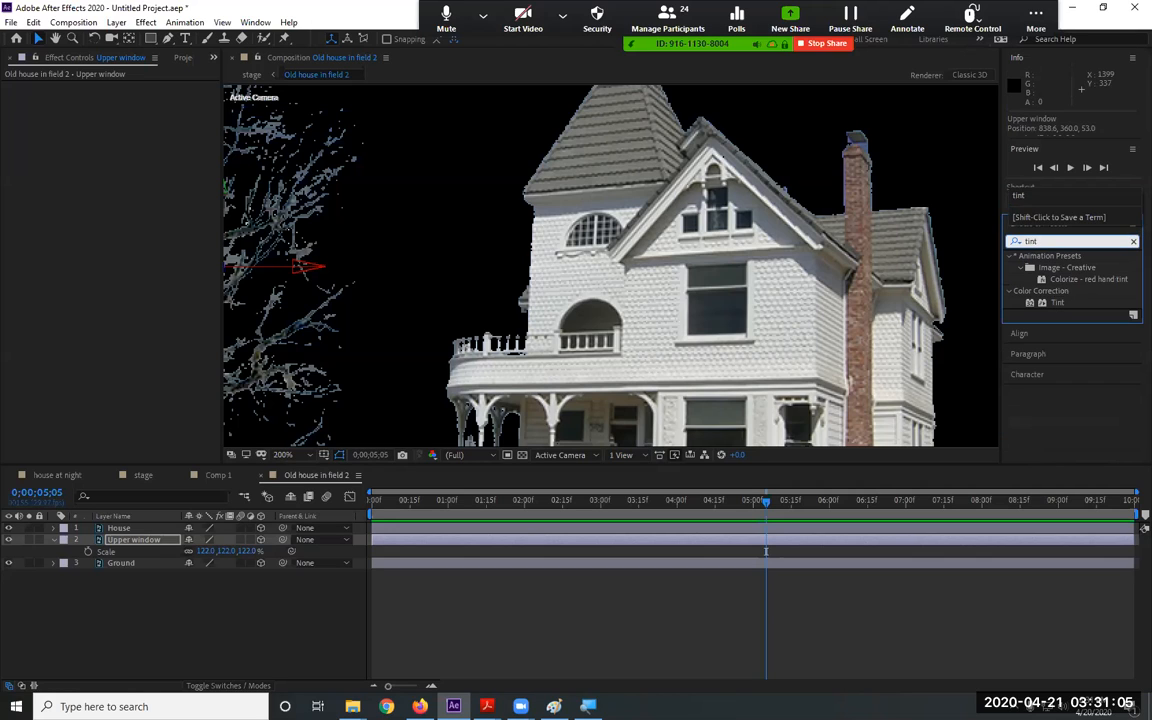
key(Return)
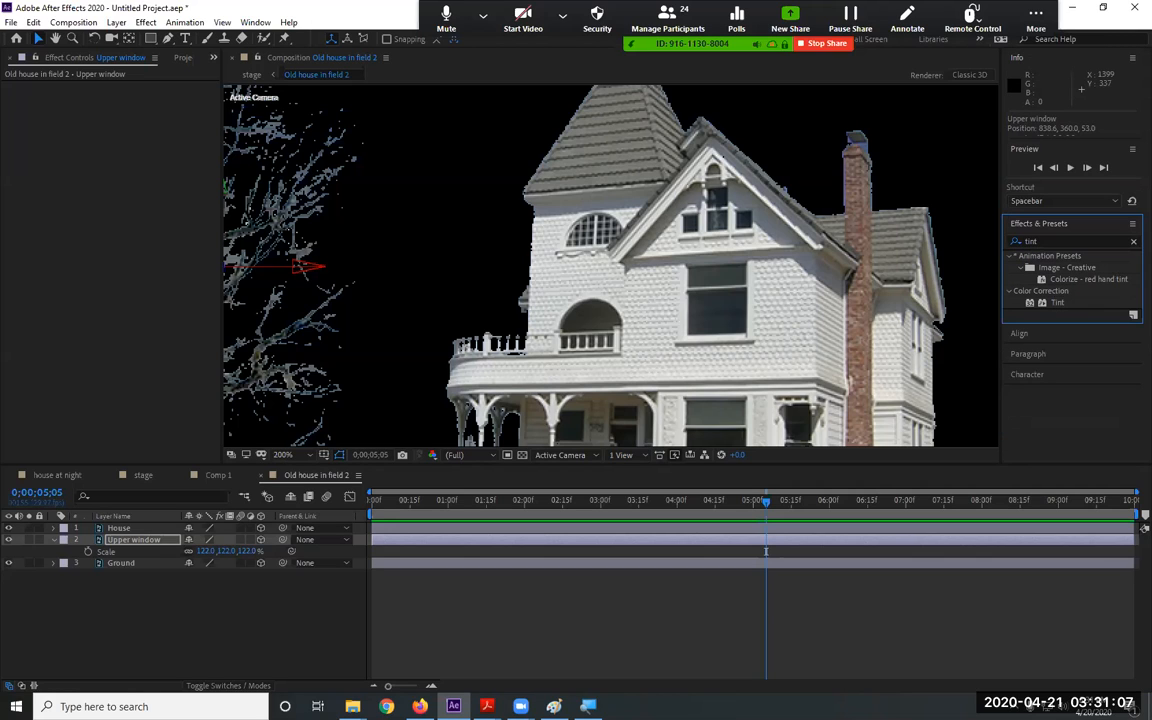
drag(1056, 305, 165, 543)
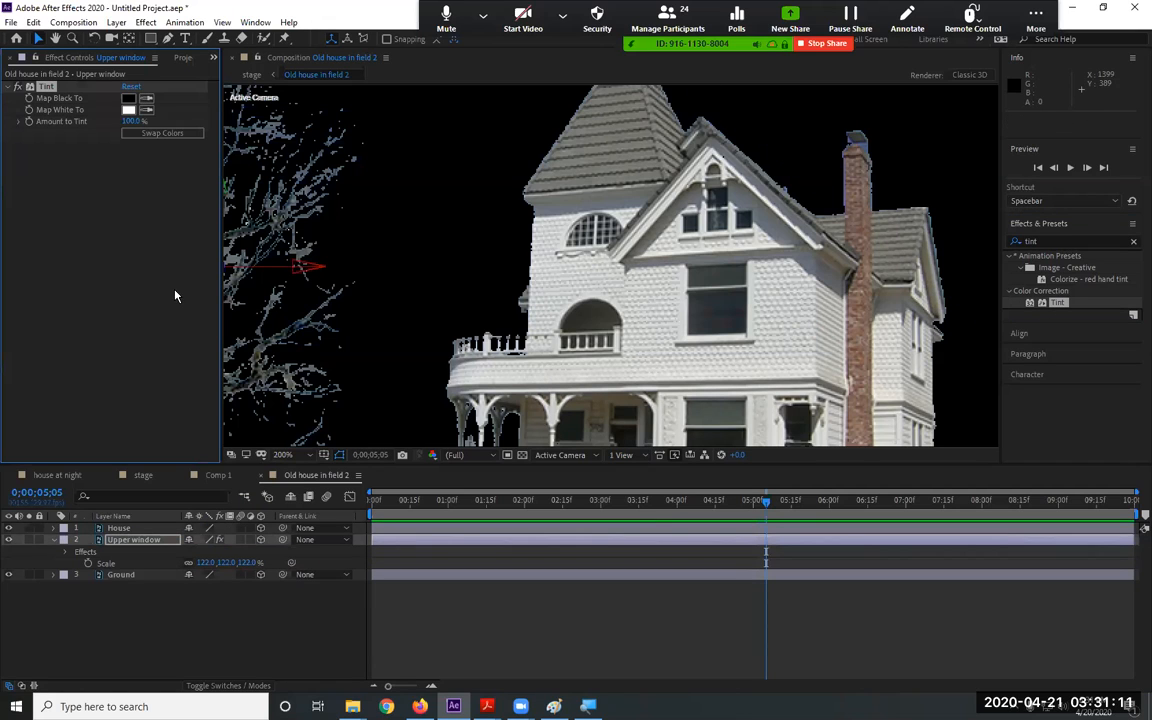
Set the Tint effect's Map Black To colour to bright yellow-green C6FF00
click(128, 97)
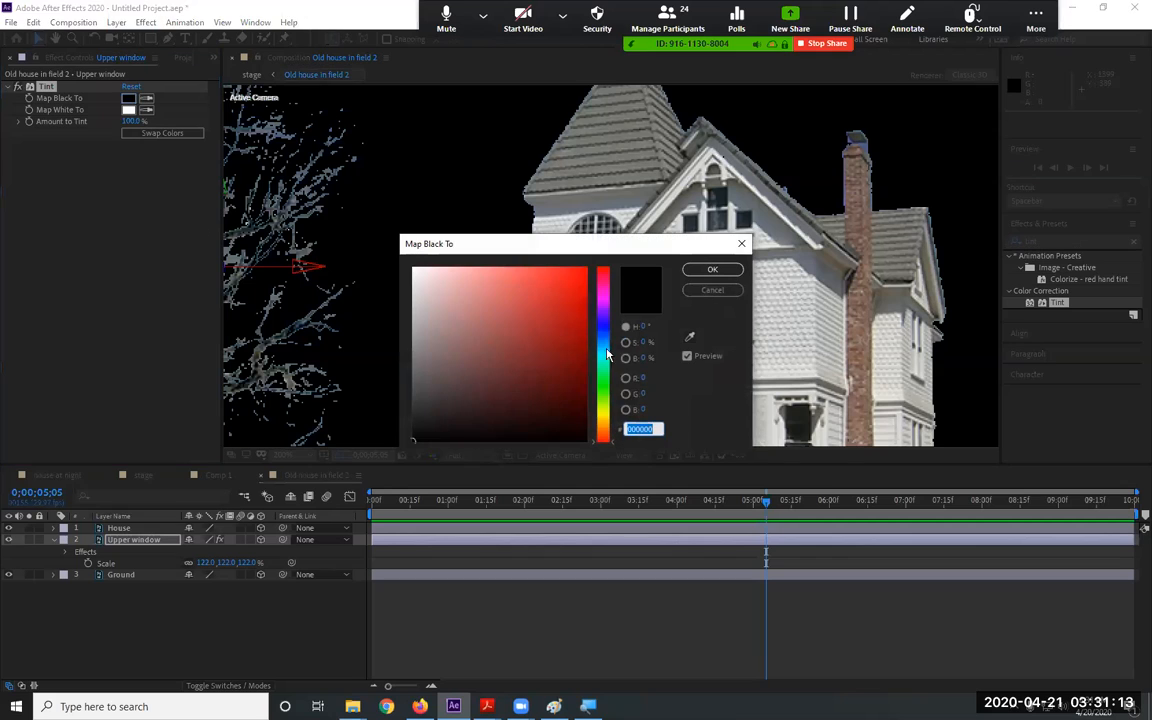
click(603, 405)
click(592, 266)
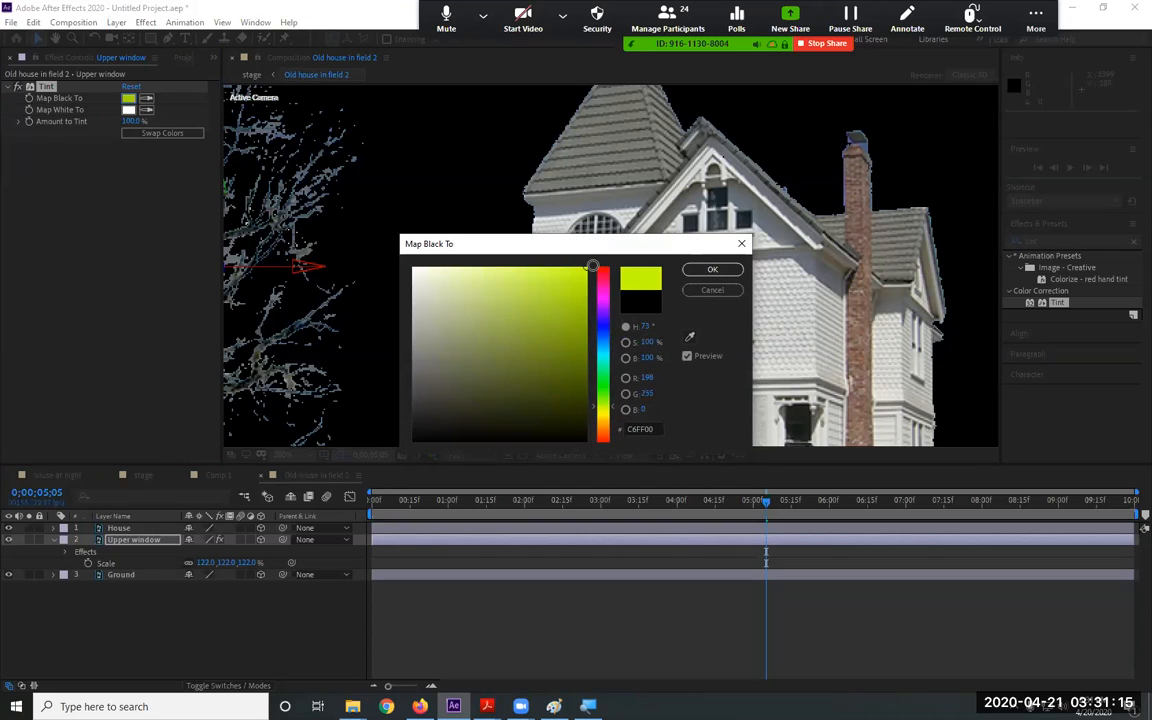
click(711, 269)
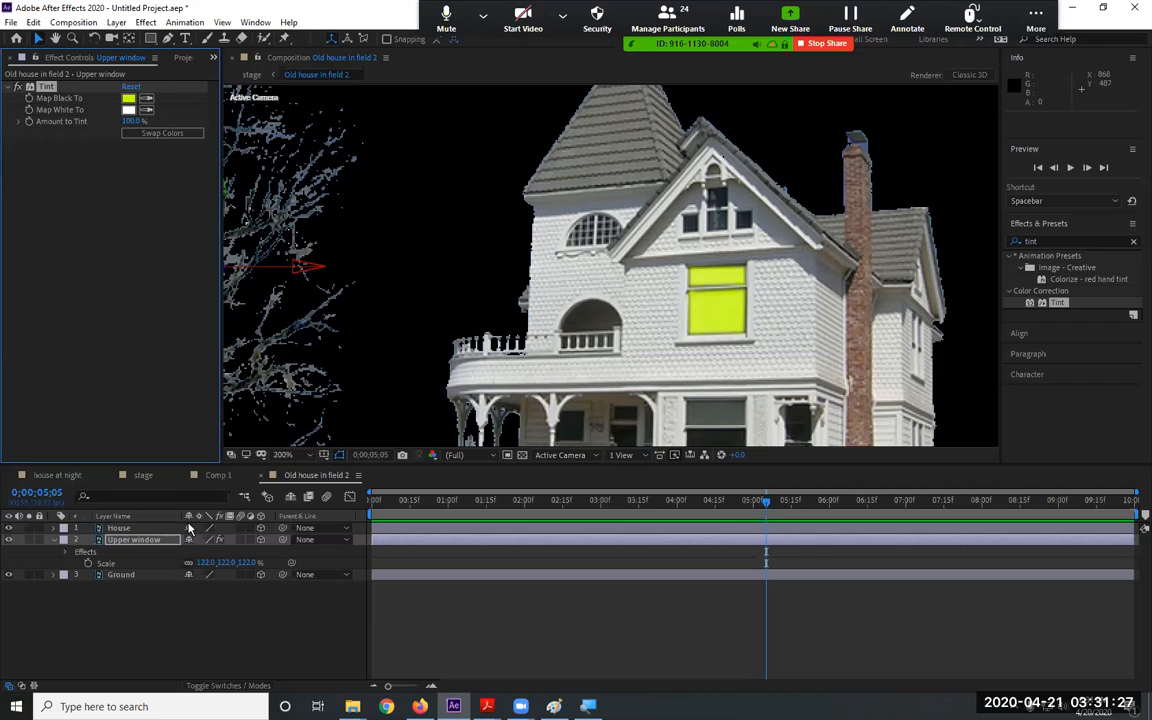
Check the tinted window in the stage composition at several frames, including 0;00;05;03 and 0;00;03;07
click(141, 475)
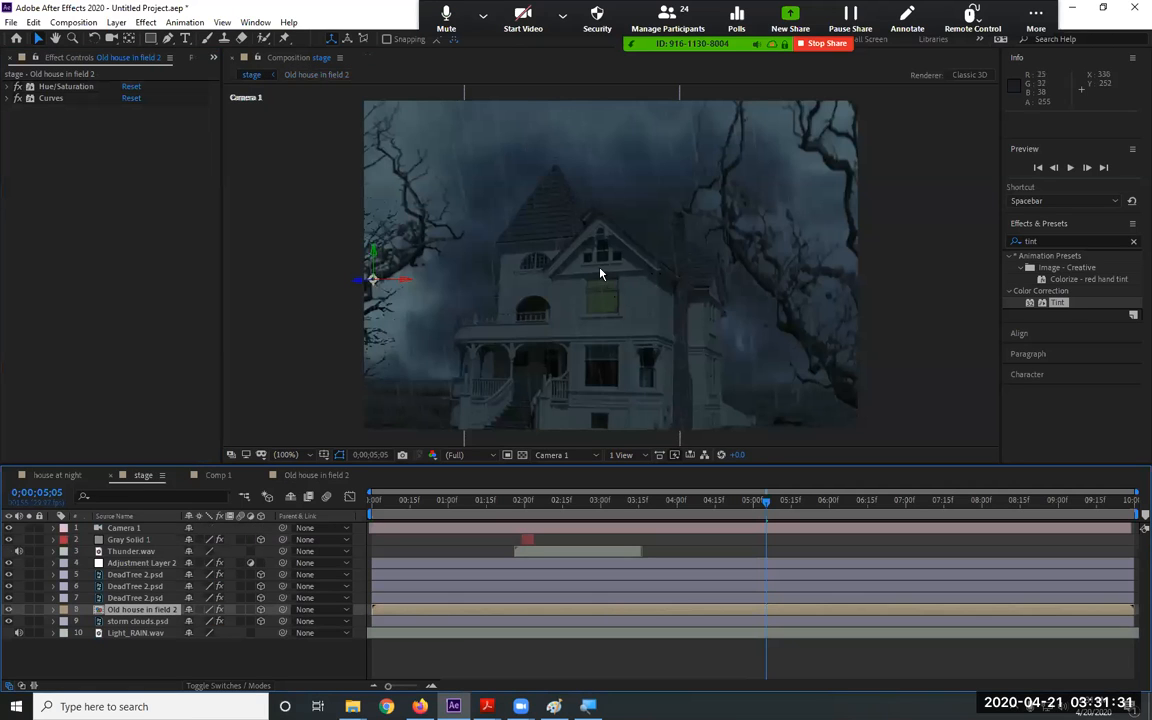
click(712, 499)
drag(697, 497, 761, 500)
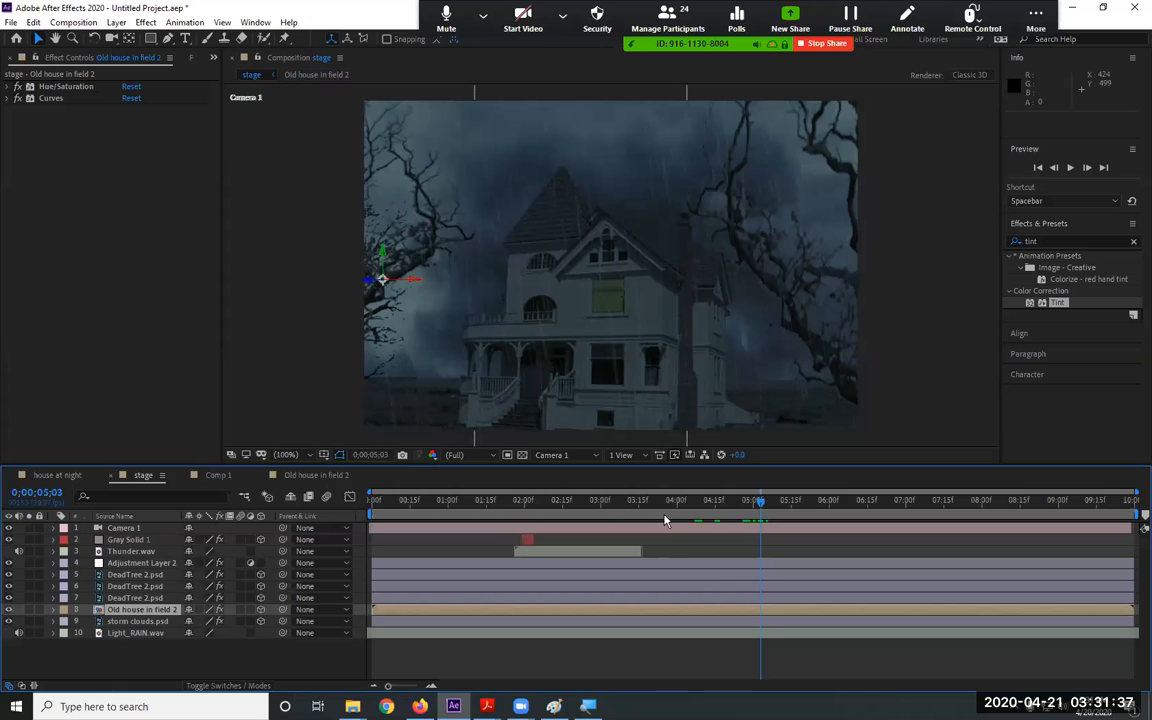
drag(589, 500, 619, 525)
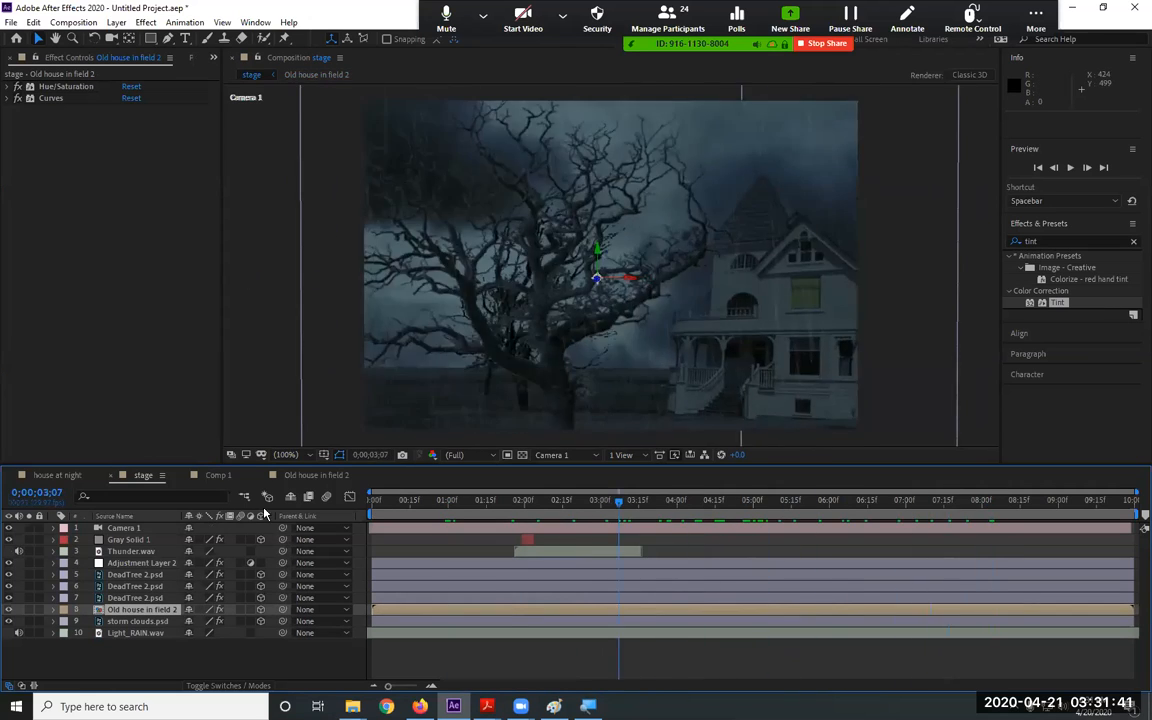
In Old house in field 2, keyframe the Upper window's Opacity at 100% at 0;00;03;07 and 25% at 0;00;00;00
click(296, 475)
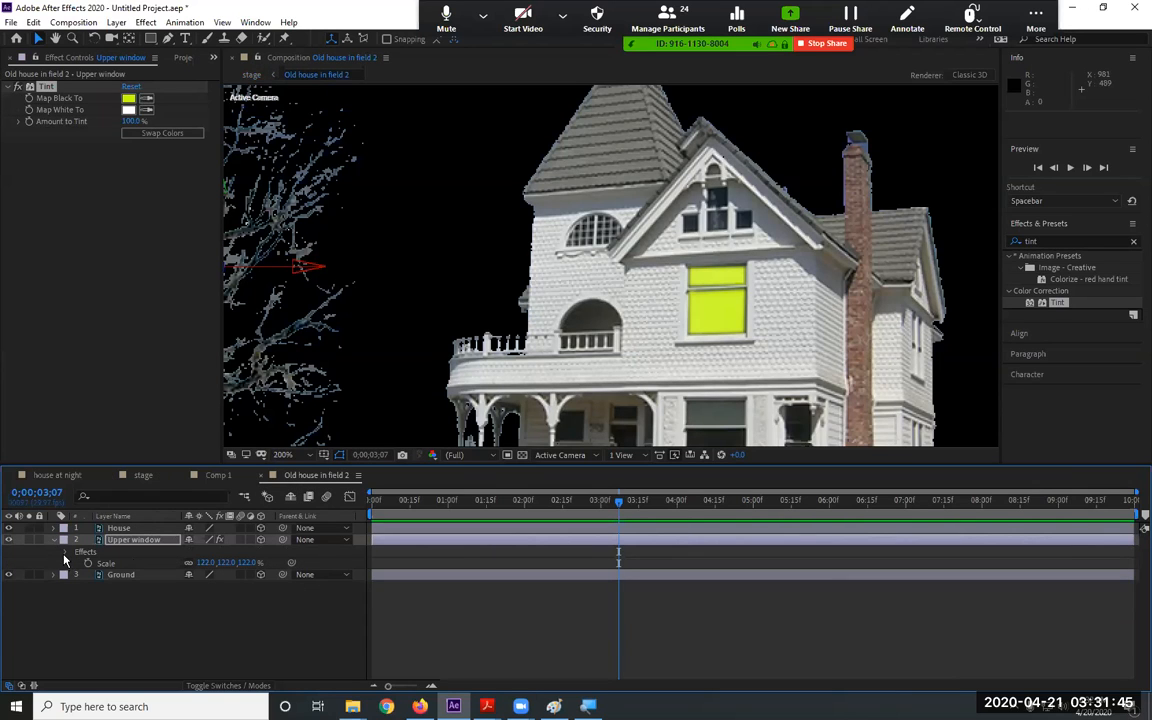
click(125, 543)
key(t)
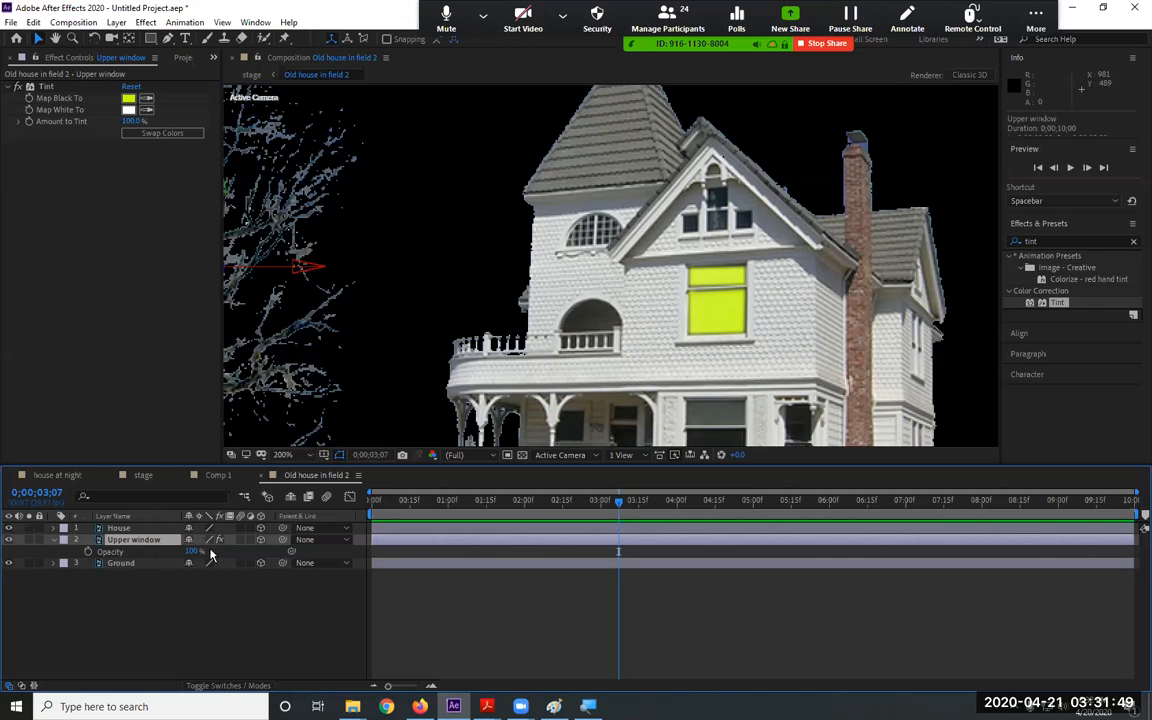
click(87, 551)
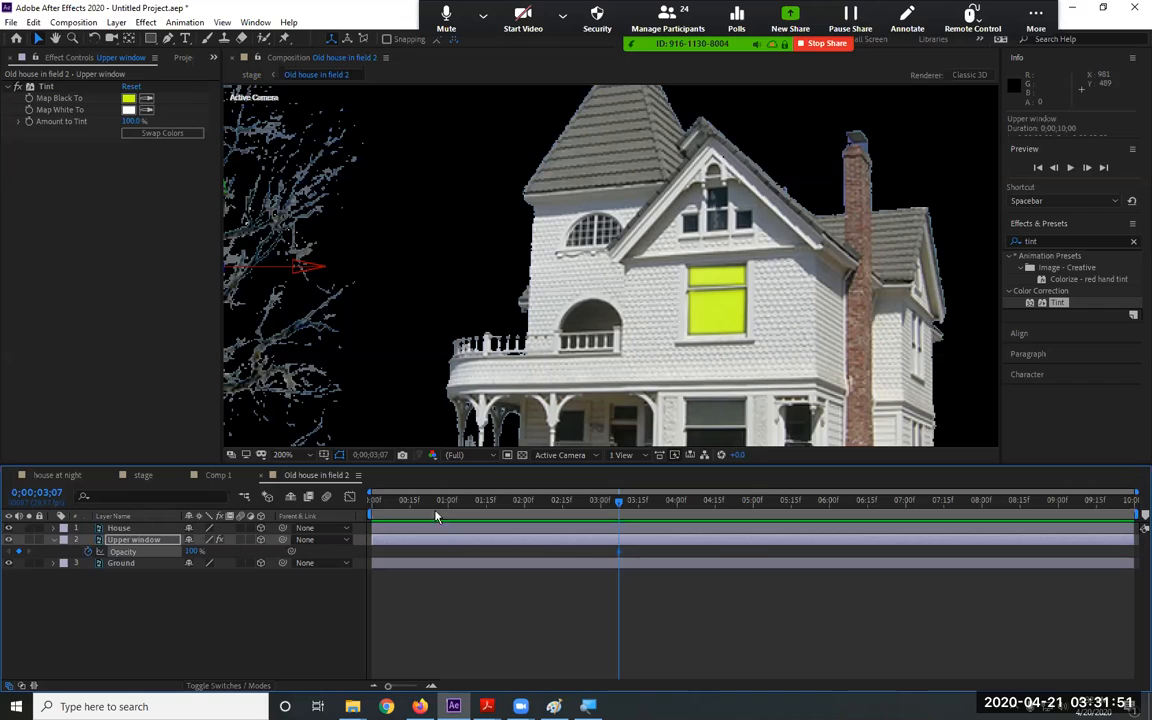
key(Home)
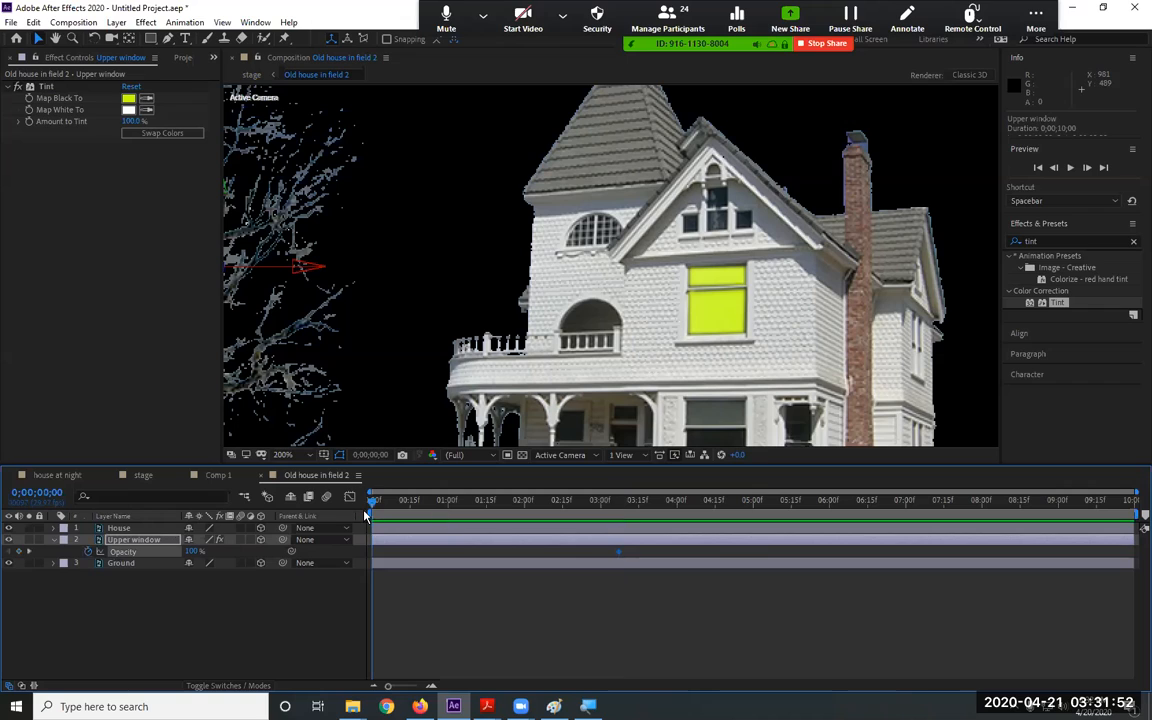
click(193, 551)
text(25)
key(Return)
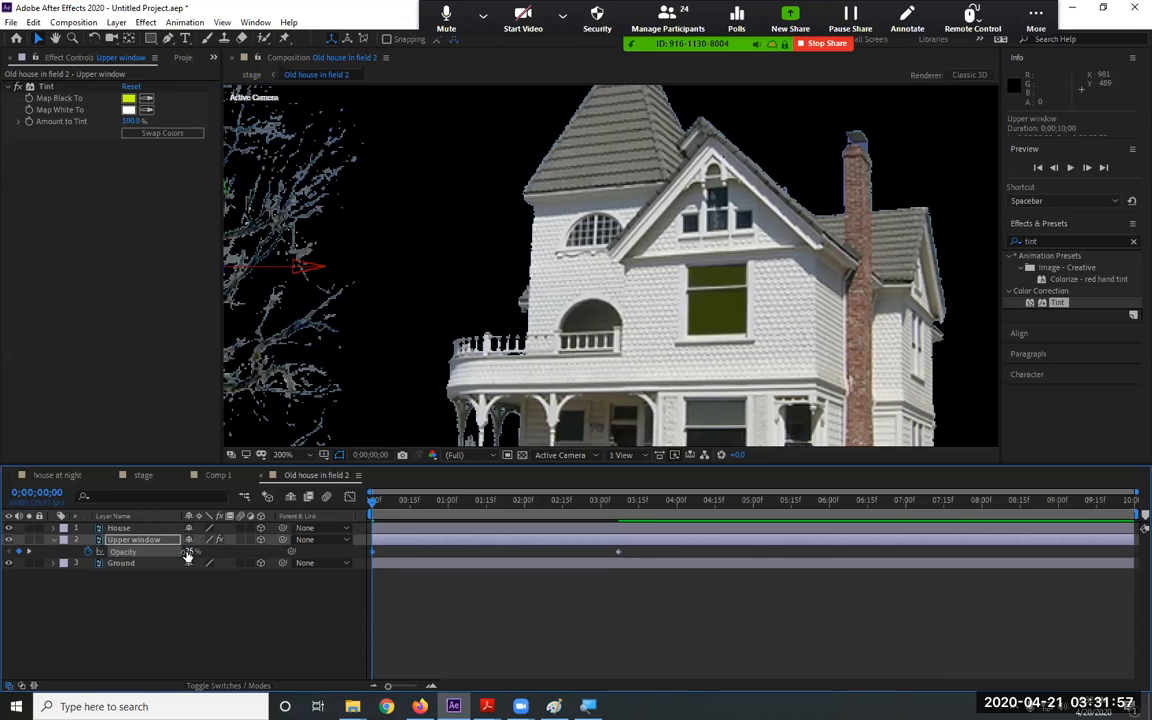
Add an Opacity keyframe of 75% to the Upper window layer at 0;00;00;15
drag(376, 504, 412, 511)
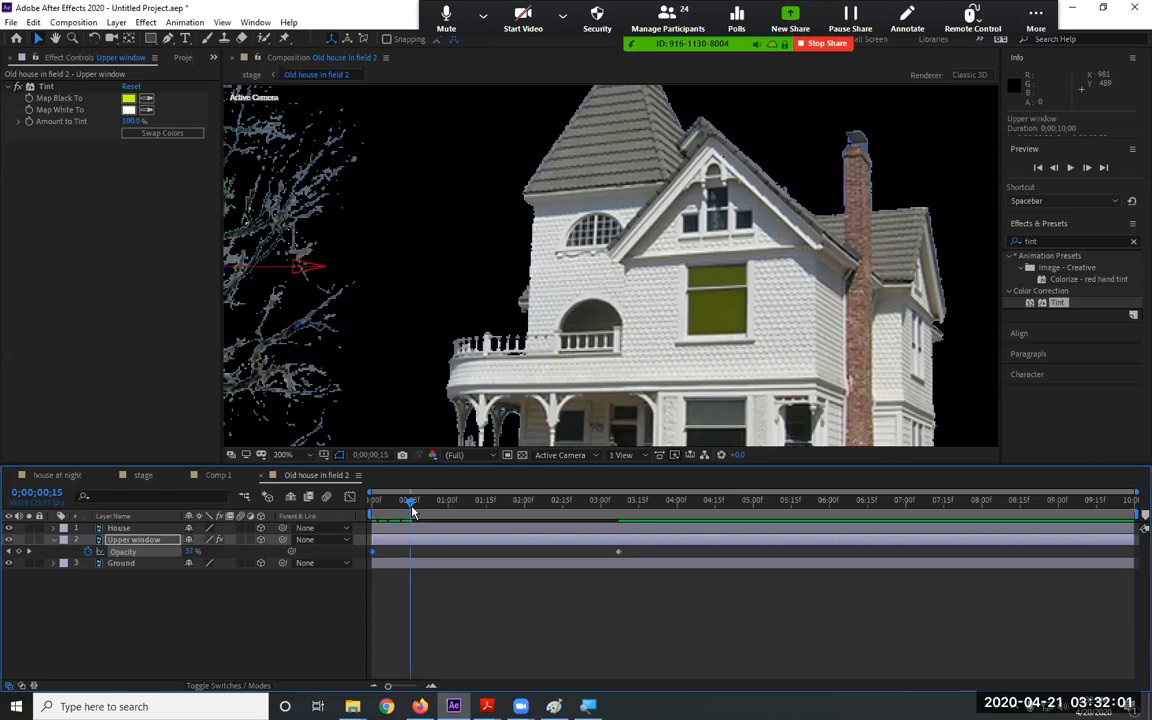
click(192, 551)
text(75)
key(Return)
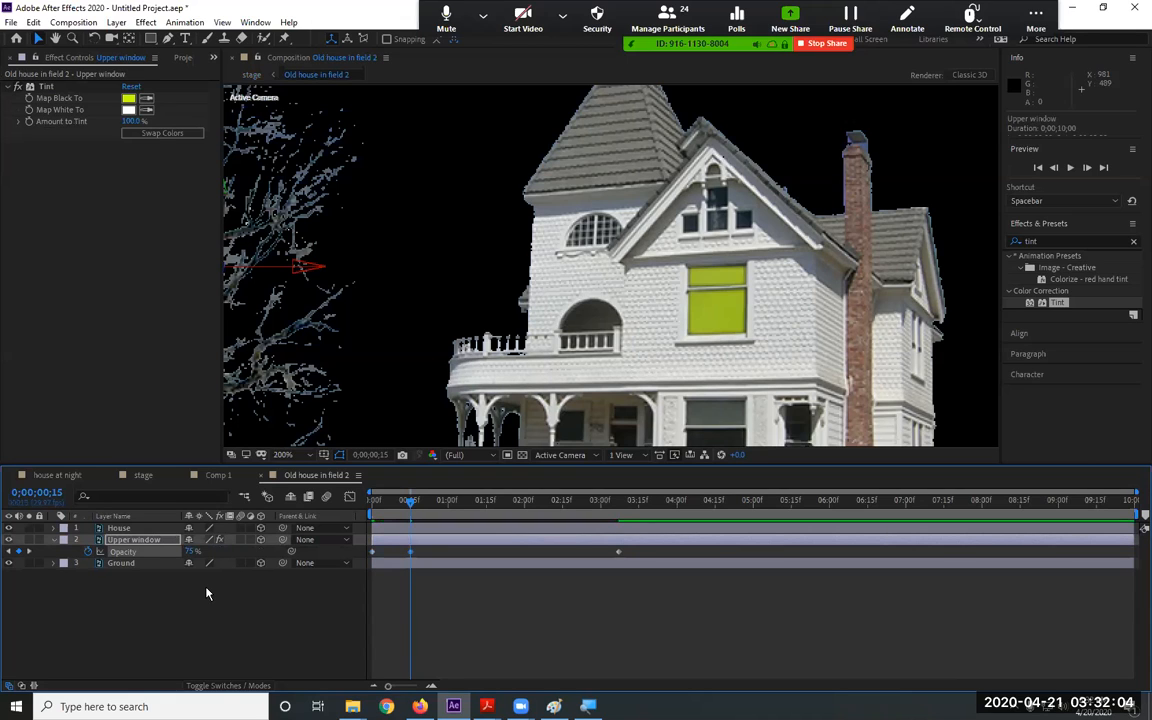
Add an Opacity keyframe of 40% to the Upper window layer at 0;00;00;25
click(448, 508)
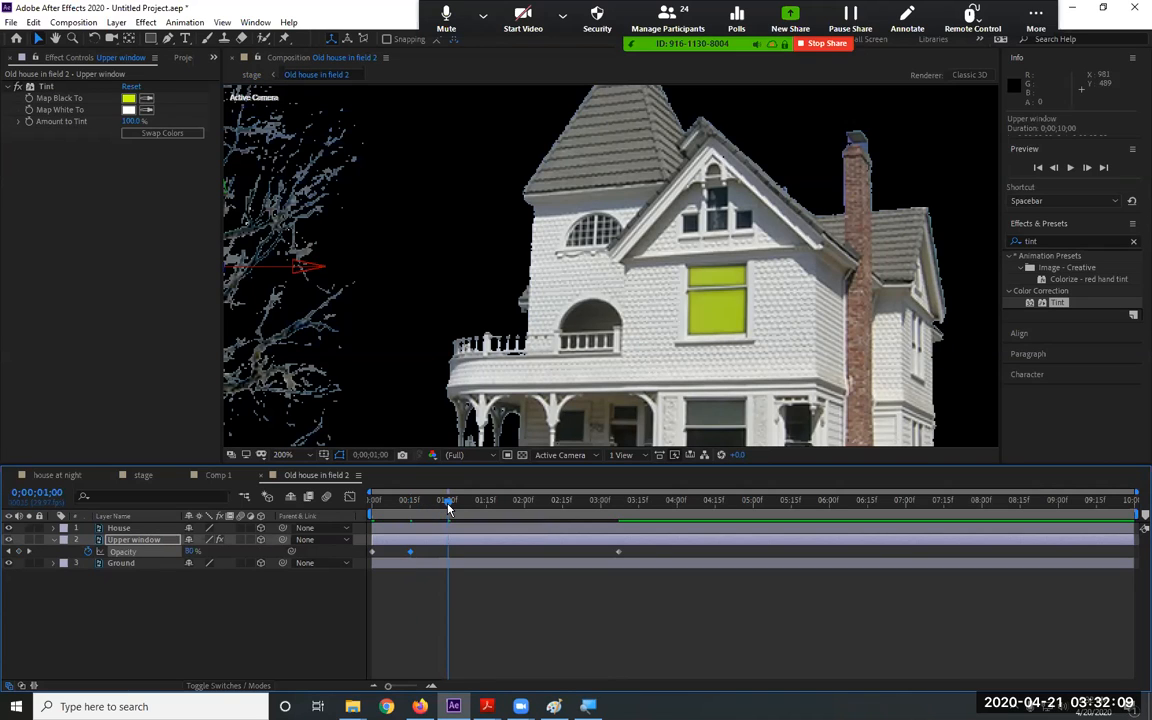
drag(446, 509, 436, 507)
click(189, 552)
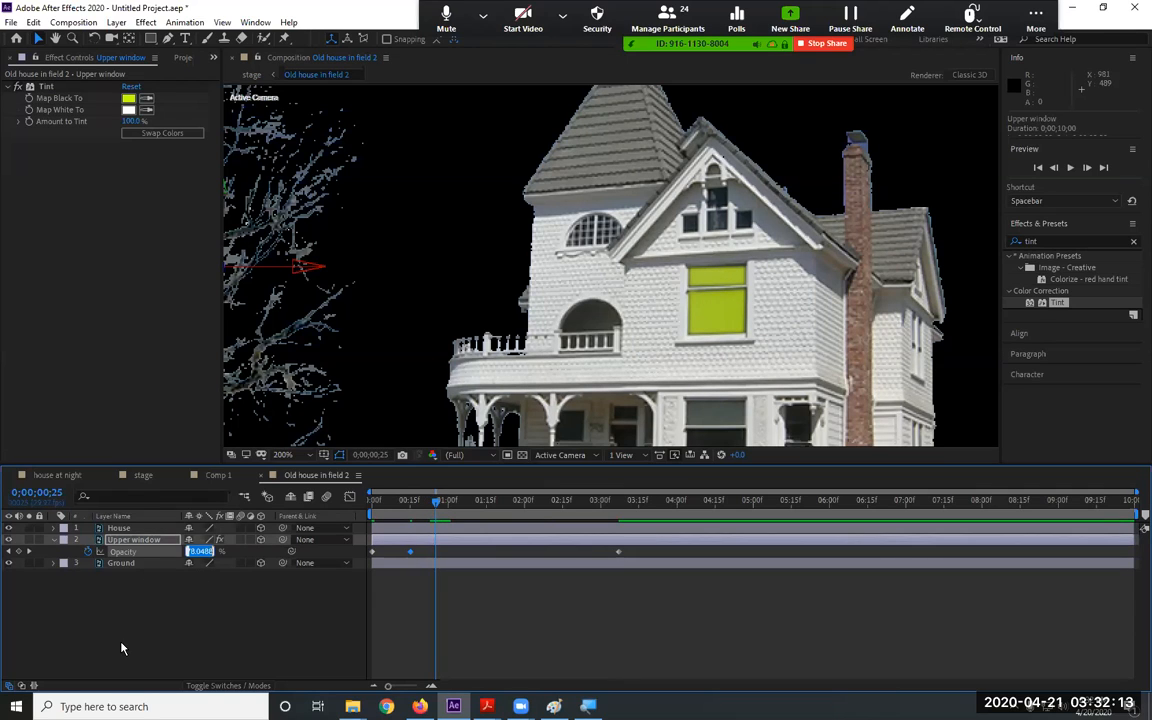
text(40)
key(Return)
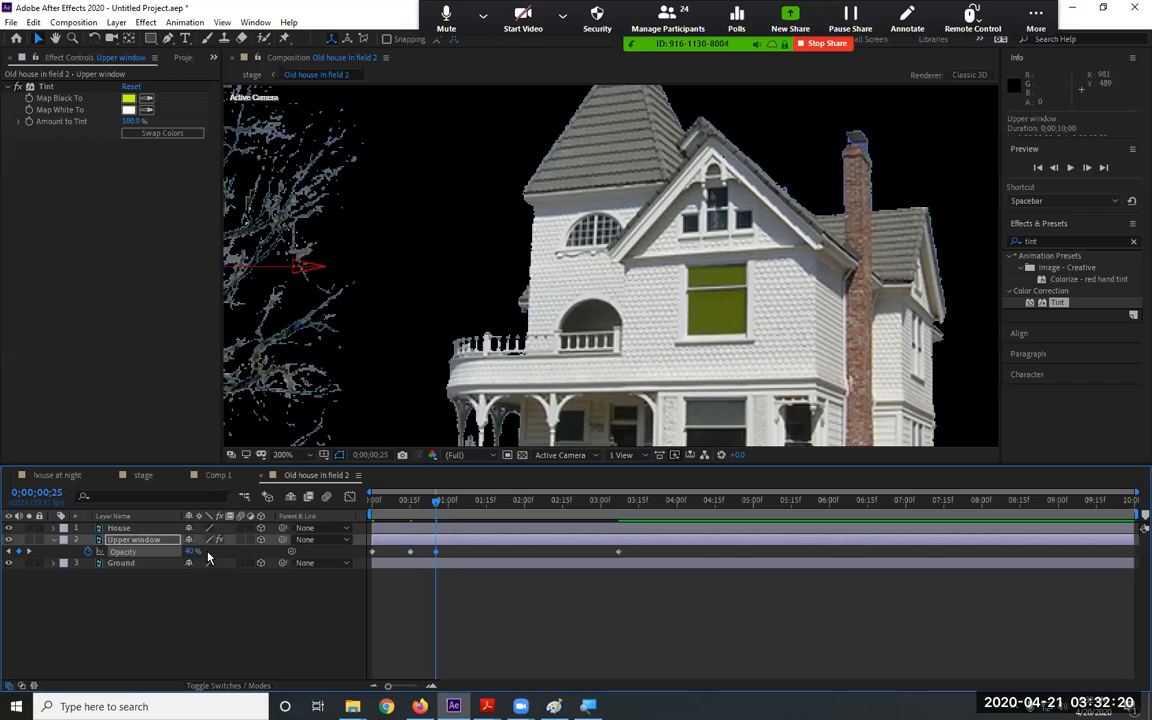
Add an Opacity keyframe of 60% to the Upper window layer at 0;00;01;03
click(455, 505)
click(192, 551)
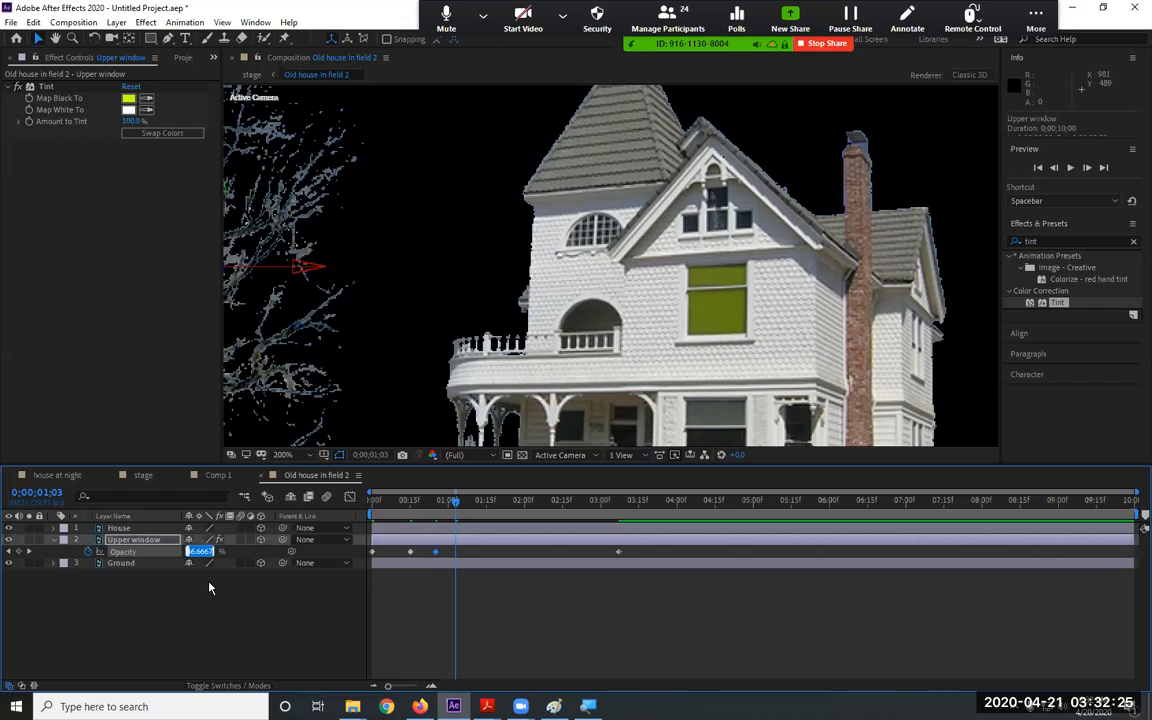
text(60)
key(Return)
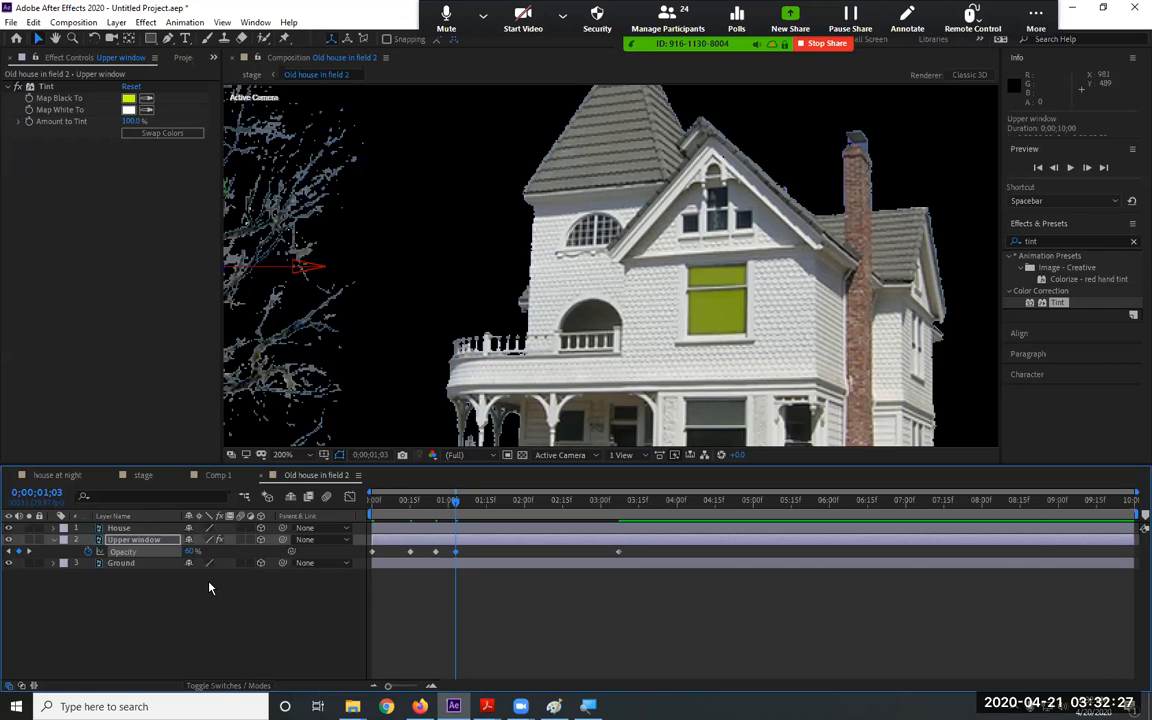
Add an Opacity keyframe of 45% to the Upper window layer at 0;00;01;14 and delete its keyframe at 0;00;03;07
click(484, 502)
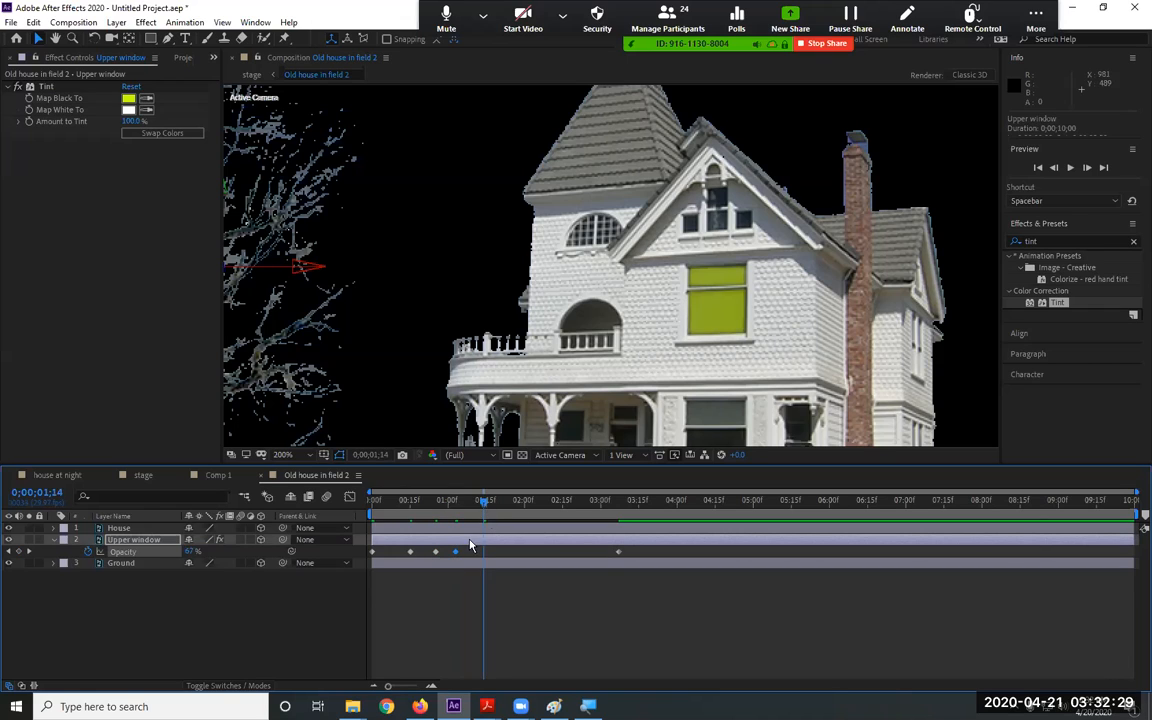
drag(179, 551, 172, 551)
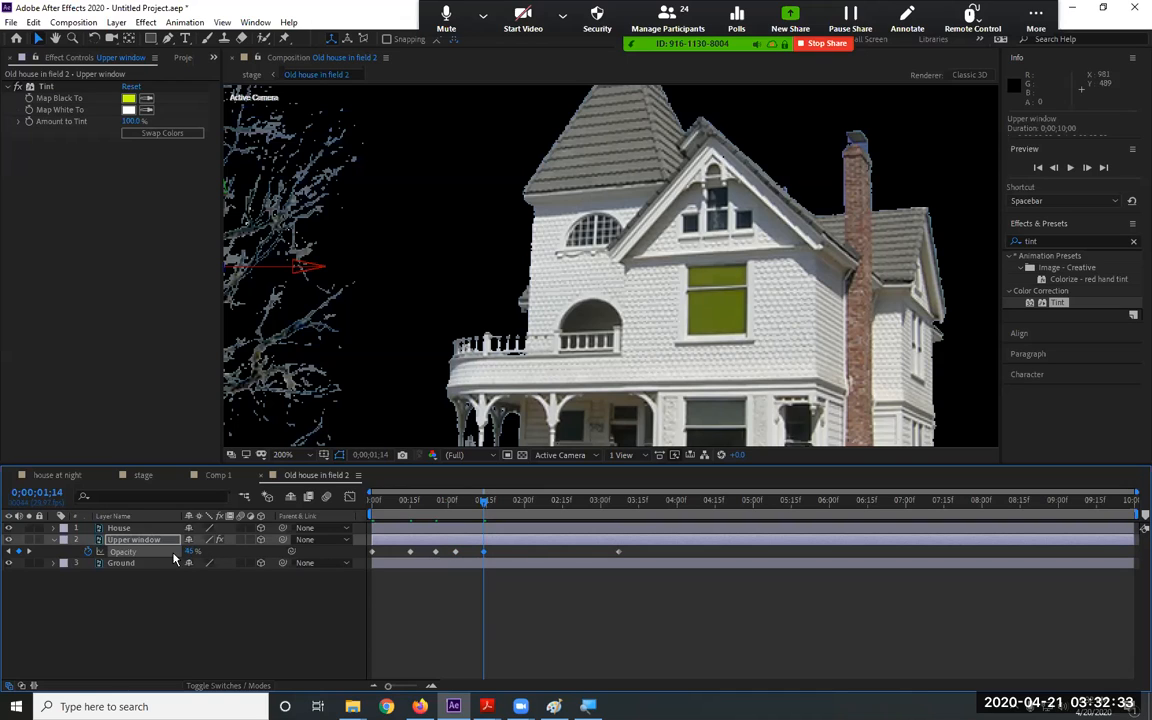
click(618, 552)
key(Delete)
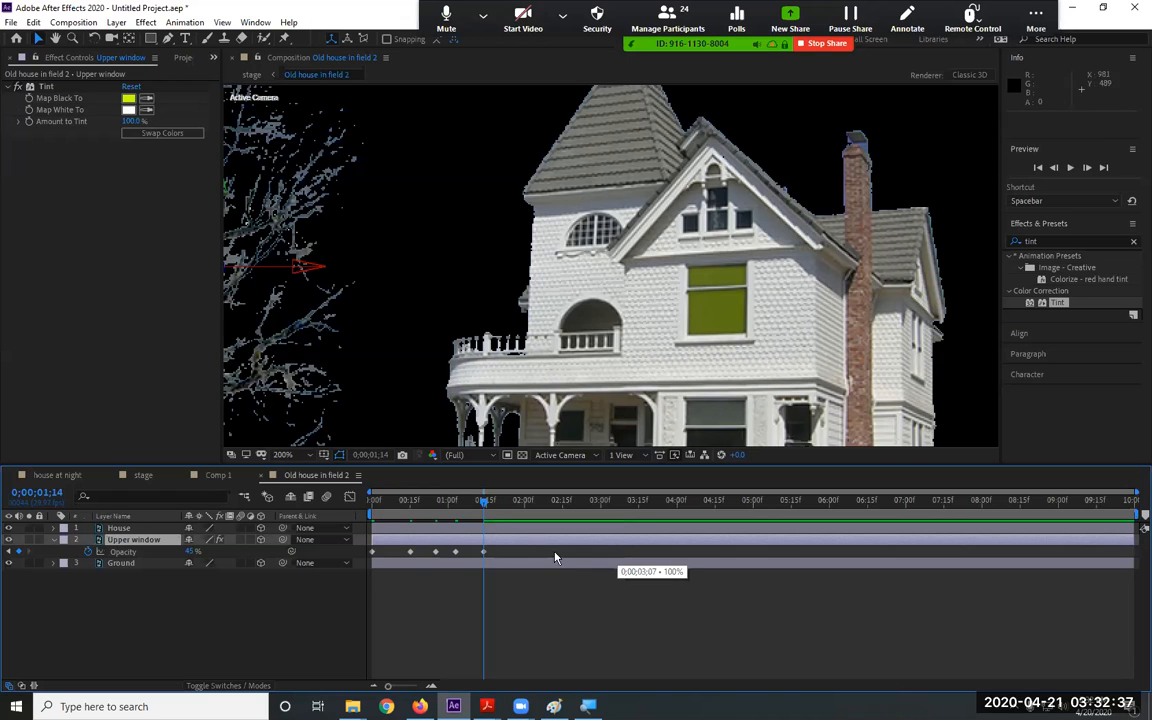
Copy the Upper window's five Opacity keyframes and paste them at 0;00;01;23
drag(514, 540, 380, 571)
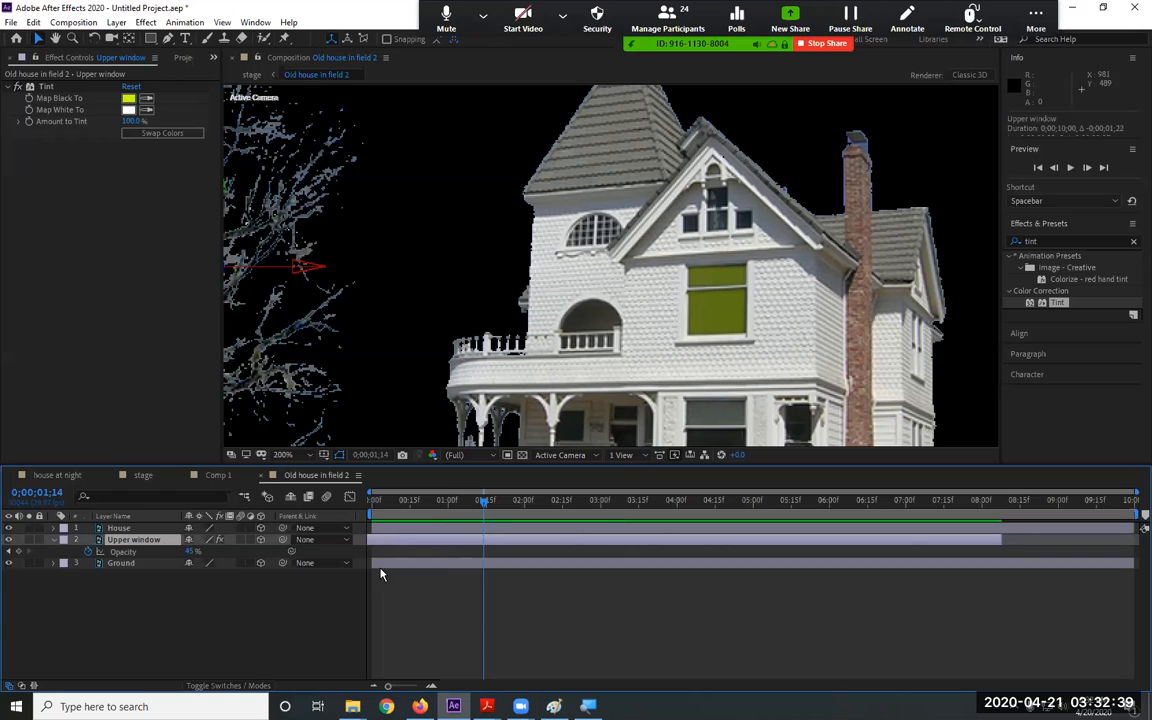
key(ctrl+z)
drag(508, 548, 363, 562)
key(ctrl+c)
drag(484, 502, 511, 503)
key(ctrl+v)
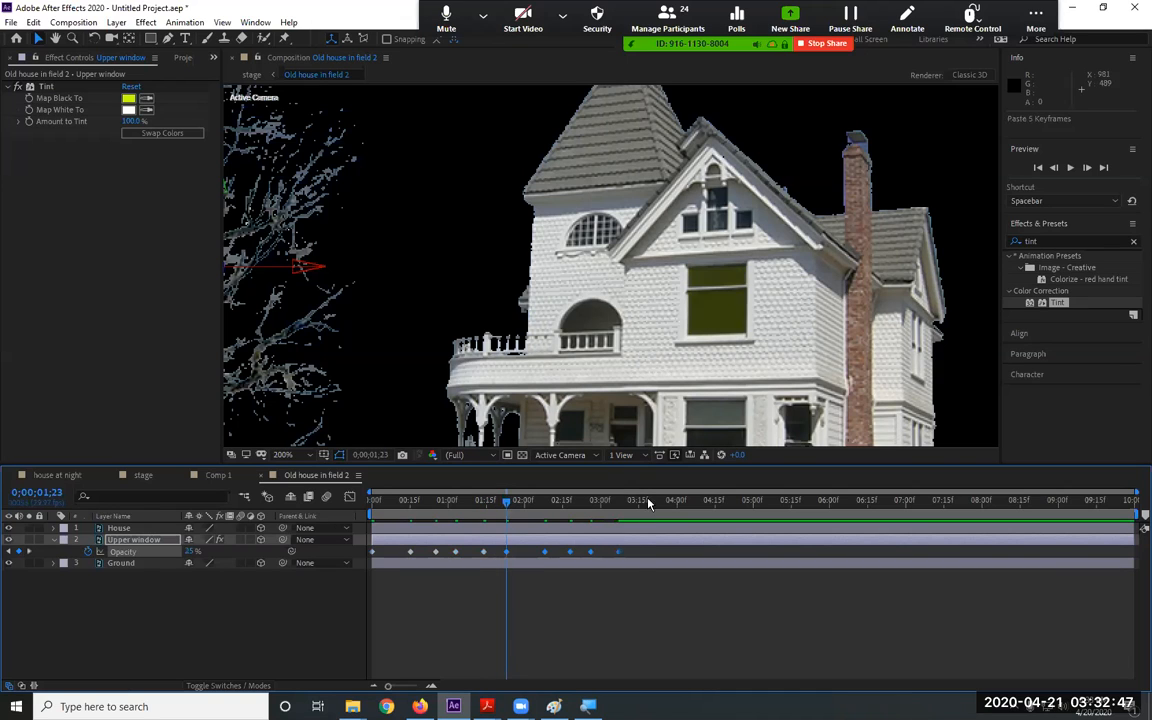
Repeat the copied Opacity keyframes on the Upper window layer at 0;00;03;15, 0;00;05;07, 0;00;06;29 and 0;00;08;20
click(639, 502)
key(ctrl+v)
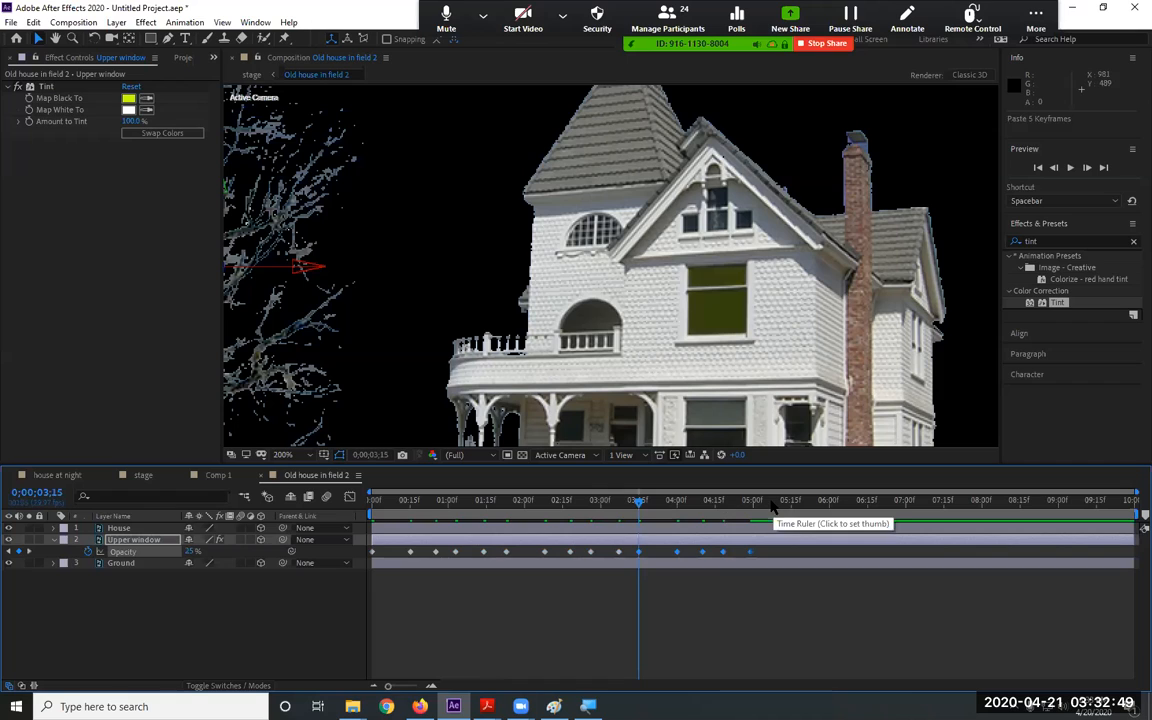
click(771, 502)
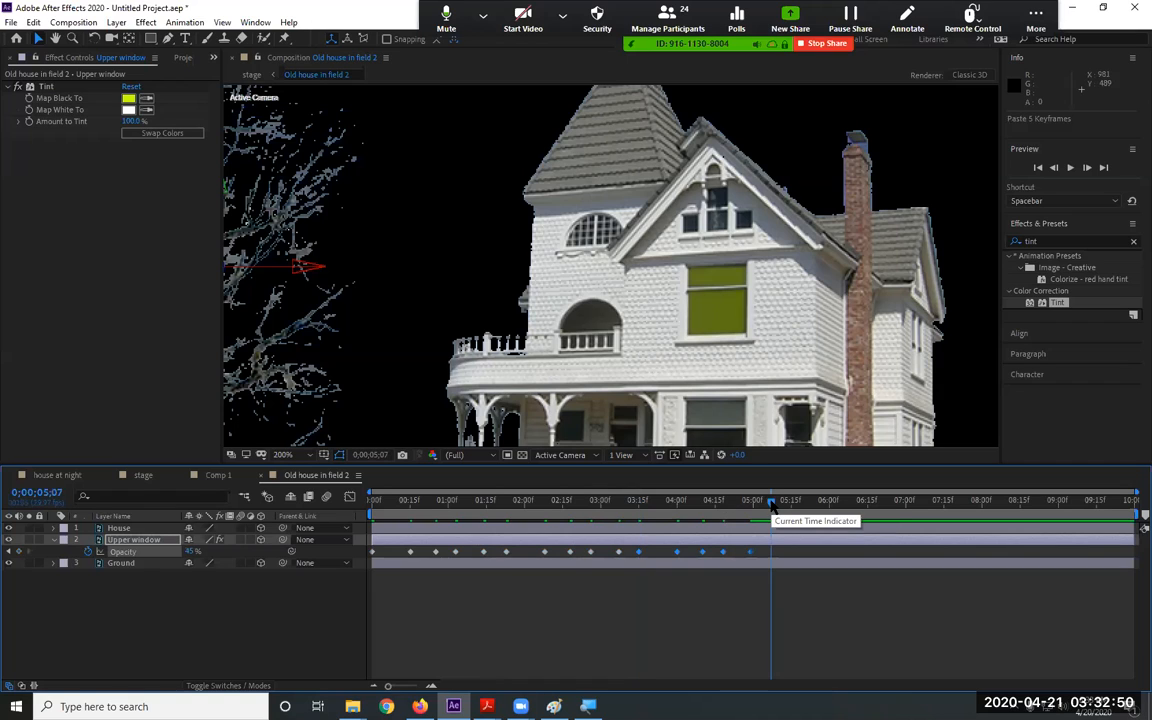
click(904, 502)
key(ctrl+v)
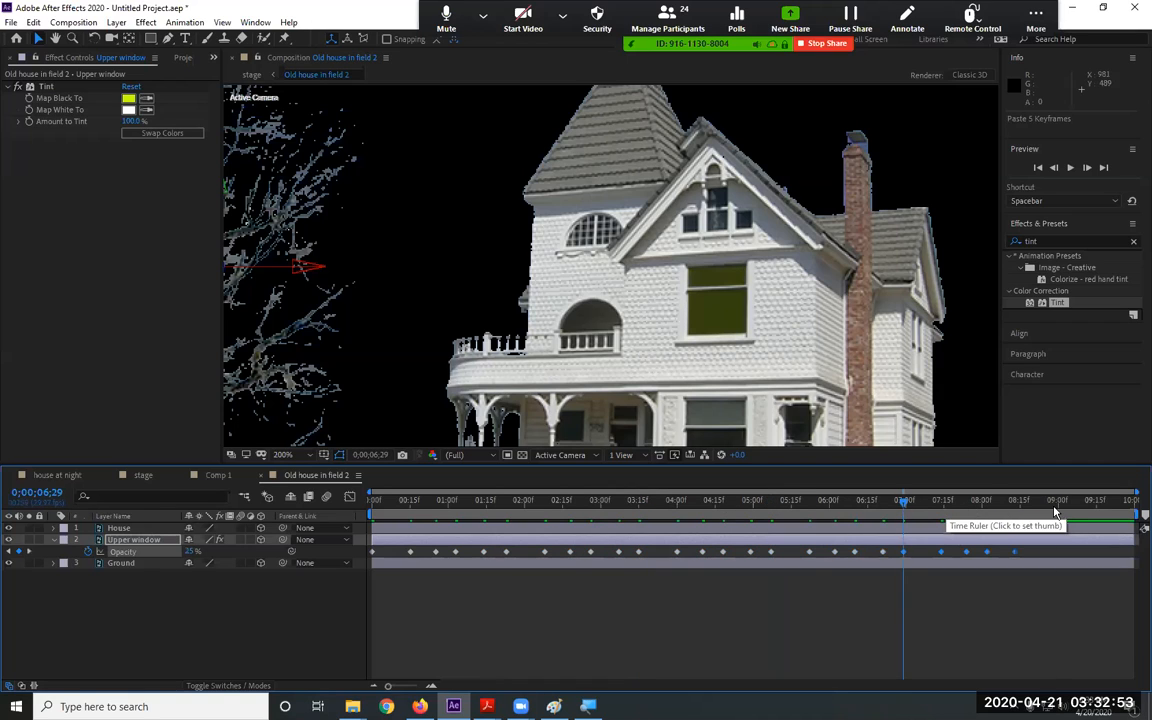
click(1035, 502)
key(ctrl+v)
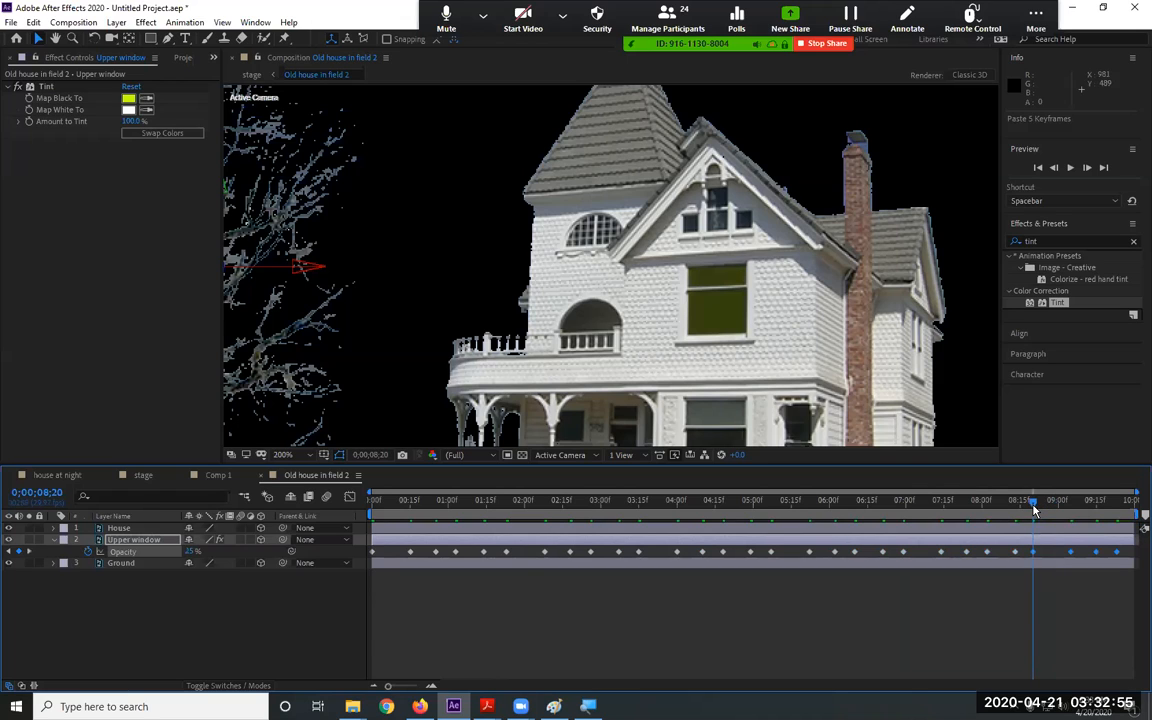
Preview the window flicker in Old house in field 2 and in the stage composition from its start
key(space)
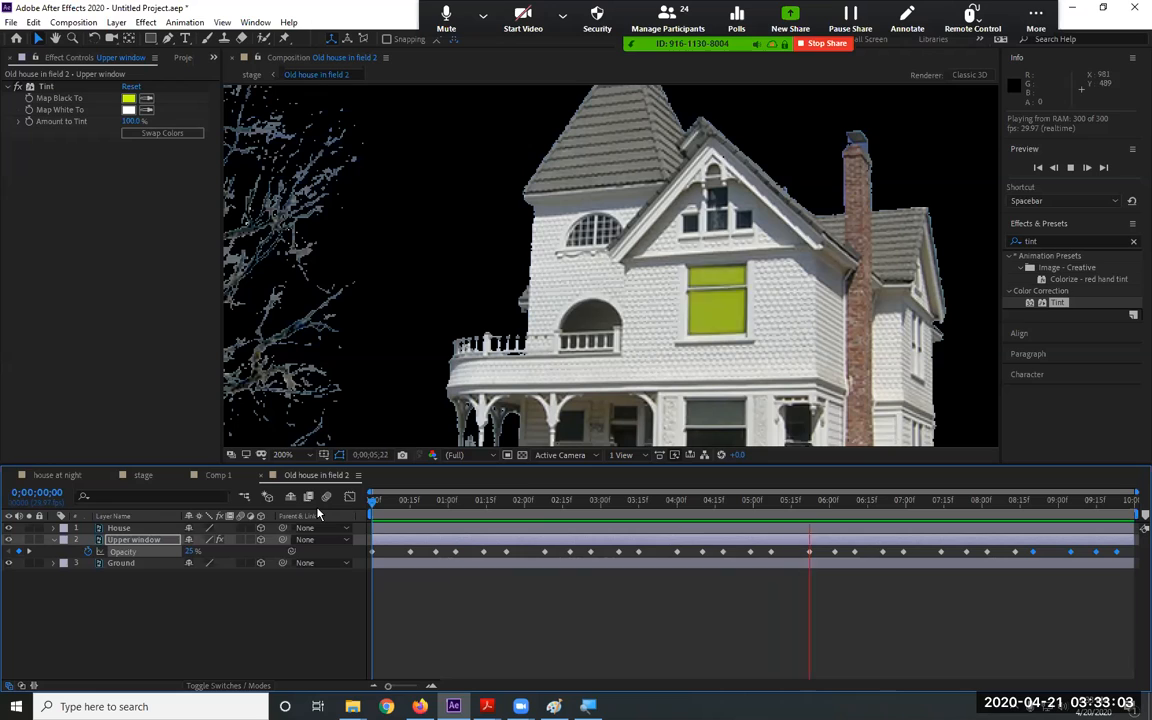
key(space)
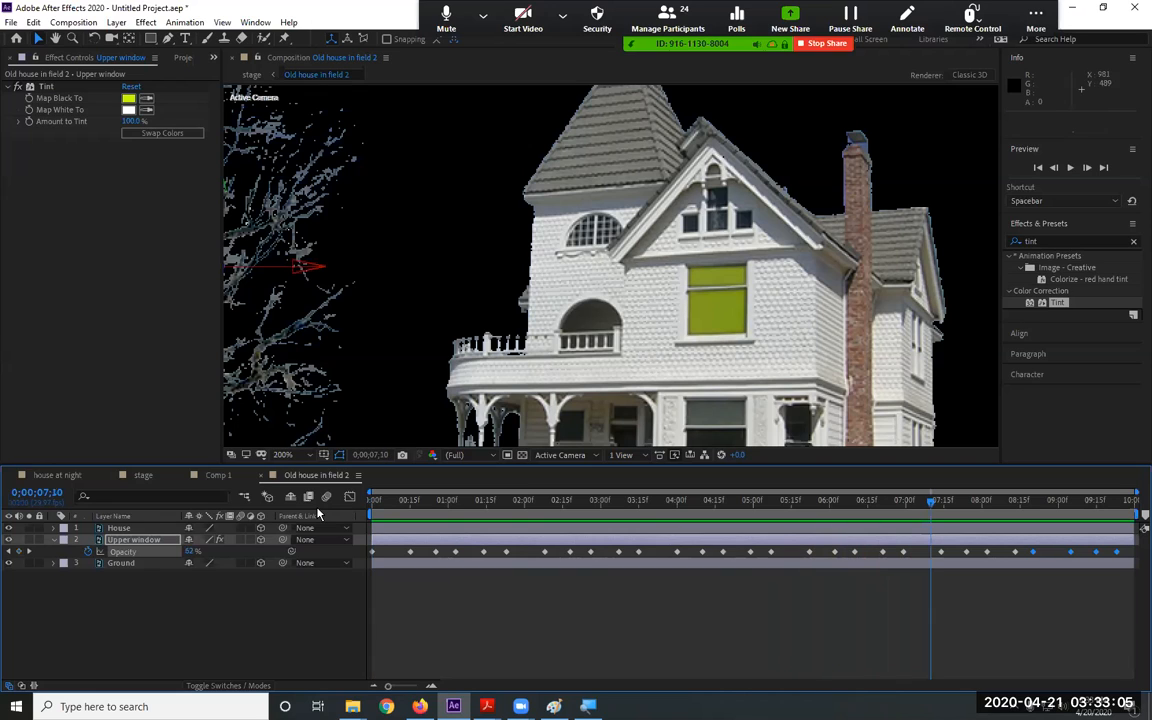
click(145, 476)
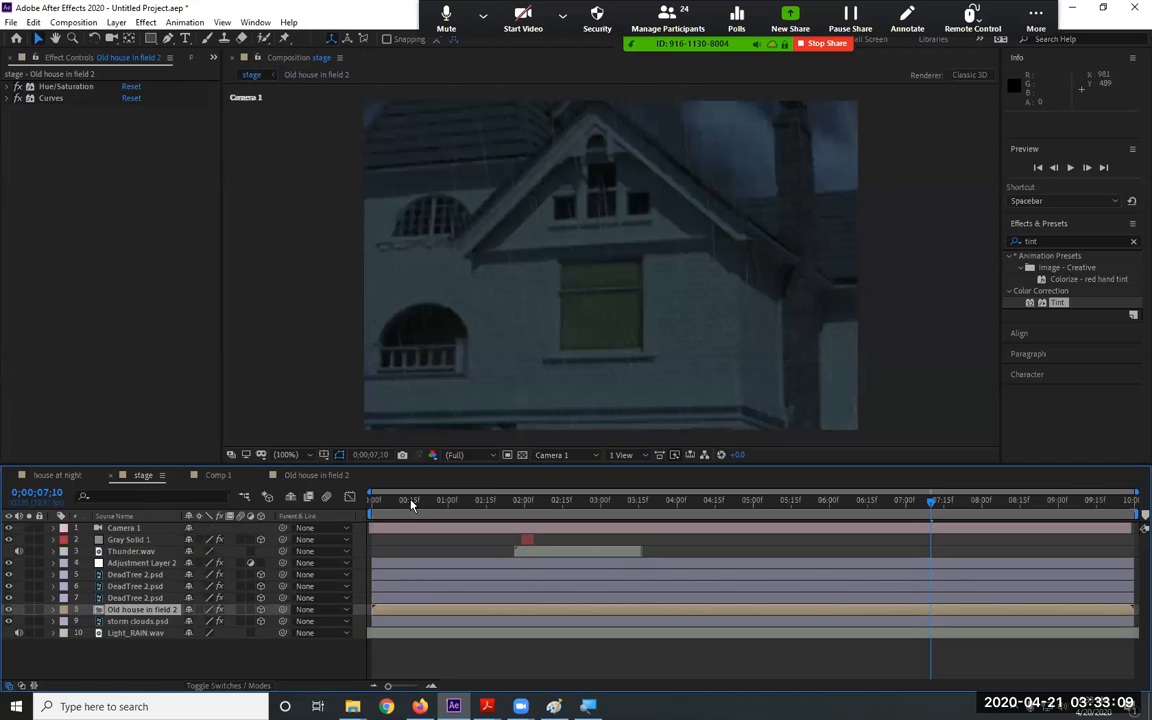
key(Home)
key(space)
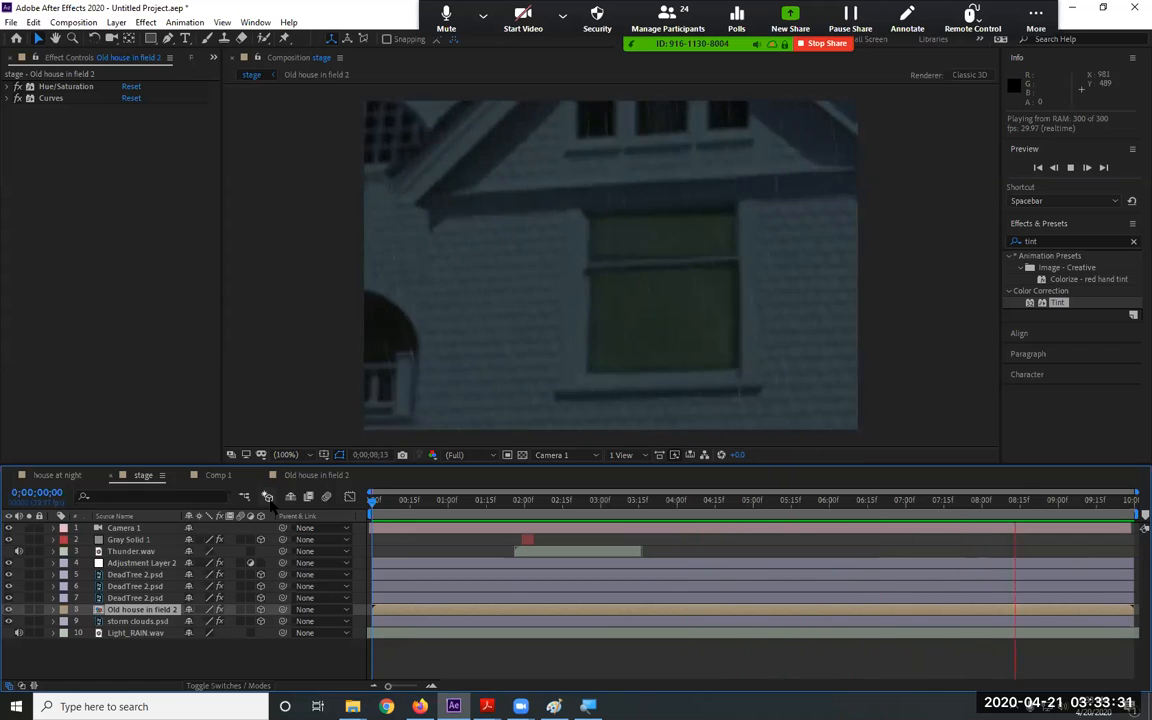
key(space)
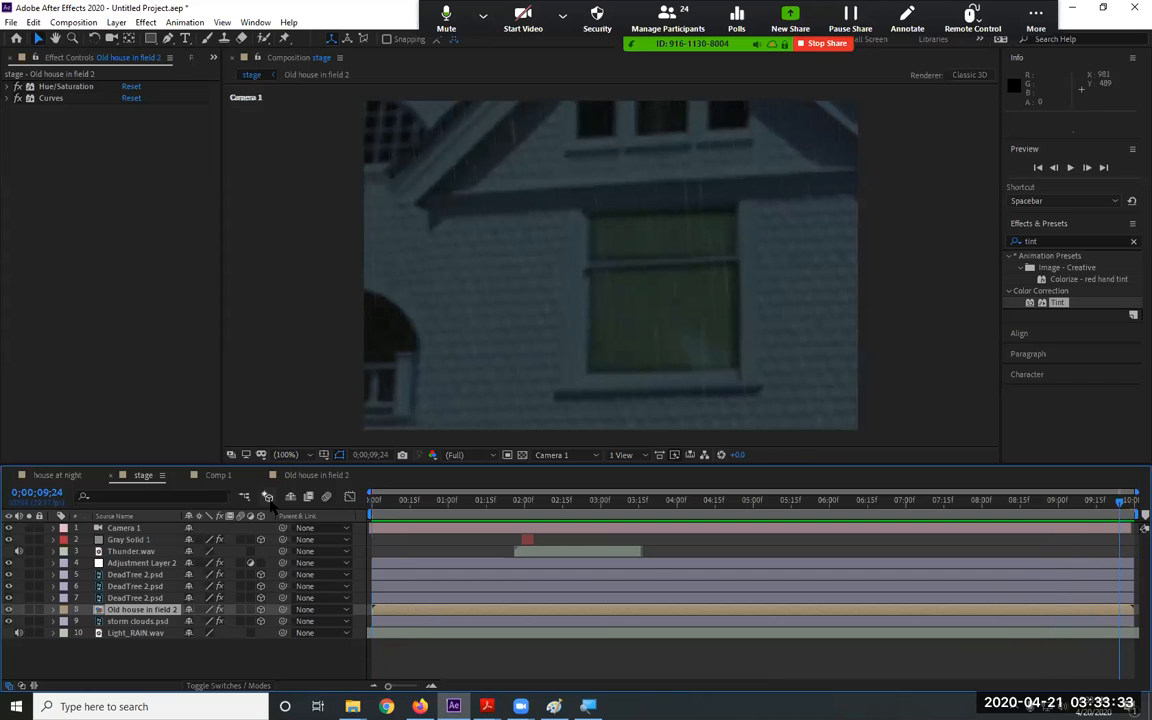
In Old house in field 2, set the Upper window layer's Z position to 50
click(289, 482)
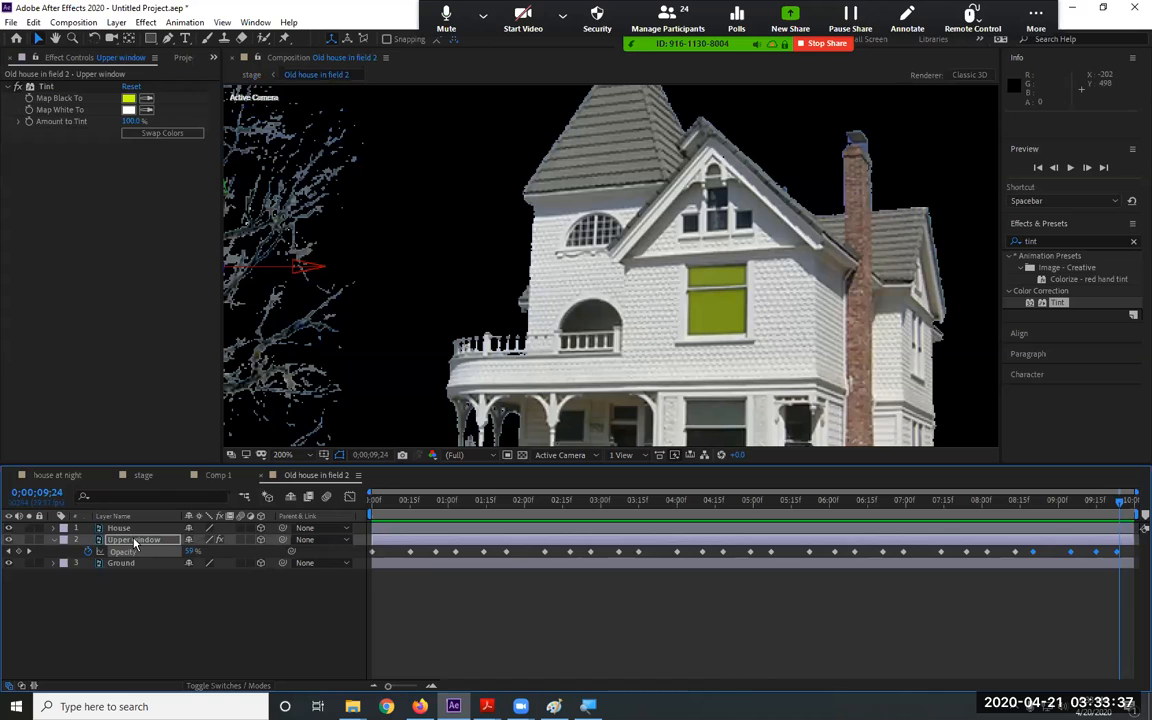
key(p)
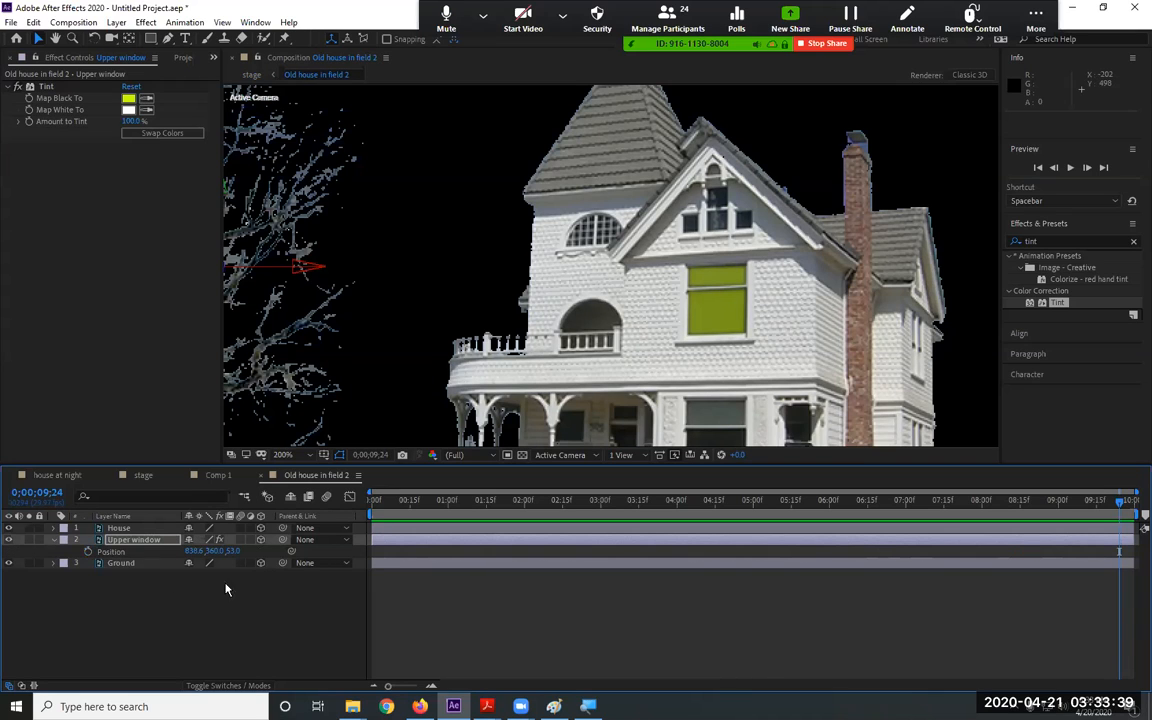
click(234, 552)
text(50)
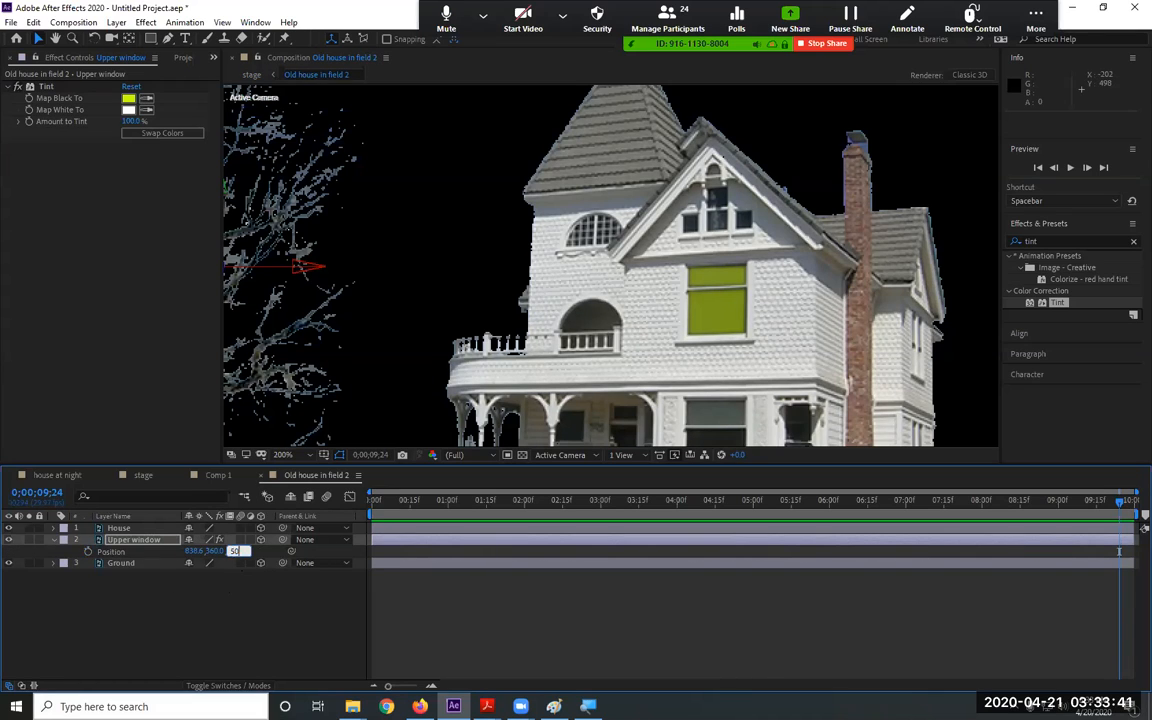
key(Return)
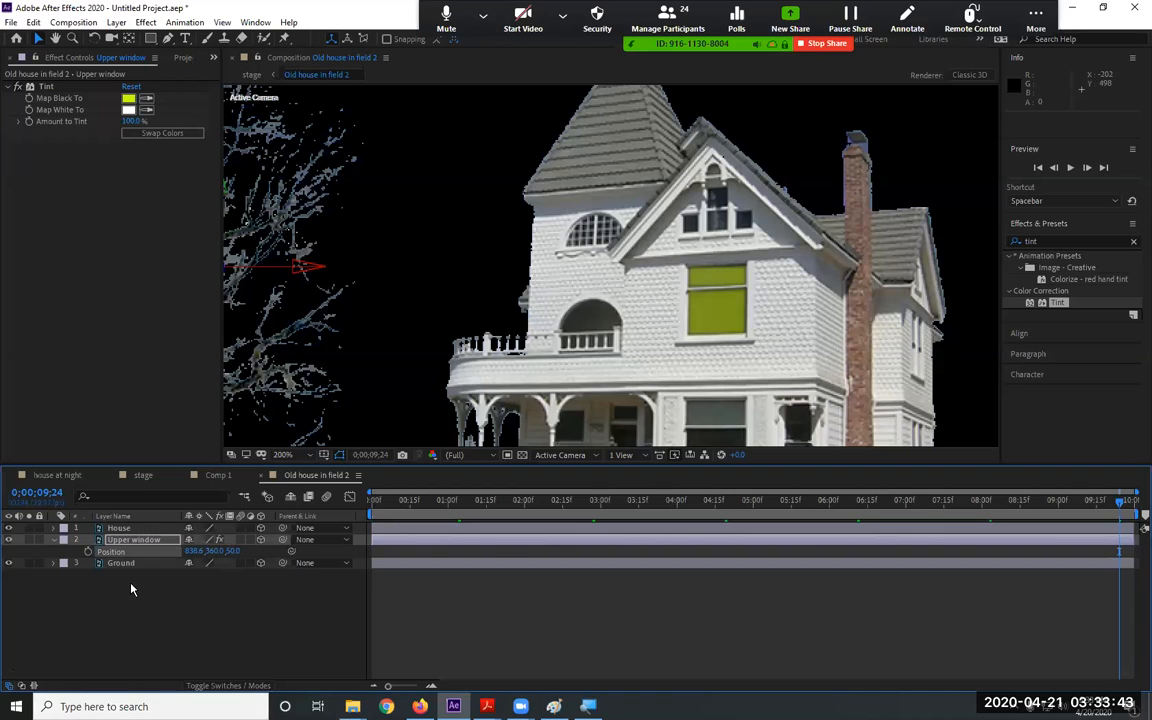
click(53, 540)
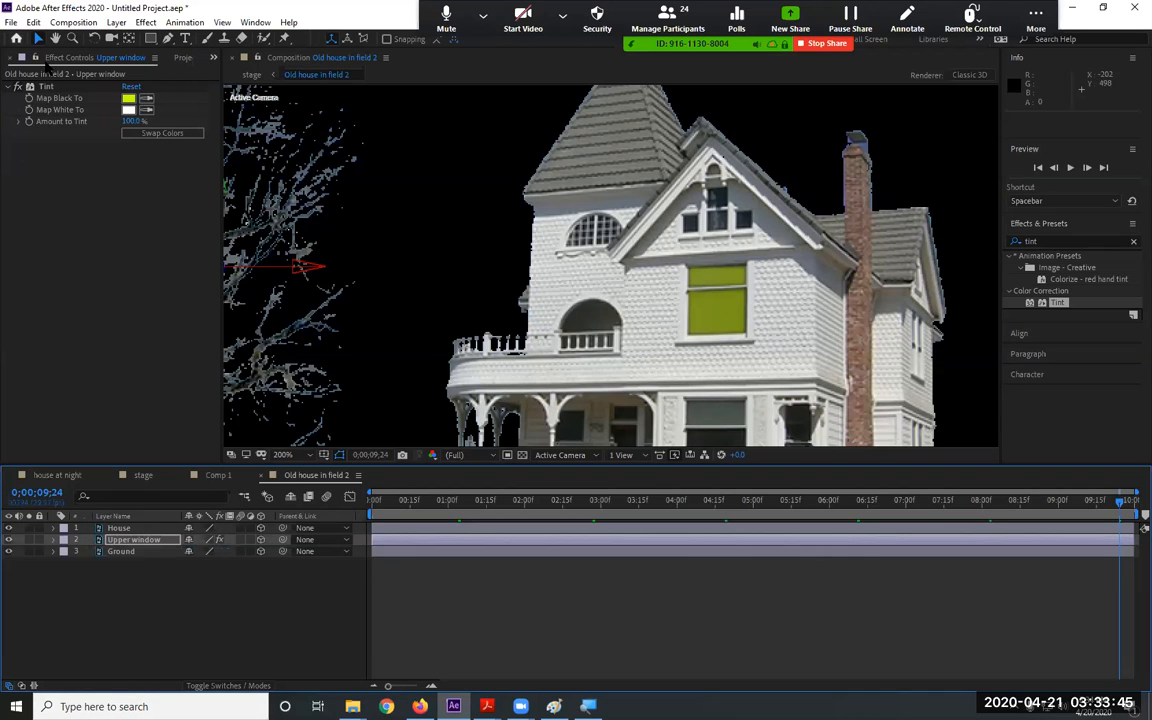
Add man walking_900-900.png to Old house in field 2 as the top layer, positioned over the house at about 1130, 725.5
click(184, 58)
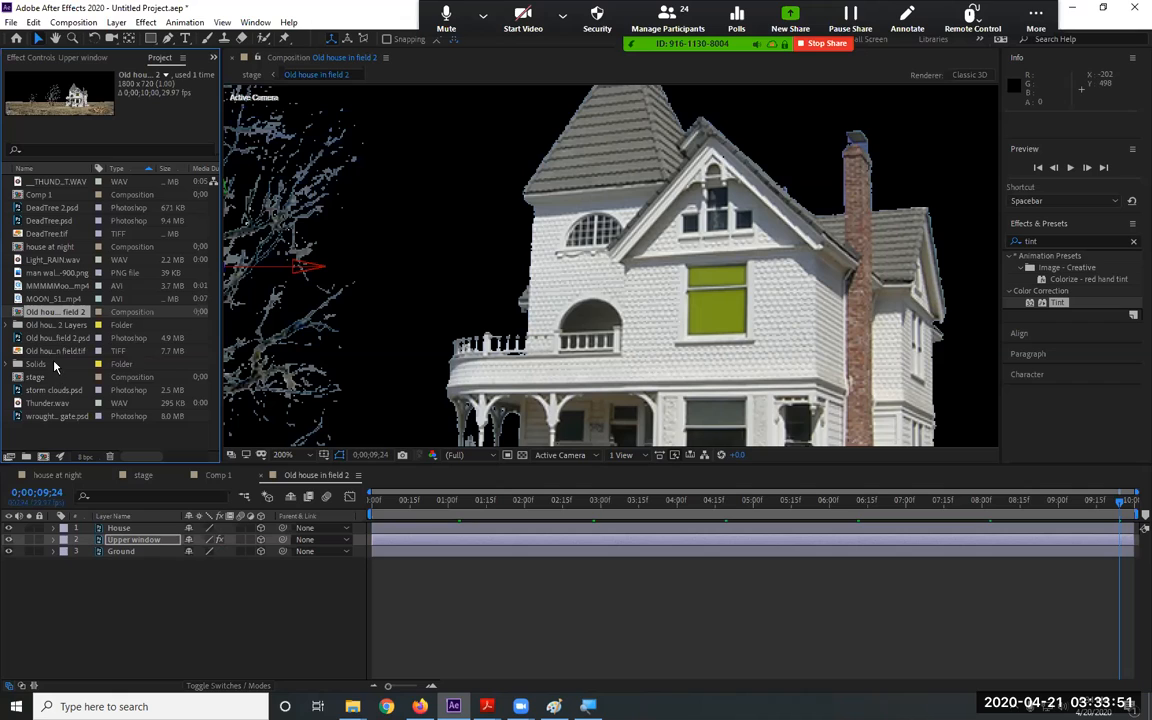
click(59, 273)
drag(59, 273, 154, 539)
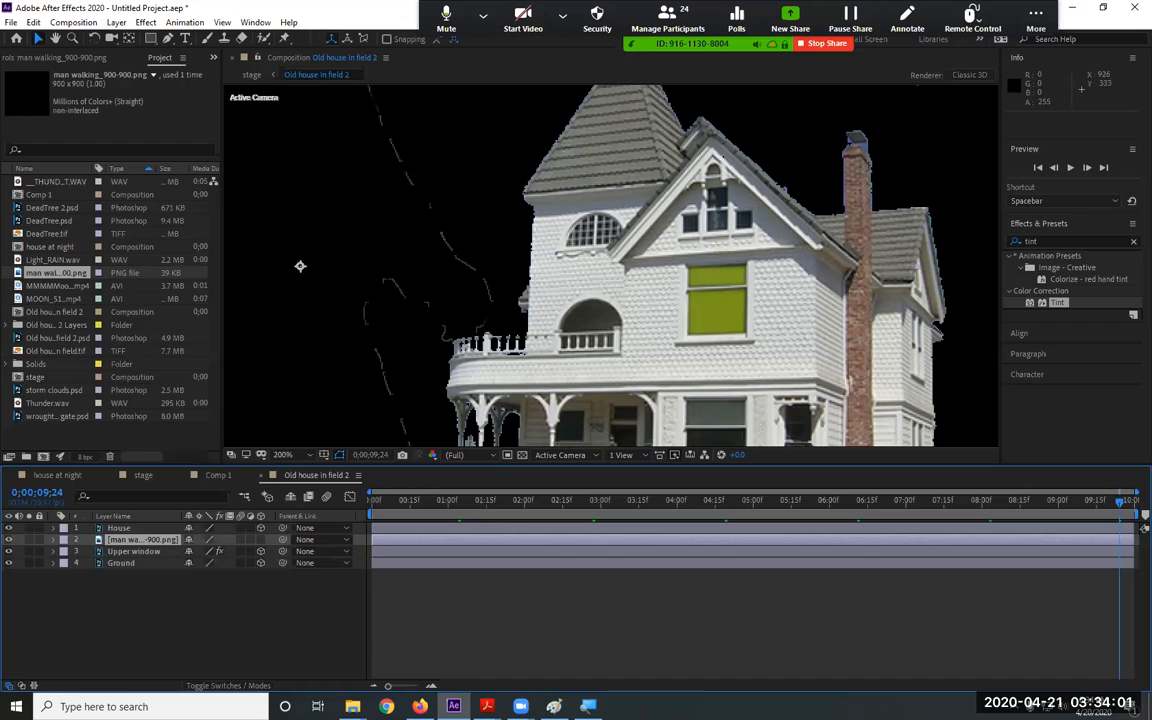
drag(337, 280, 349, 331)
drag(143, 542, 150, 526)
drag(632, 253, 594, 368)
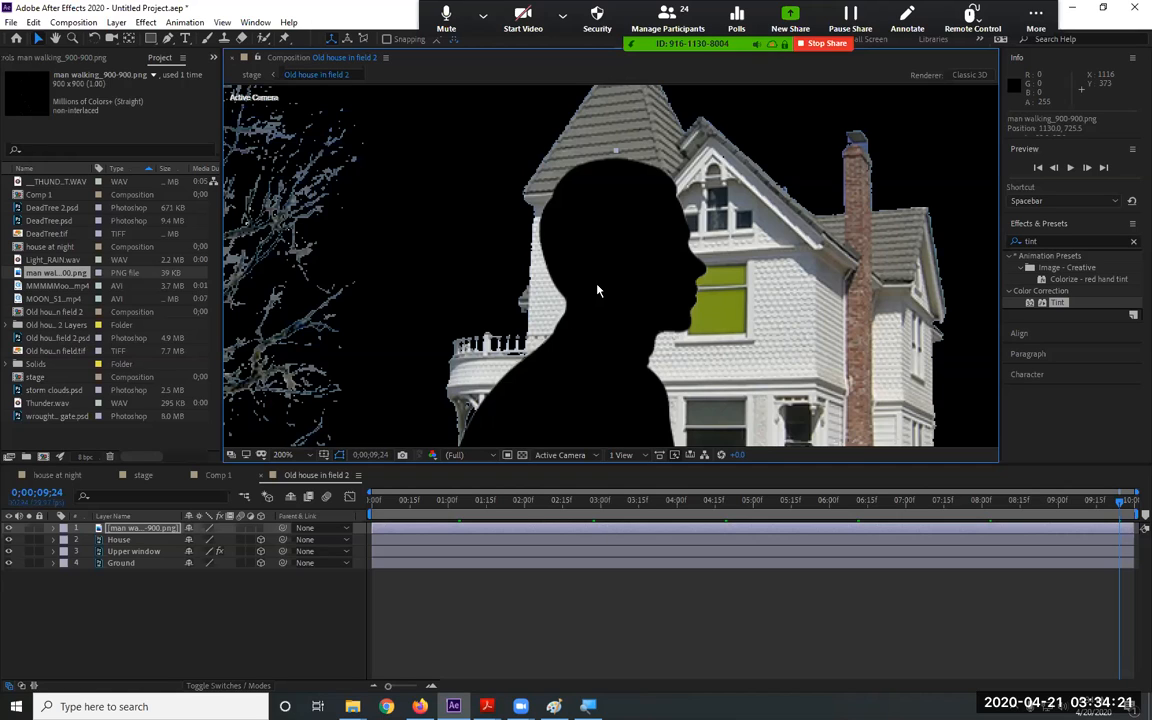
Scale the walking man layer to 25% and move it to about 1173.5, 551.5
key(s)
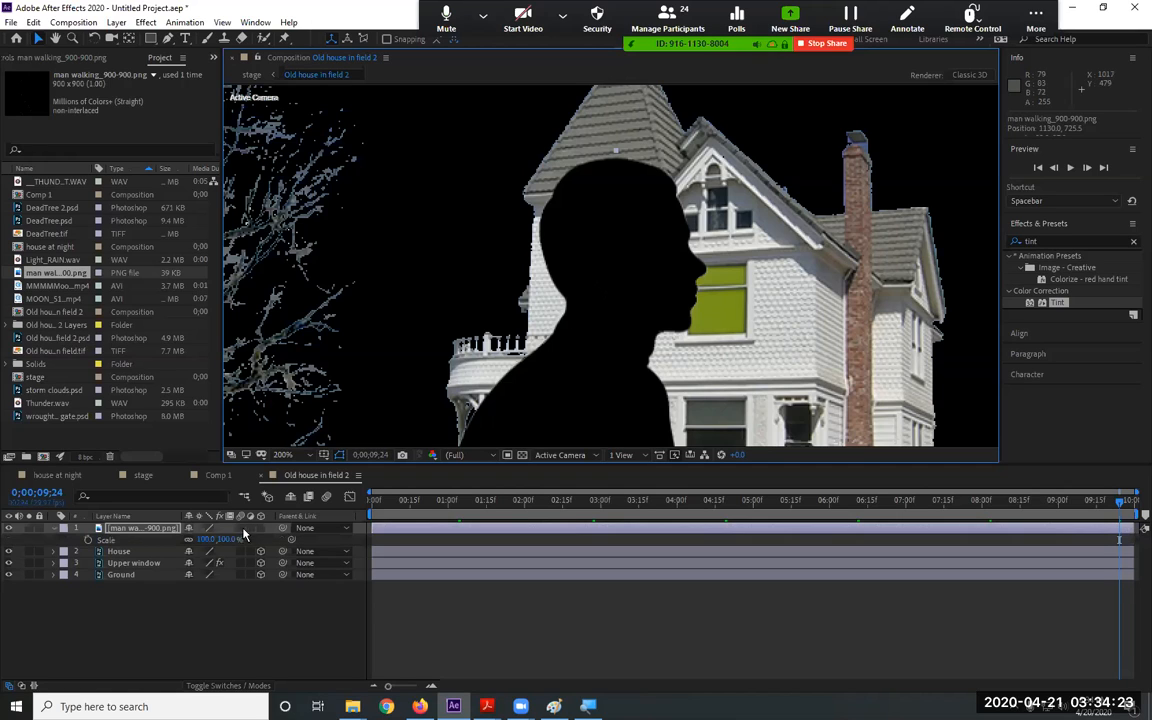
drag(231, 539, 196, 531)
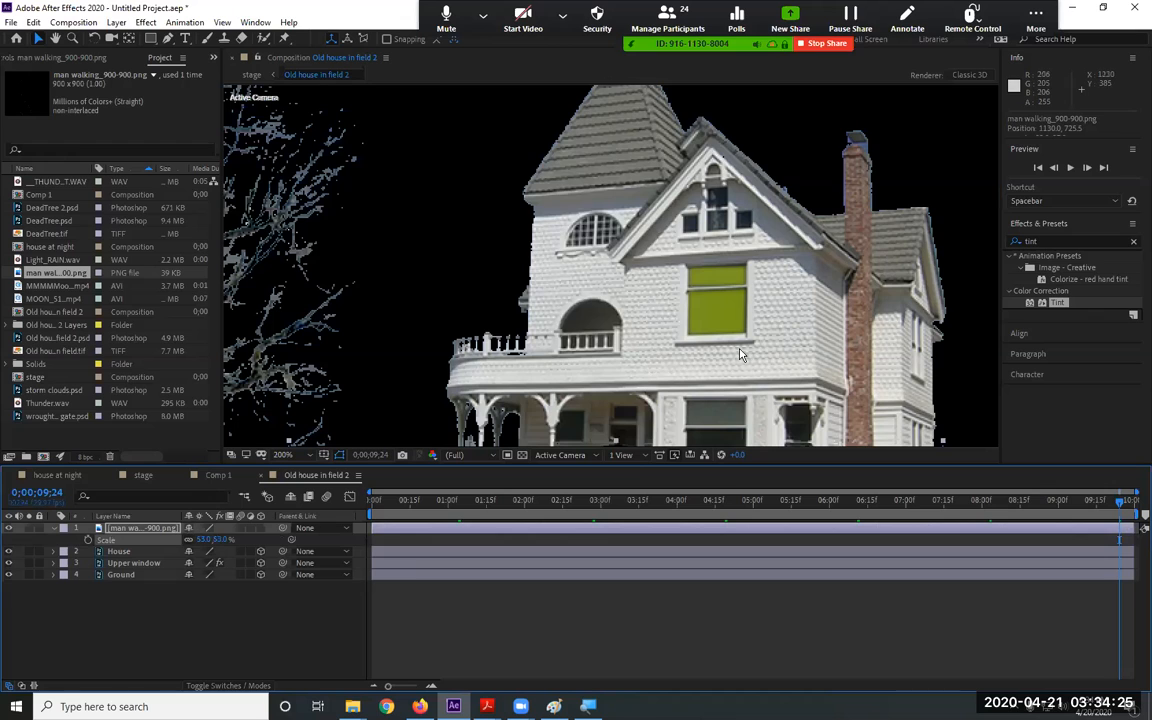
scroll(739, 348, down, 1)
drag(605, 410, 632, 282)
click(224, 540)
text(25)
key(Return)
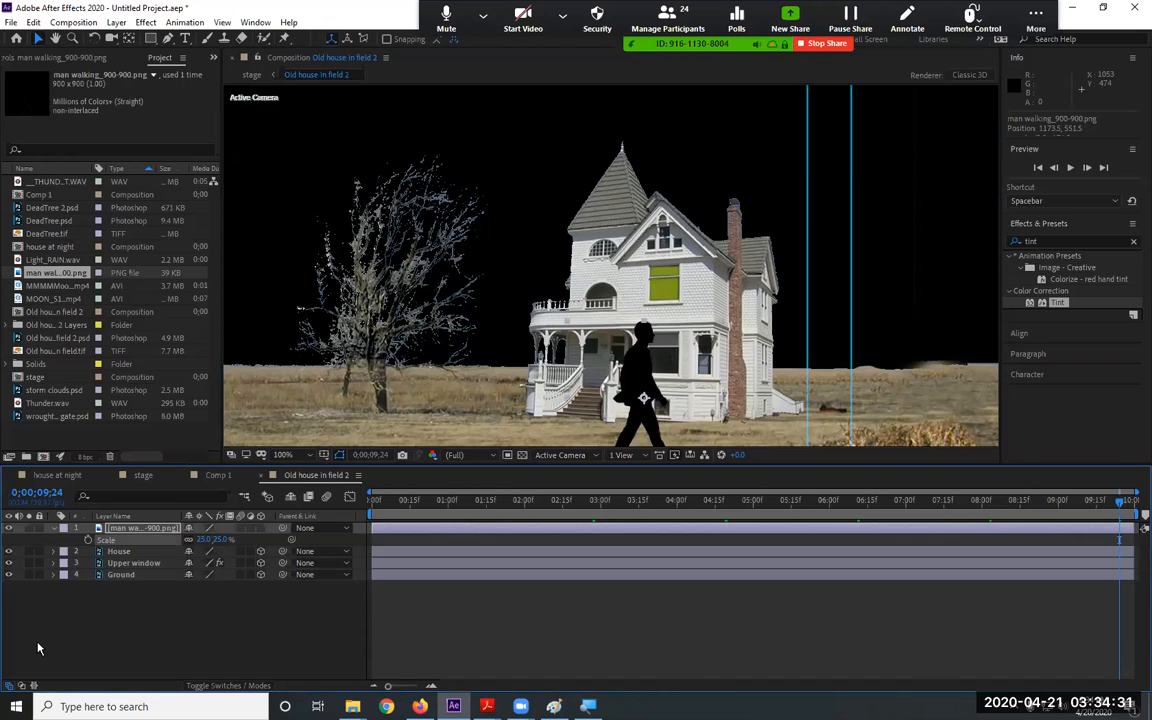
Scale the walking man layer to 10% and place it at the upper window's left edge, at about 1175.5, 407.5
drag(621, 380, 635, 327)
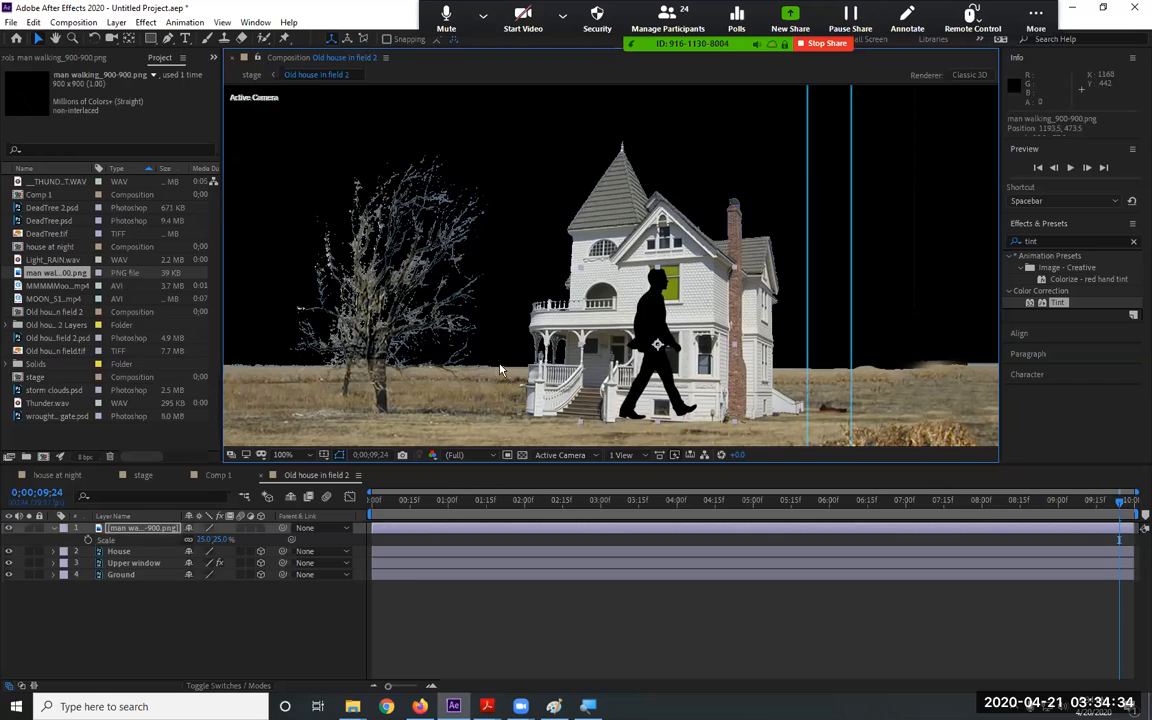
click(222, 539)
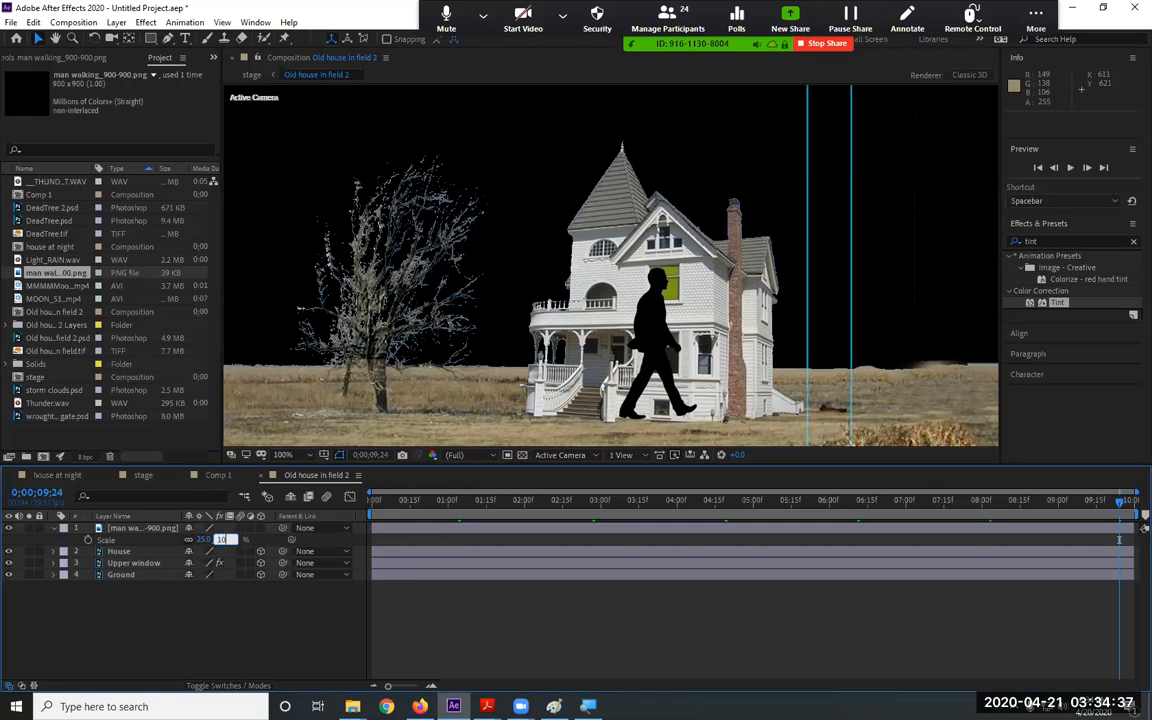
text(10)
key(Return)
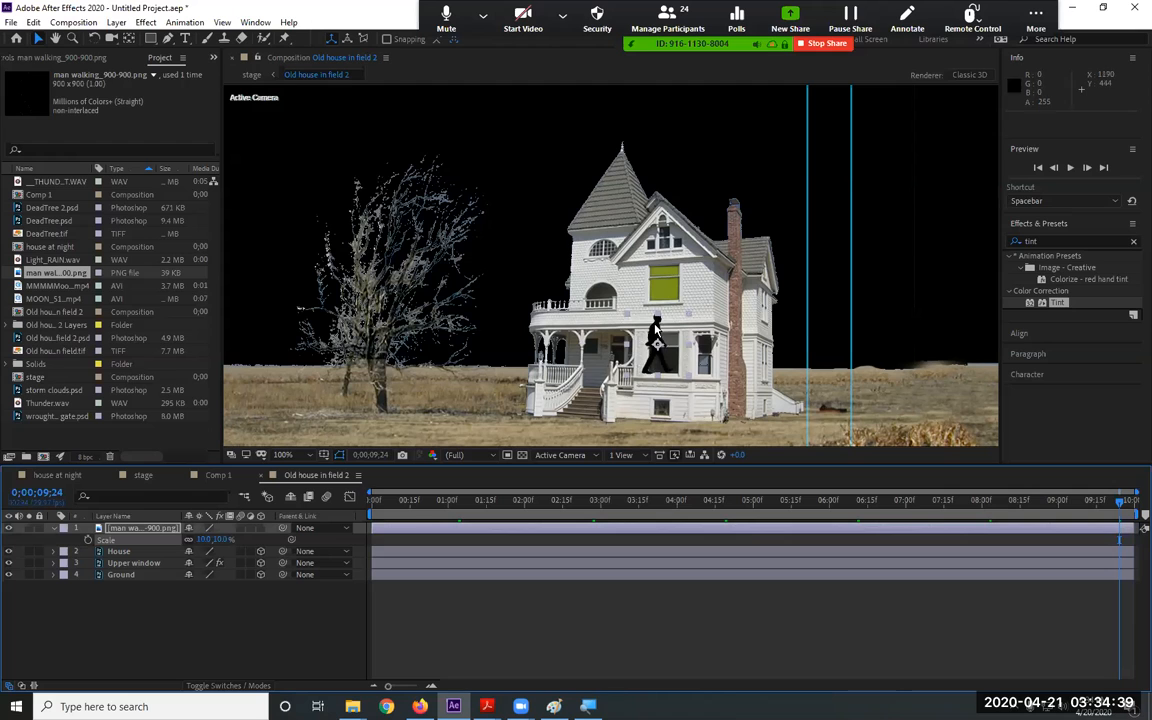
drag(655, 330, 645, 296)
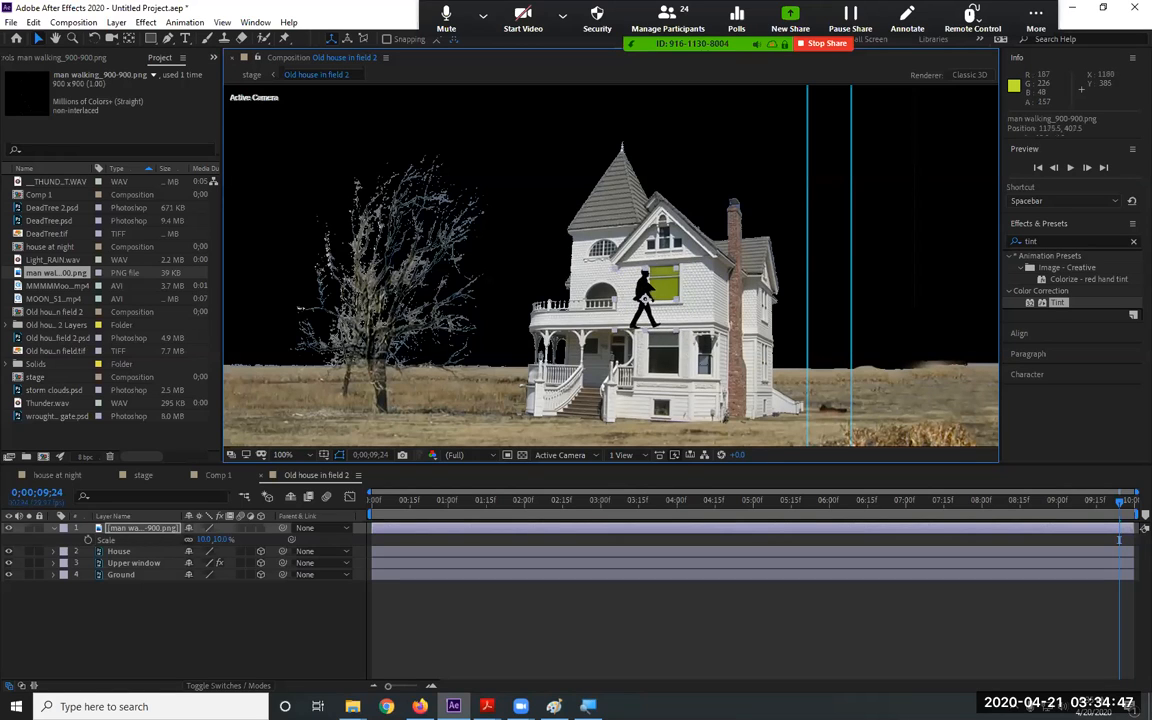
Make the walking man layer 3D, place it directly below the House layer, and shift it along X to about 1163.5
click(260, 529)
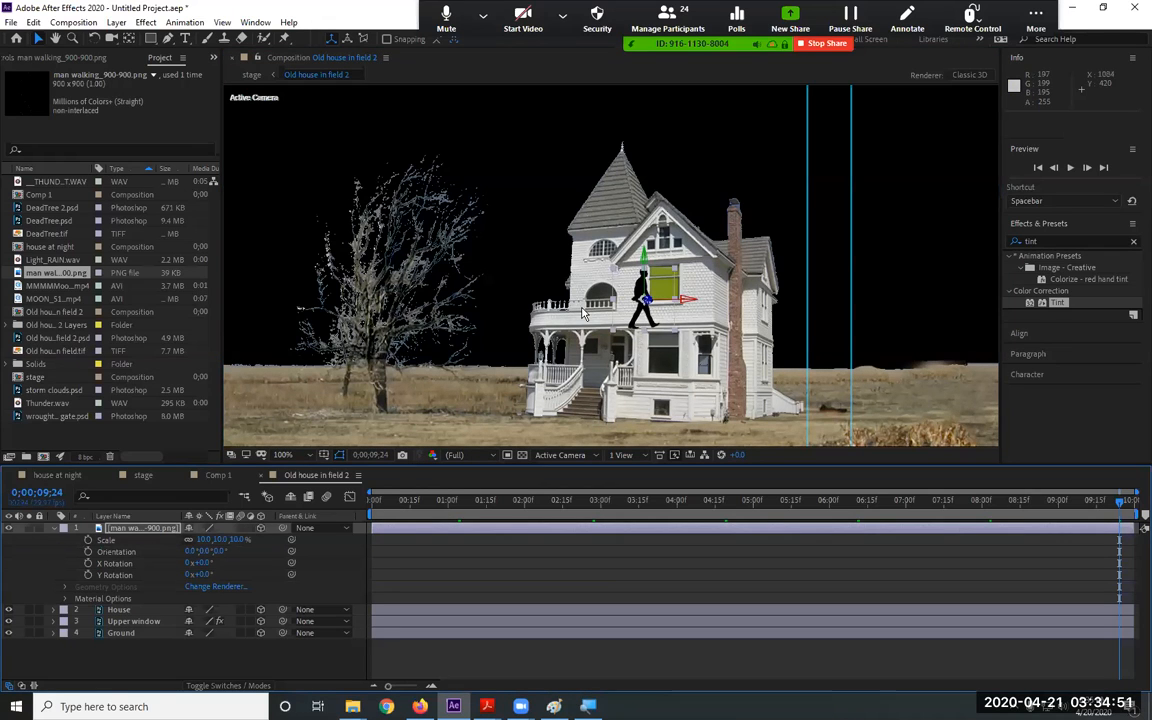
drag(152, 532, 152, 622)
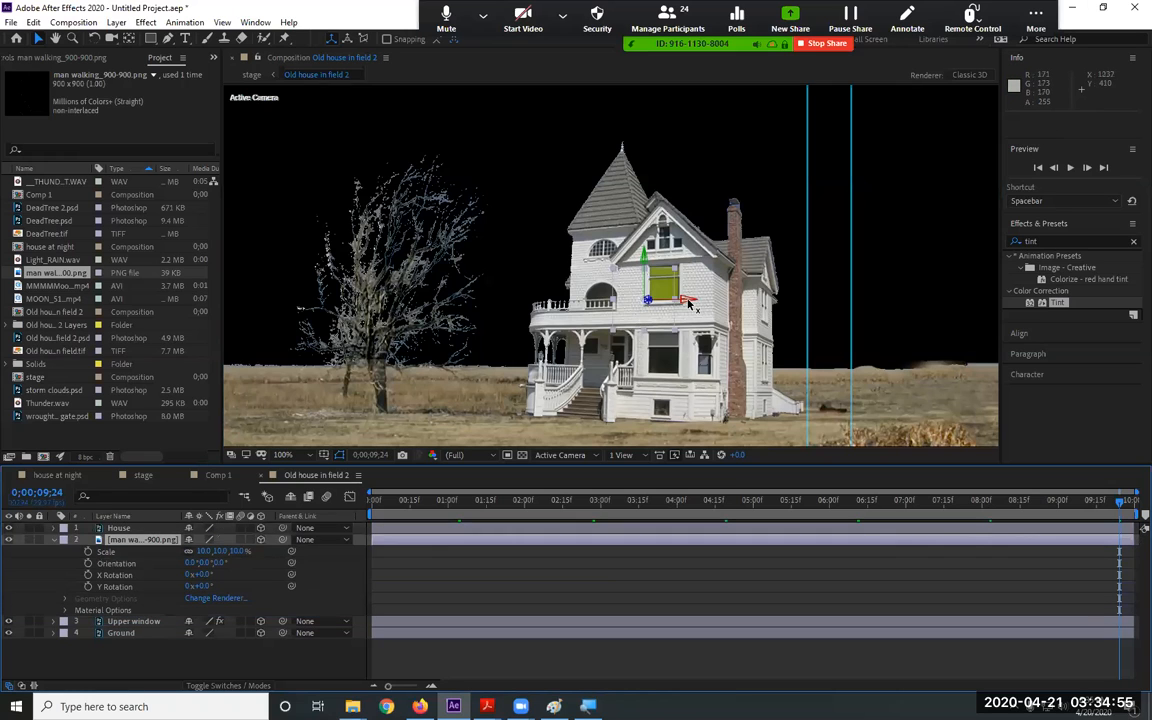
drag(693, 302, 672, 263)
drag(708, 301, 679, 303)
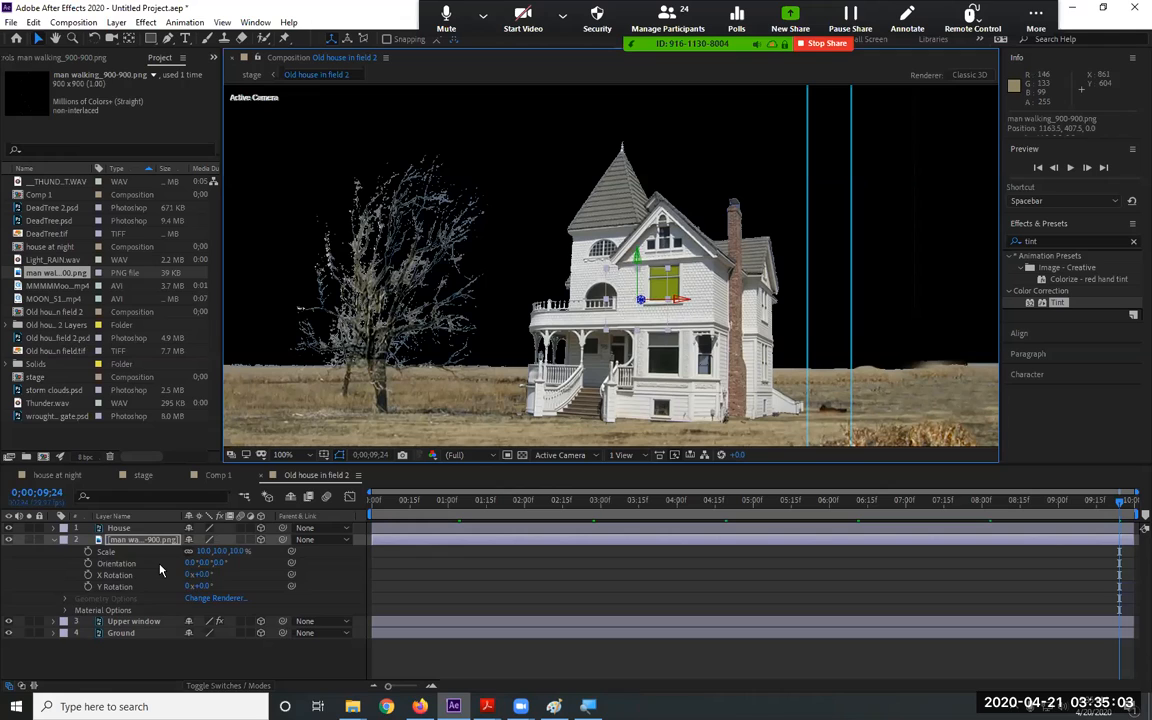
Match the current time to 0;00;06;00 in stage and set a Position keyframe there for the walking man in Old house in field 2
key(p)
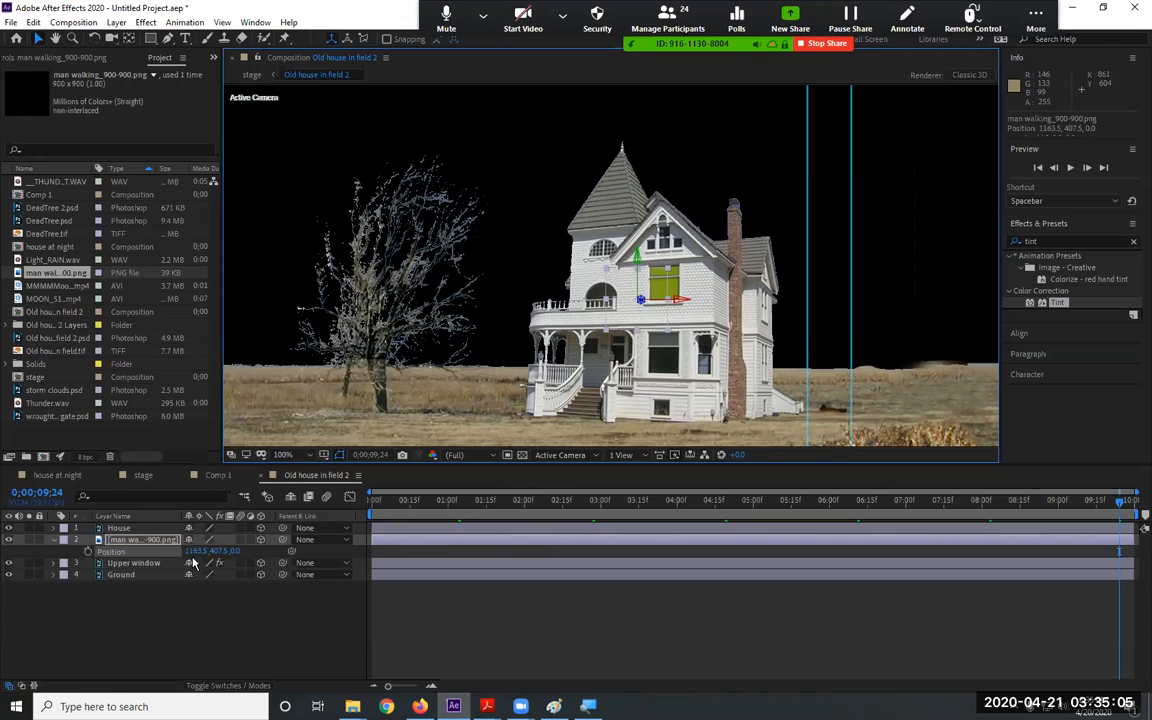
mouse_move(785, 509)
mouse_down()
mouse_move(840, 509)
mouse_move(763, 506)
mouse_up()
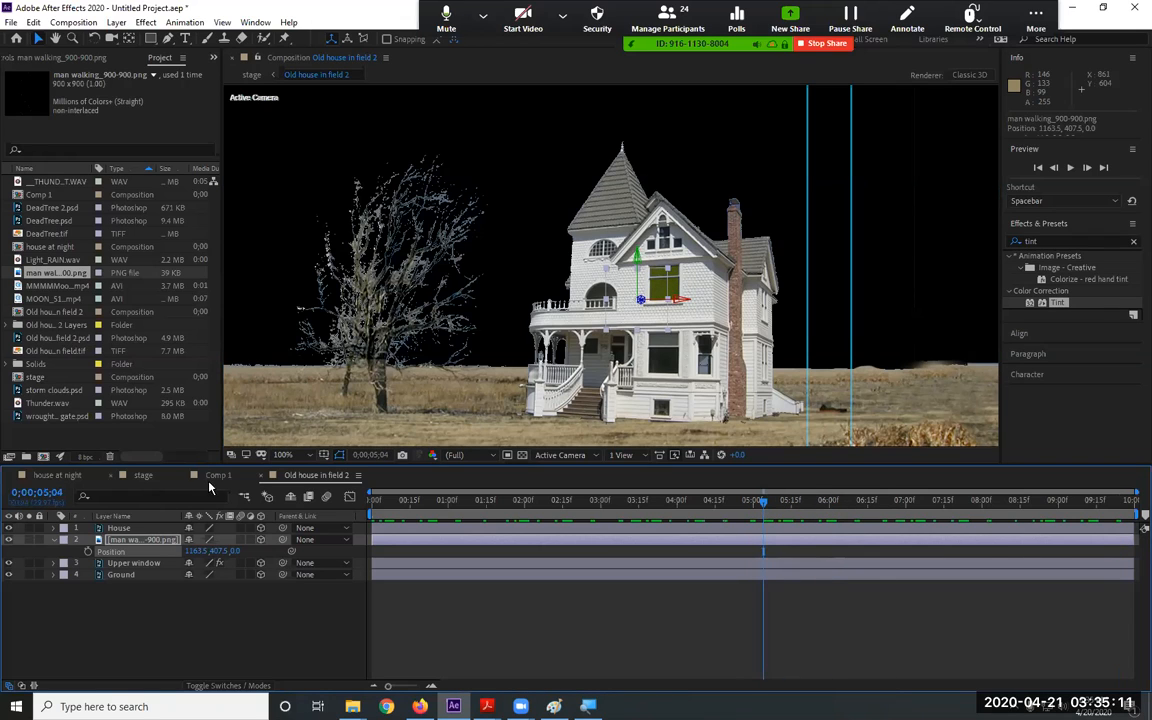
click(145, 476)
drag(760, 505, 829, 528)
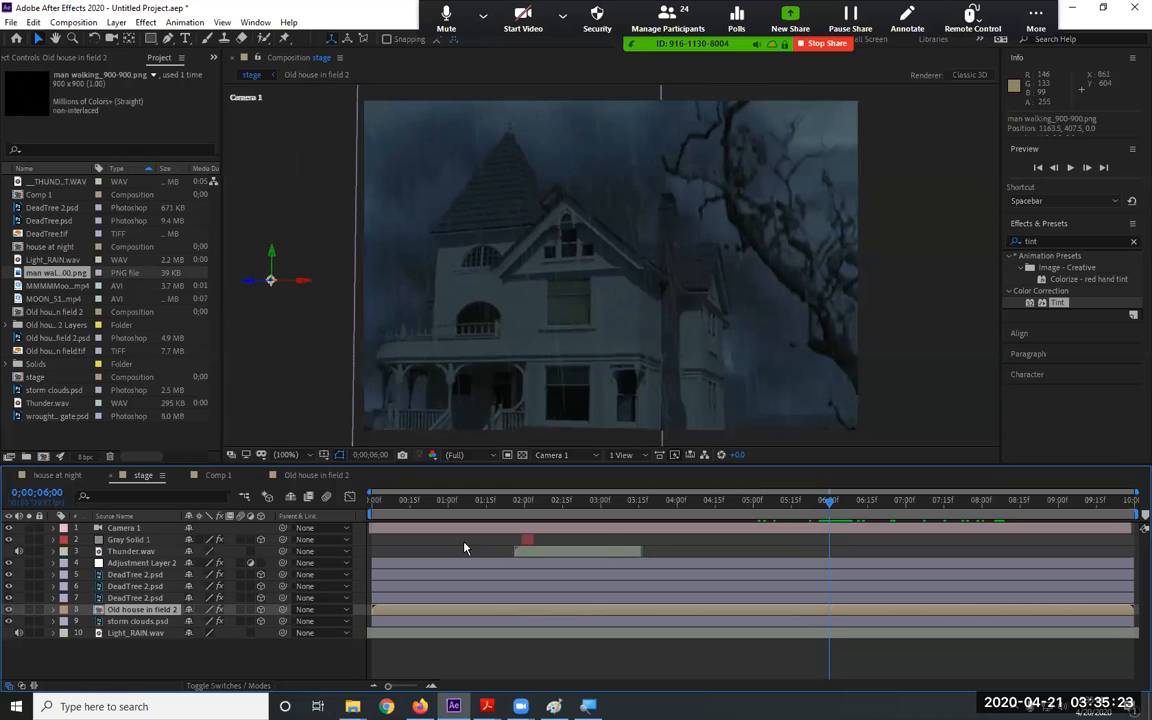
click(286, 478)
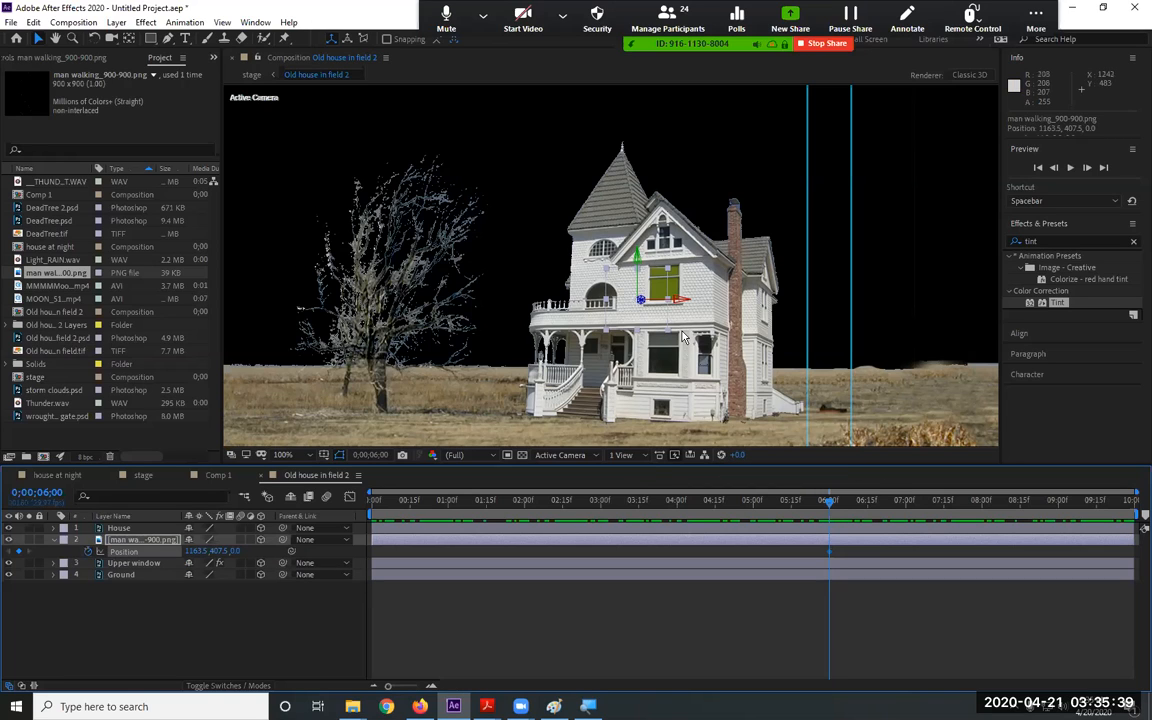
At 0;00;08;15, shift the walking man along X past the upper window to about 1248.5, and scrub back through the move
drag(824, 511, 1021, 544)
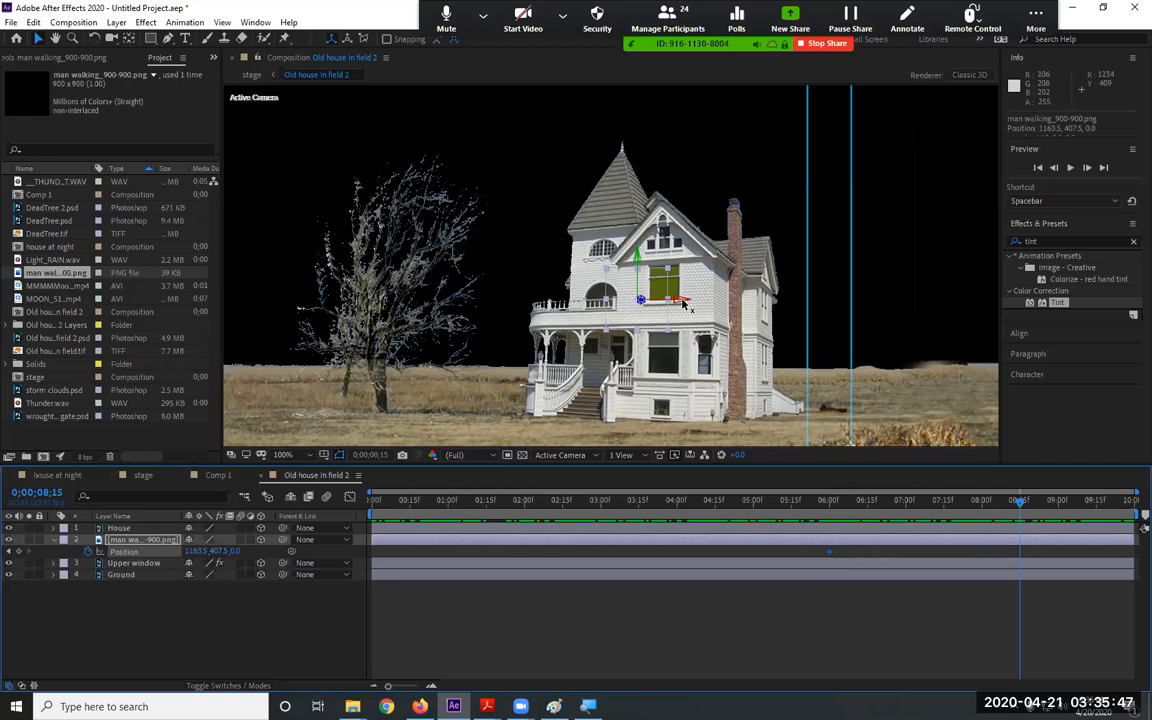
drag(685, 303, 741, 319)
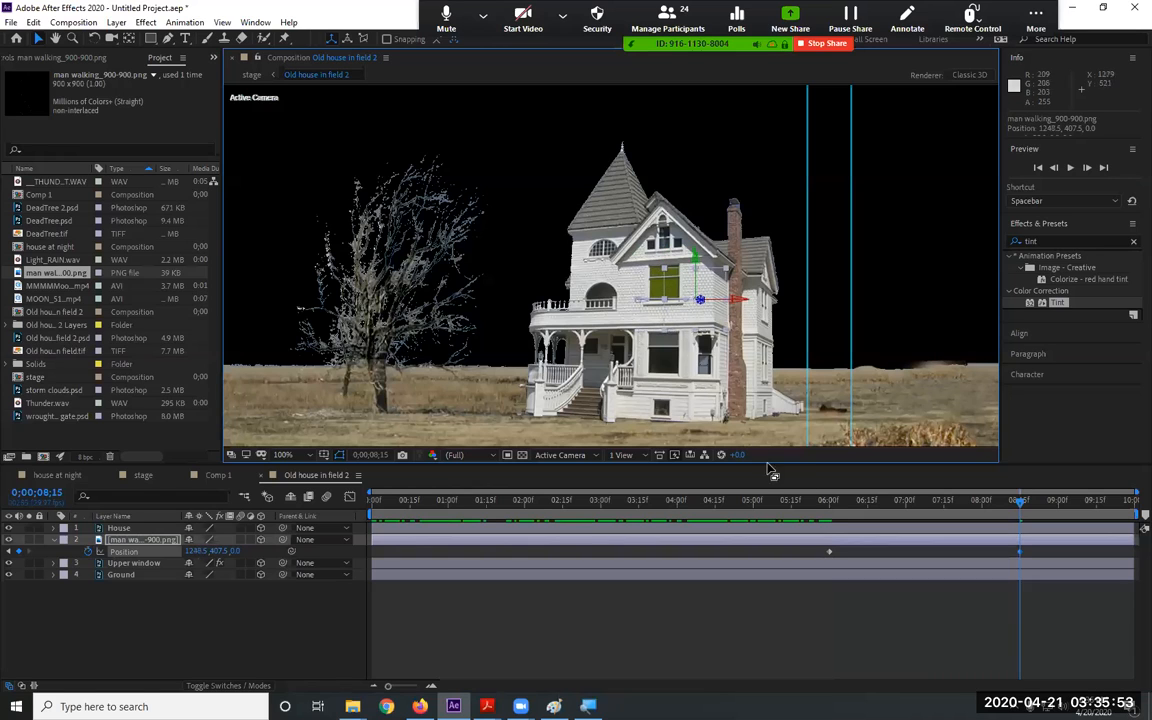
click(860, 512)
drag(864, 514, 824, 519)
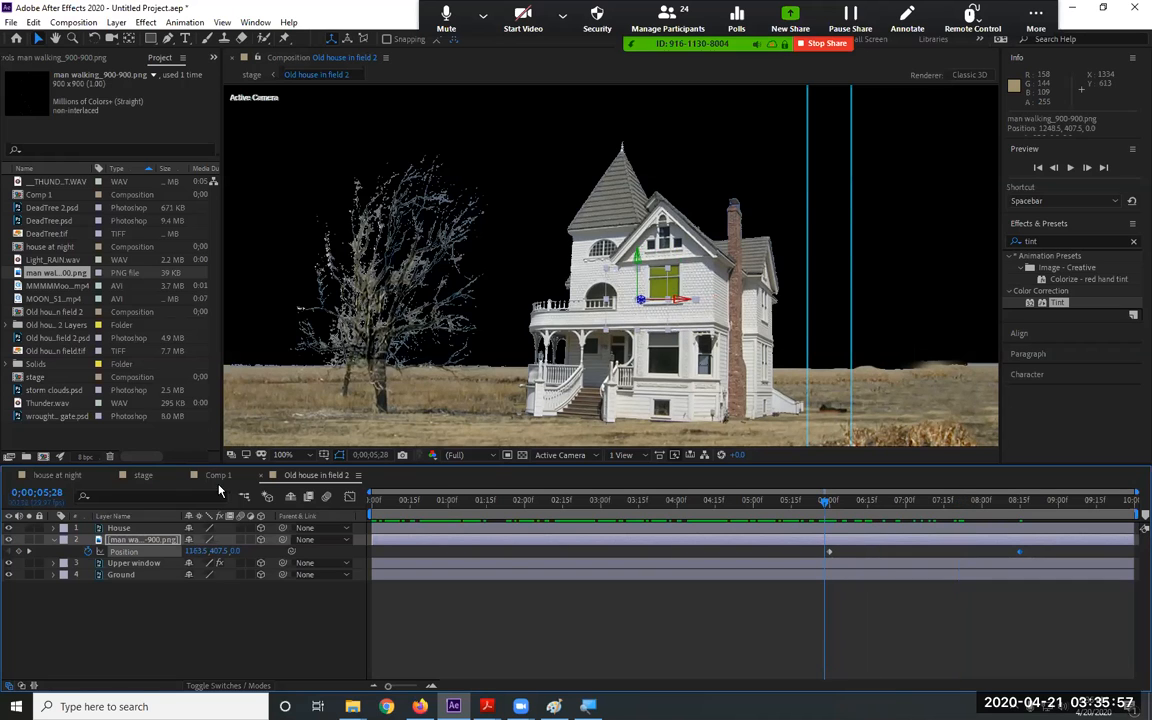
Play the stage composition to check the man's walk behind the upper window
click(145, 477)
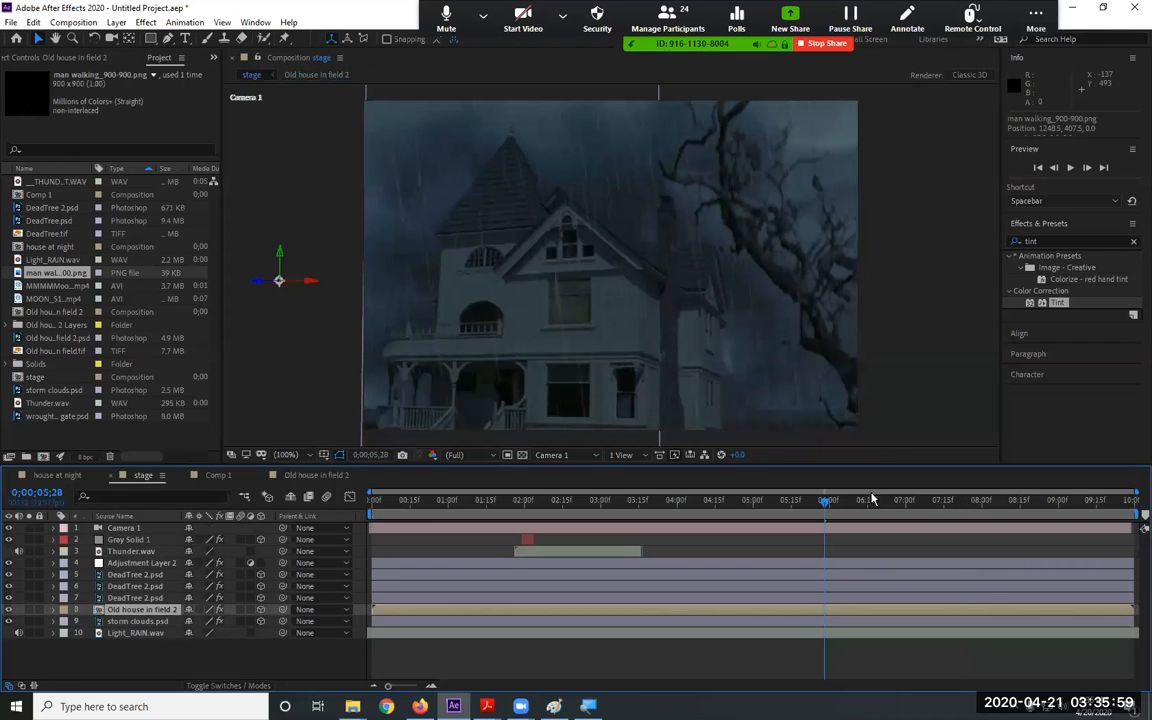
click(677, 502)
key(space)
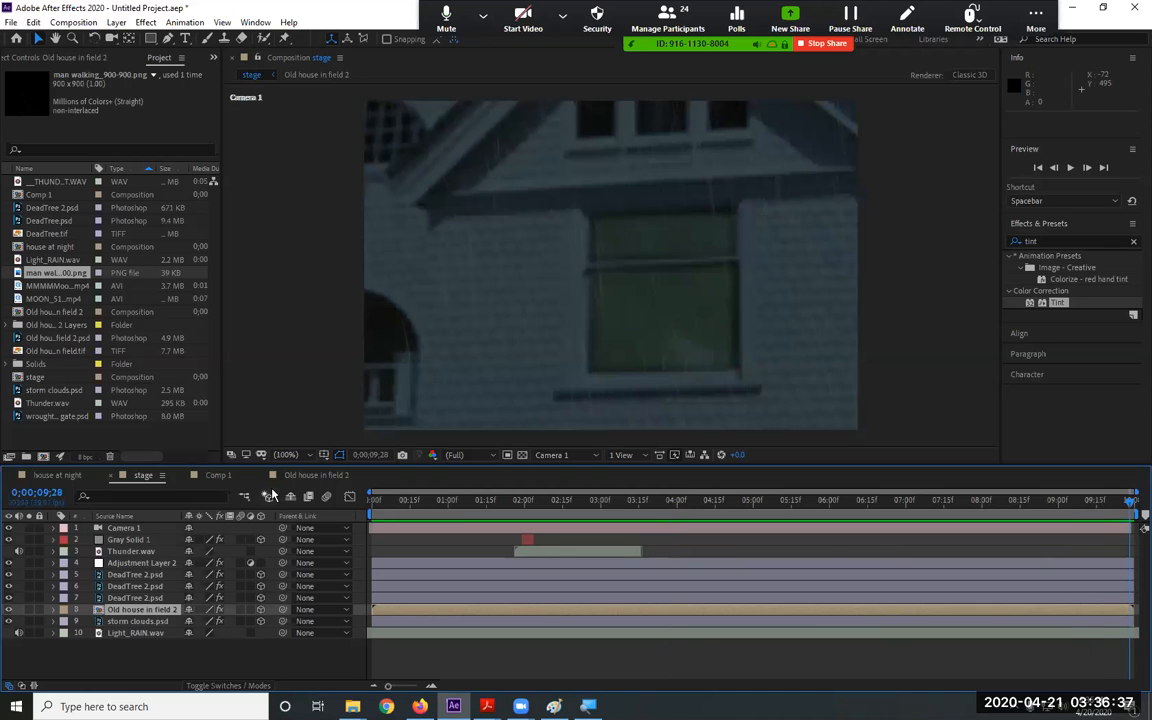
In Old house in field 2, add a walking man Position keyframe at 0;00;07;10, lowering the figure to Y 413
click(299, 477)
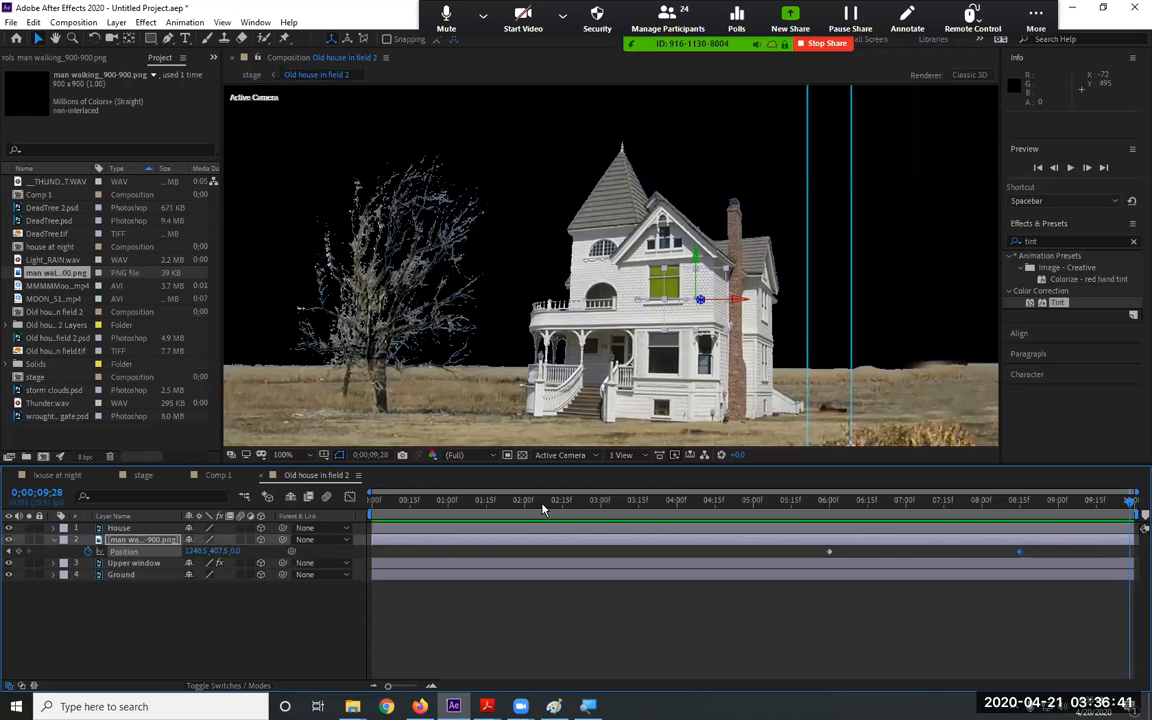
drag(517, 509, 832, 504)
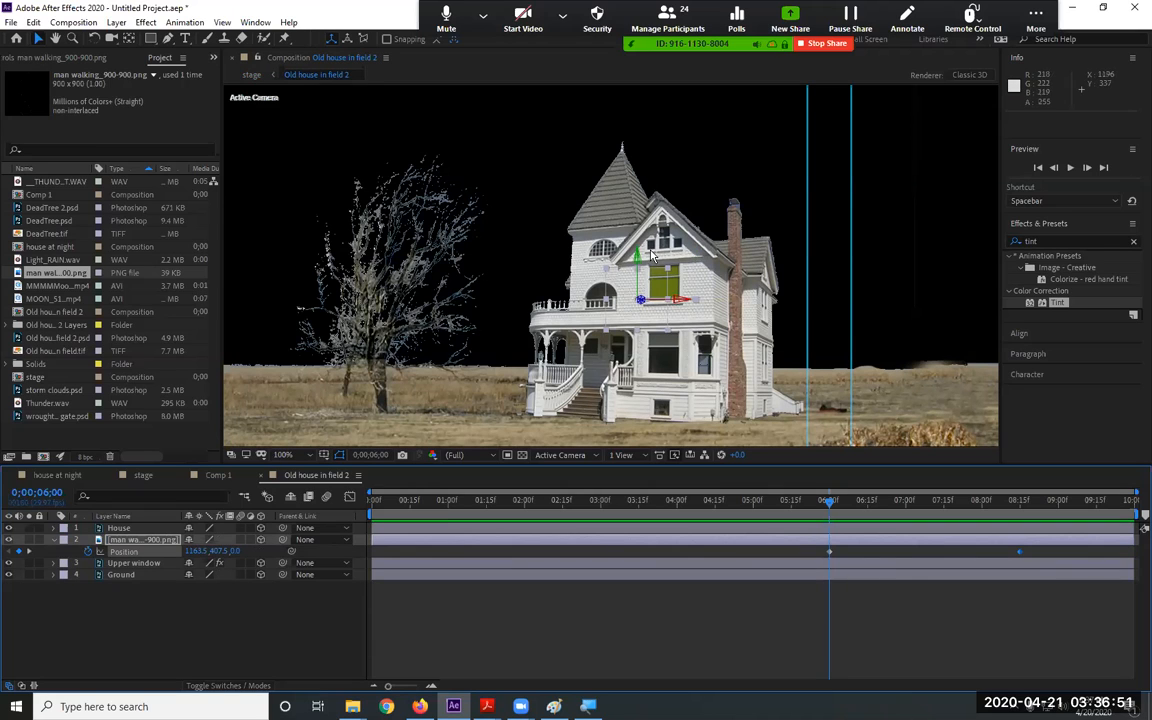
click(911, 503)
drag(911, 502, 931, 496)
scroll(690, 265, up, 2)
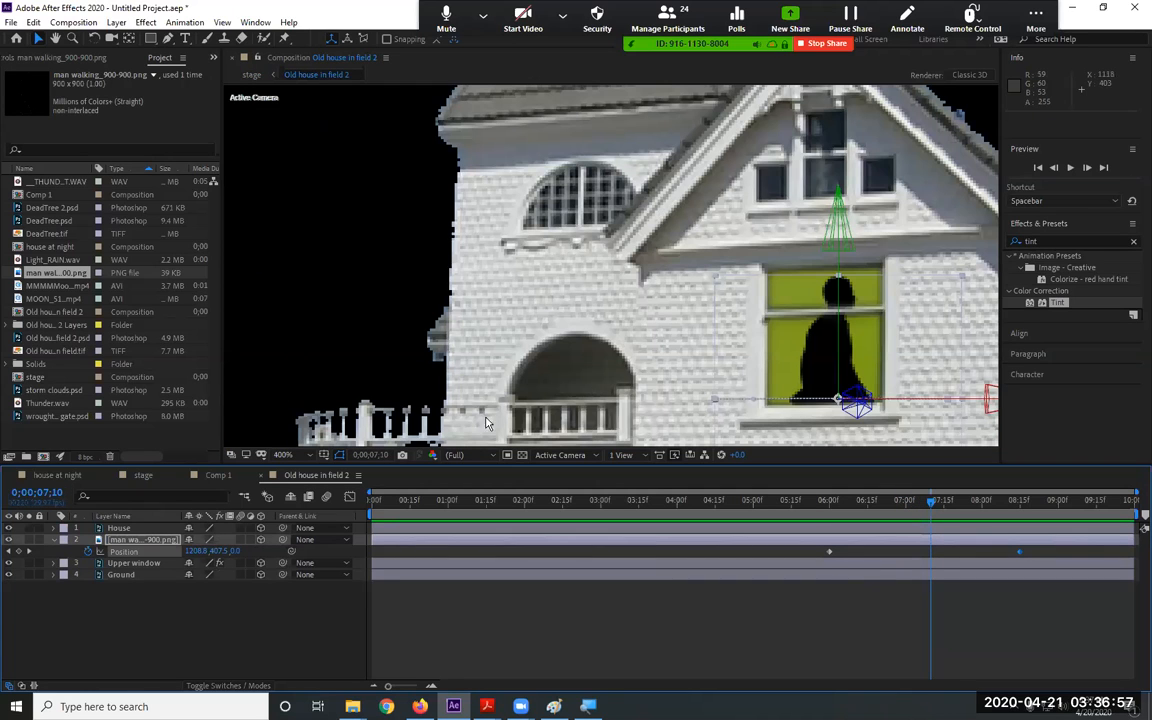
drag(840, 238, 842, 237)
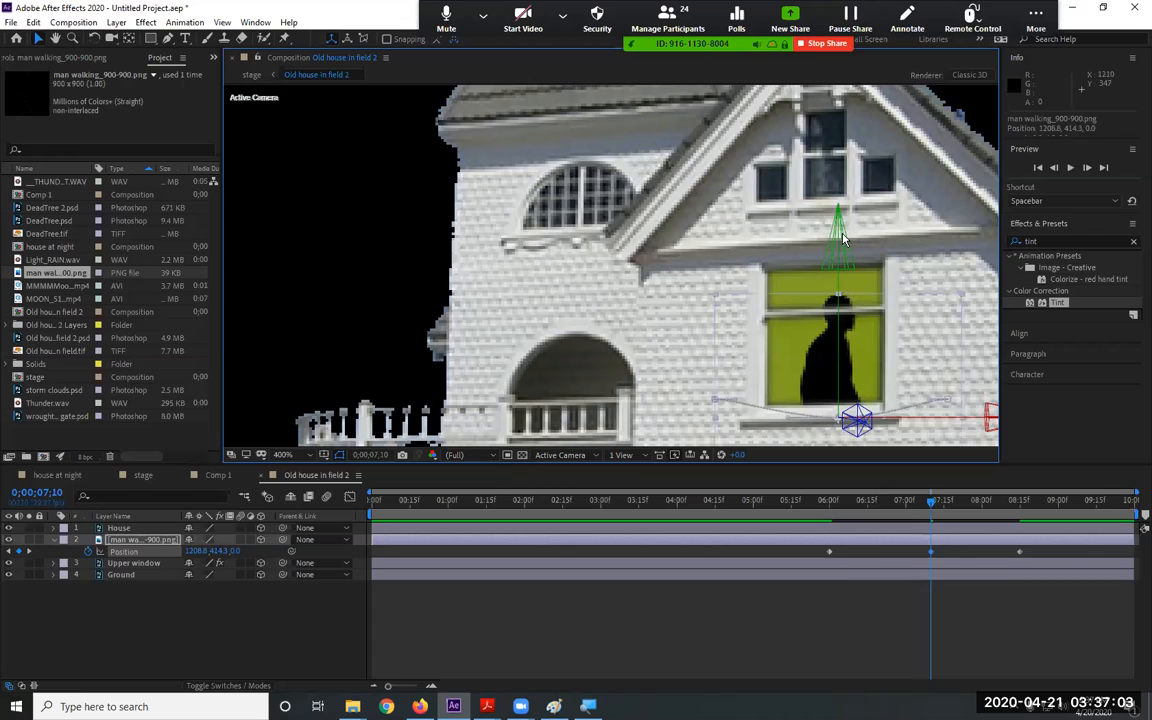
click(219, 552)
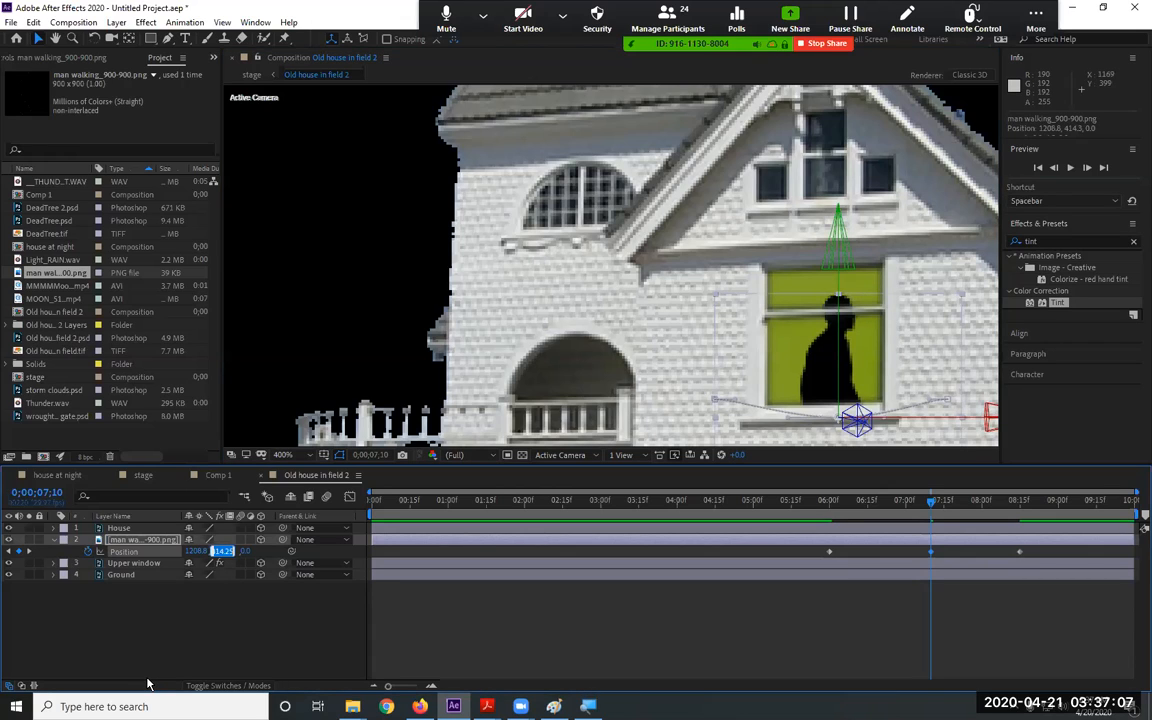
text(4)
key(Return)
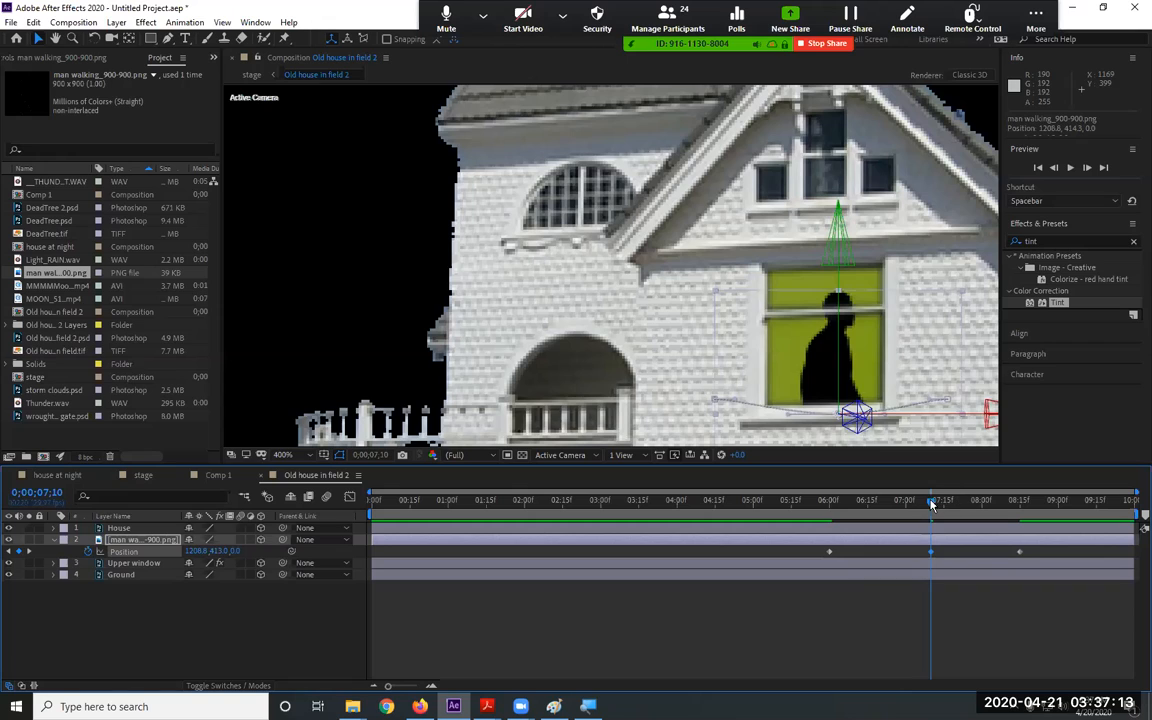
Set the walking man's Y position to 413 at the 0;00;06;00 and 0;00;08;15 keyframes
drag(931, 503, 829, 527)
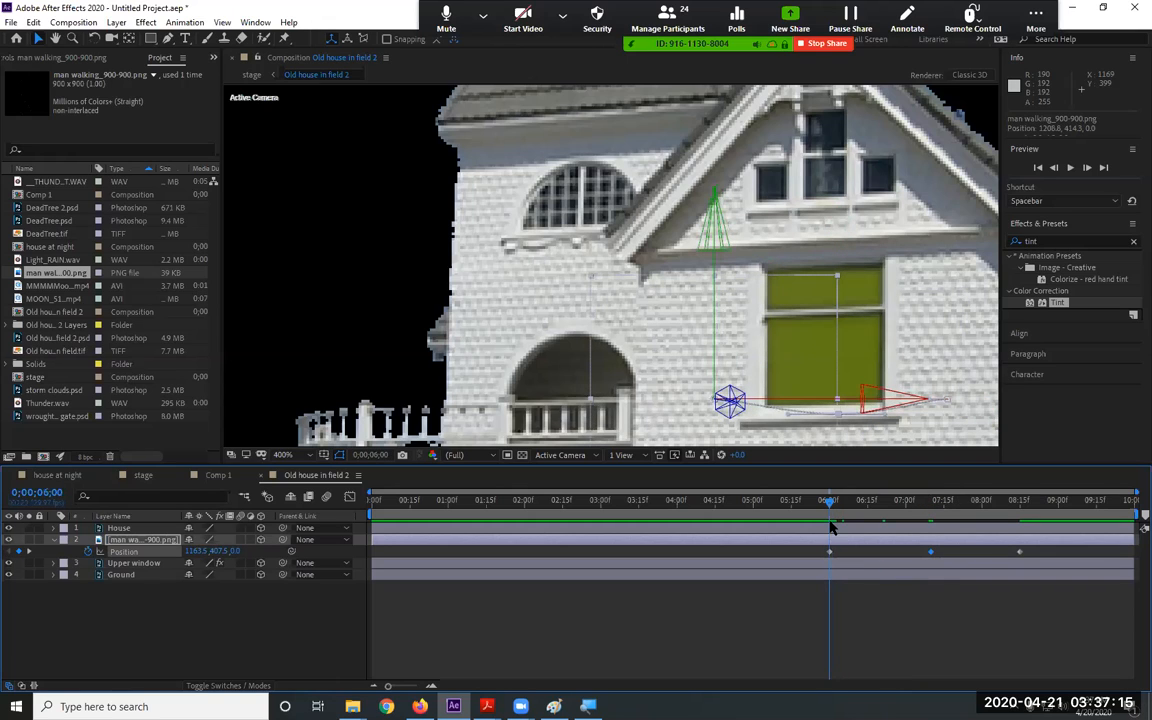
click(218, 552)
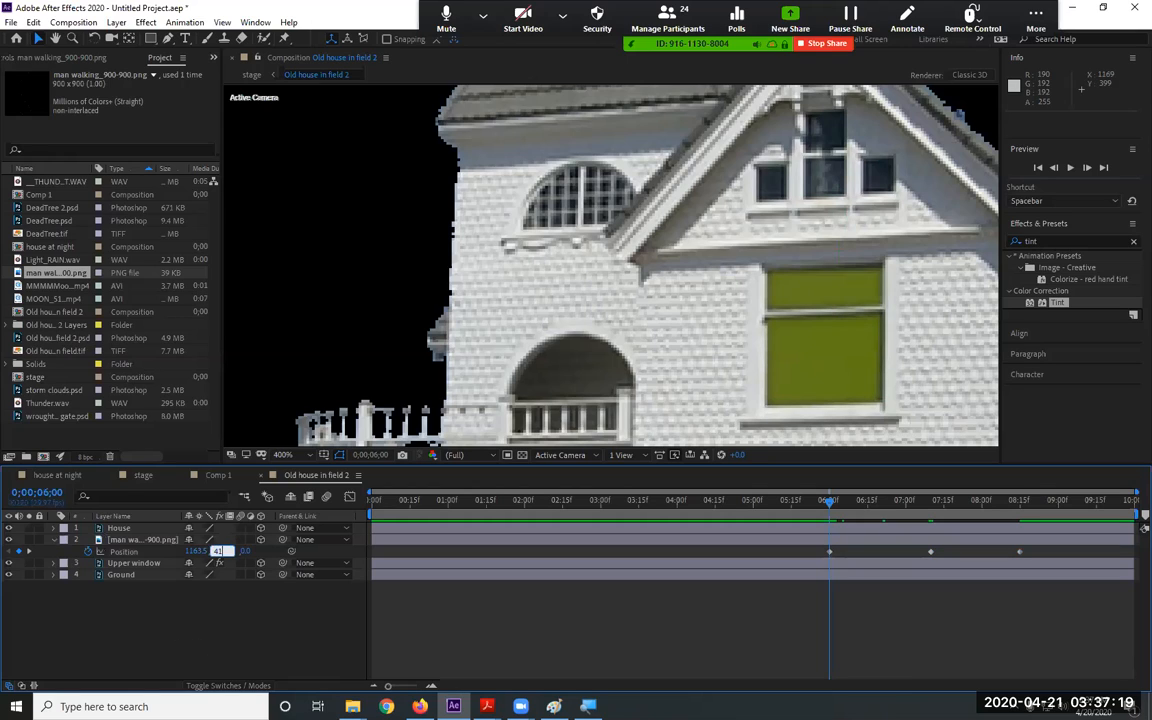
key(Return)
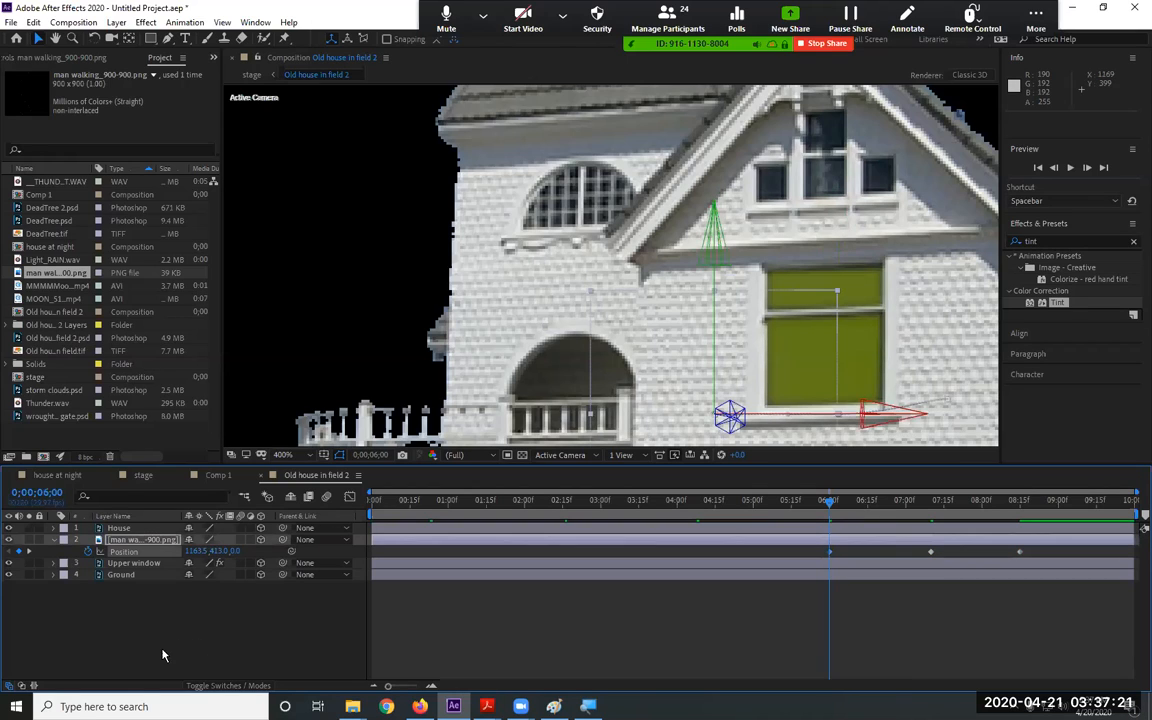
click(30, 552)
click(30, 552)
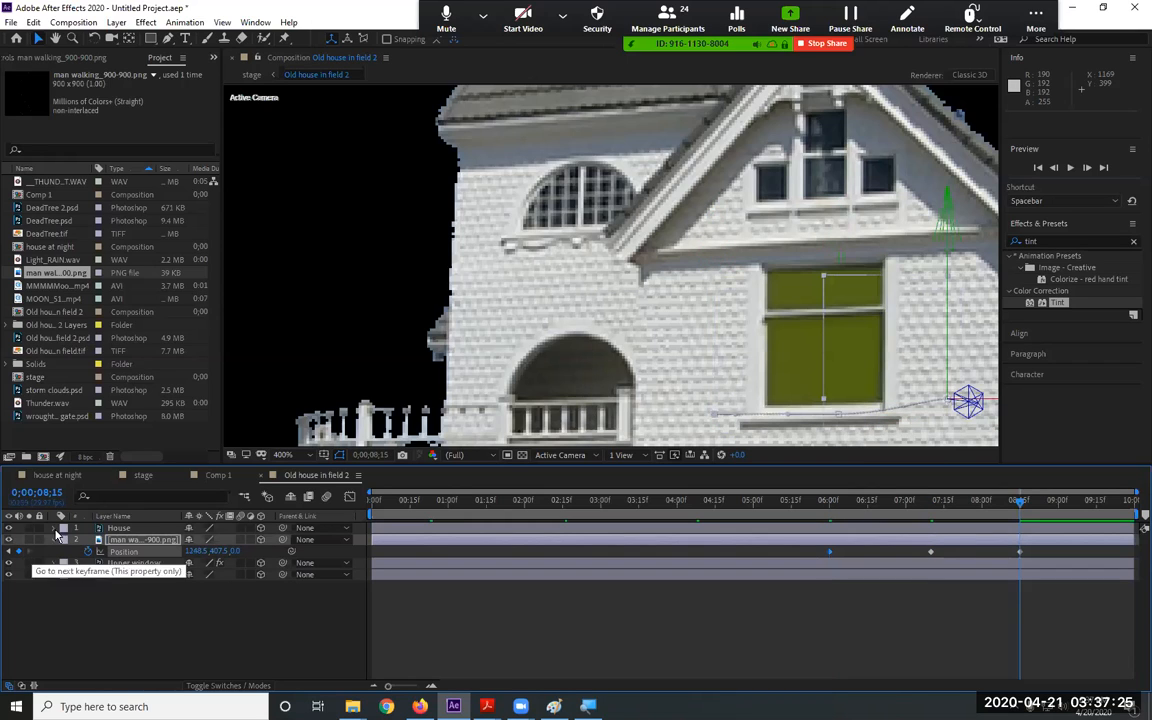
click(215, 551)
text(413)
key(Return)
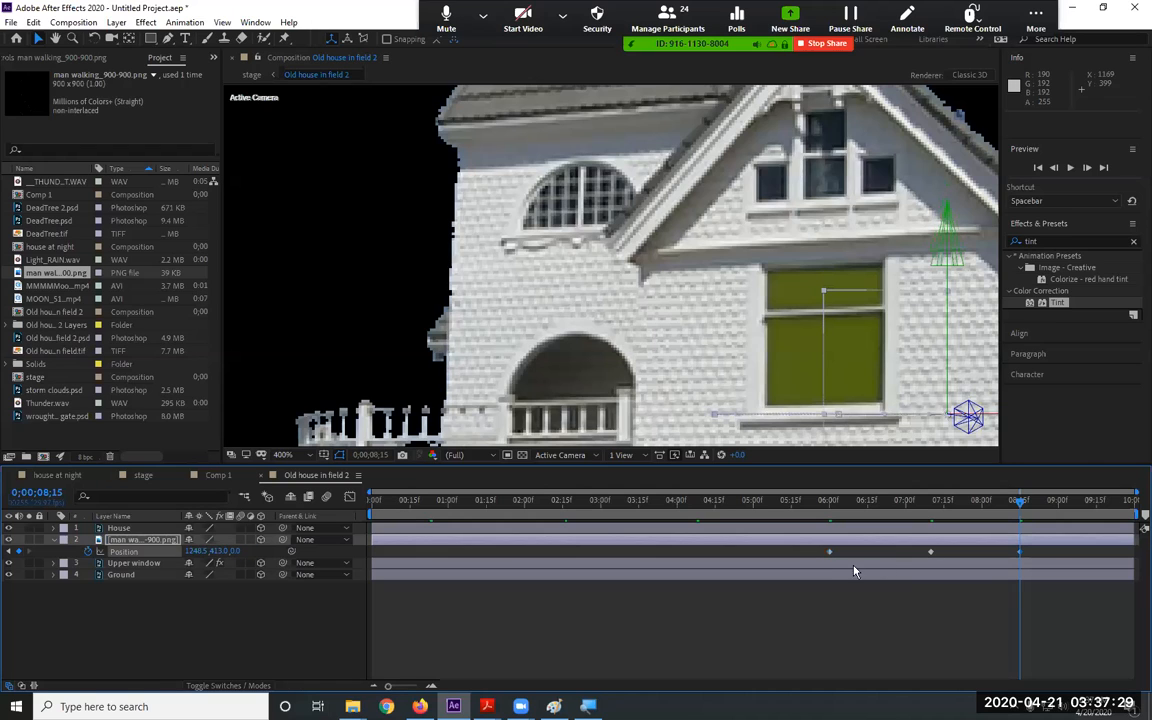
Play Old house in field 2 from 0;00;05;09 to check the man's level walk across the window
drag(890, 508, 778, 510)
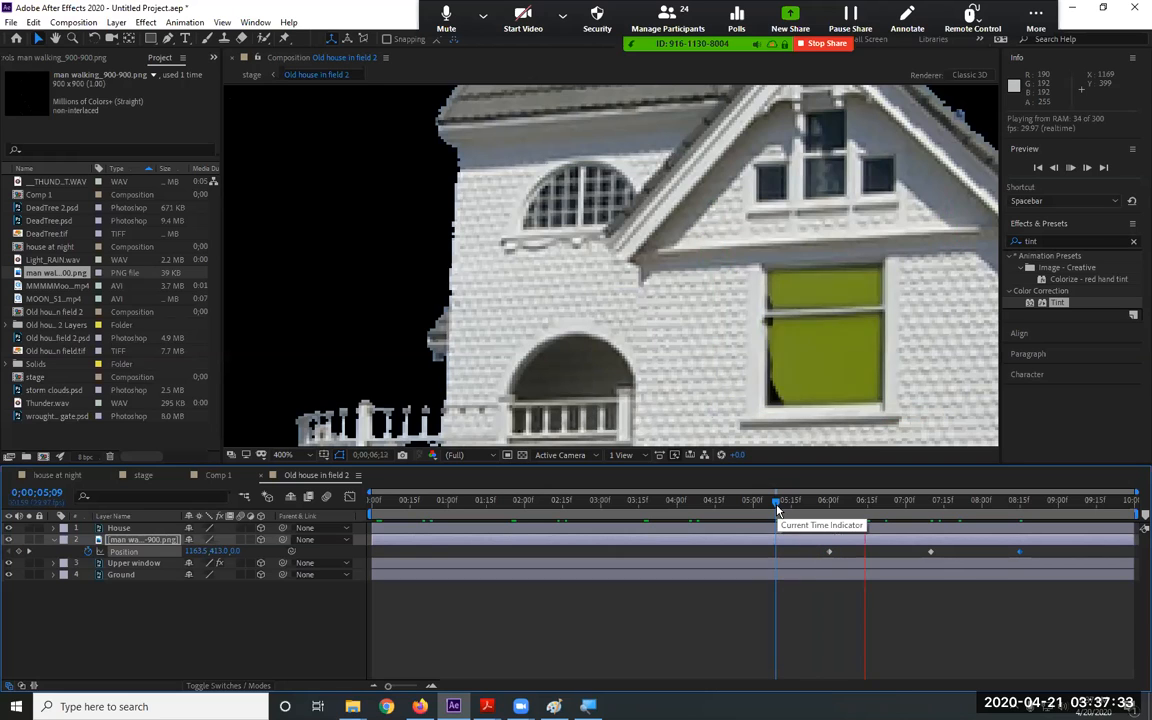
key(space)
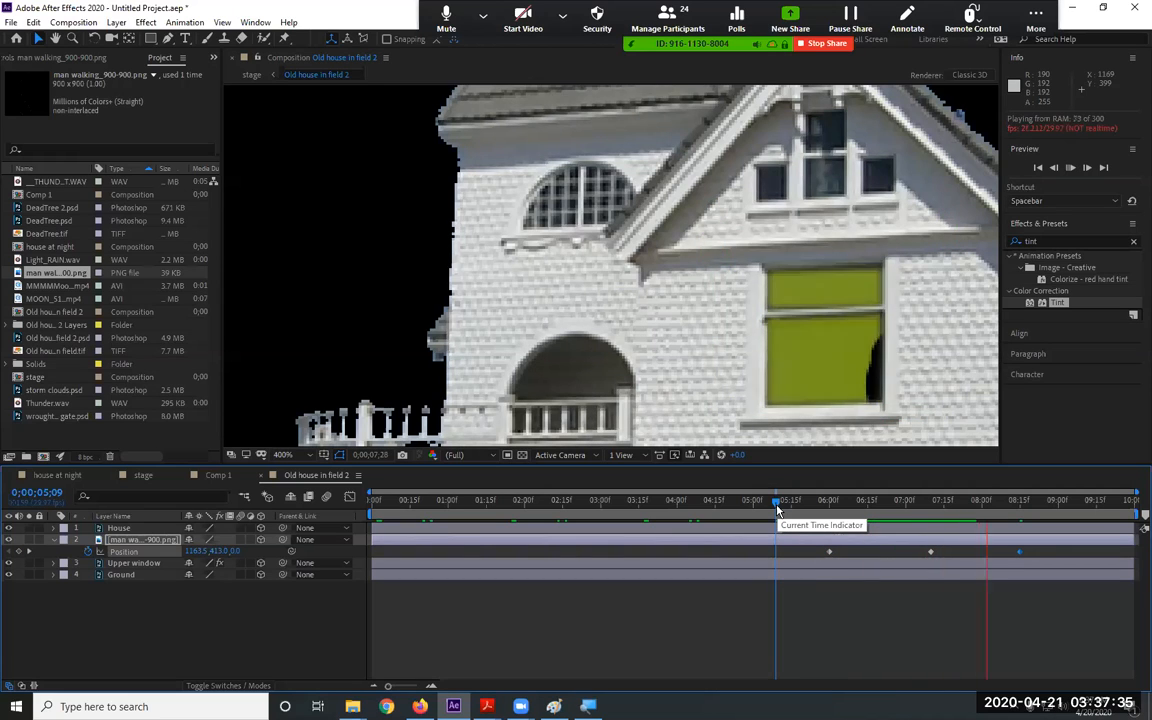
key(space)
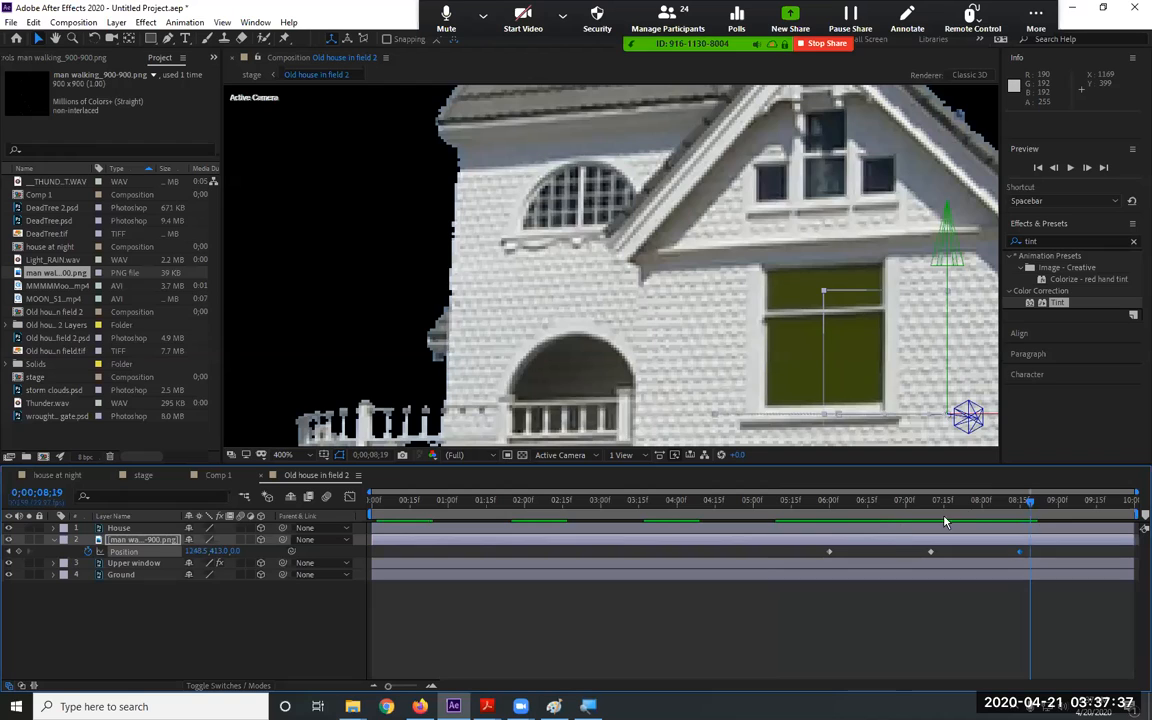
Preview stage from 0;00;06;00 and scrub around 0;00;07;07 to inspect the man's silhouette in the upper window
click(923, 516)
click(829, 524)
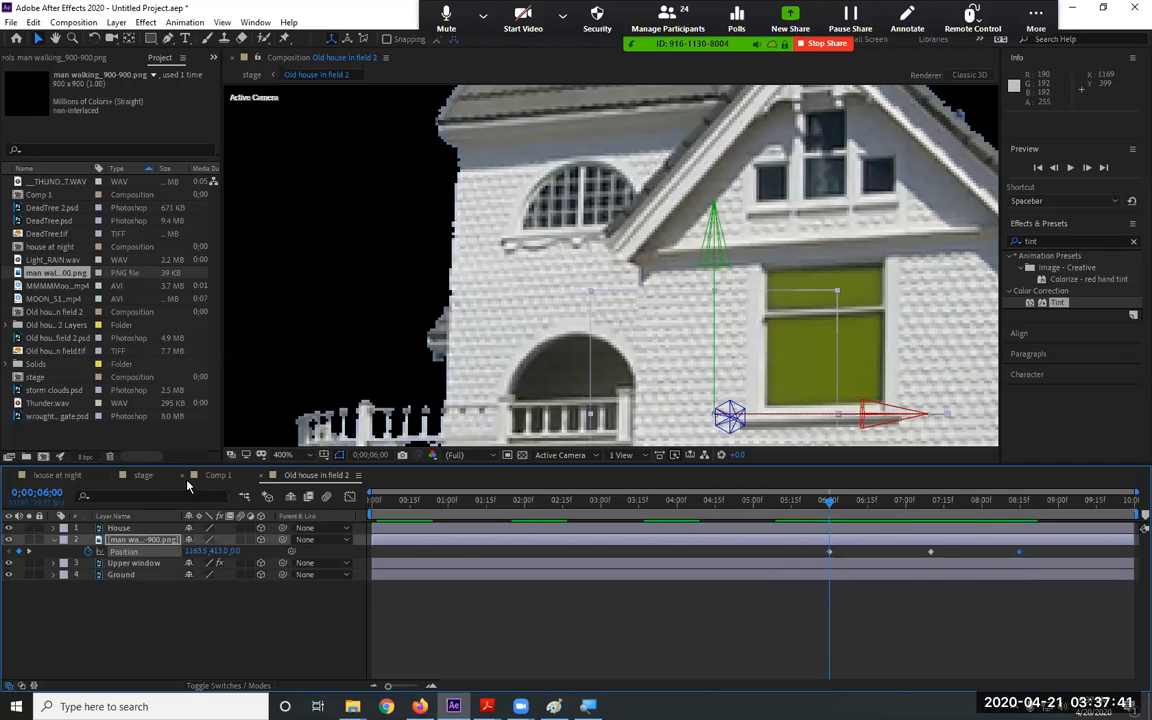
click(143, 475)
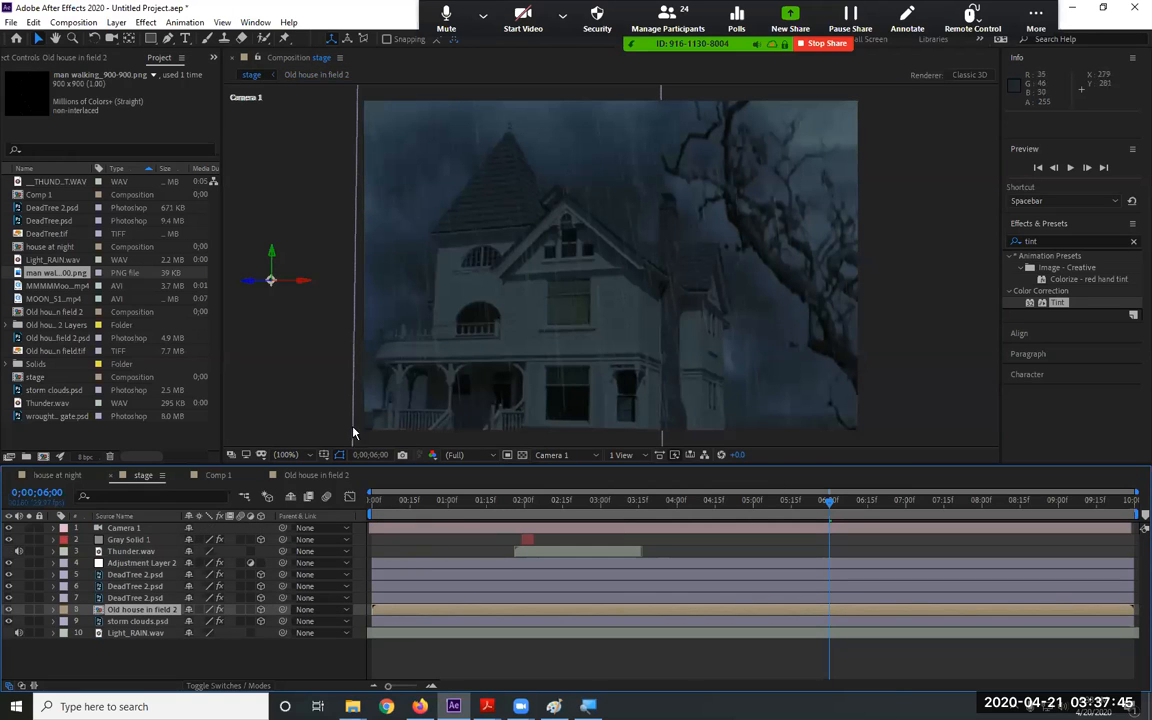
key(space)
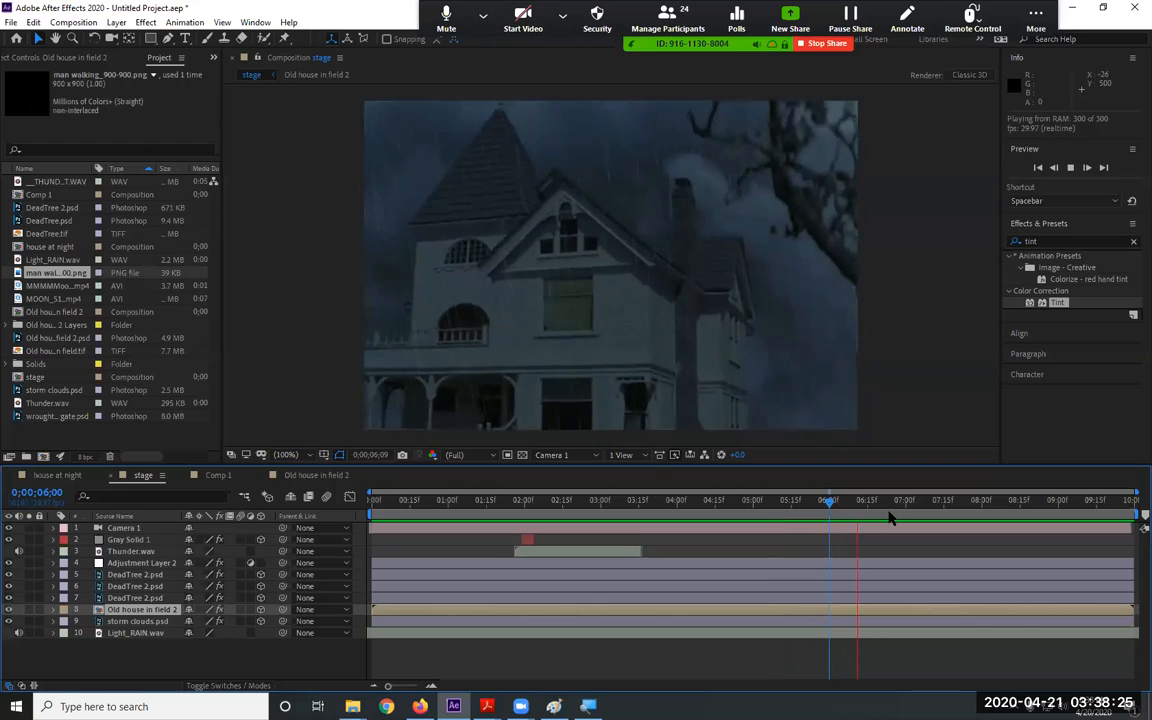
key(space)
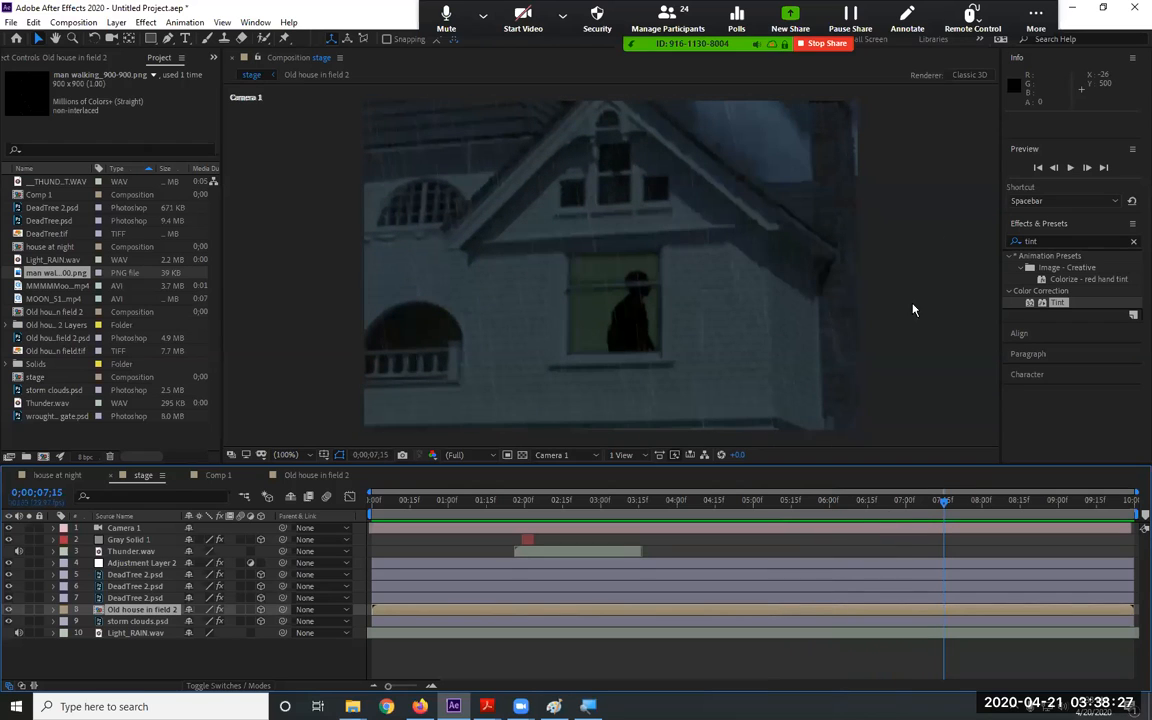
drag(948, 508, 910, 505)
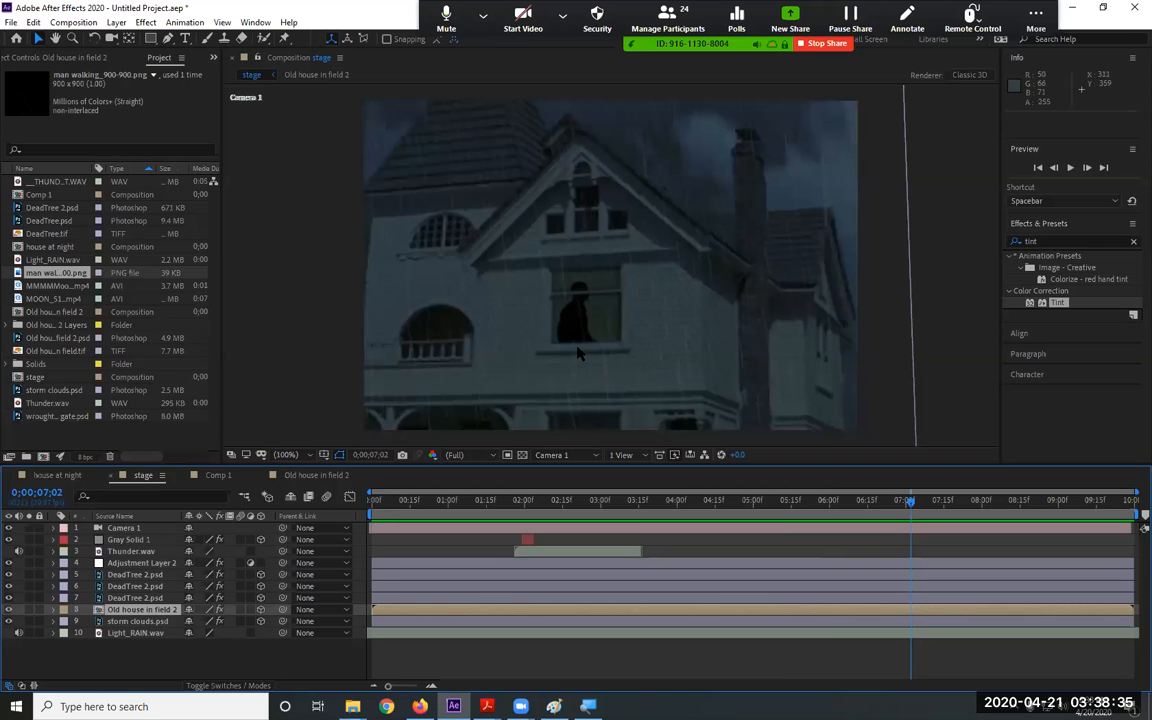
drag(905, 511, 926, 518)
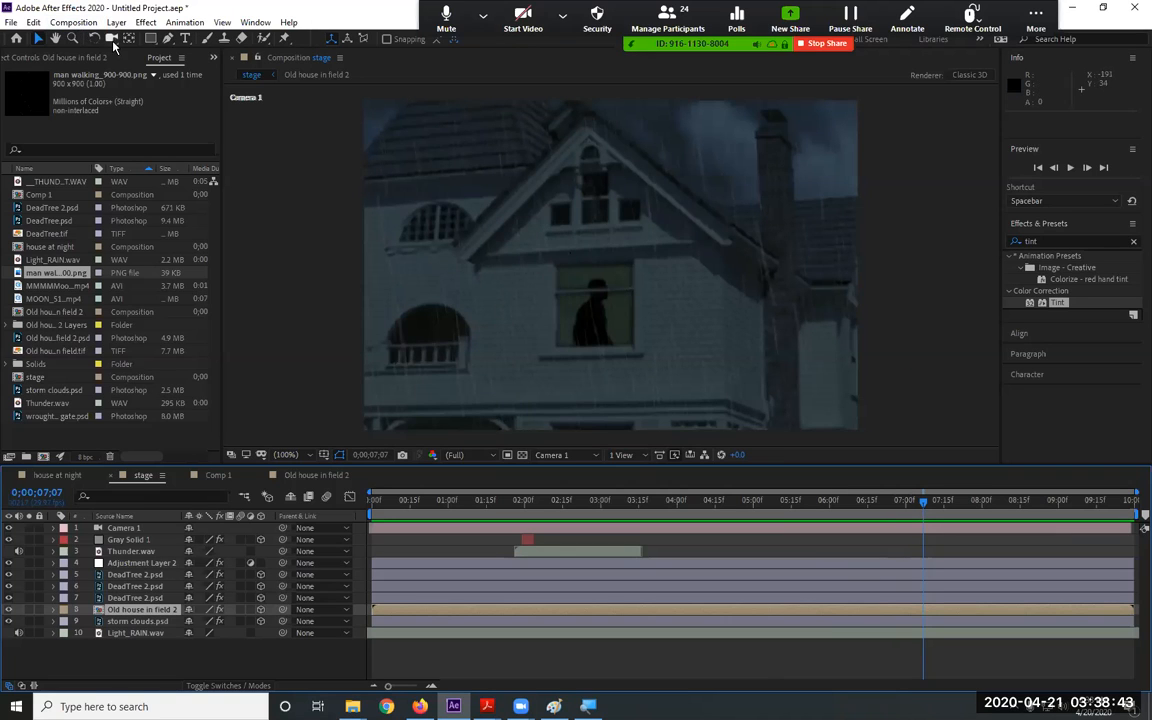
Switch Comp 1 to a single view and delete its Camera 1 layer
click(222, 476)
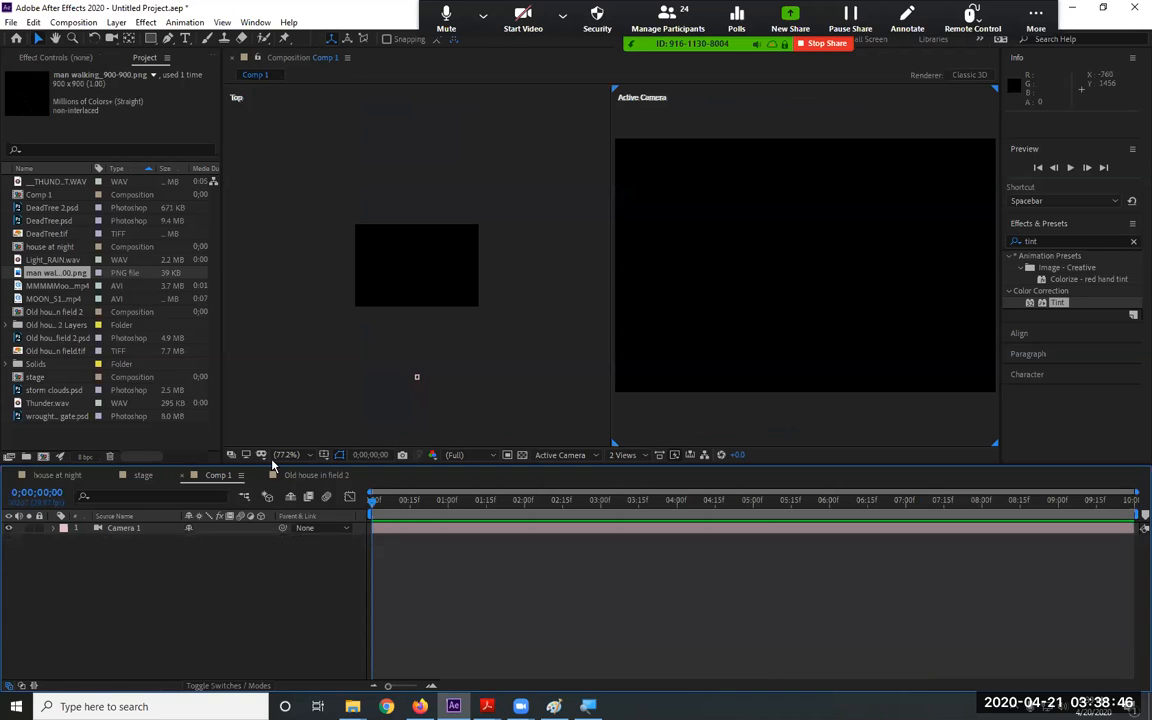
click(576, 458)
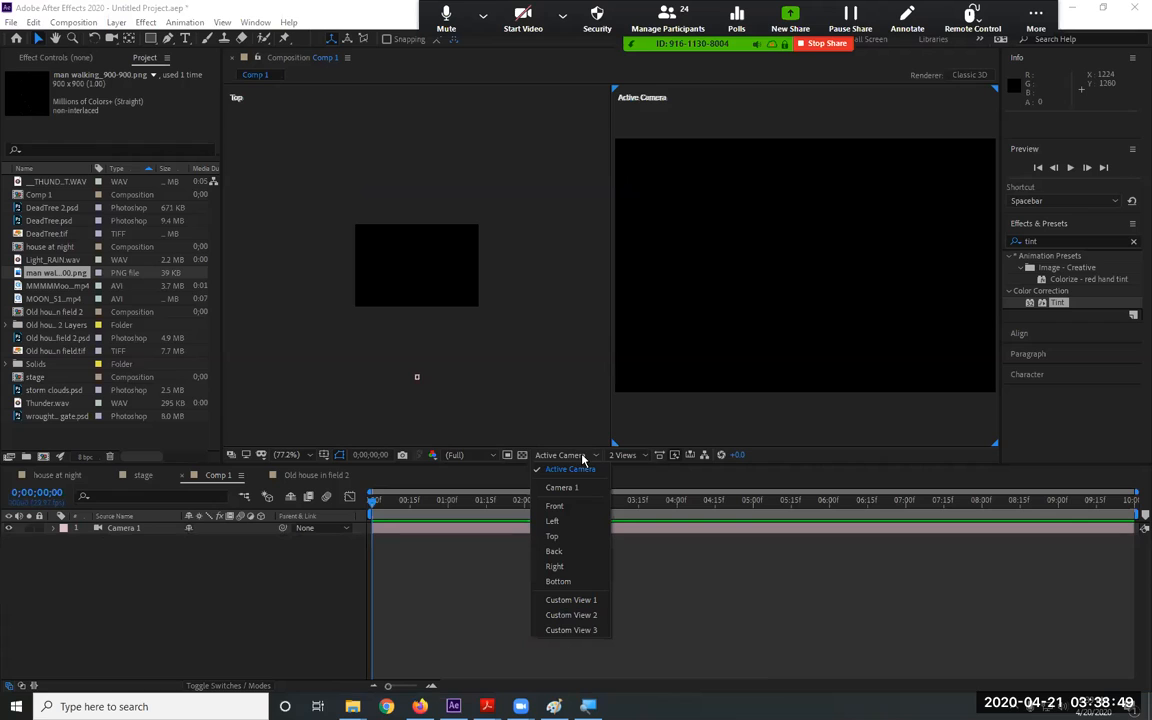
click(623, 455)
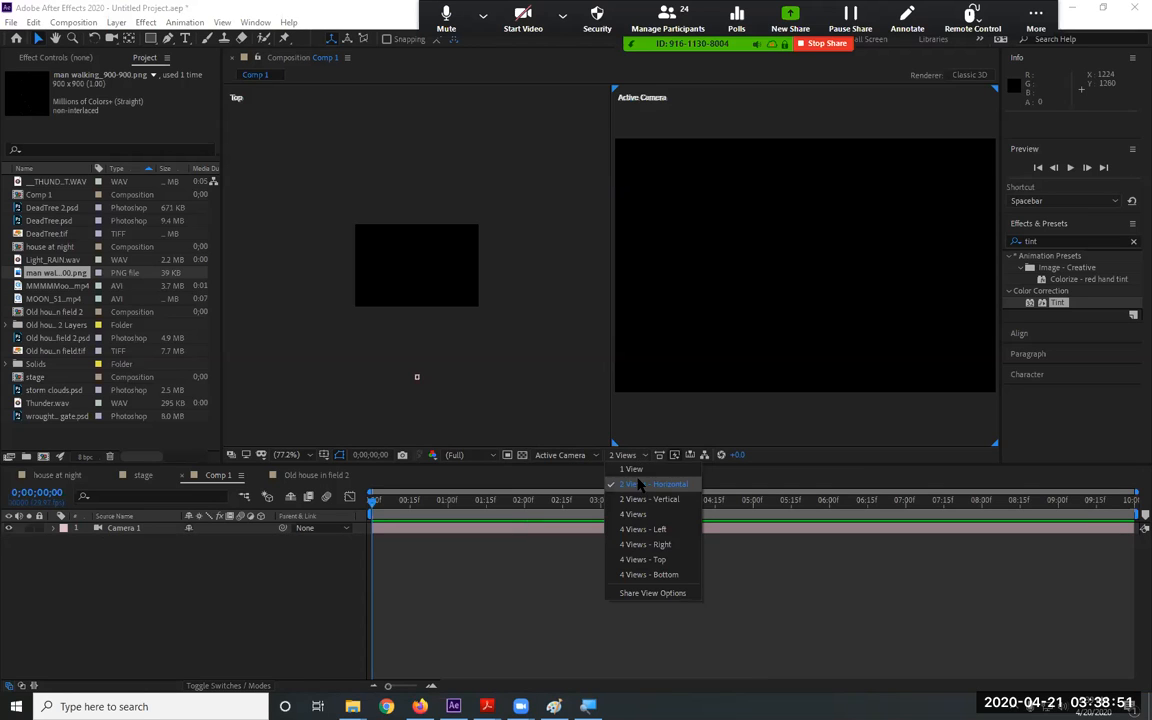
click(633, 469)
click(113, 535)
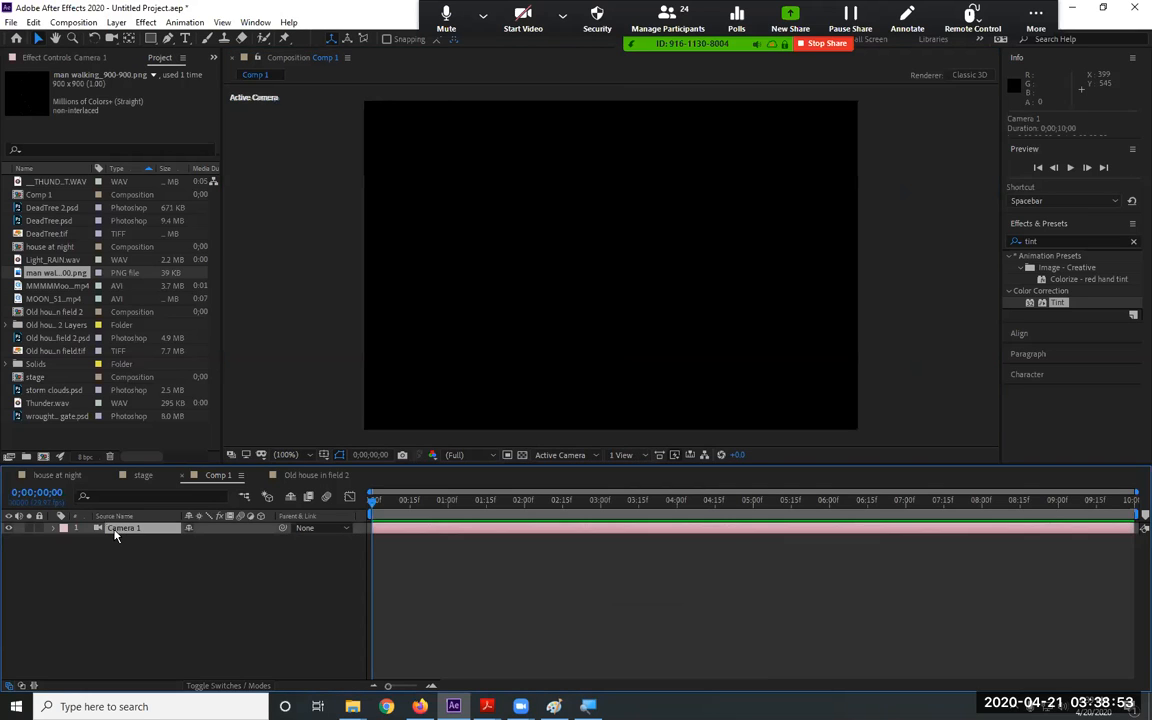
key(Delete)
Import Kicker 001.tif from the House at Night folder as footage with its alpha interpreted as Straight - Unmatted
click(10, 22)
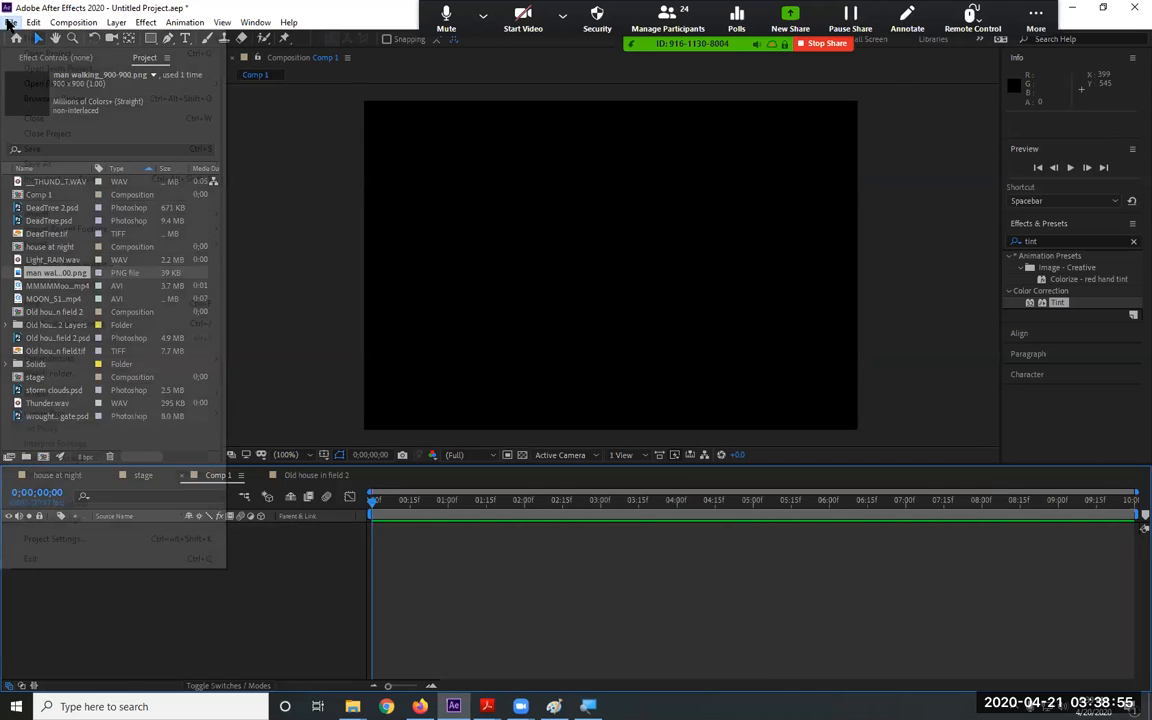
mouse_move(129, 216)
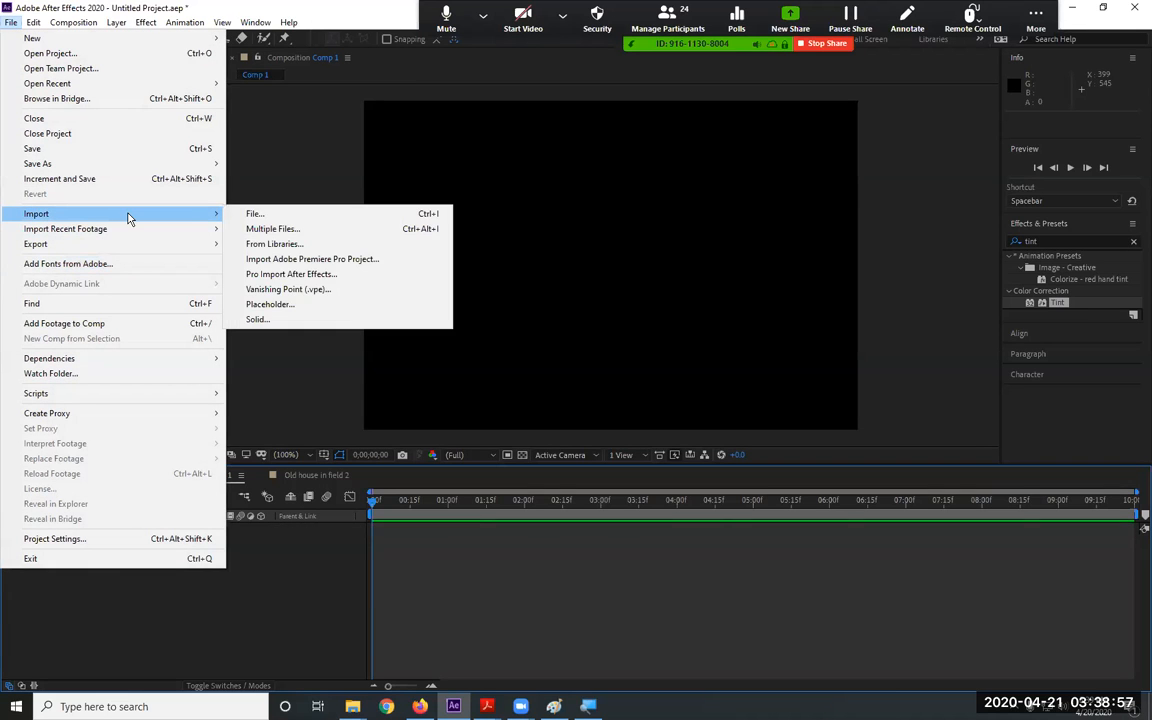
click(322, 216)
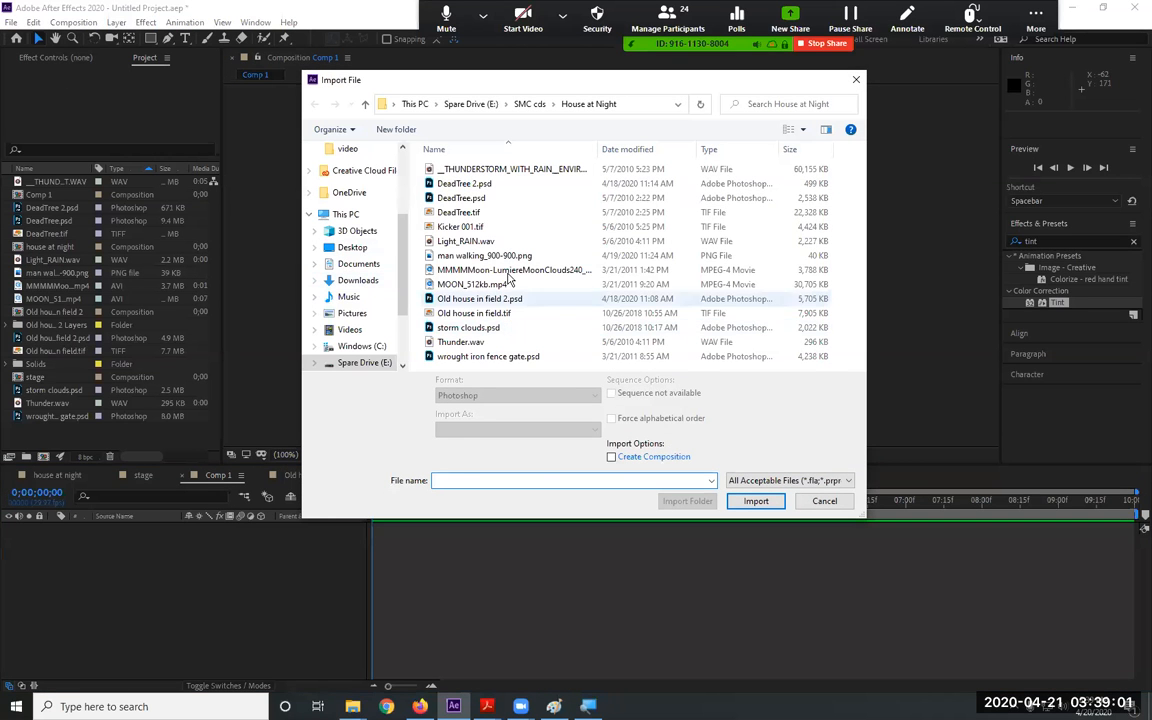
click(507, 271)
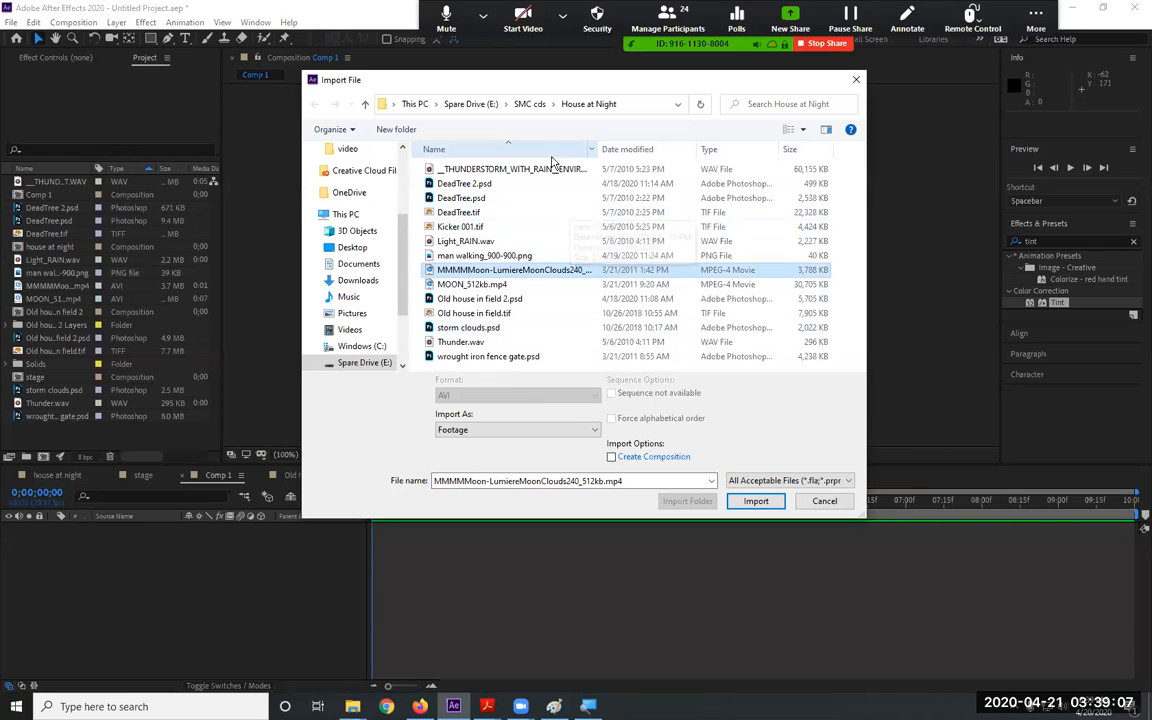
click(470, 227)
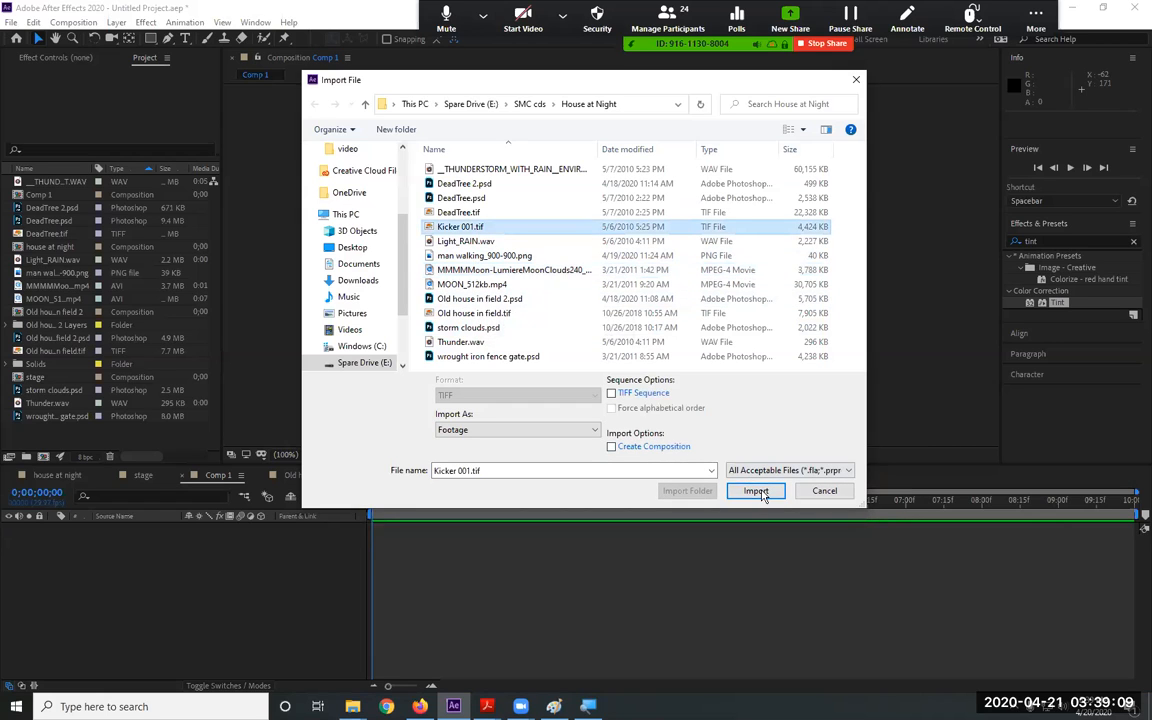
click(757, 491)
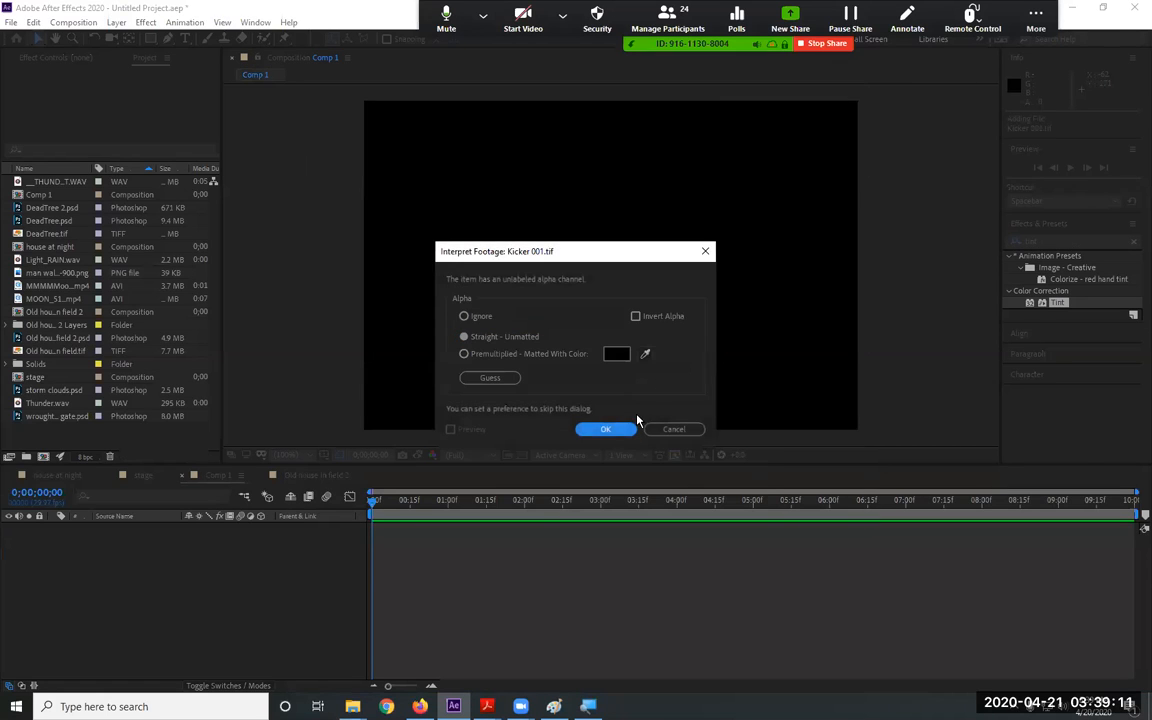
click(606, 430)
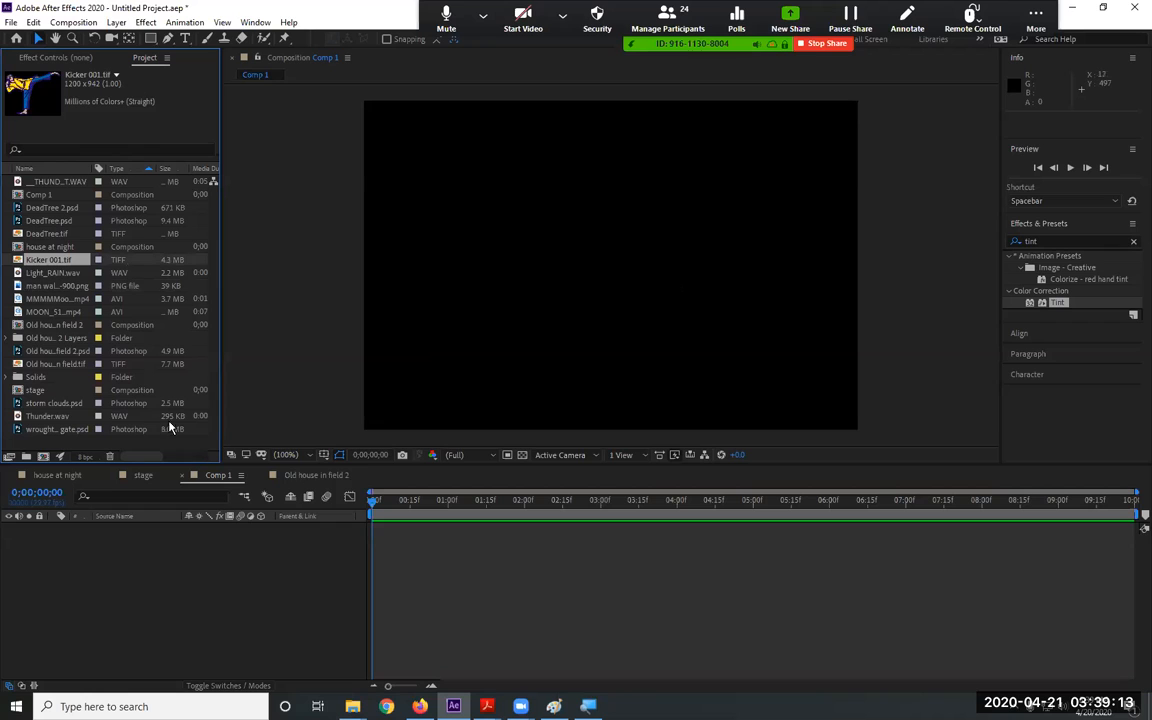
Add Kicker 001.tif to Comp 1 as a layer and scale it to 26%
drag(59, 263, 597, 292)
key(s)
drag(231, 540, 165, 526)
Turn on the transparency grid for Comp 1 and position the kicker near the centre of the frame
drag(586, 243, 563, 247)
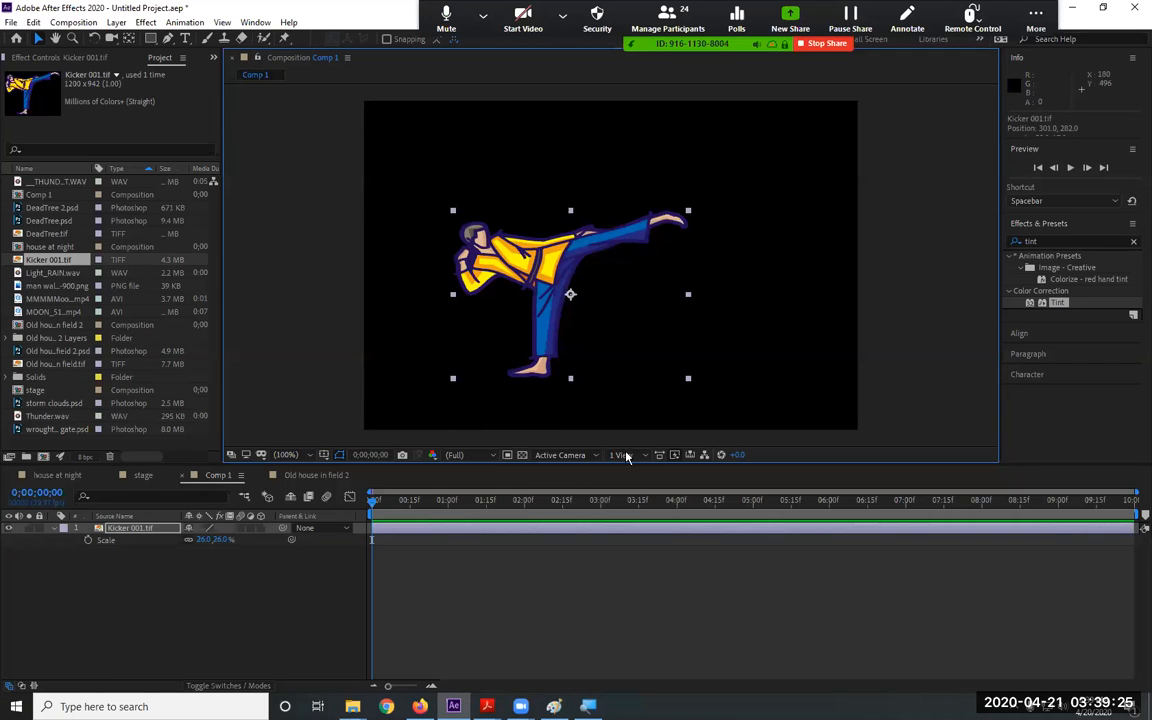
click(522, 455)
drag(475, 270, 596, 258)
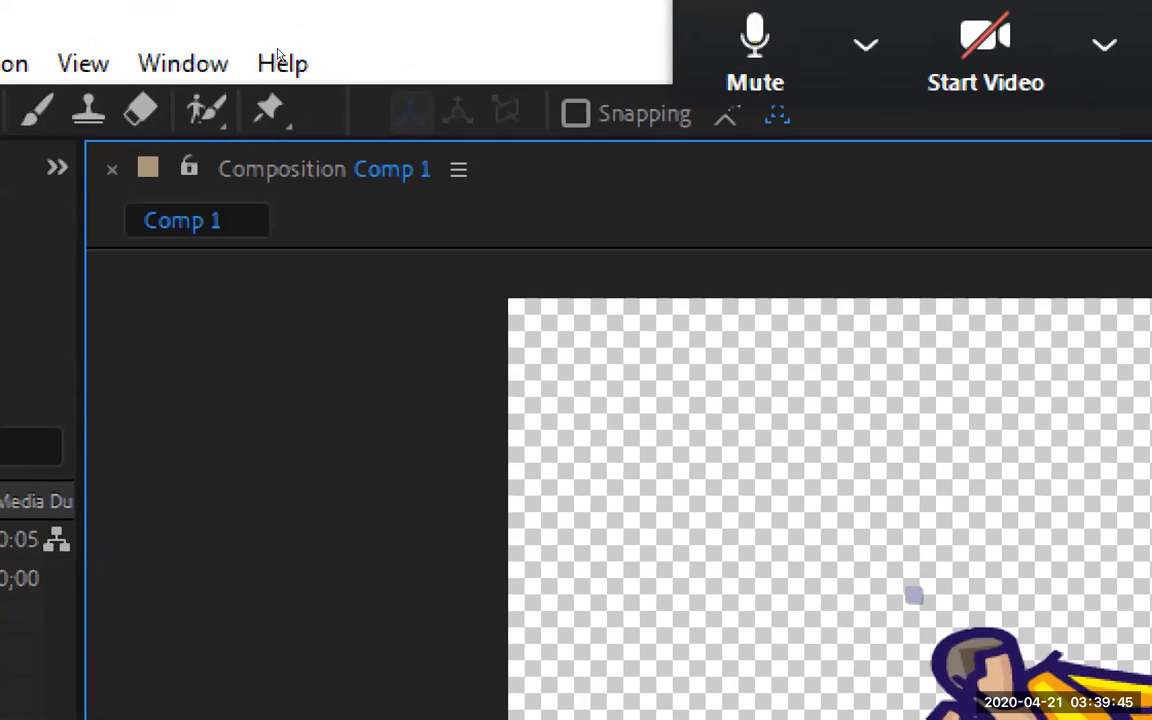
With the Puppet Position Pin Tool, place pins on the kicker's raised foot, knee and hip
click(270, 109)
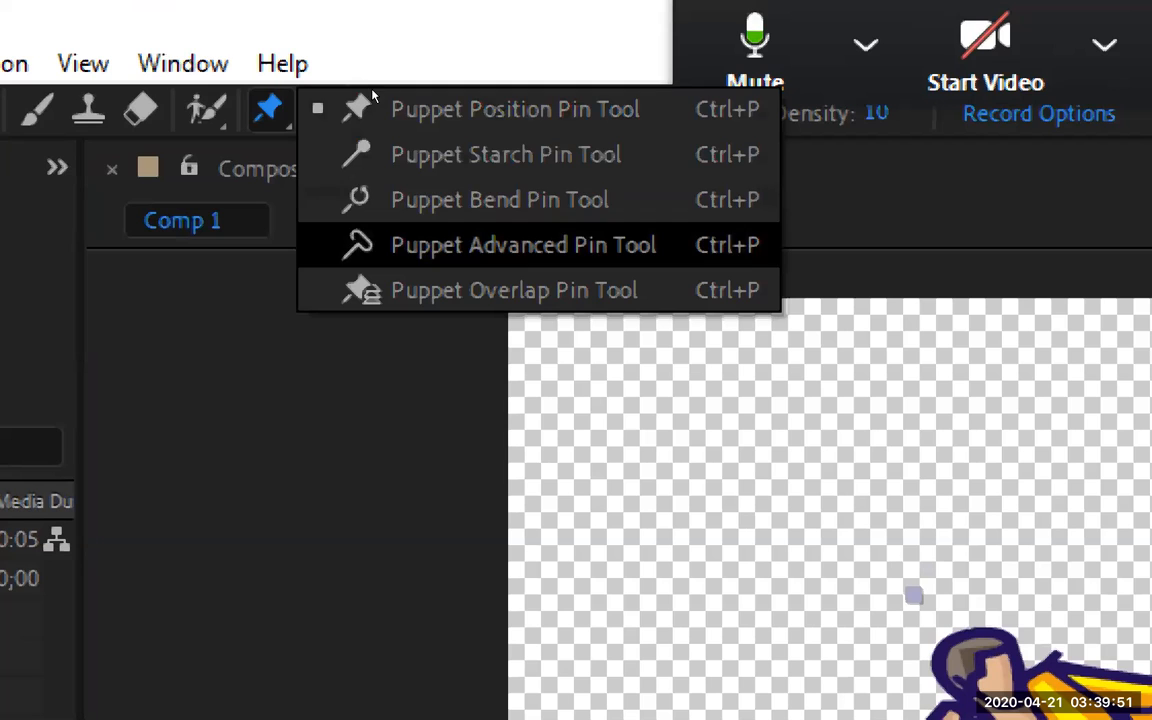
click(322, 43)
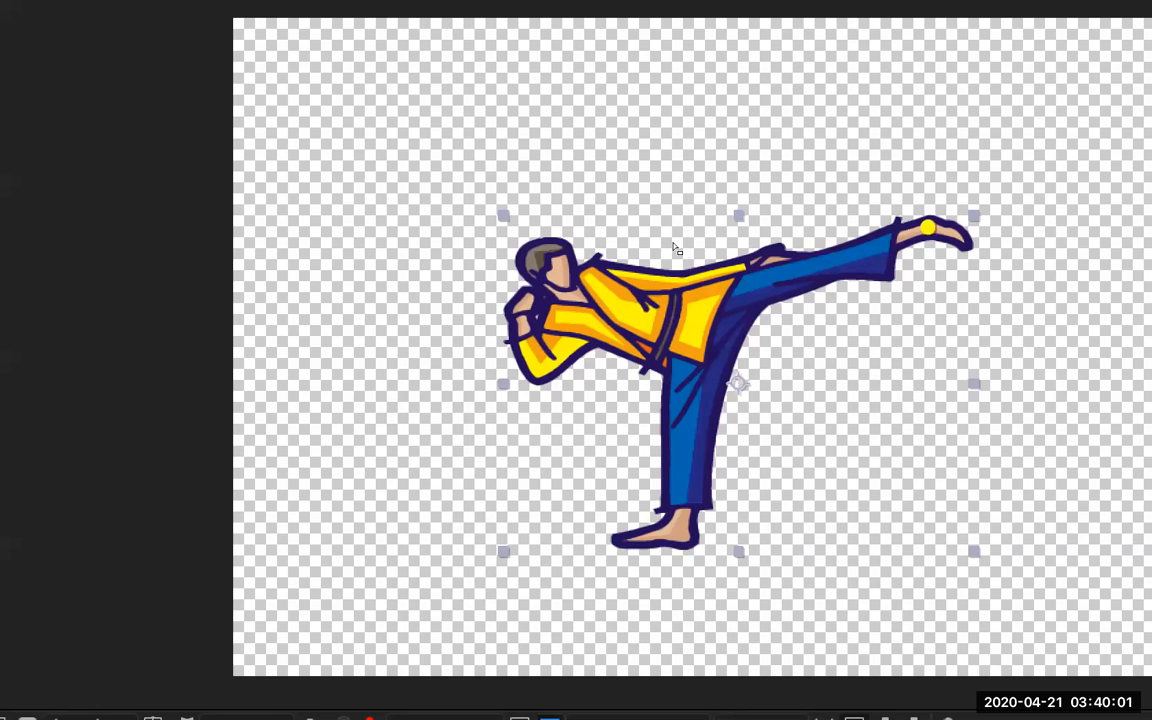
click(830, 260)
click(736, 284)
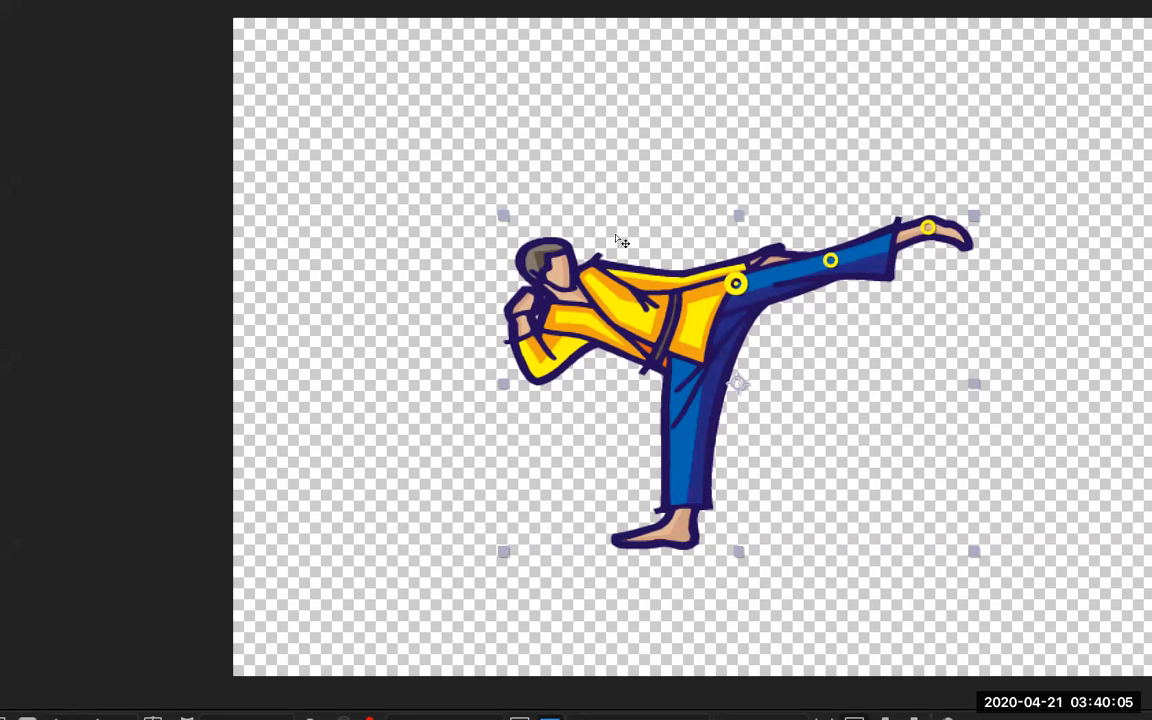
Try bending the kicker's raised leg by moving its foot pin downward, and restore the original pose
drag(928, 227, 1014, 326)
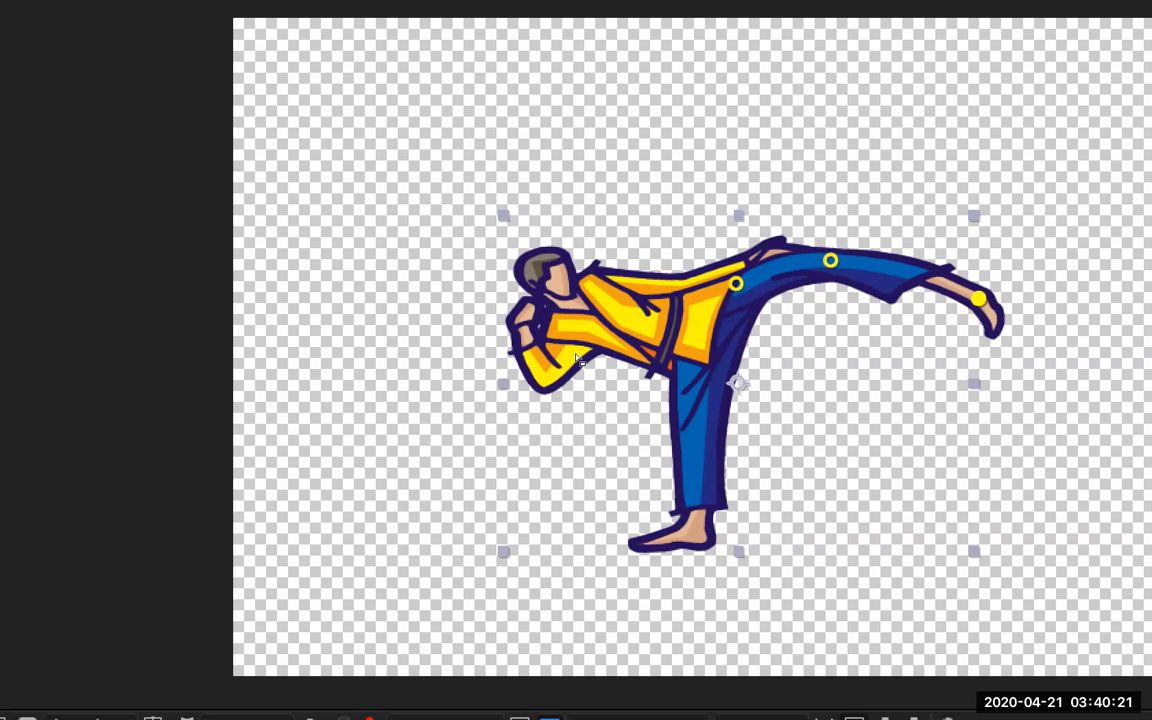
drag(739, 242, 717, 192)
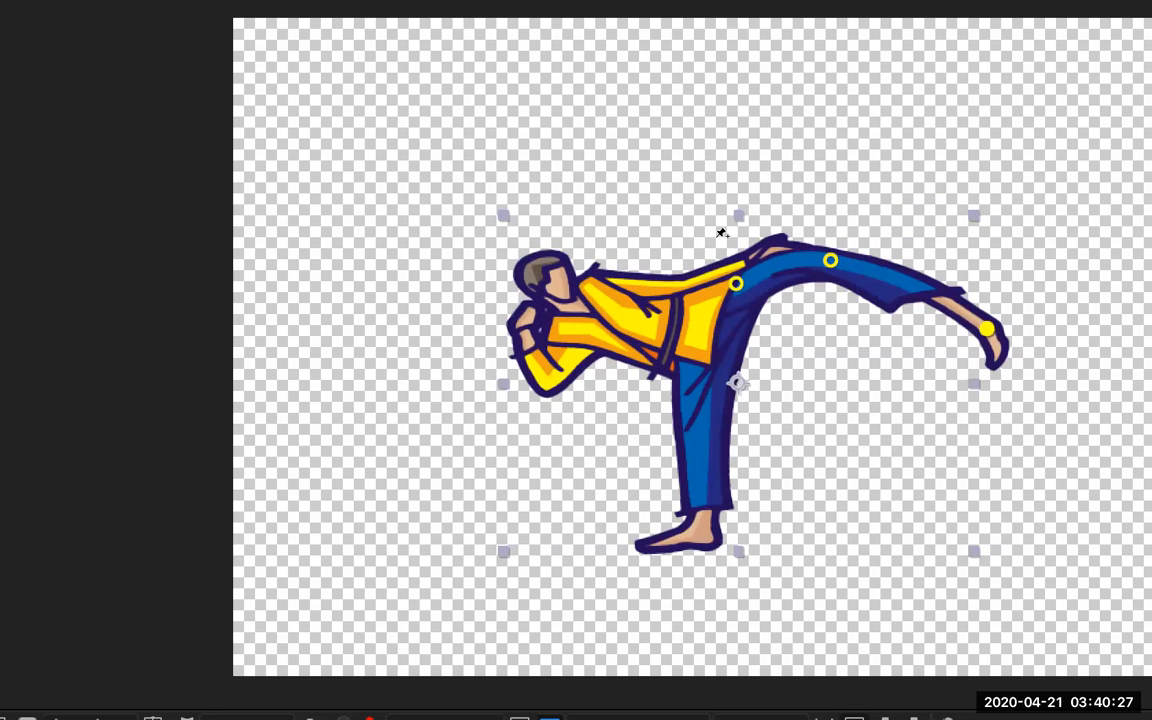
drag(743, 262, 707, 226)
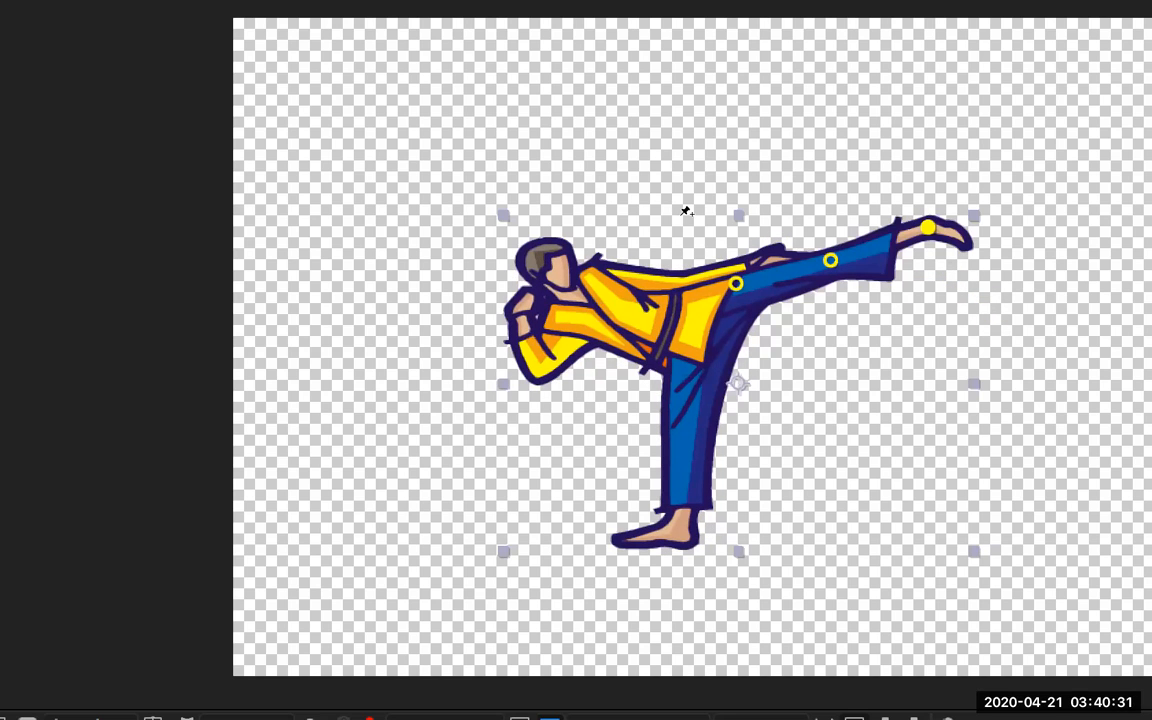
Add seven more puppet pins along the raised leg's shin and thigh, the waist, and down the standing leg to its foot
click(660, 222)
click(640, 230)
click(603, 318)
click(603, 316)
click(598, 342)
click(593, 354)
click(588, 350)
Test the raised leg's bend with its foot pin, and add three more puppet pins on the torso, chin and head
drag(711, 207, 732, 262)
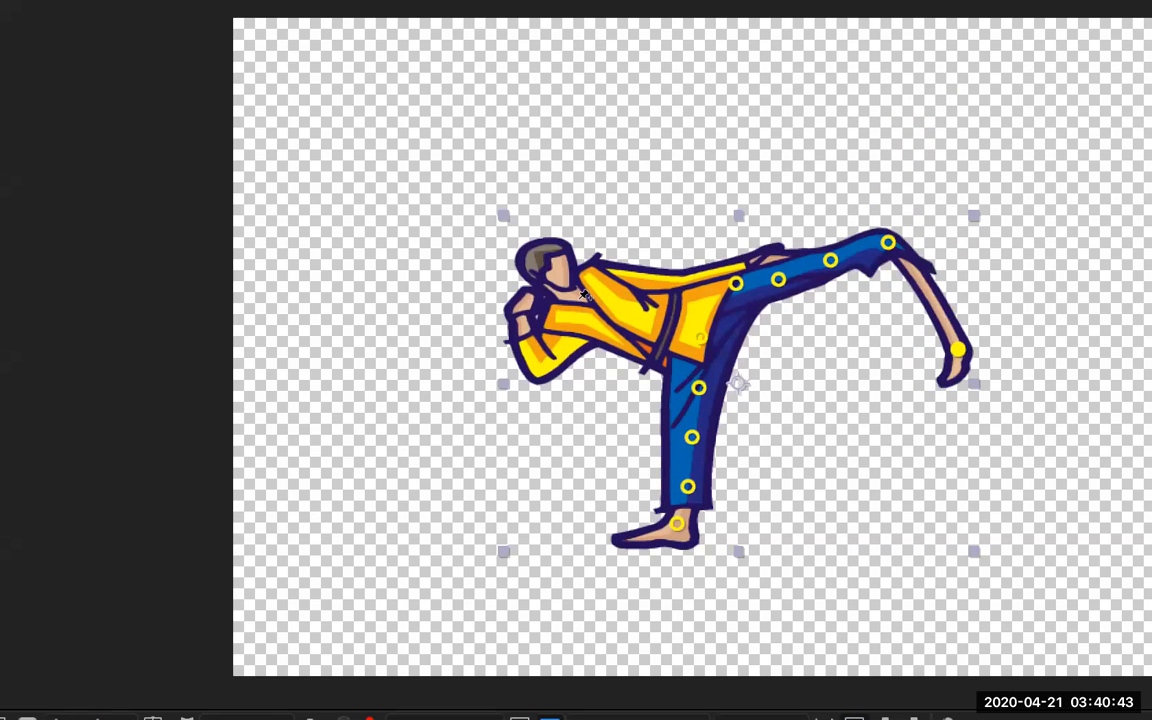
drag(737, 261, 768, 250)
click(541, 220)
click(561, 291)
click(554, 258)
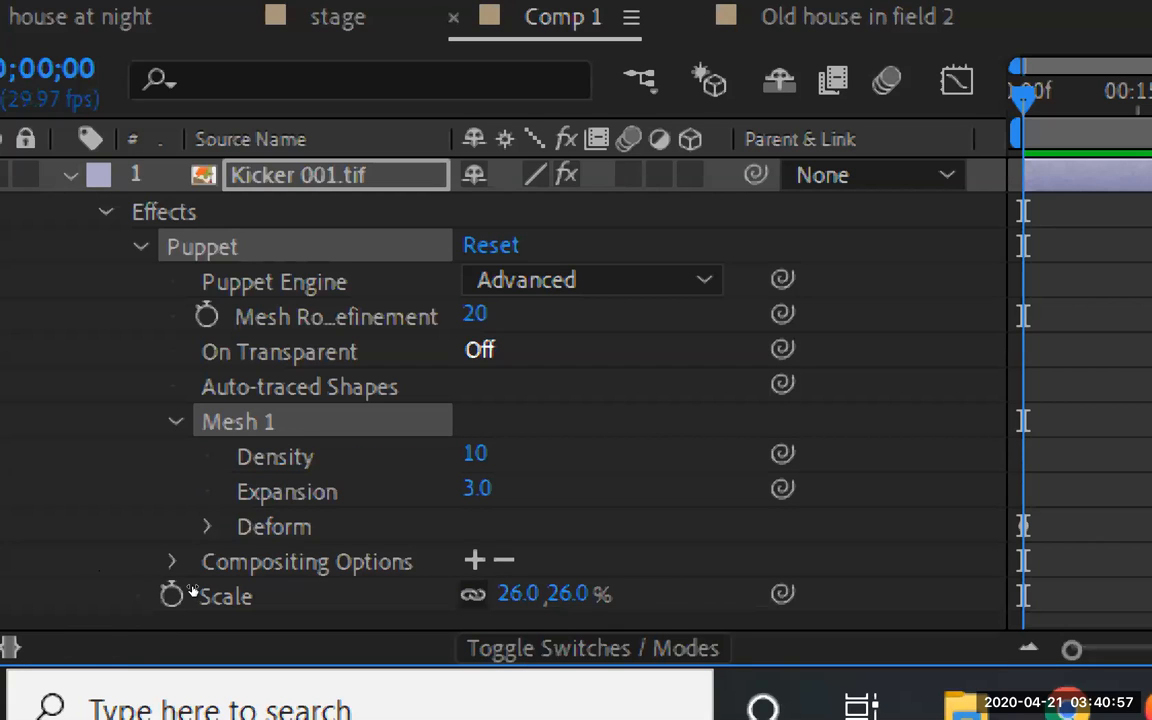
Examine the puppet pins listed under Deform in the kicker's Mesh 1, and collapse the mesh
click(207, 527)
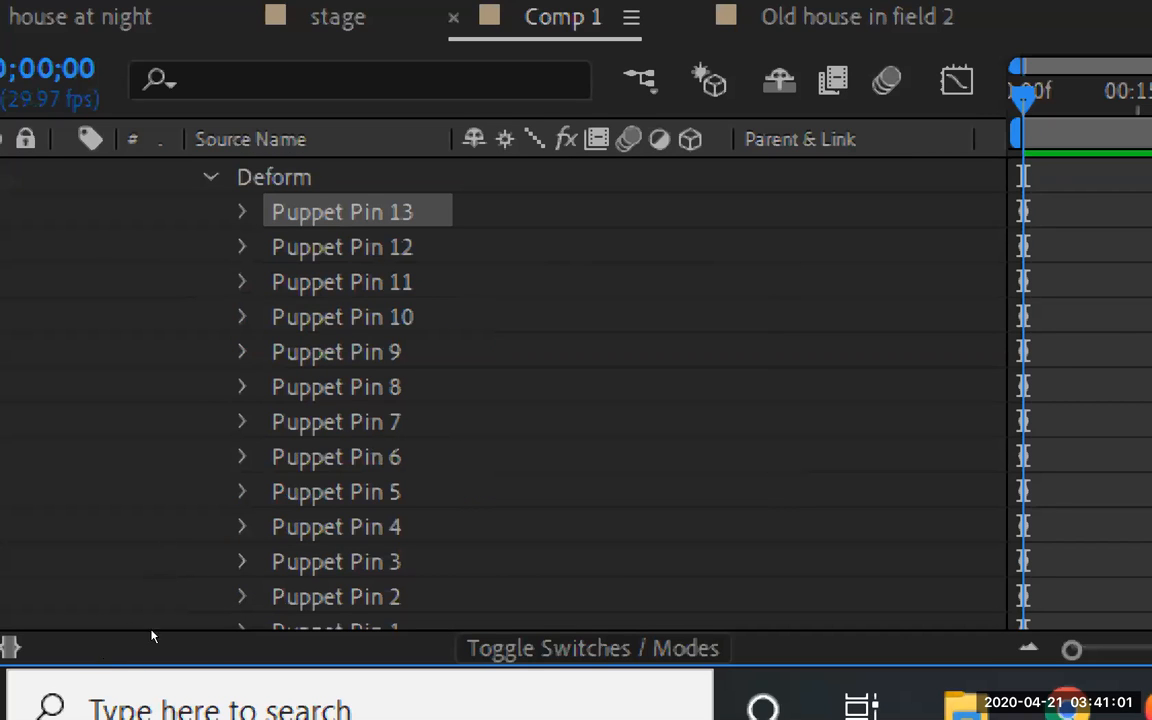
scroll(205, 655, down, 3)
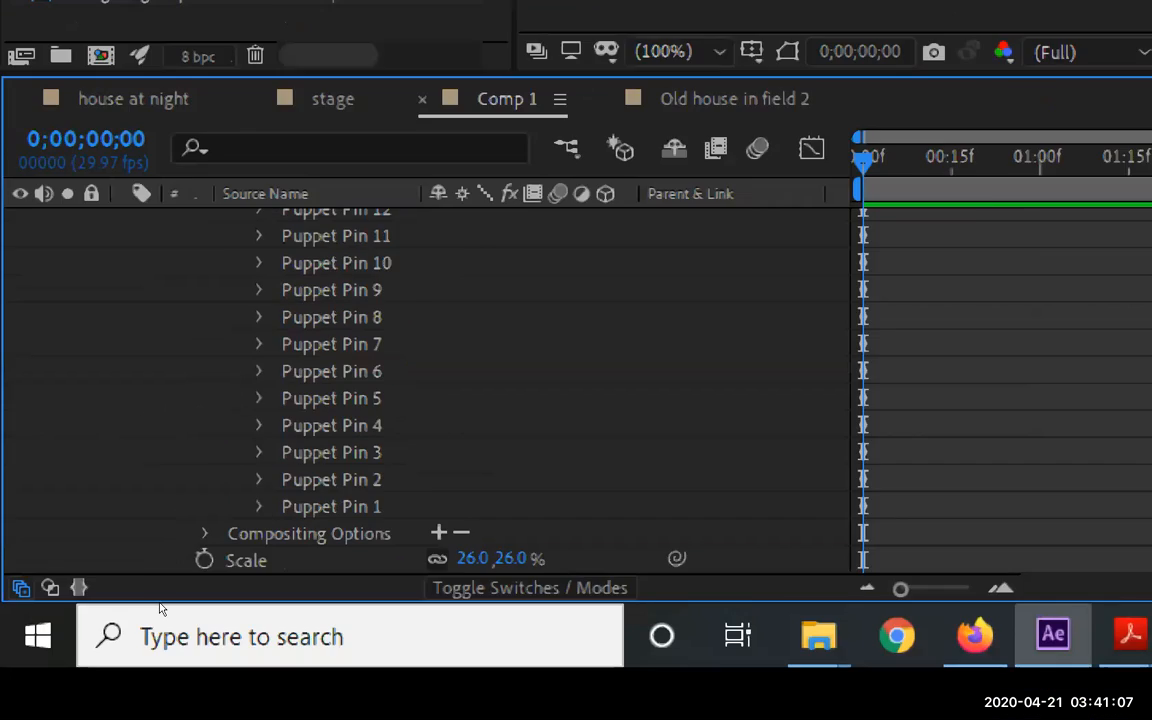
scroll(368, 406, up, 3)
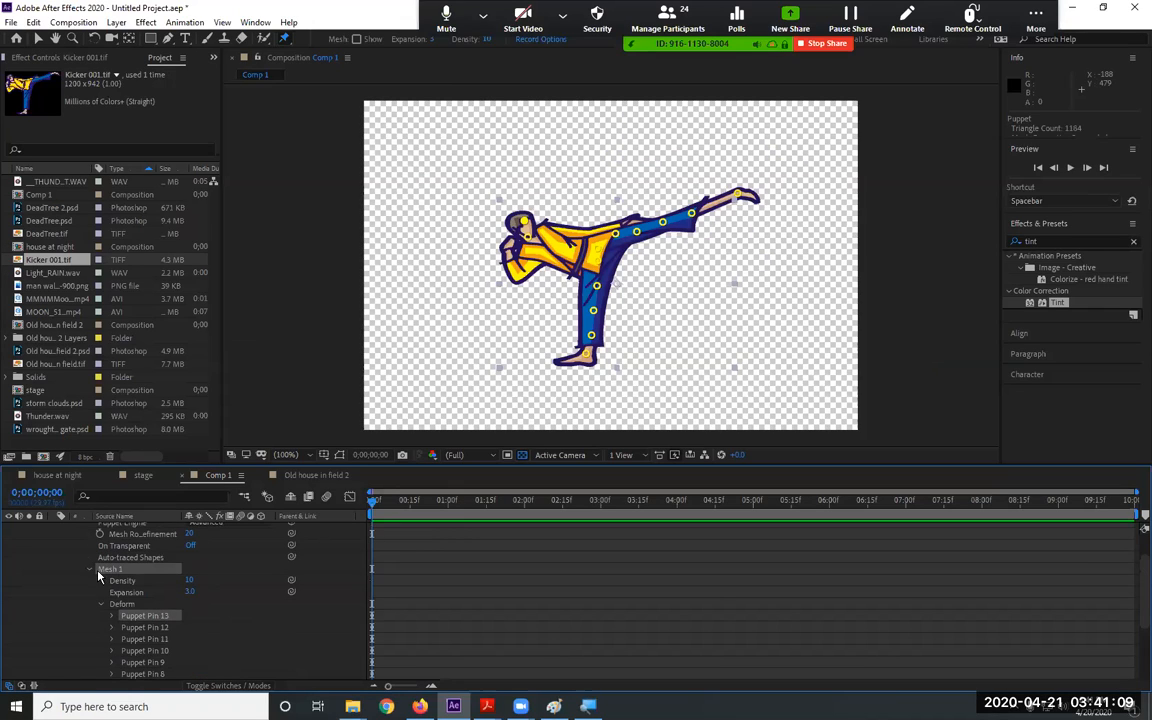
click(90, 569)
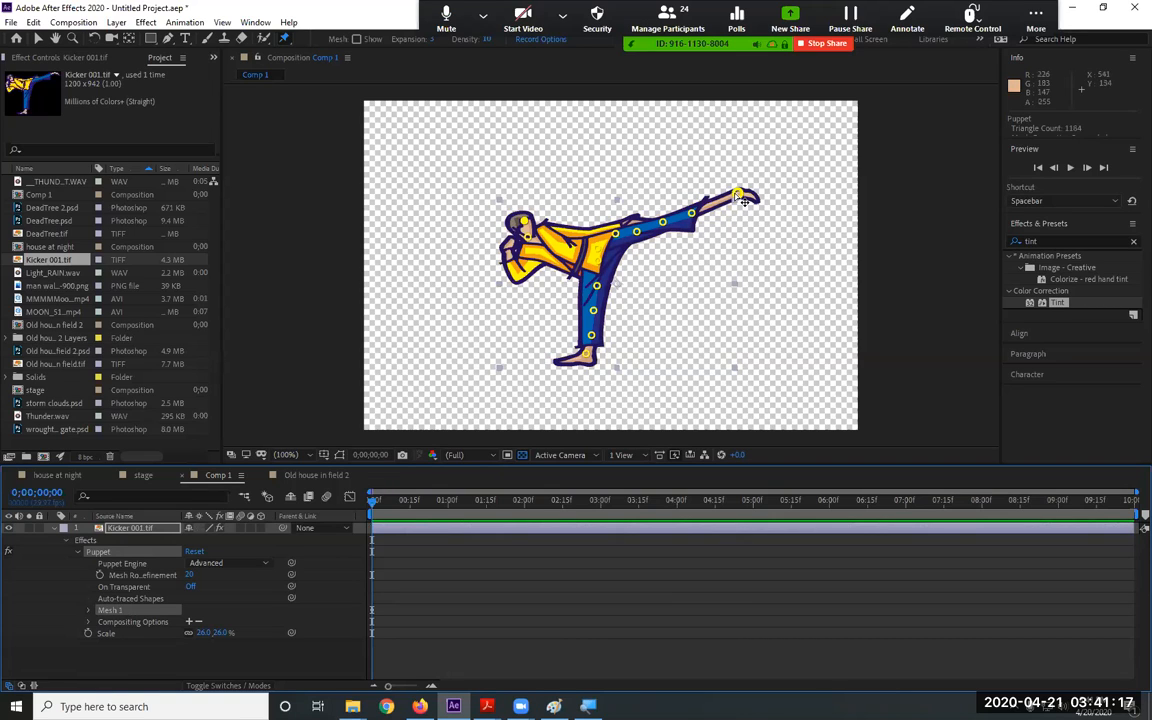
Record a freehand swinging motion for the raised foot's puppet pin in real time and preview the animation
mouse_move(743, 200)
mouse_down()
mouse_move(738, 167)
mouse_move(728, 203)
mouse_up()
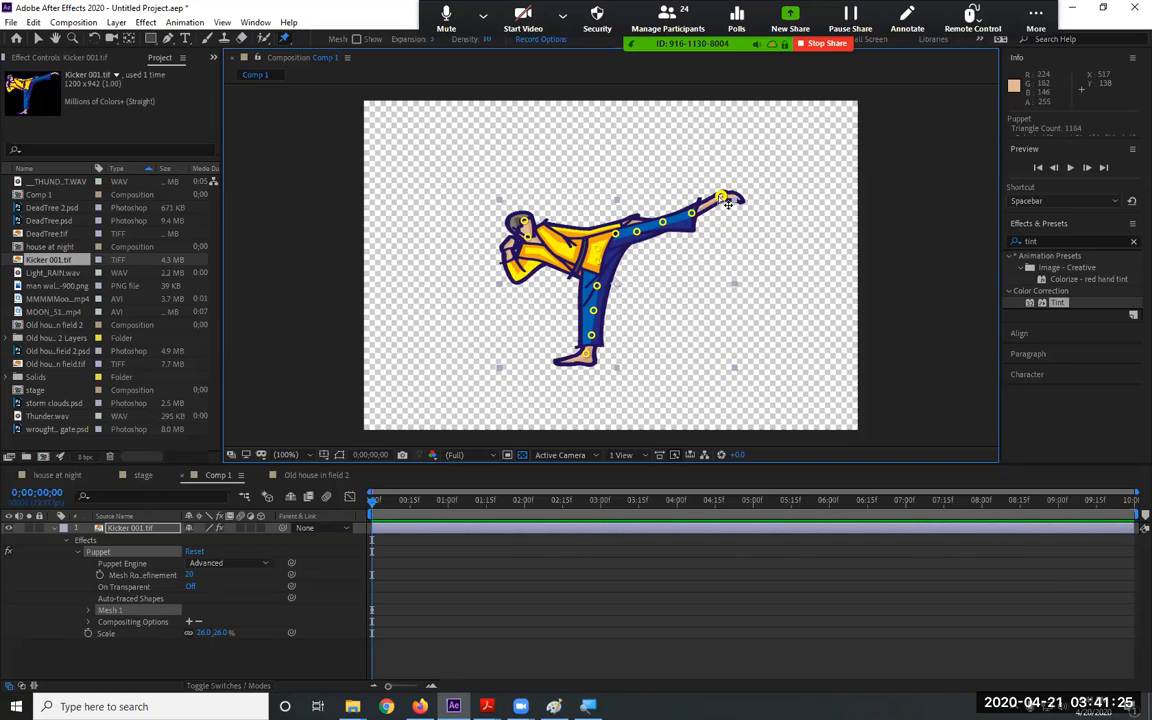
mouse_move(722, 199)
mouse_down()
mouse_move(733, 157)
mouse_move(554, 178)
mouse_move(720, 171)
mouse_move(768, 217)
mouse_move(765, 305)
mouse_move(694, 350)
mouse_move(786, 250)
mouse_move(760, 138)
mouse_move(772, 164)
mouse_move(569, 89)
mouse_move(677, 132)
mouse_move(779, 152)
mouse_move(787, 285)
mouse_move(766, 306)
mouse_move(772, 122)
mouse_move(619, 294)
mouse_move(846, 204)
mouse_move(838, 172)
mouse_up()
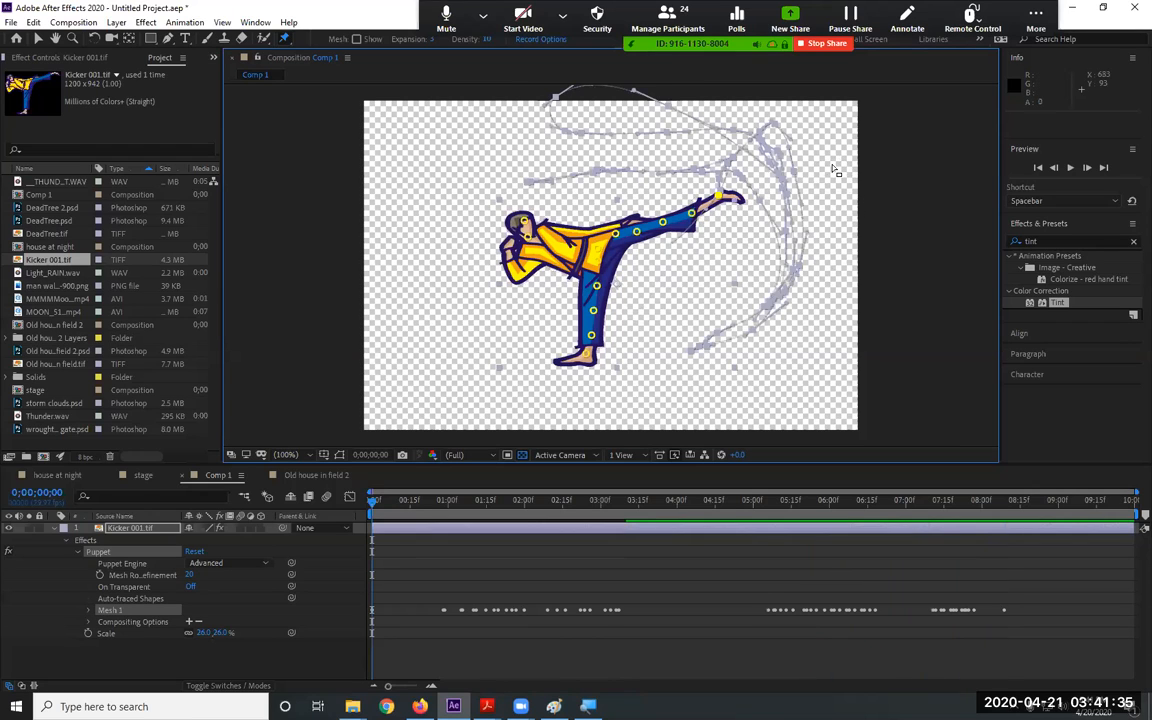
drag(394, 502, 278, 567)
key(space)
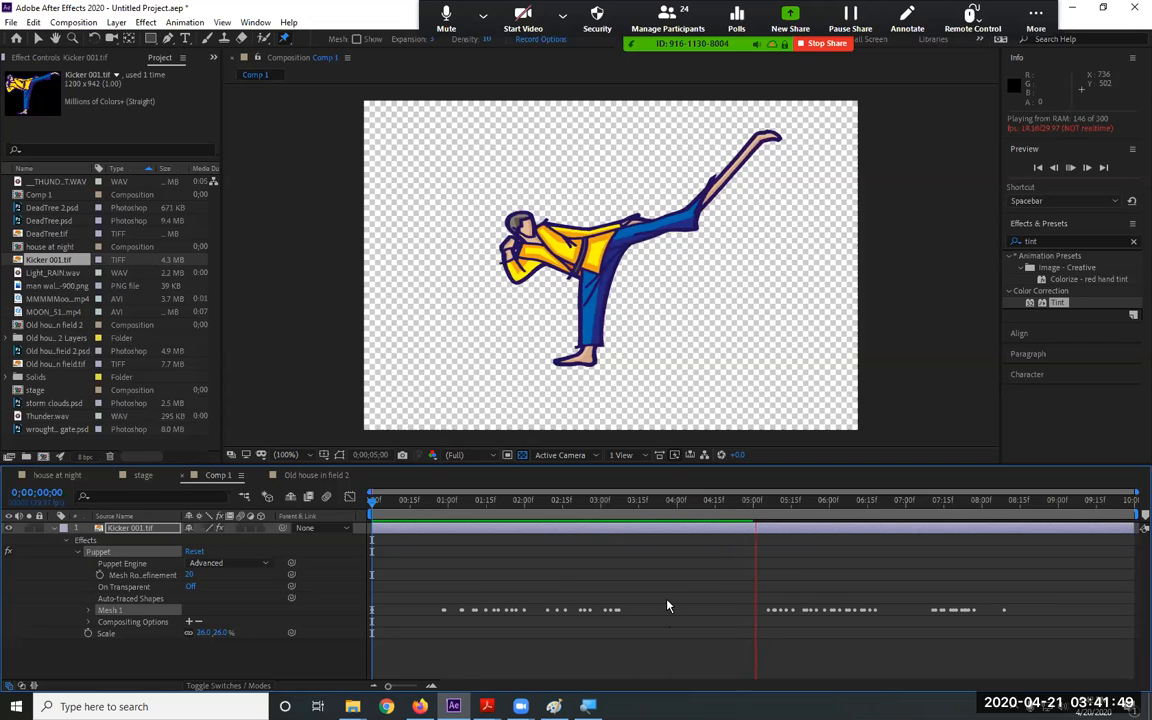
key(space)
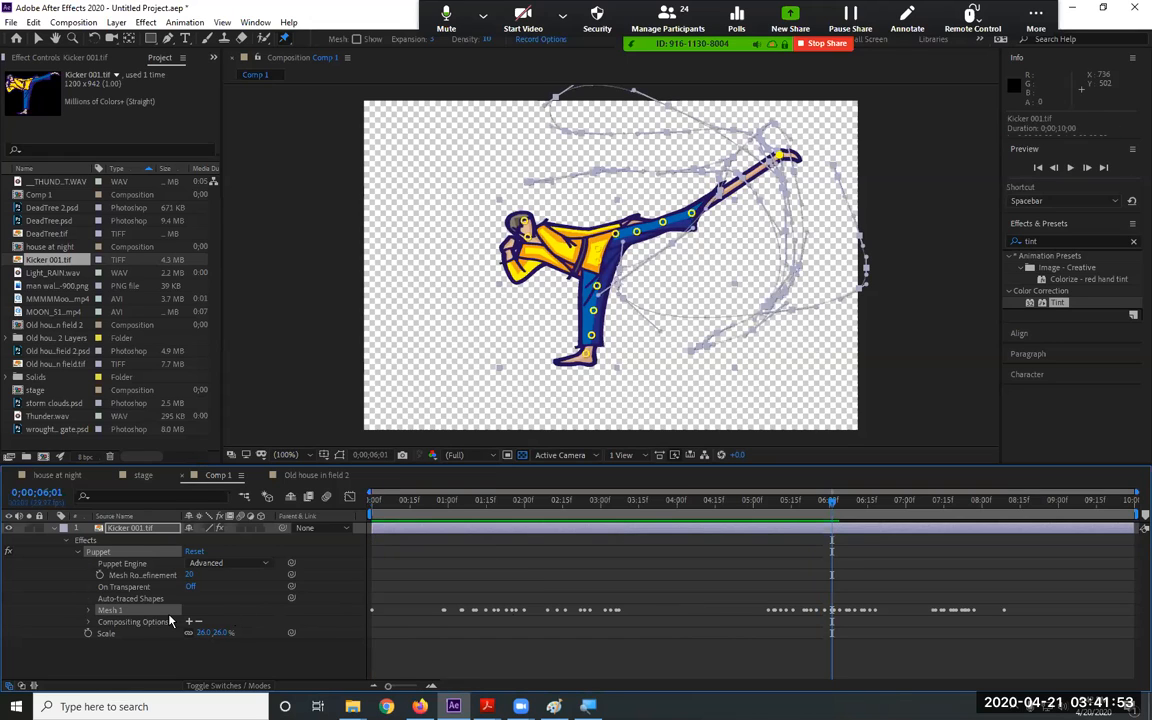
Remove all position keyframes from Puppet Pin 1 and move the raised foot back in line with the leg
key(u)
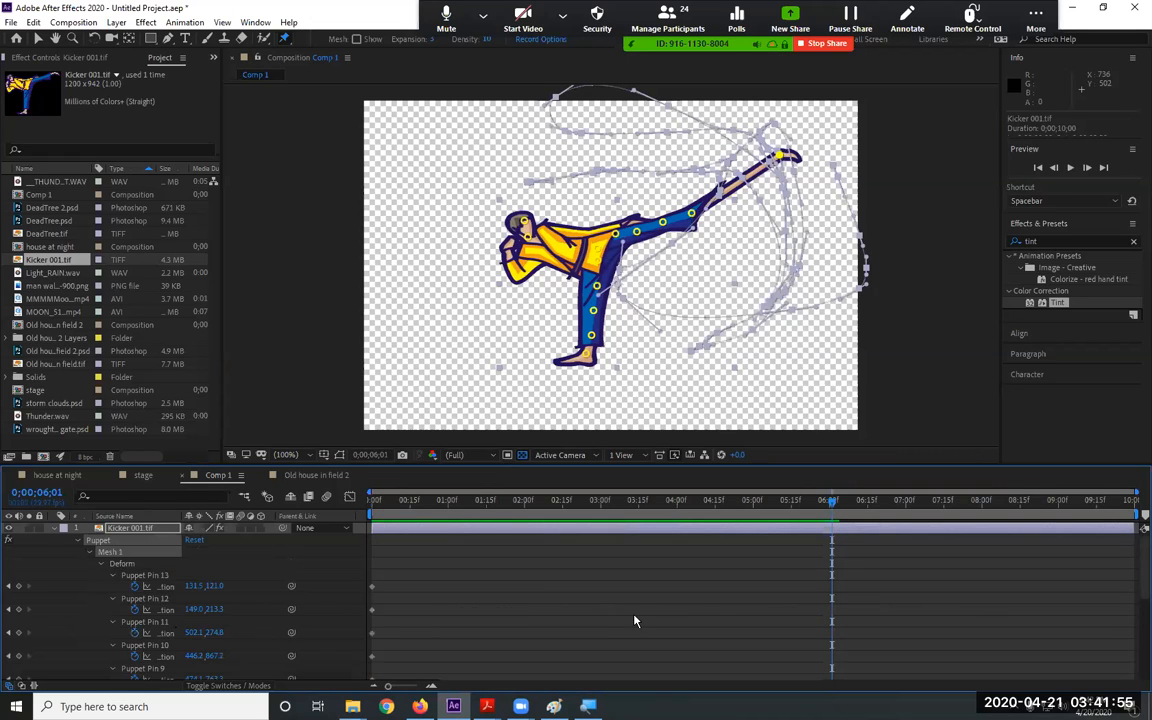
scroll(674, 614, down, 5)
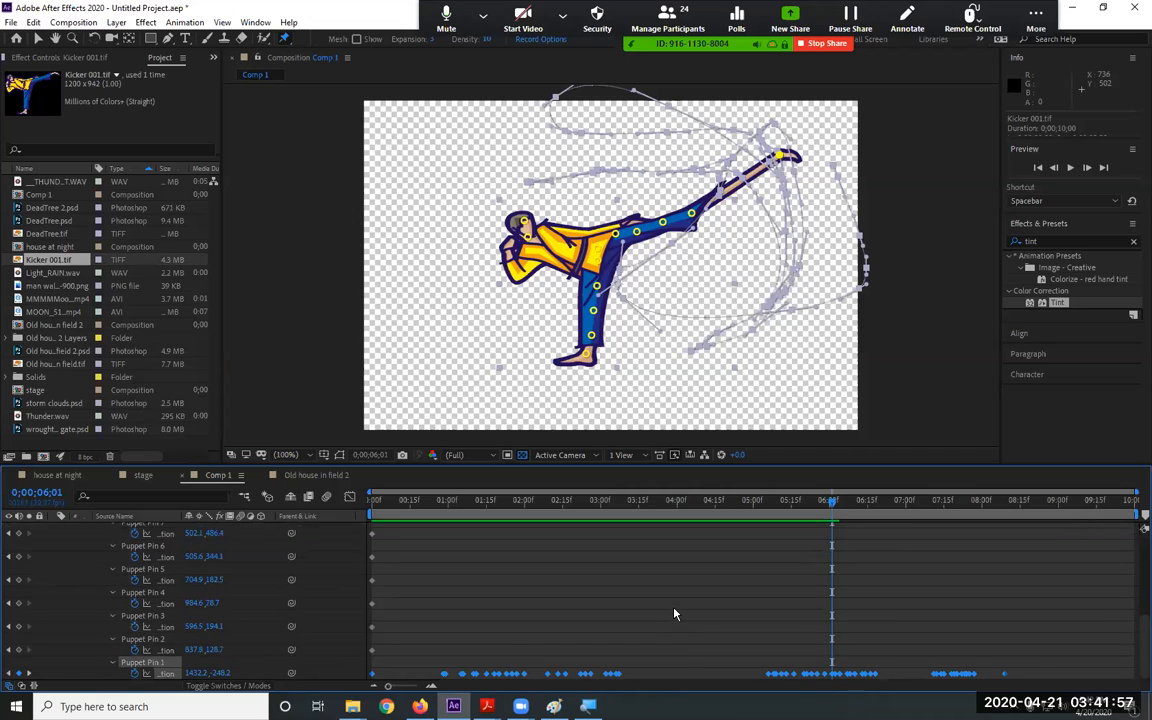
drag(470, 637, 591, 679)
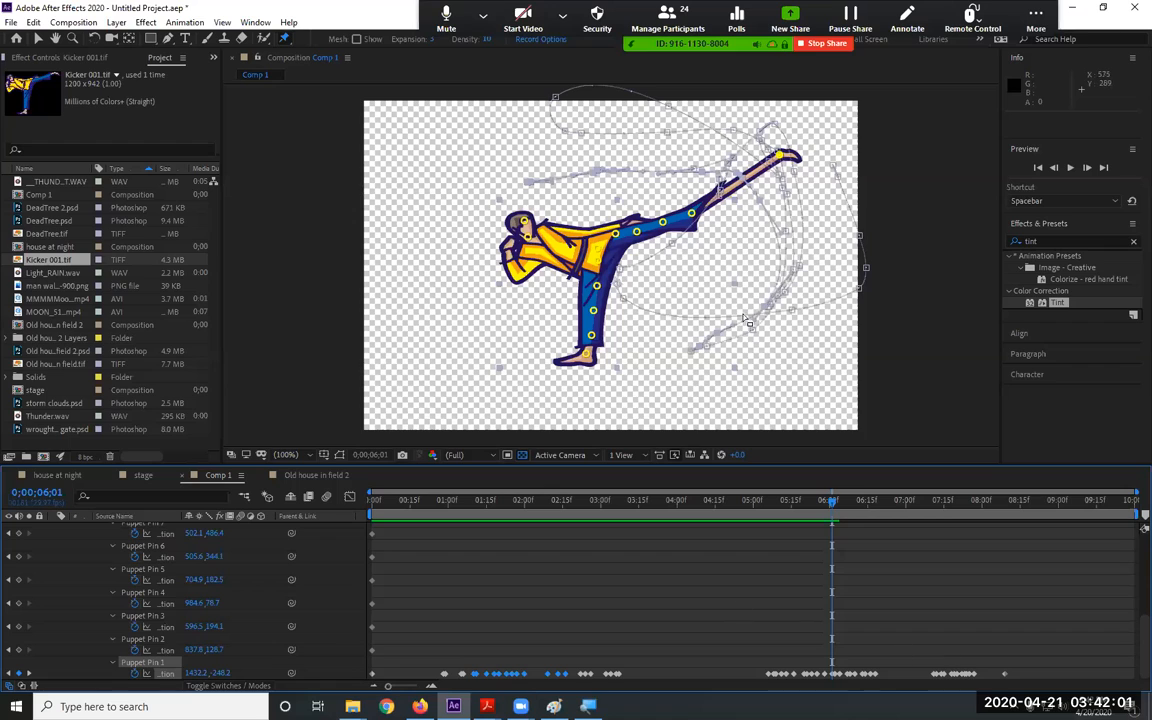
click(135, 675)
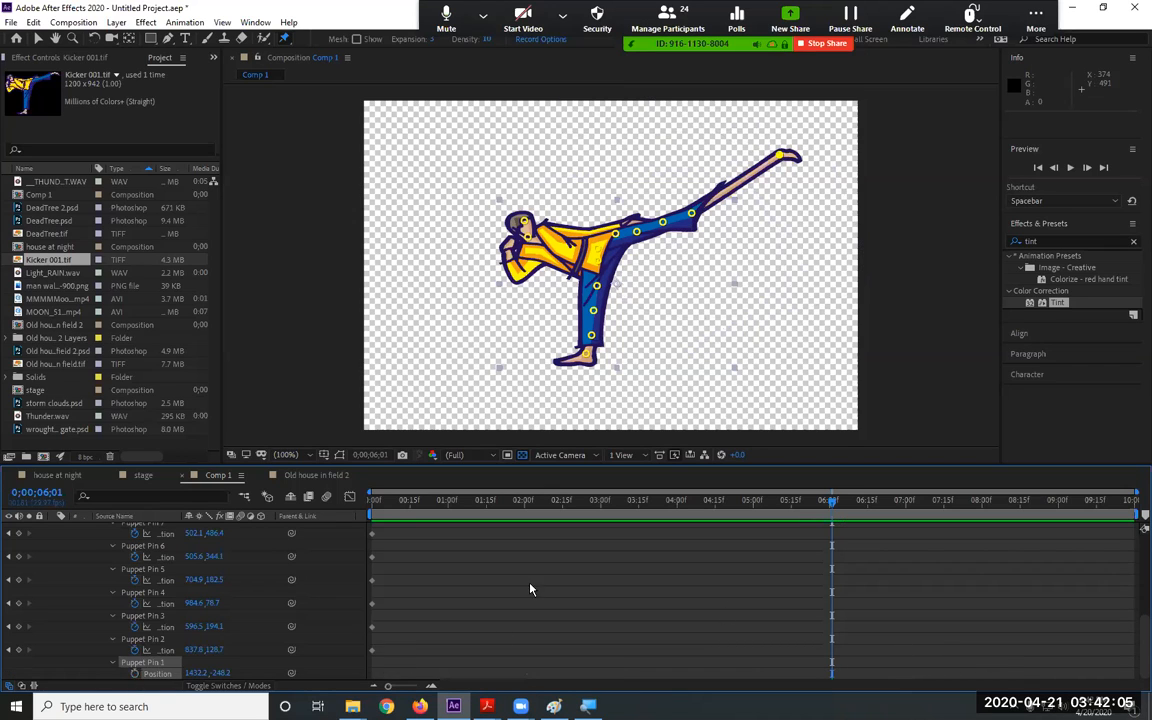
drag(781, 156, 733, 210)
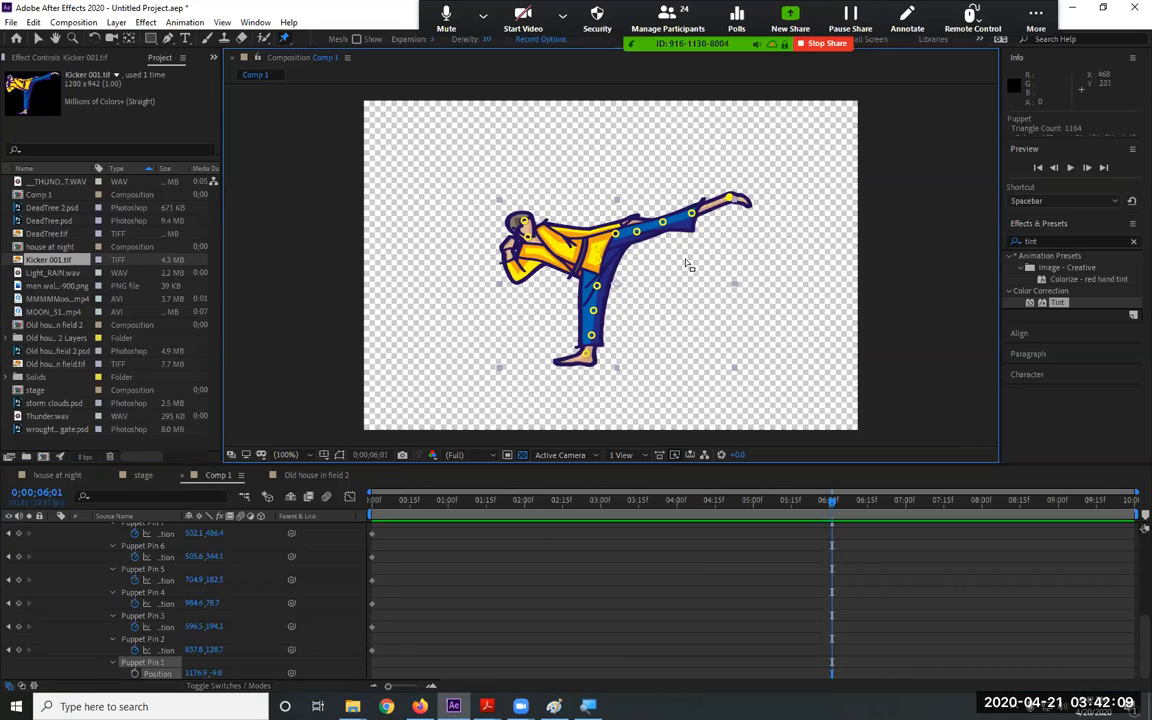
Starting from 0;00;00;00, record a short freehand up-and-down motion for the raised foot's pin and a swaying motion for the head's pin
key(Home)
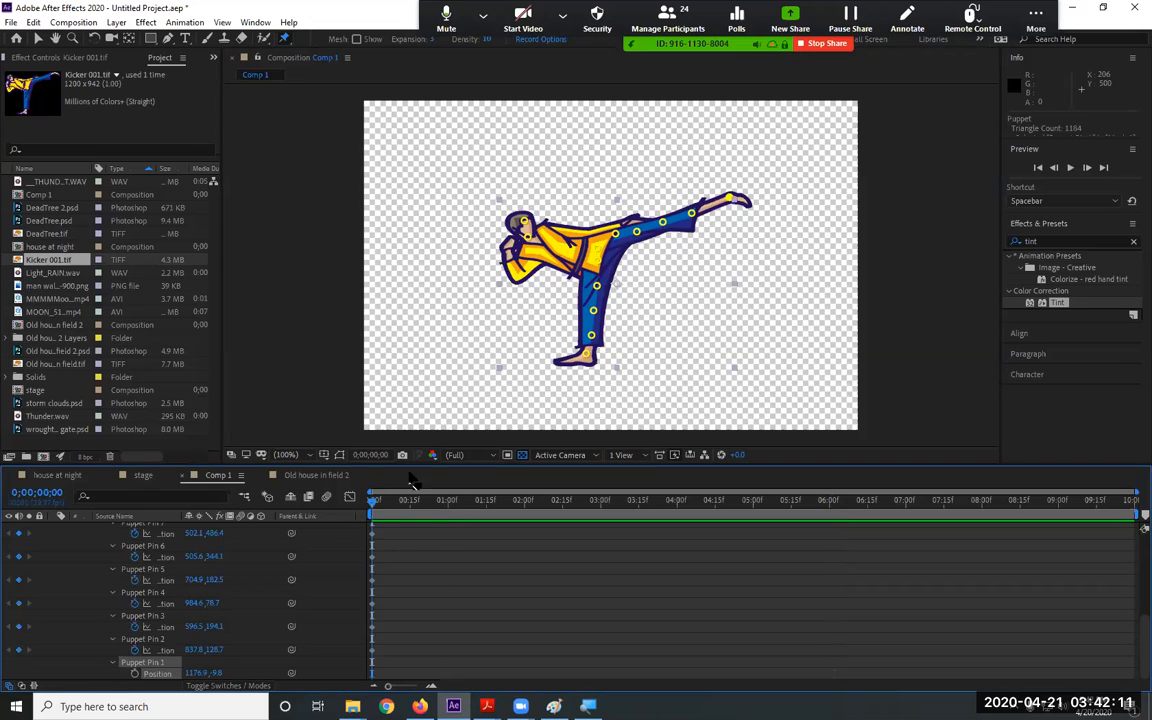
scroll(193, 572, up, 6)
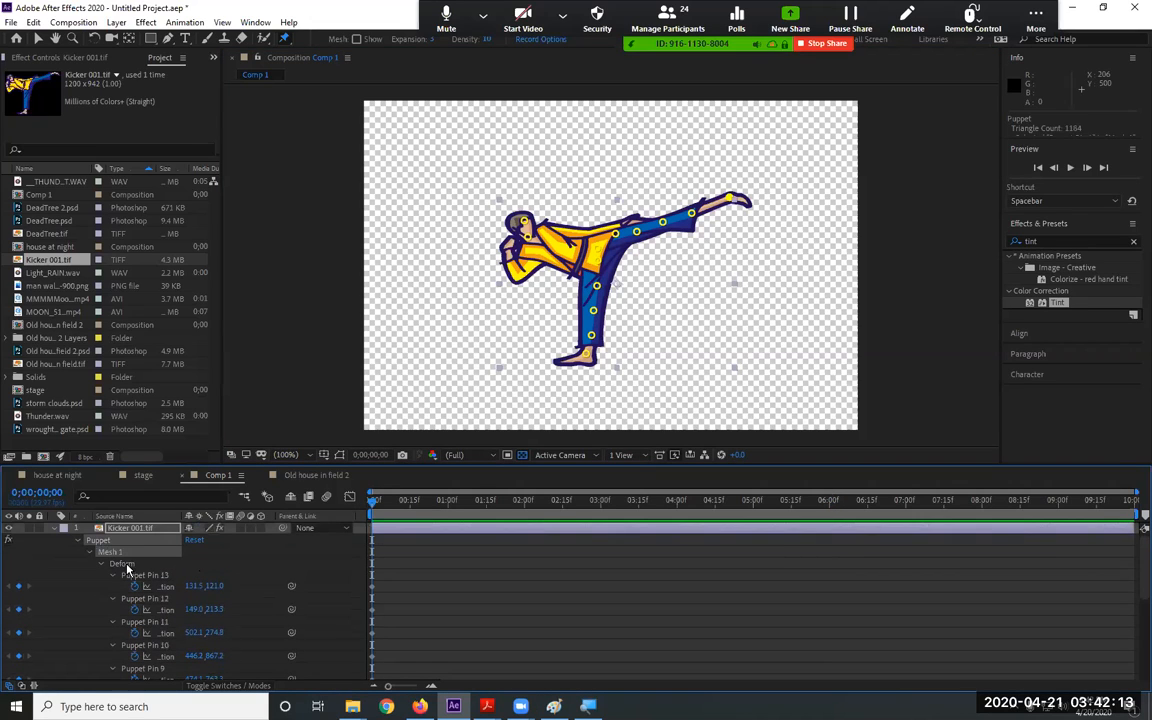
click(90, 552)
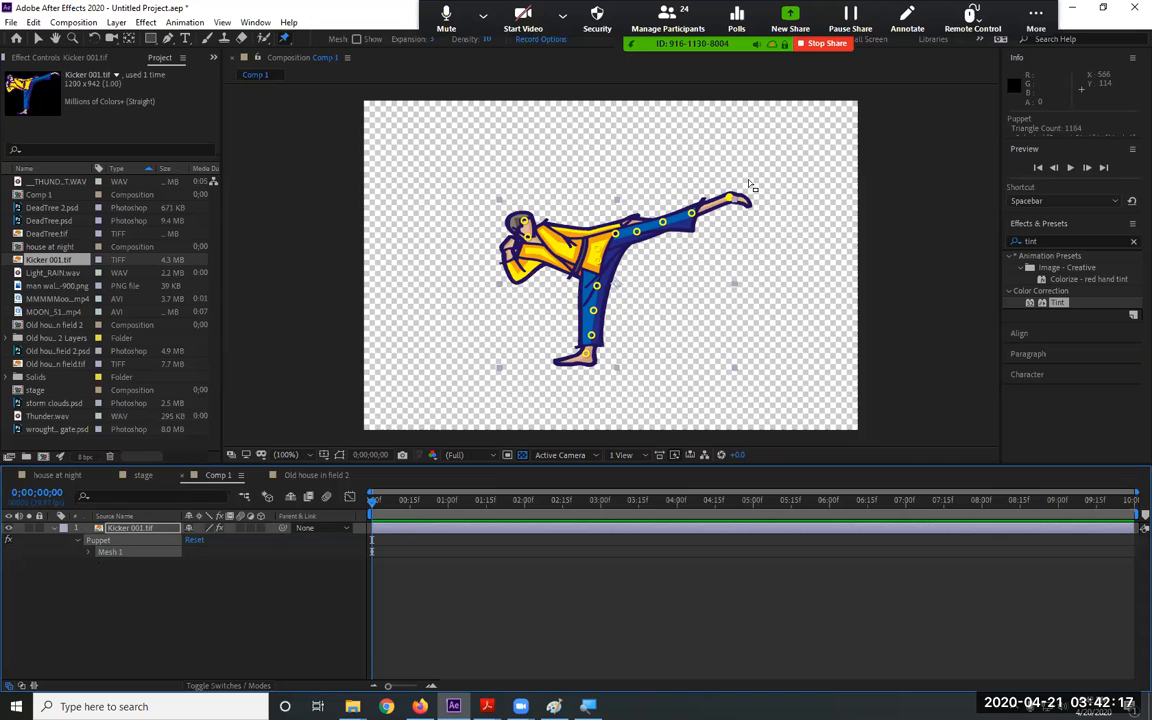
mouse_move(731, 196)
mouse_down()
mouse_move(764, 162)
mouse_move(754, 224)
mouse_move(778, 163)
mouse_move(782, 244)
mouse_move(770, 180)
mouse_up()
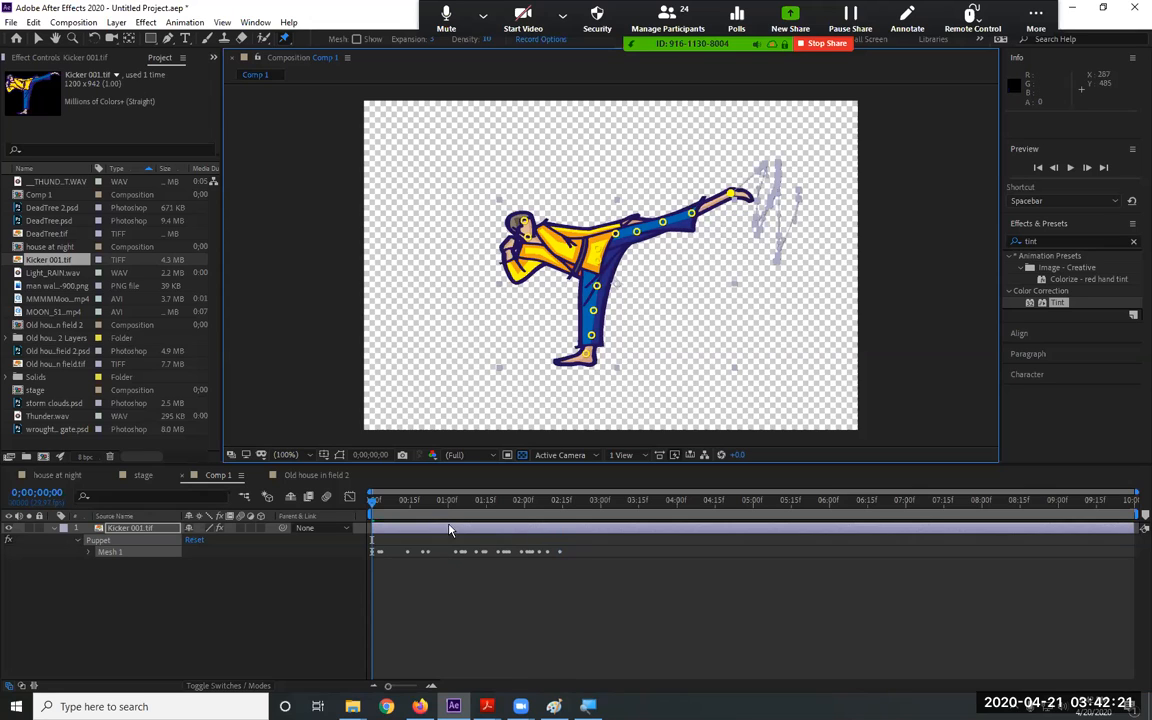
mouse_move(523, 226)
mouse_down()
mouse_move(548, 188)
mouse_move(463, 200)
mouse_move(497, 227)
mouse_move(445, 249)
mouse_move(537, 159)
mouse_move(470, 230)
mouse_up()
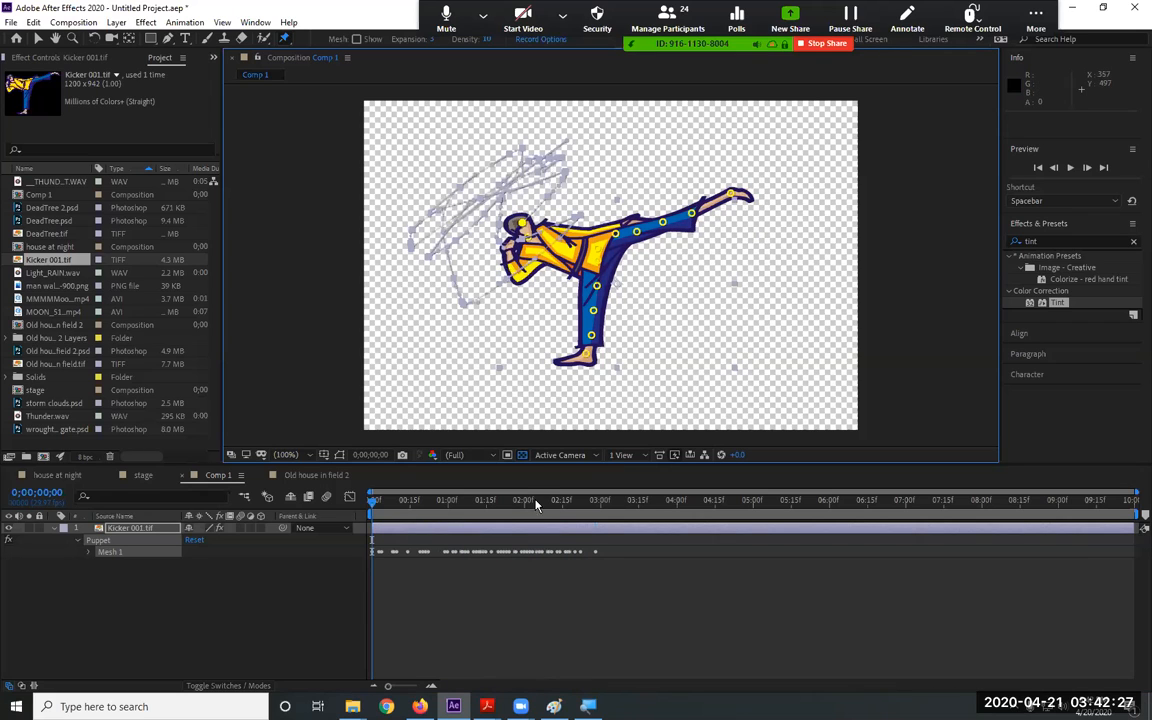
Preview the kicker's recorded head and foot motion, and check the puppet pins around the waist up close
key(space)
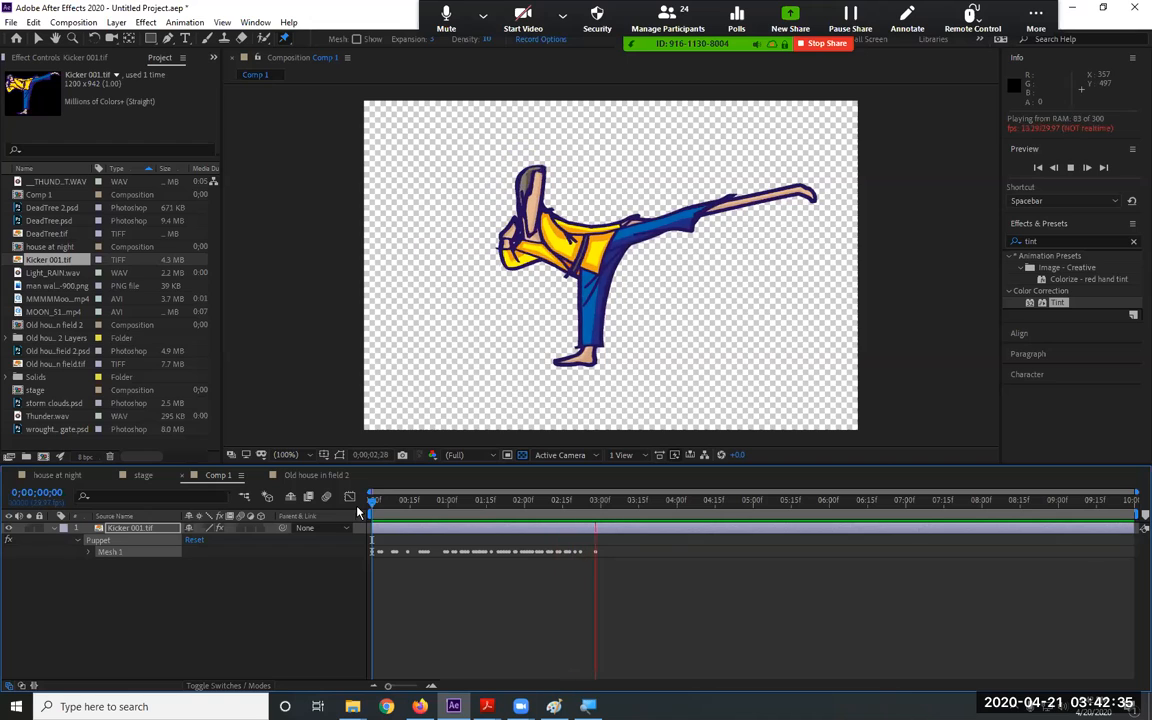
key(space)
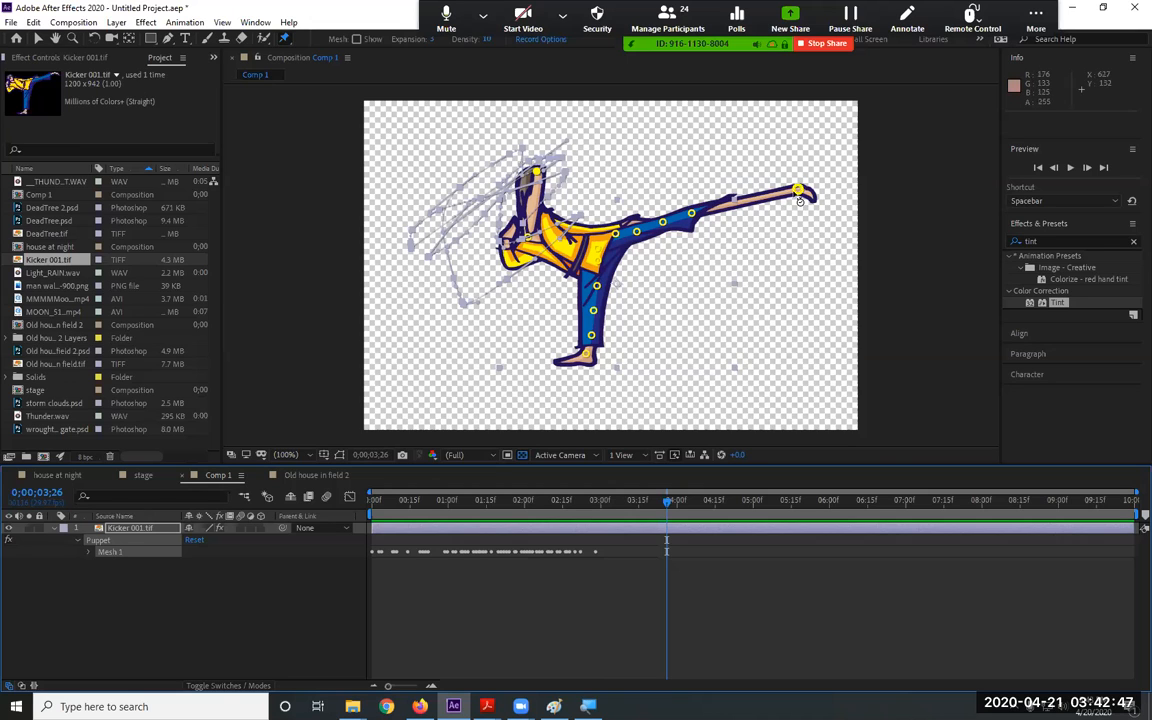
key(period)
key(period)
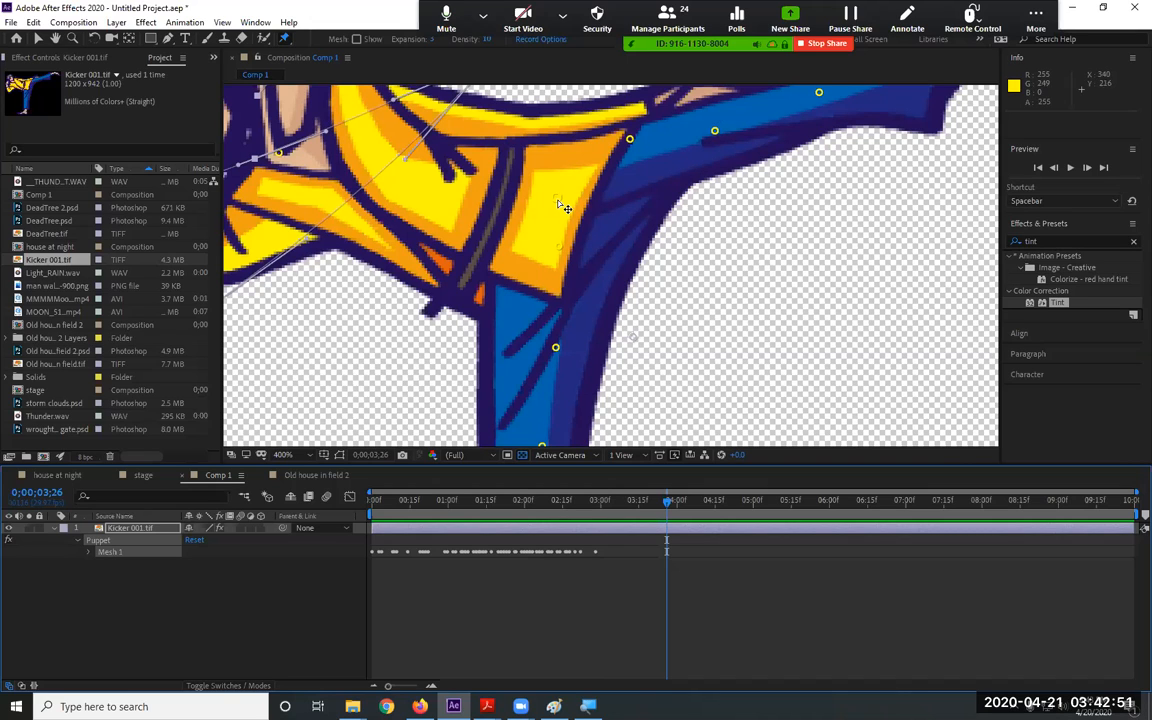
key(comma)
key(comma)
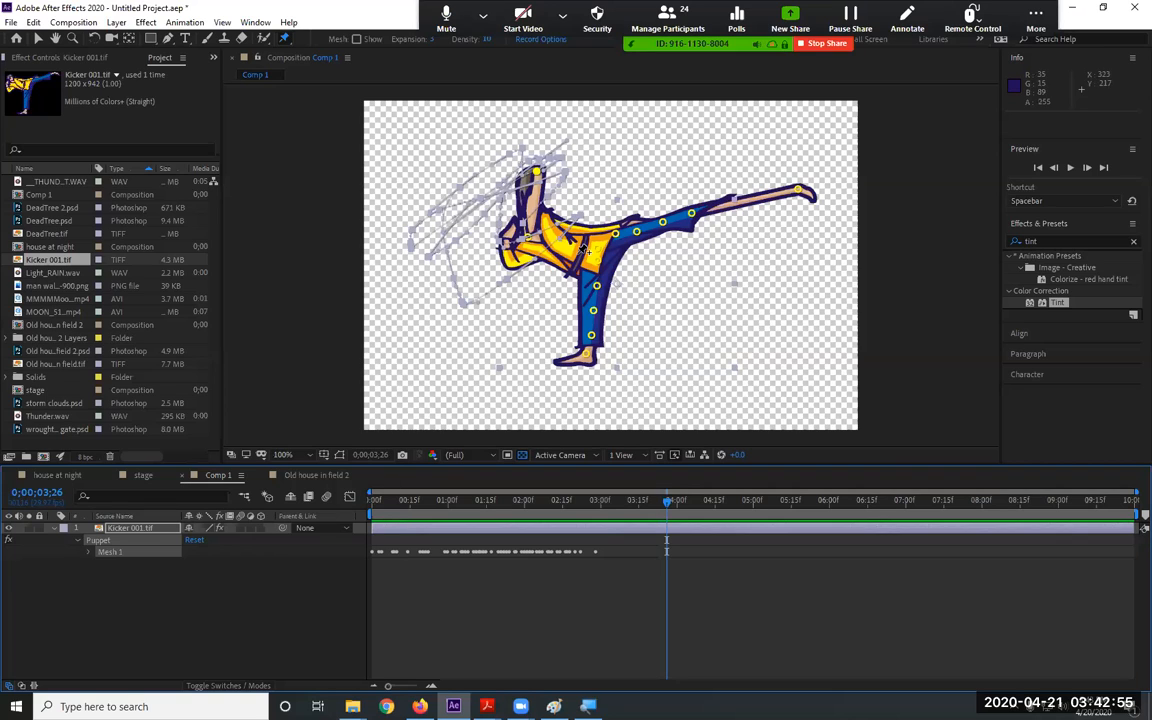
Add a text layer reading "H" beside the kicker's standing leg
click(186, 39)
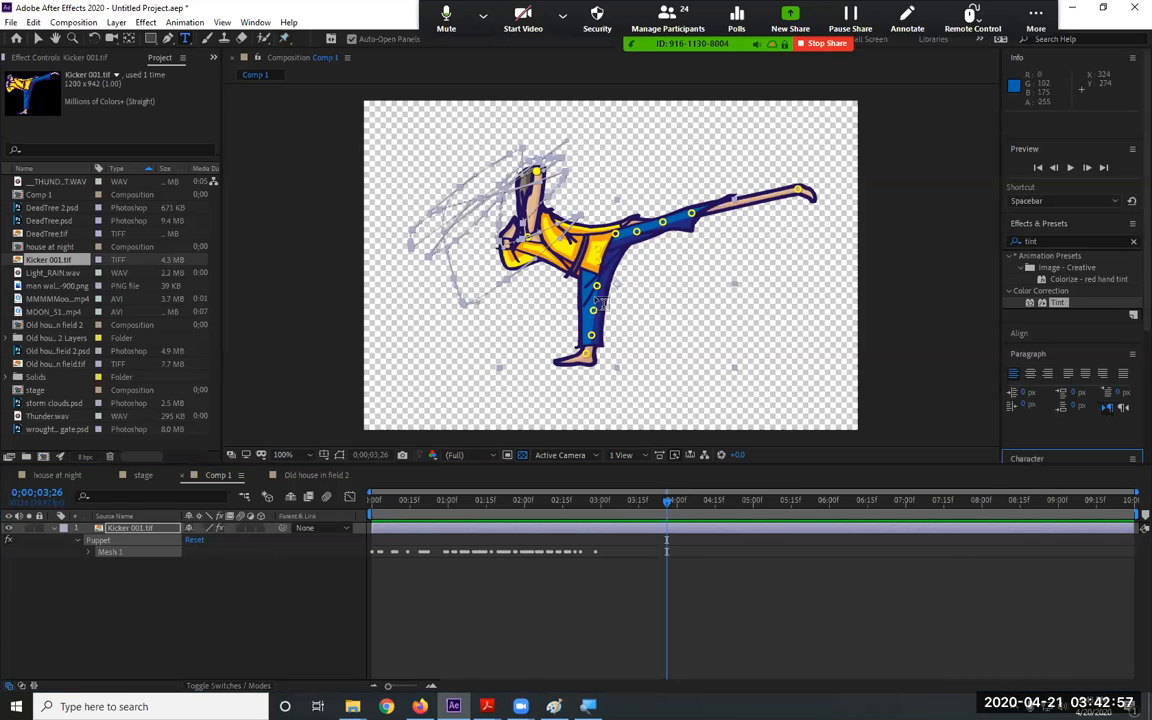
click(660, 322)
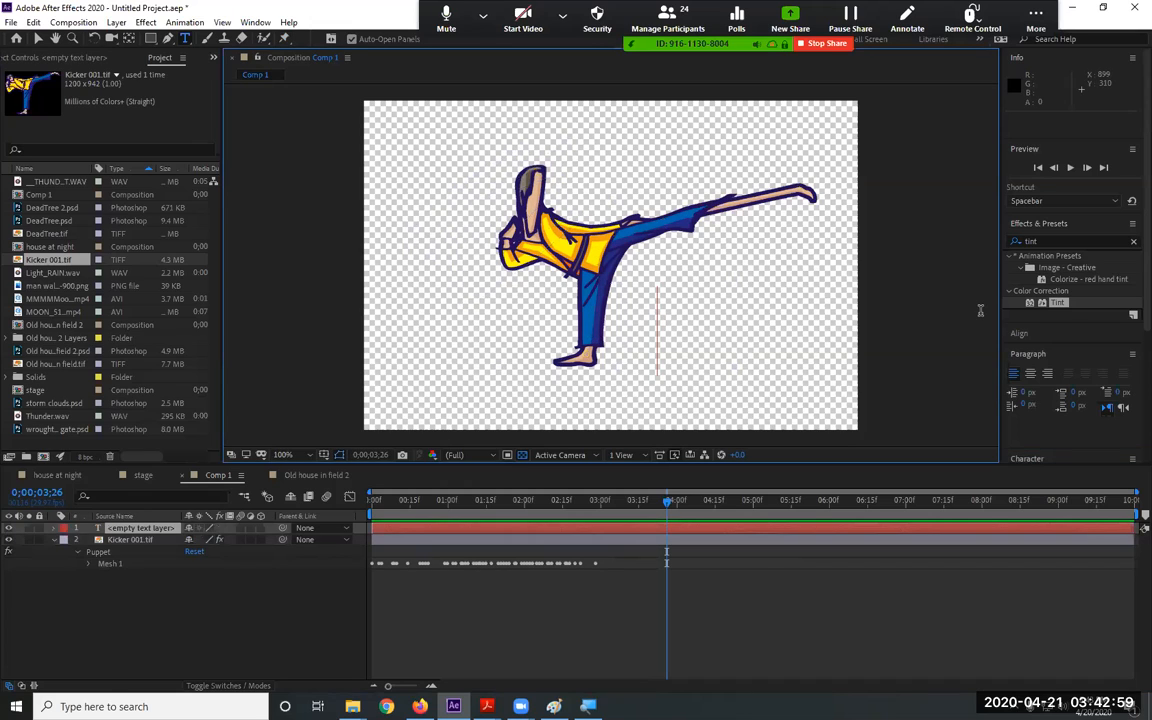
text(H)
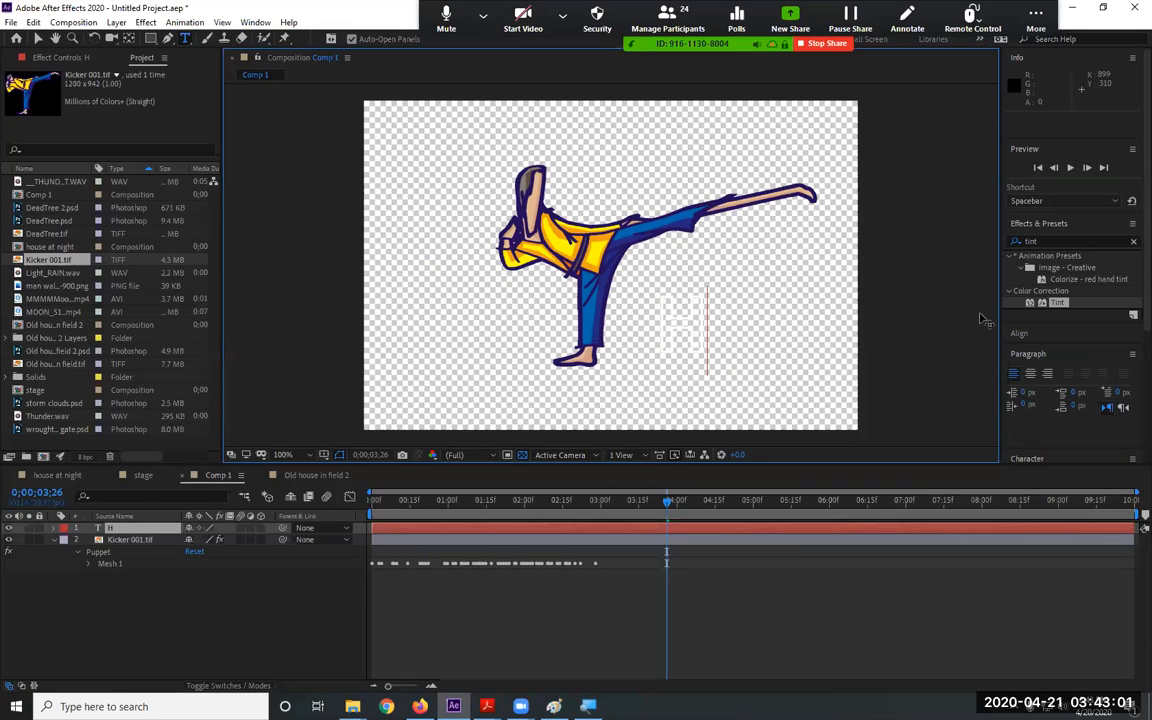
Fill the letter H with red (ff0000) and set its font size to 230 px
drag(706, 328, 620, 320)
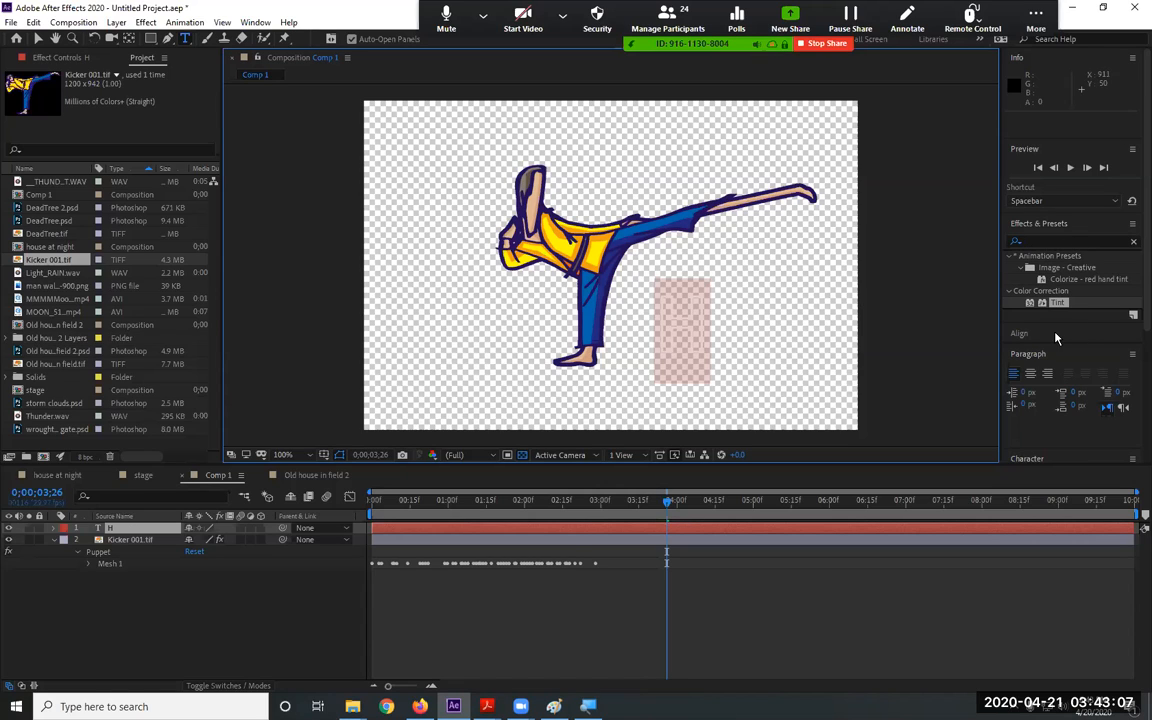
click(1029, 356)
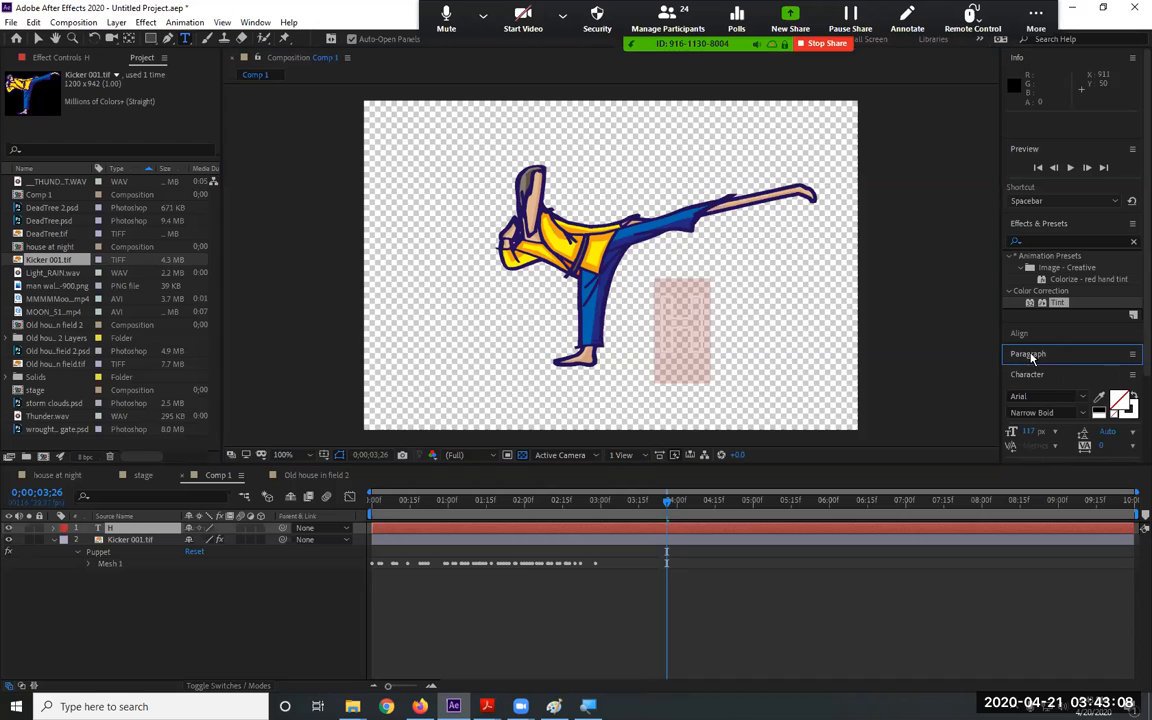
click(1118, 400)
text(ff0000)
click(711, 271)
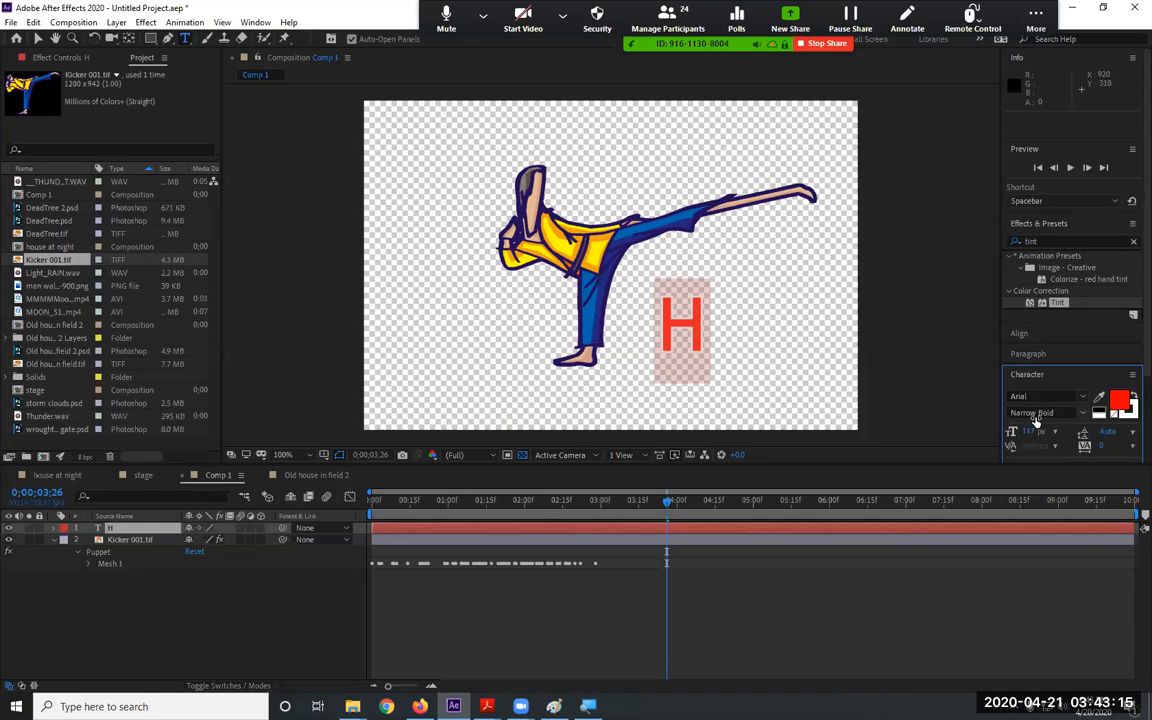
drag(1065, 425, 1133, 427)
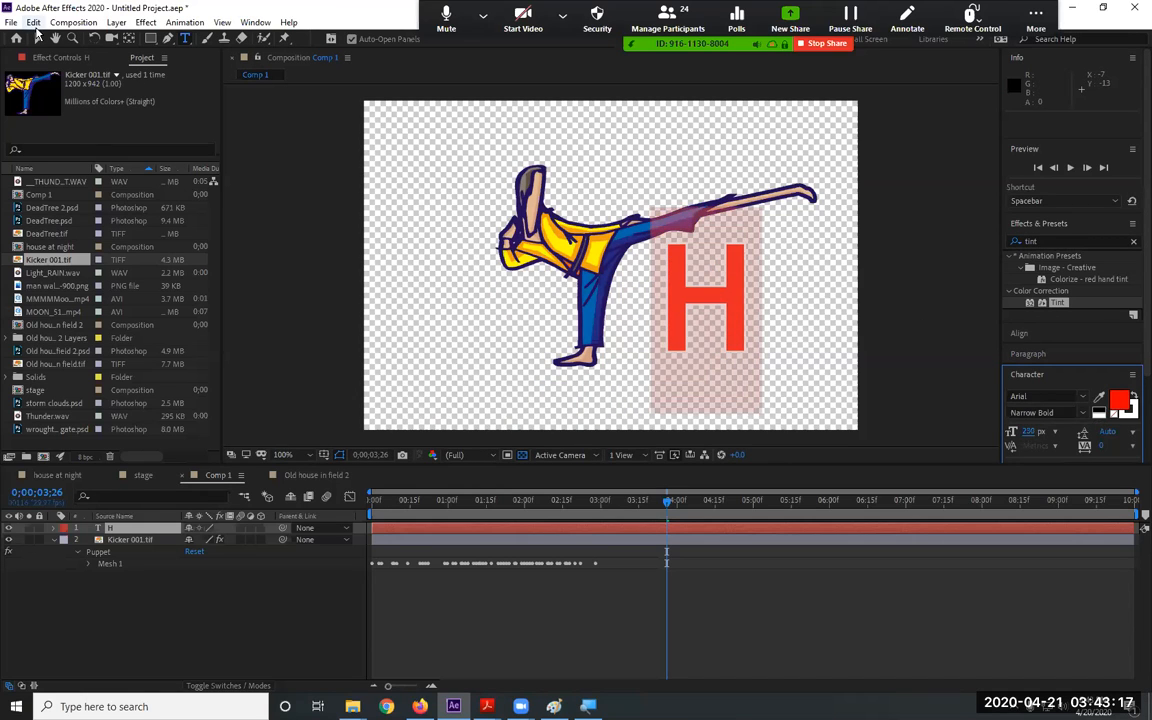
Move the H farther away from the kicker and place six puppet pins, three along each vertical stroke
click(38, 39)
drag(667, 262, 710, 268)
click(285, 38)
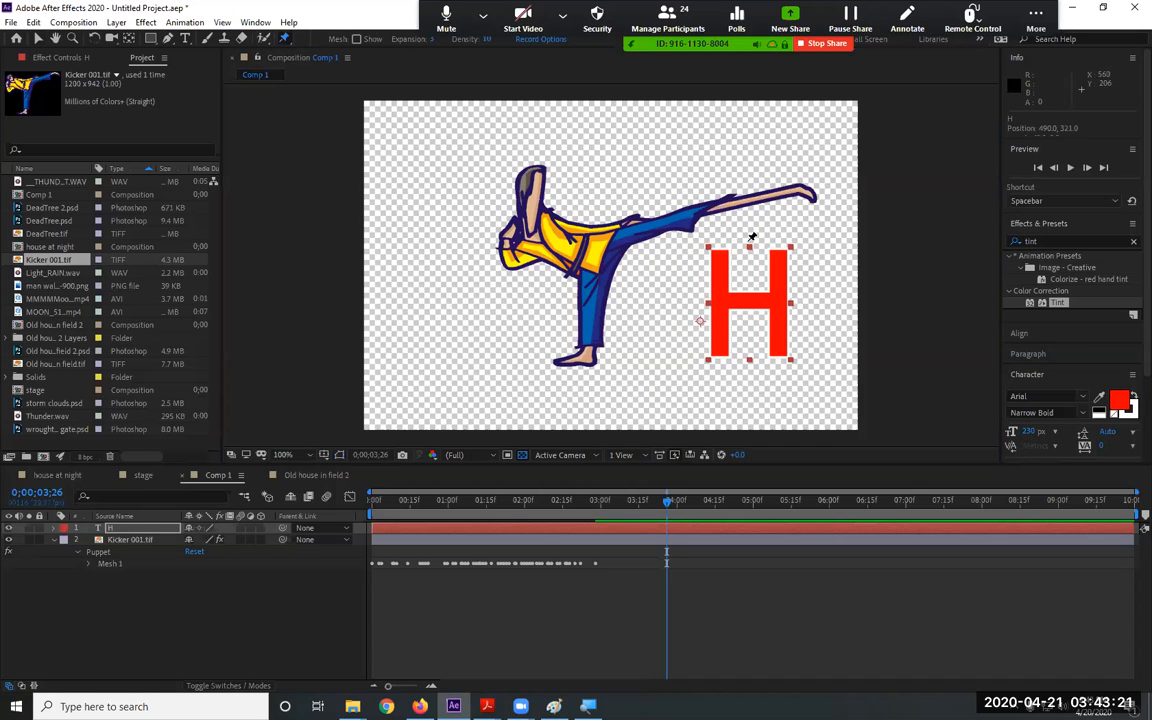
click(779, 257)
click(781, 348)
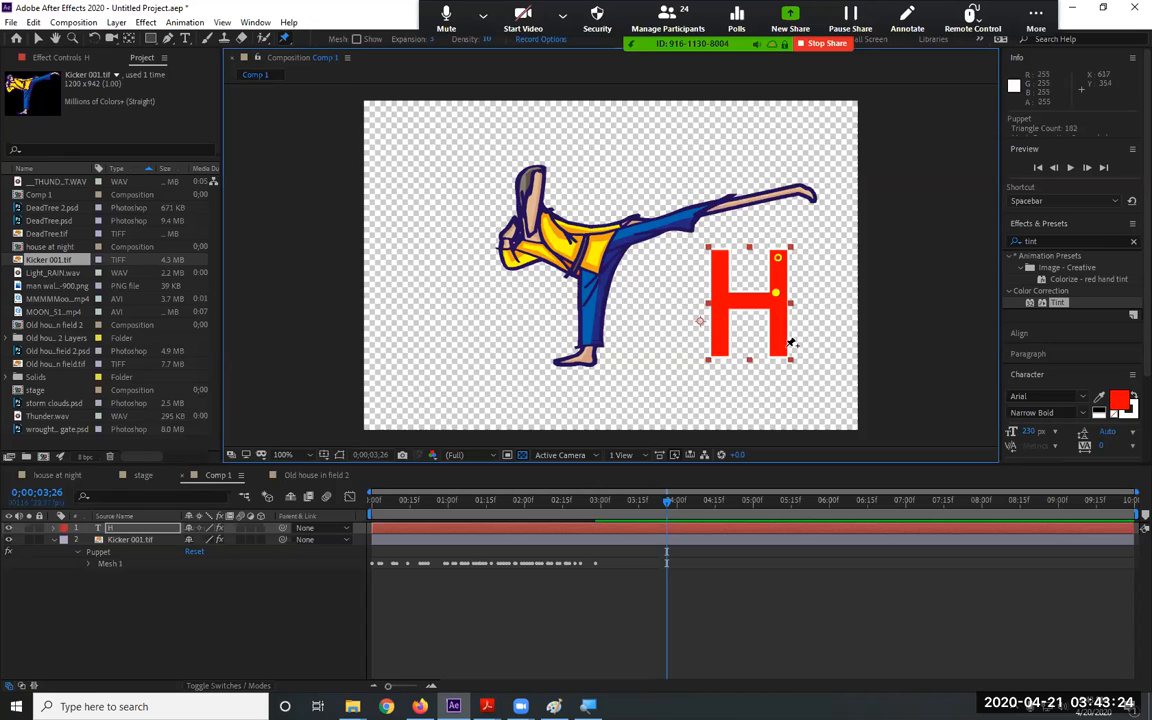
click(720, 296)
click(720, 343)
Starting from 0;00;00;00, record a freehand swaying motion for the top pin of the H's right stroke
drag(655, 513, 308, 451)
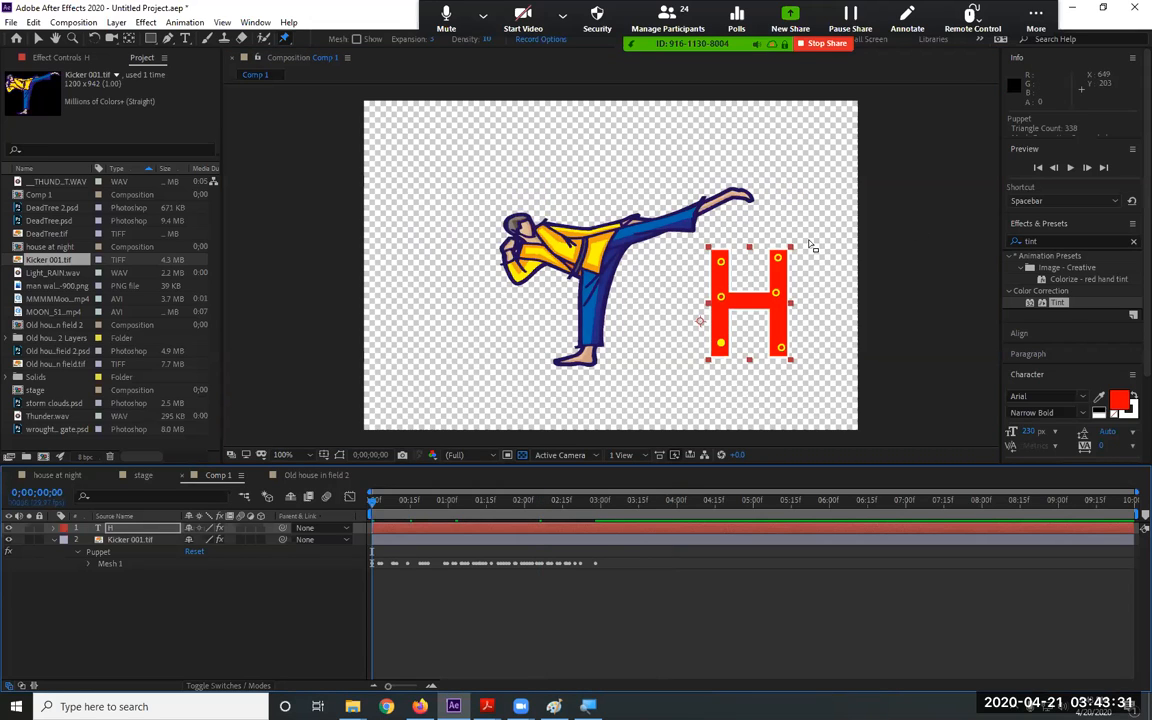
mouse_move(778, 258)
mouse_down()
mouse_move(820, 255)
mouse_move(767, 253)
mouse_move(826, 246)
mouse_move(791, 240)
mouse_move(843, 247)
mouse_move(769, 233)
mouse_move(833, 239)
mouse_move(785, 228)
mouse_move(760, 269)
mouse_up()
drag(573, 503, 410, 499)
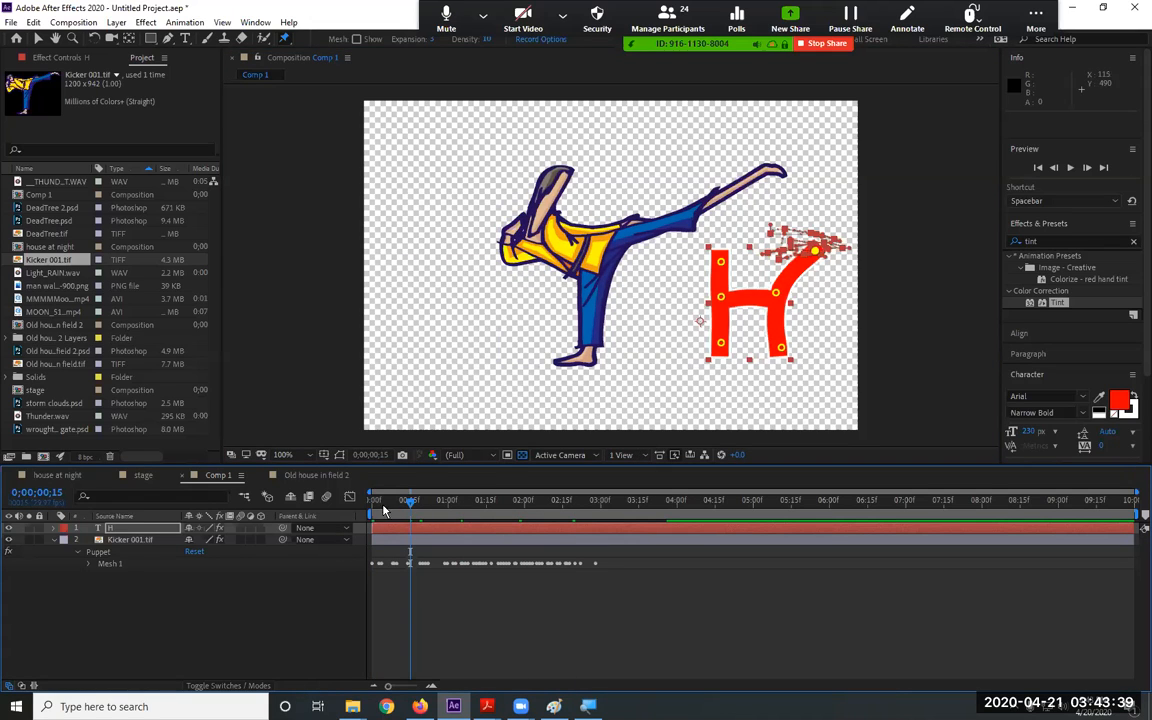
From the first frame, record a freehand side-to-side motion for the top pin of the H's left stroke and preview the animation
key(Home)
mouse_move(721, 262)
mouse_down()
mouse_move(674, 266)
mouse_move(732, 265)
mouse_move(671, 272)
mouse_move(730, 265)
mouse_move(700, 278)
mouse_up()
key(space)
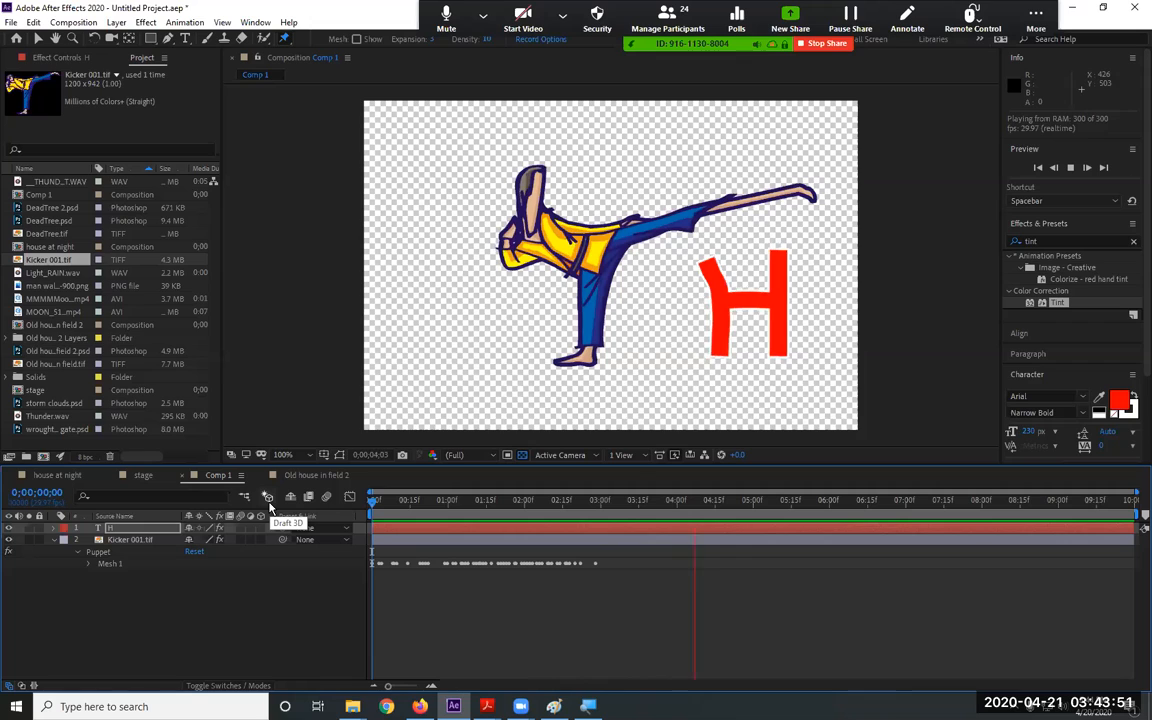
key(space)
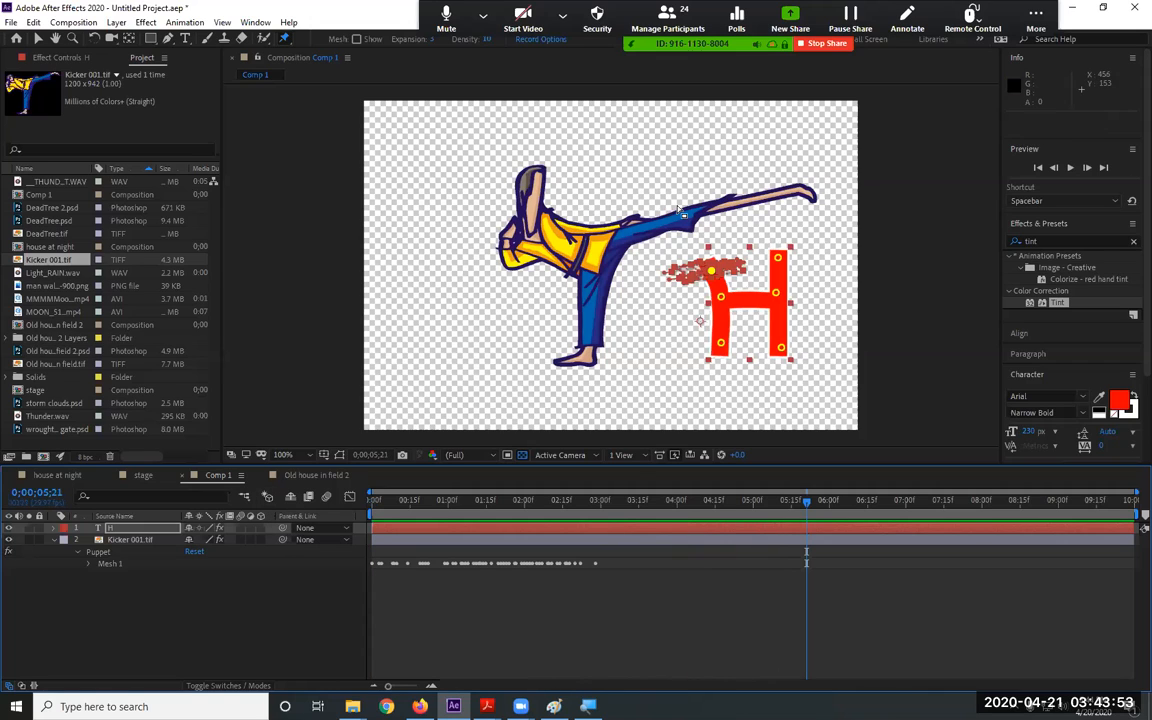
Add storm clouds.psd as the top layer of Comp 1, scale it to 45% and move it up to about 374, 161
click(53, 540)
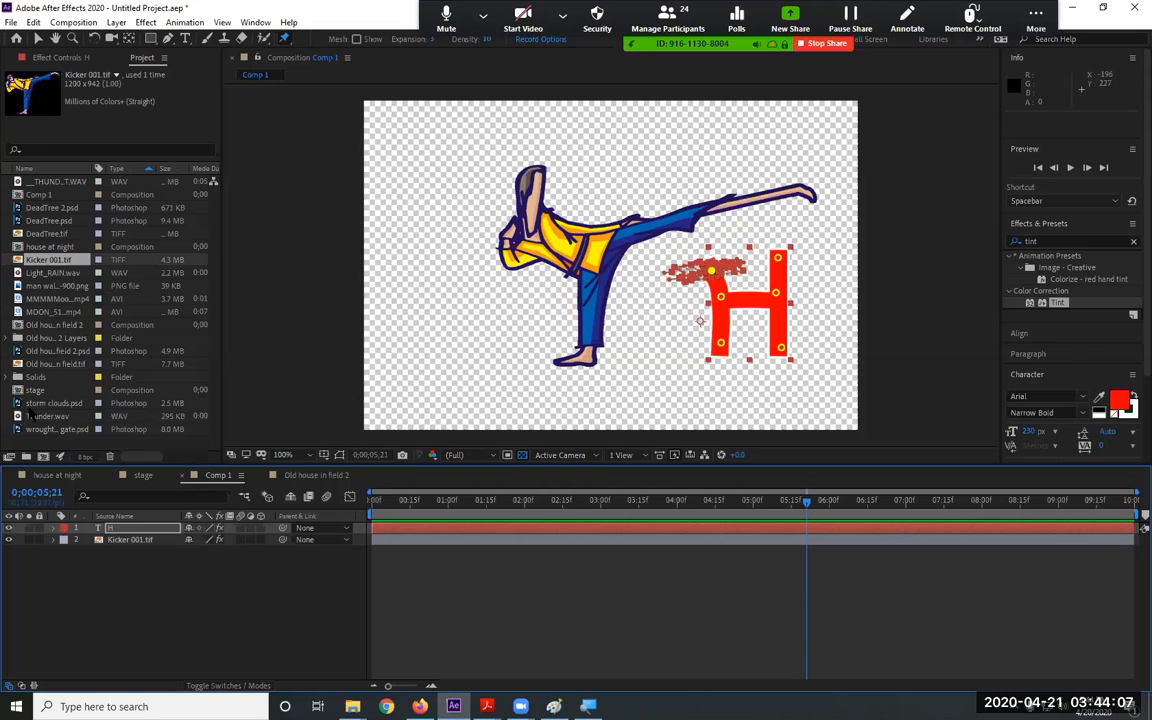
drag(22, 404, 581, 375)
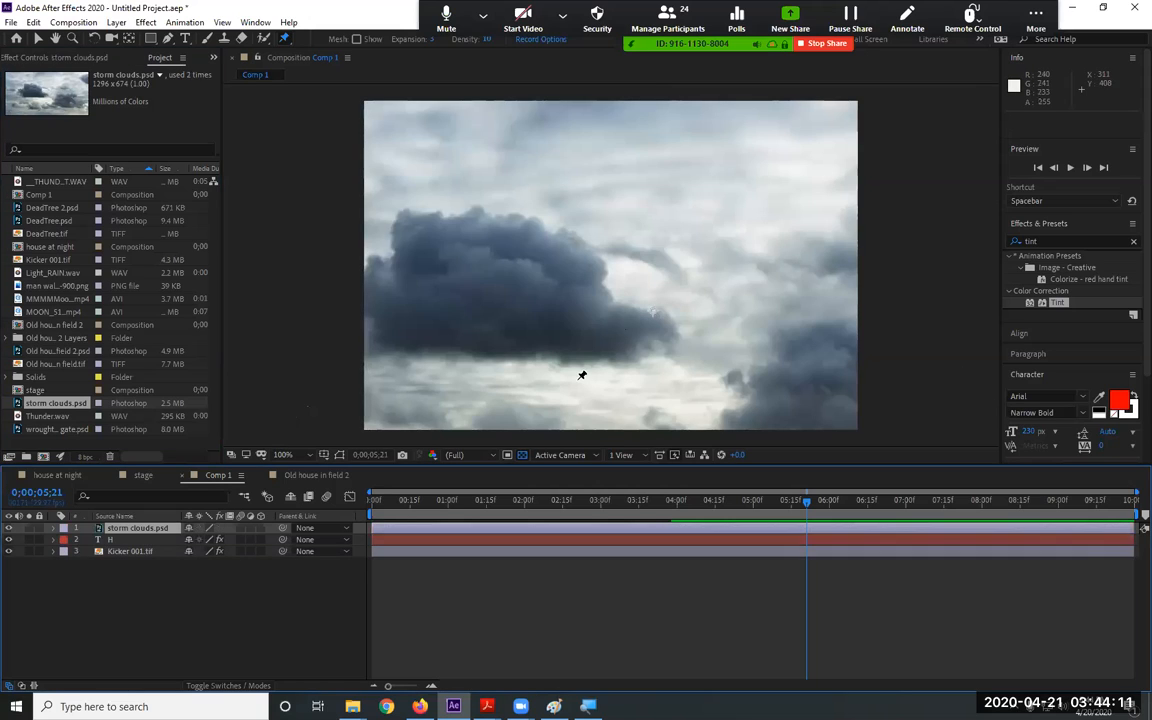
key(s)
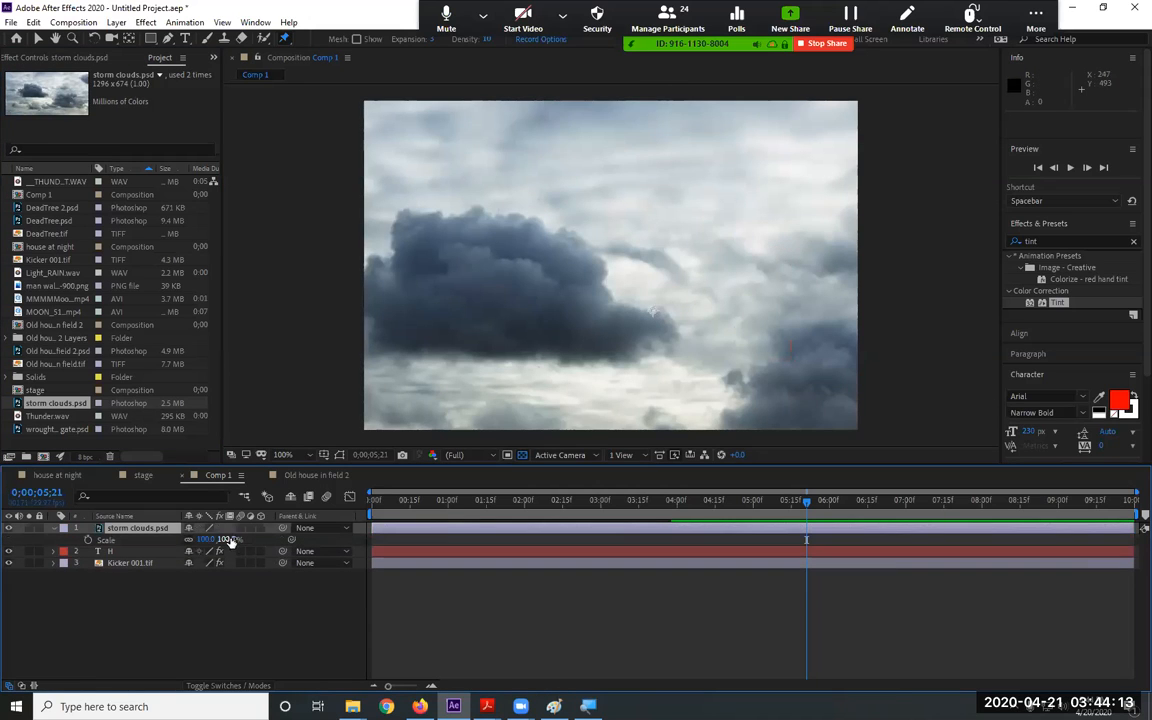
drag(230, 539, 188, 539)
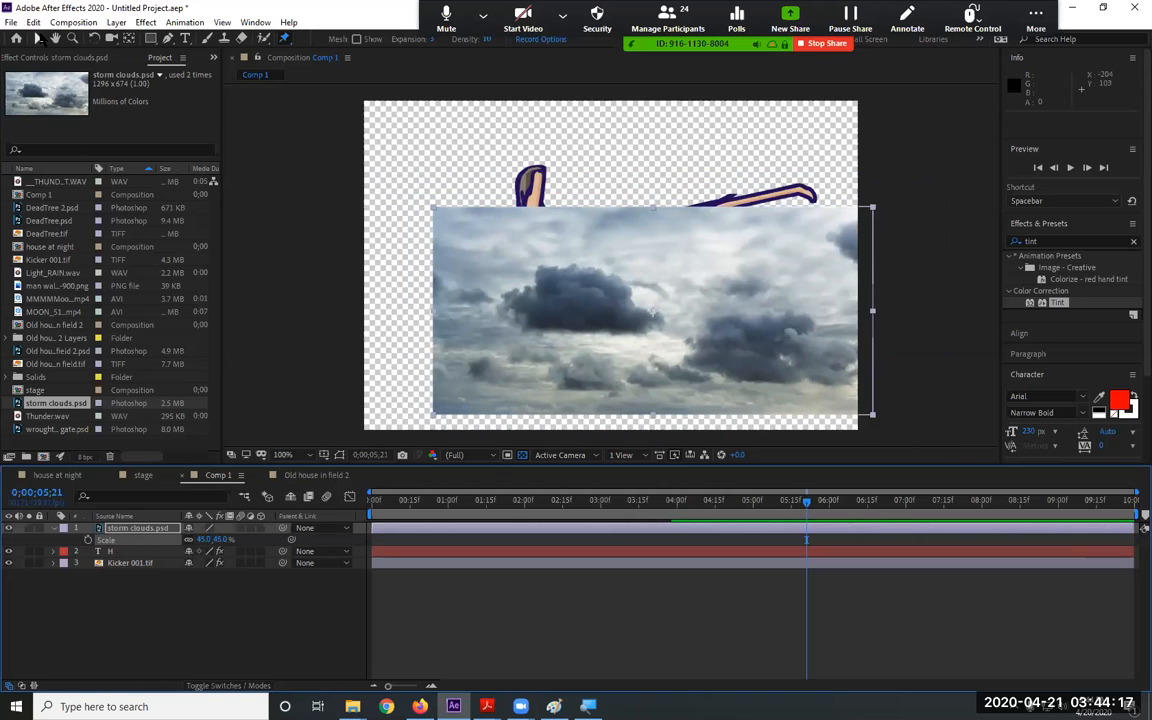
click(37, 37)
drag(558, 267, 524, 169)
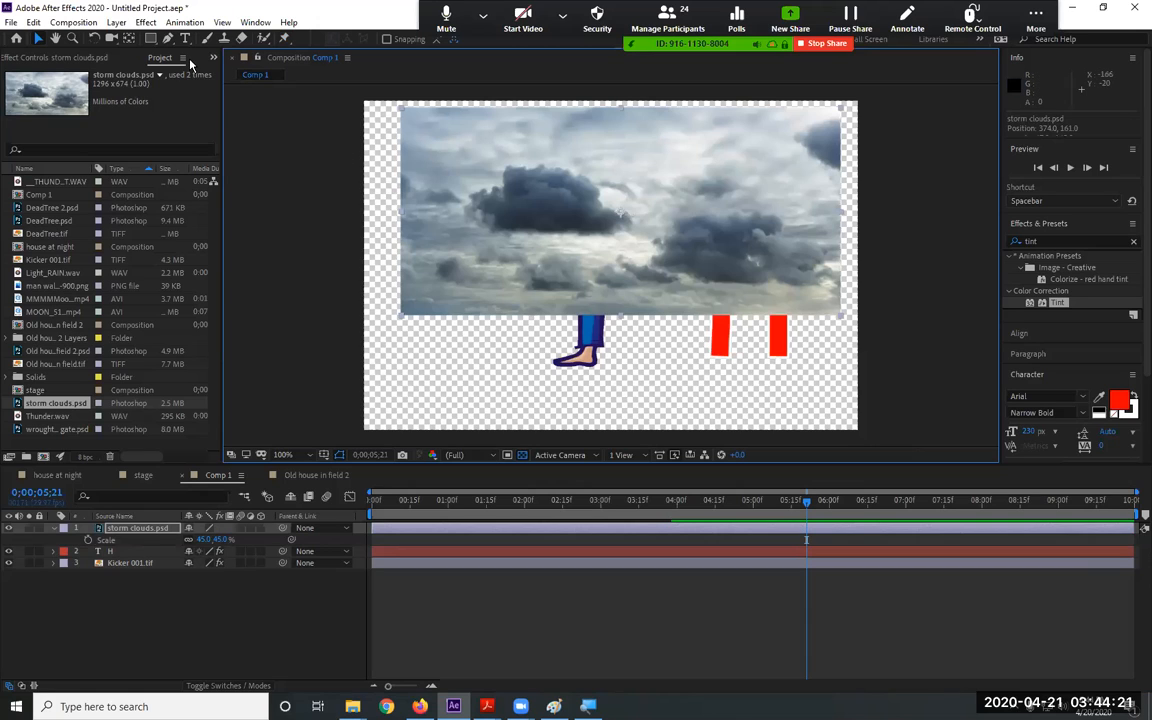
Place puppet pins around the storm clouds image and distort it by pulling its upper pins far to the right
click(284, 38)
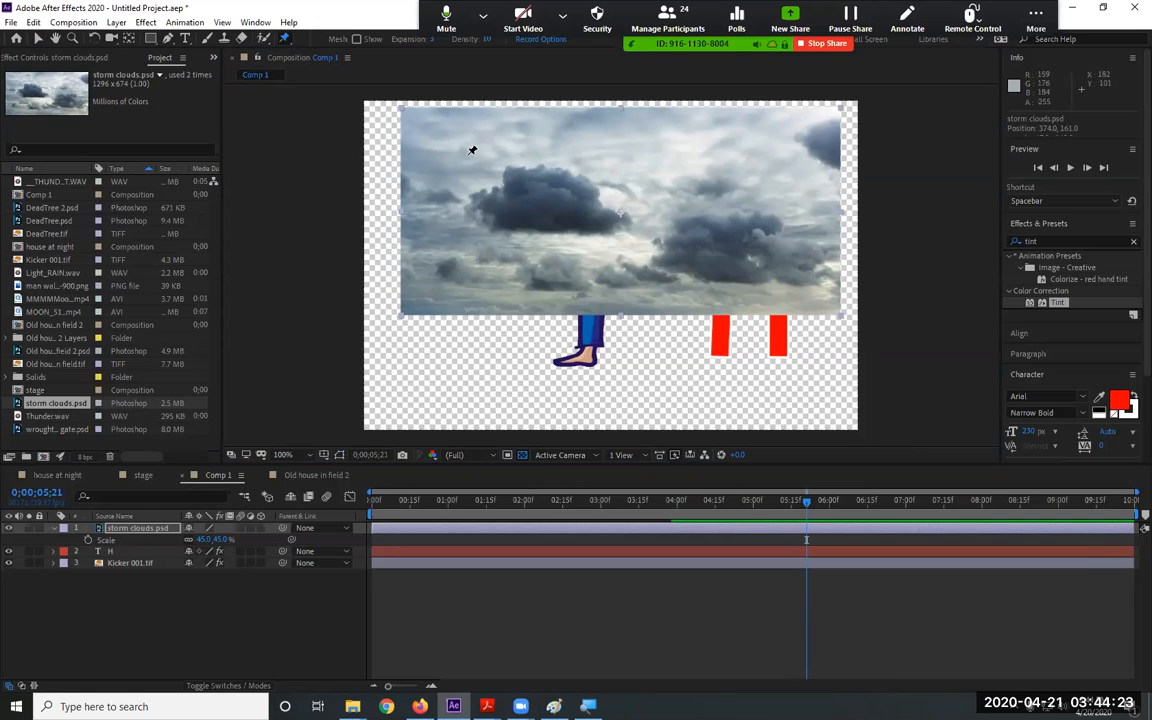
click(454, 150)
click(751, 137)
click(802, 230)
click(531, 278)
click(437, 259)
drag(751, 137, 935, 102)
drag(455, 150, 933, 98)
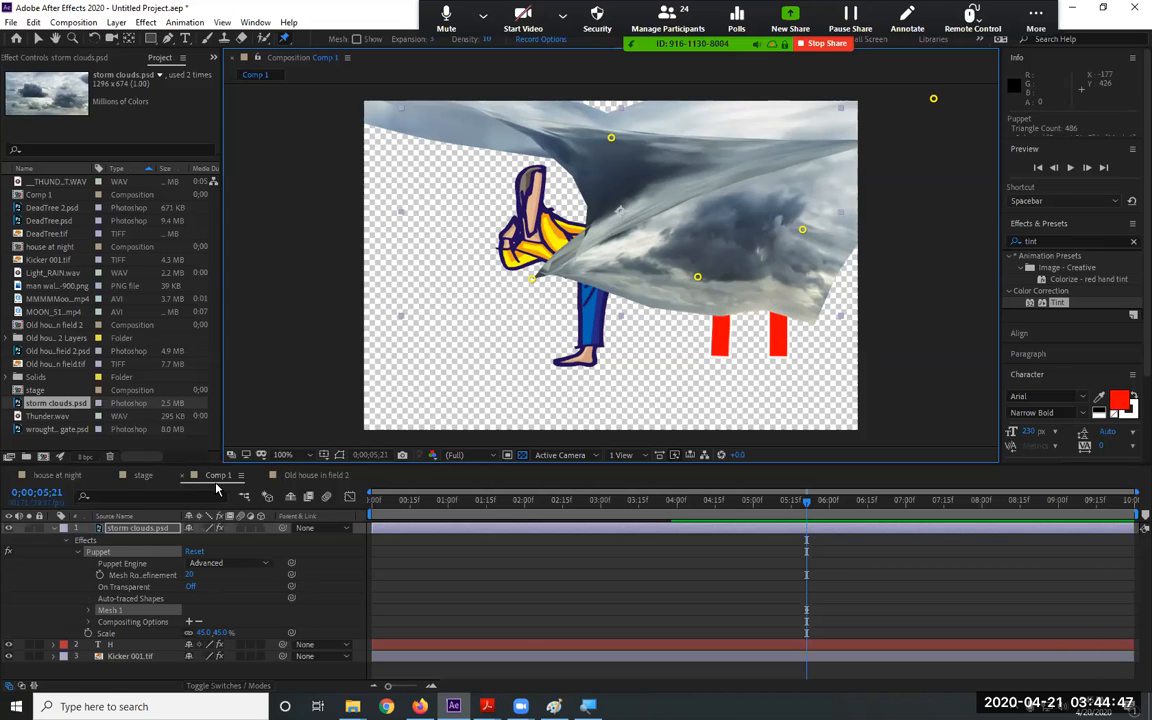
In the Old house in field 2 composition, hide the House layer and place four puppet pins down the walking man's head and torso
click(300, 476)
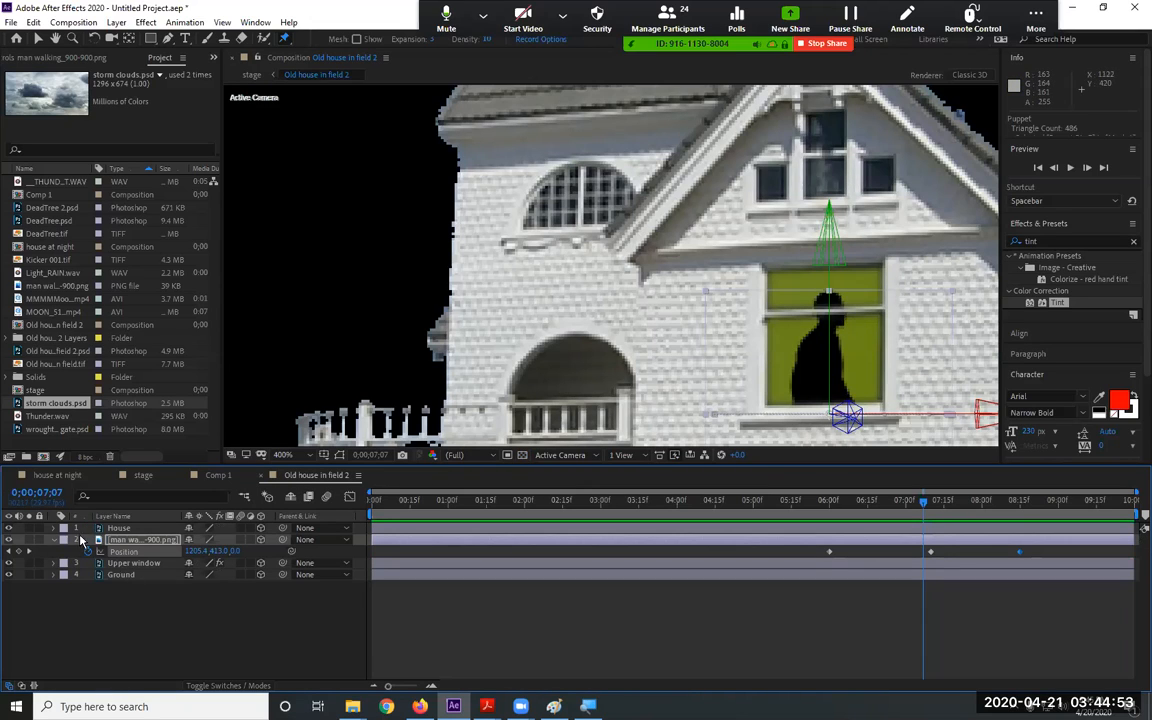
click(8, 528)
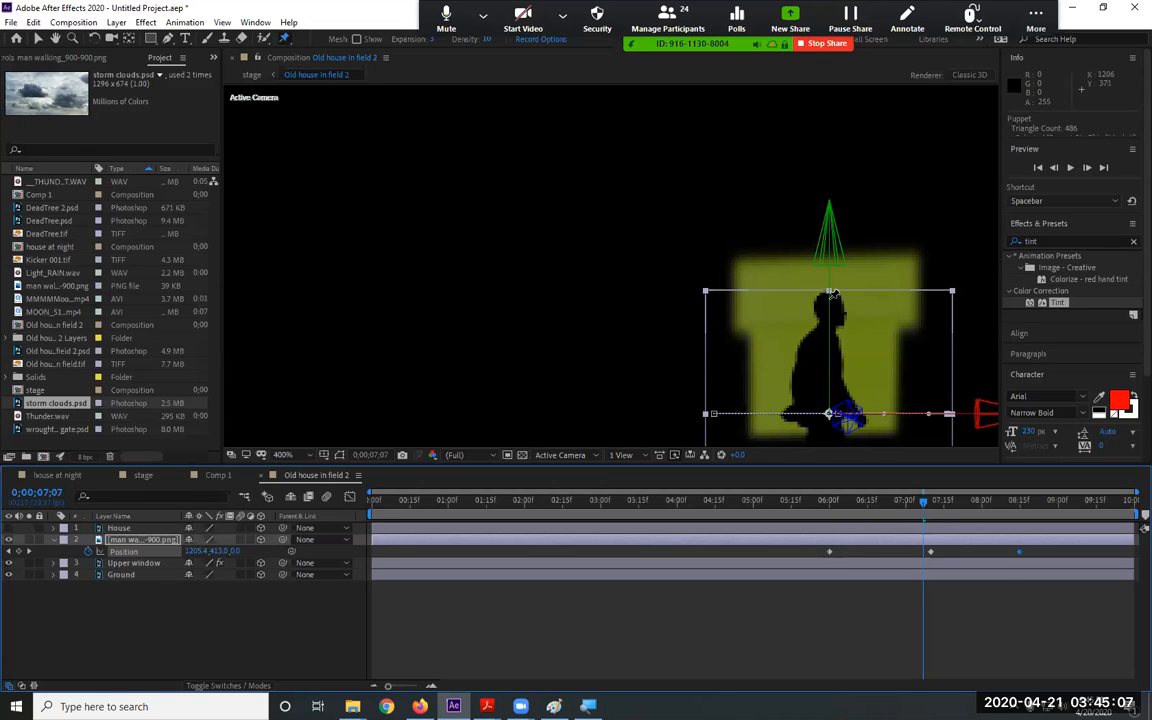
click(830, 297)
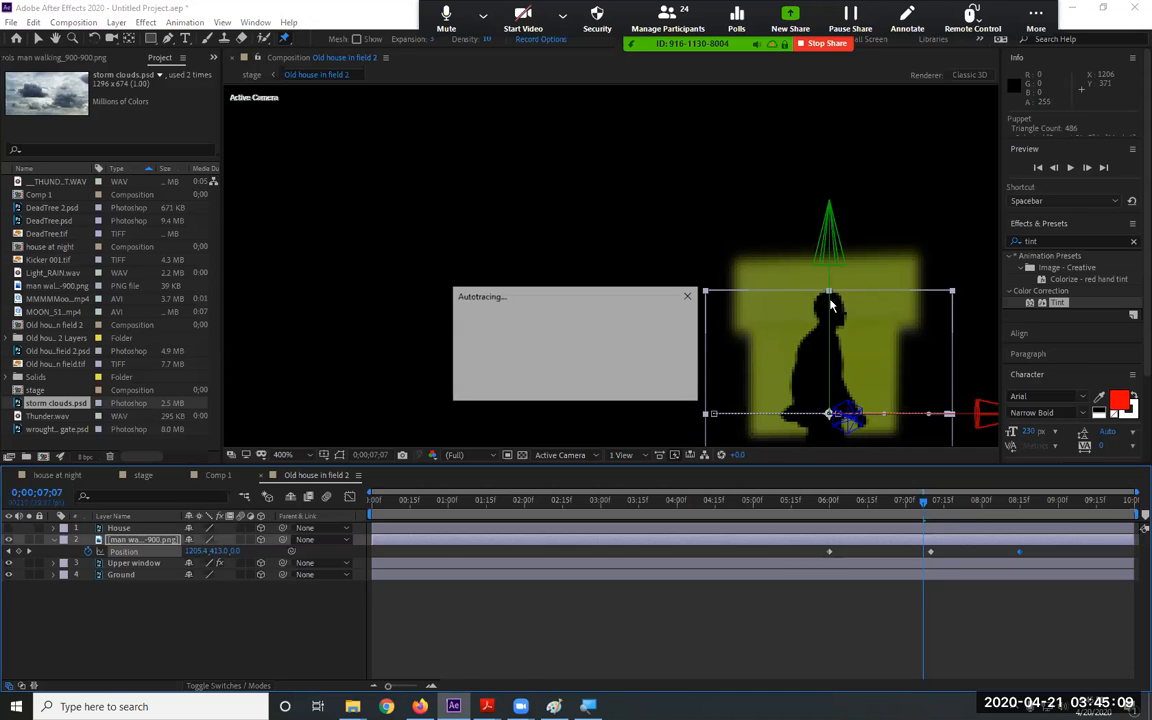
click(825, 333)
click(821, 354)
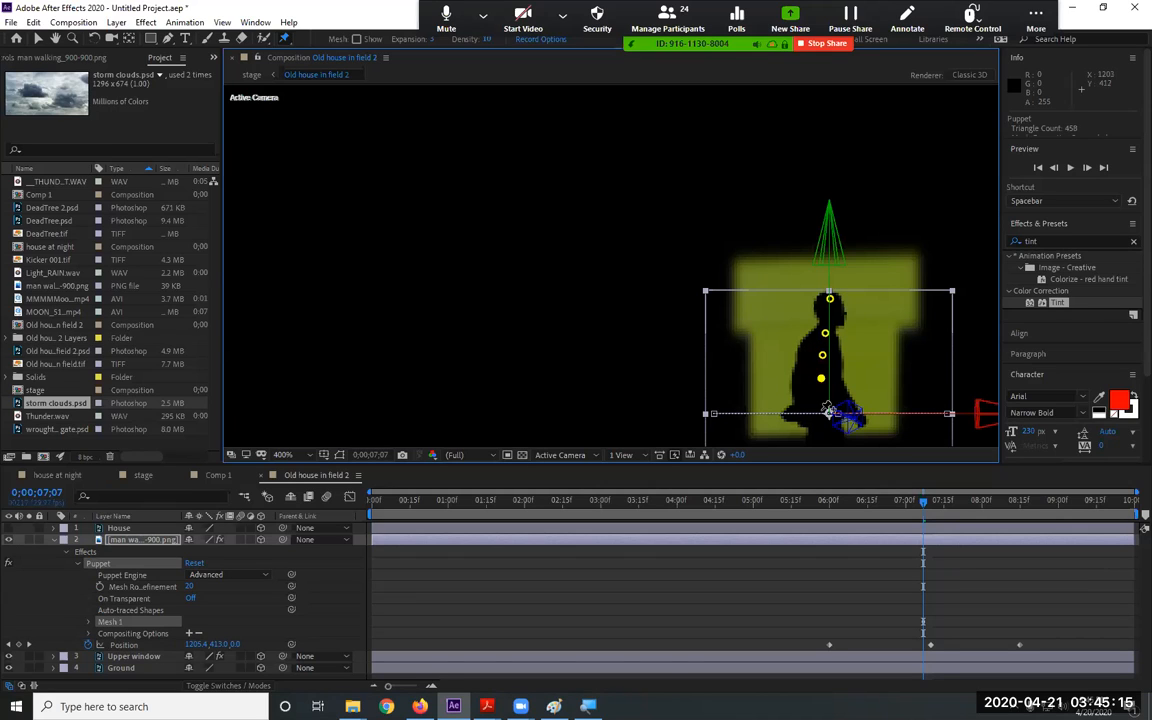
At 0;00;06;00, find the man's head pin under Mesh 1's Deform and remove the position keyframes from Puppet Pin 1
drag(920, 503, 829, 515)
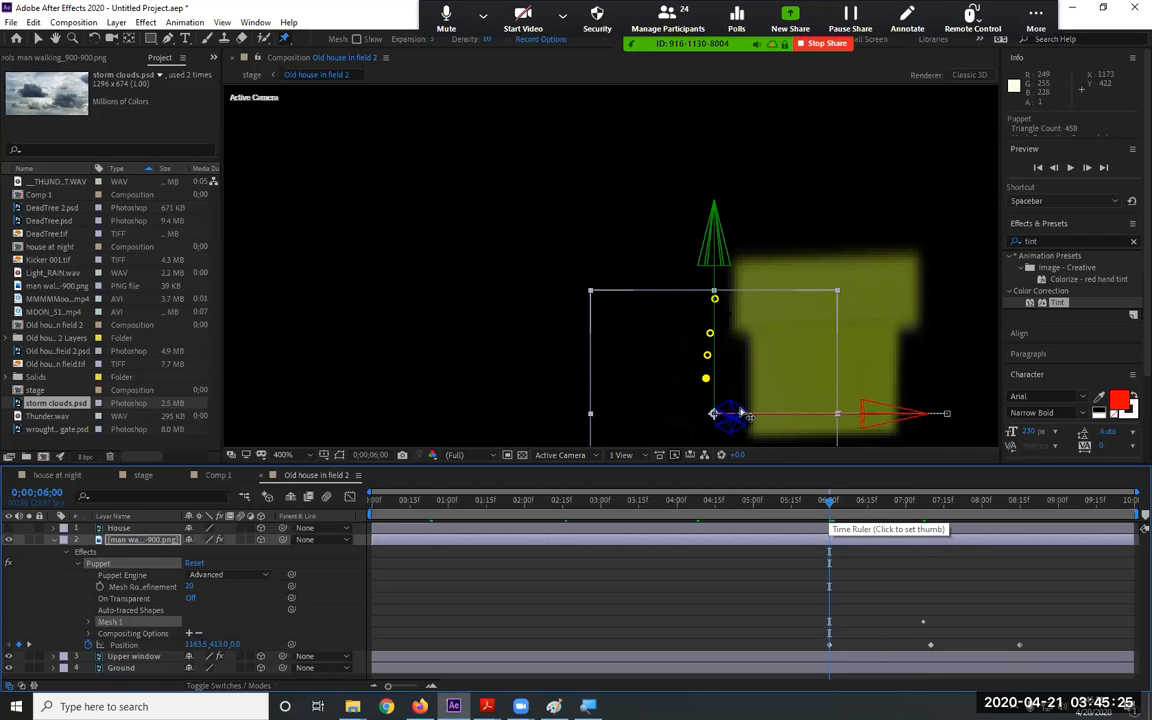
click(90, 622)
scroll(120, 610, down, 1)
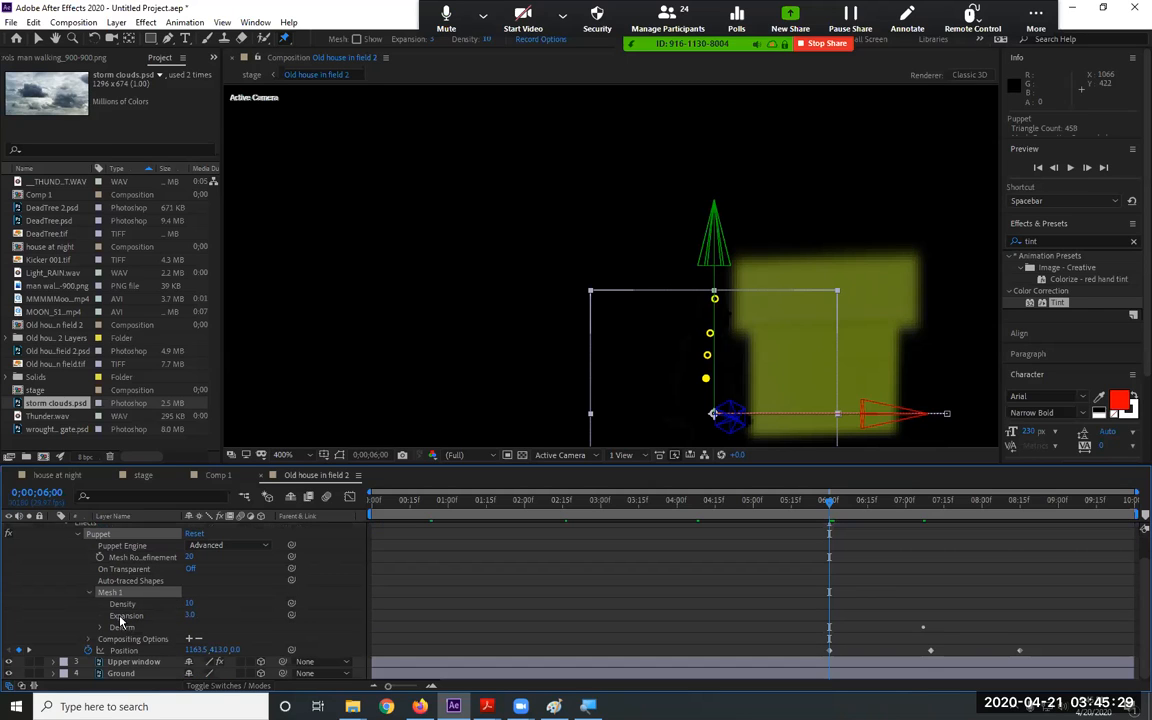
click(101, 628)
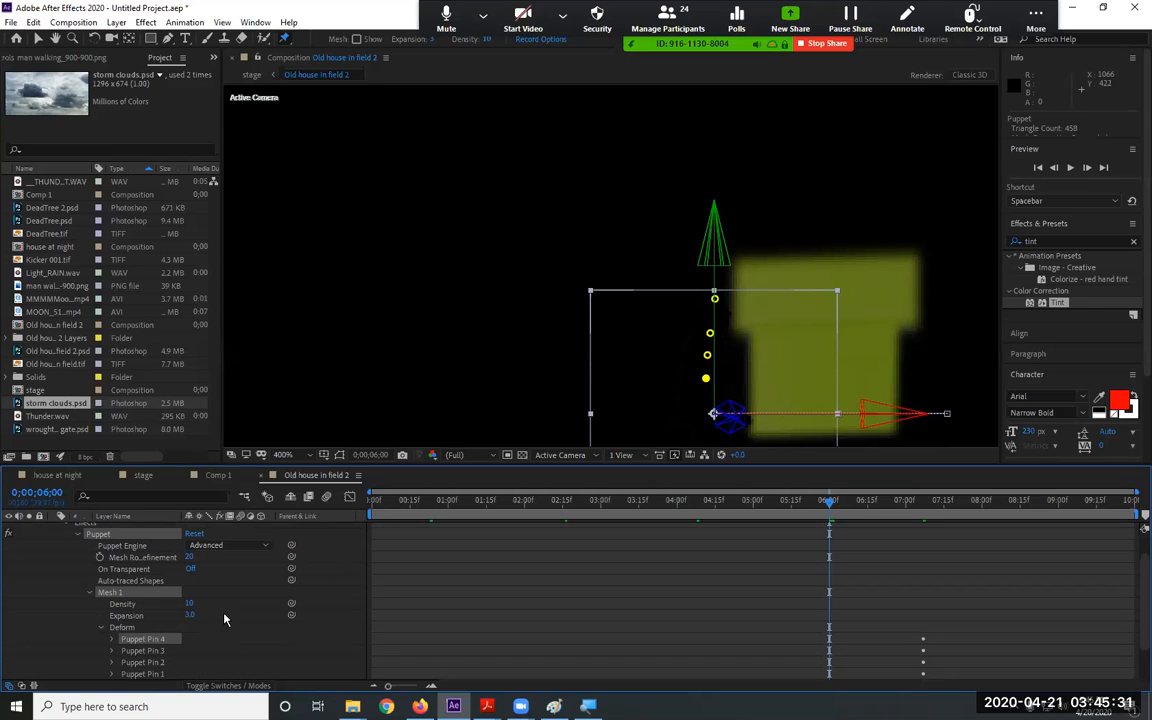
click(715, 302)
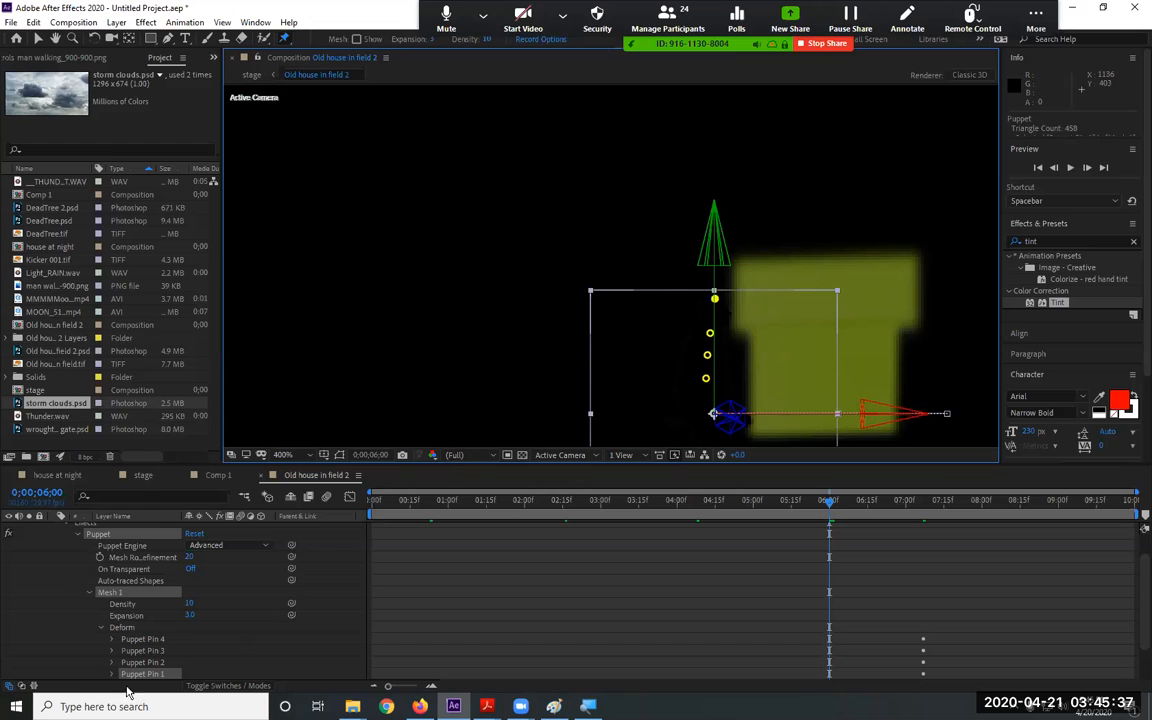
scroll(219, 626, down, 1)
click(112, 628)
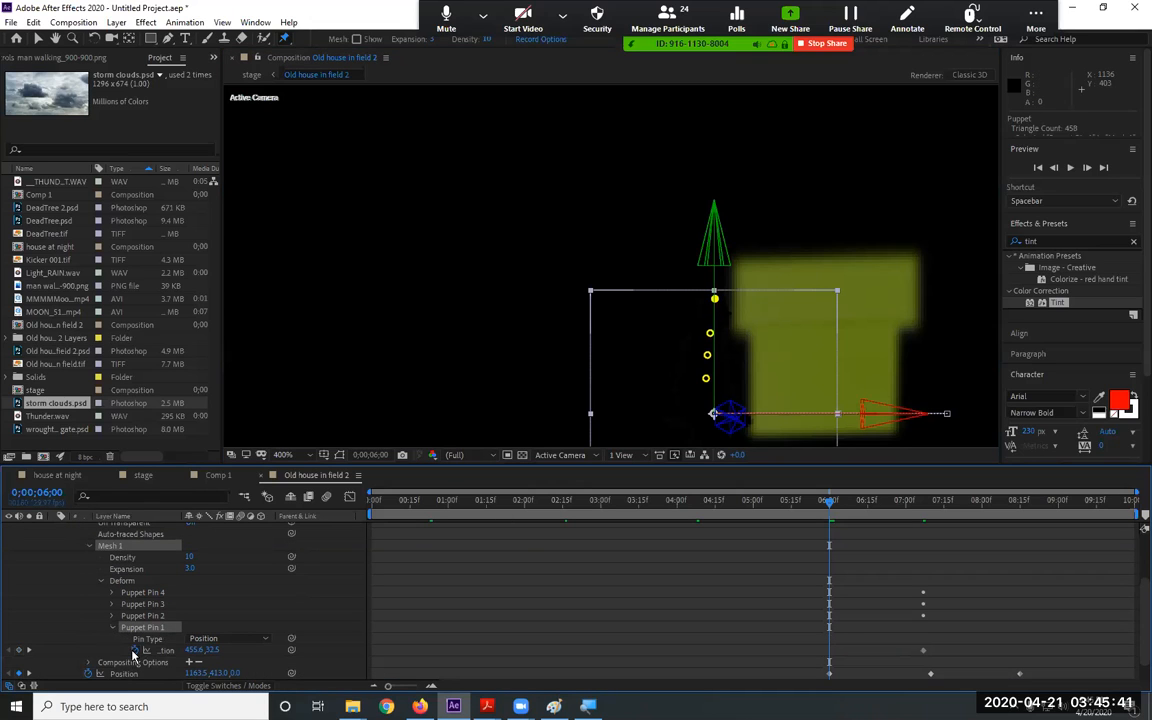
click(134, 651)
At 0;00;06;20, move the man's head pin forward and slightly down to 500.6, 47.5, and check the pose up to 0;00;07;10
drag(837, 502, 880, 501)
drag(778, 299, 797, 311)
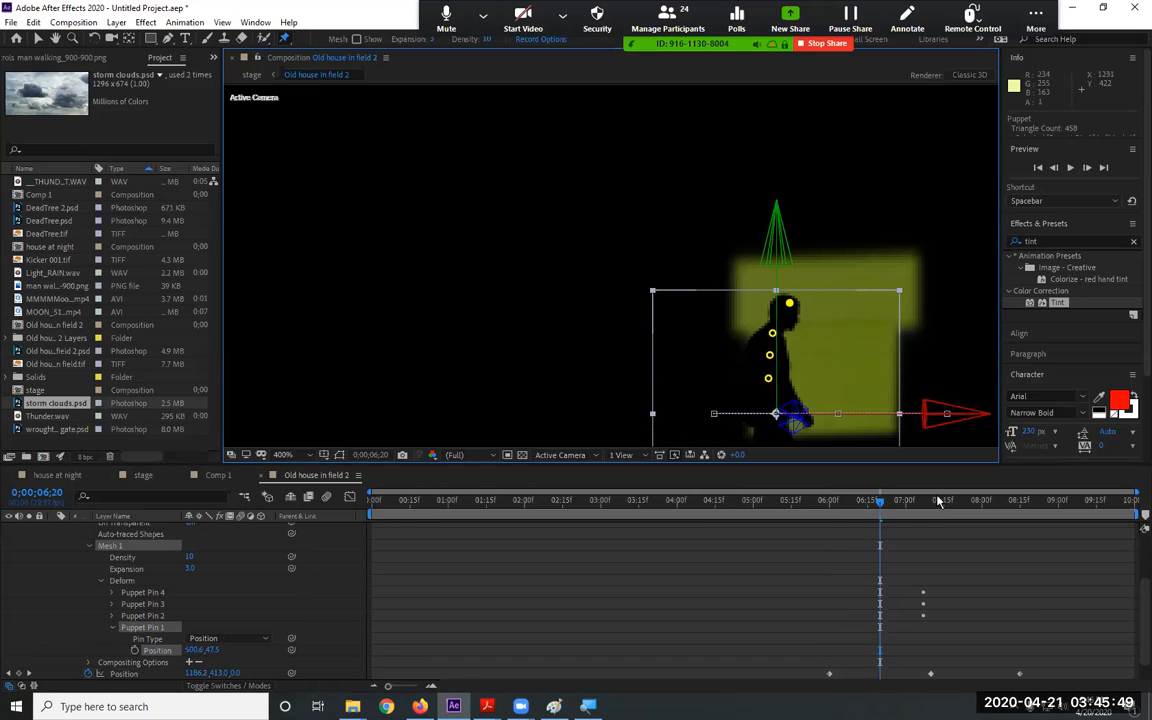
drag(883, 504, 936, 510)
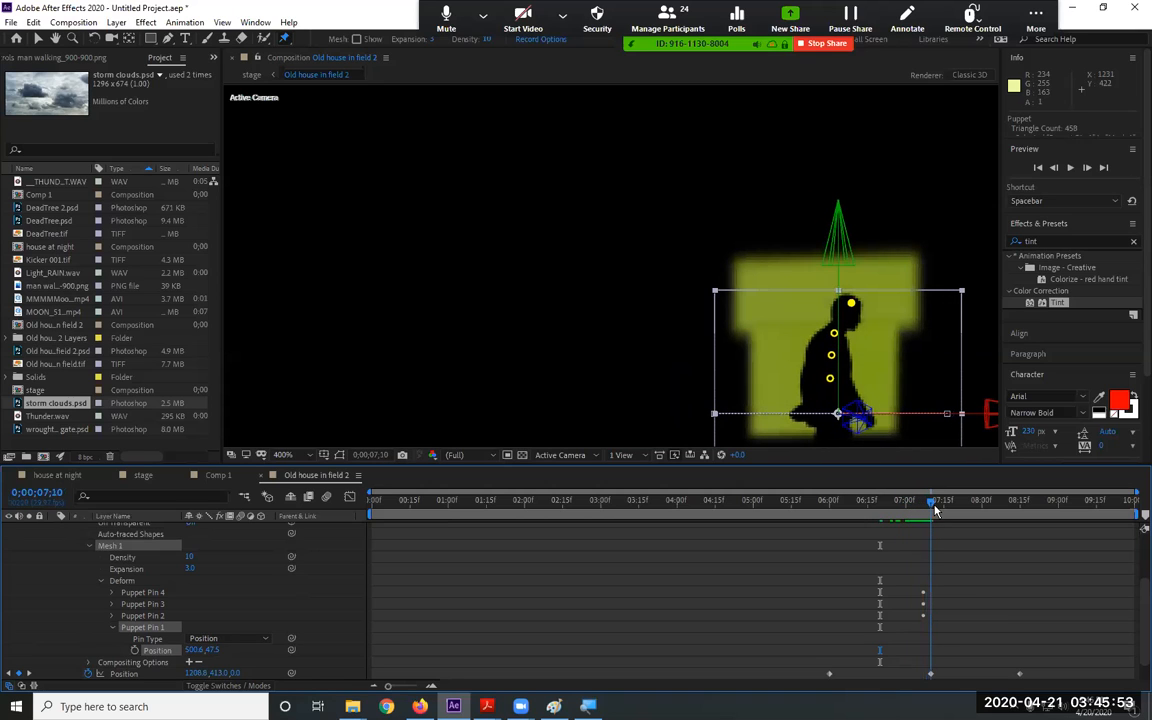
Move the man's head pin back to an upright pose at 435.6, 17.5 and preview the walk from 0;00;05;15
drag(852, 304, 840, 297)
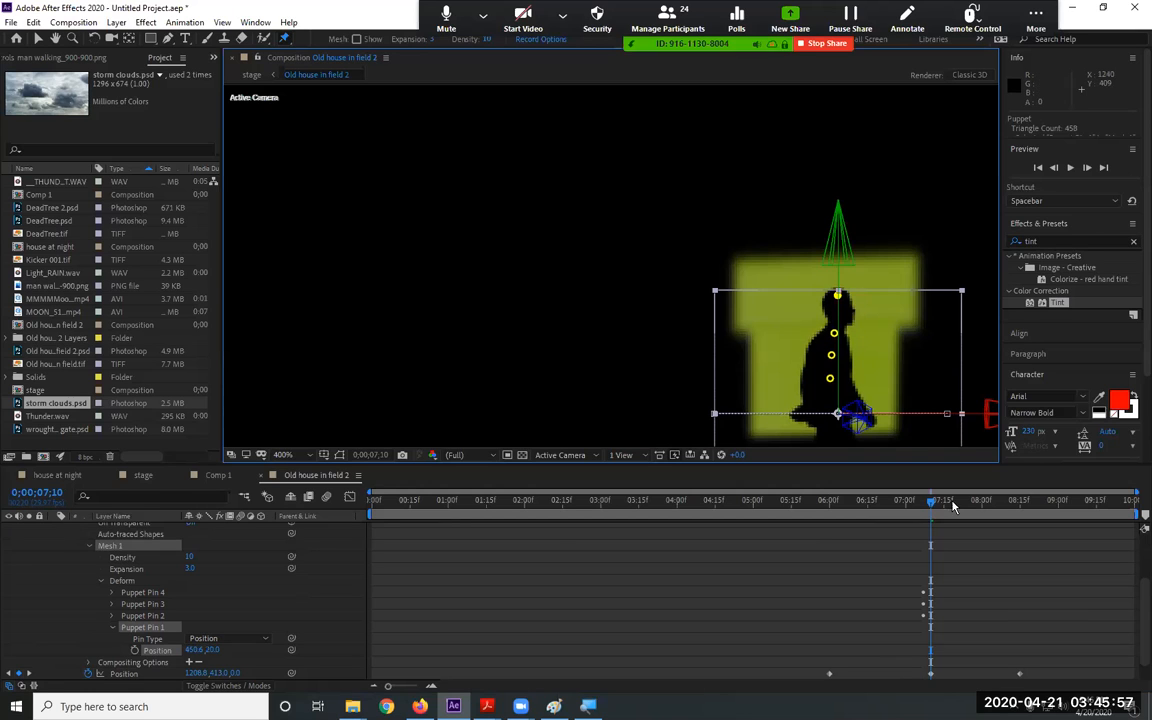
drag(934, 508, 1012, 528)
click(939, 307)
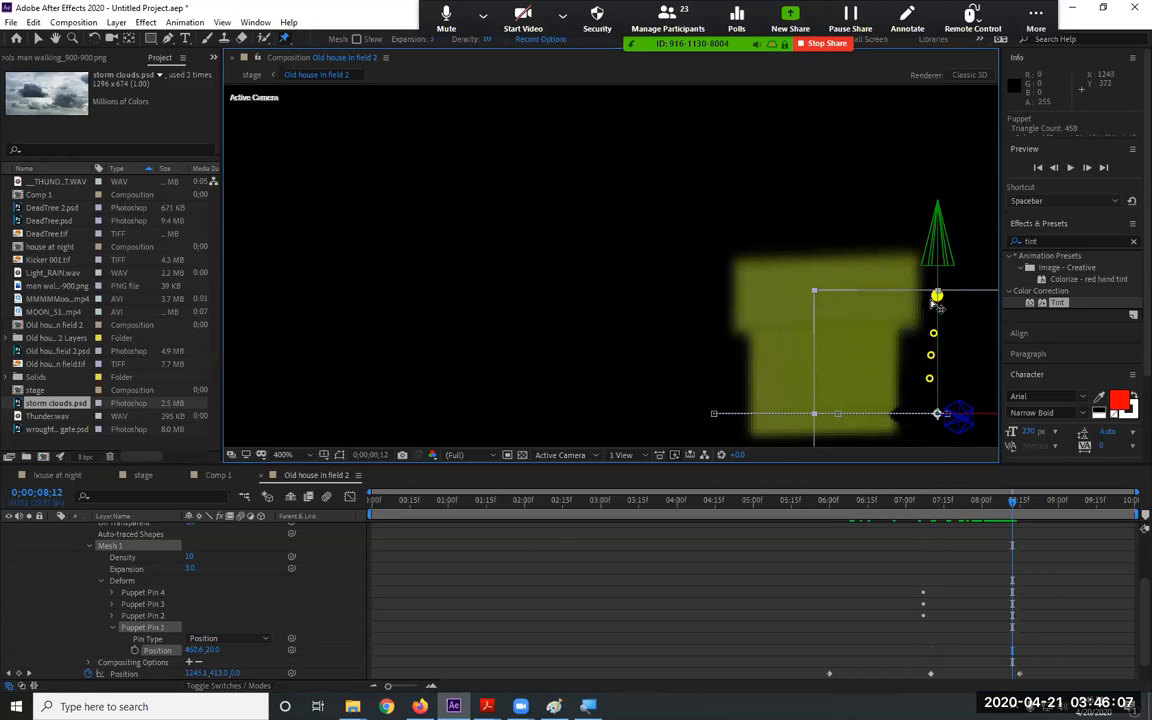
drag(1014, 510, 792, 520)
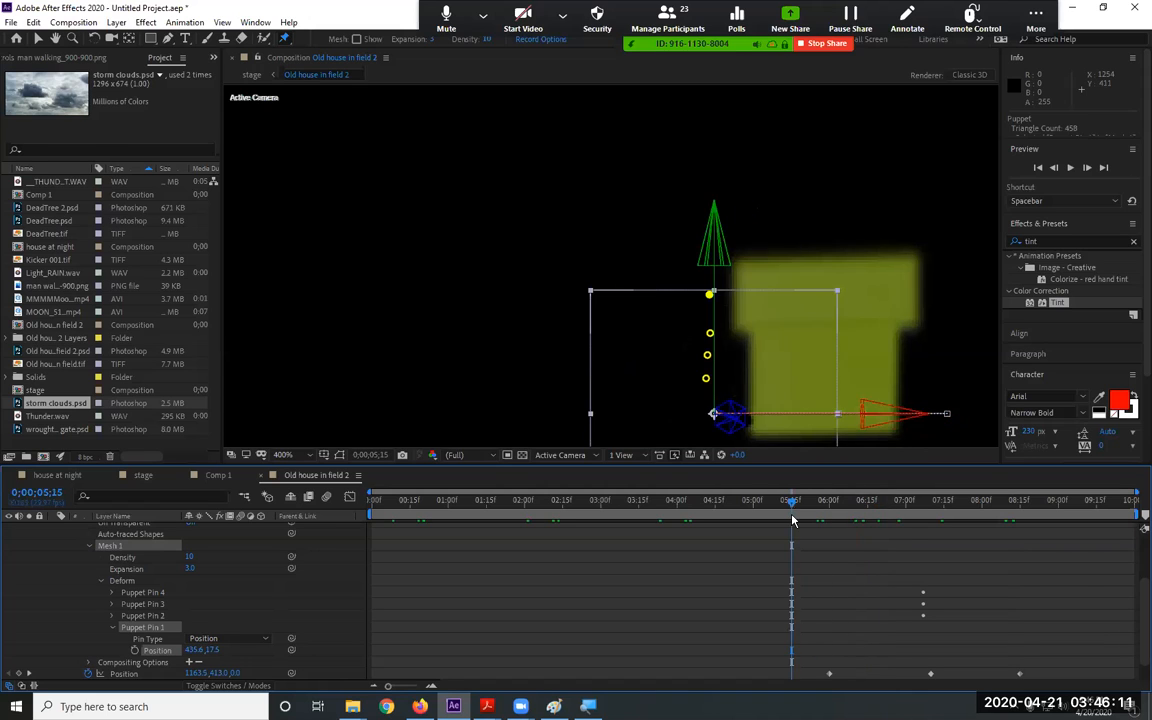
key(space)
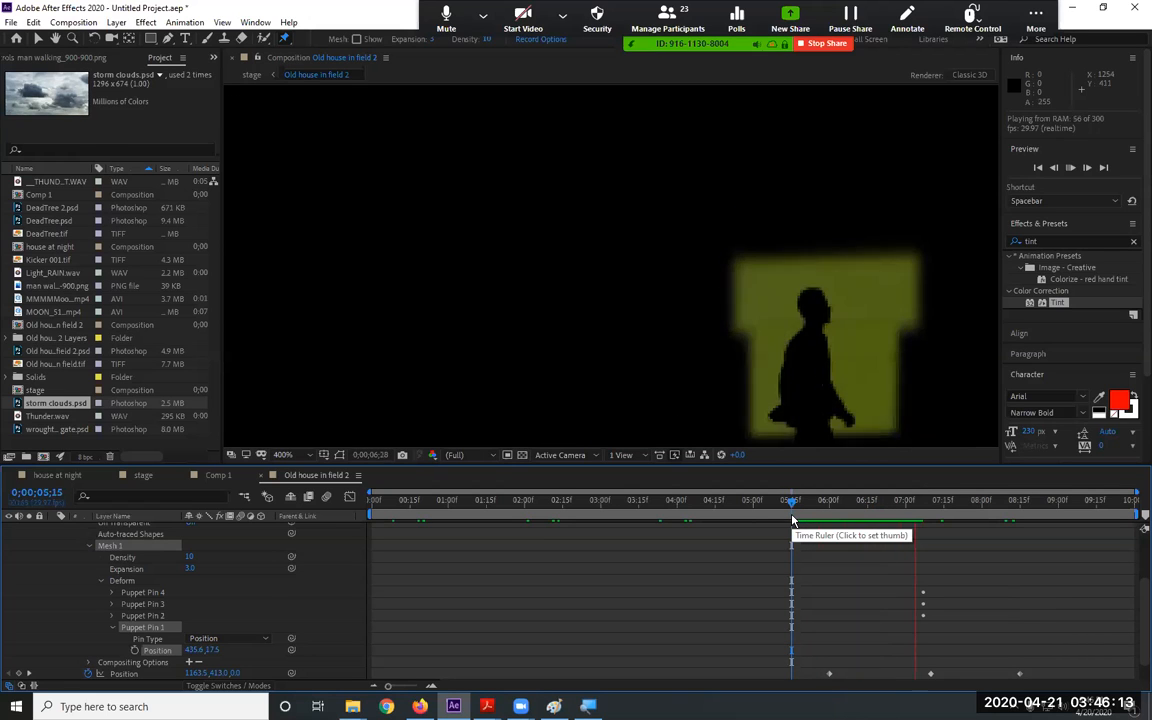
key(space)
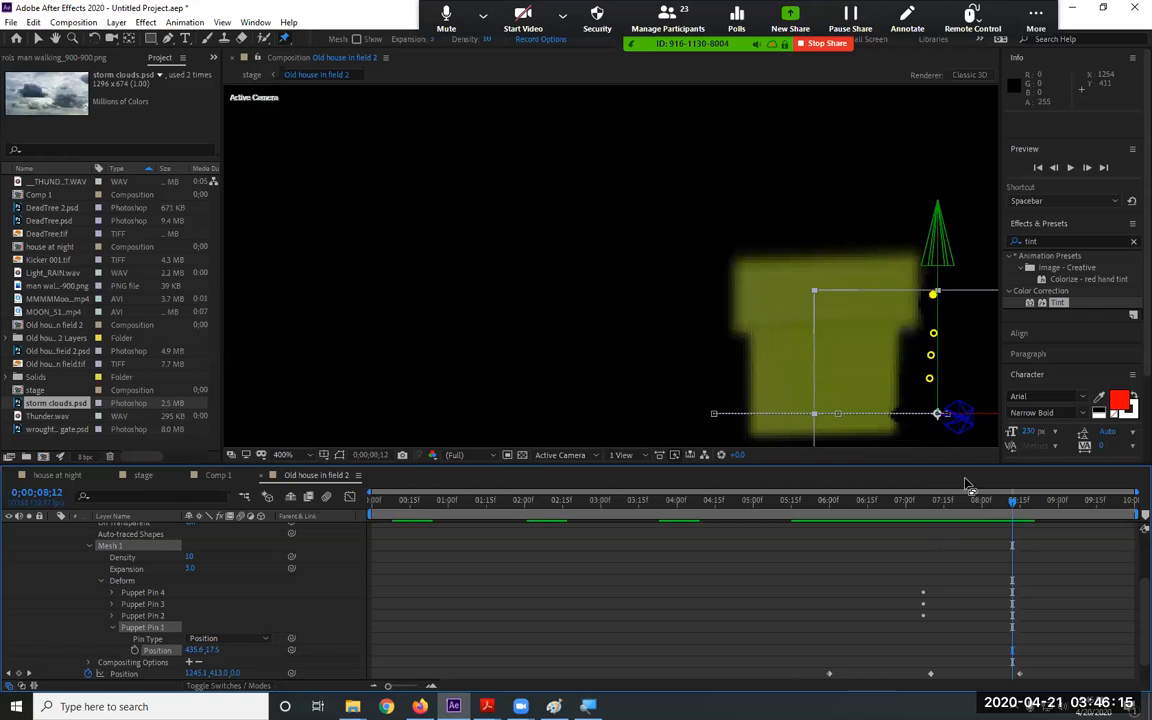
Start position keyframes for Puppet Pin 1 at 0;00;07;06, and move the head pin back to 395.6, 22.5 at 0;00;05;26
drag(1010, 503, 921, 547)
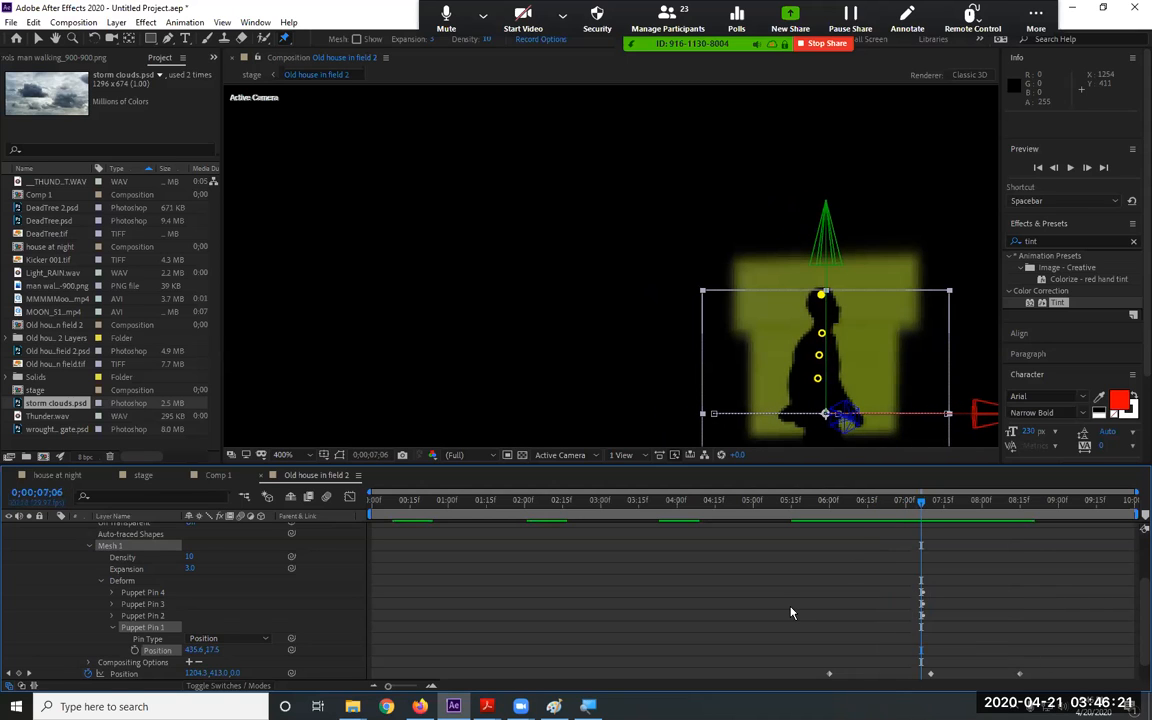
scroll(790, 612, down, 1)
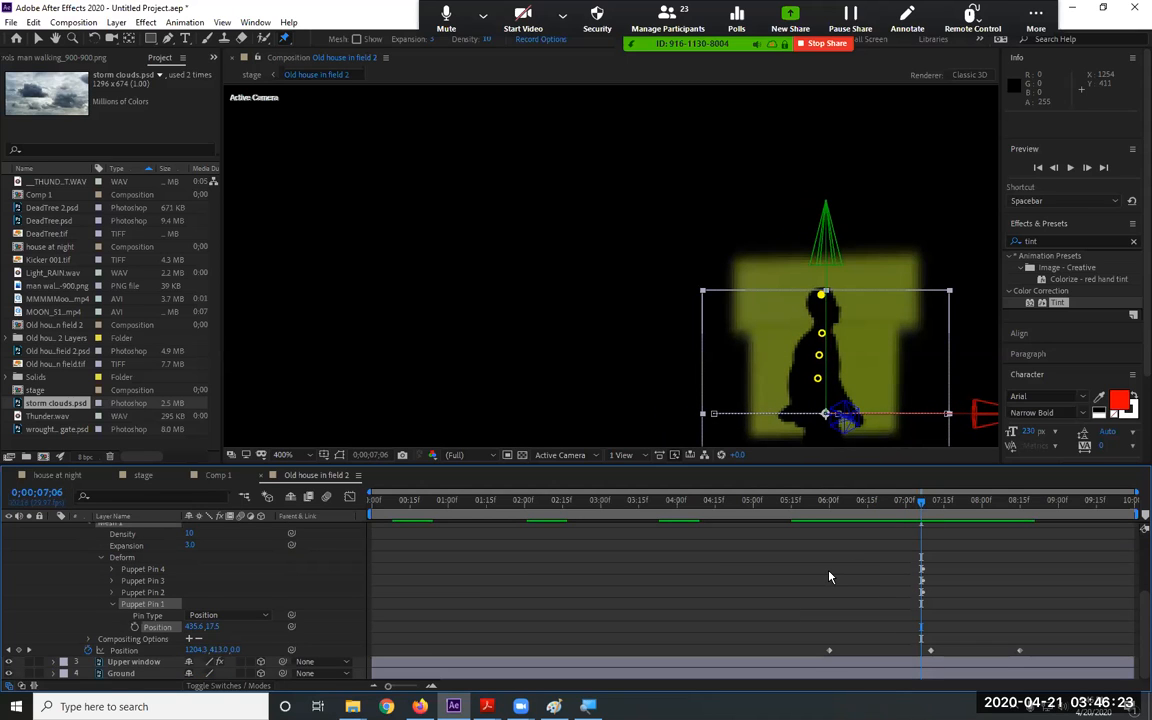
scroll(829, 576, up, 1)
scroll(829, 576, down, 1)
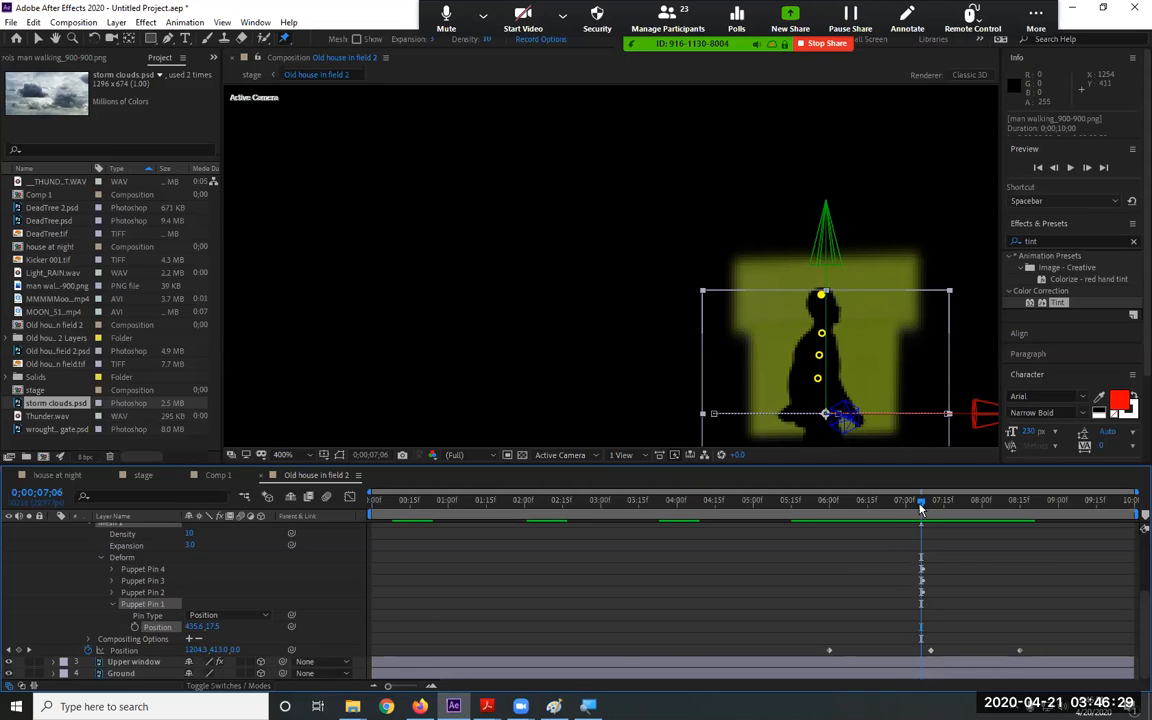
click(135, 626)
drag(921, 502, 820, 510)
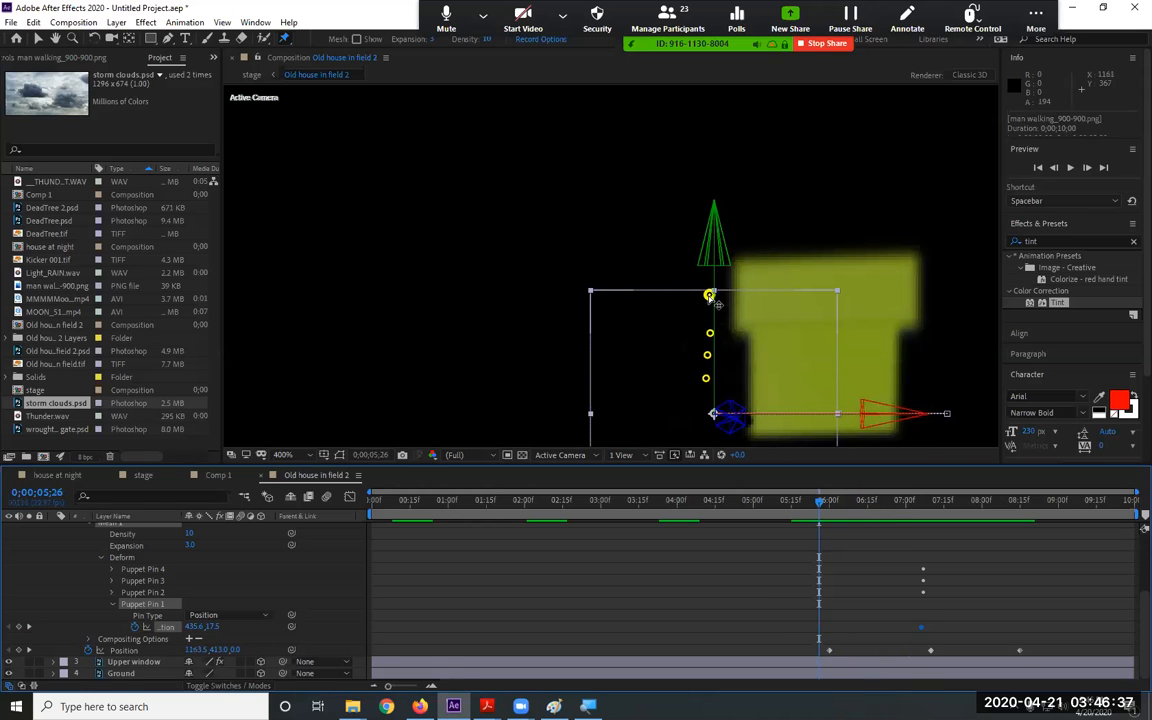
drag(710, 296, 707, 294)
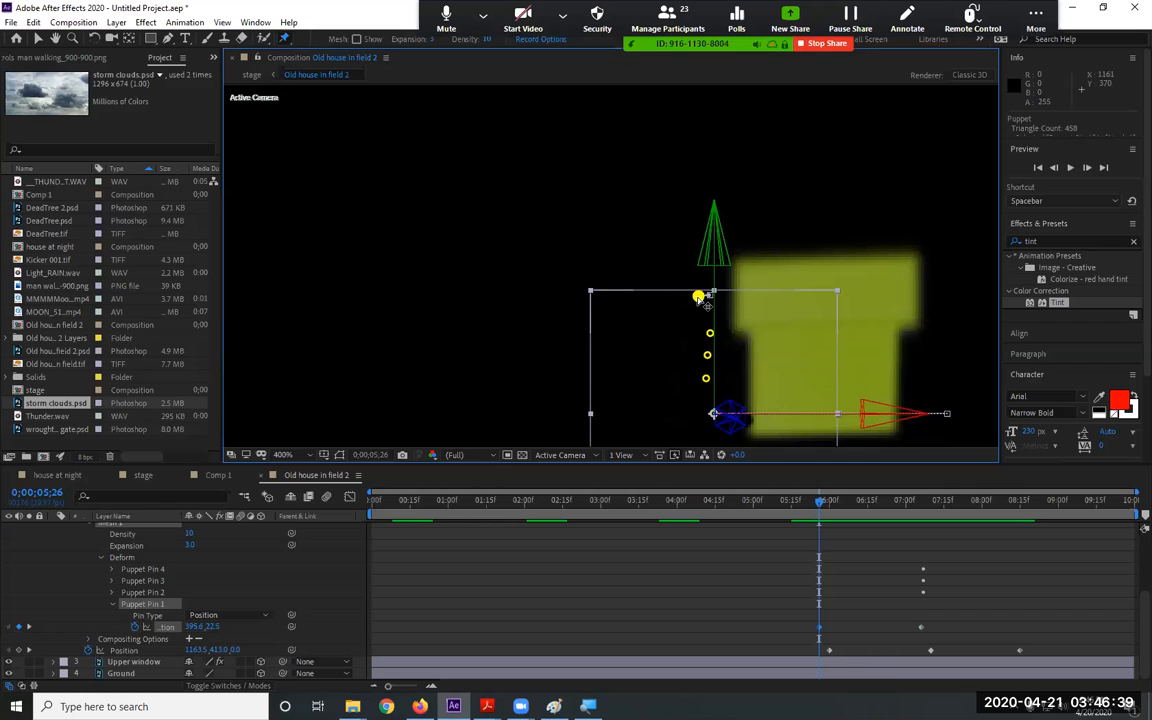
At 0;00;07;23, bend the man's head forward and down to 515.6, 52.5, and preview from 0;00;05;25
drag(825, 508, 964, 522)
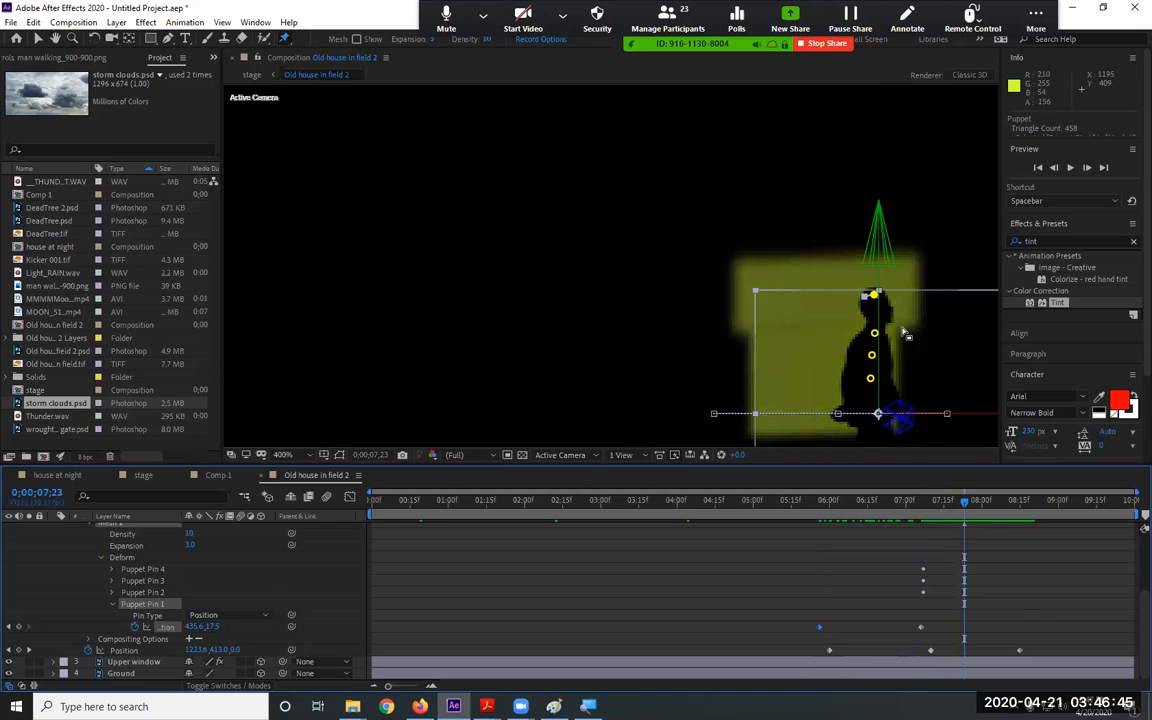
drag(874, 296, 895, 303)
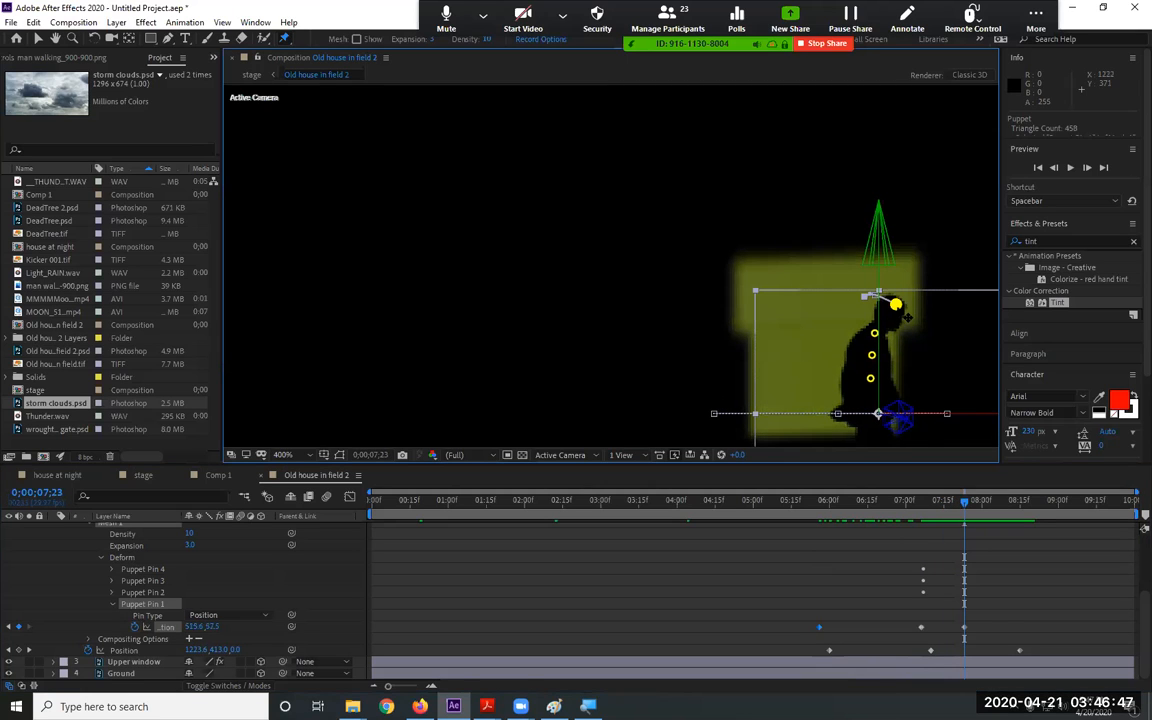
drag(964, 512, 816, 520)
key(space)
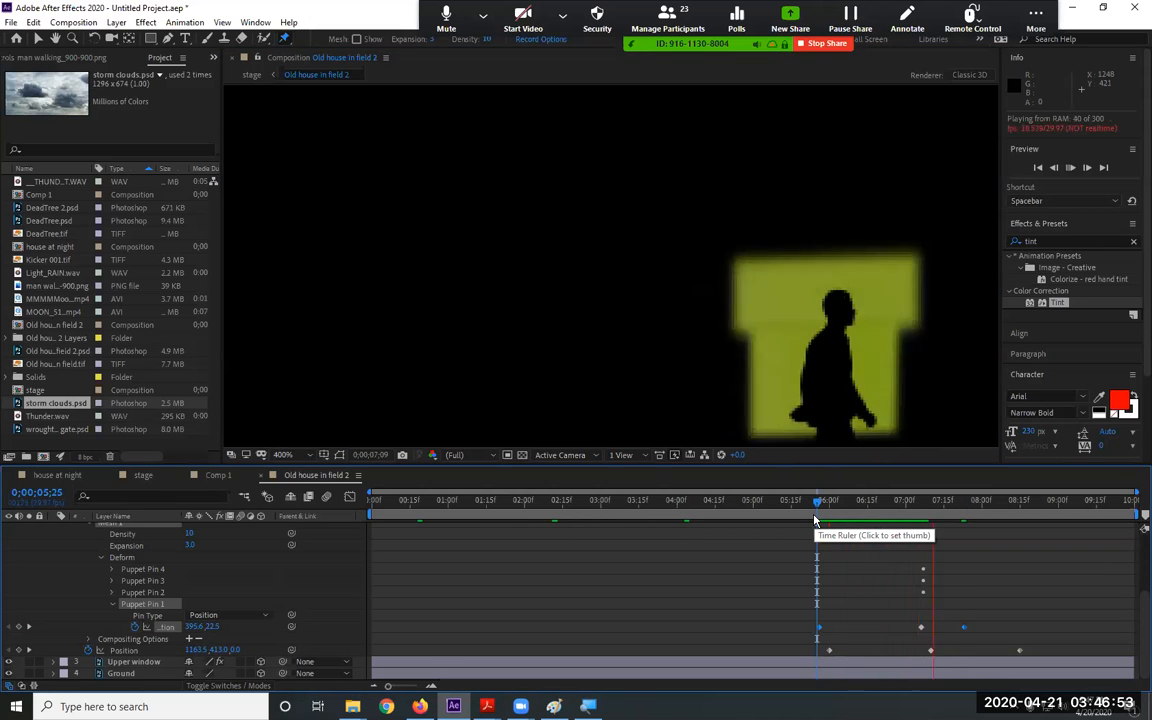
key(space)
Shift the last two Puppet Pin 1 keyframes earlier, starting at 0;00;06;15, and preview the motion from 0;00;05;24
drag(906, 618, 868, 627)
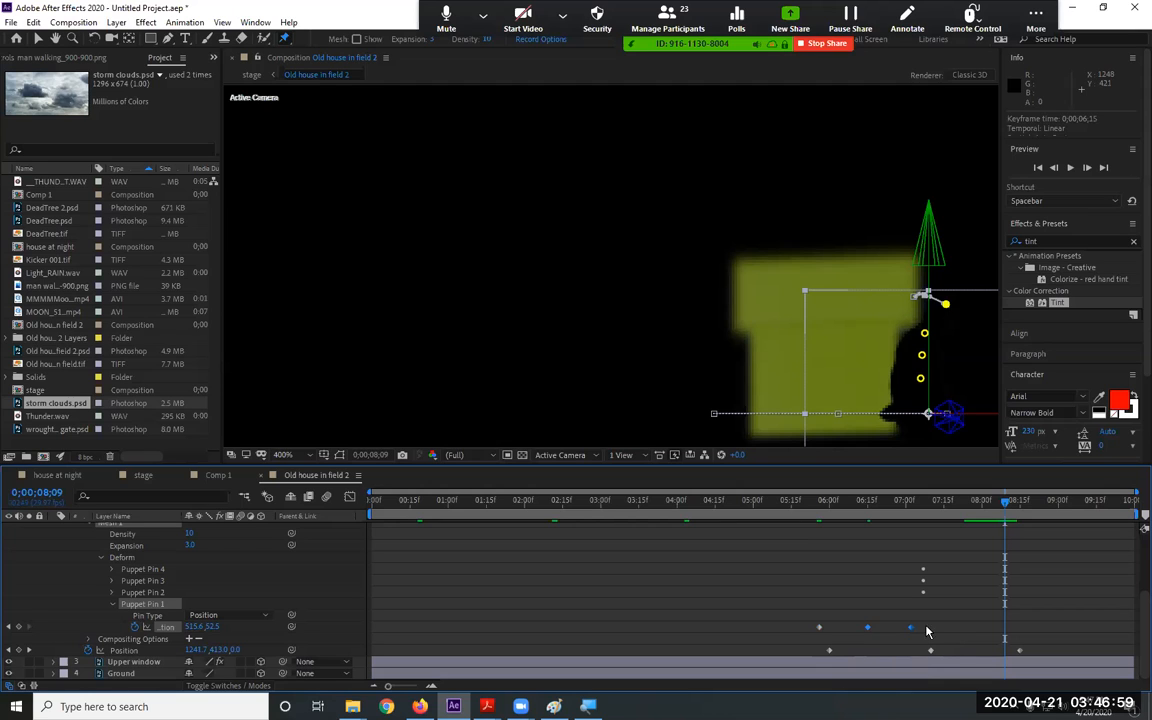
drag(835, 503, 815, 508)
key(space)
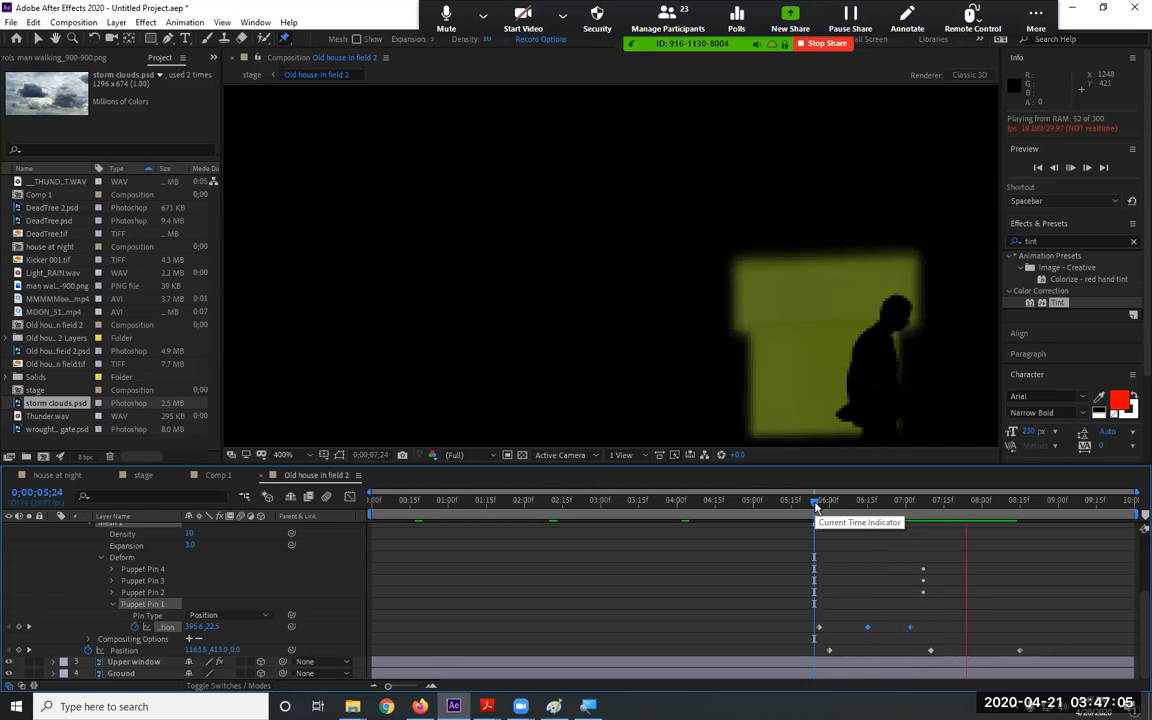
key(space)
Show the House layer again and preview the man passing the window from 0;00;05;12
scroll(160, 608, up, 4)
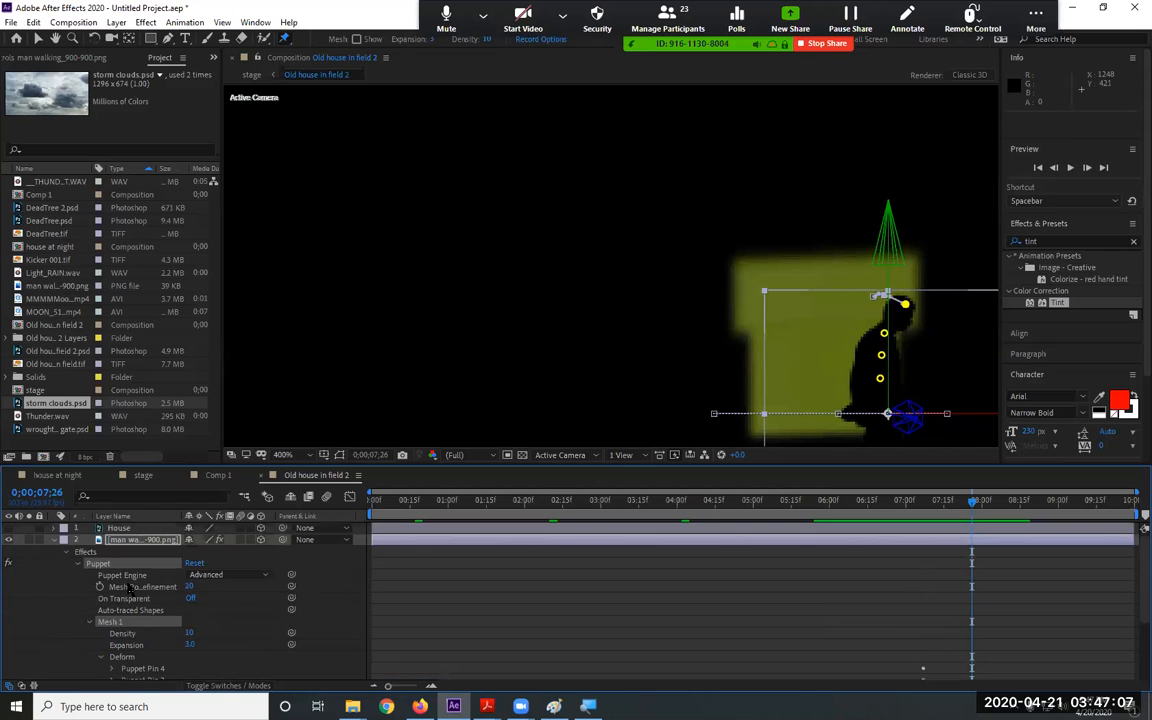
click(10, 528)
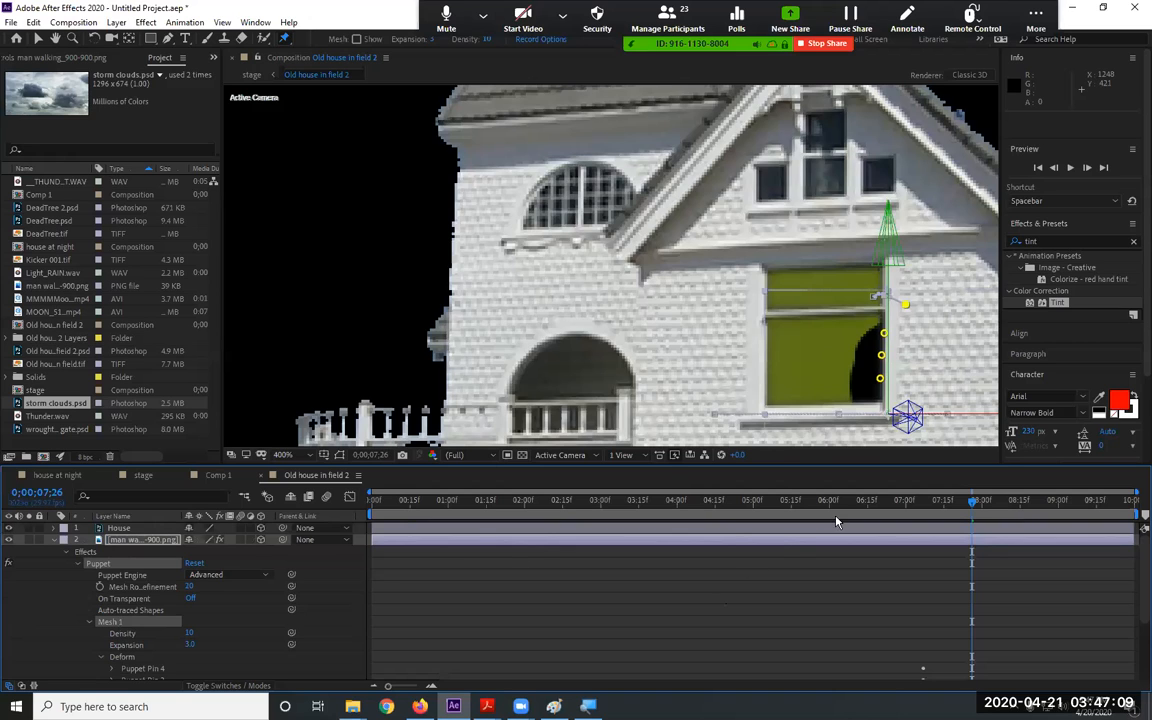
click(789, 504)
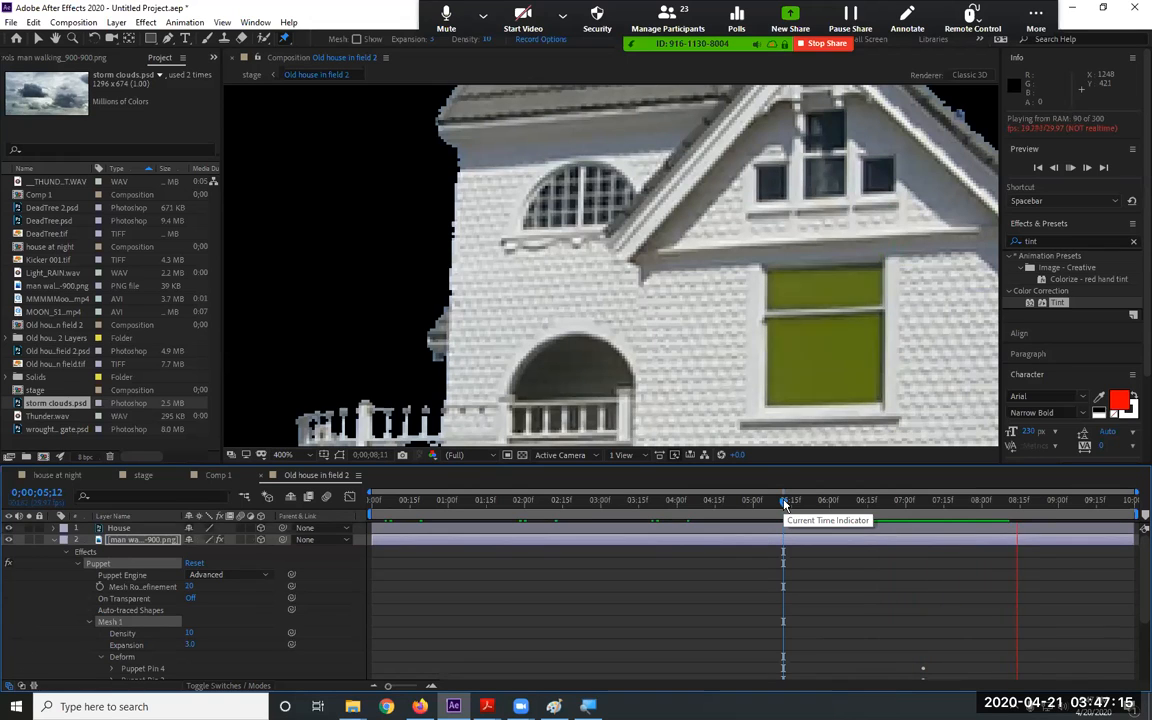
key(space)
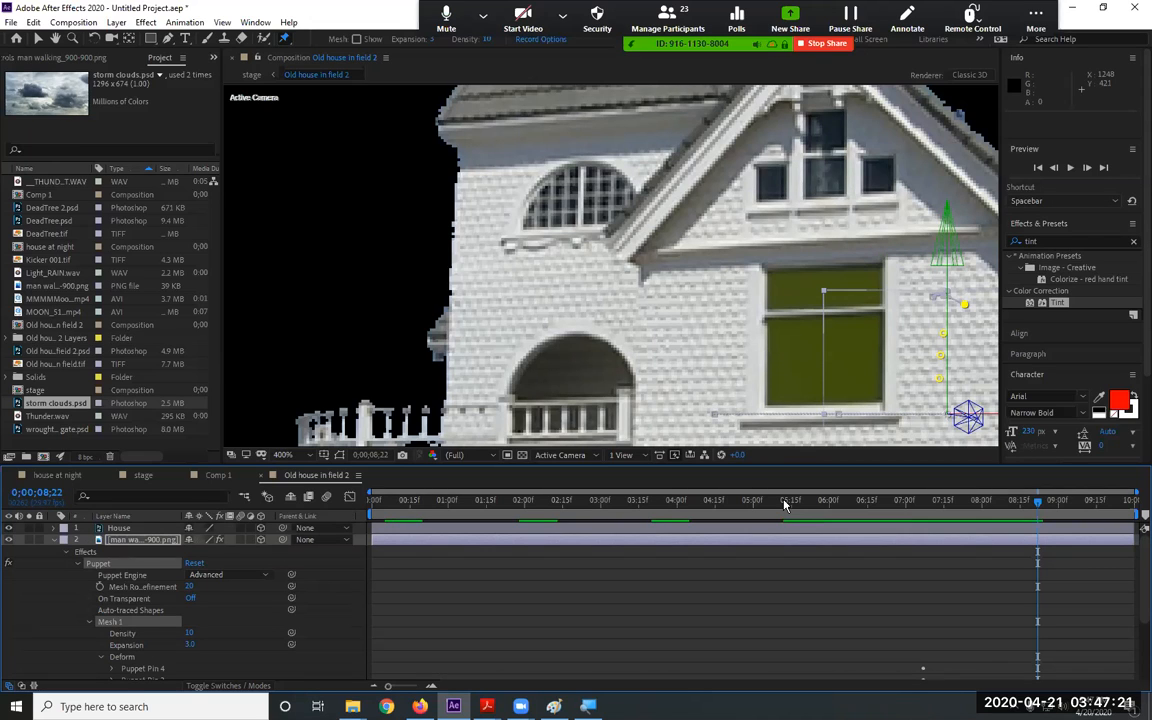
Preview the stage composition to check how the walking man looks in the full scene
click(144, 477)
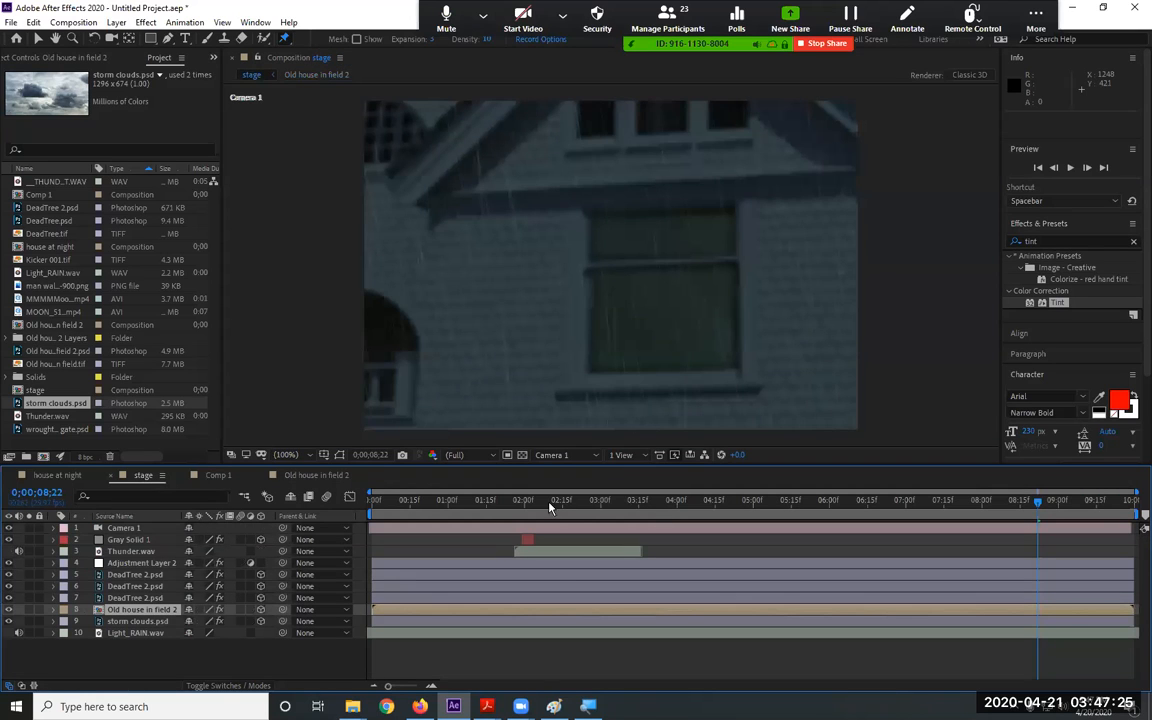
click(549, 508)
key(space)
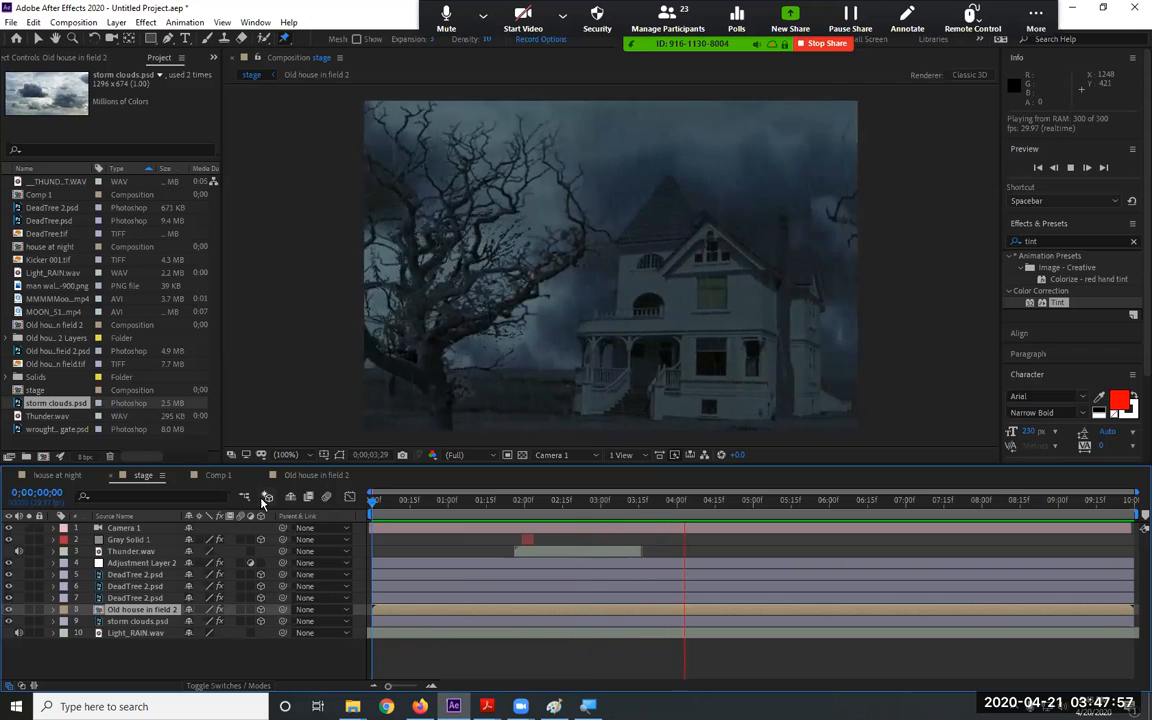
key(space)
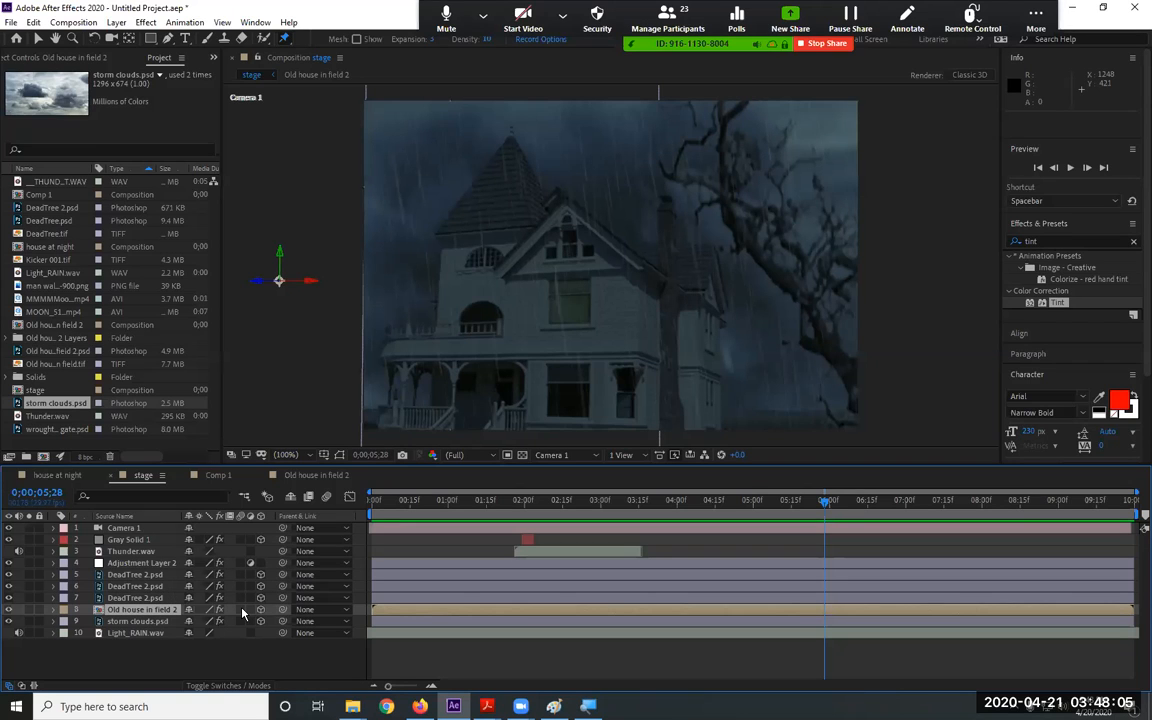
Collapse transformations on the Old house in field 2 layer and preview the scene
click(199, 610)
key(space)
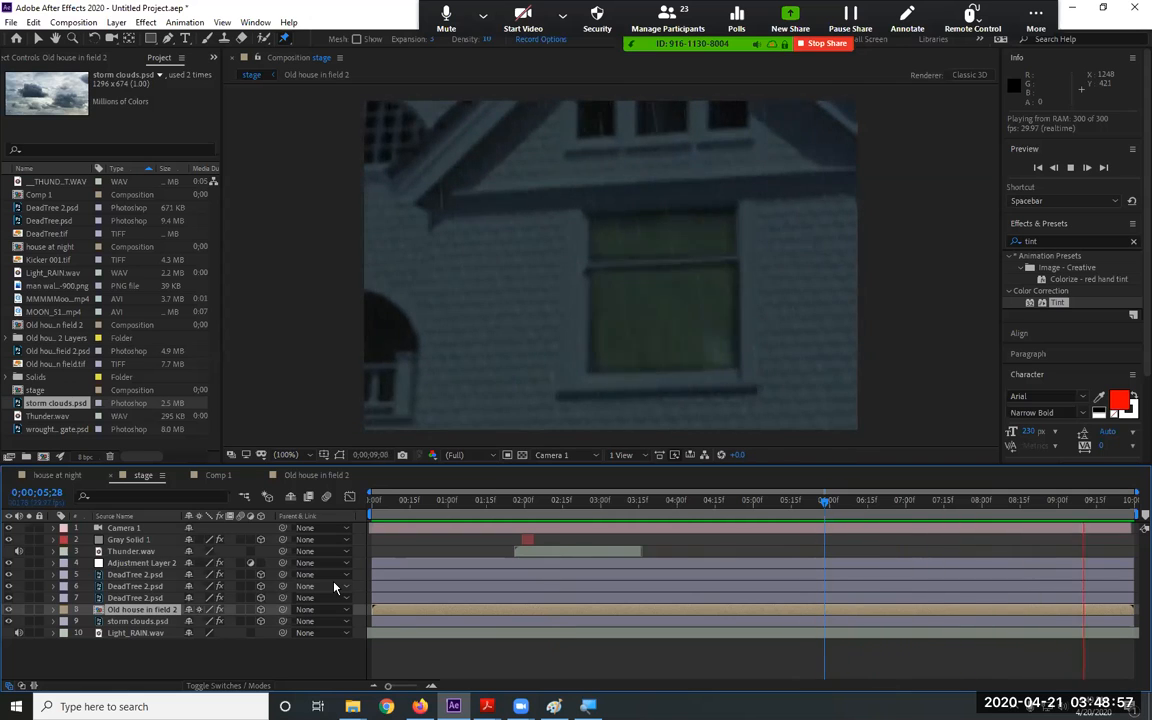
key(space)
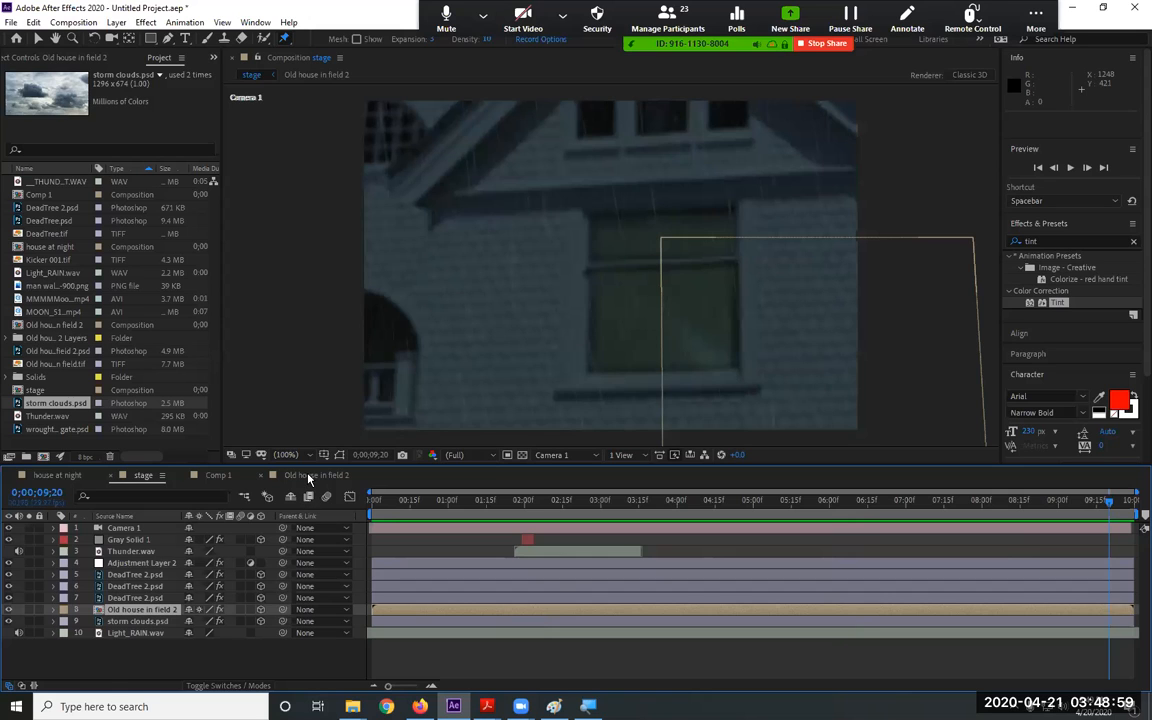
In Old house in field 2, shift the last two Puppet Pin 1 keyframes earlier, ending at 0;00;06;17, and adjust the head pin near 0;00;07;06
click(310, 476)
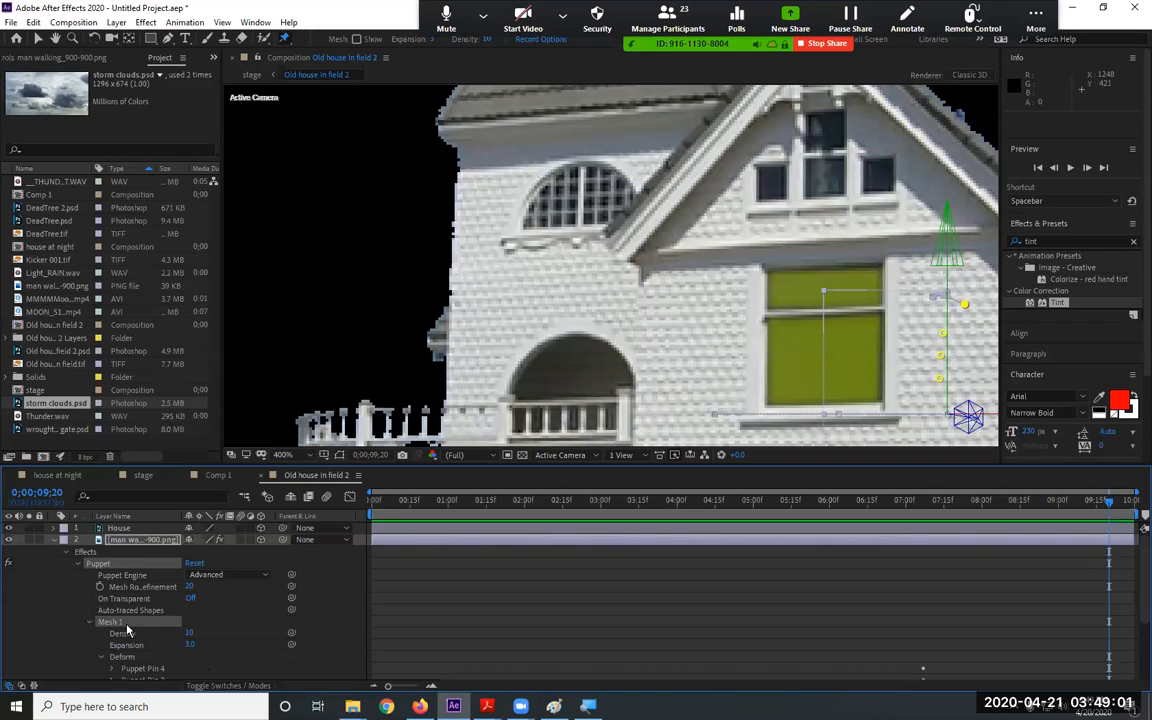
scroll(175, 592, down, 3)
click(168, 606)
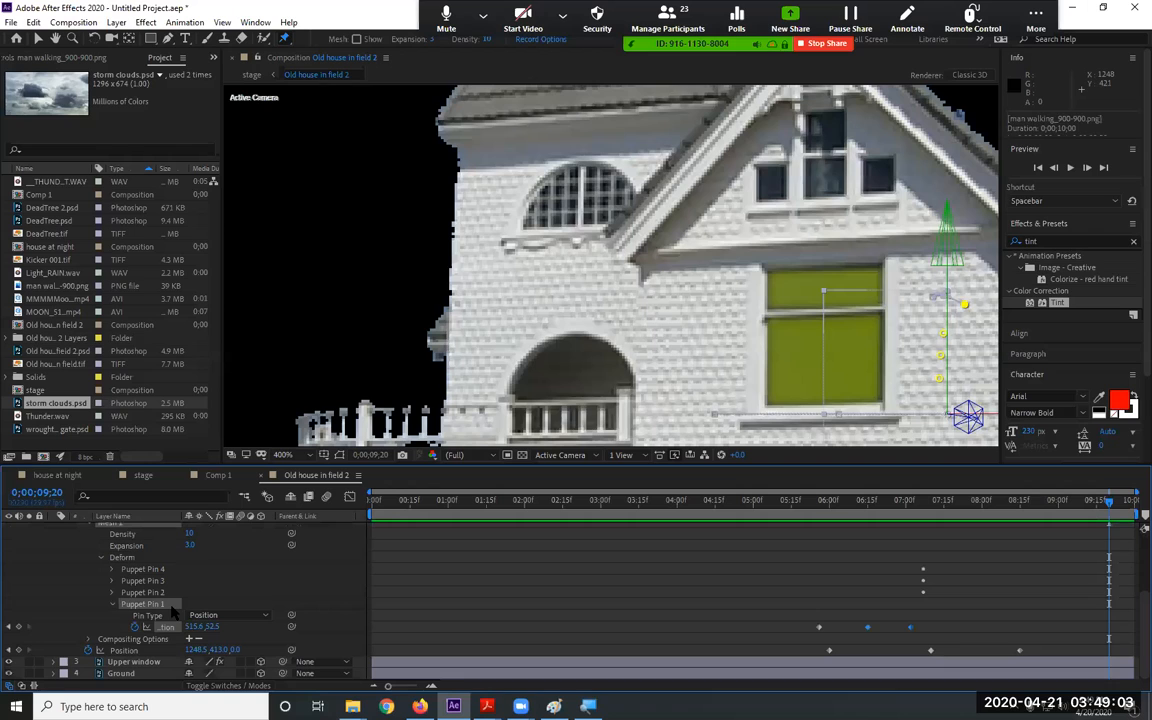
mouse_move(907, 513)
mouse_down()
mouse_move(874, 513)
mouse_move(903, 513)
mouse_up()
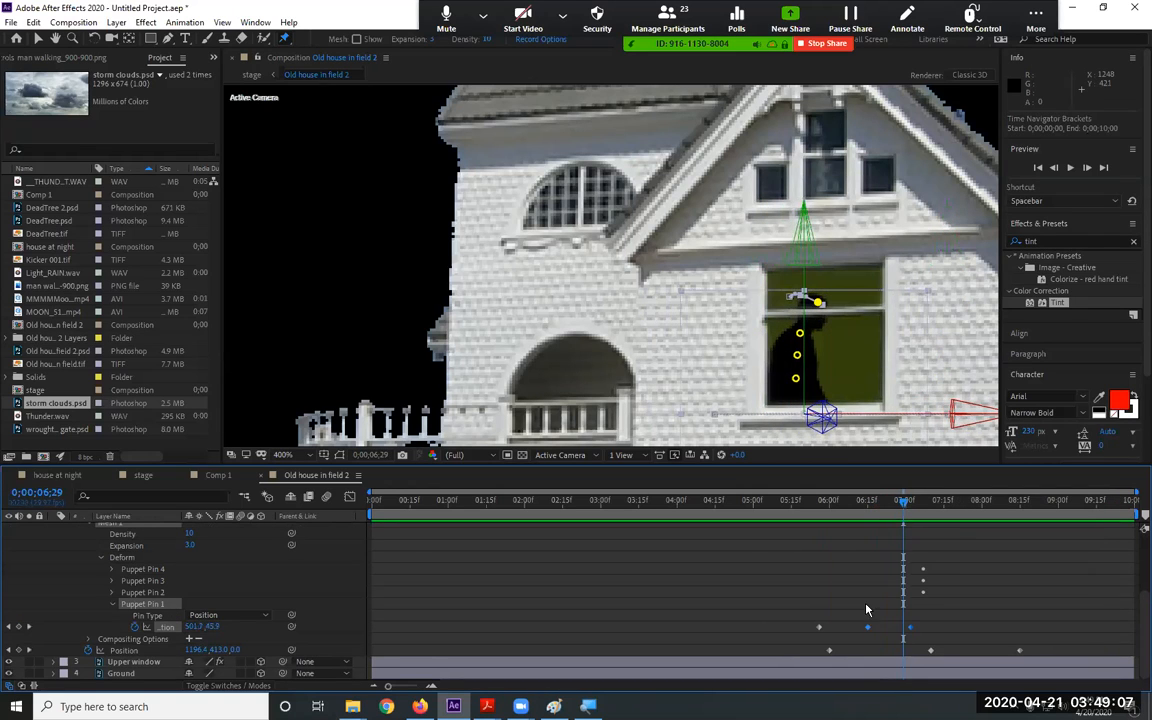
mouse_move(858, 611)
mouse_down()
mouse_move(916, 631)
mouse_move(869, 628)
mouse_up()
drag(900, 507, 916, 511)
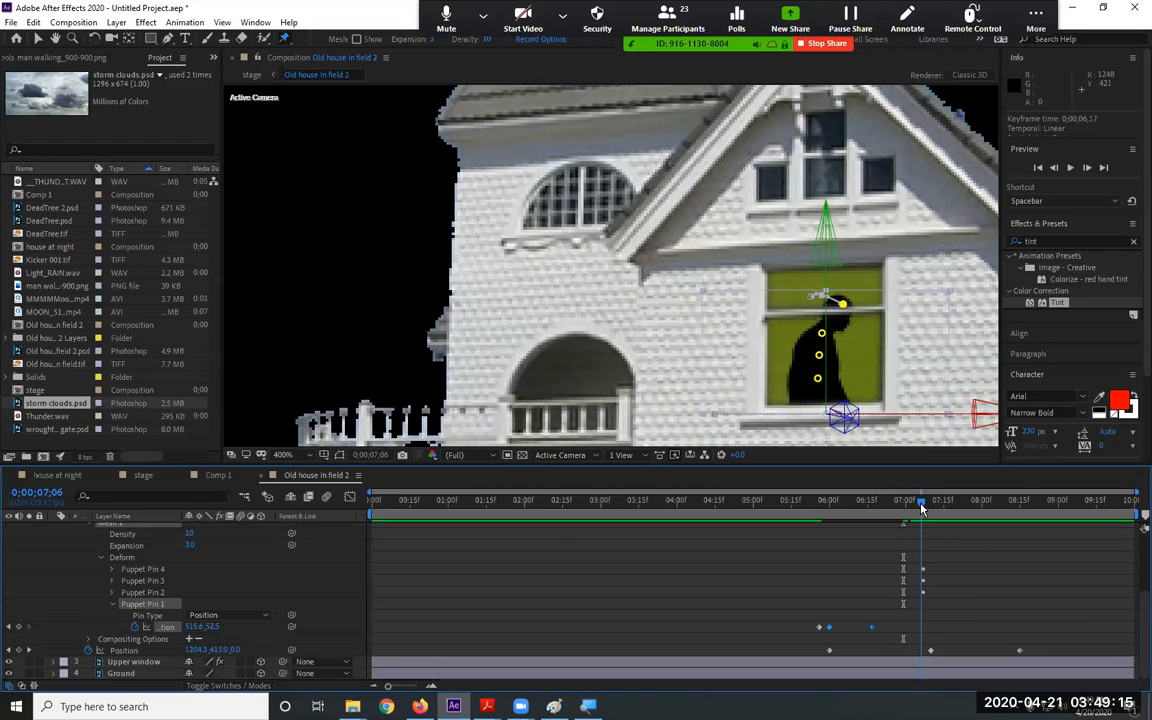
mouse_move(848, 305)
mouse_down()
mouse_move(832, 298)
mouse_move(845, 304)
mouse_up()
drag(922, 503, 866, 536)
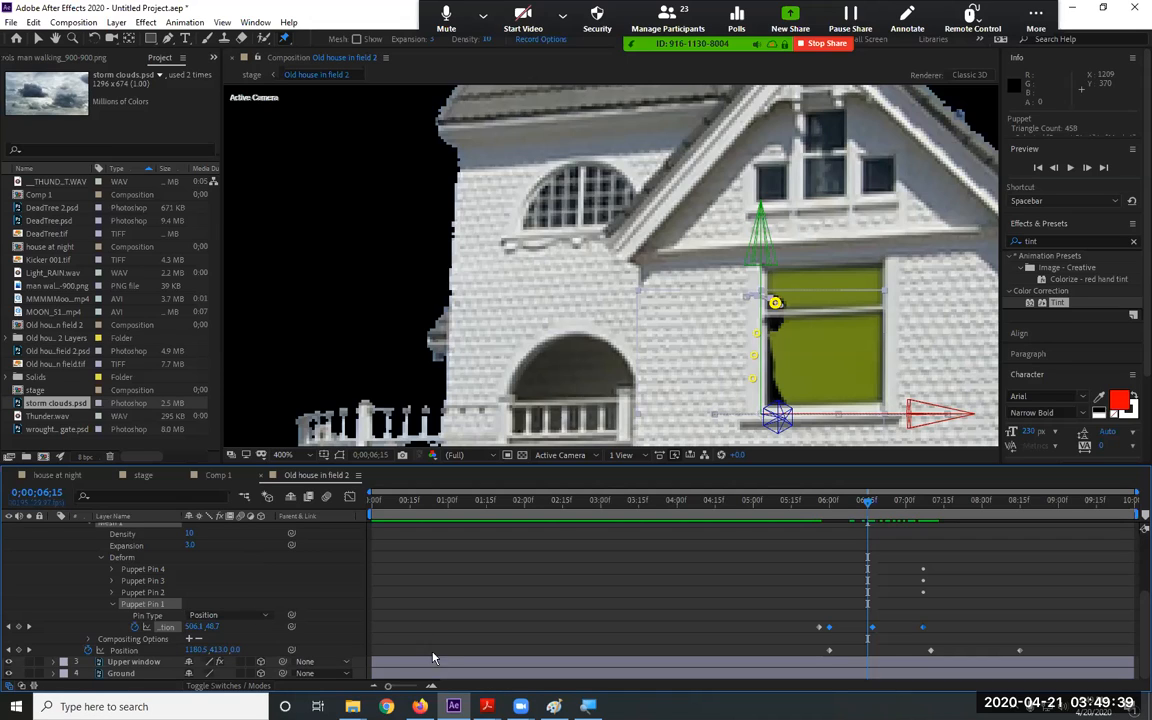
In the stage composition, mute the Light_RAIN.wav and Thunder.wav layers and preview the scene from the start
scroll(105, 540, up, 5)
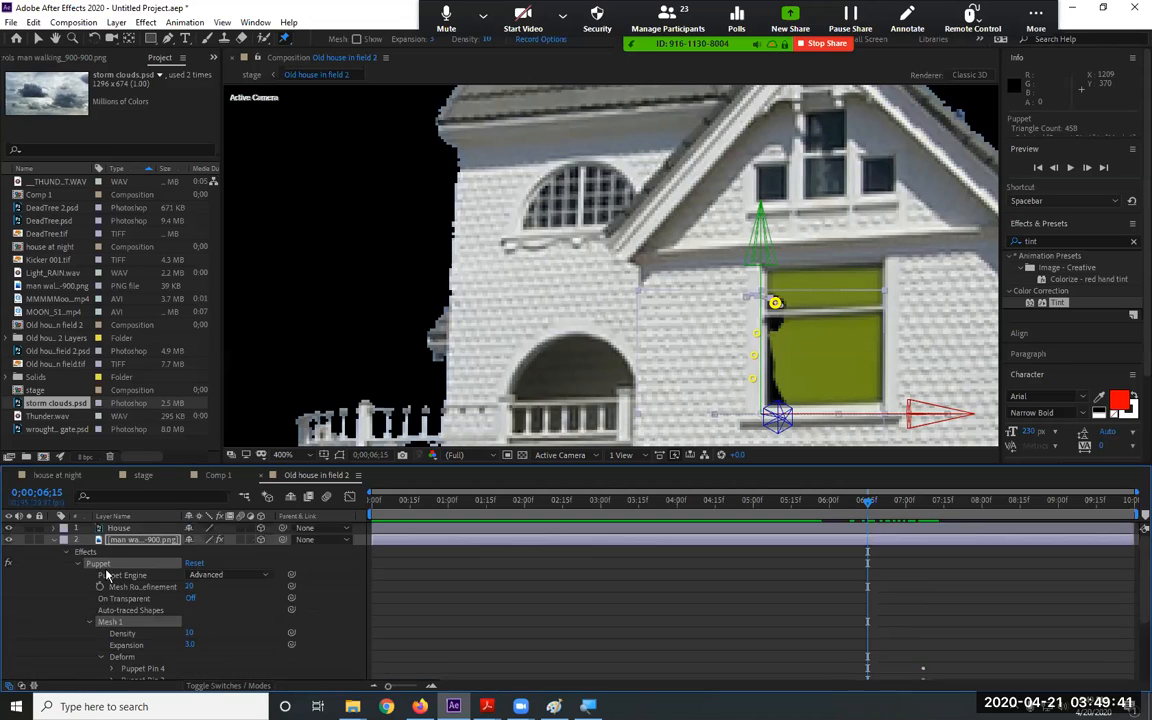
click(55, 475)
click(143, 476)
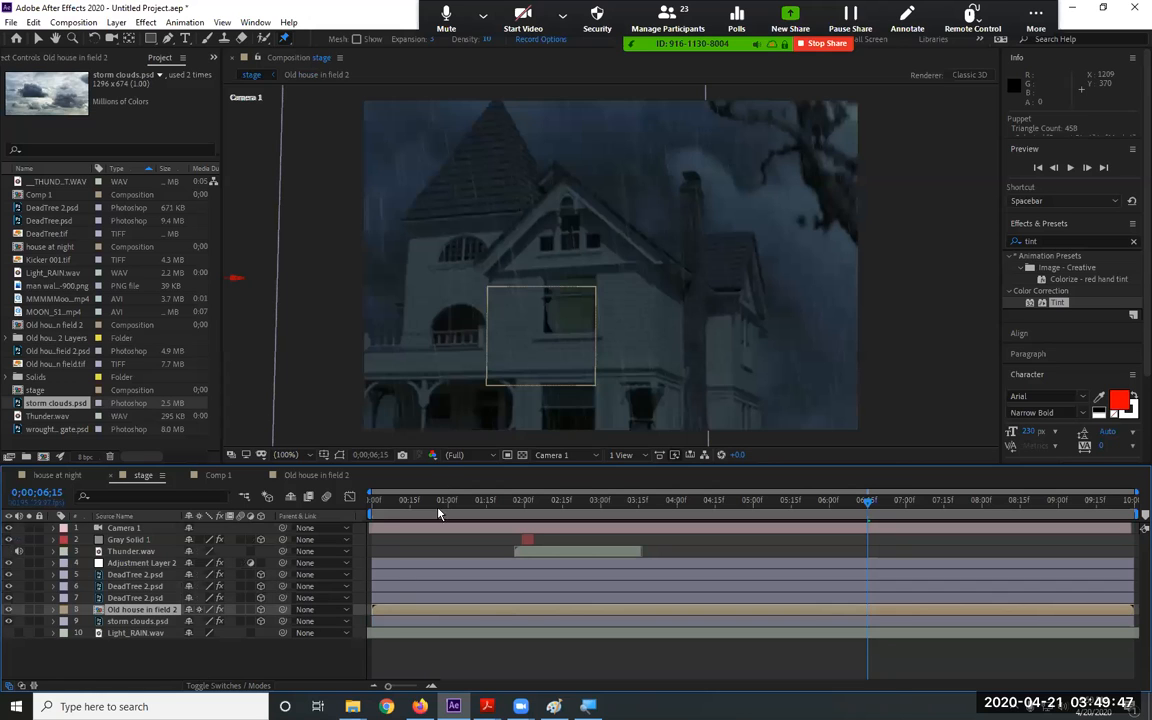
key(Home)
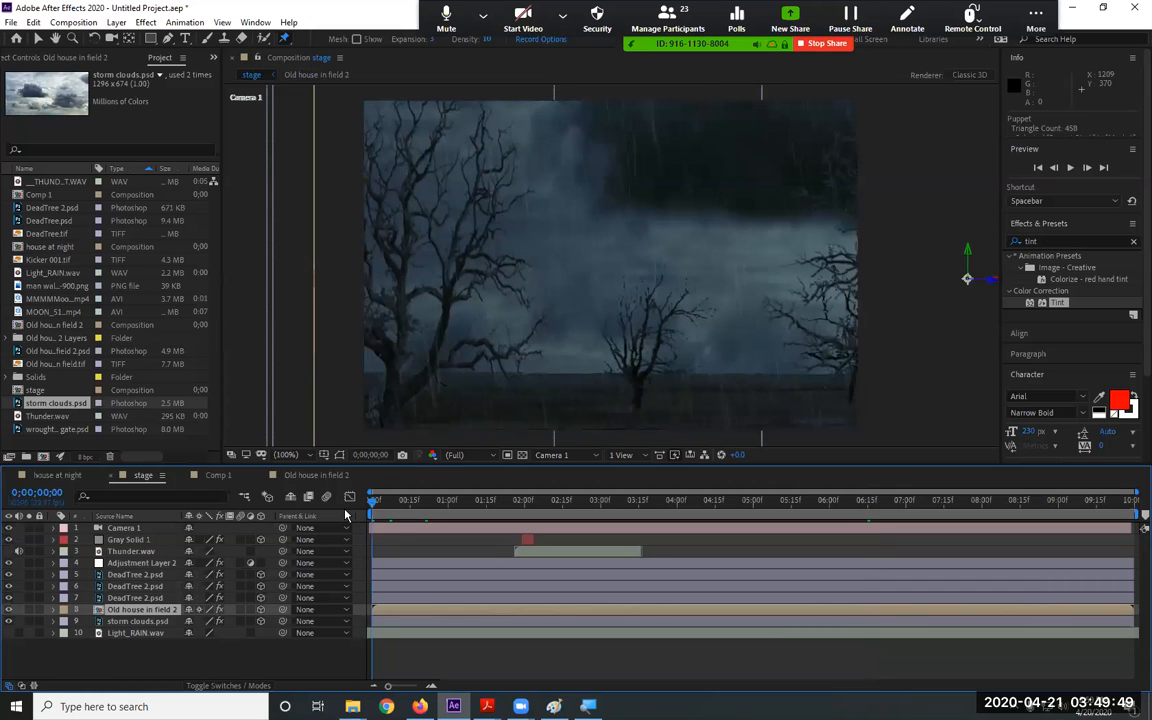
key(space)
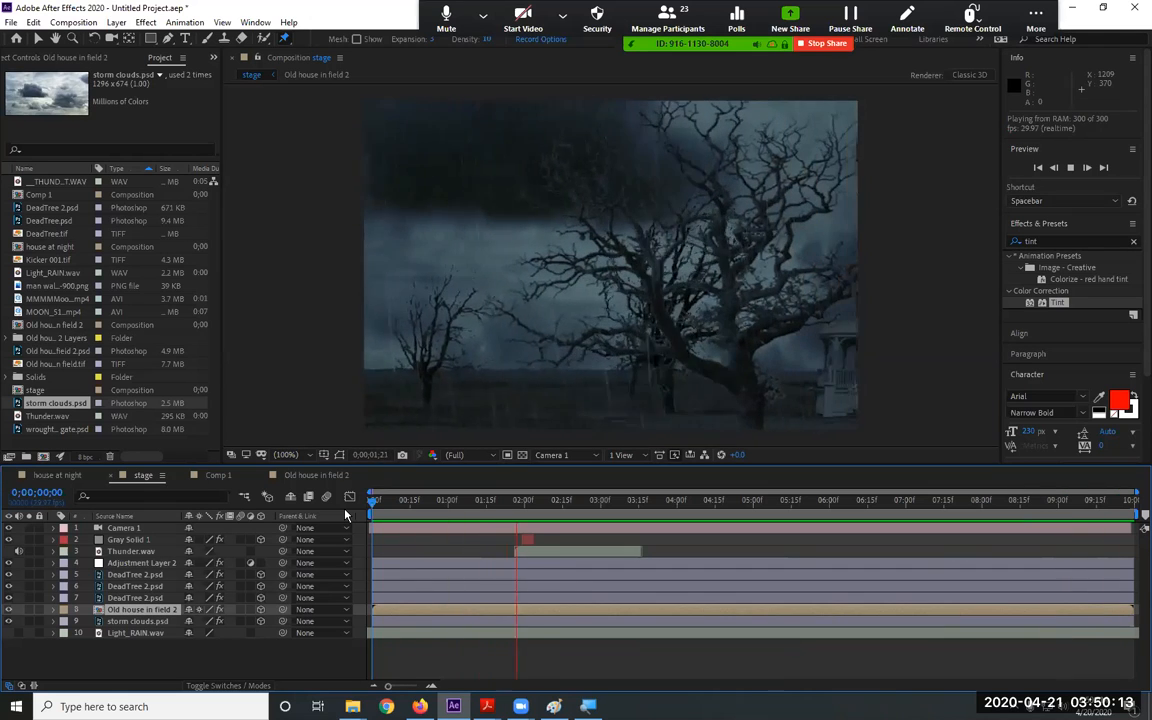
key(space)
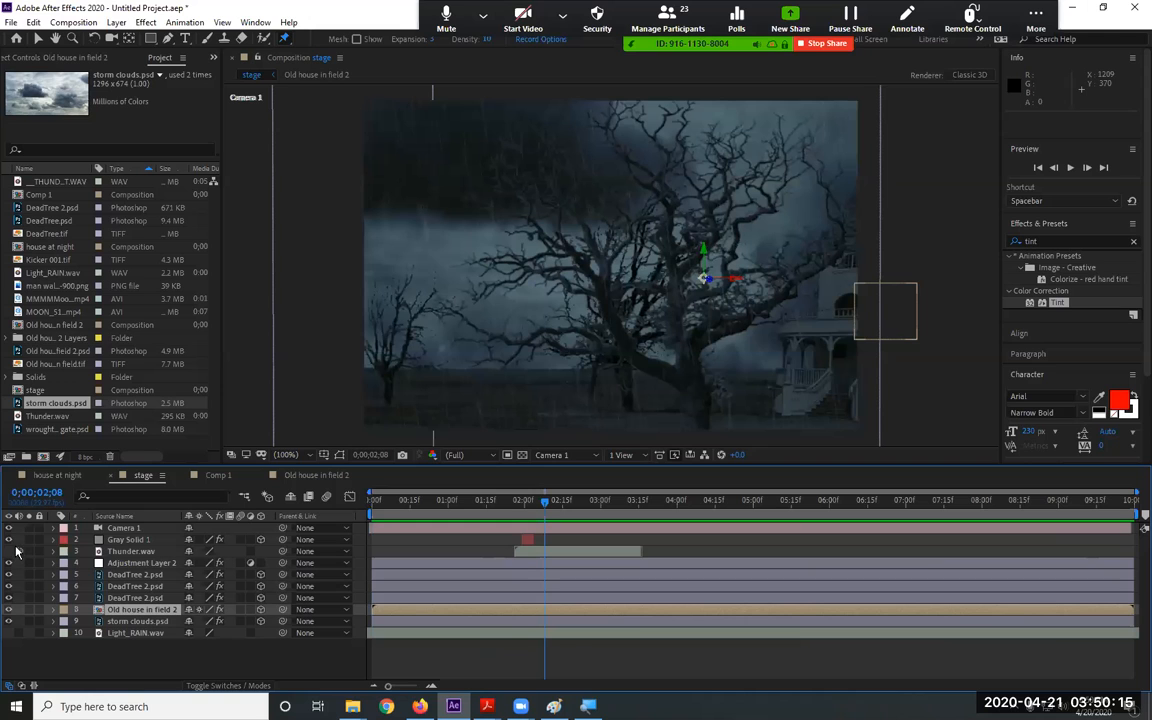
drag(544, 504, 586, 529)
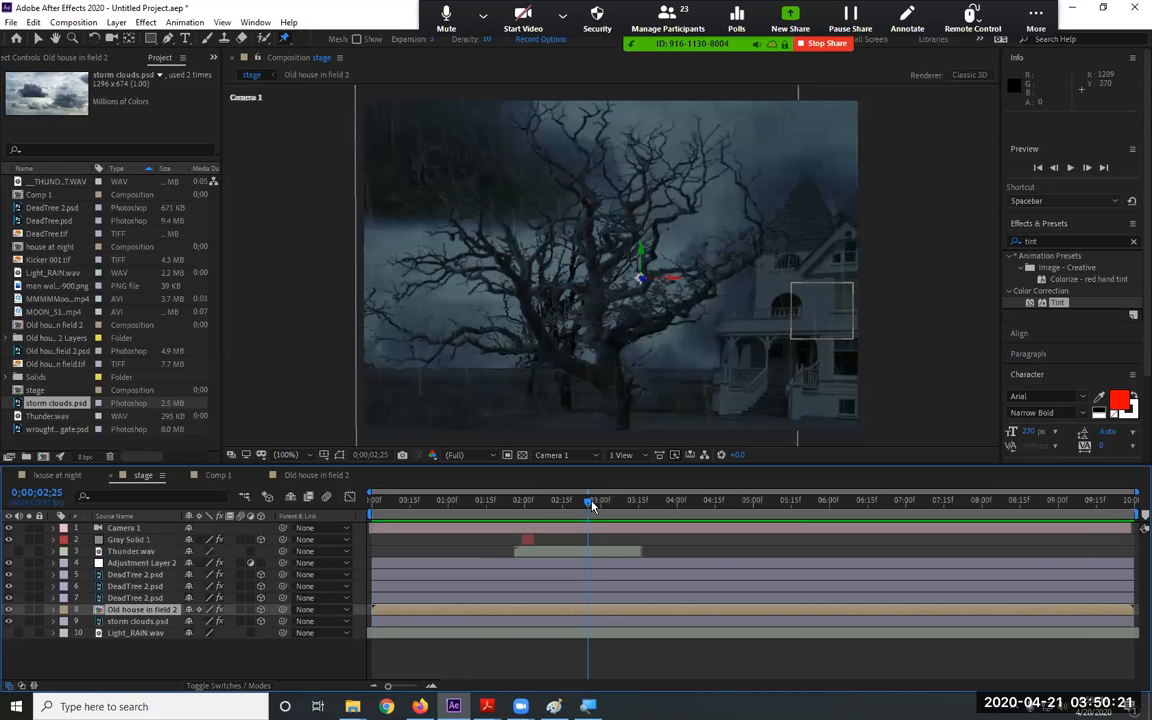
Scrub back through the stage composition and preview the walking man in the house window, stopping the playback at 0;00;09;04
drag(591, 505, 490, 508)
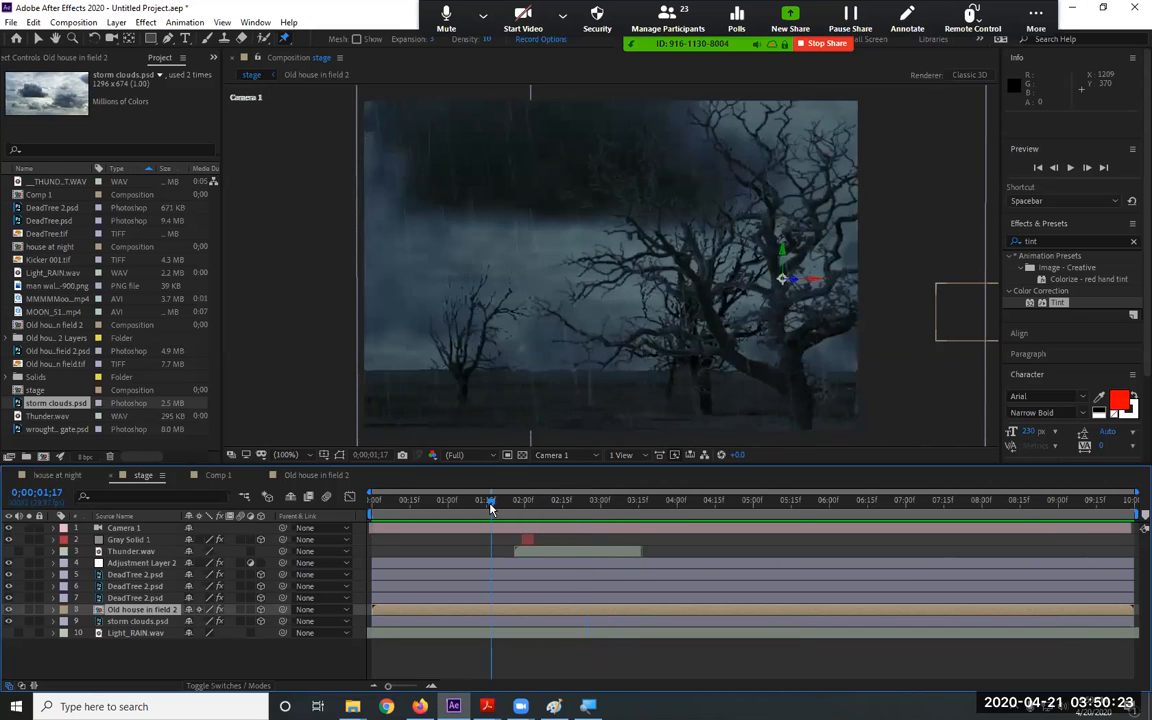
key(space)
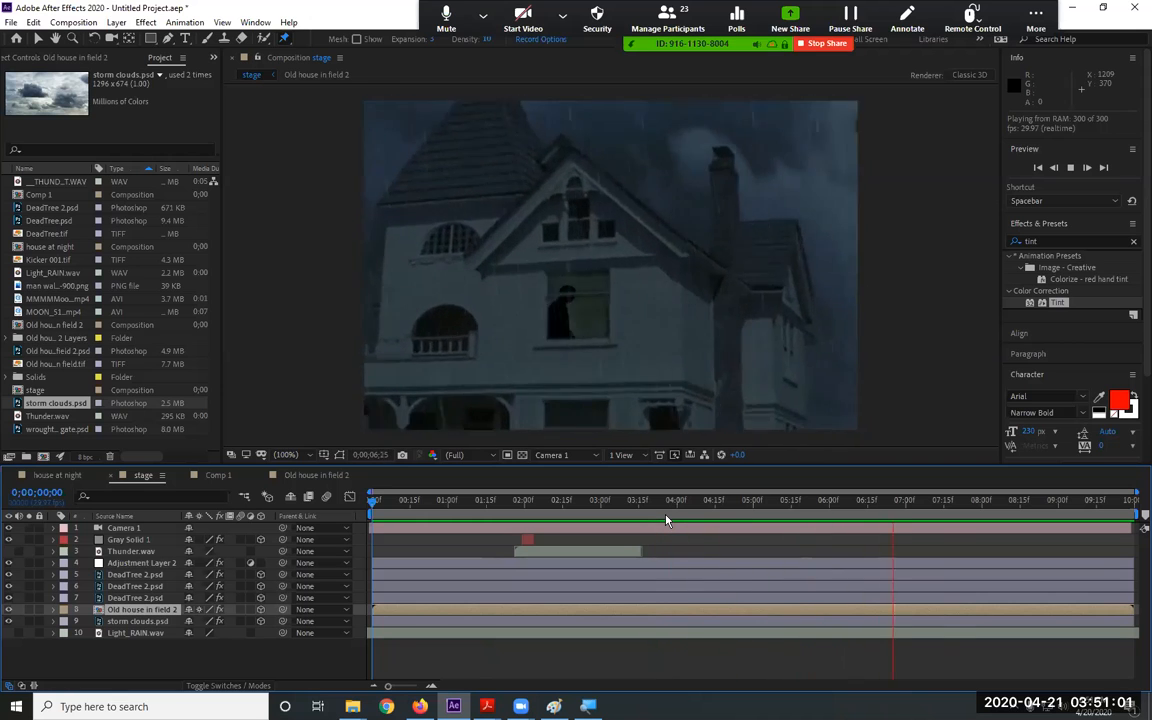
key(space)
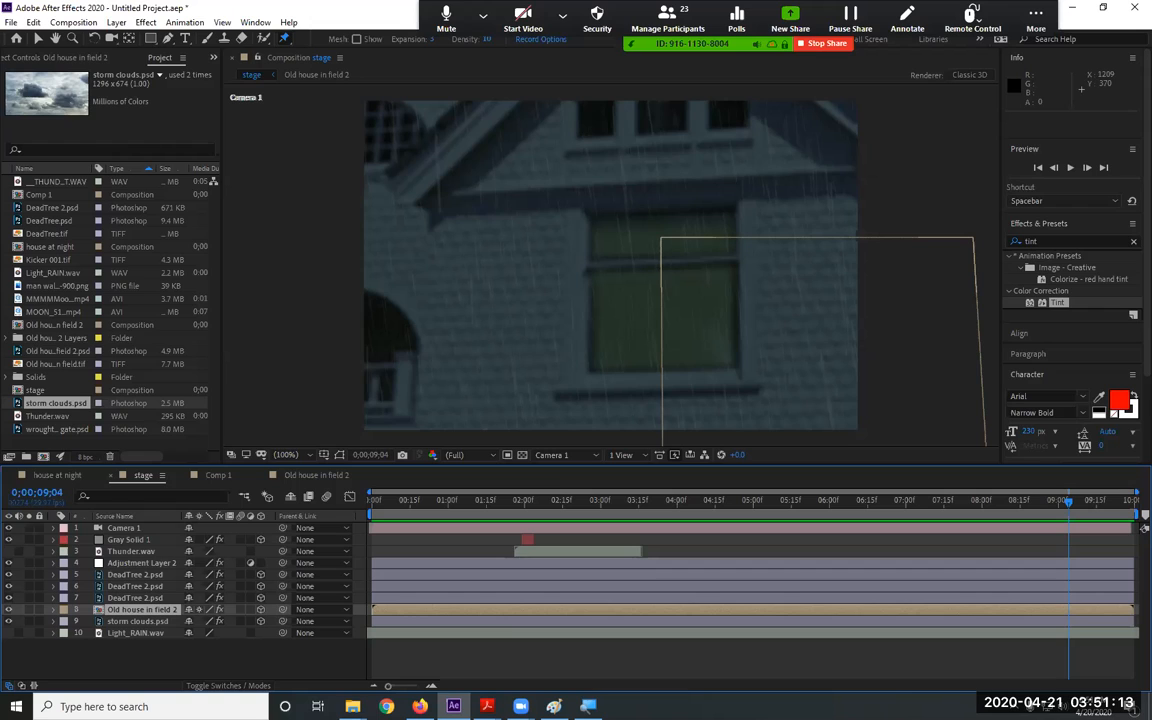
Mute the microphone in the Zoom meeting and replay the stage composition preview
click(446, 18)
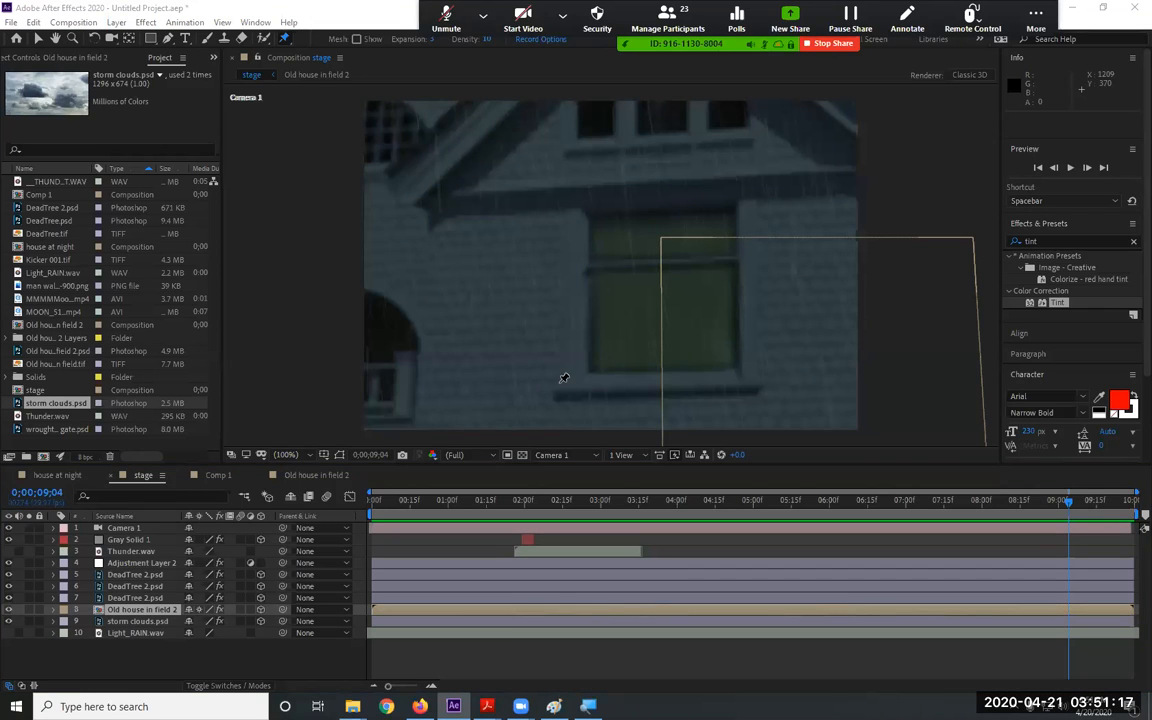
click(785, 479)
key(space)
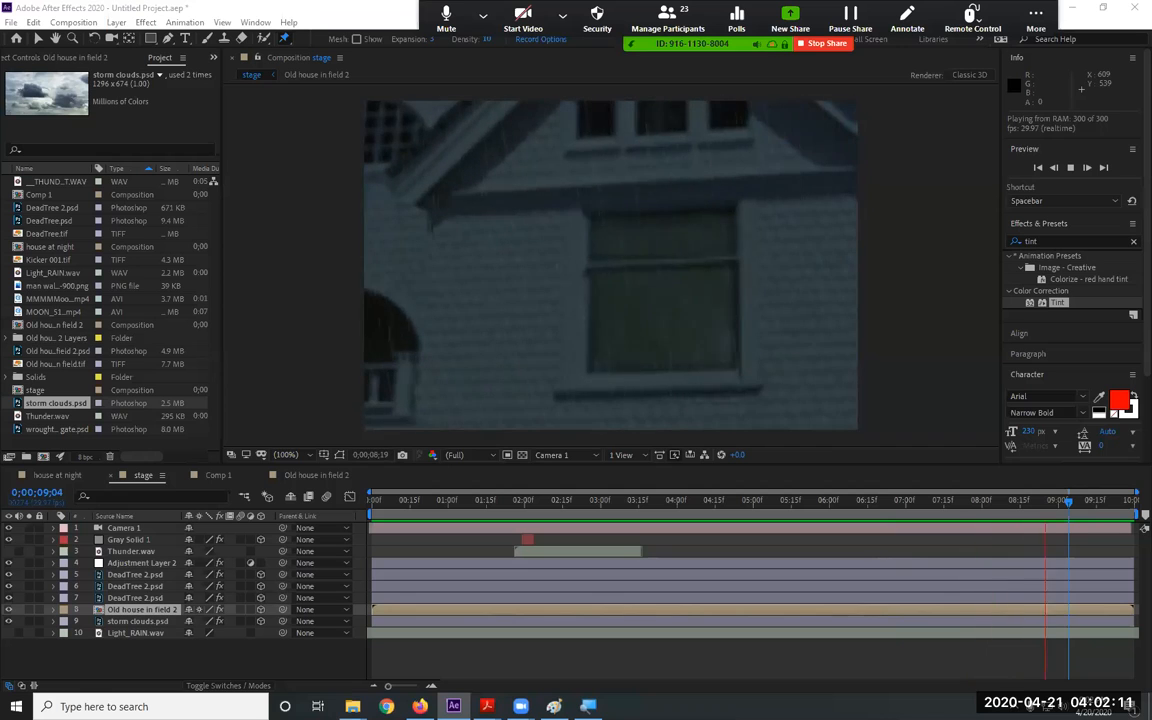
Open the additional meeting options in Zoom
click(1036, 18)
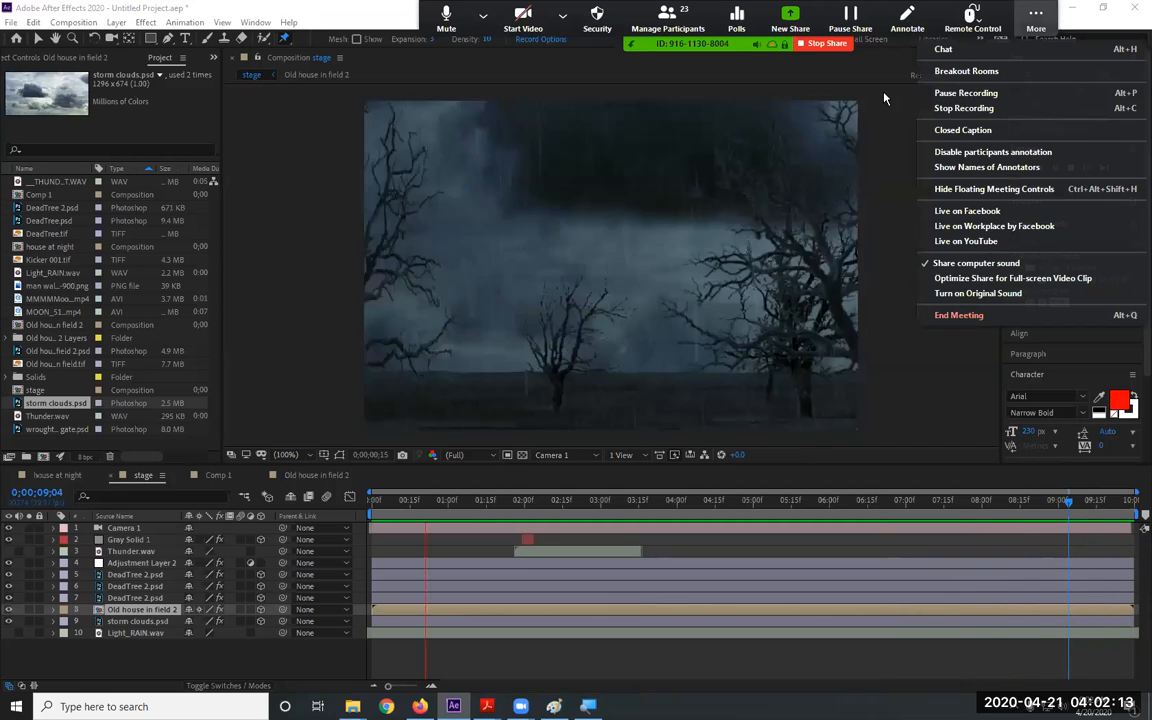